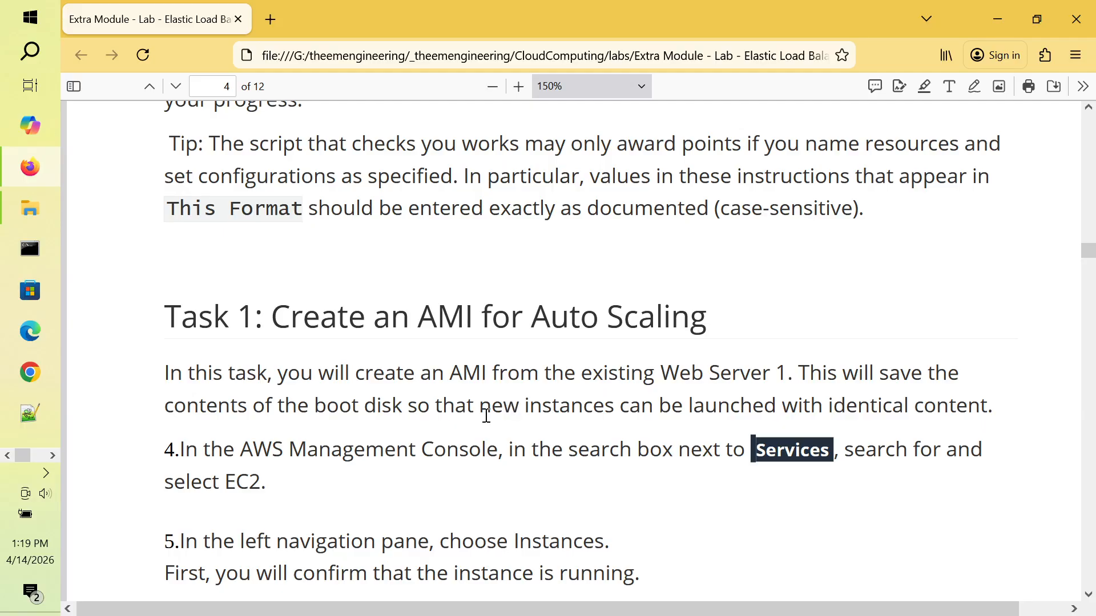
Step: Skim the lab PDF, then switch to the Chrome lab page showing Task 1
scroll(486, 415, down, 5)
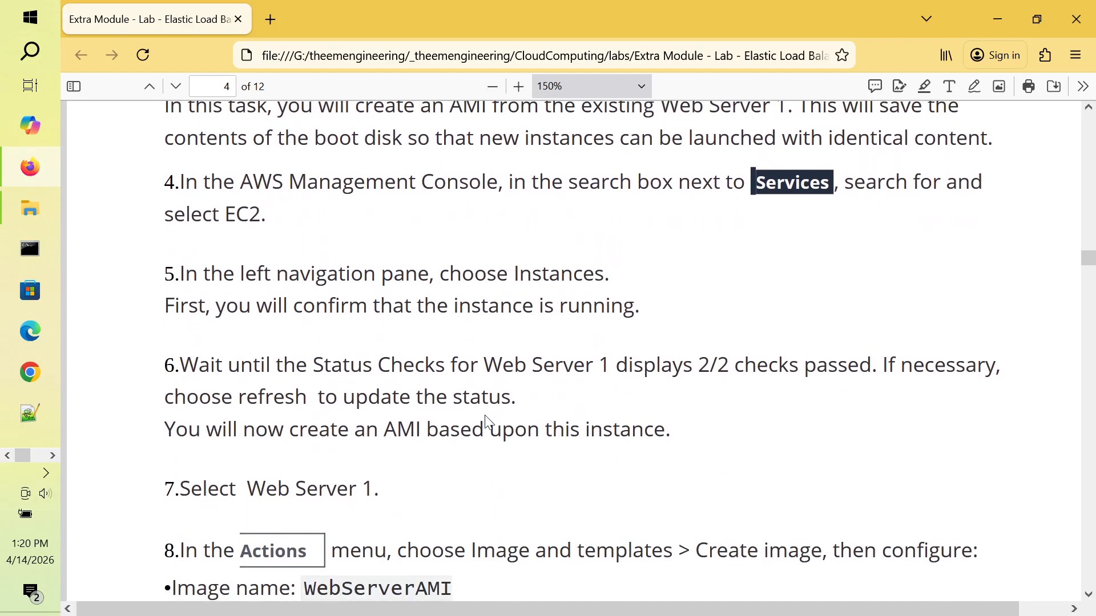
scroll(488, 423, down, 2)
scroll(489, 422, up, 1)
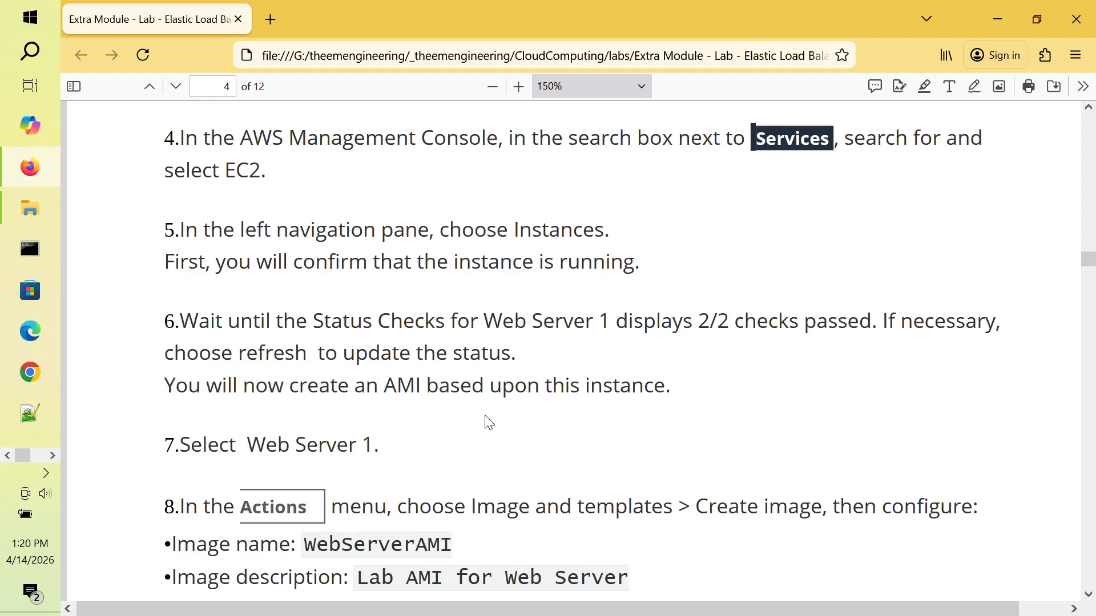
scroll(489, 423, down, 2)
scroll(490, 422, up, 3)
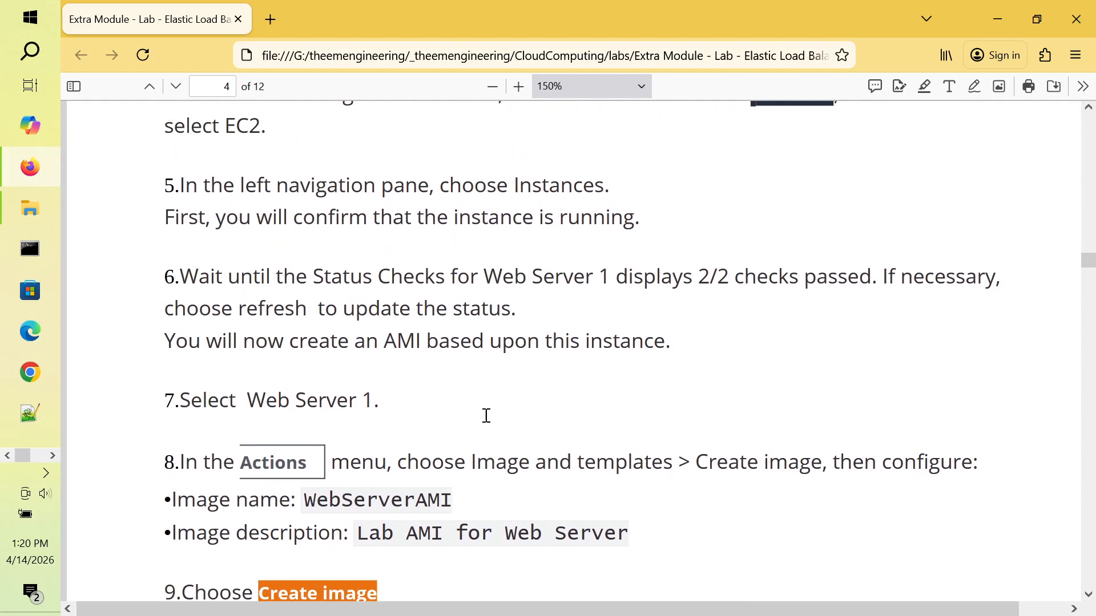
scroll(489, 422, down, 1)
scroll(489, 423, up, 1)
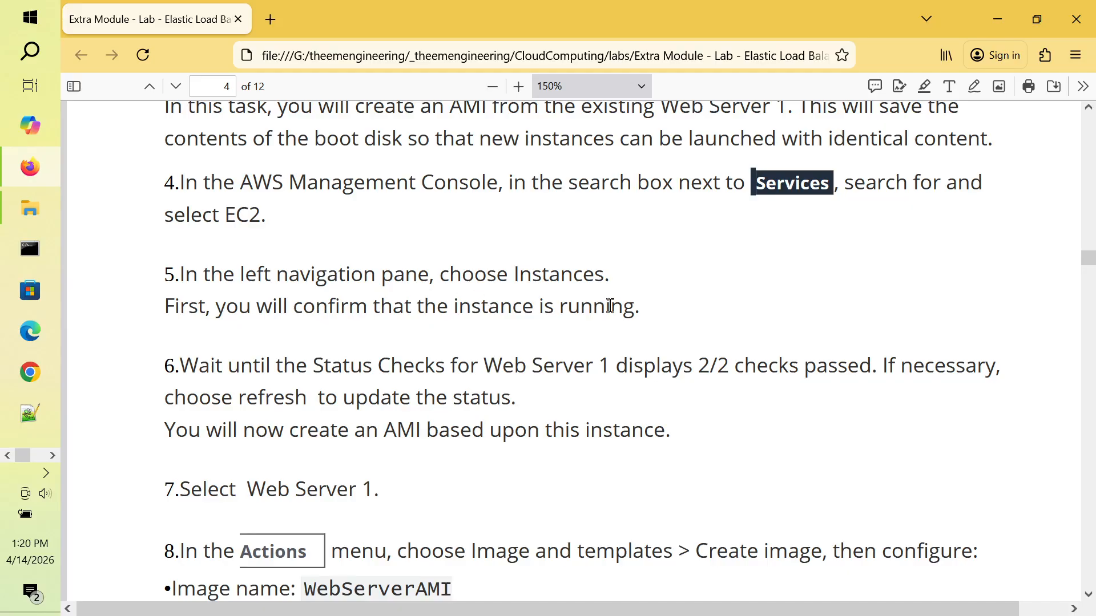
key(alt+Tab)
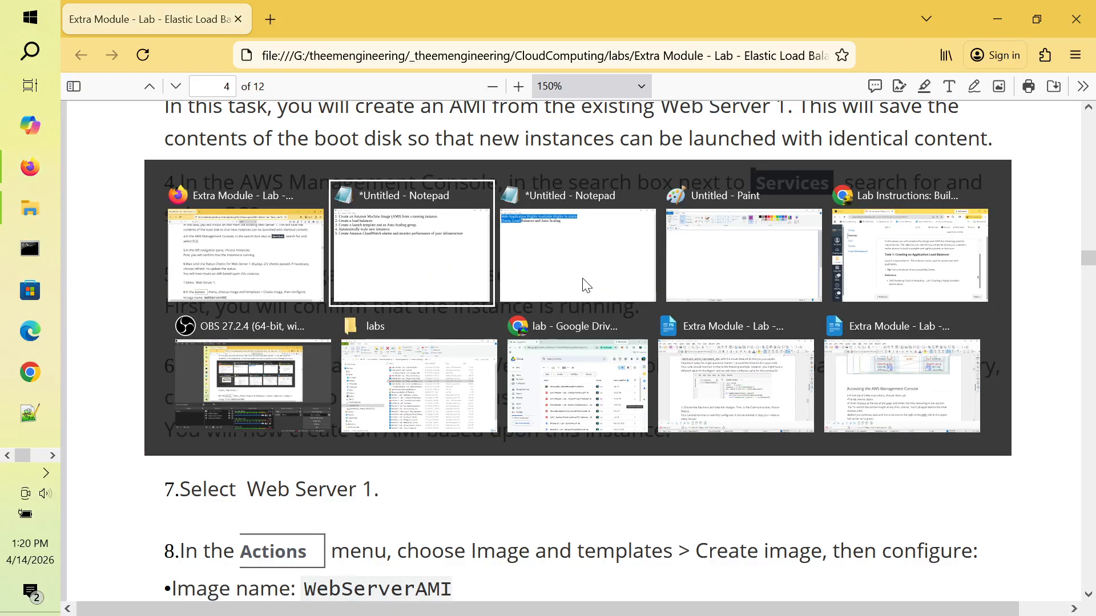
key(alt+Tab)
key(alt+Tab)
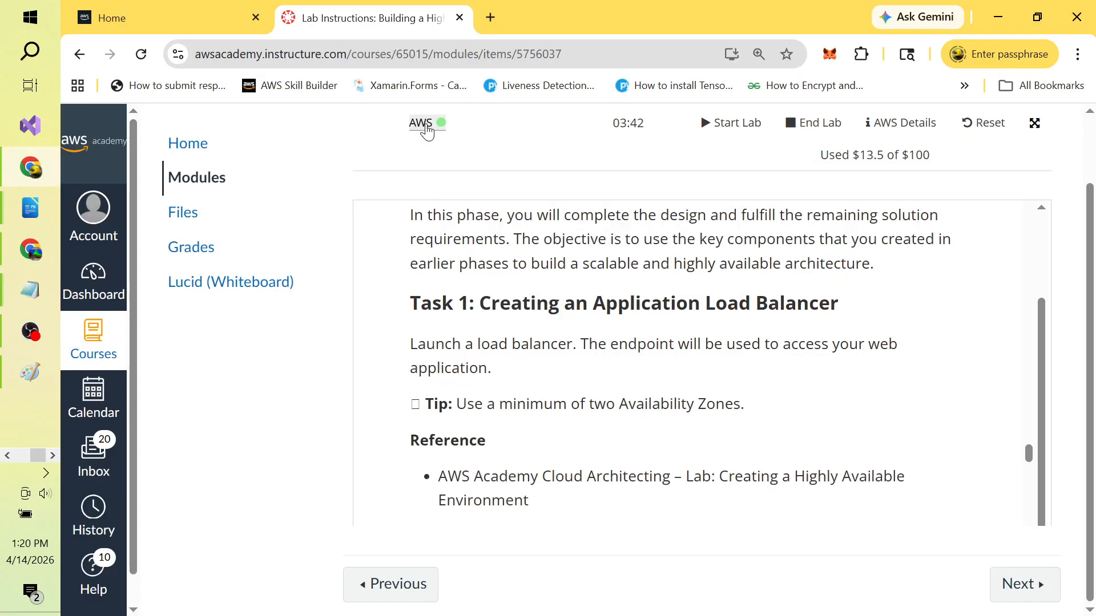
Step: Open the AWS Management Console from the lab instructions page
click(422, 123)
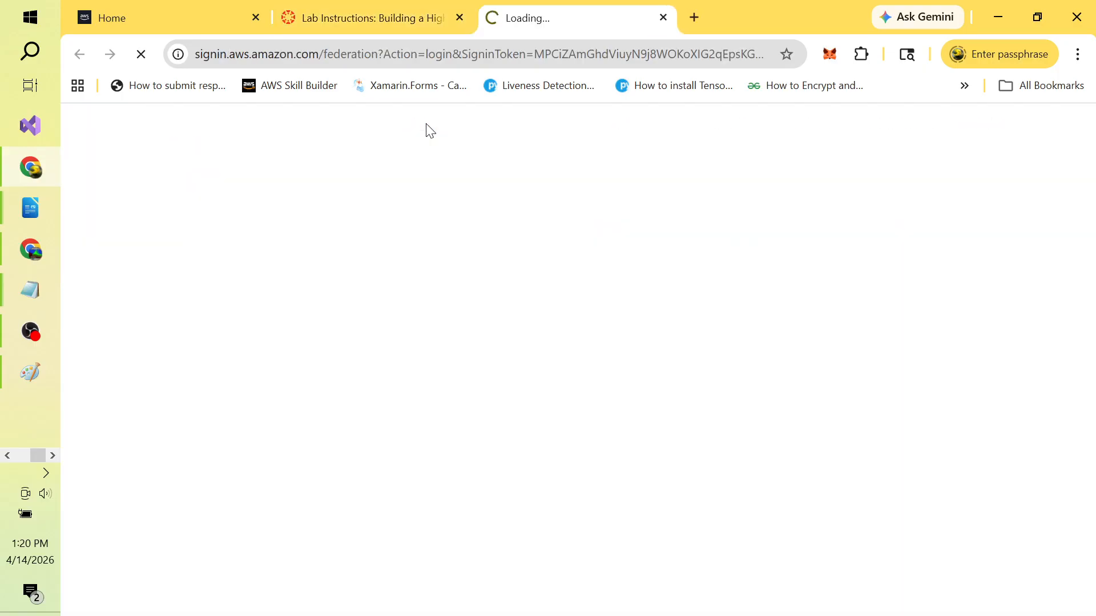
key(alt+Tab)
key(alt+Tab)
key(alt+Tab)
key(alt+Tab)
key(alt+Tab)
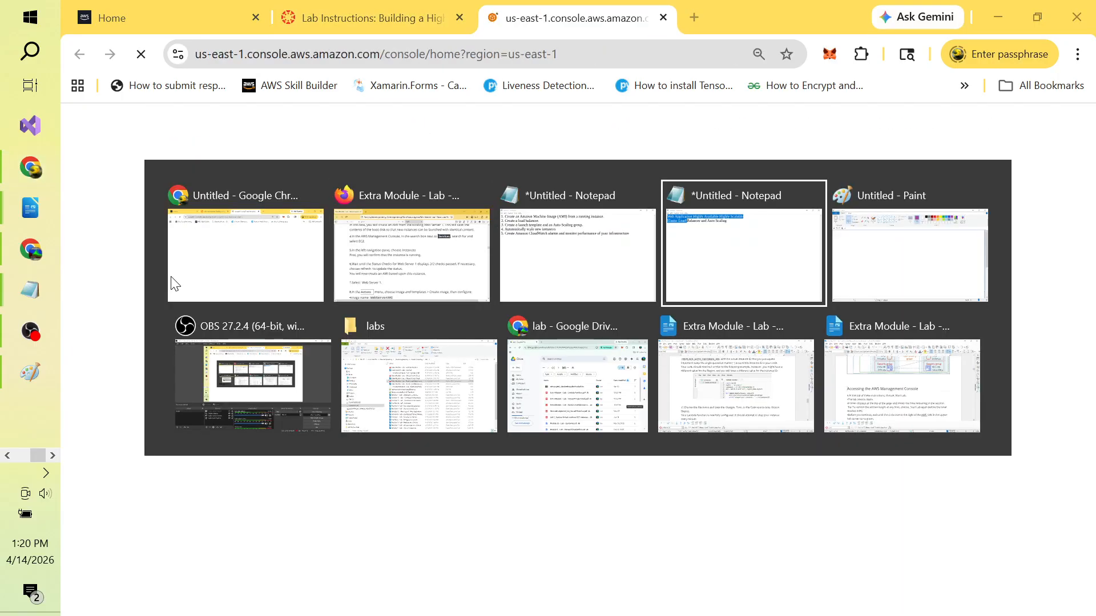
key(alt+Tab)
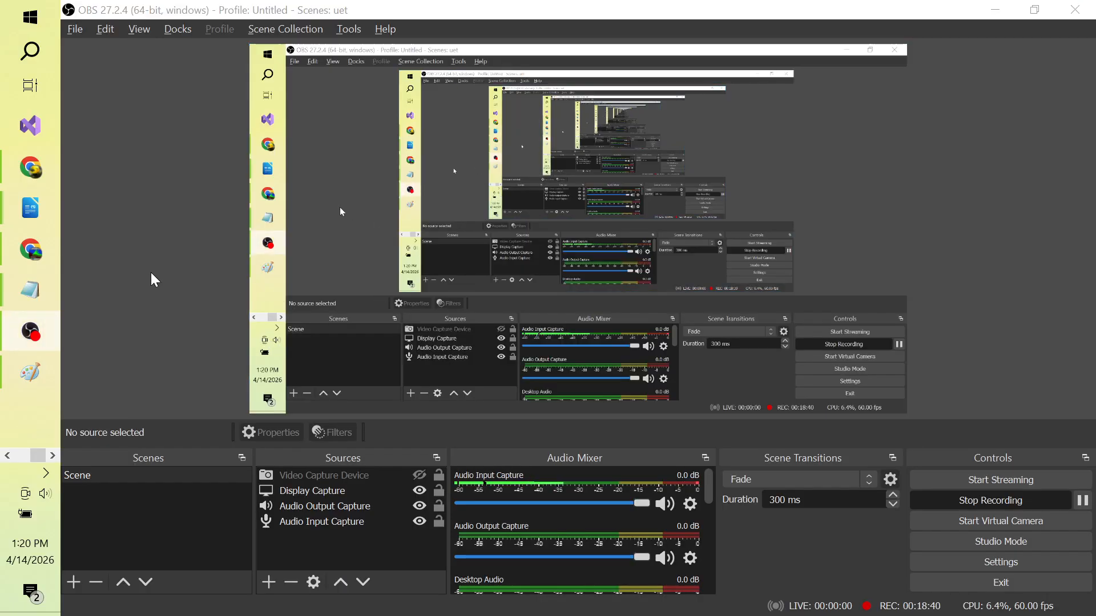
key(alt+Tab)
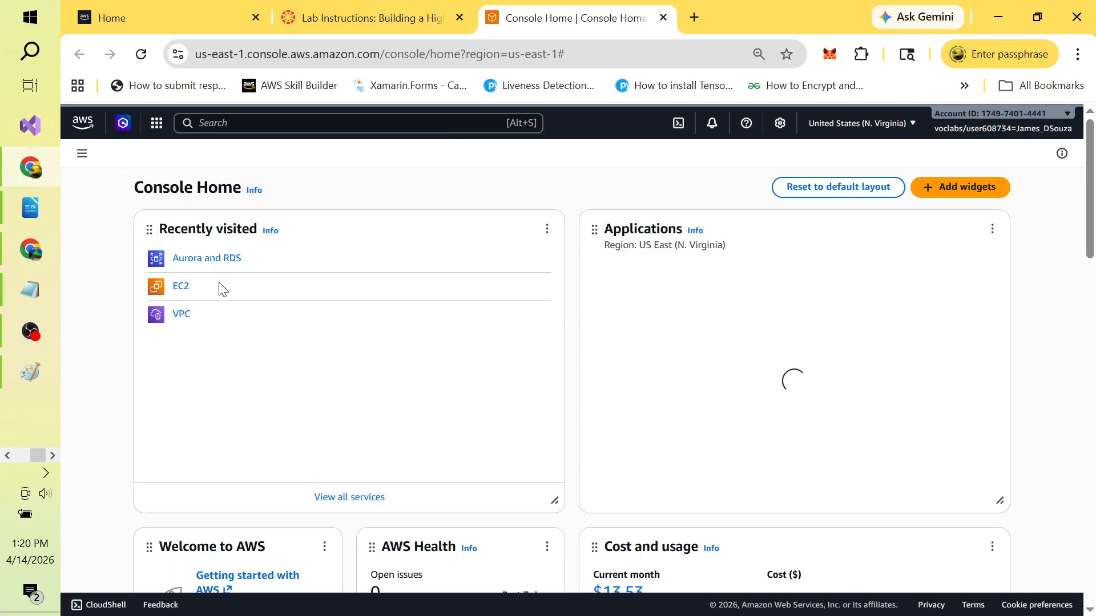
Step: In EC2, list the running instances and select MyCloudWebApp2
click(182, 290)
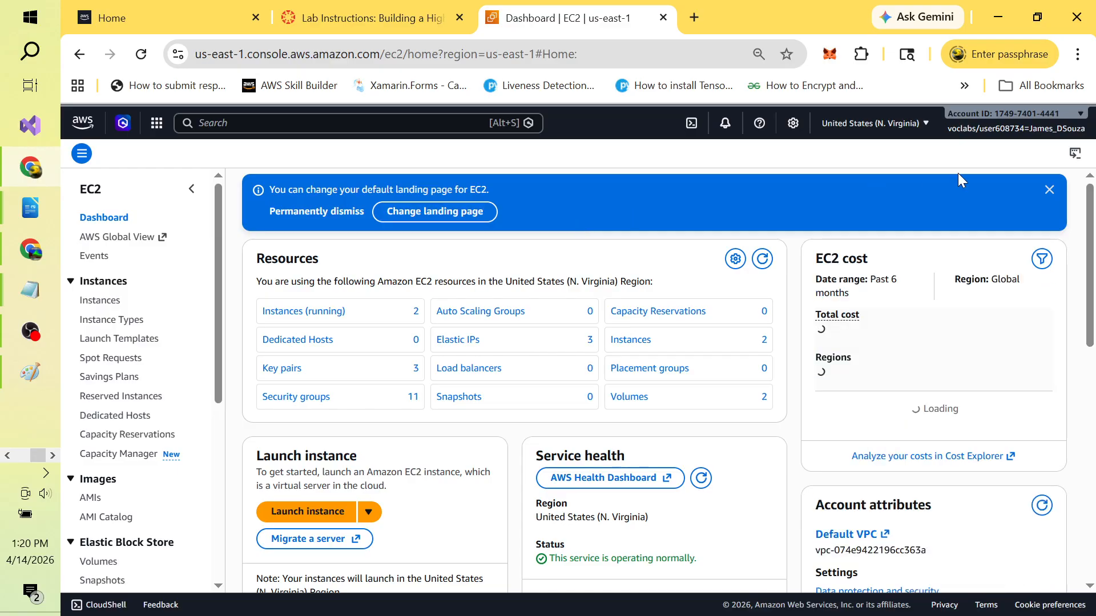
click(1049, 190)
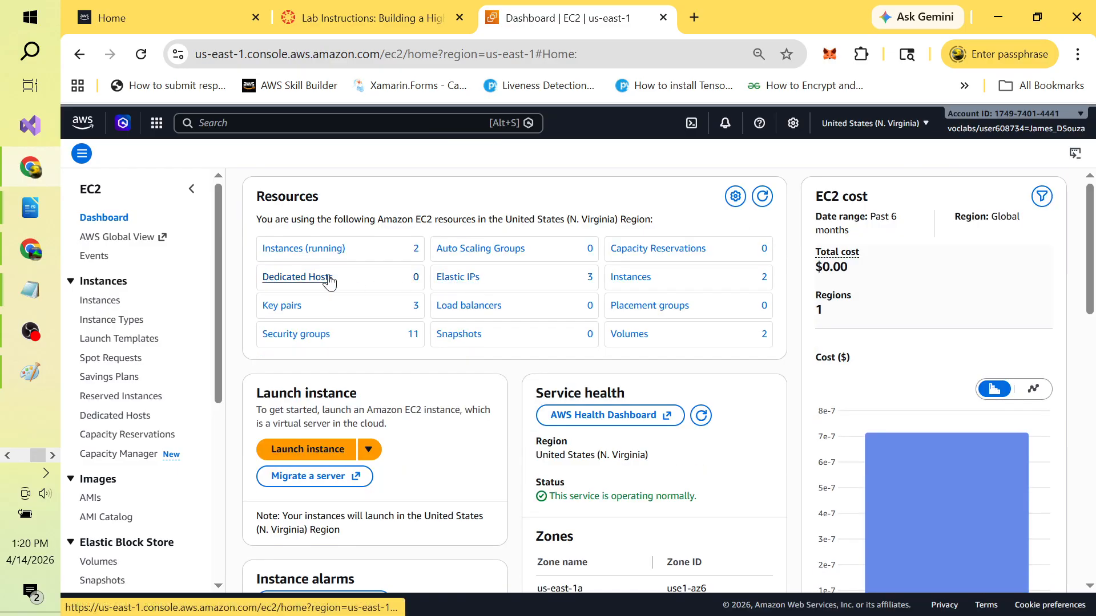
click(316, 251)
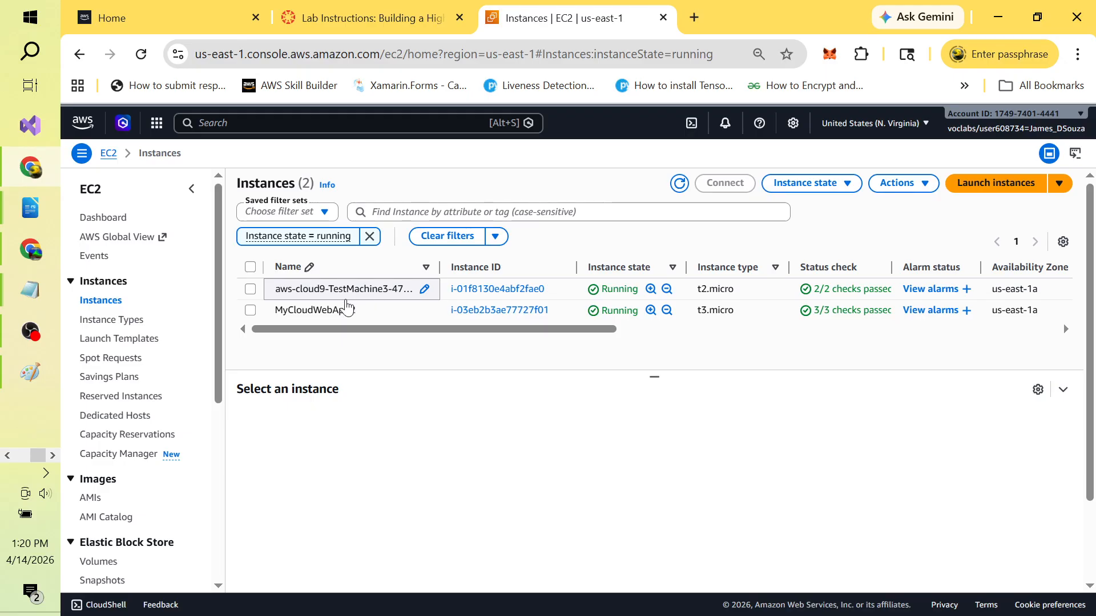
click(251, 311)
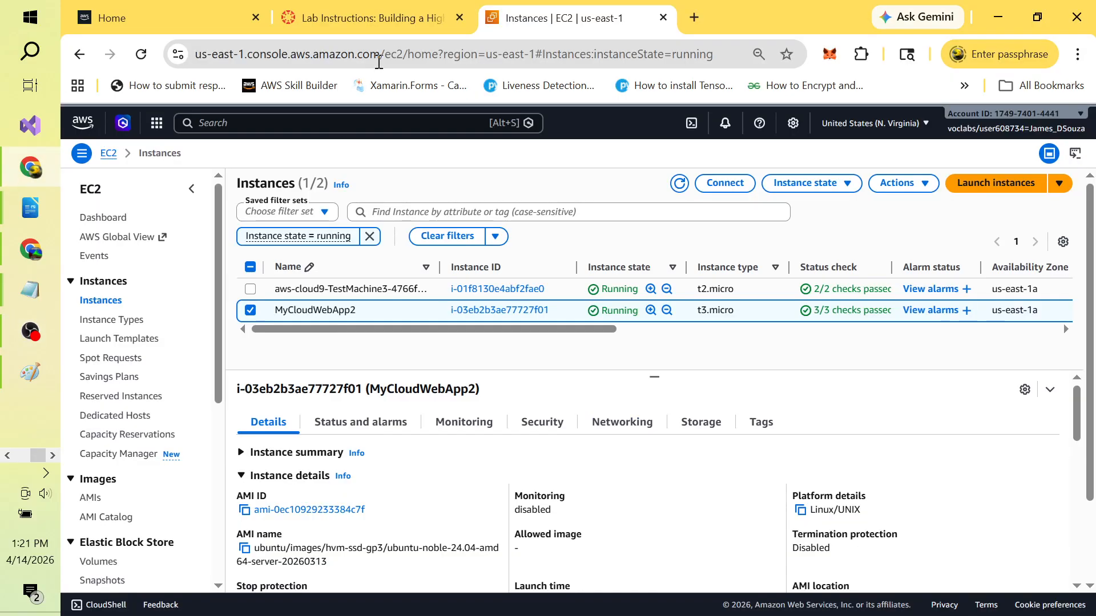
click(389, 12)
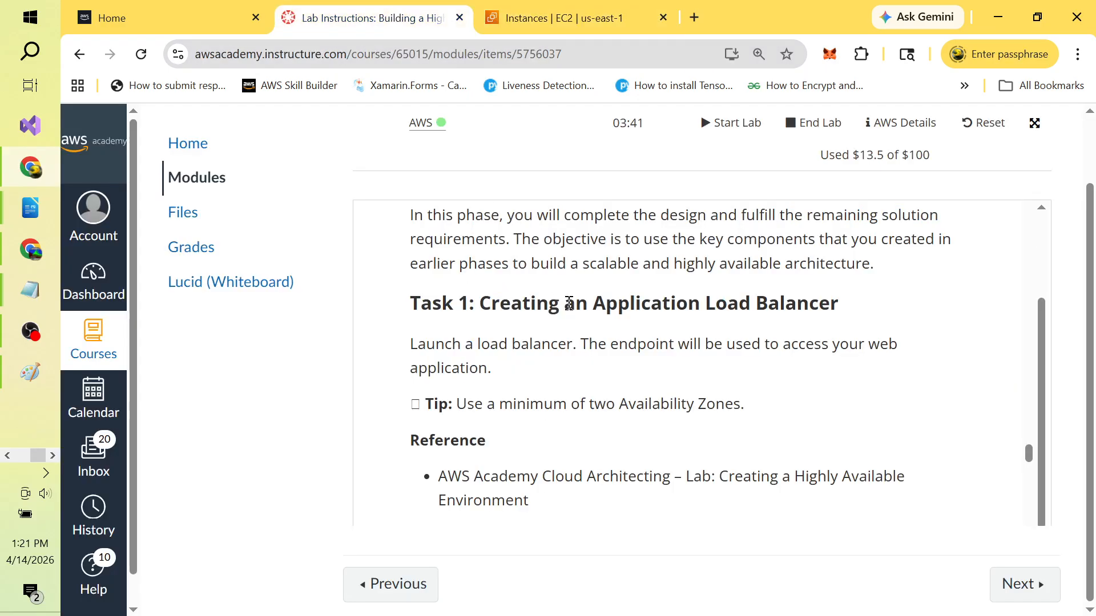
key(alt+Tab)
key(alt+Tab)
click(568, 303)
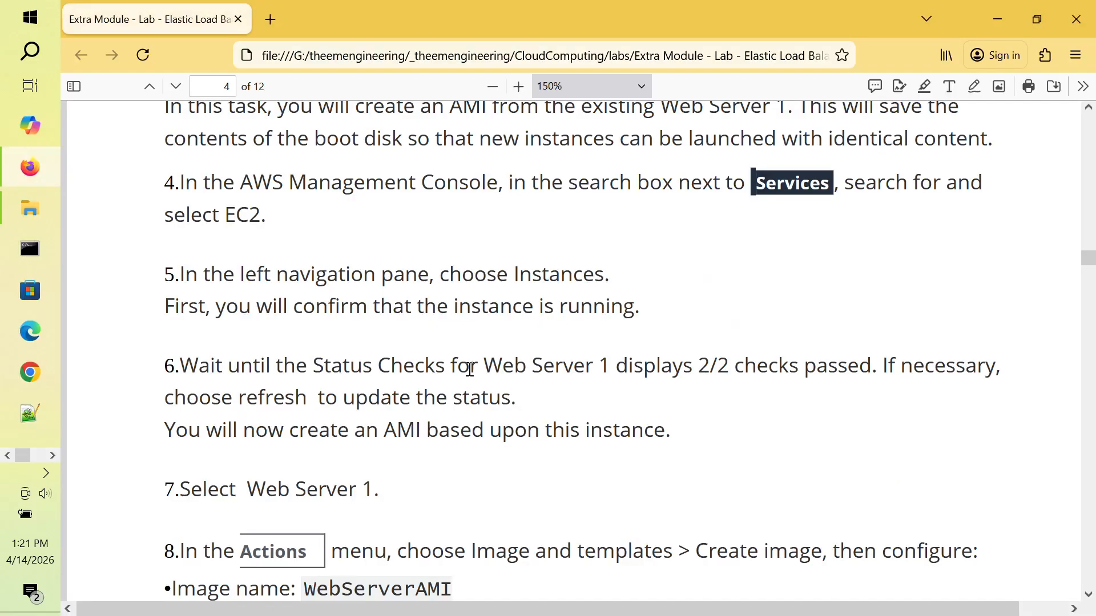
double_click(577, 276)
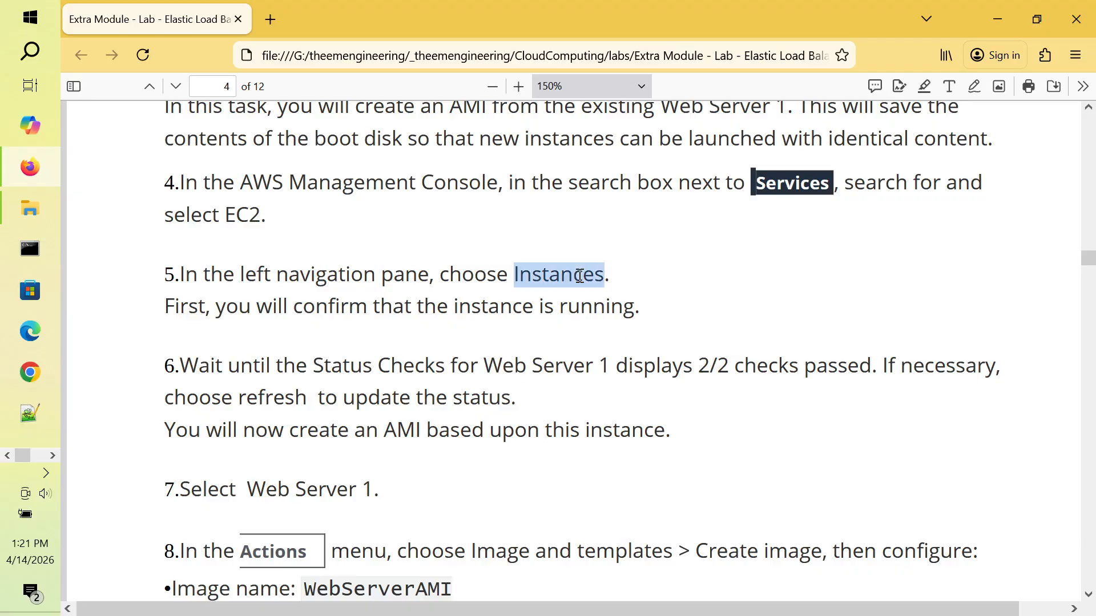
double_click(482, 308)
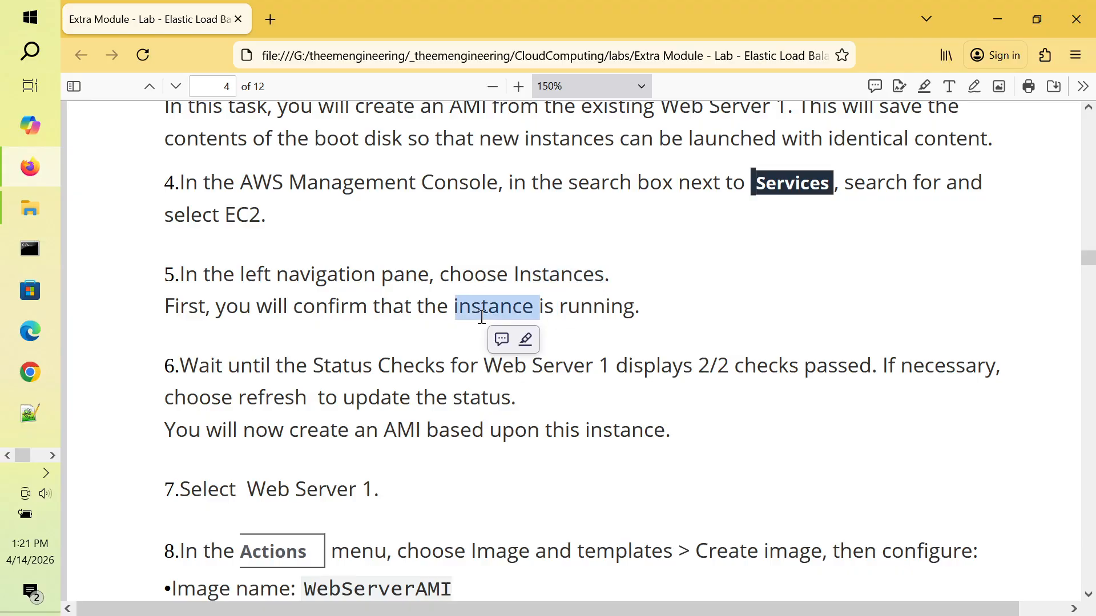
click(389, 362)
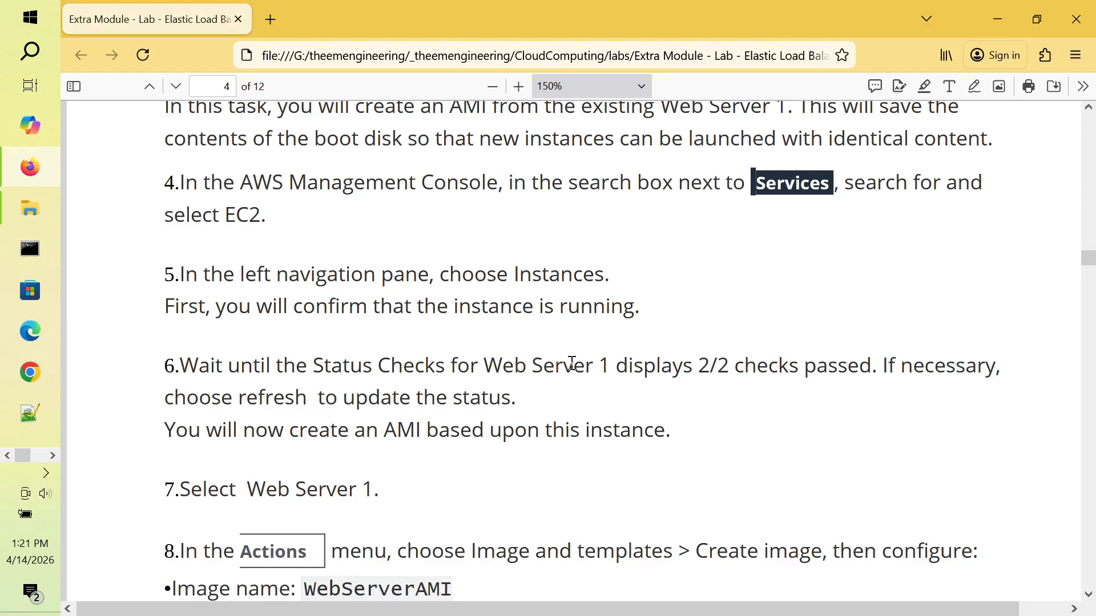
key(alt+Tab)
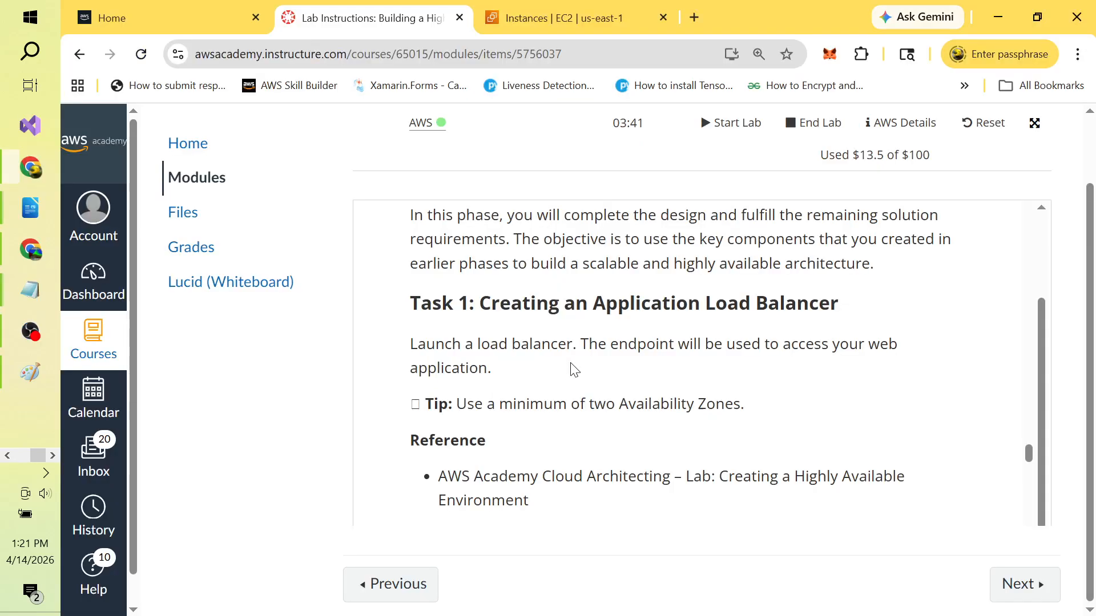
click(578, 13)
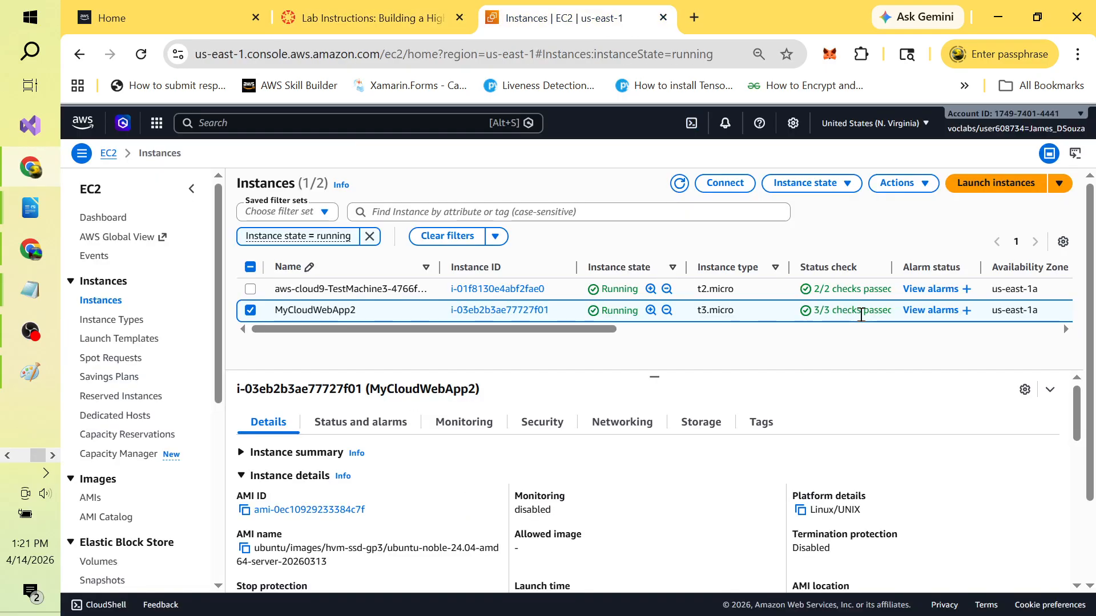
key(alt+Tab)
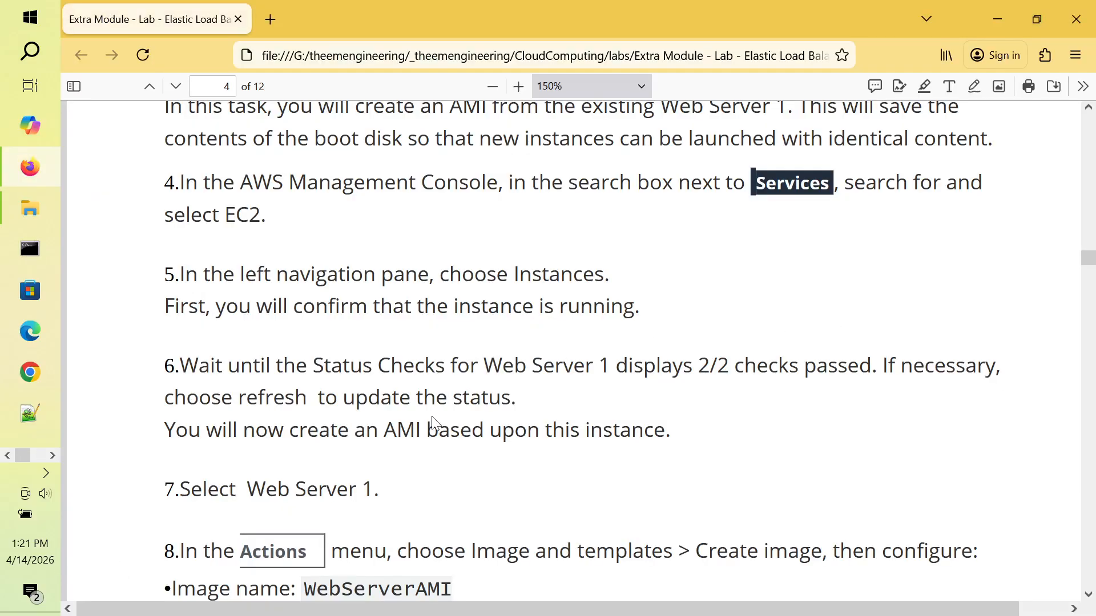
scroll(432, 423, down, 3)
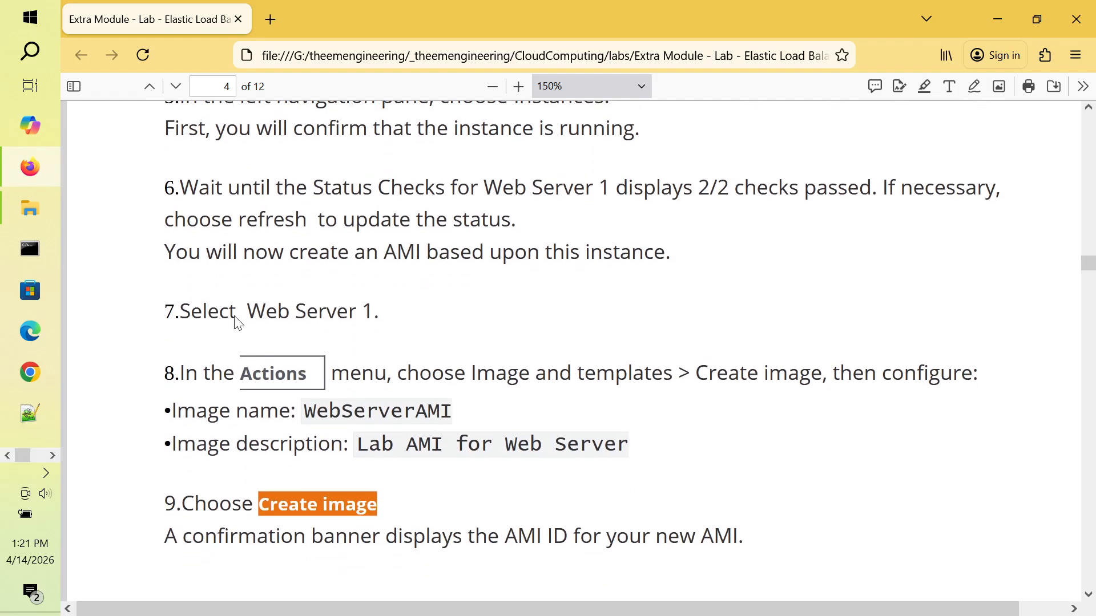
drag(171, 252, 670, 247)
click(649, 255)
double_click(406, 262)
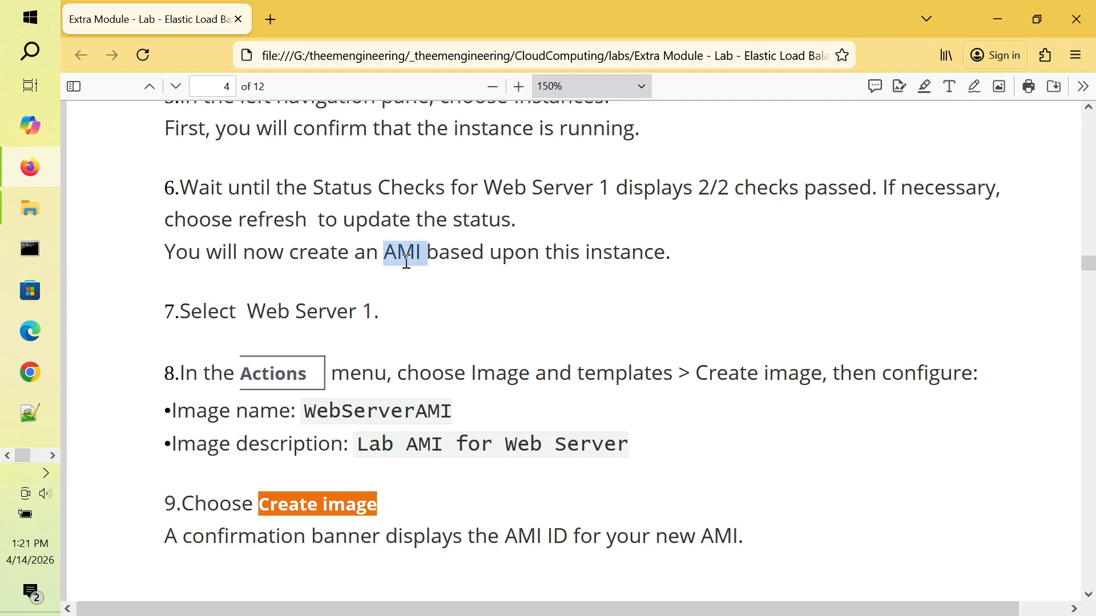
click(363, 308)
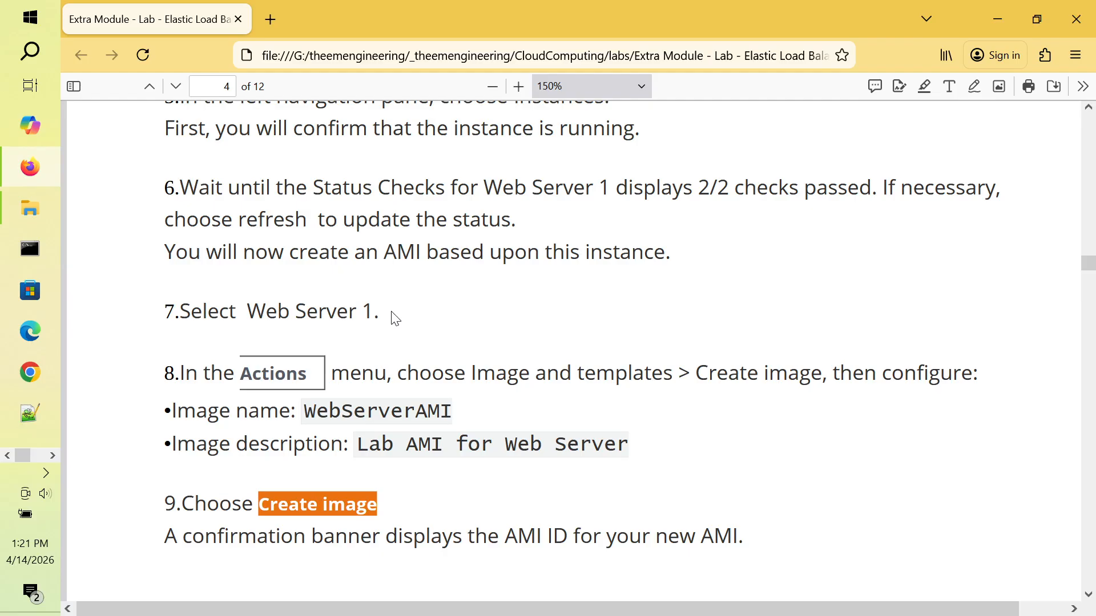
scroll(395, 319, down, 3)
scroll(392, 312, down, 1)
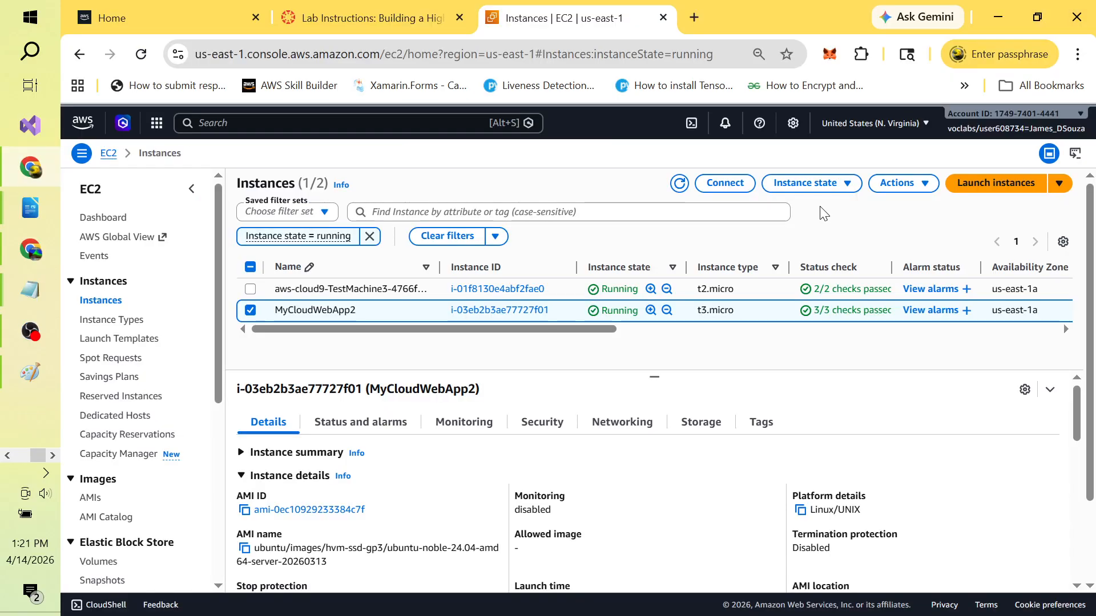
Step: Start an image from the instance and name it CloudWebApp2AmazonMachineImage
click(924, 186)
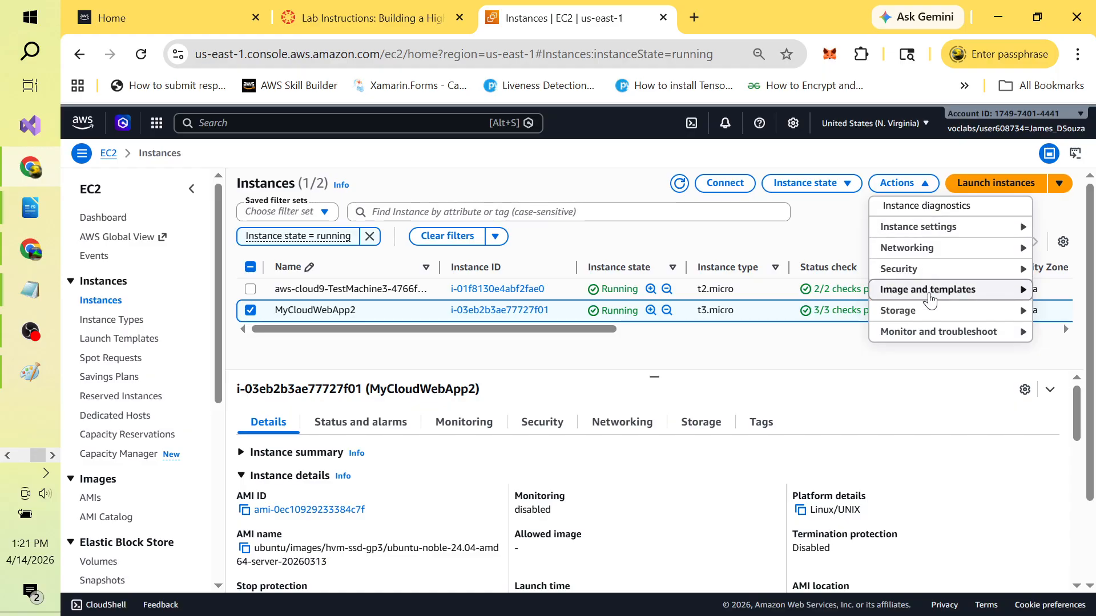
click(980, 294)
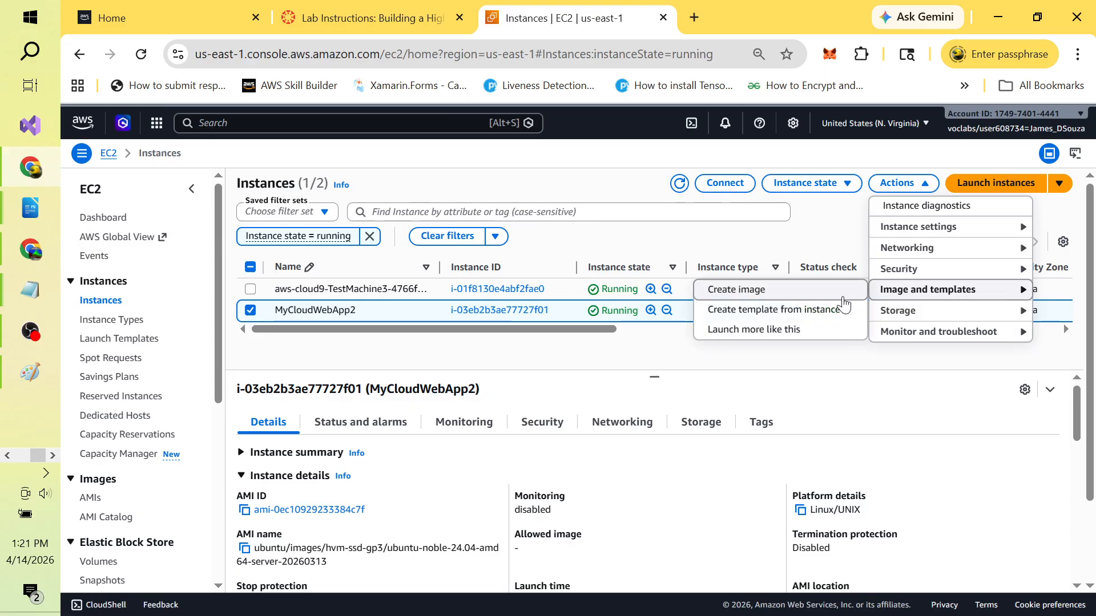
click(782, 297)
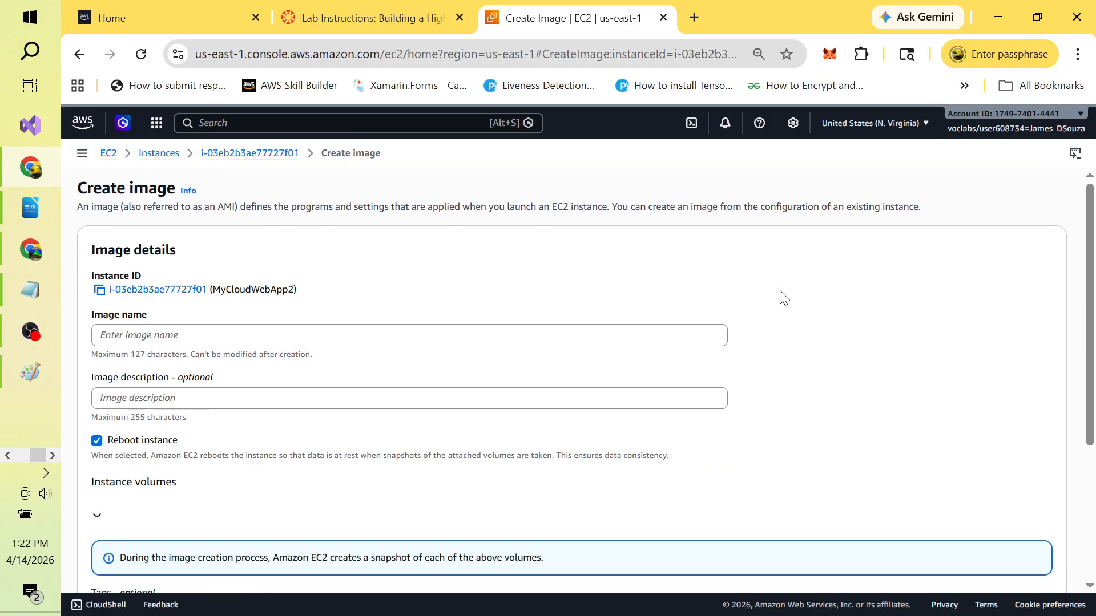
click(300, 336)
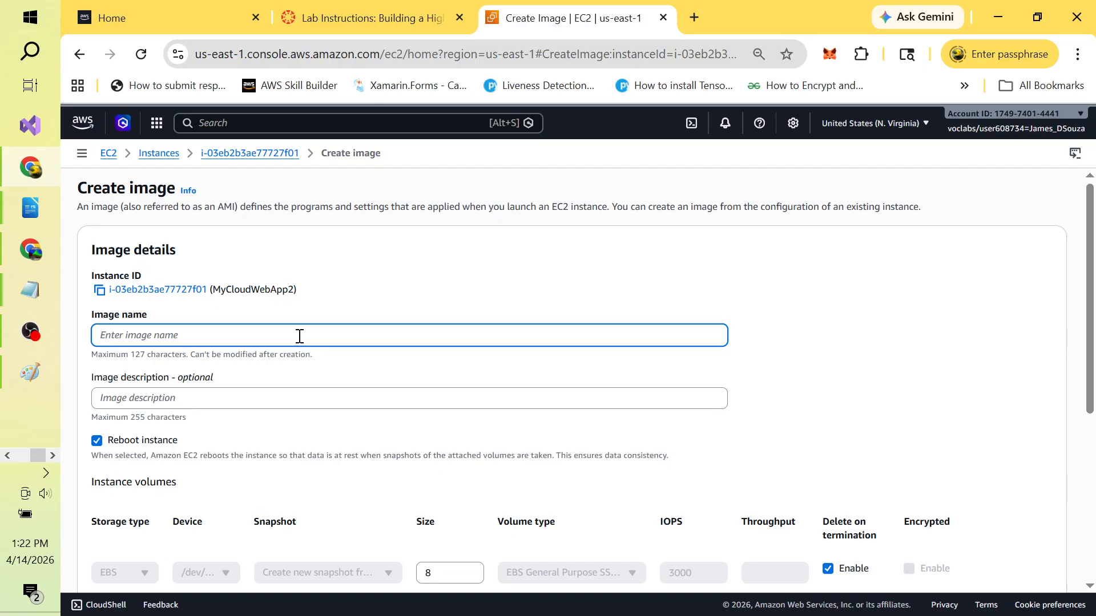
text(CloudWebApp2AmazonMachine)
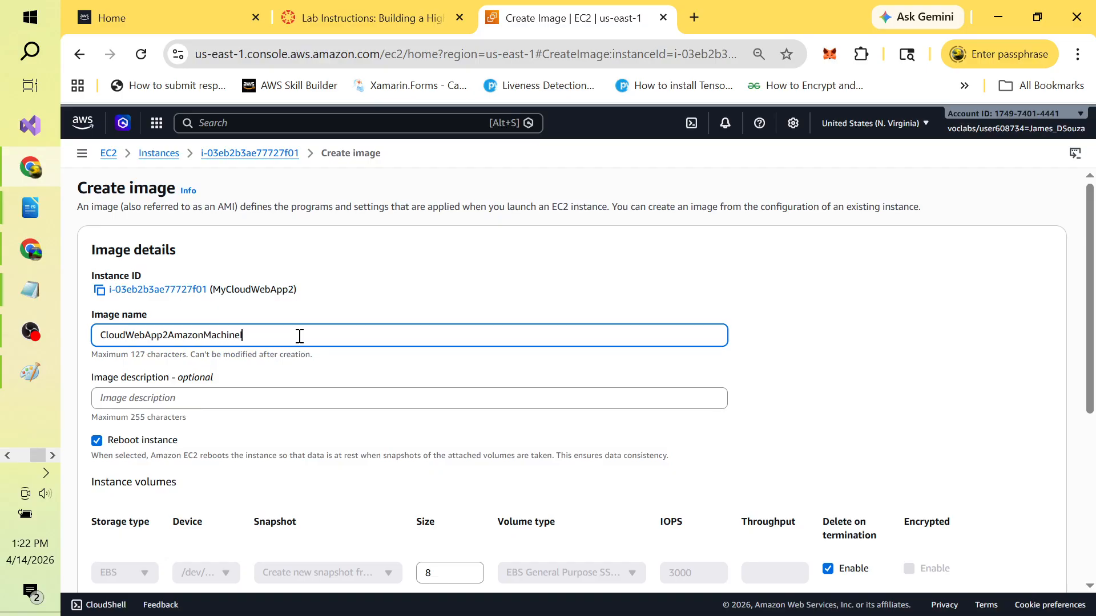
text(ge)
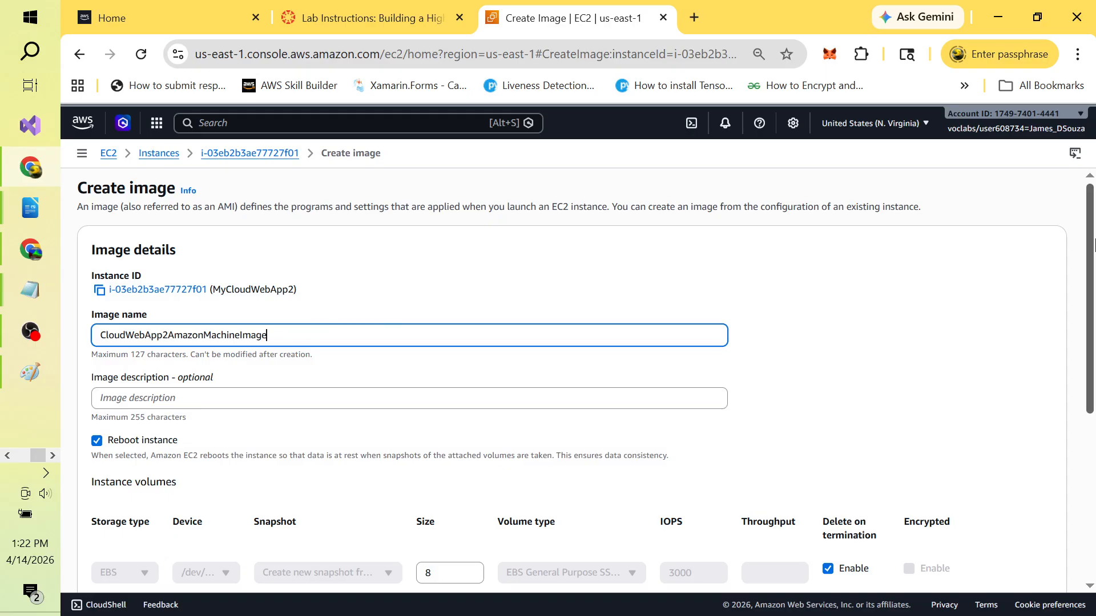
Step: Review the remaining image settings against the lab instructions and create the image
drag(1090, 251, 1093, 350)
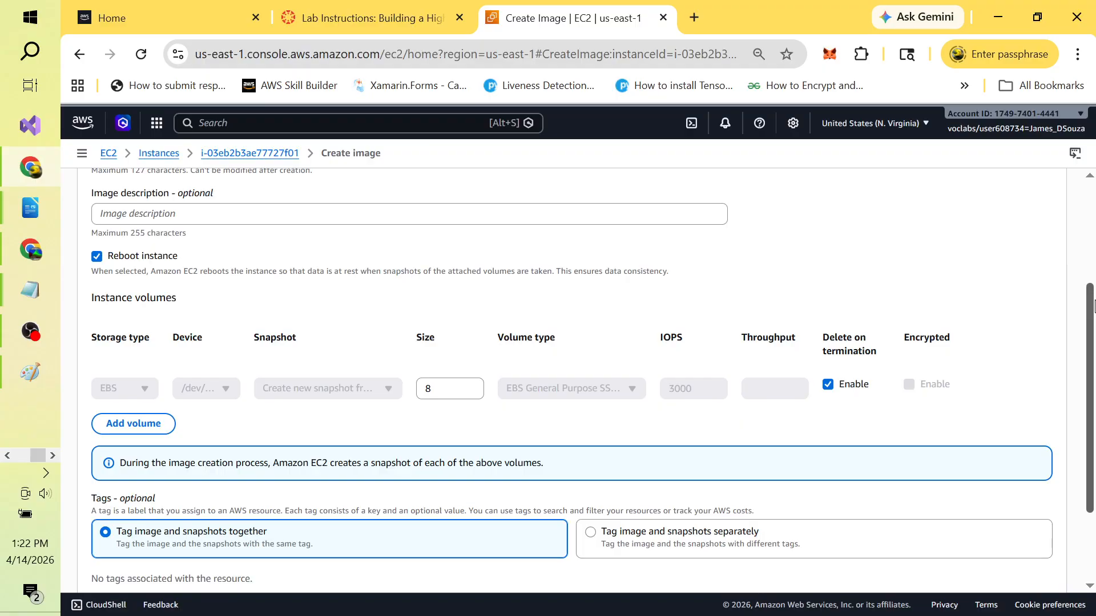
scroll(1090, 313, down, 2)
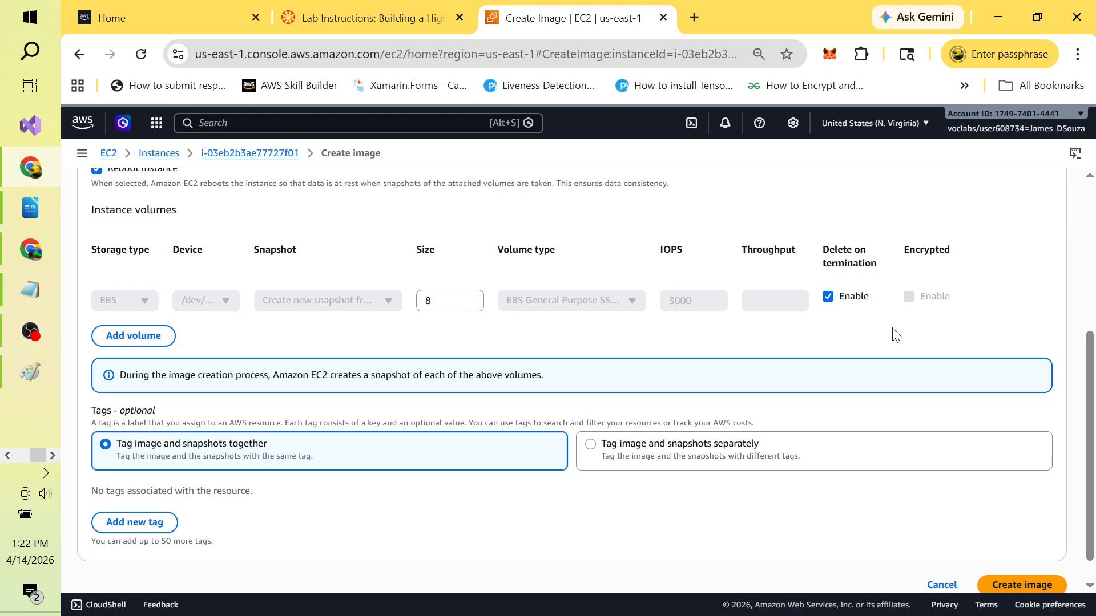
drag(1090, 347, 1093, 368)
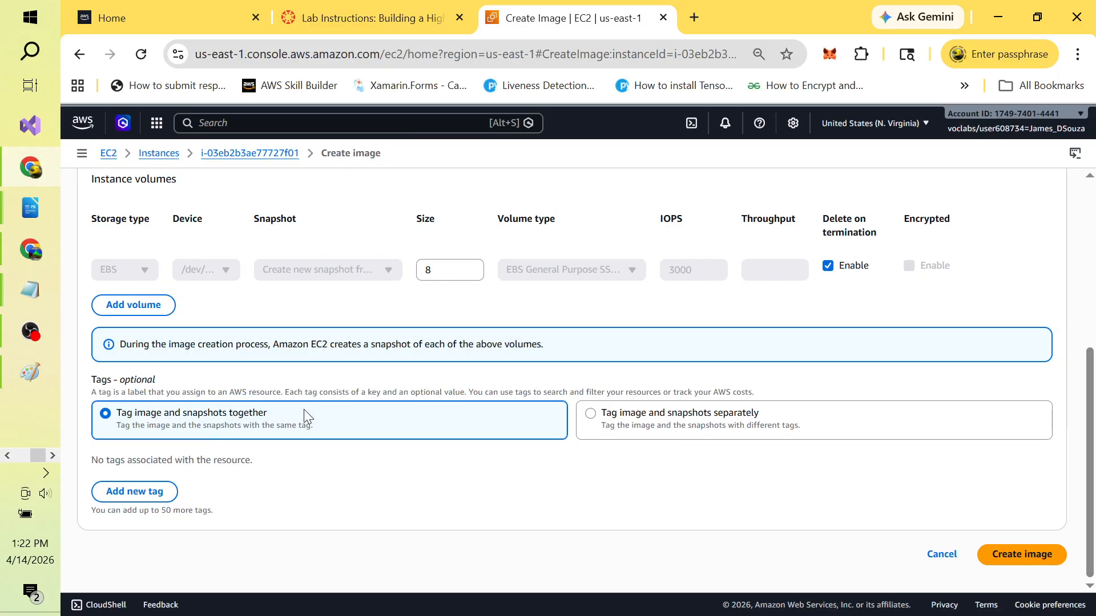
key(alt+Tab)
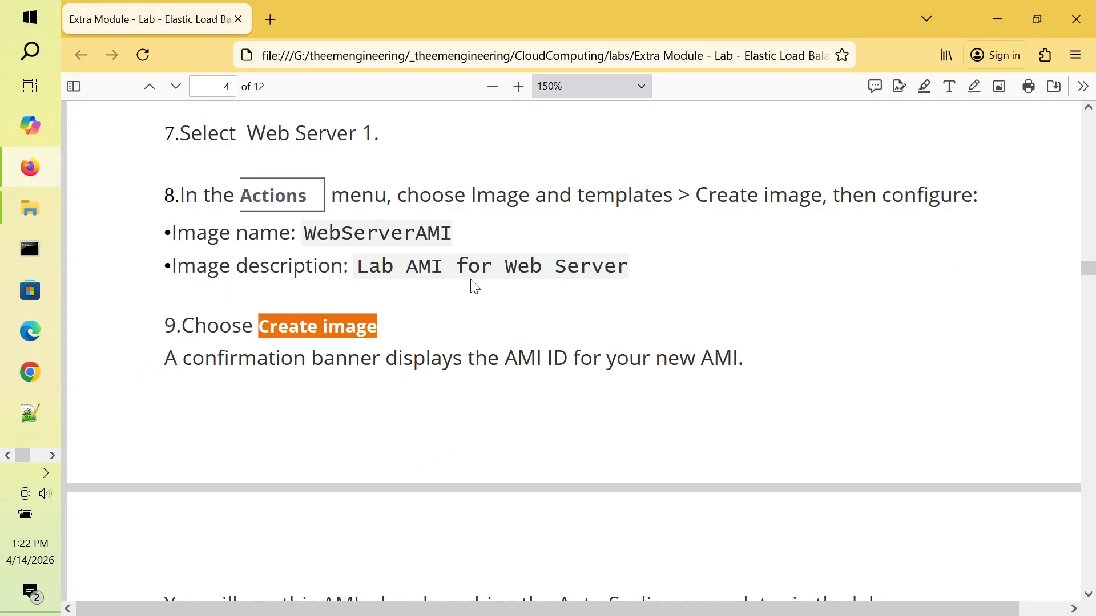
key(alt+Tab)
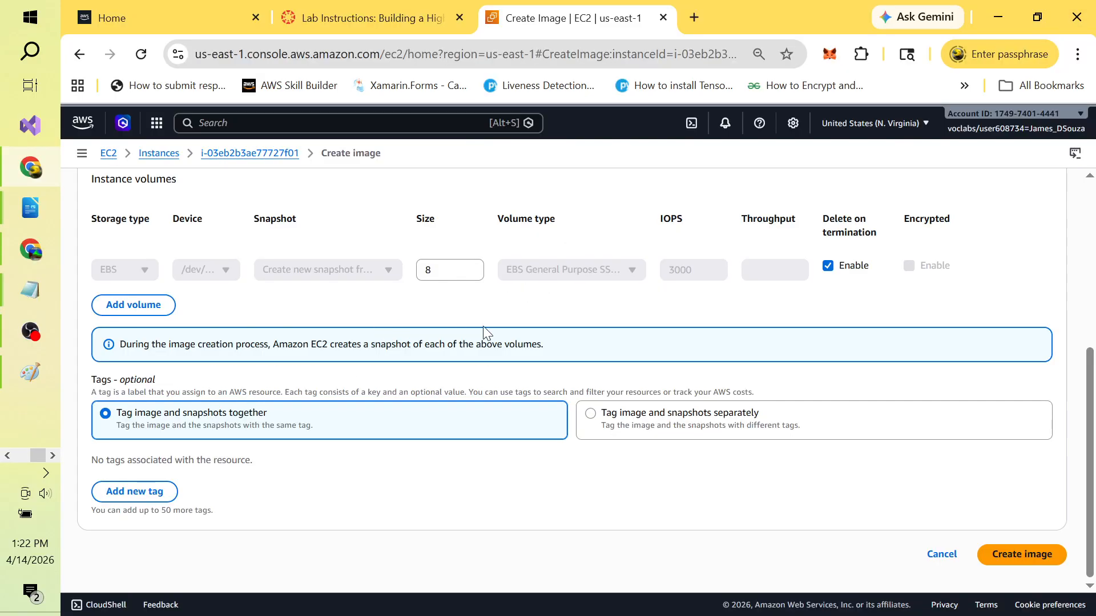
key(alt+Tab)
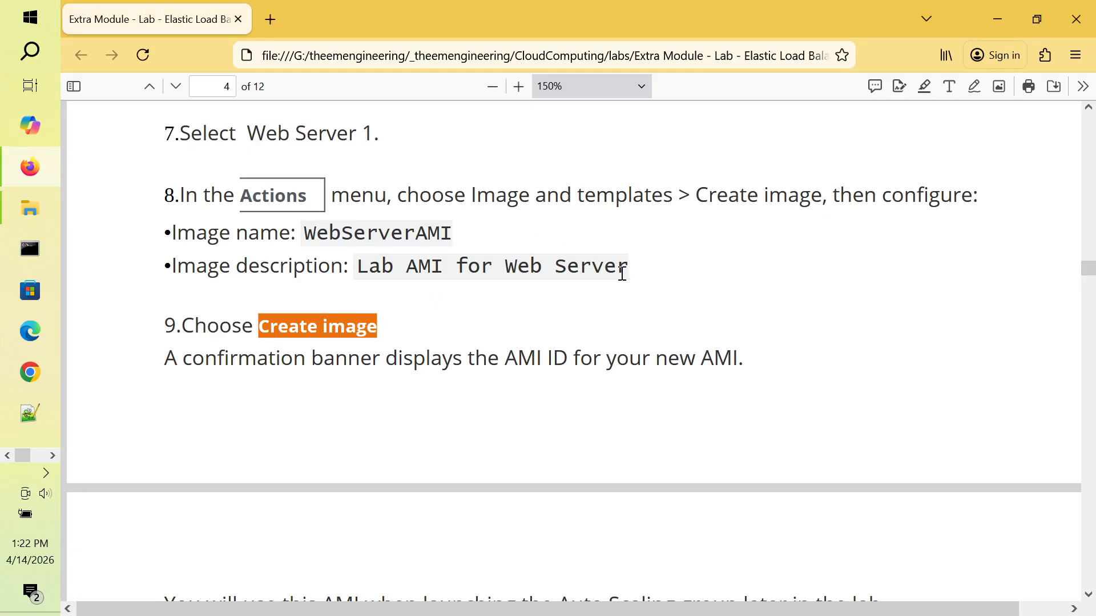
key(alt+Tab)
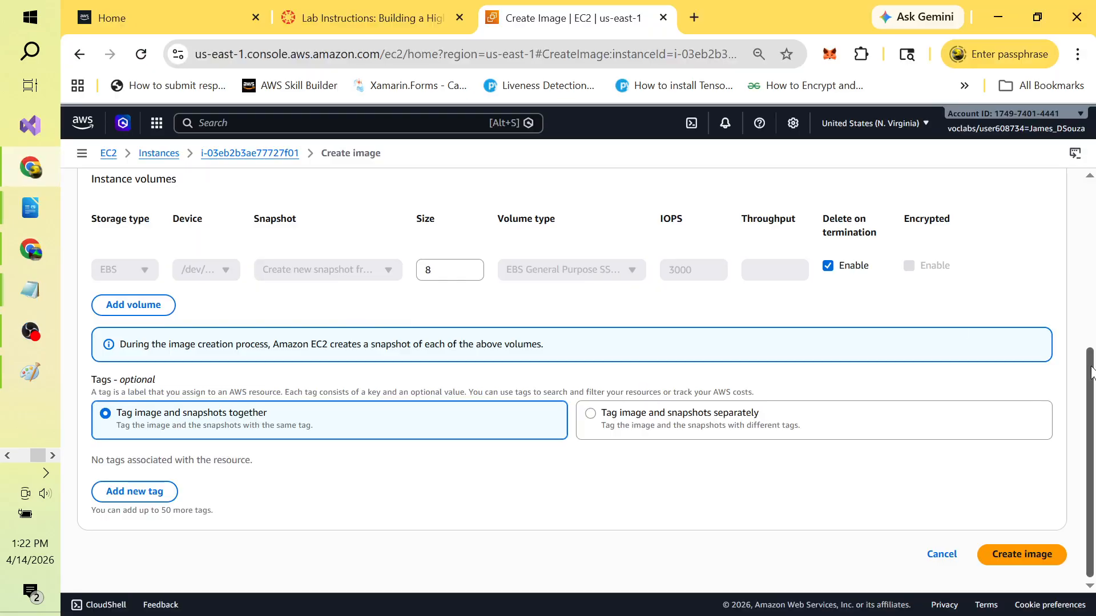
drag(1091, 371, 1069, 237)
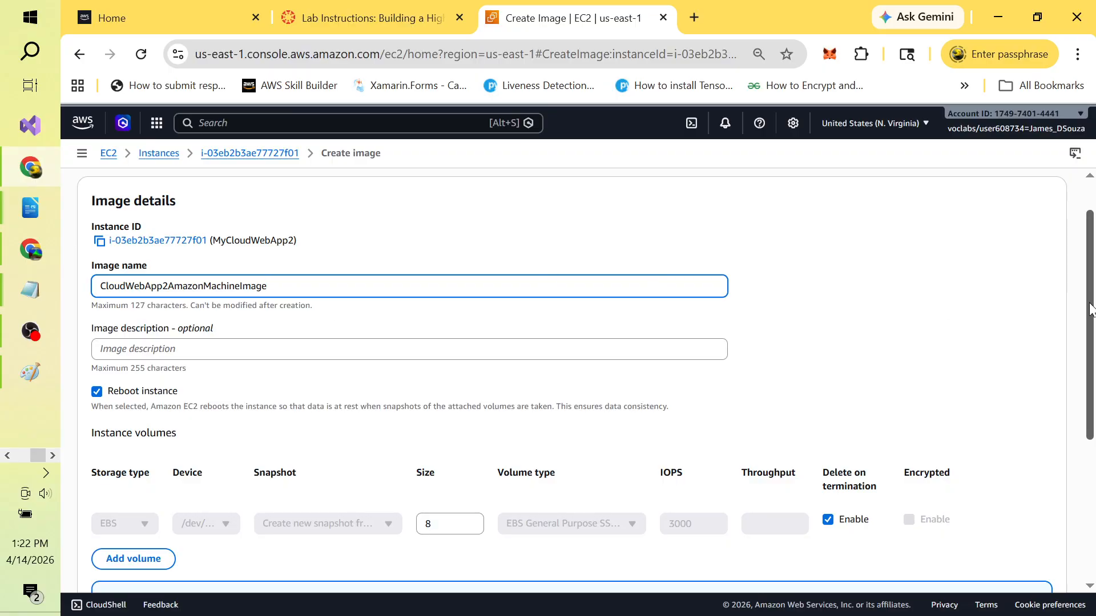
drag(1091, 308, 1093, 465)
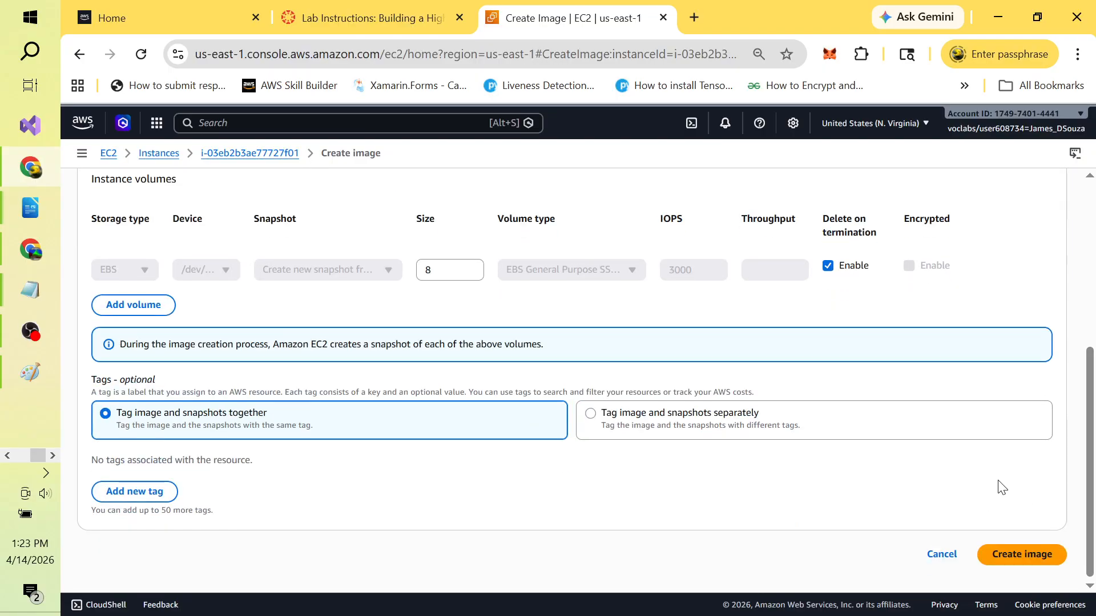
click(1006, 559)
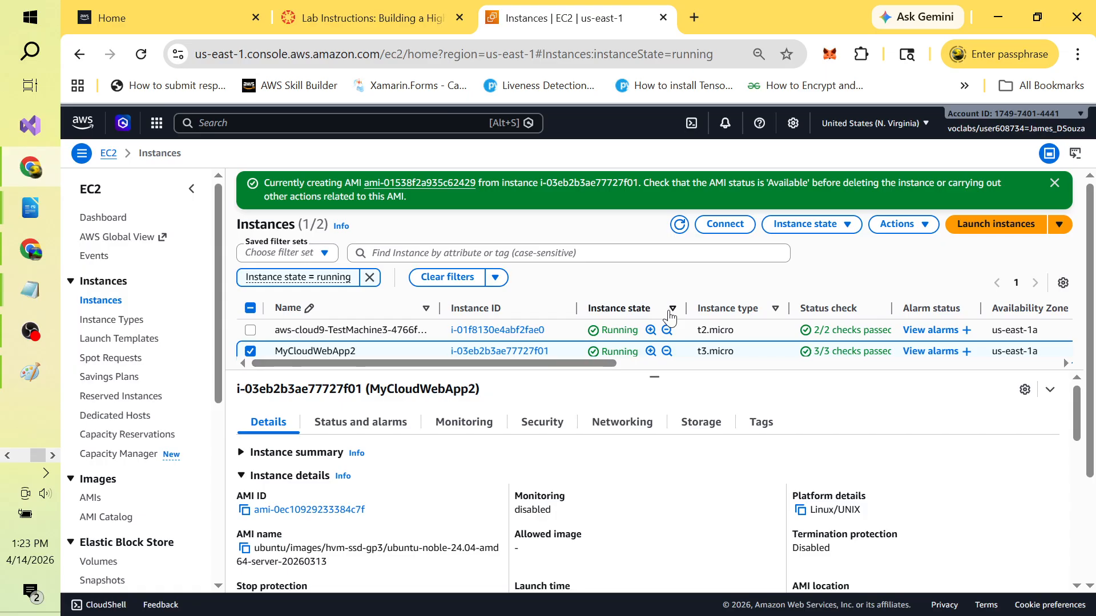
Step: Dismiss the 'Currently creating AMI' banner and bring the lab PDF forward at page 4
click(1055, 184)
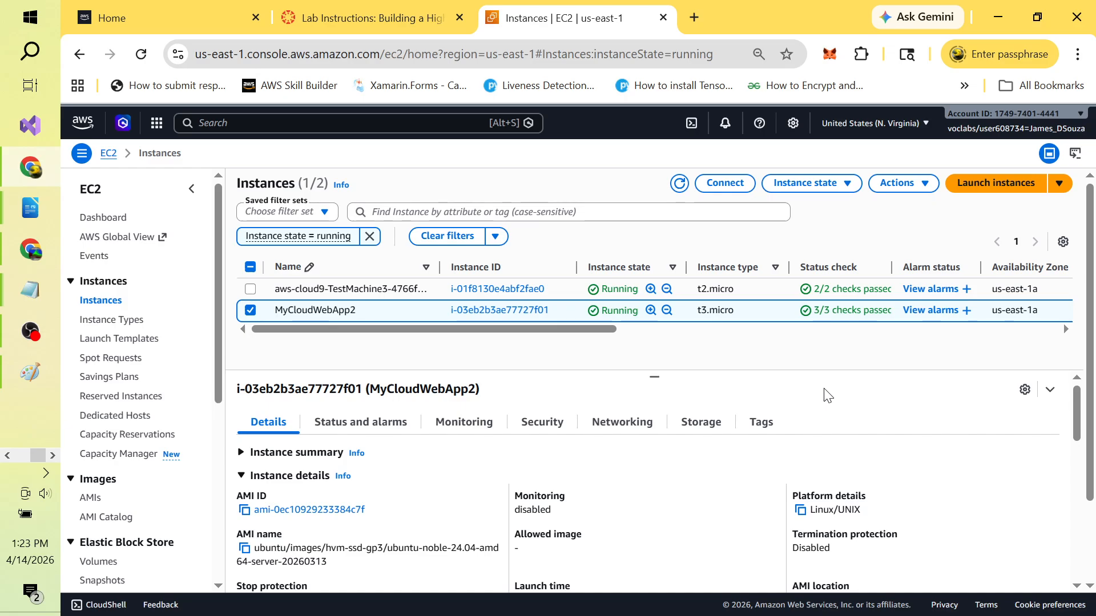
key(alt+Tab)
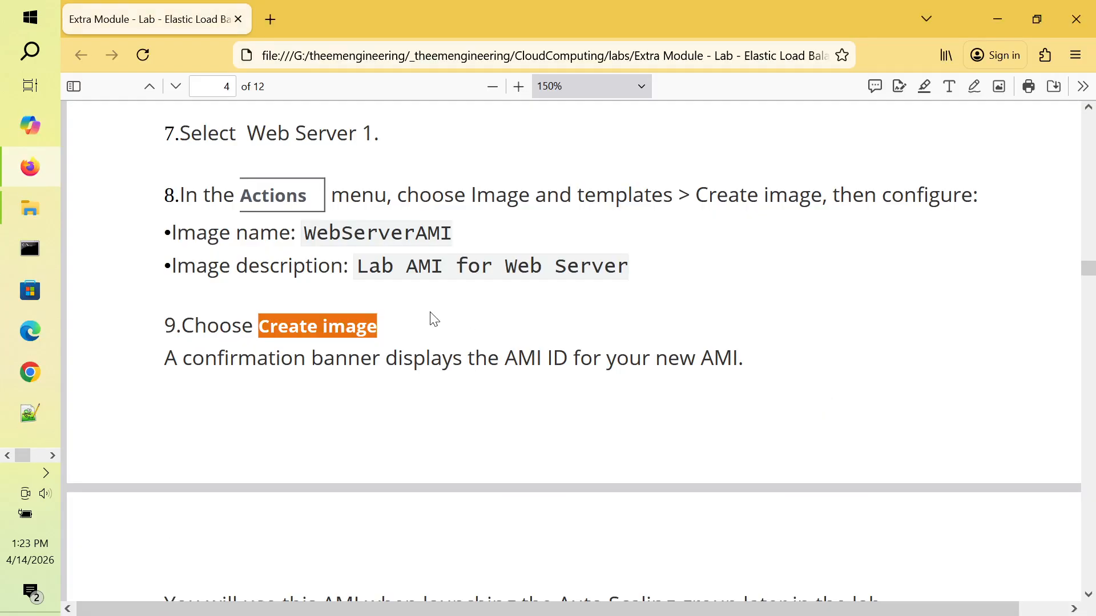
key(alt+Tab)
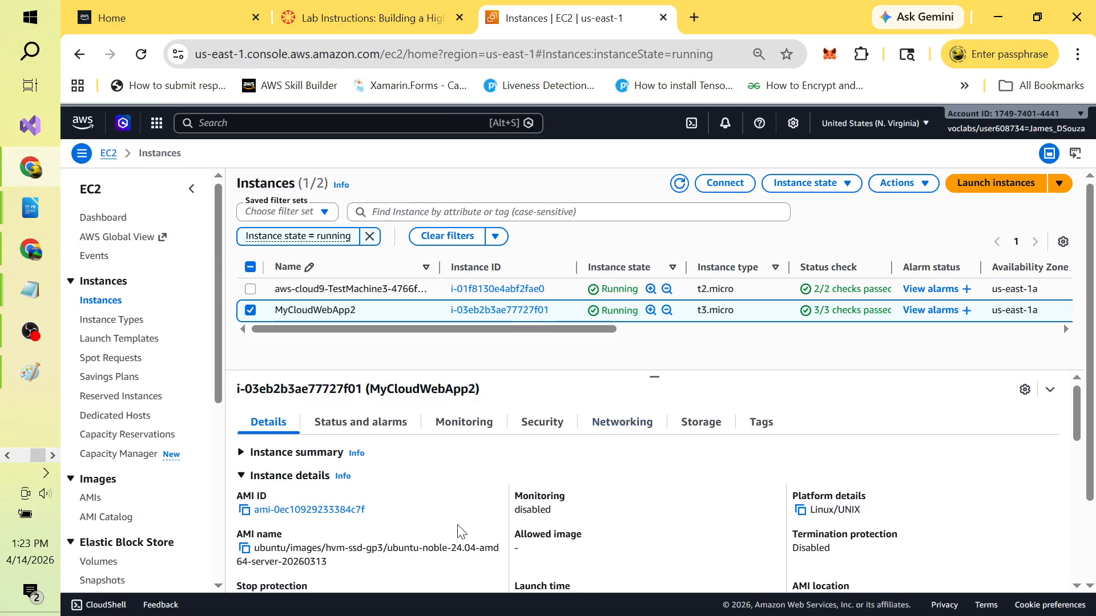
key(alt+Tab)
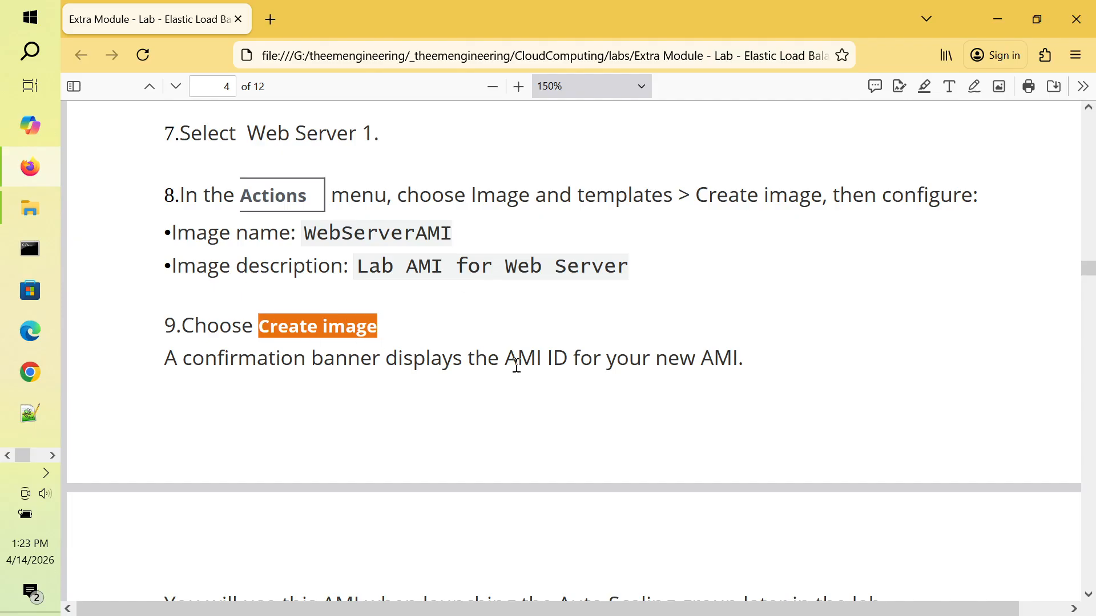
Step: Scroll the lab PDF to Task 2: Create a Load Balancer, then return to EC2 Instances
scroll(517, 366, down, 5)
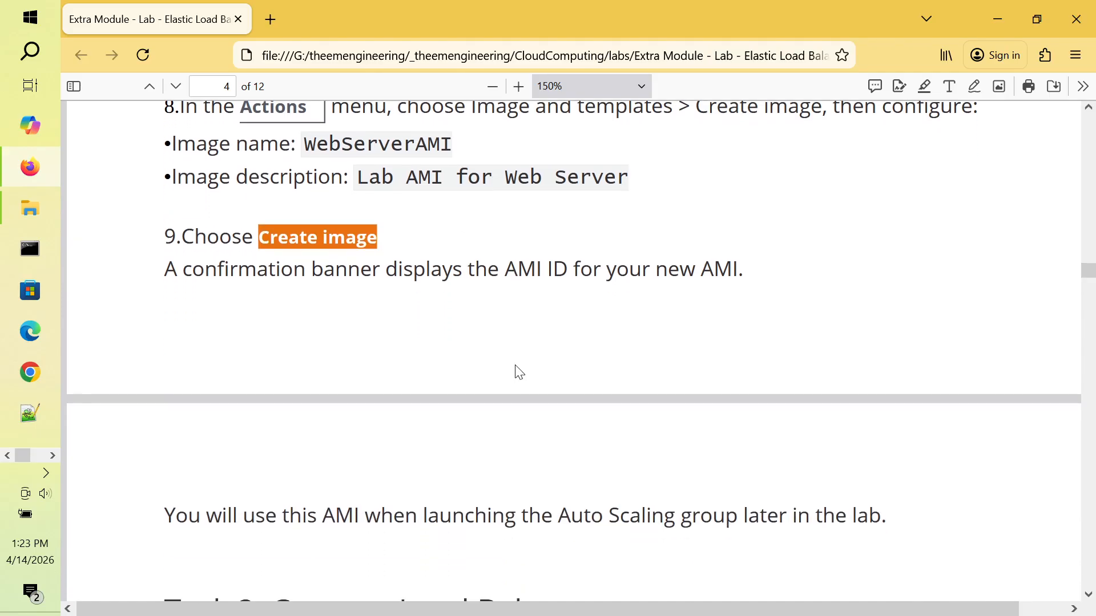
scroll(518, 372, down, 1)
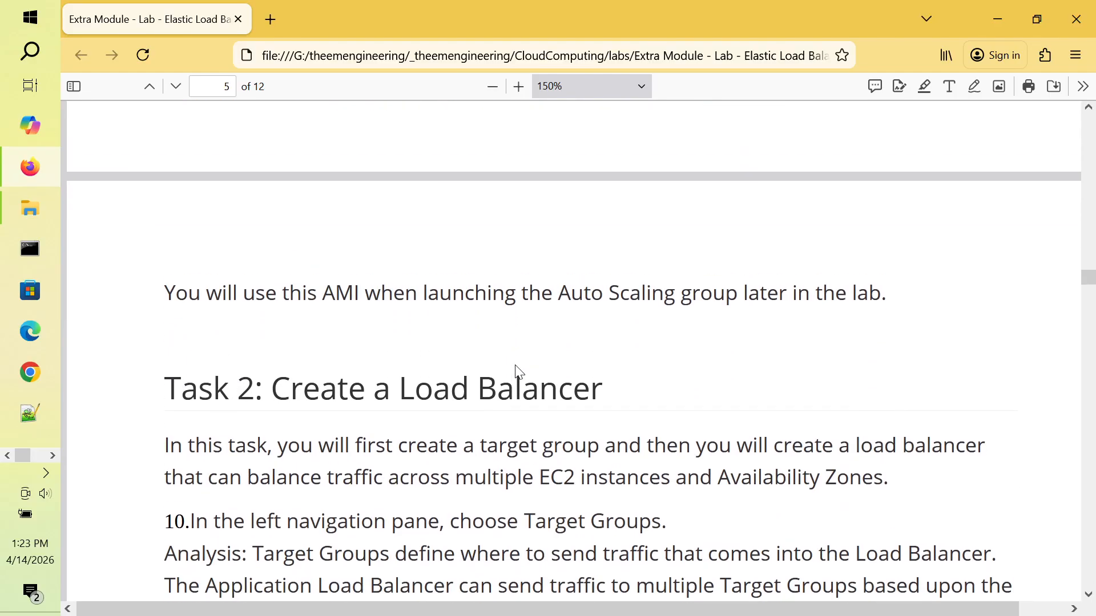
scroll(518, 372, up, 2)
key(alt+Tab)
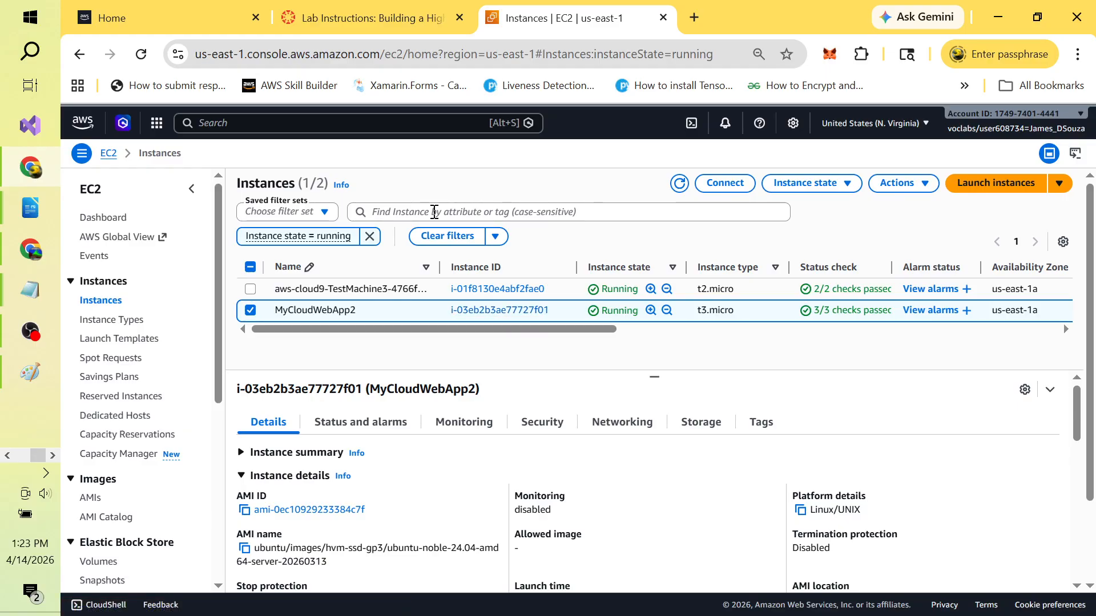
Step: Search the console for 'ami' and open the owned AMIs list
click(333, 128)
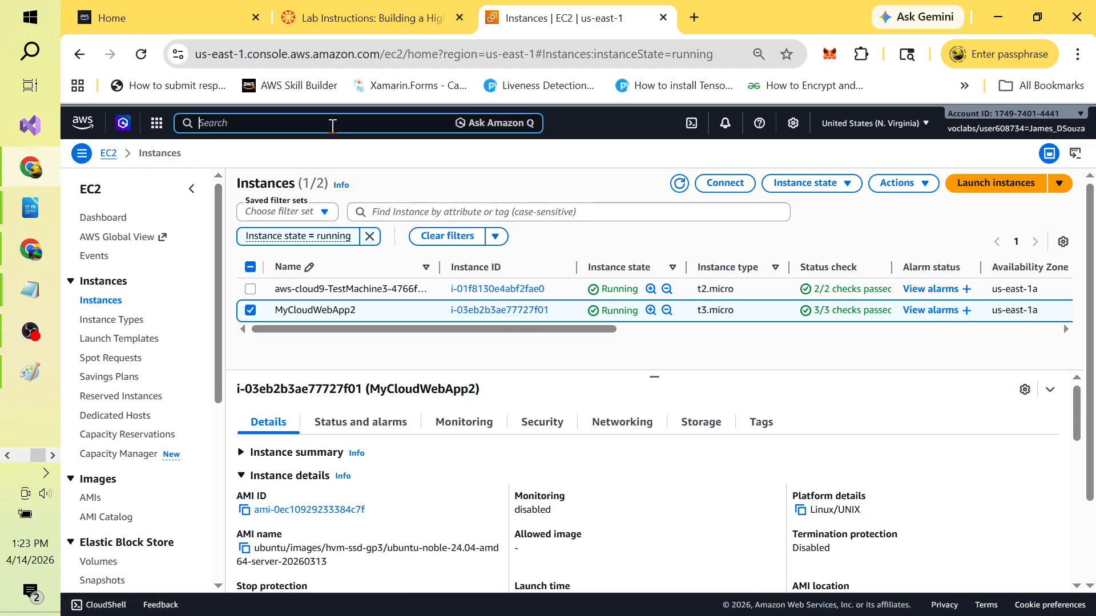
text(ami)
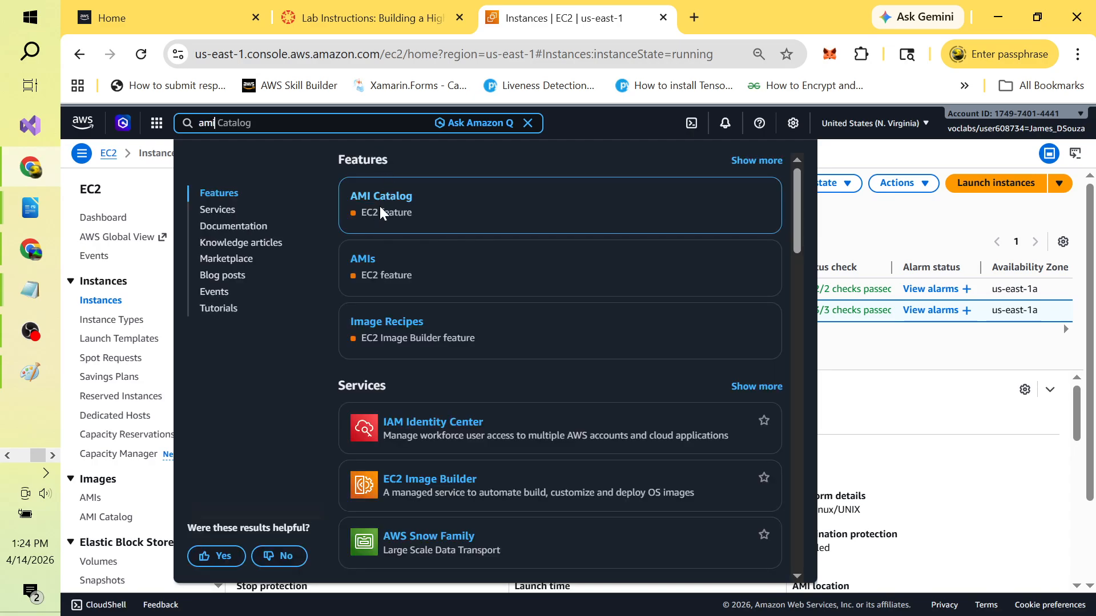
click(362, 262)
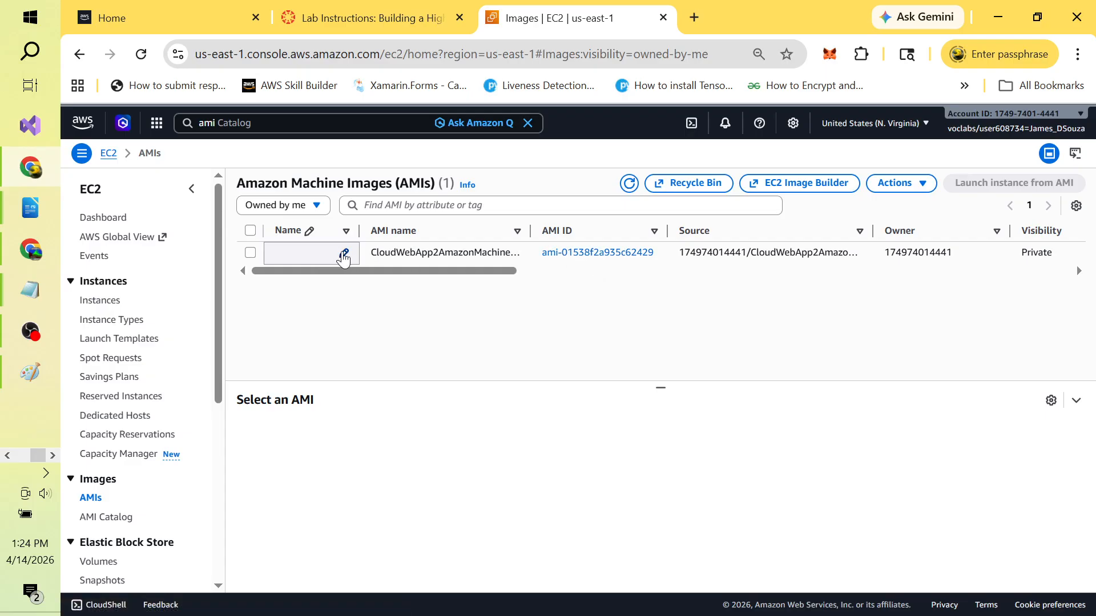
Step: Rename the pending AMI to cloudwebapp2amazonmachineimage and widen the Name column
click(344, 254)
text(cl)
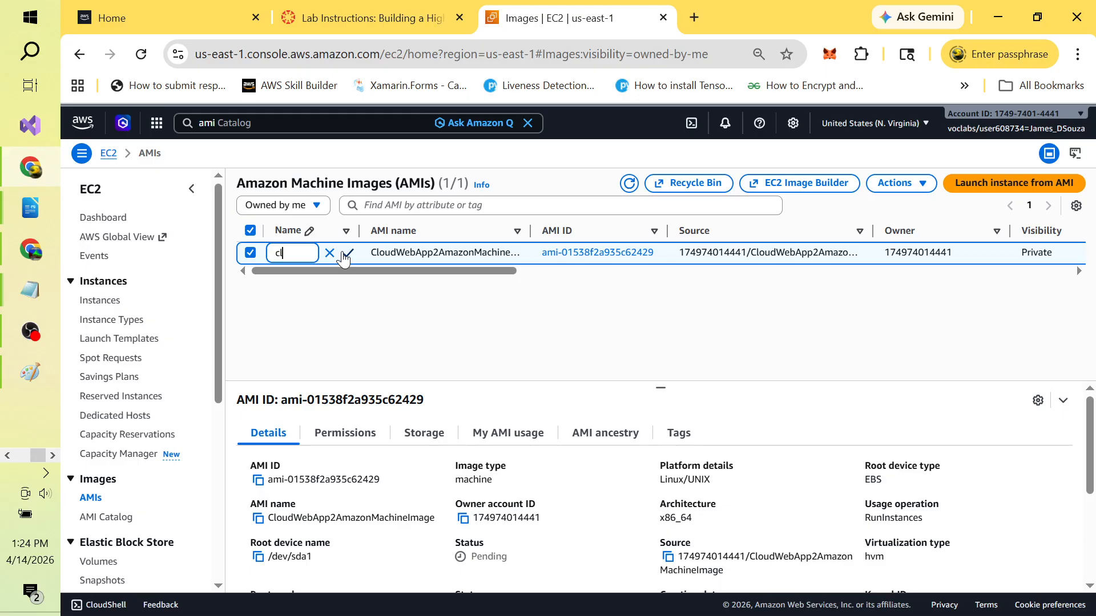
text(oudwebapp2)
text(amaz)
text(i)
key(BackSpace)
text(onm)
text(achineima)
text(ge)
click(346, 254)
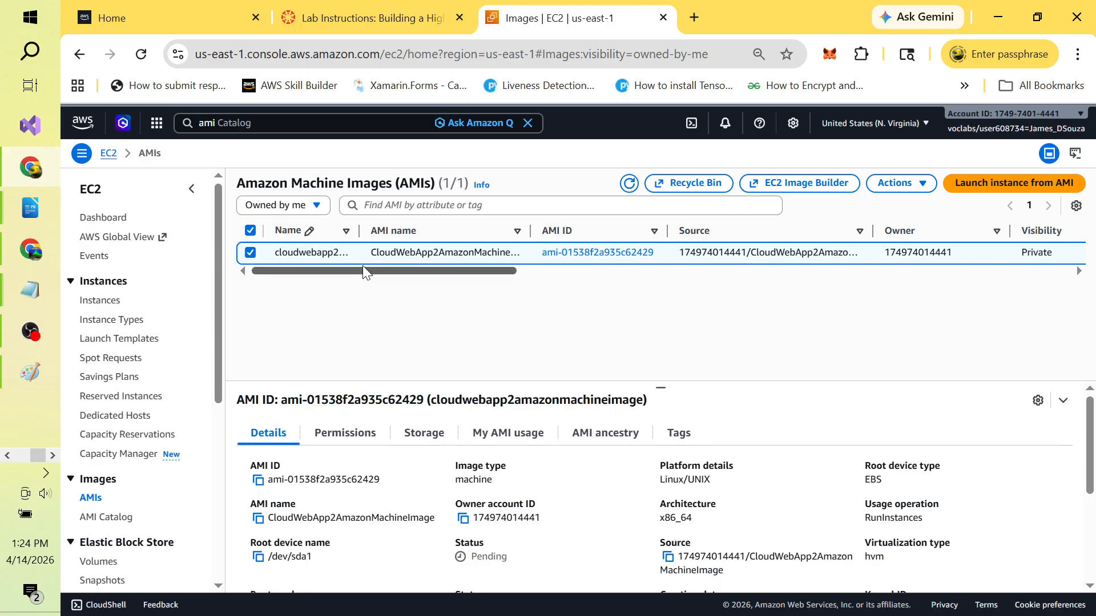
drag(357, 230, 454, 229)
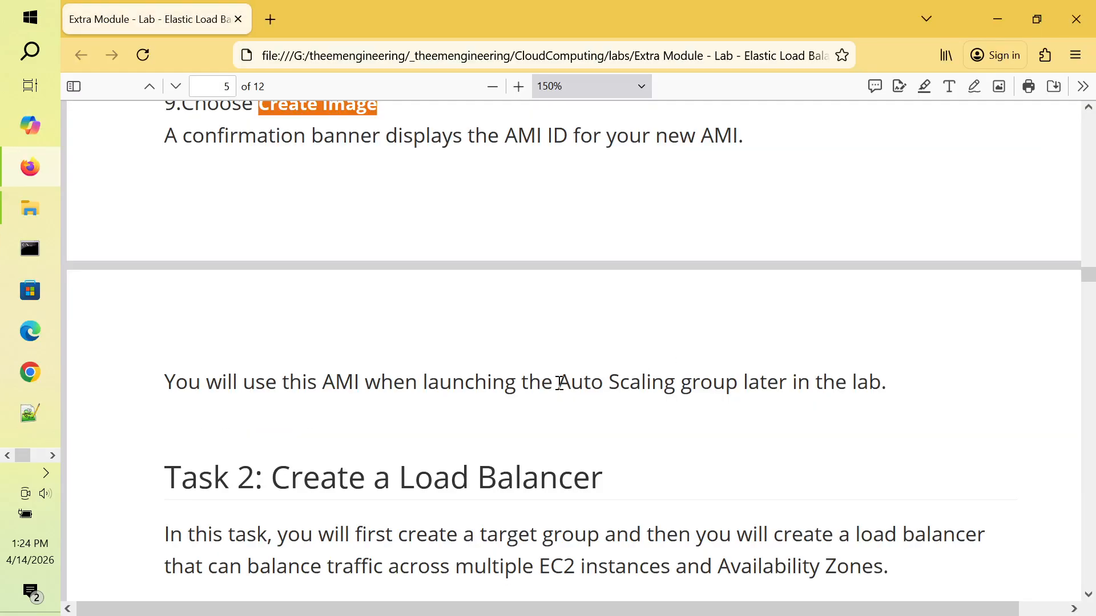
Step: Highlight the lab PDF sentence about using the AMI and scroll to Task 2
drag(165, 382, 878, 381)
click(653, 450)
scroll(654, 451, down, 3)
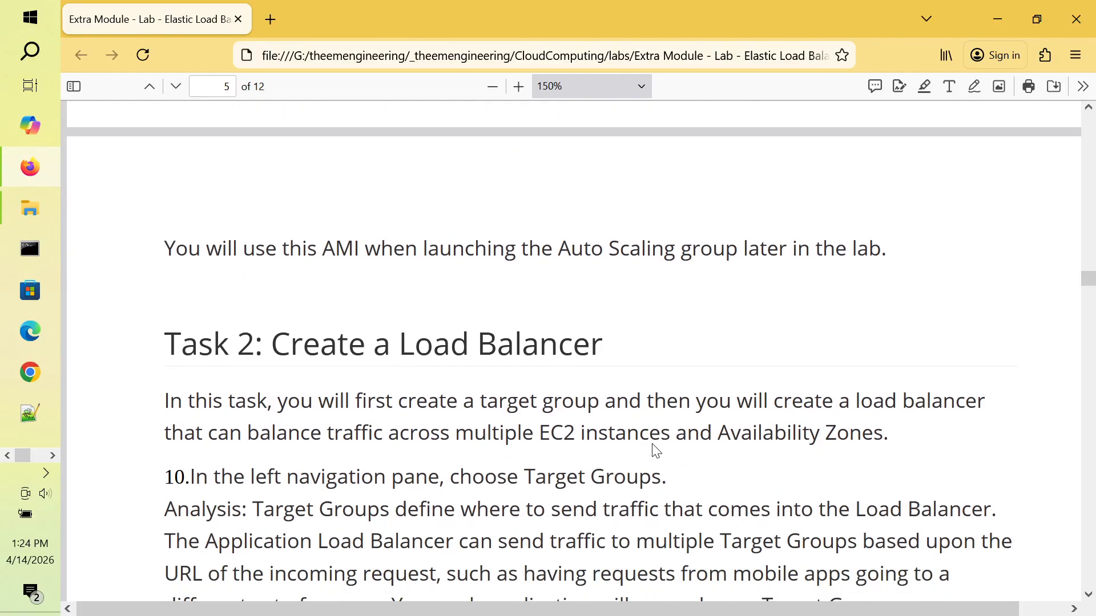
scroll(656, 450, down, 3)
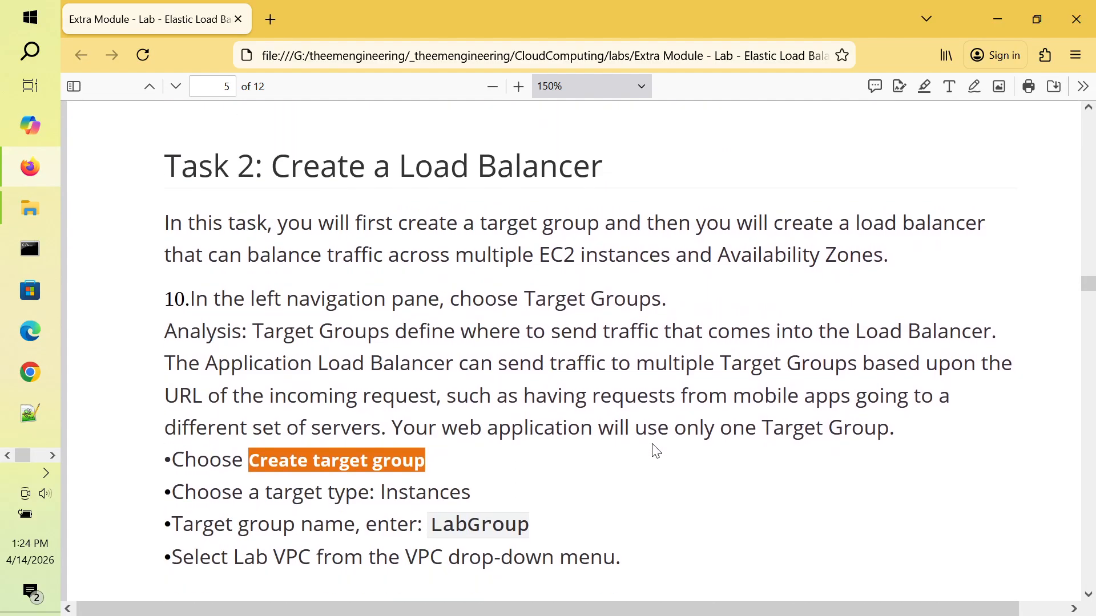
scroll(656, 451, down, 2)
scroll(651, 445, up, 2)
Step: Mark 'Load Balancer' and 'Create target group', then select the step 10 Target Groups line
double_click(446, 171)
double_click(517, 171)
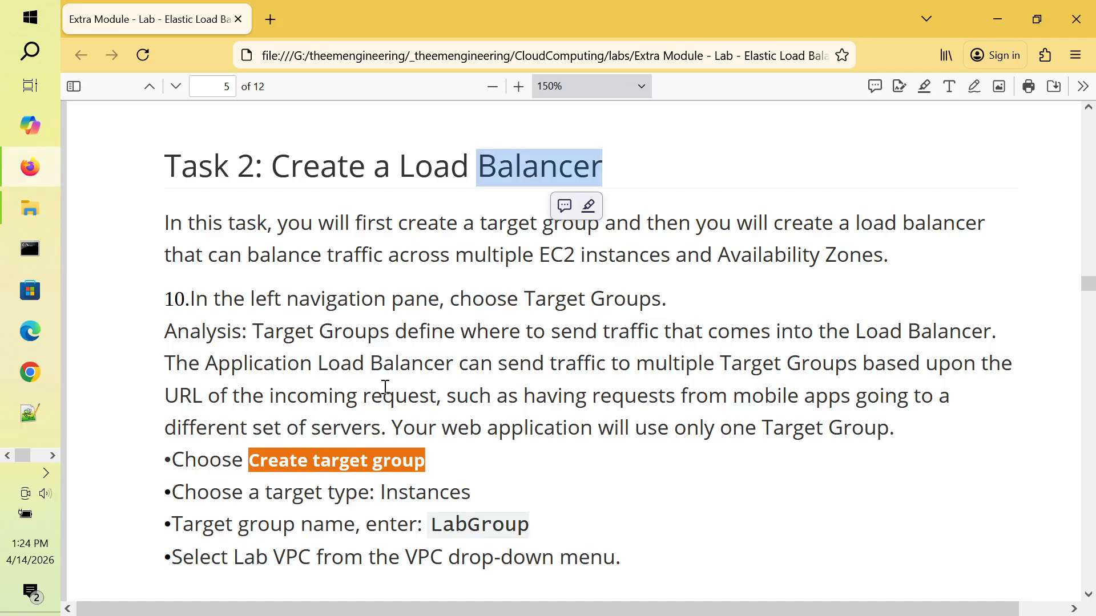
click(359, 472)
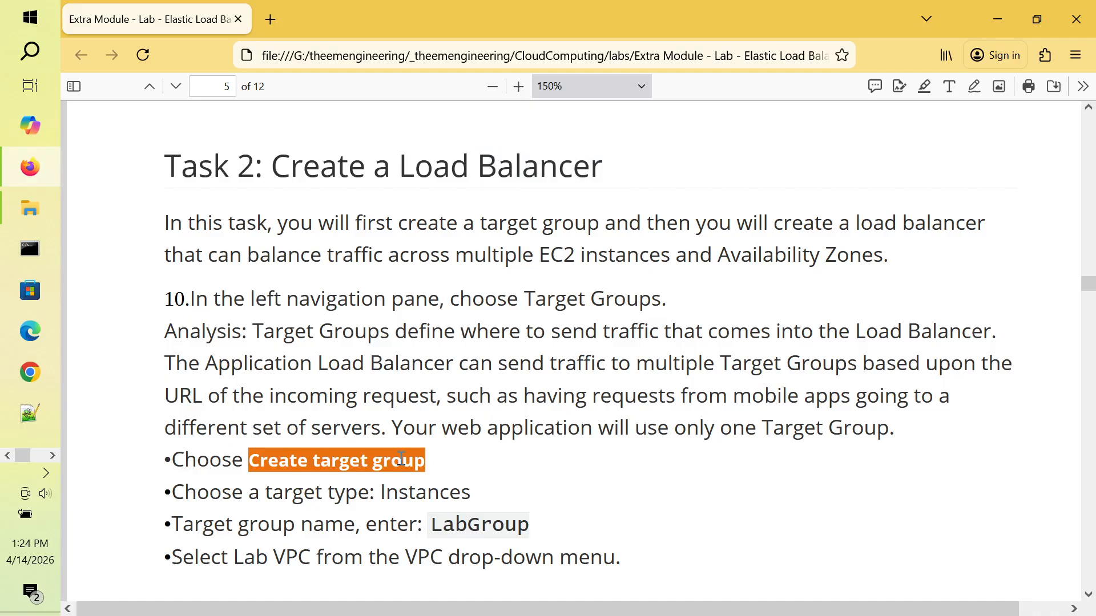
double_click(349, 459)
double_click(398, 462)
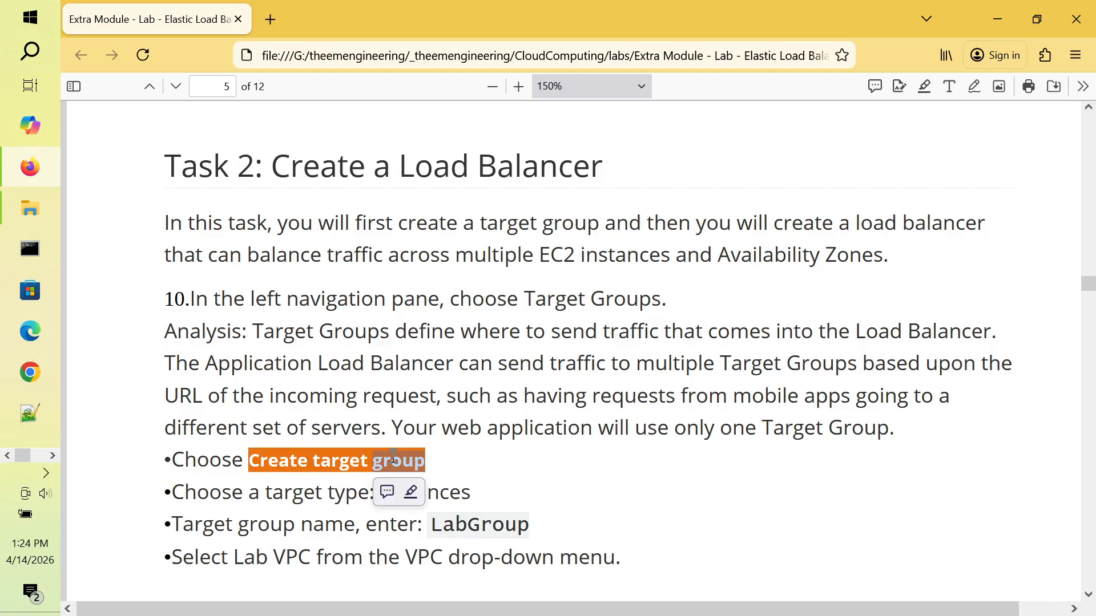
click(348, 463)
double_click(346, 462)
click(407, 463)
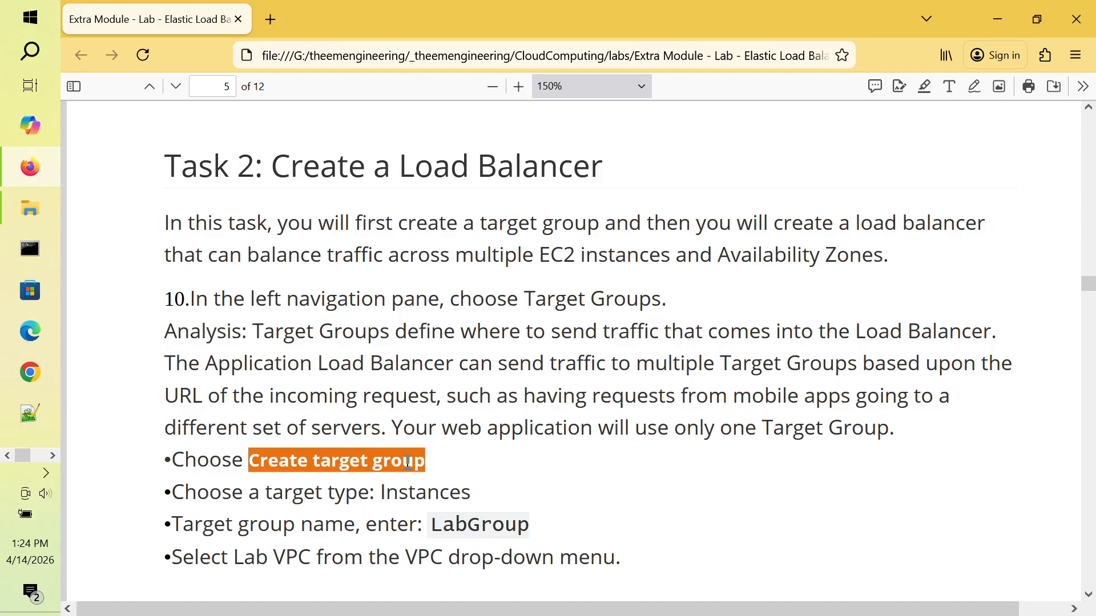
double_click(353, 464)
double_click(398, 462)
click(475, 465)
scroll(467, 438, down, 2)
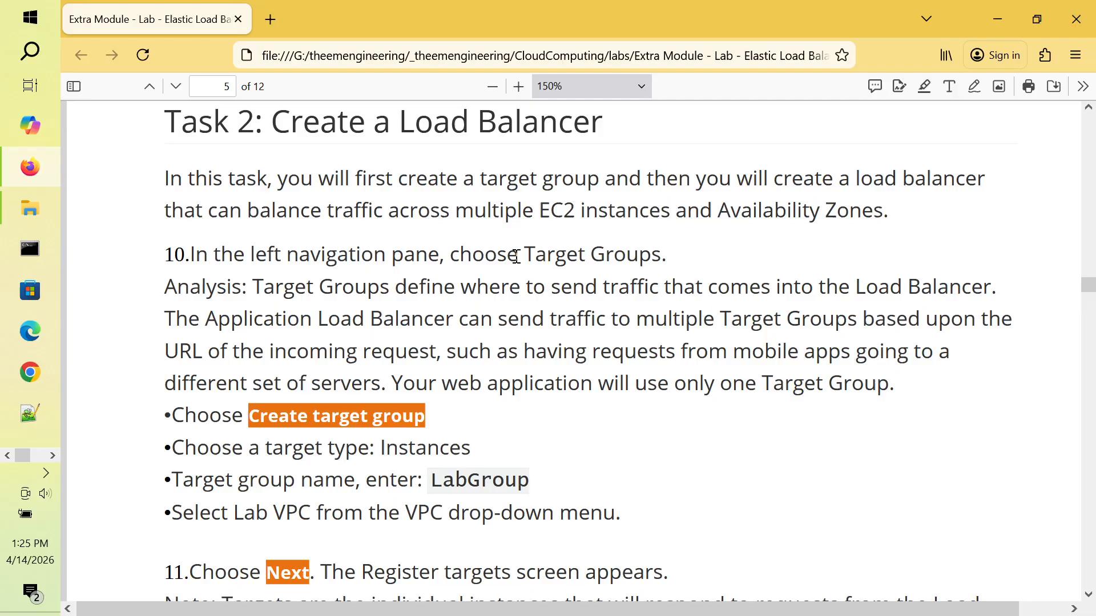
drag(191, 253, 671, 262)
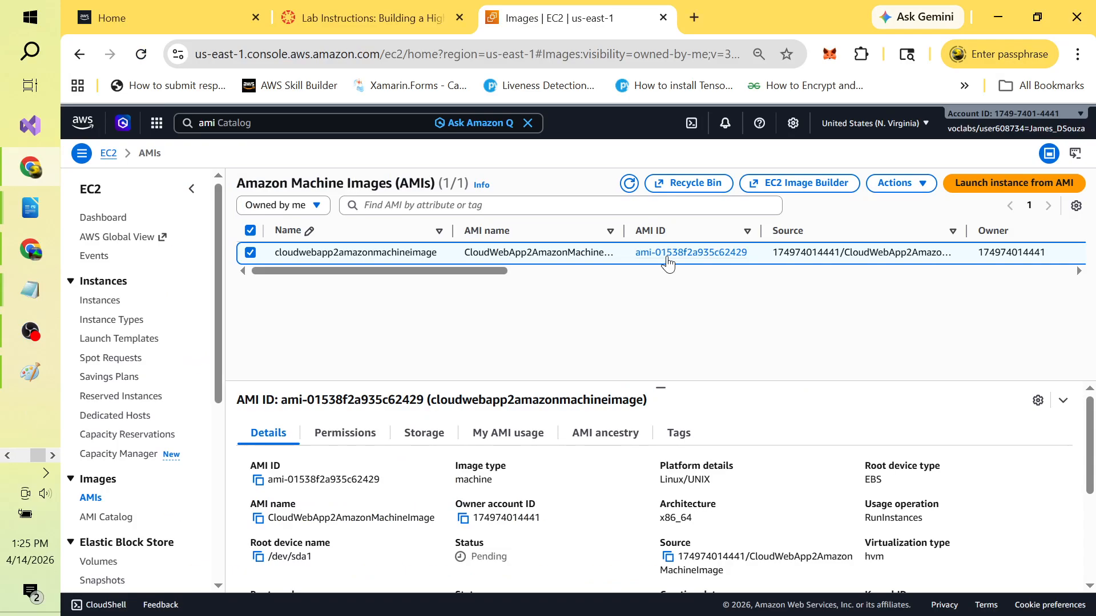
Step: Replace the search term with 'elastic load' and open the EC2 Load balancers feature
click(282, 125)
double_click(282, 126)
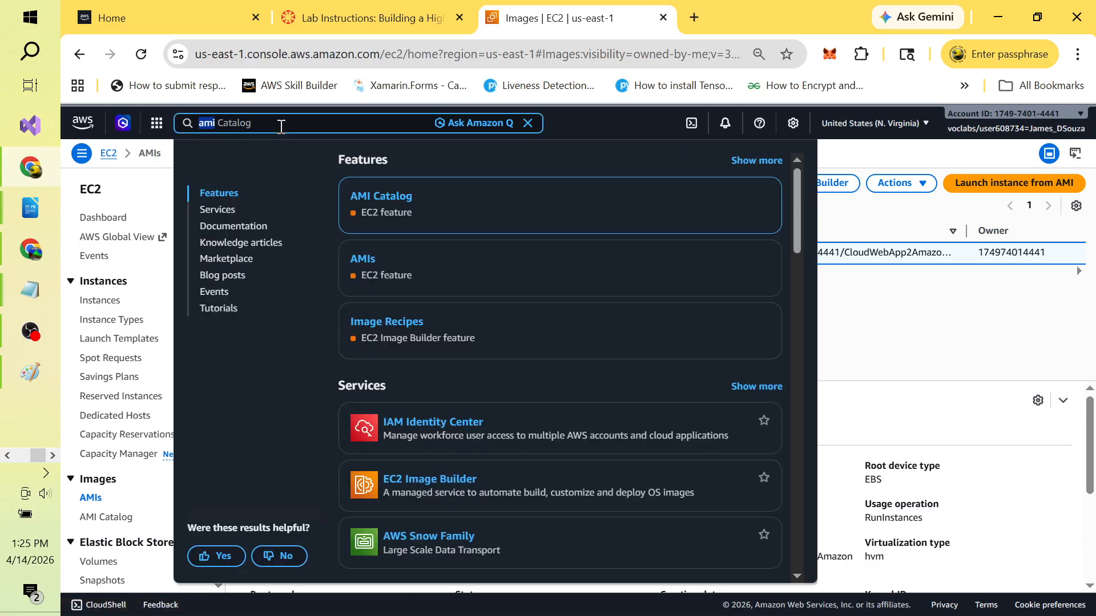
text(elb)
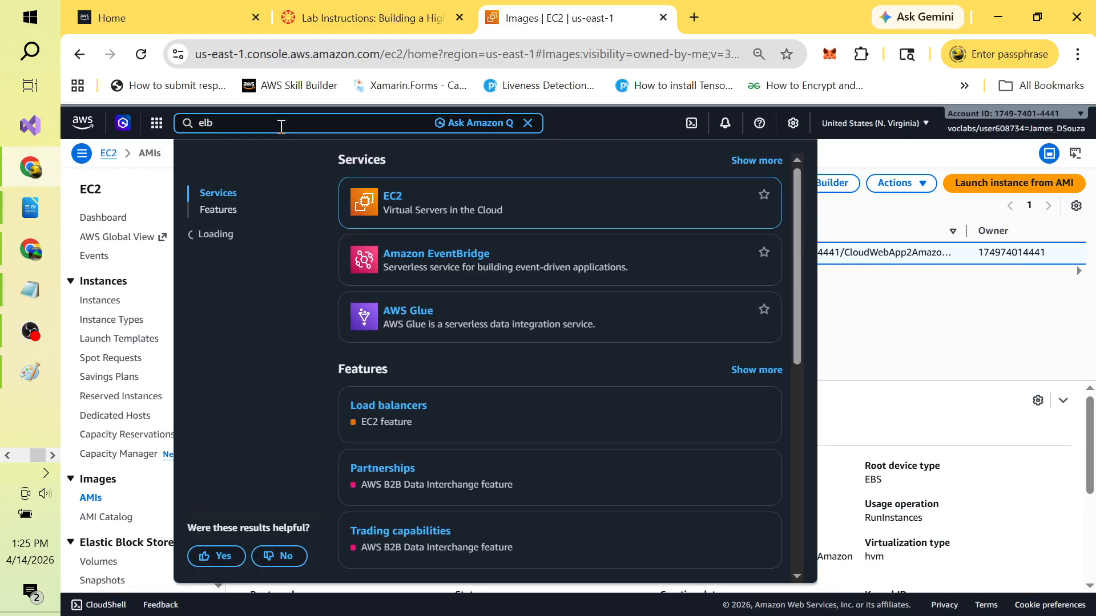
key(BackSpace)
key(BackSpace)
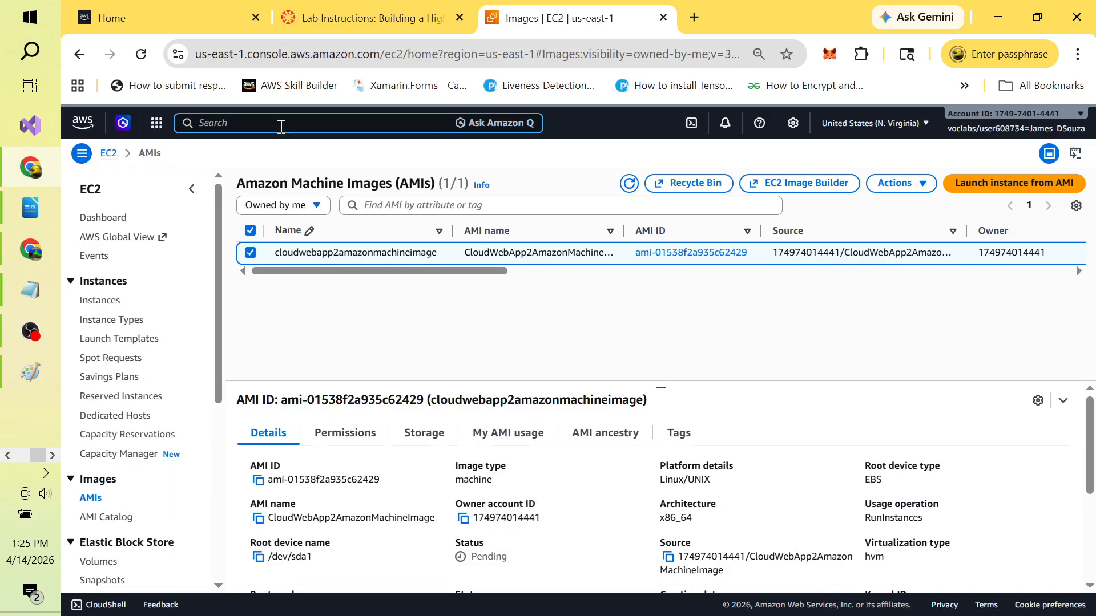
text(lo)
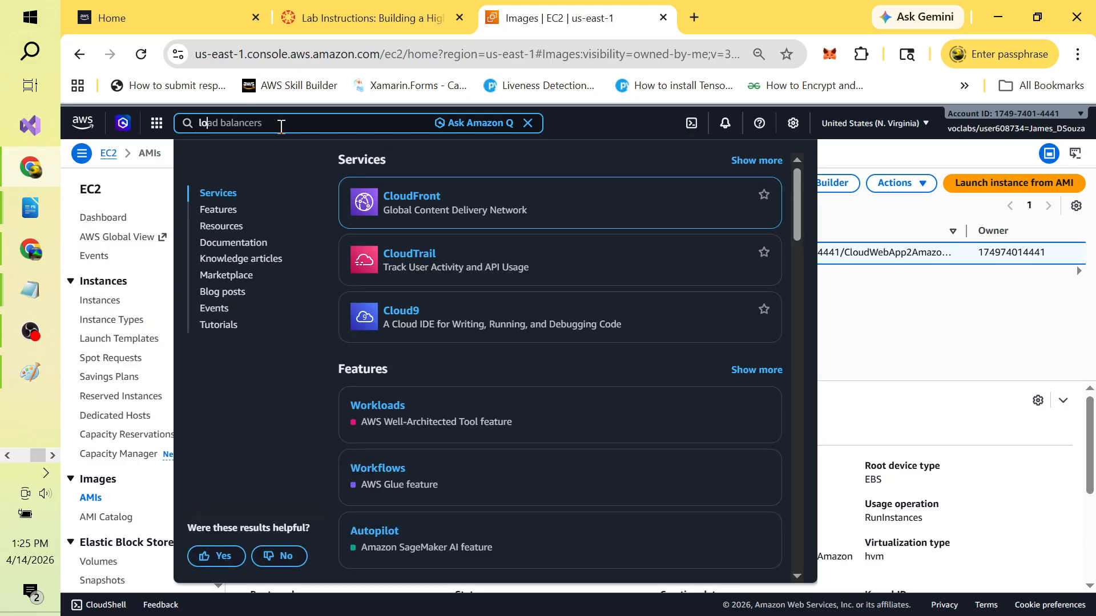
text(ad)
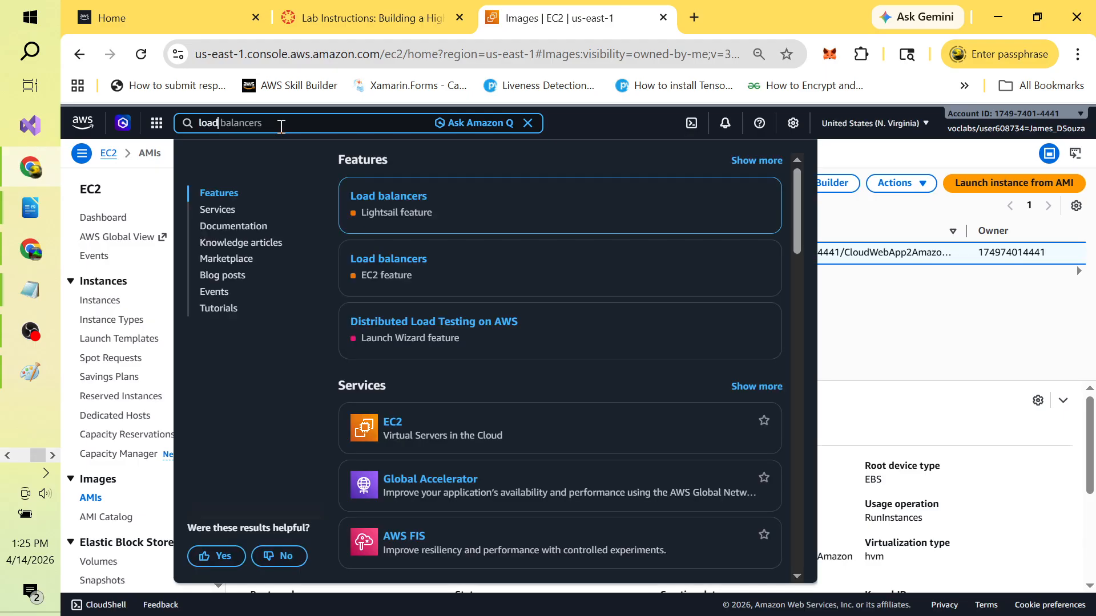
key(BackSpace)
key(BackSpace)
key(BackSpace)
key(BackSpace)
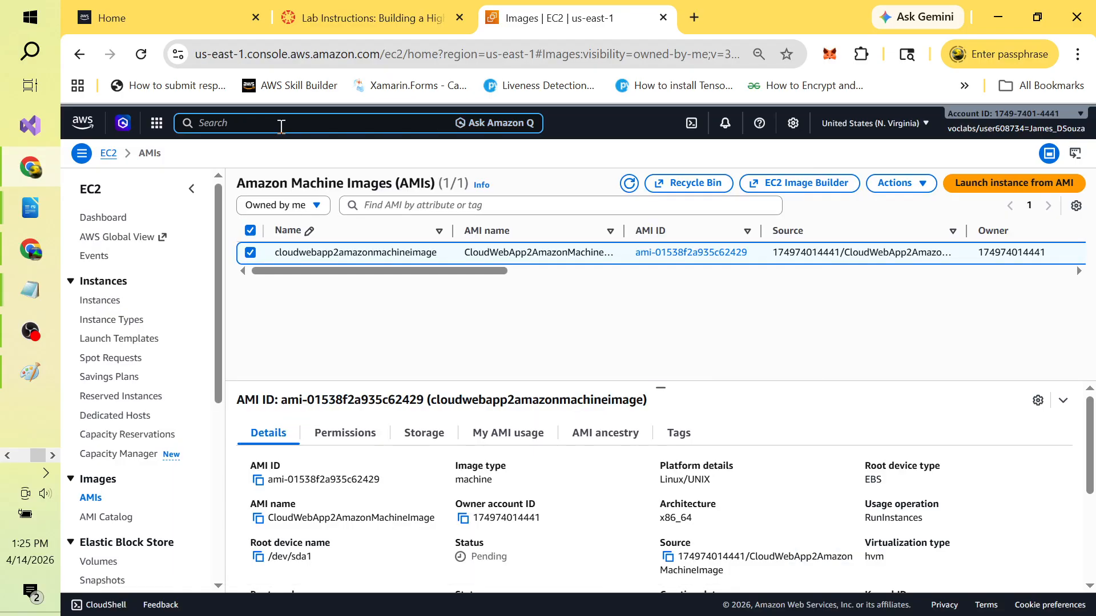
text(elastic)
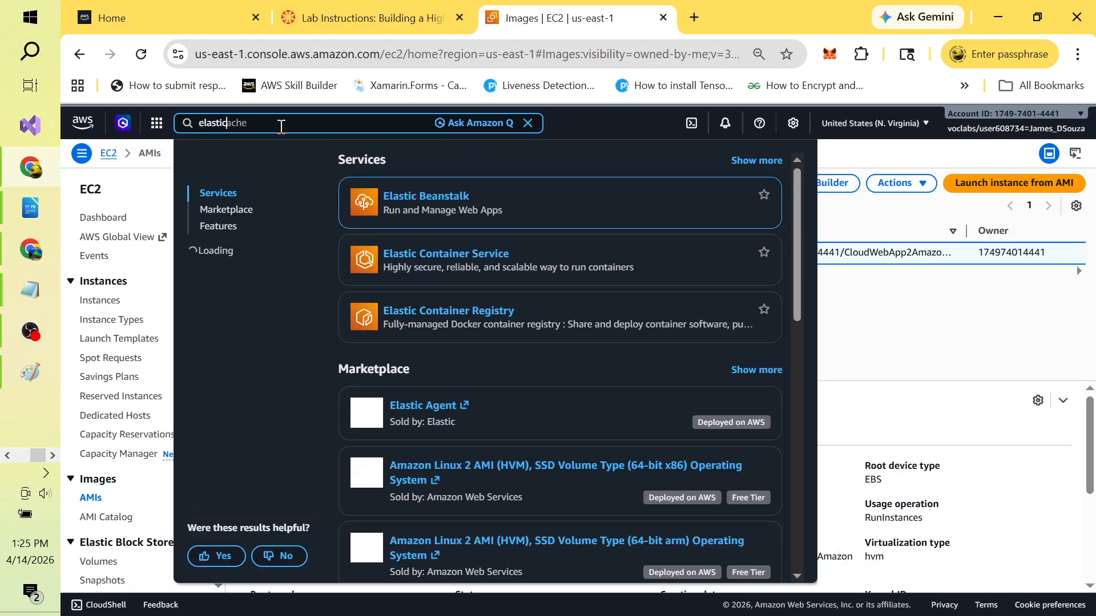
text( load)
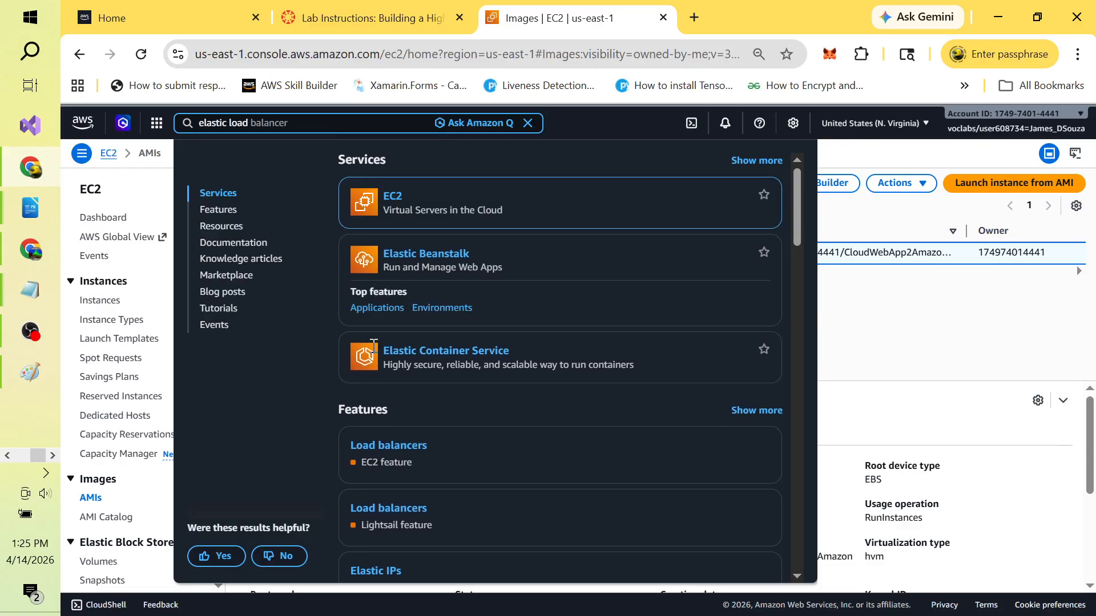
click(399, 410)
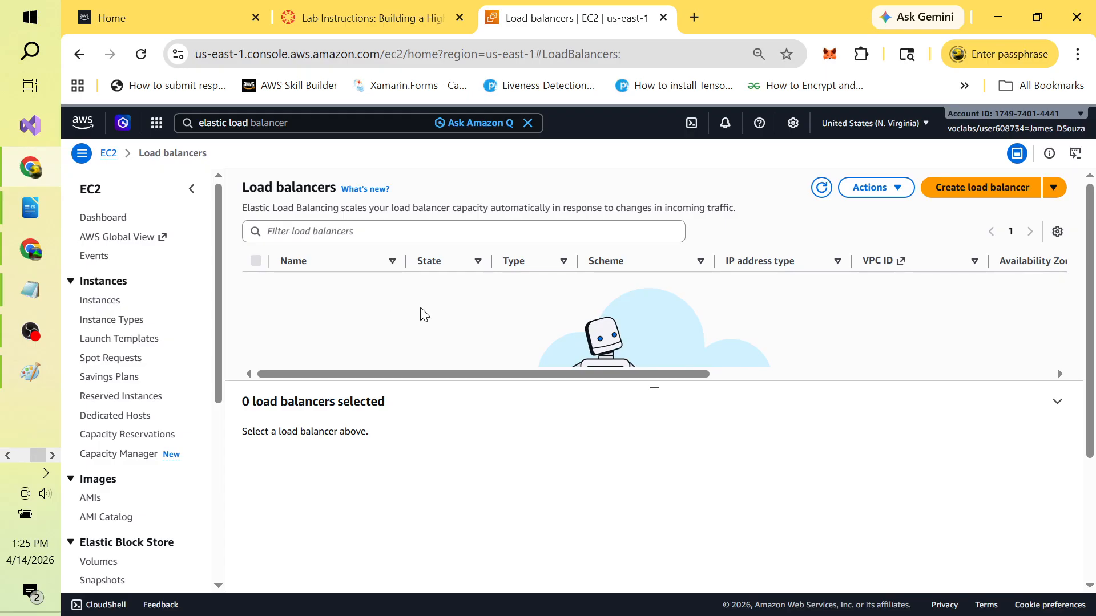
key(alt+Tab)
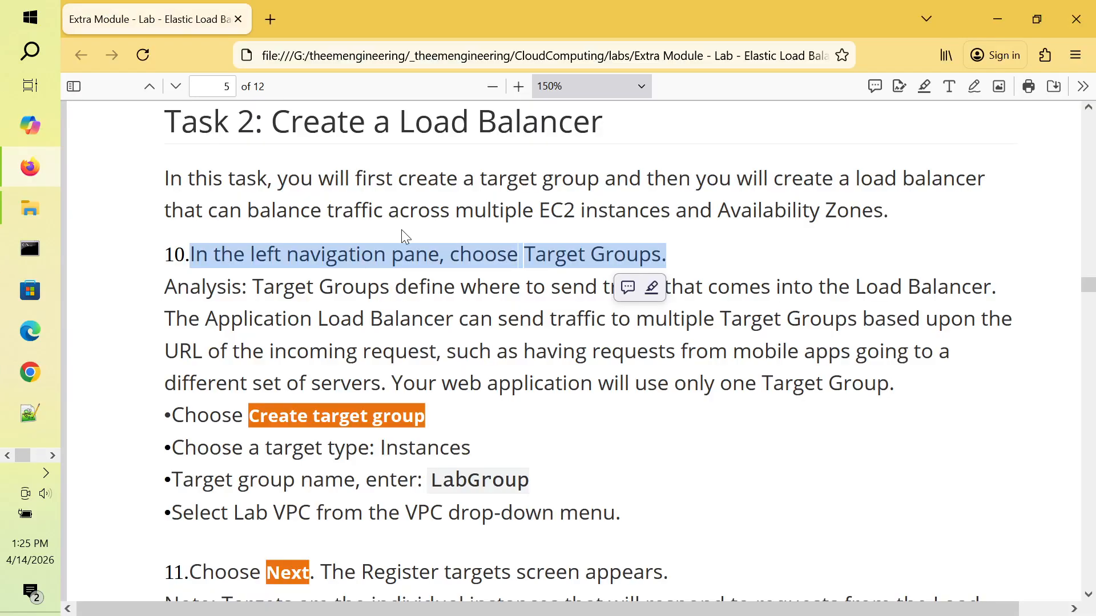
double_click(485, 209)
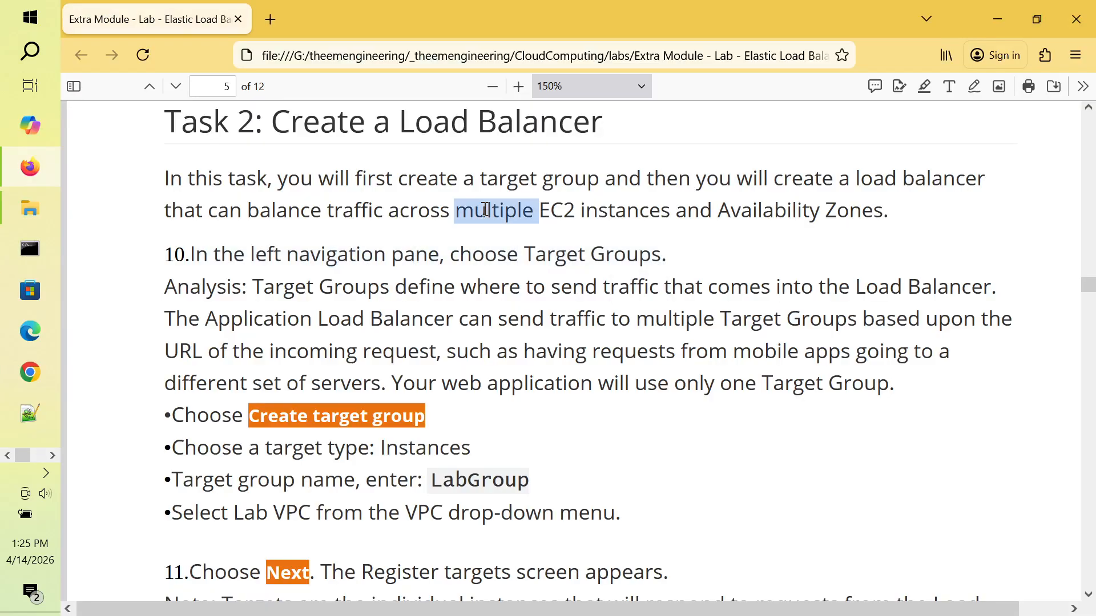
double_click(490, 178)
click(424, 213)
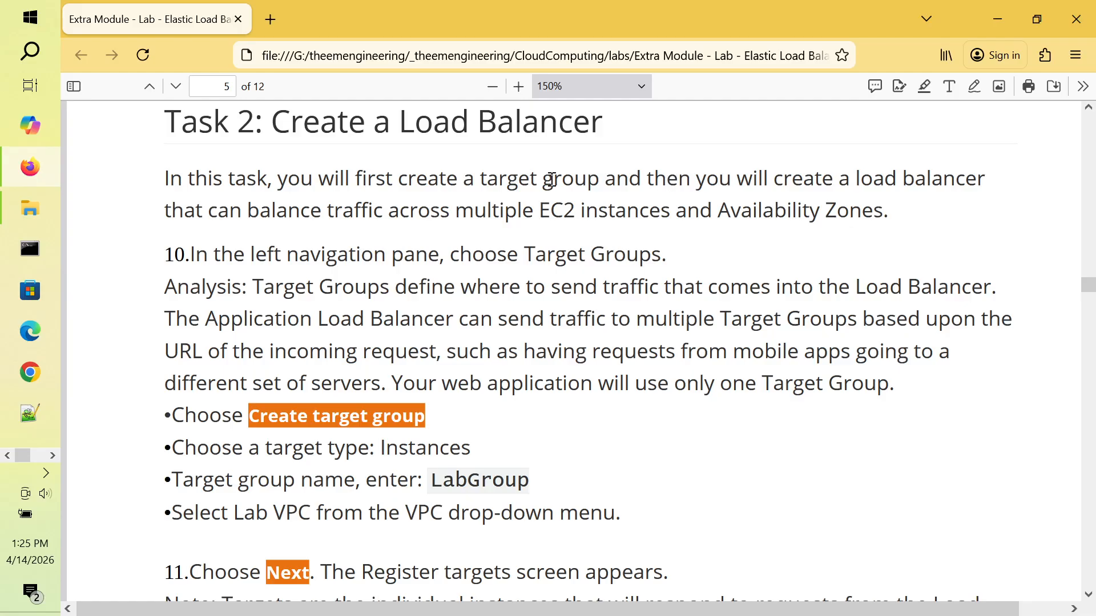
double_click(460, 206)
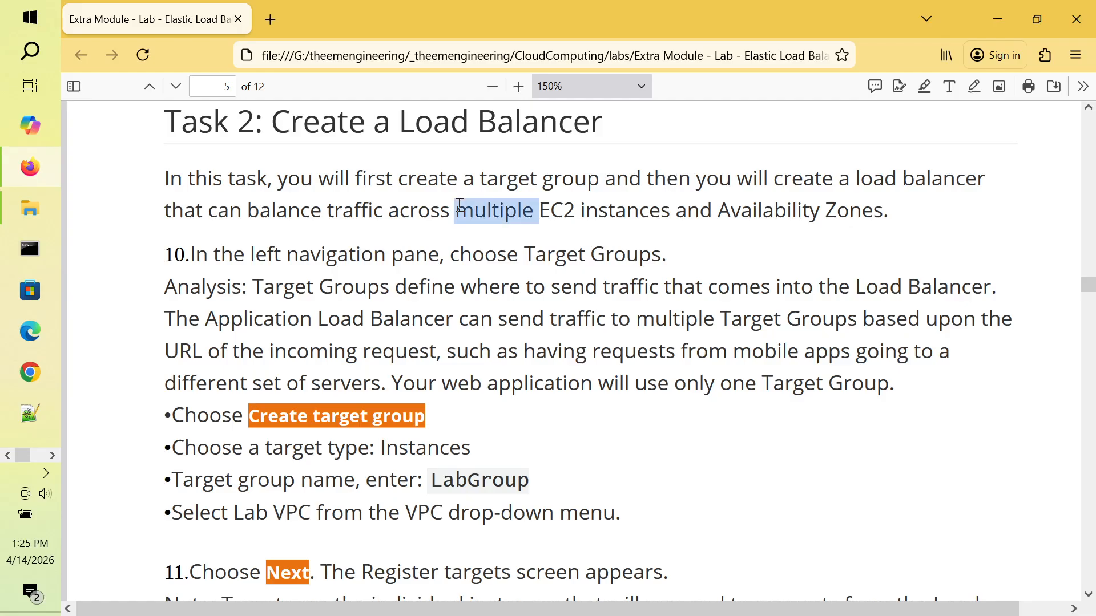
double_click(559, 210)
click(616, 209)
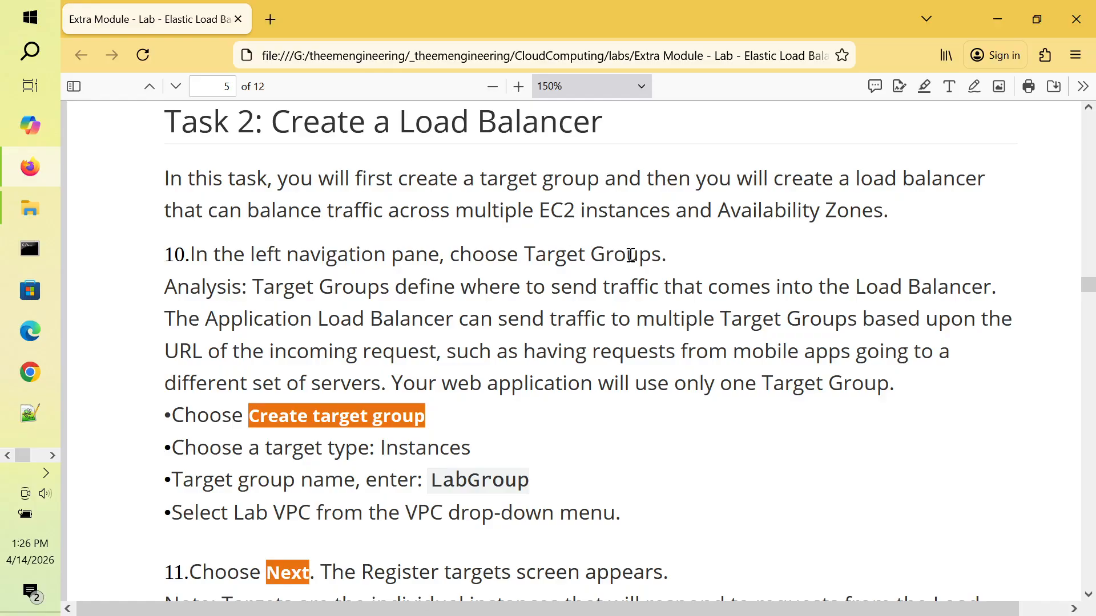
key(alt+Tab)
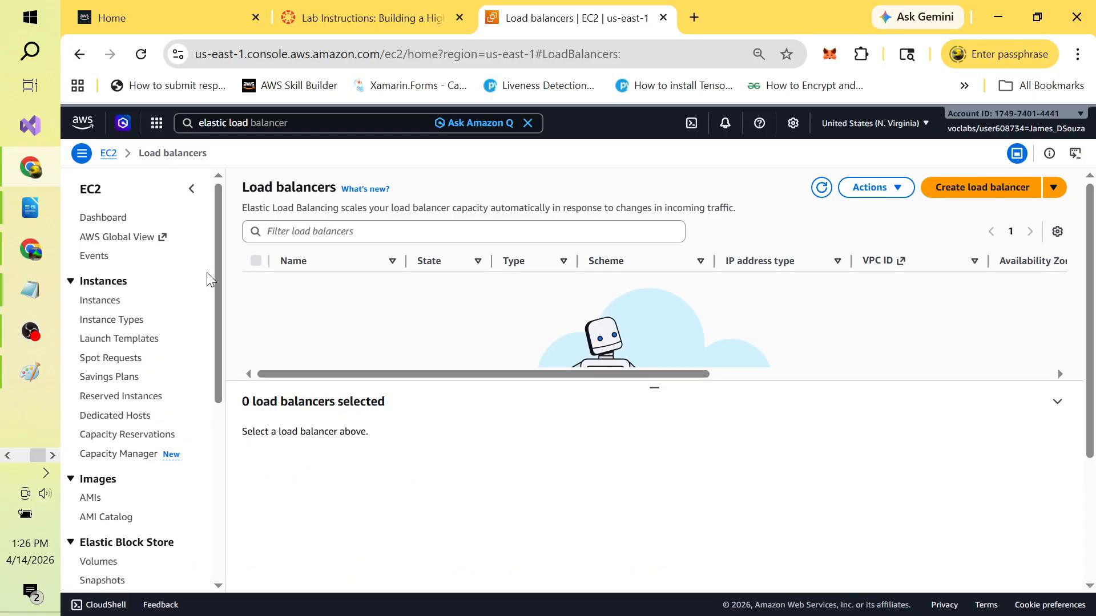
Step: Scroll the EC2 navigation pane and open Target Groups under Load Balancing
drag(219, 284, 238, 465)
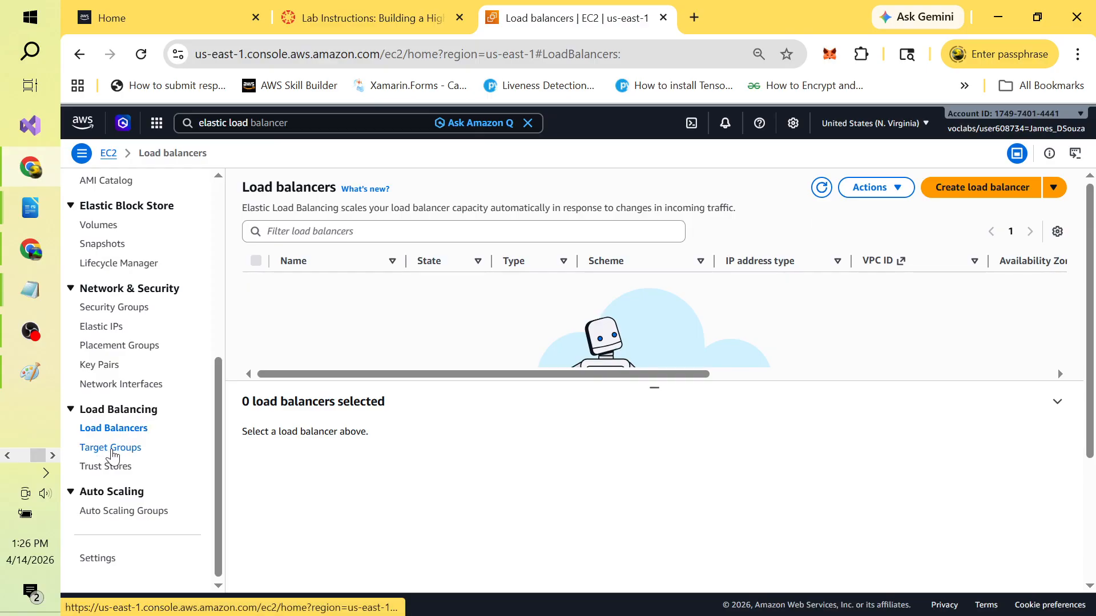
click(112, 454)
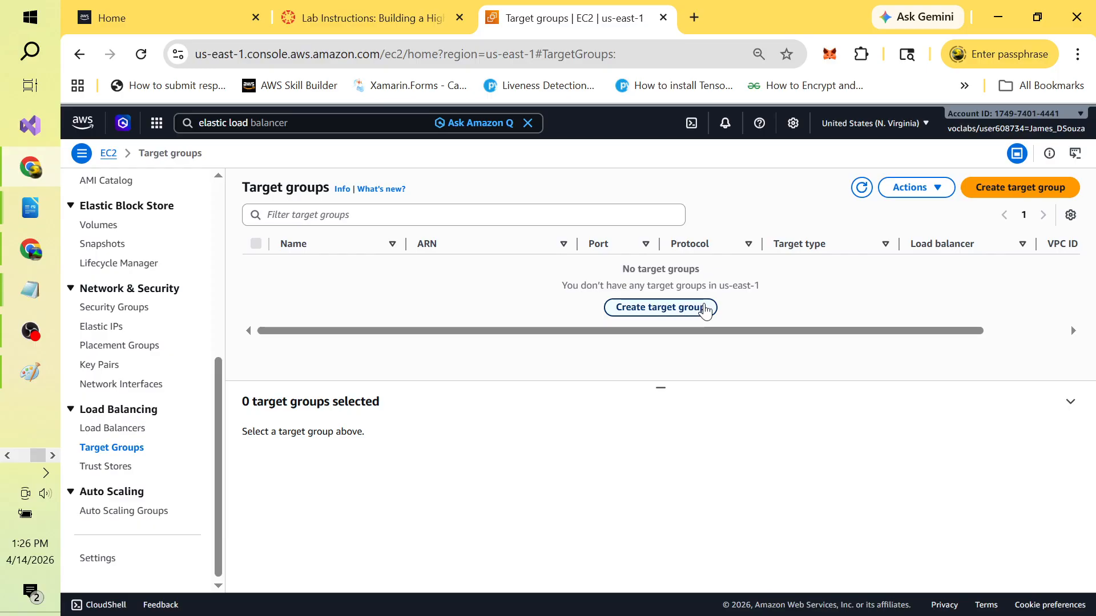
Step: Start a new target group and enter the name CloudWebApp2TargetGroup, checking the lab PDF
click(1032, 190)
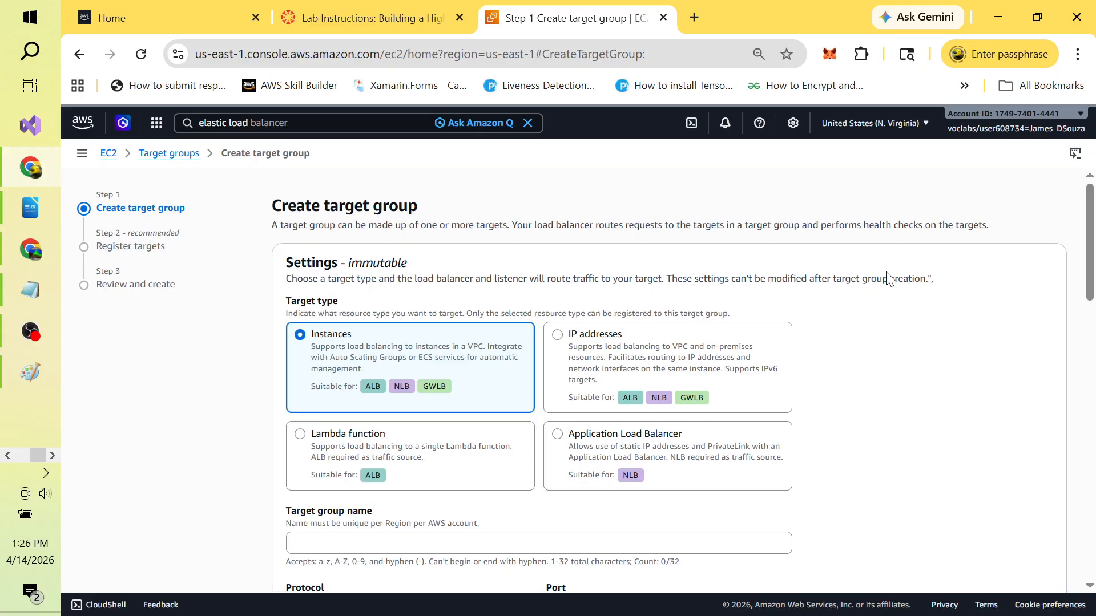
drag(1090, 237, 1090, 274)
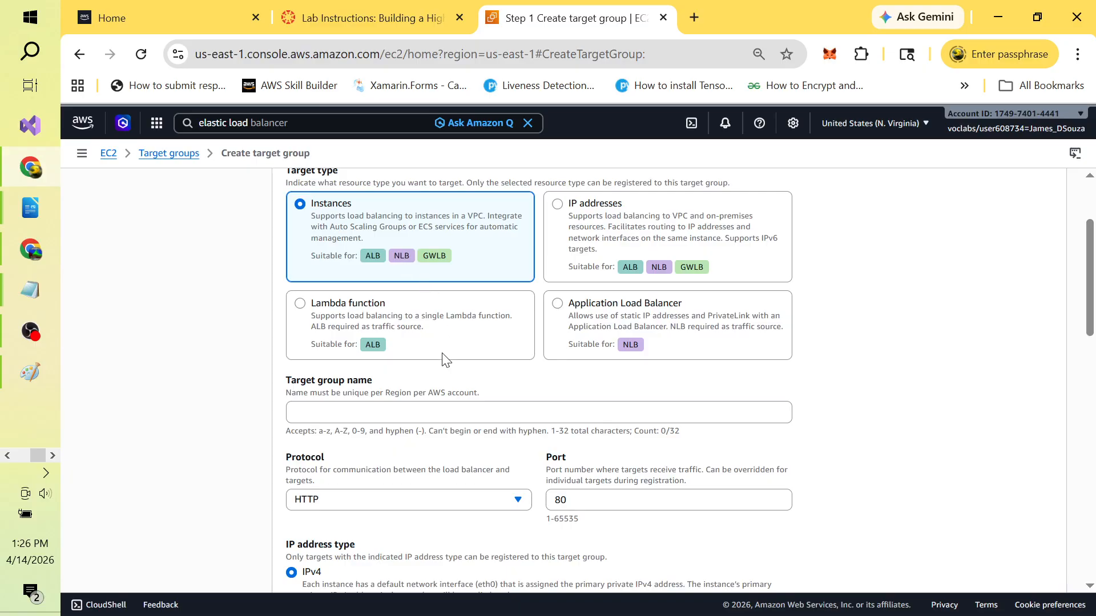
key(alt+Tab)
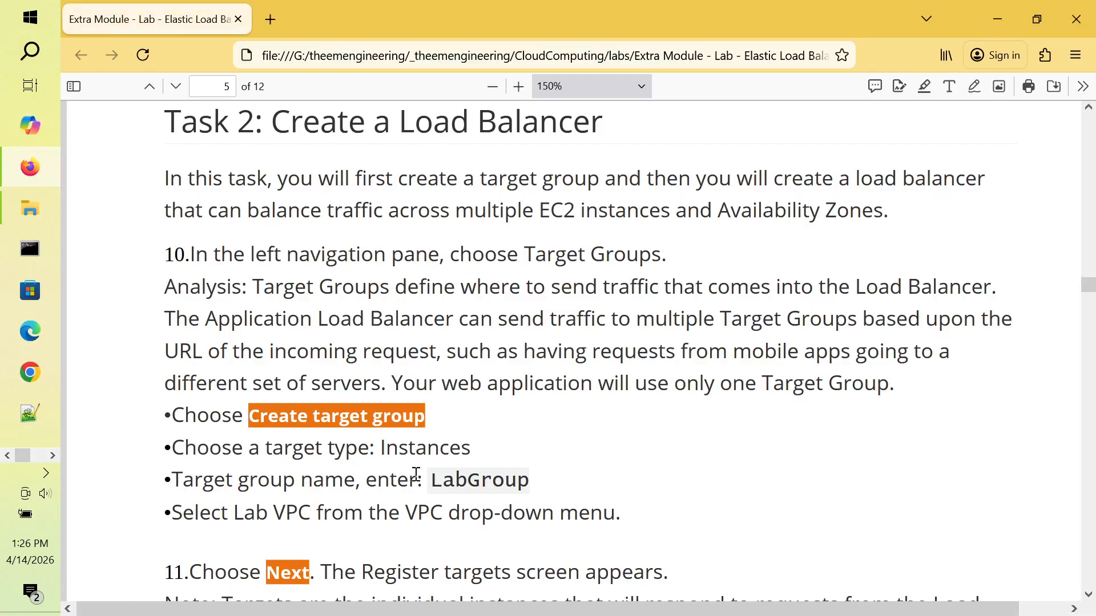
double_click(473, 478)
key(alt+Tab)
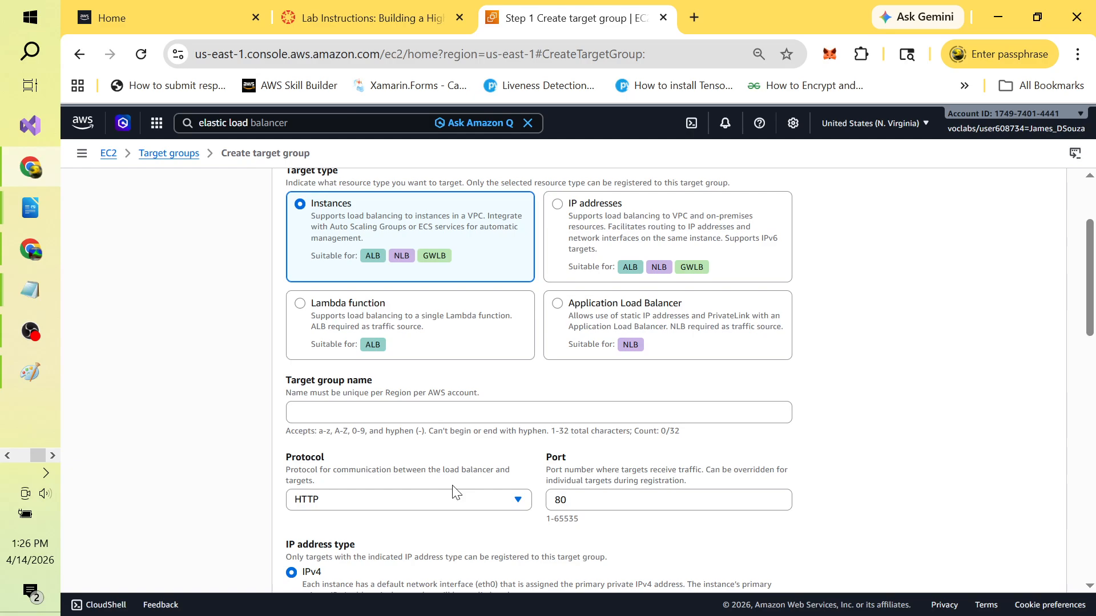
click(356, 408)
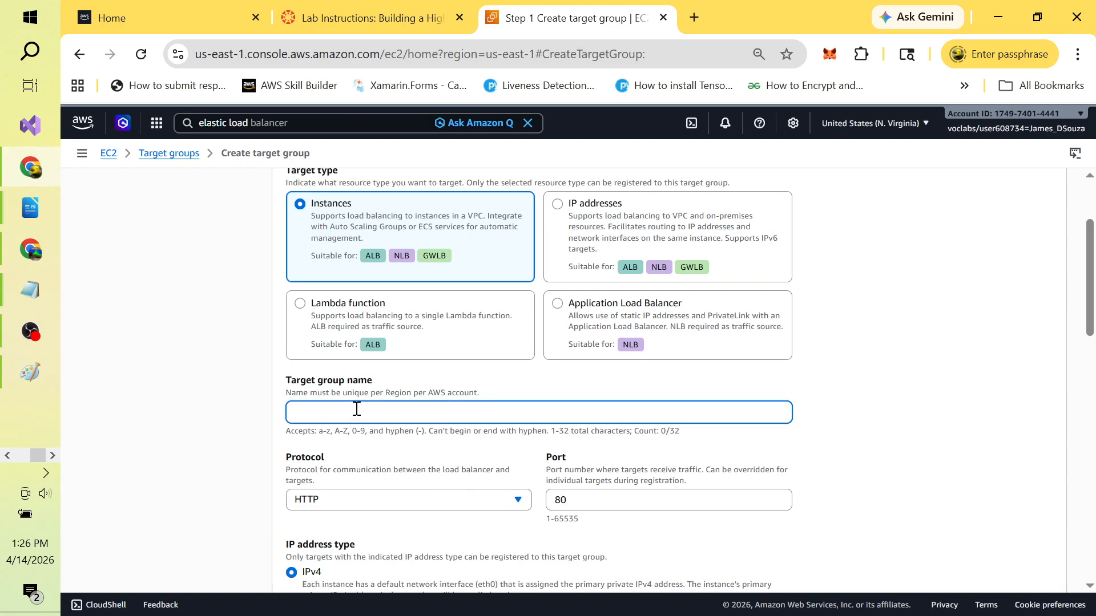
text(CloudWebApp2TargetGroup)
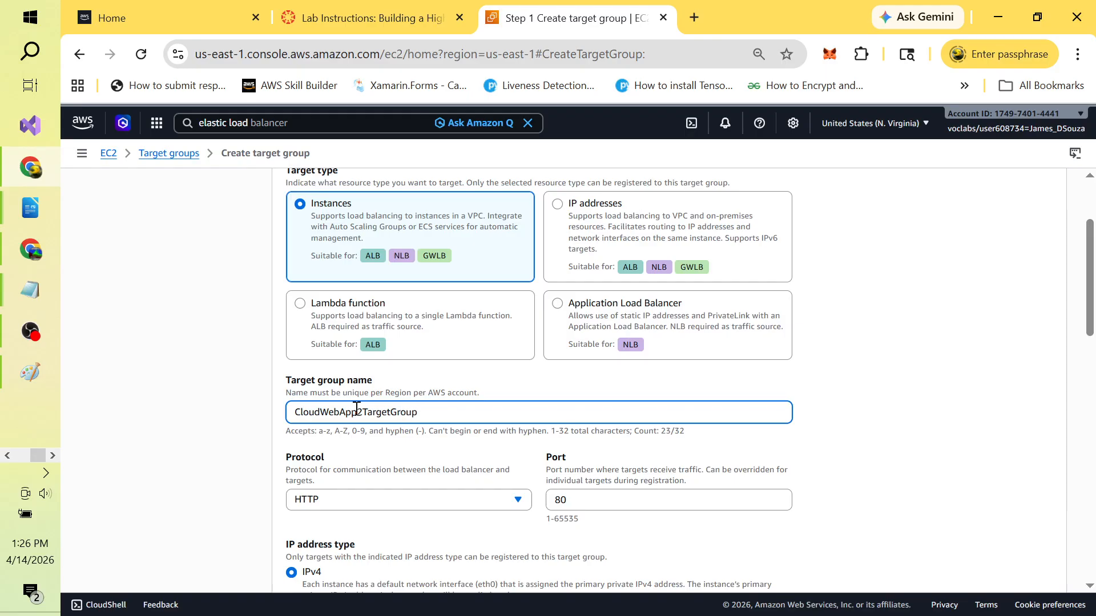
Step: Set the target group's VPC to CloudWebAppTwo-vpc, keeping HTTP on port 80
key(alt+Tab)
click(494, 475)
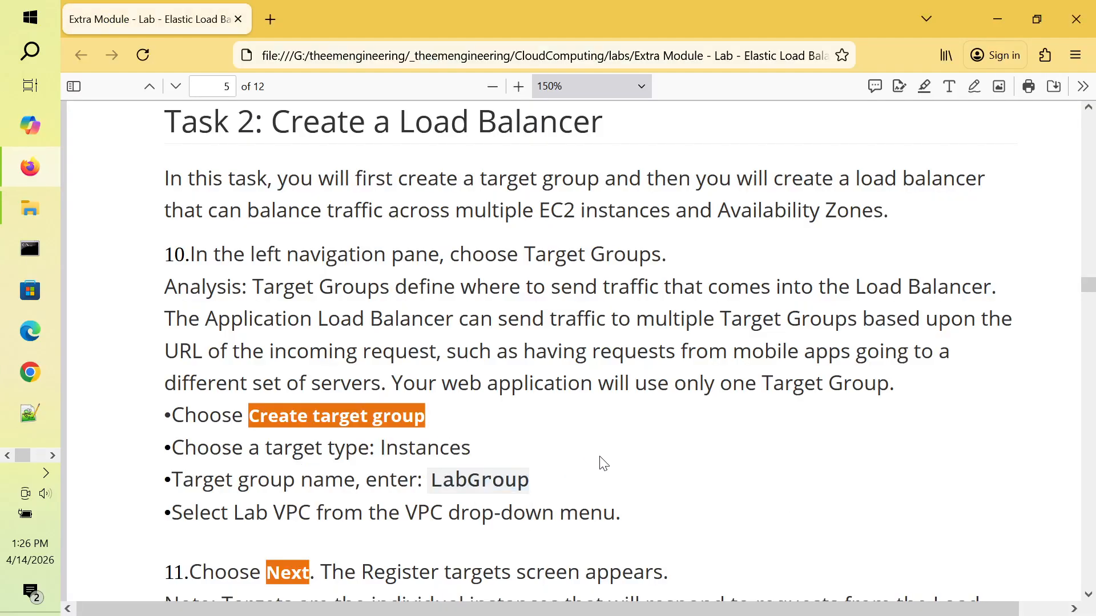
scroll(603, 463, down, 3)
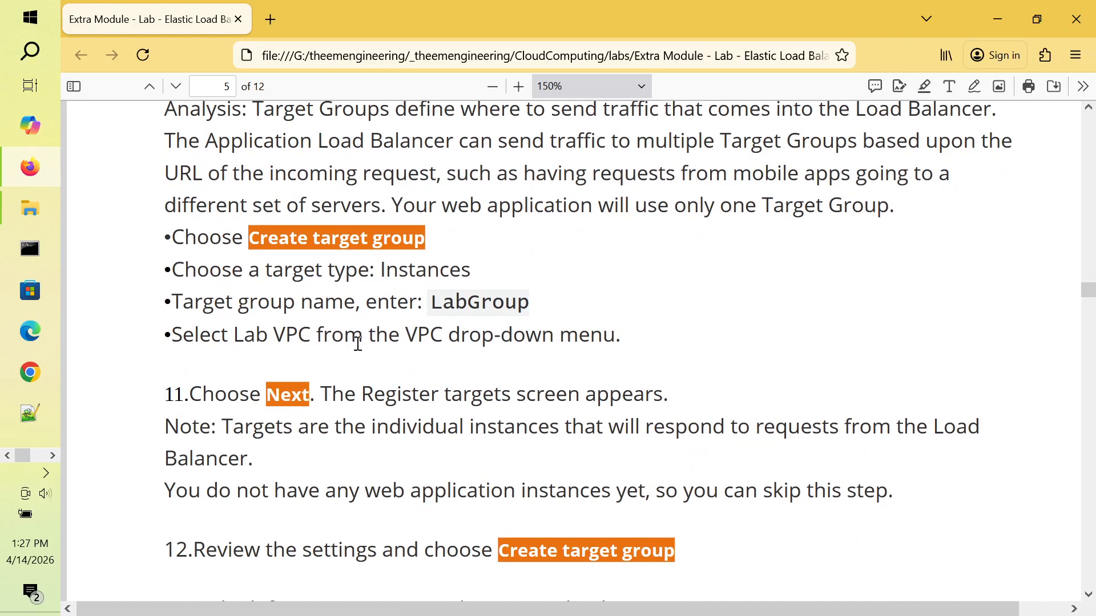
key(alt+Tab)
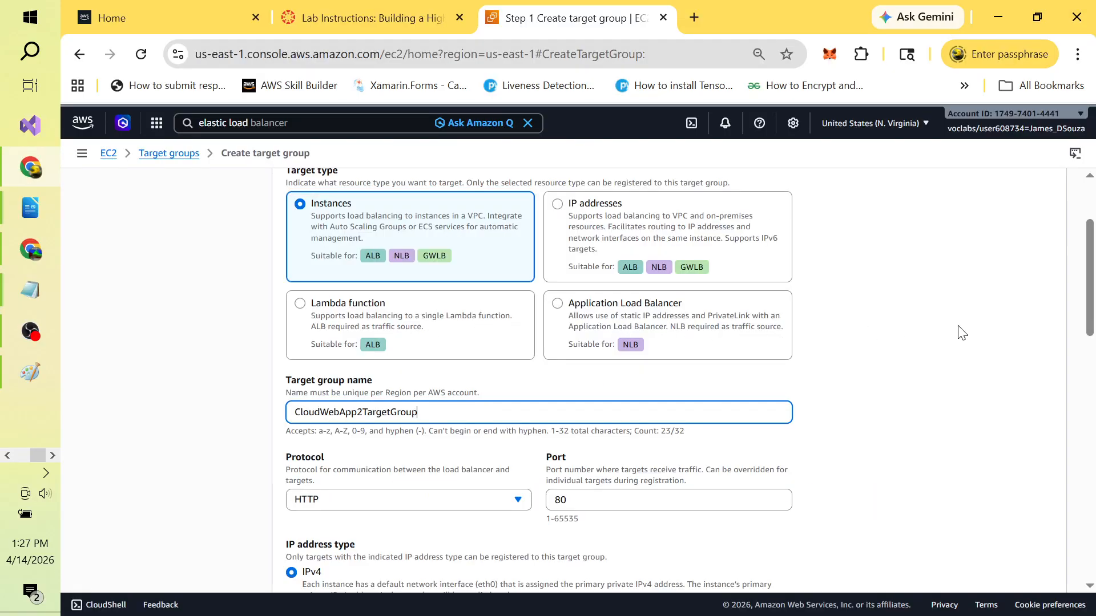
scroll(1090, 268, down, 4)
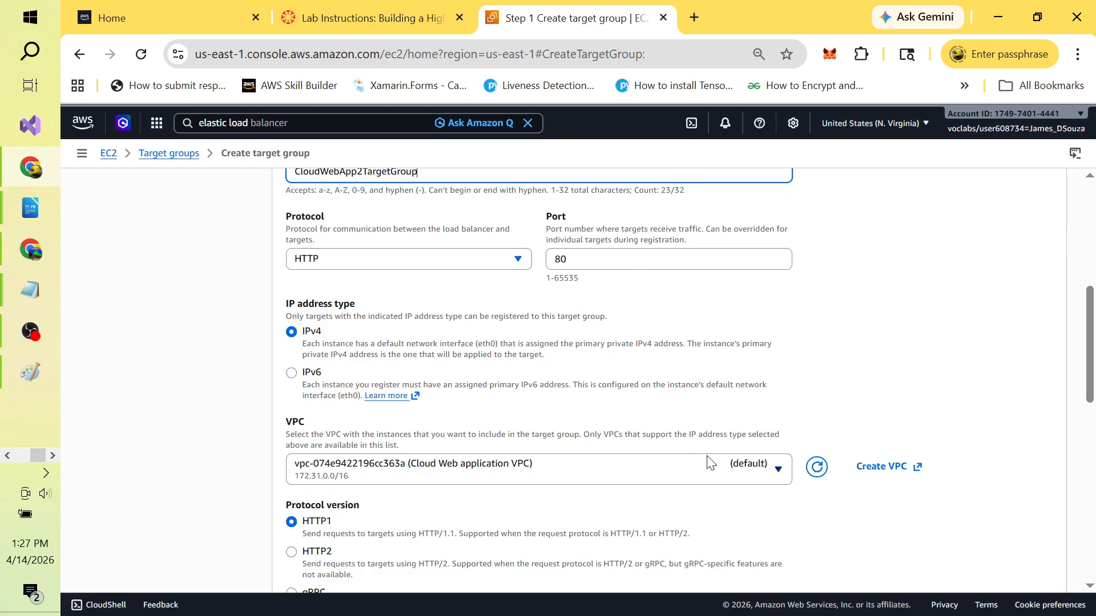
click(778, 470)
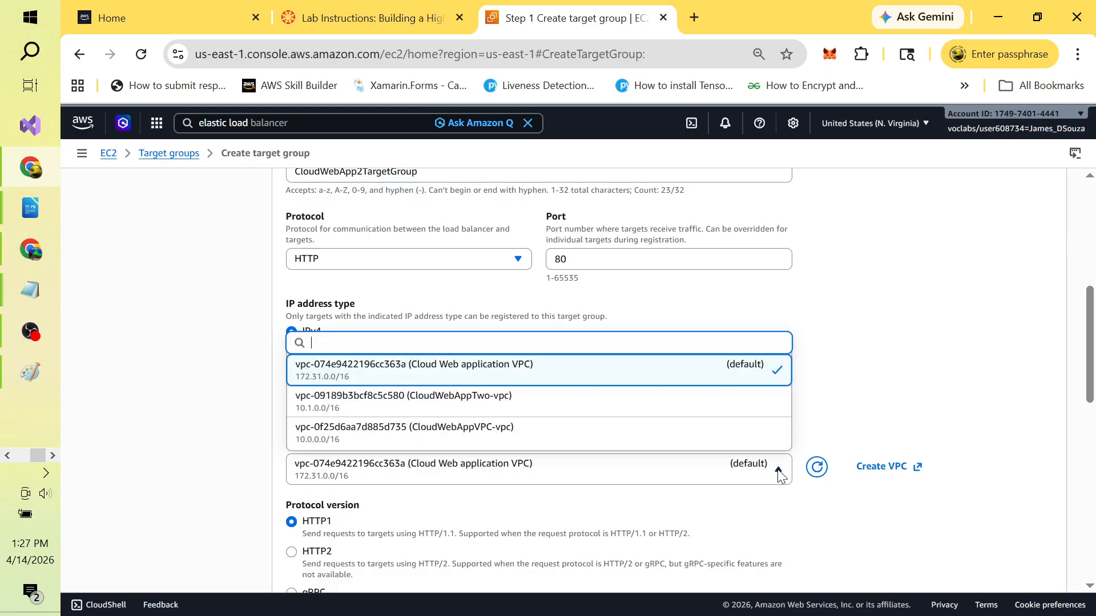
click(604, 400)
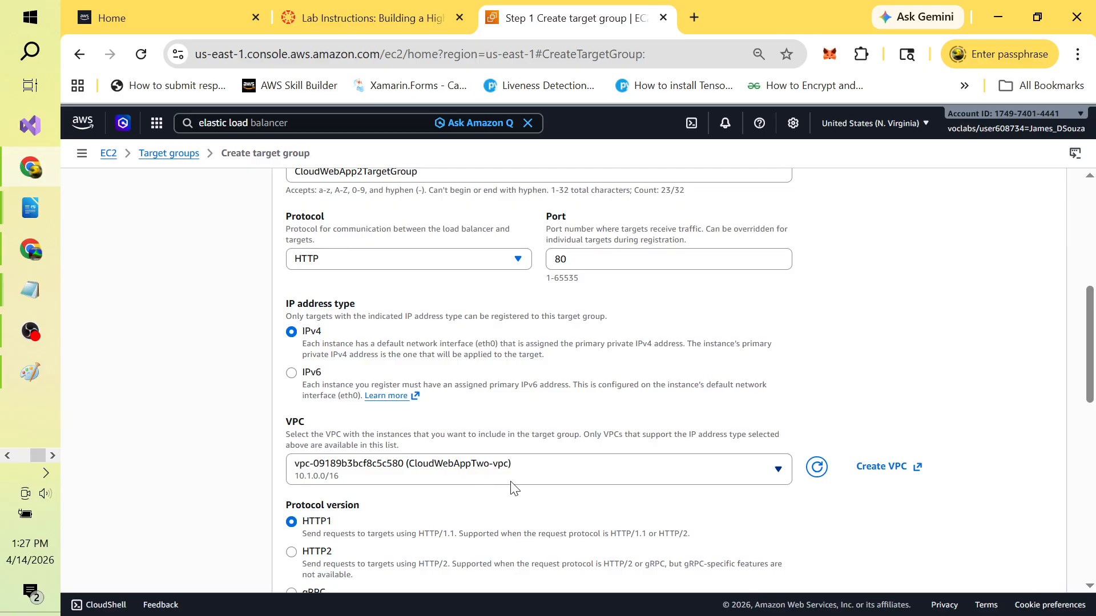
Step: Scroll the form down to Attributes and Tags and consult the lab instructions
drag(1091, 375, 1092, 534)
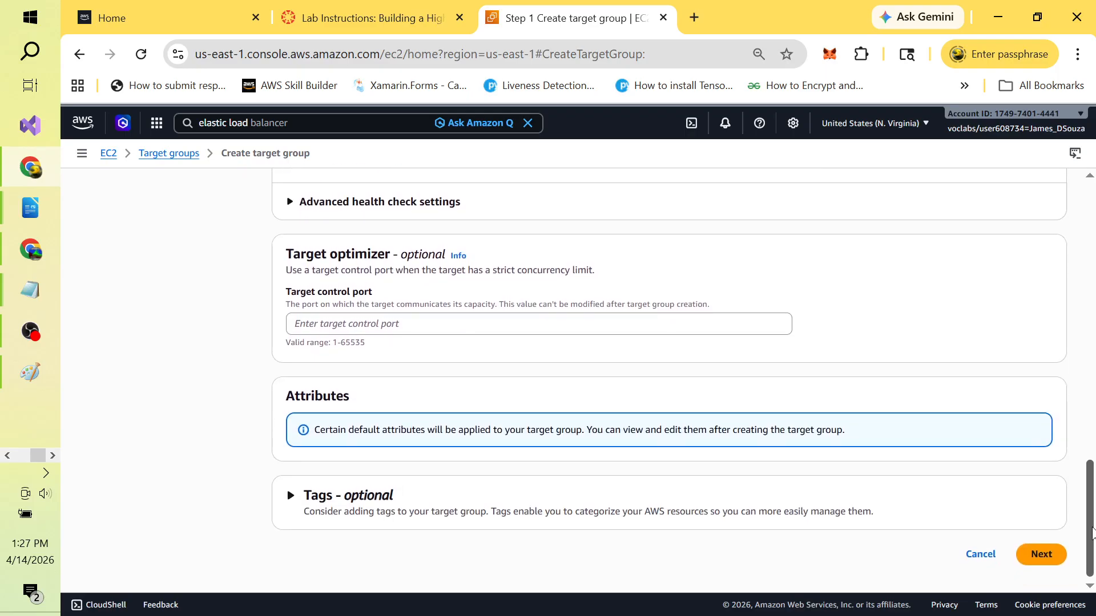
key(alt+Tab)
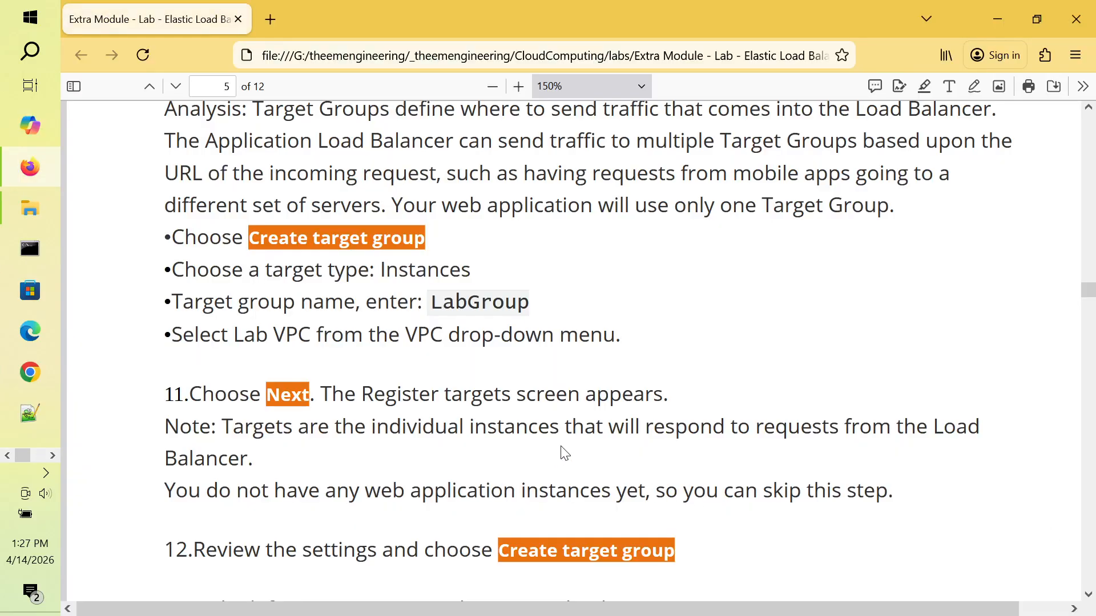
scroll(565, 453, down, 5)
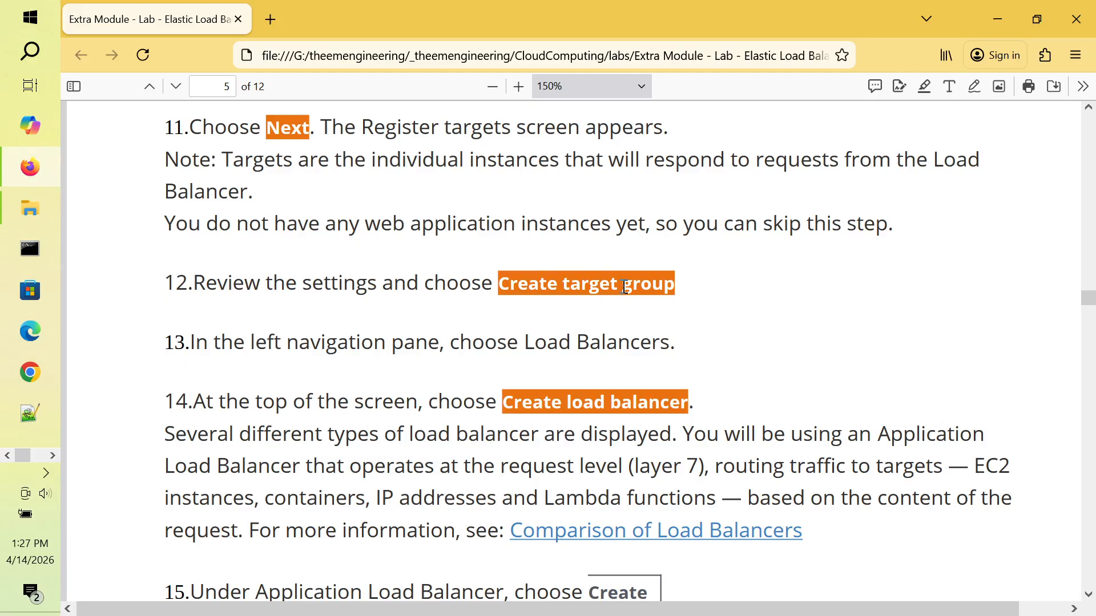
key(ctrl+super+Right)
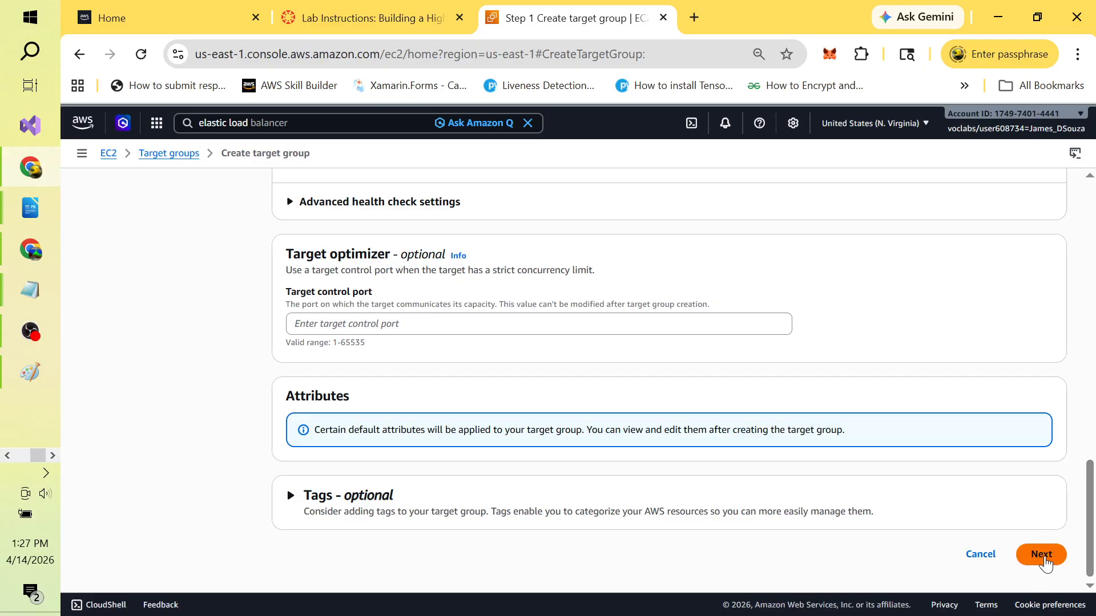
Step: Advance to Register targets, then read the lab note about skipping target registration
click(1042, 556)
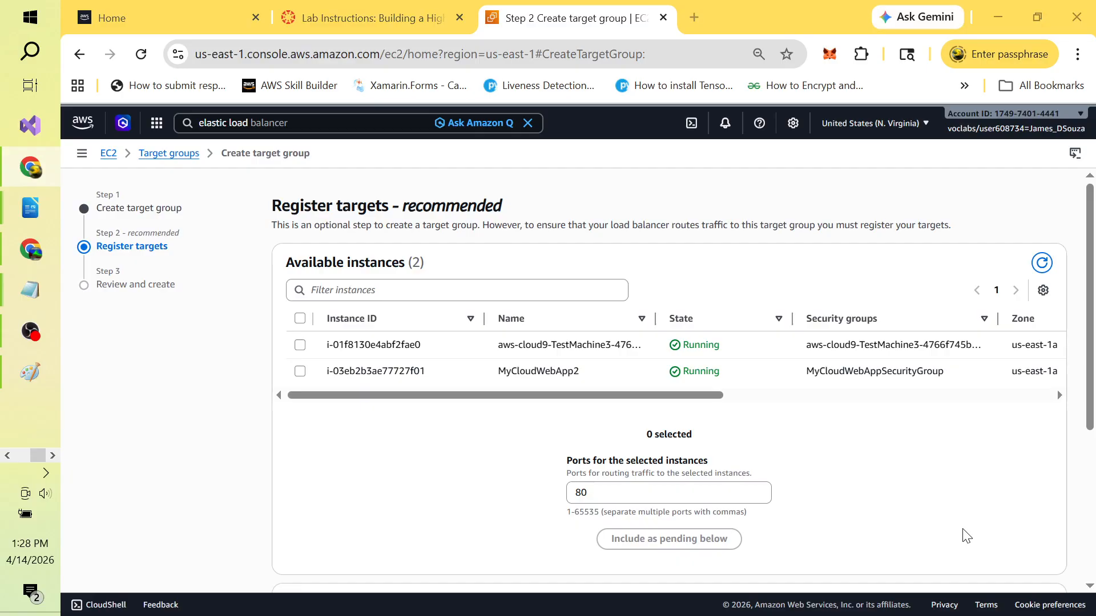
key(alt+Tab)
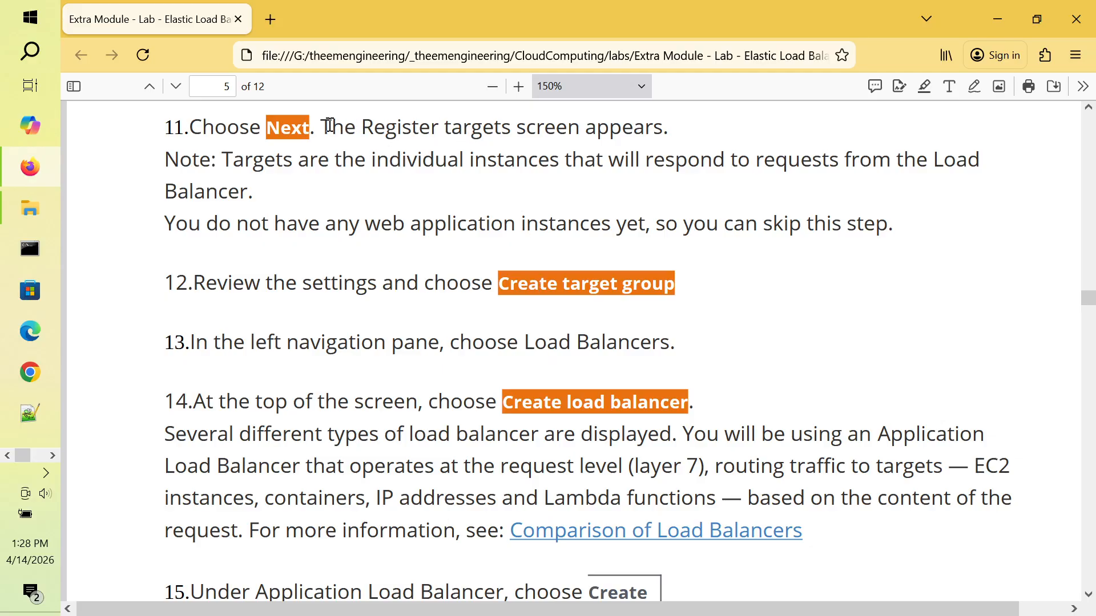
drag(331, 127, 661, 123)
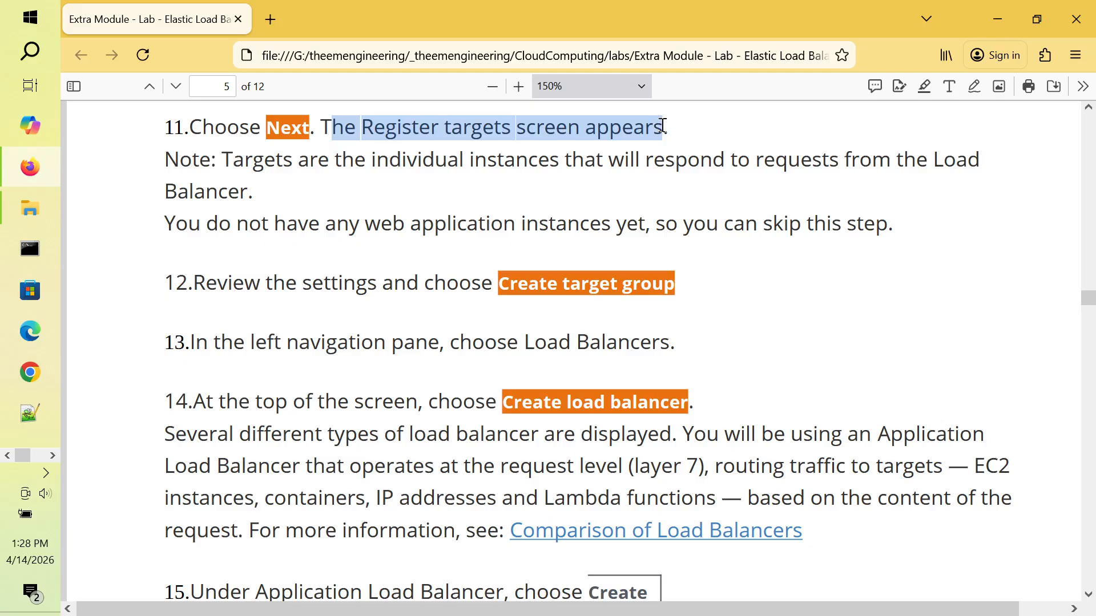
click(479, 179)
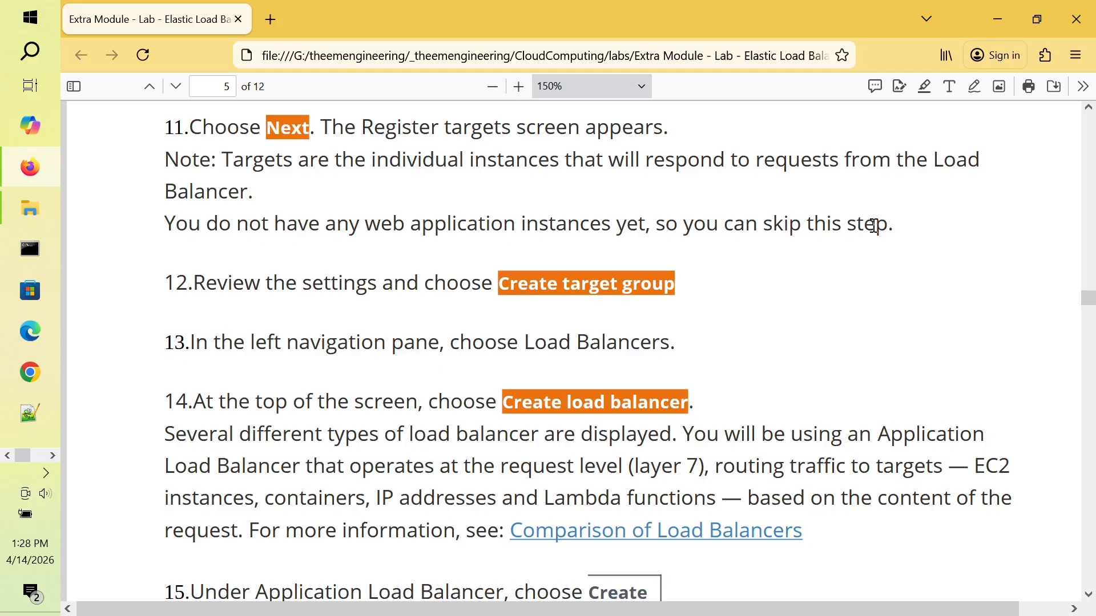
drag(880, 226, 179, 215)
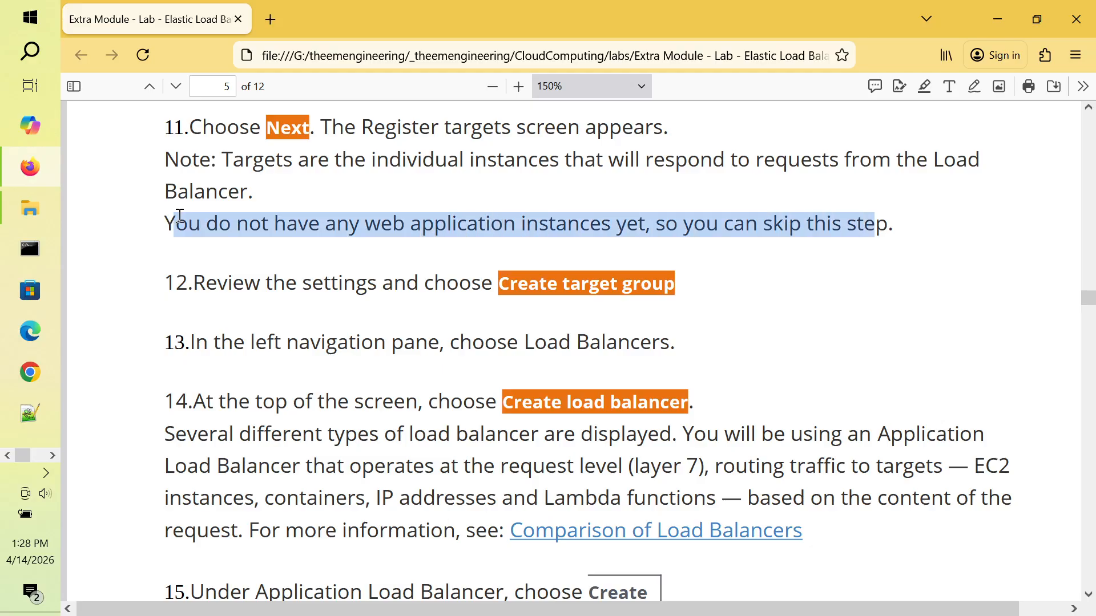
click(268, 221)
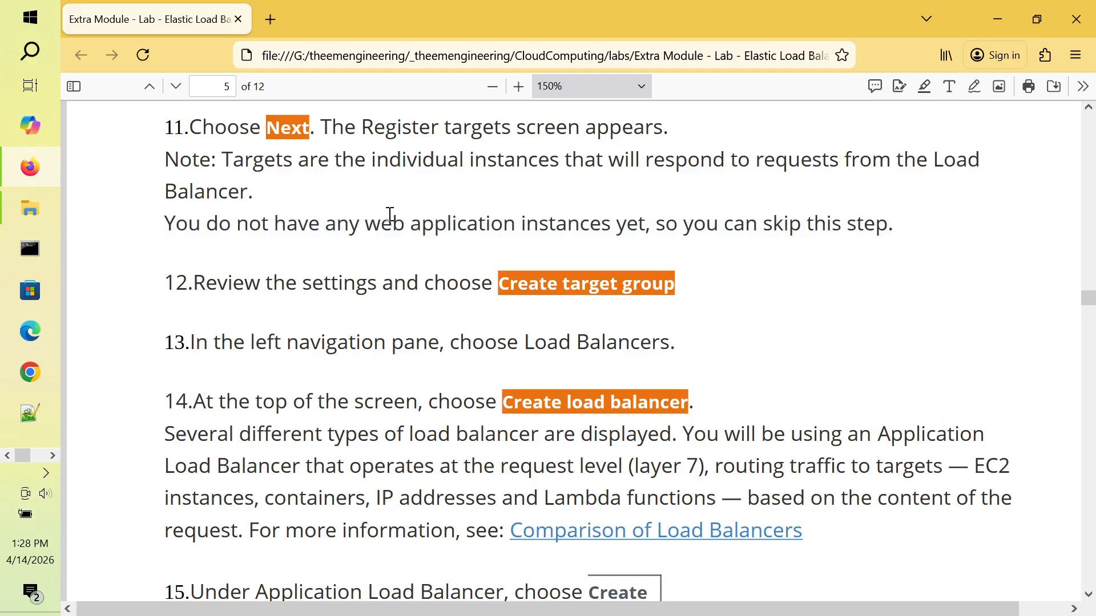
key(alt+Tab)
key(alt+Tab)
key(alt+Tab)
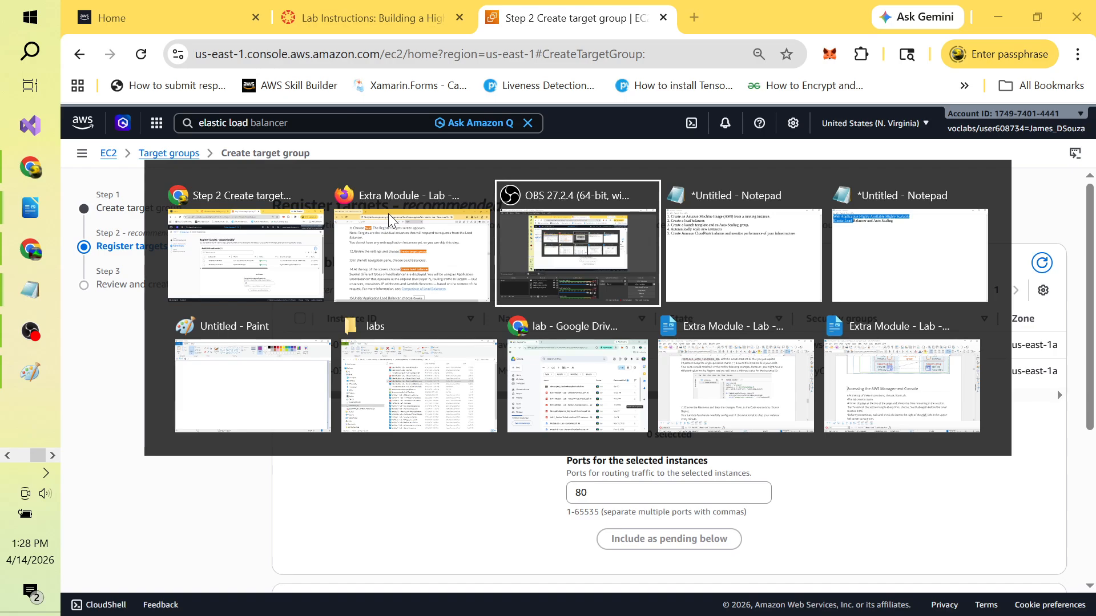
key(alt+Tab)
key(alt+Tab)
key(alt+Tab)
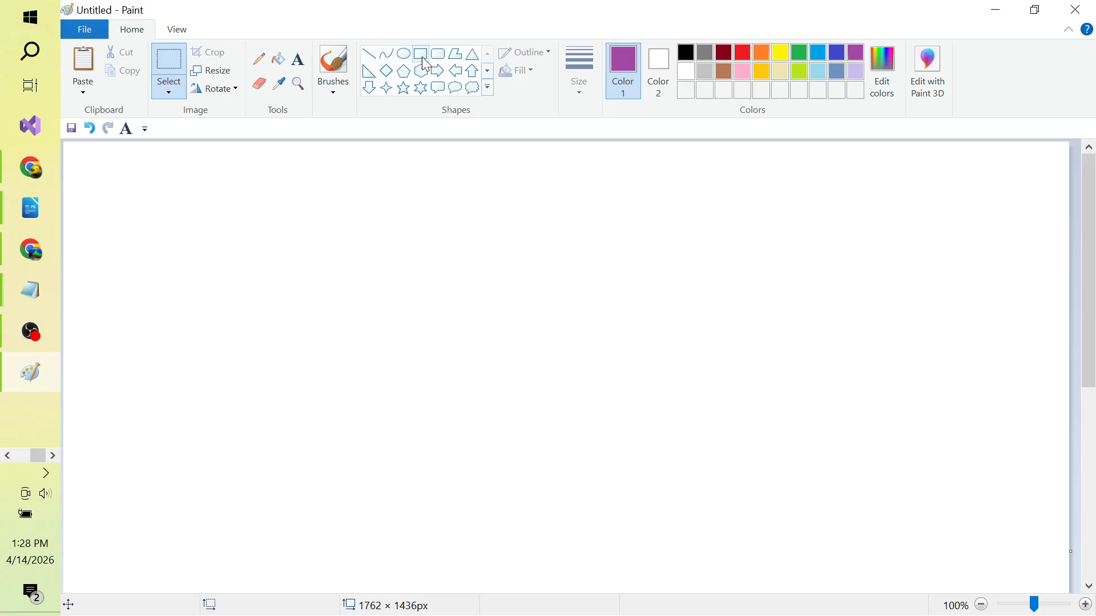
Step: Draw two black-outlined rectangles in Paint, one near the centre and one at lower left
click(420, 53)
drag(307, 241, 485, 348)
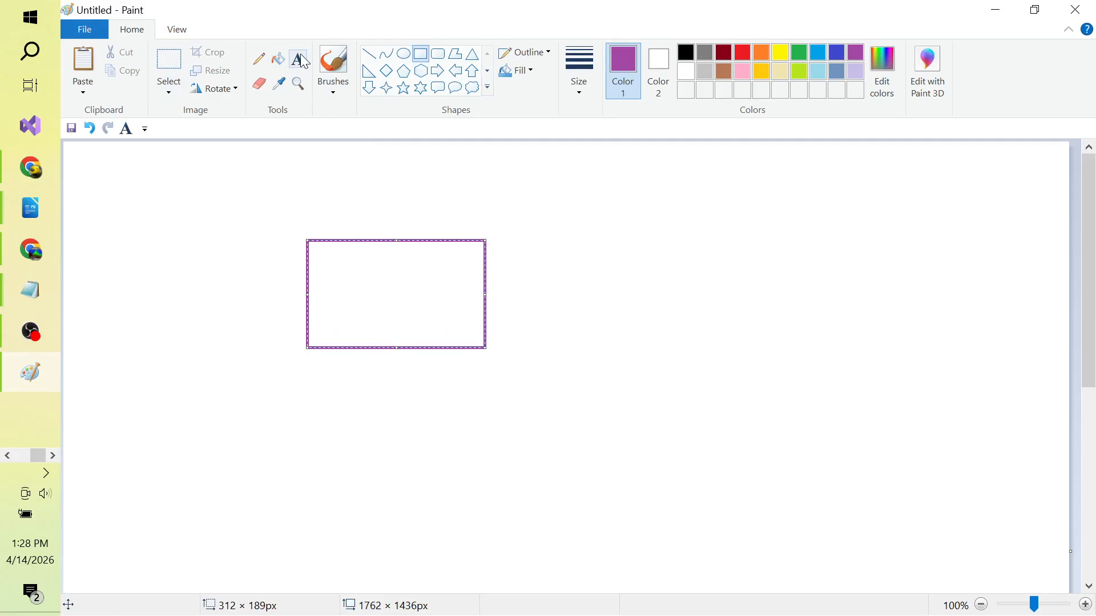
click(686, 52)
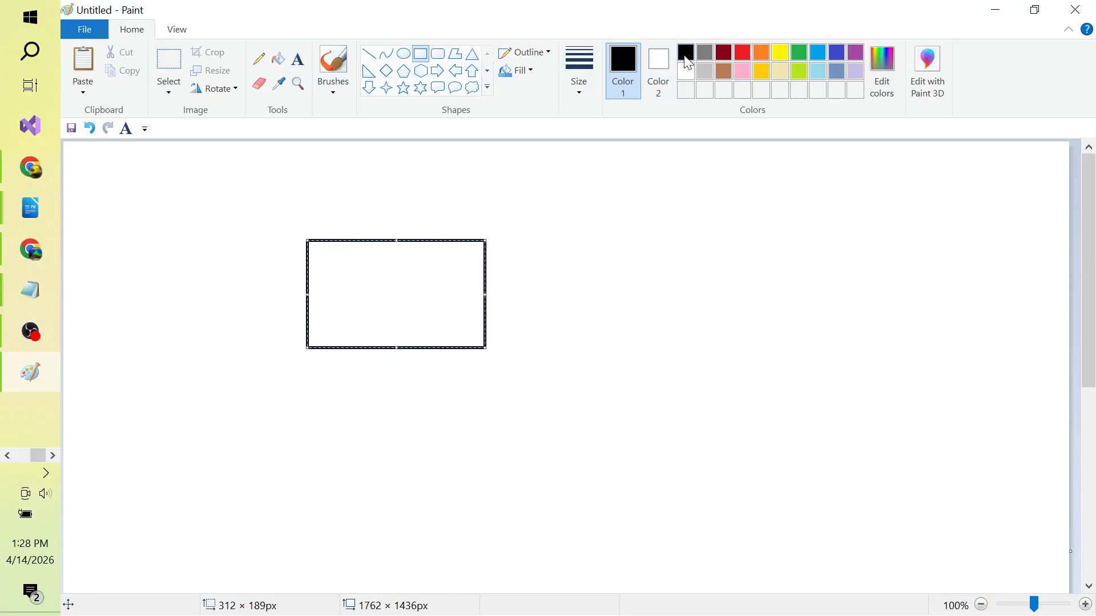
click(584, 284)
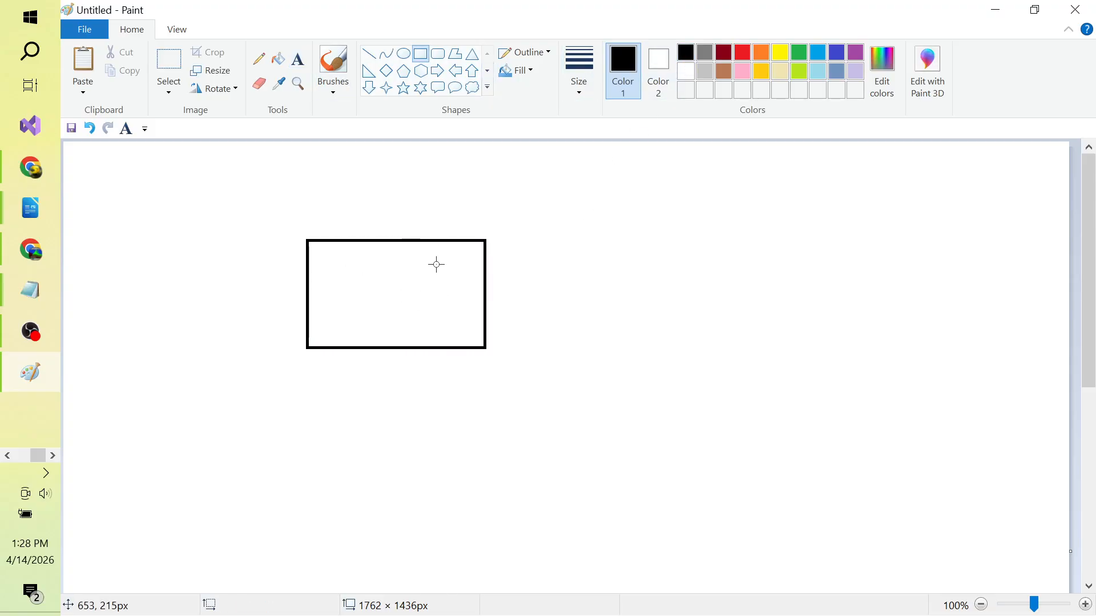
drag(110, 418, 303, 511)
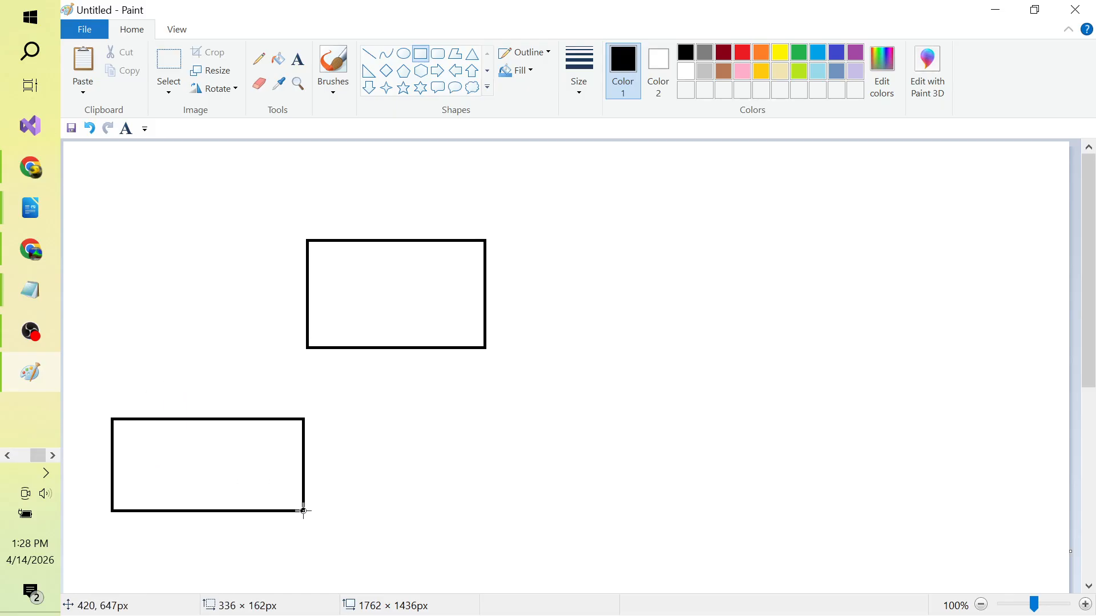
click(416, 460)
Step: Label the diagram 'AMI', 'Instance' and 'previous copy of webserver'
click(301, 63)
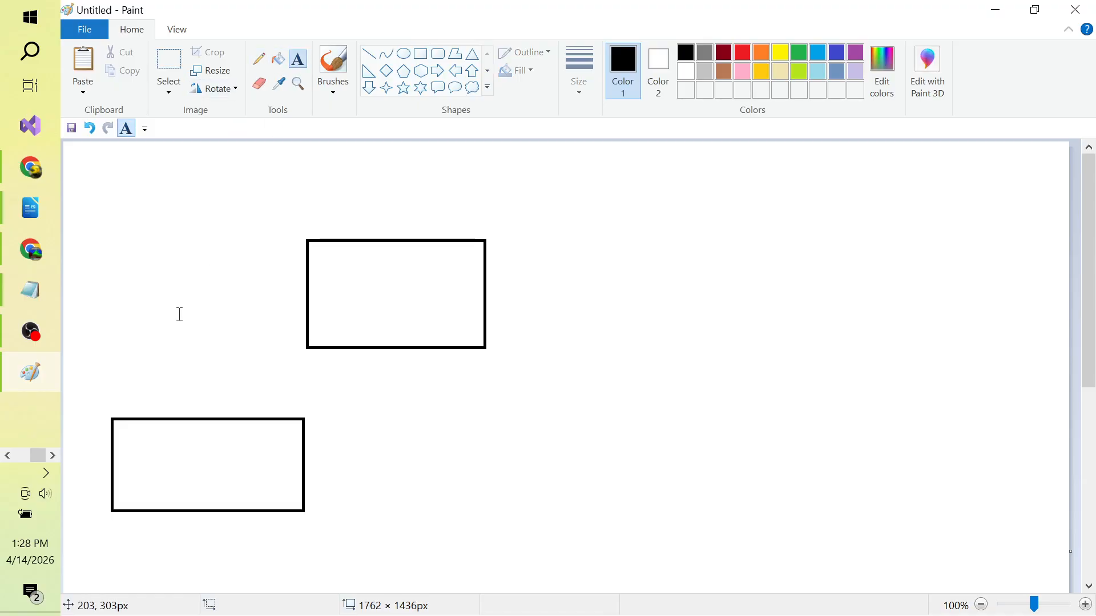
click(141, 394)
text(AMI)
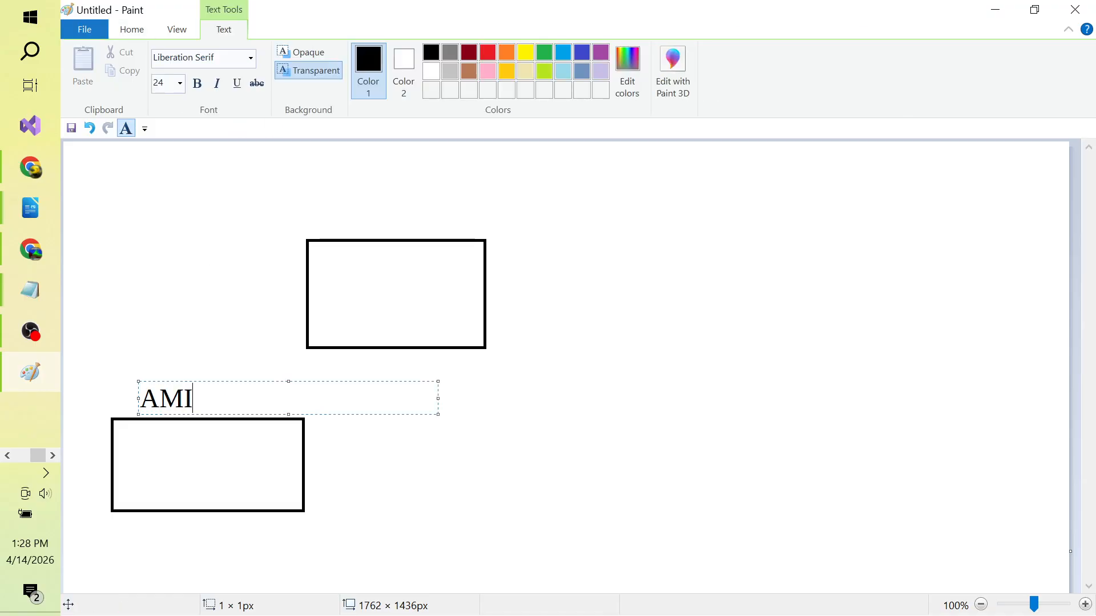
click(394, 439)
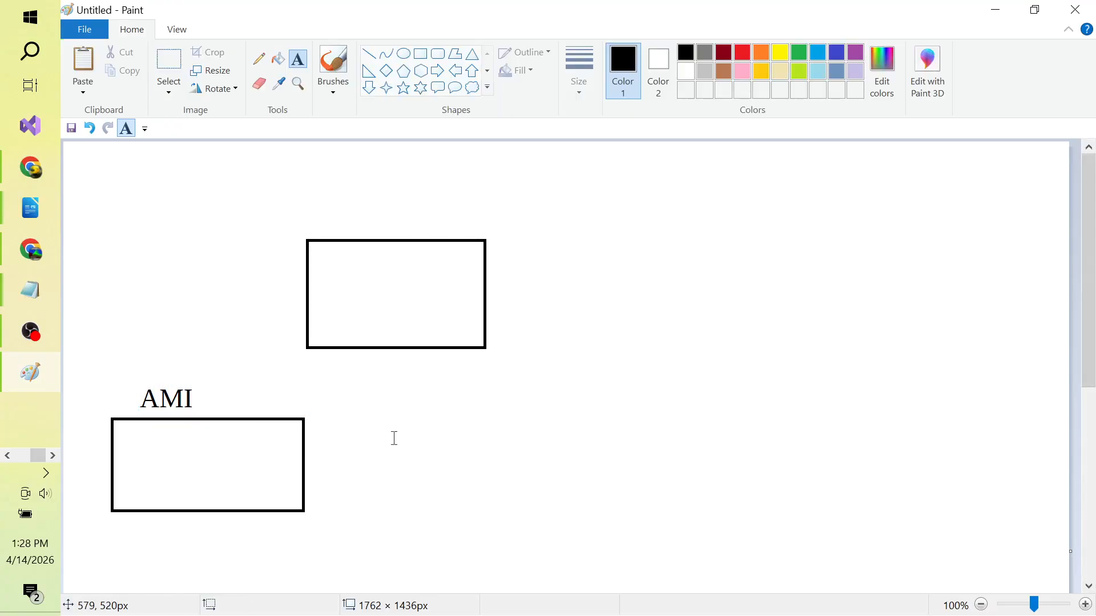
click(518, 394)
text(Instance)
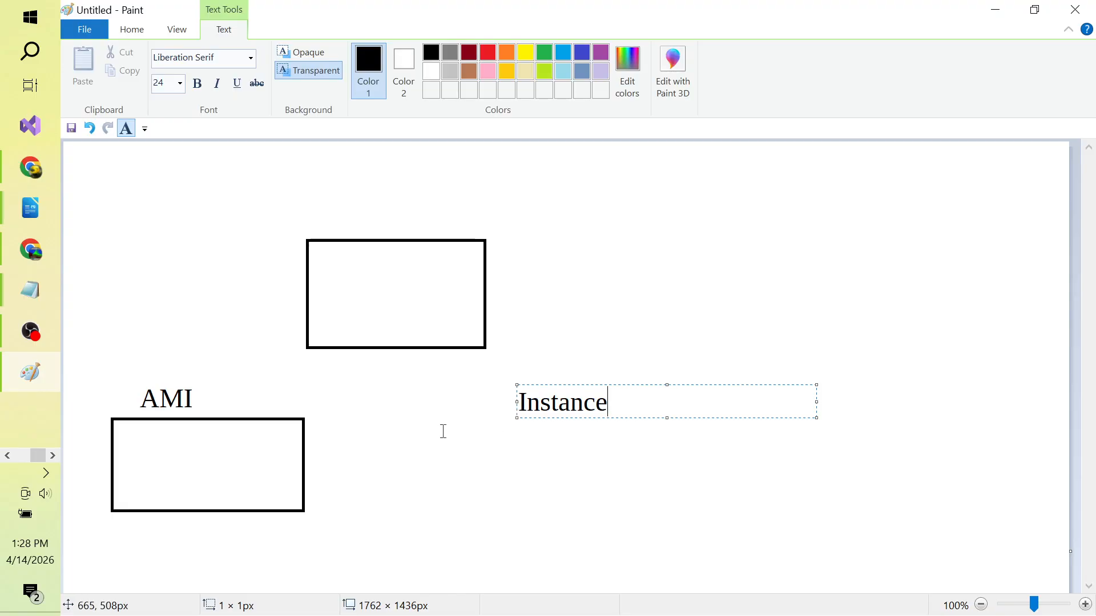
click(370, 254)
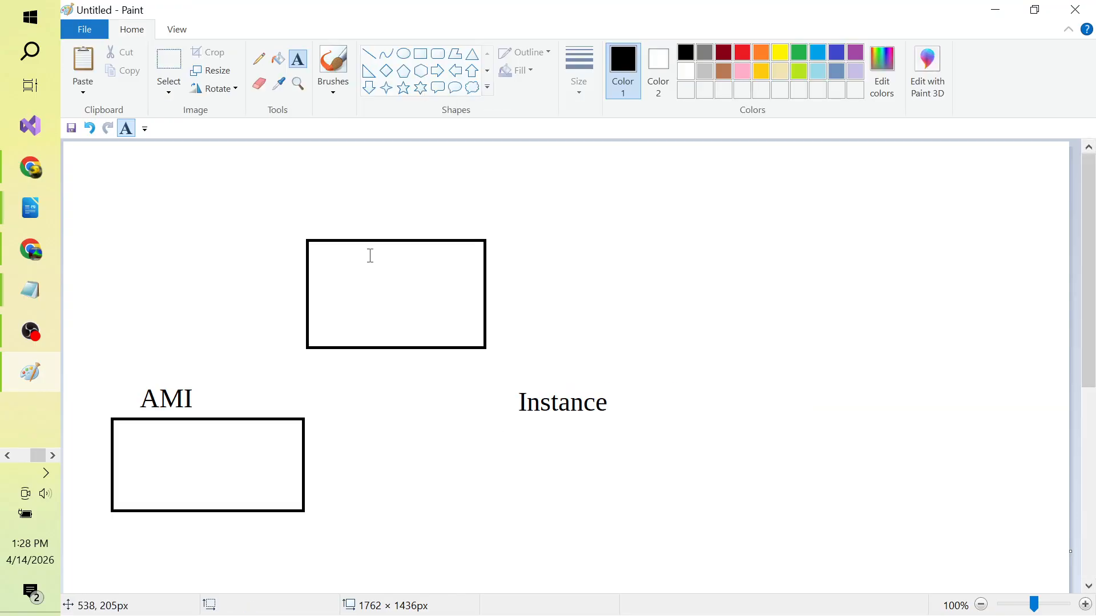
click(349, 225)
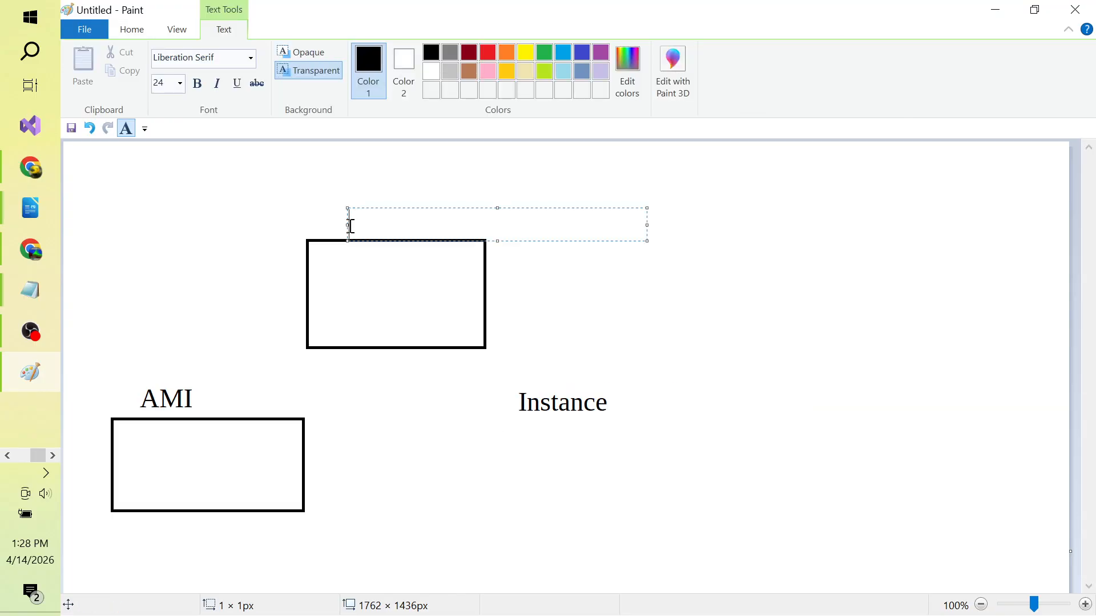
text(previous c)
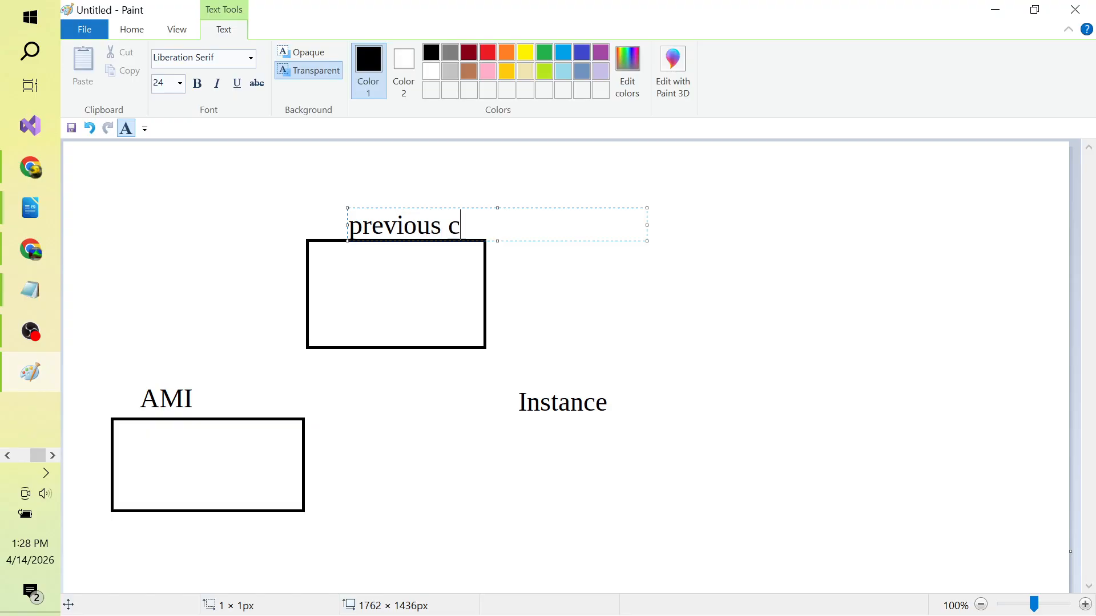
text(opy of webser)
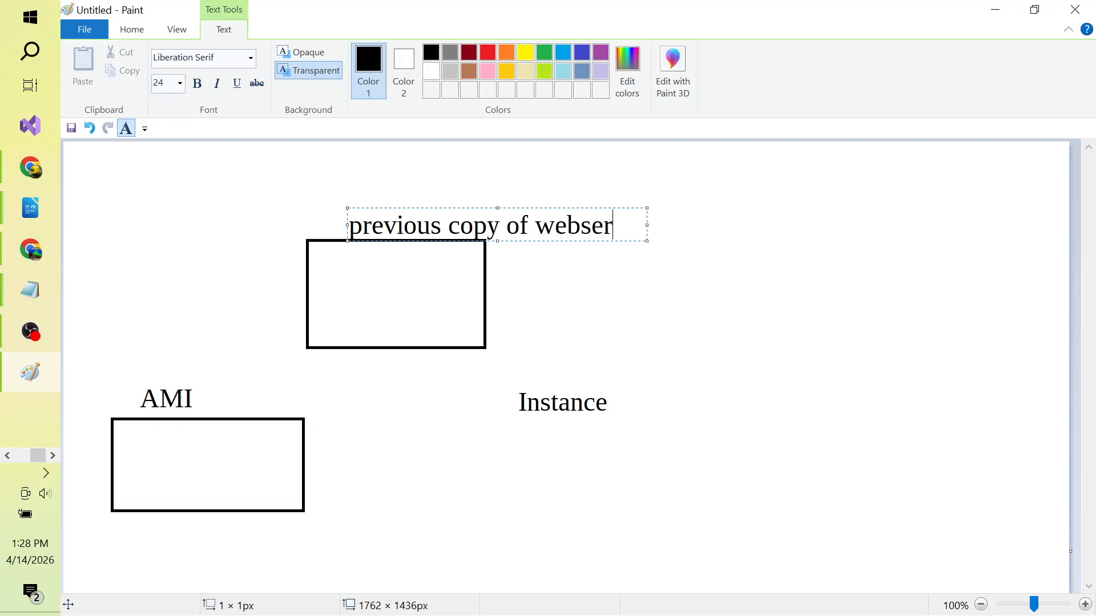
text(ver)
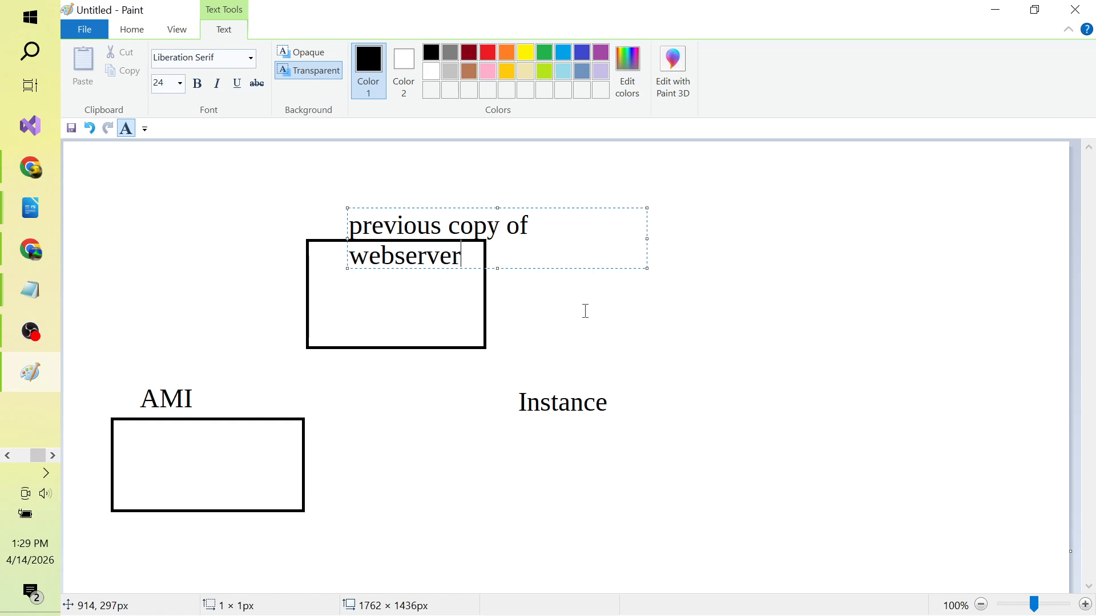
click(416, 302)
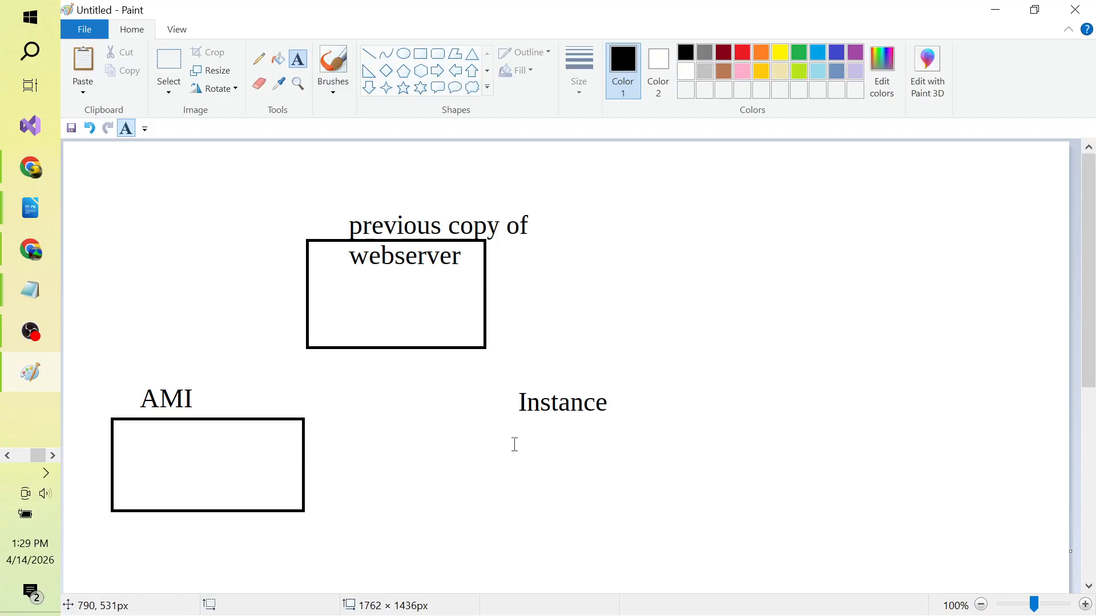
key(alt+Tab)
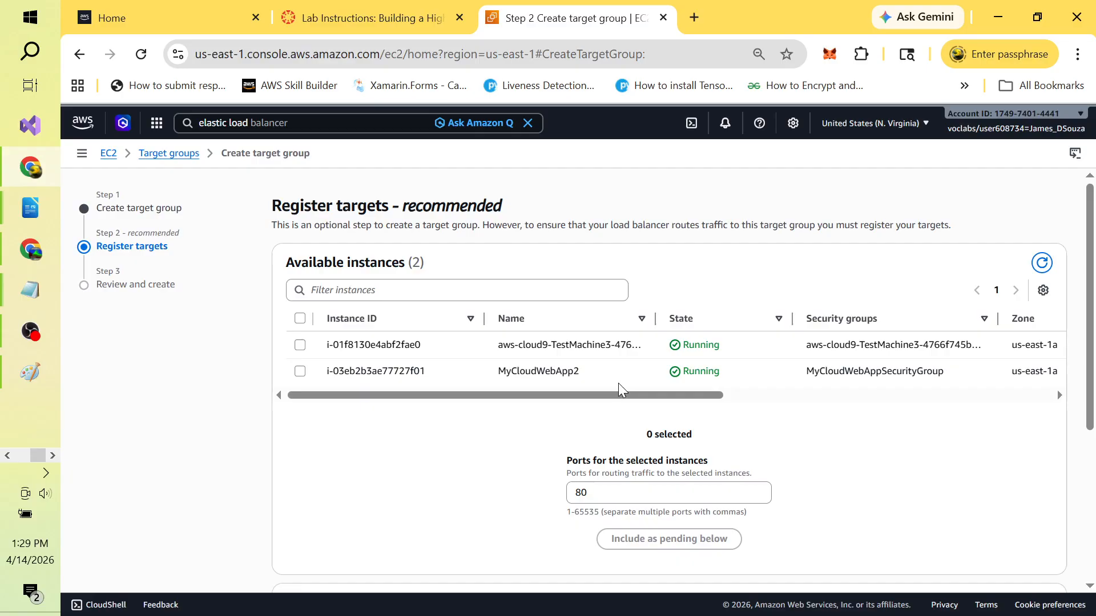
click(374, 17)
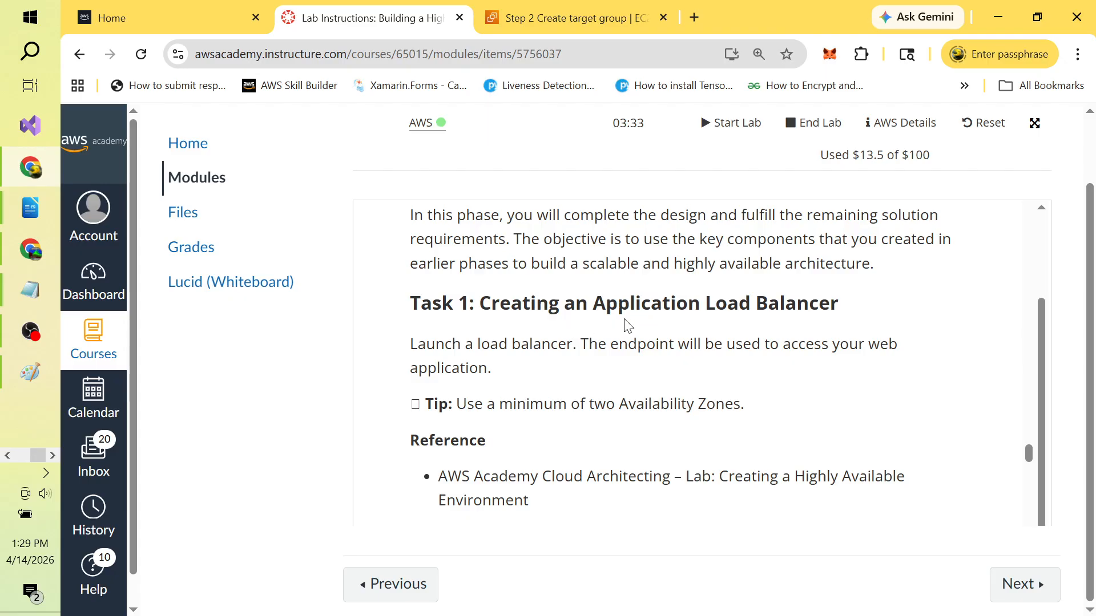
key(alt+Tab)
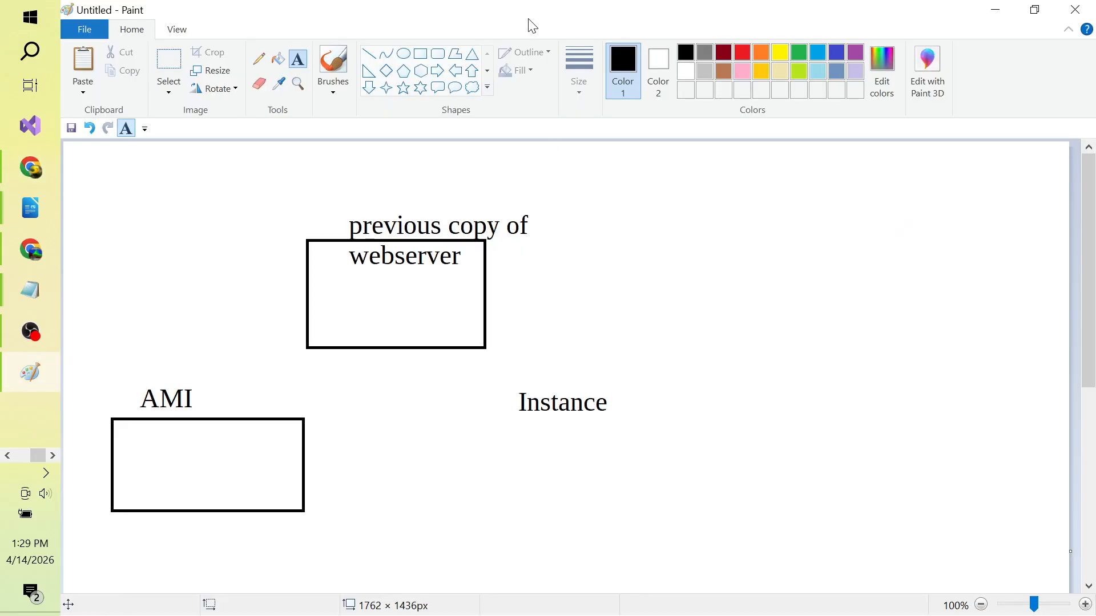
key(alt+Tab)
click(568, 19)
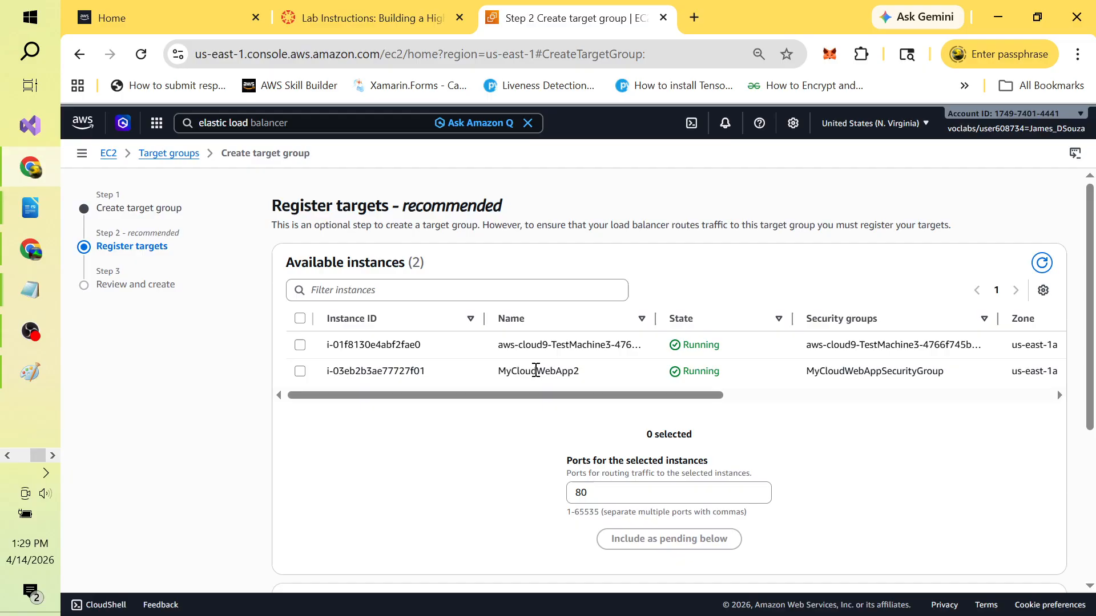
click(402, 22)
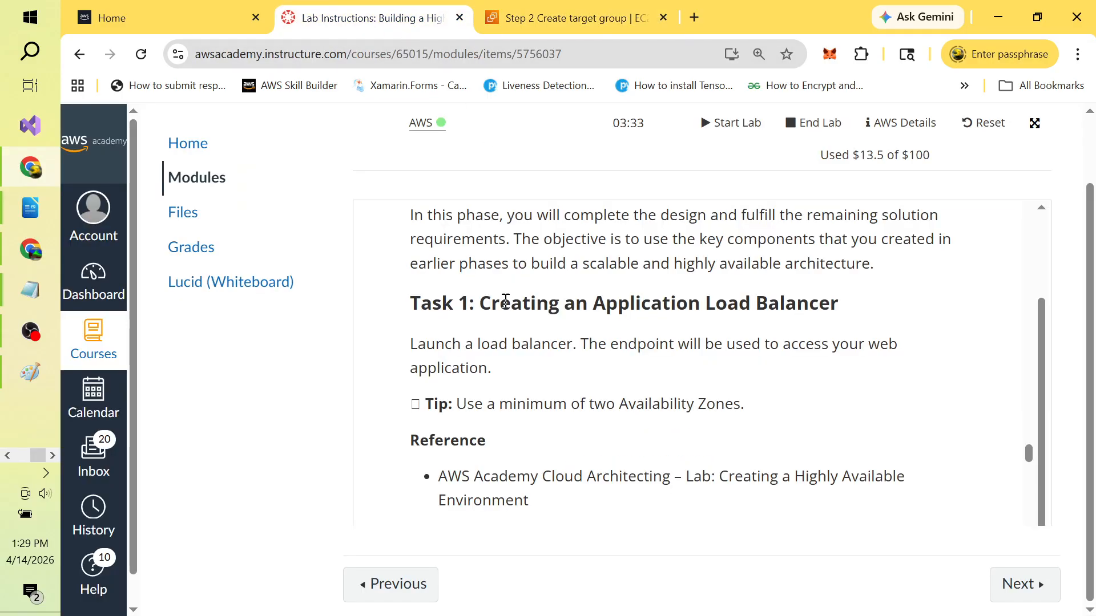
key(alt+Tab)
click(567, 282)
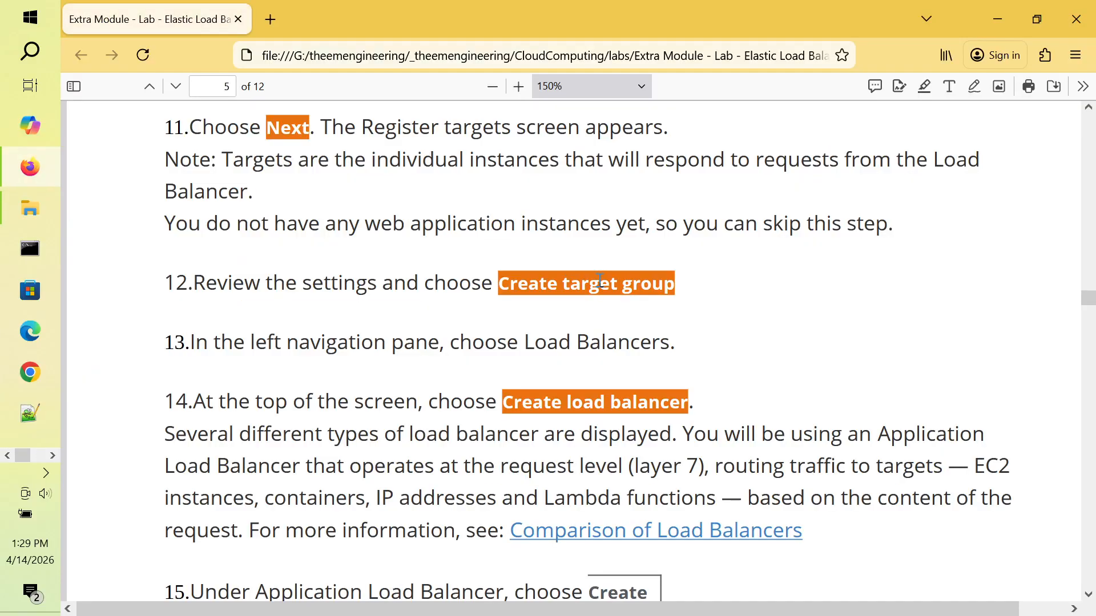
double_click(403, 227)
double_click(496, 224)
click(606, 224)
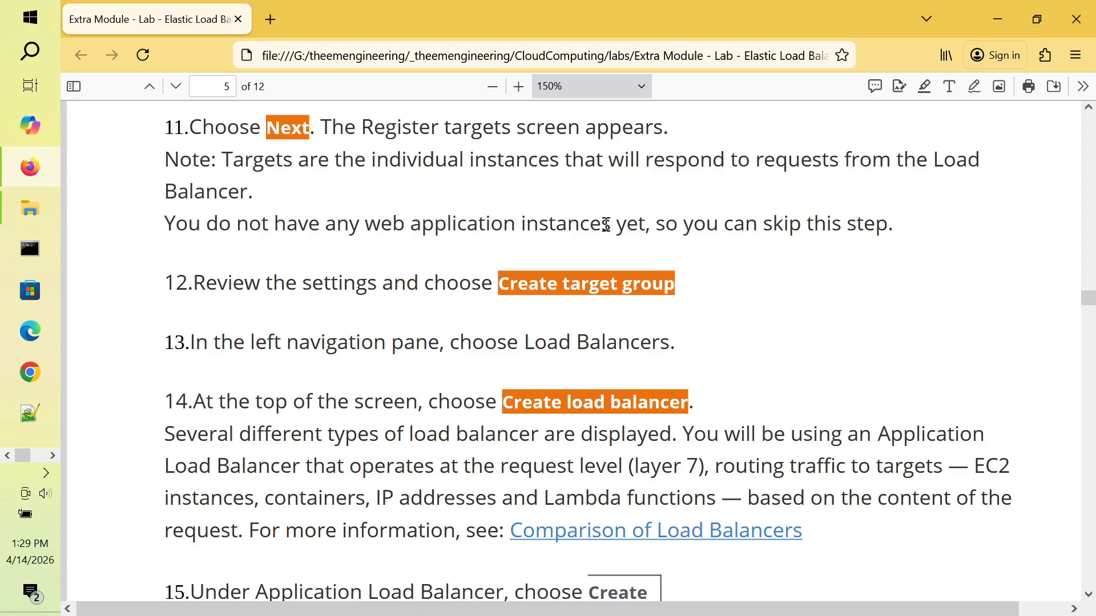
double_click(707, 223)
click(771, 223)
double_click(427, 283)
double_click(363, 285)
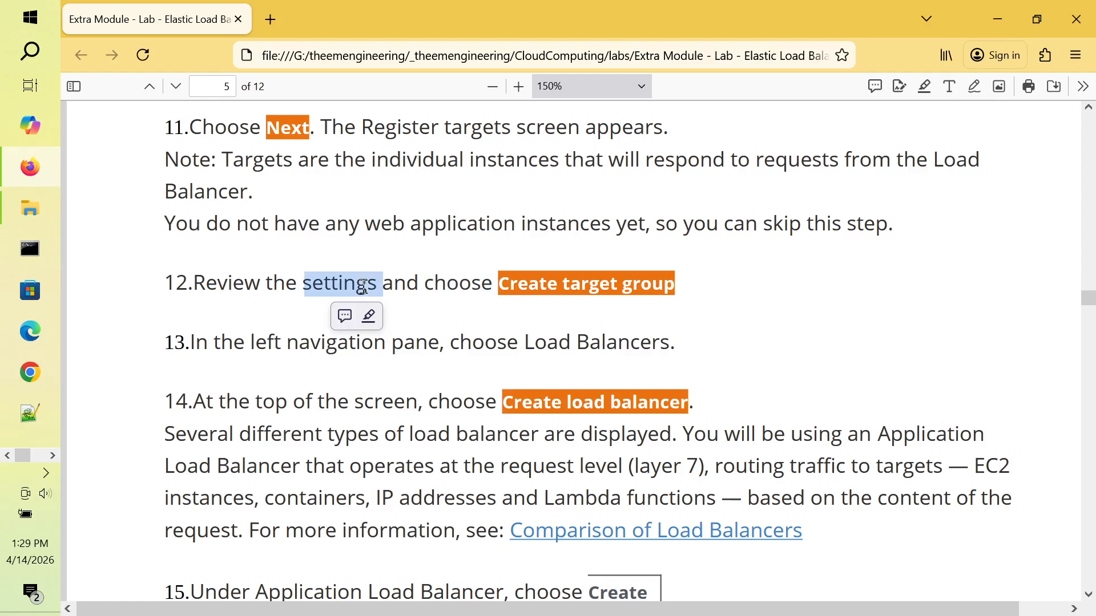
double_click(288, 285)
double_click(334, 283)
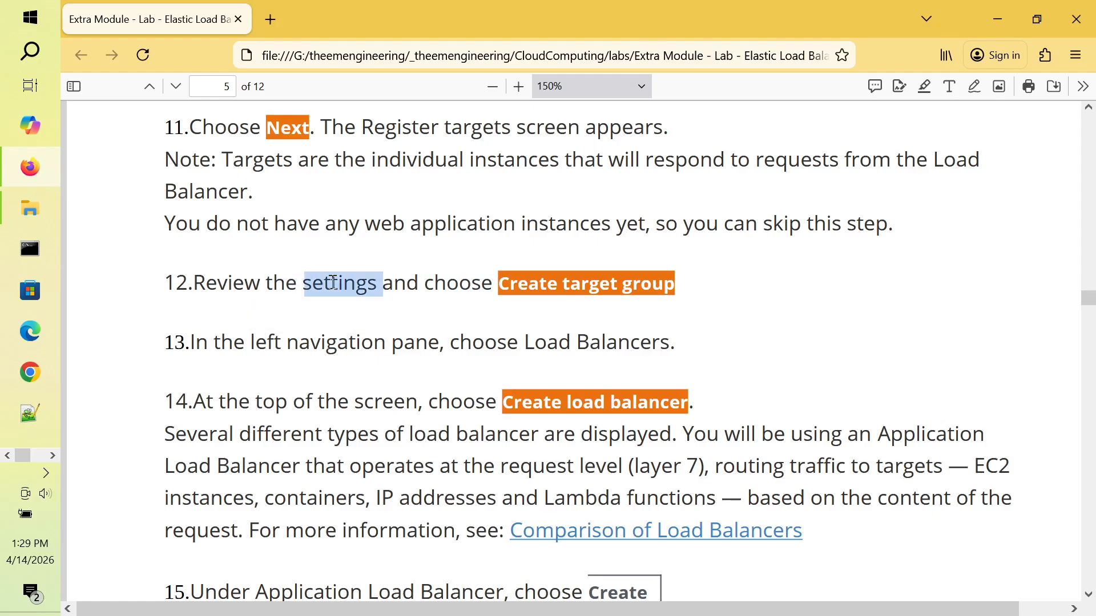
double_click(396, 284)
double_click(457, 282)
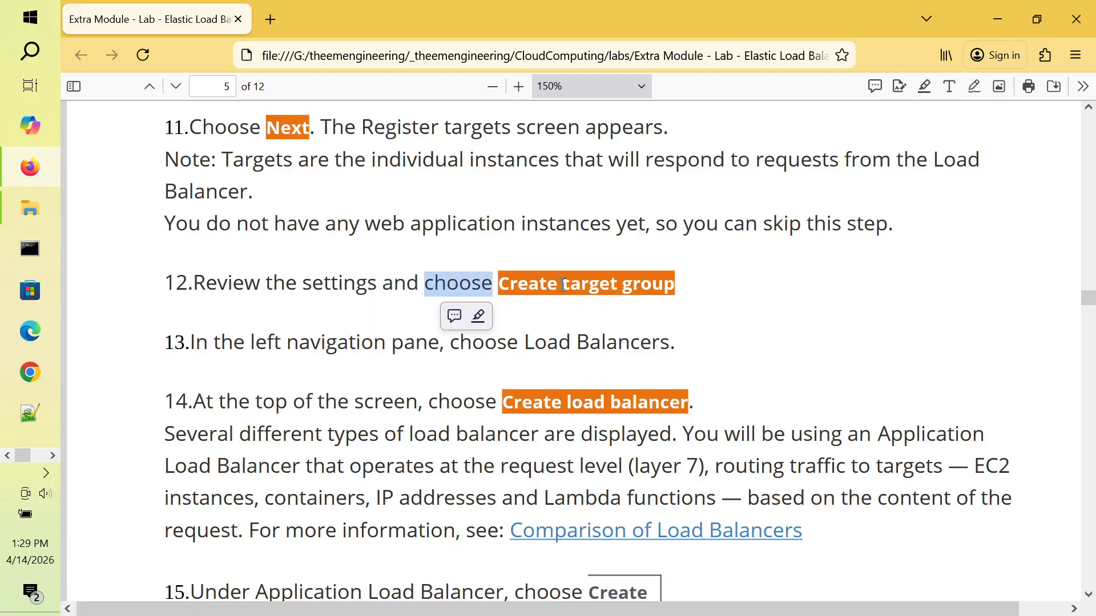
key(alt+Tab)
key(alt+Tab)
key(Tab)
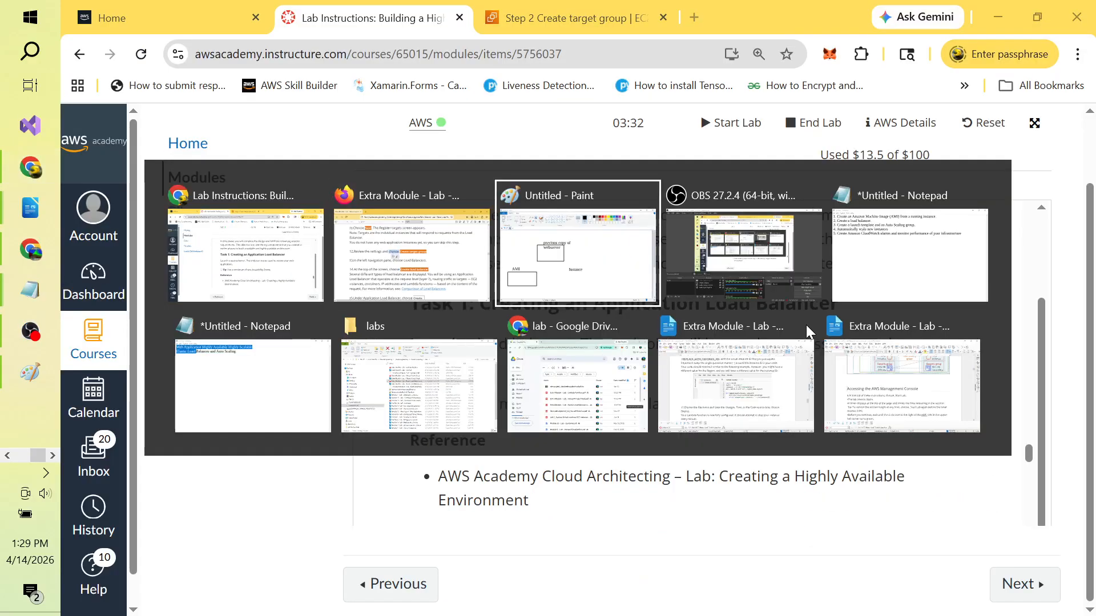
key(Tab)
key(Tab)
key(Tab)
key(Tab)
key(Tab)
key(Tab)
key(Tab)
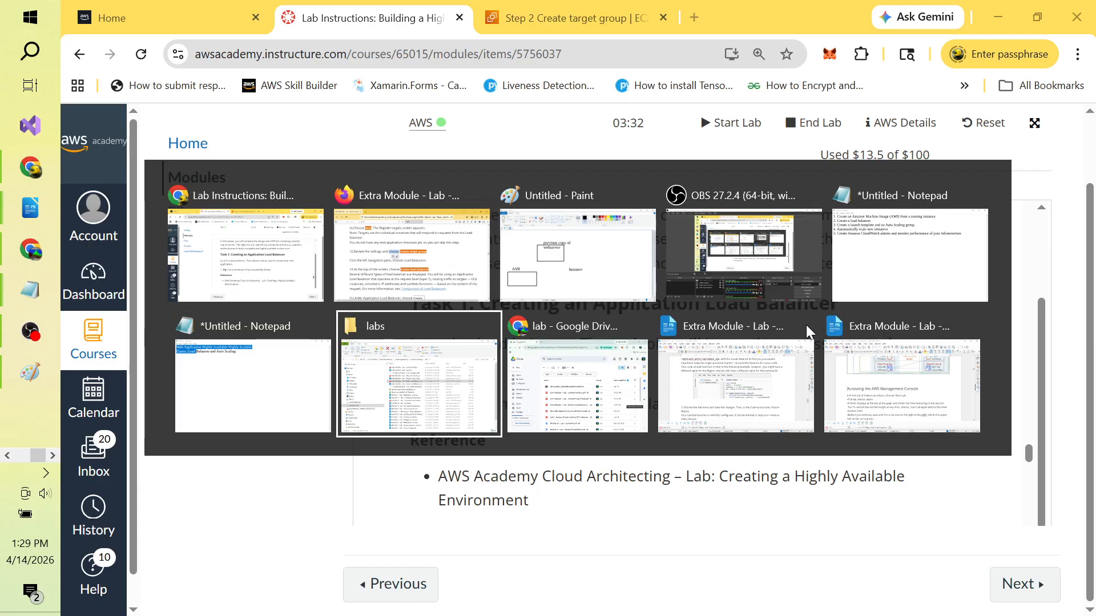
key(Tab)
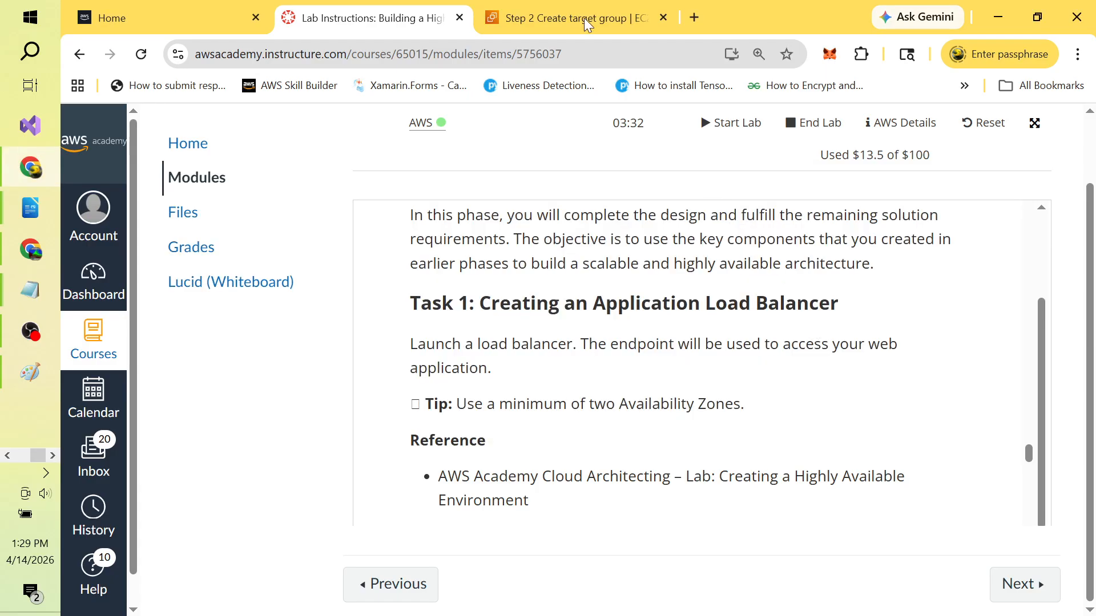
click(579, 14)
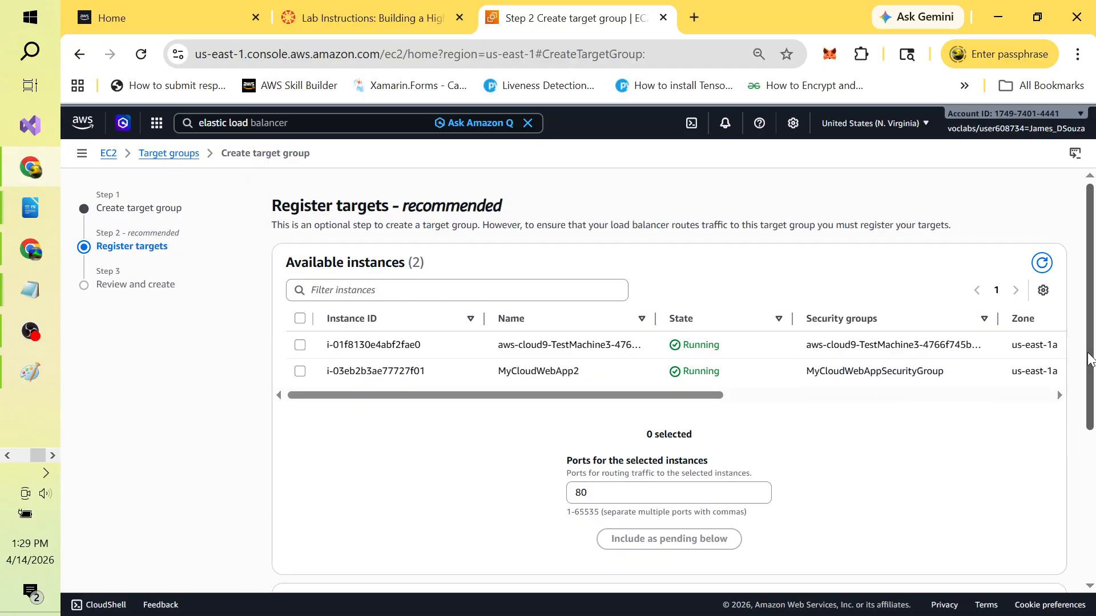
scroll(1089, 365, down, 1)
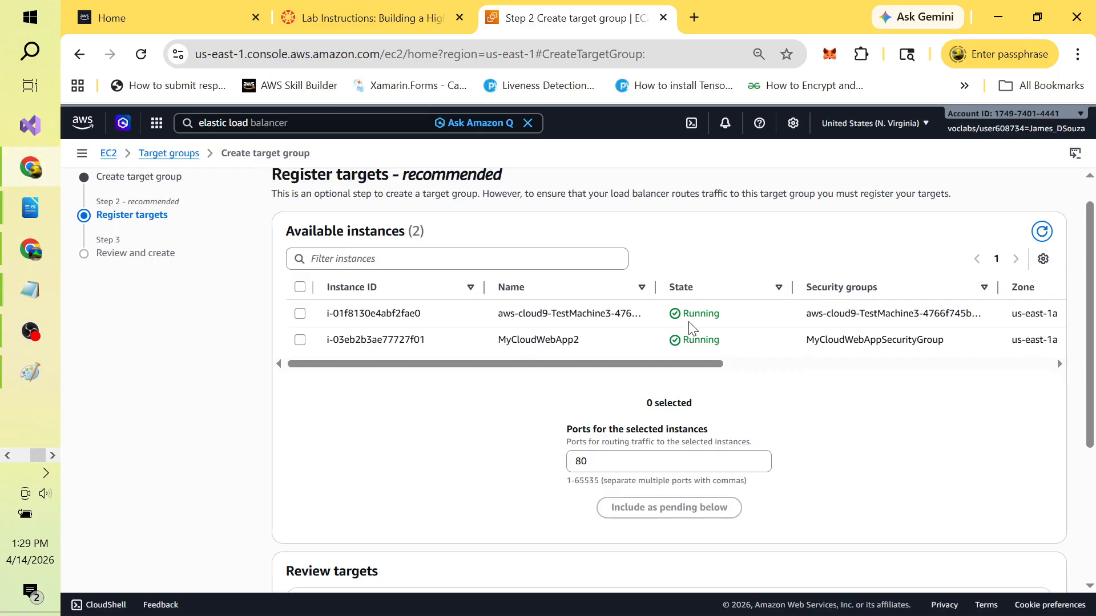
drag(683, 366, 925, 377)
scroll(799, 376, left, 5)
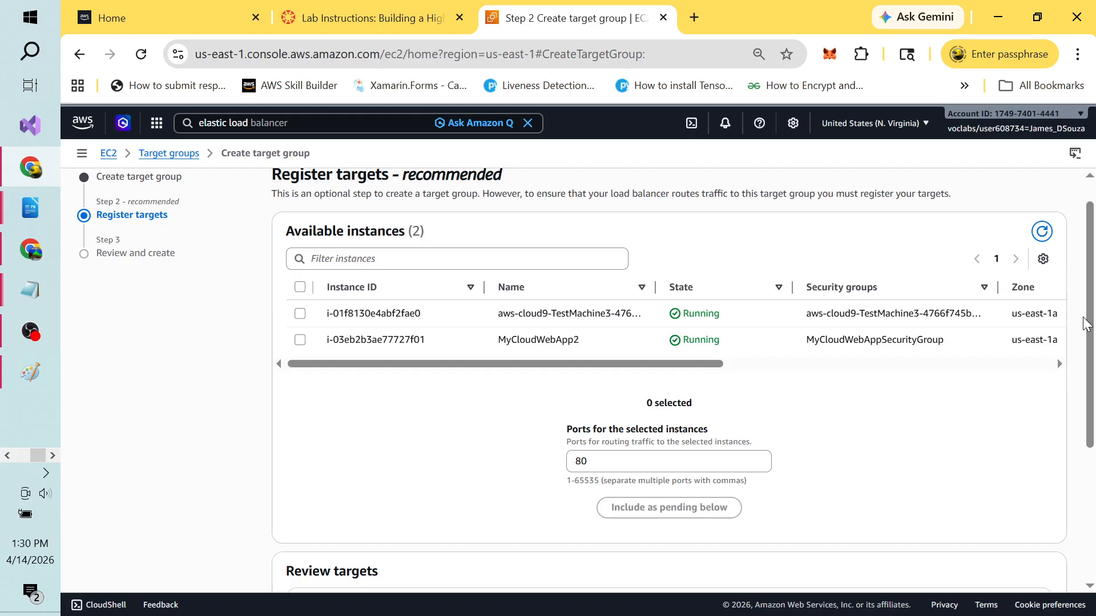
mouse_move(1091, 326)
mouse_down()
mouse_move(1090, 436)
mouse_move(1080, 309)
mouse_up()
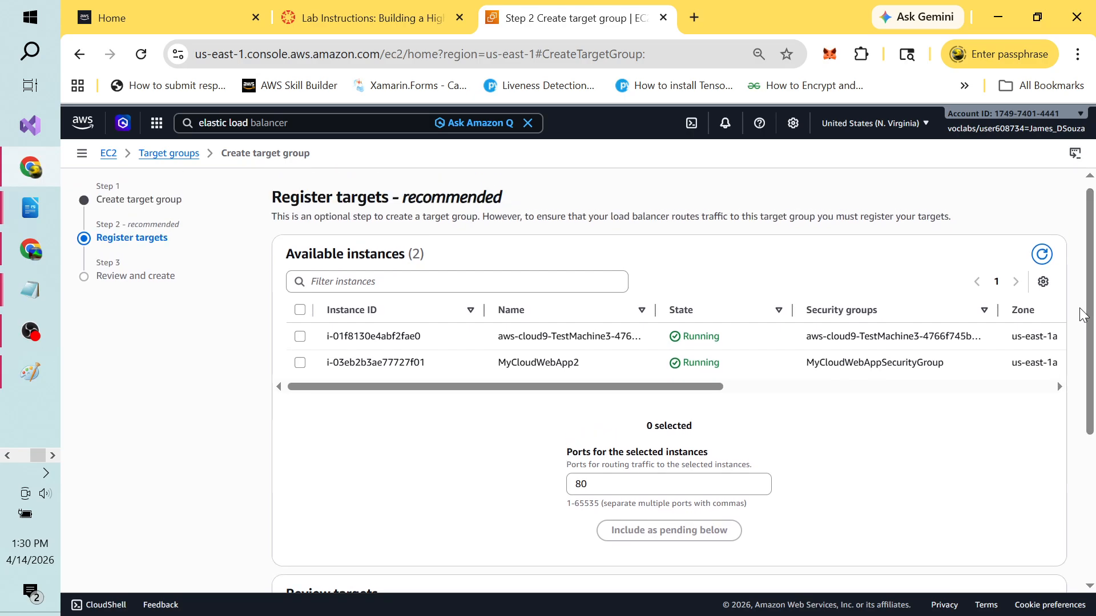
key(alt+Tab)
click(763, 268)
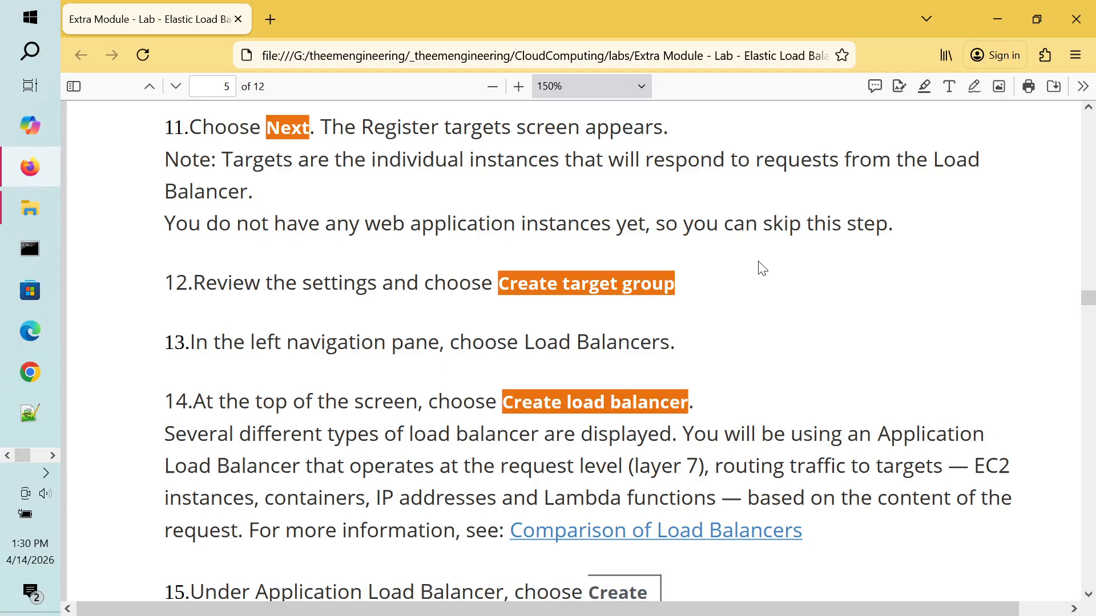
scroll(762, 268, up, 5)
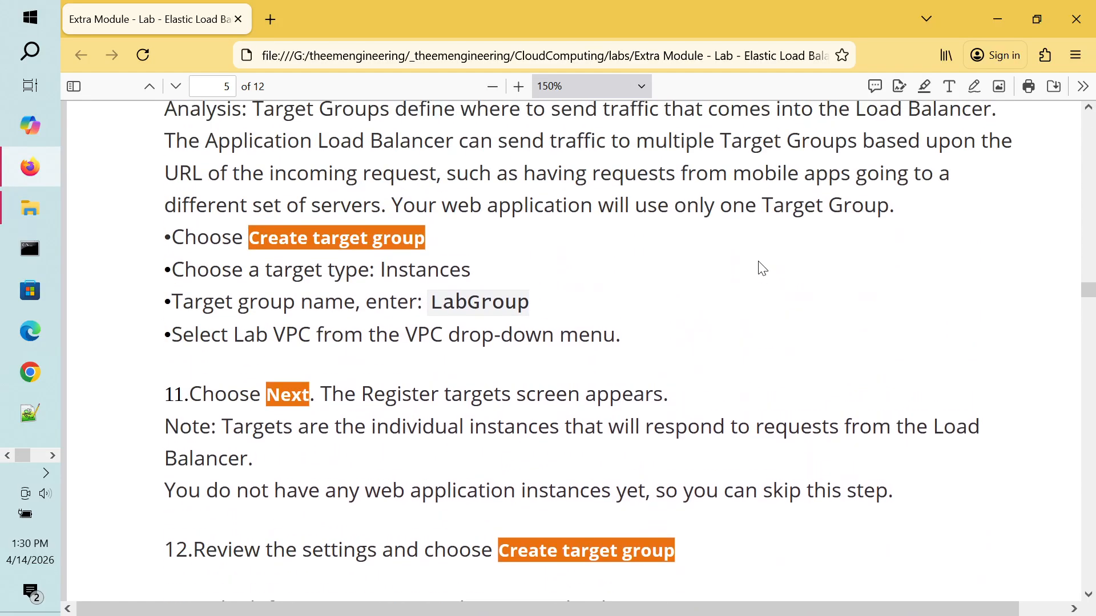
scroll(762, 268, up, 4)
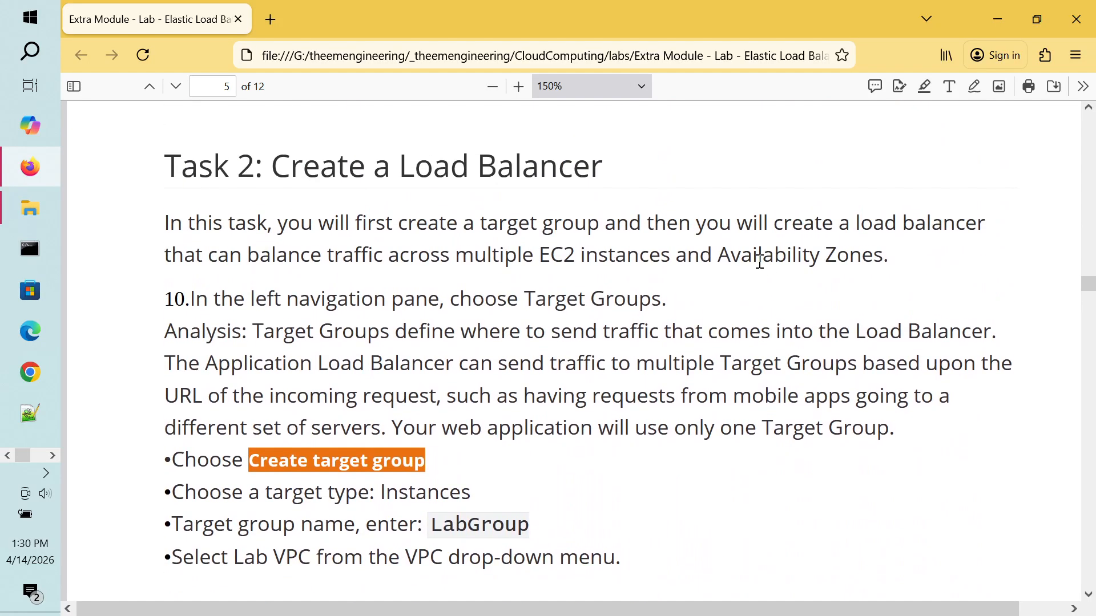
scroll(762, 268, down, 1)
scroll(762, 269, down, 4)
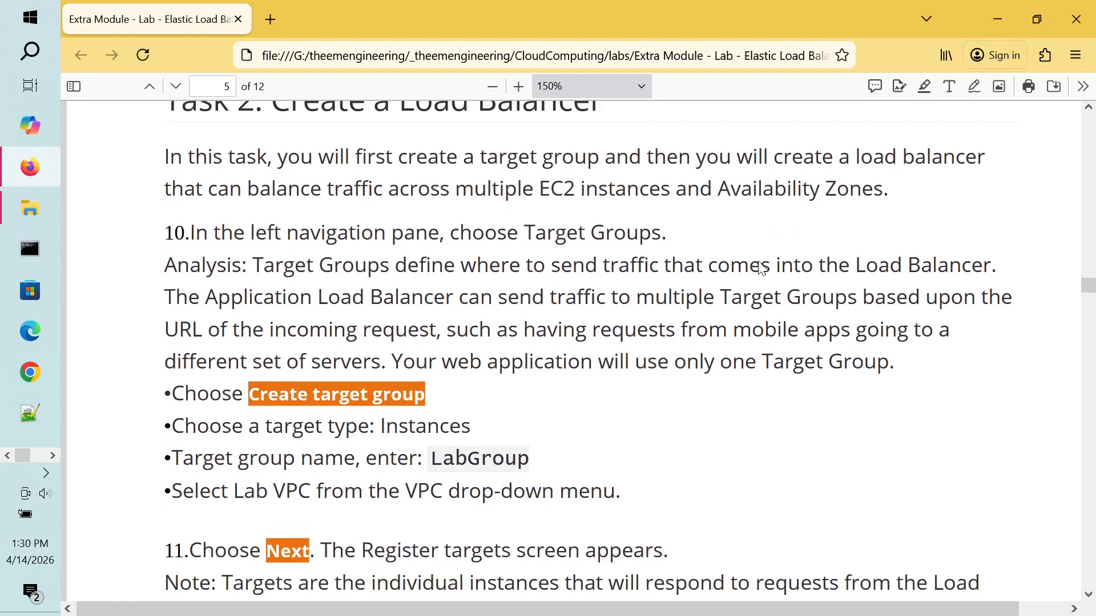
scroll(760, 261, down, 4)
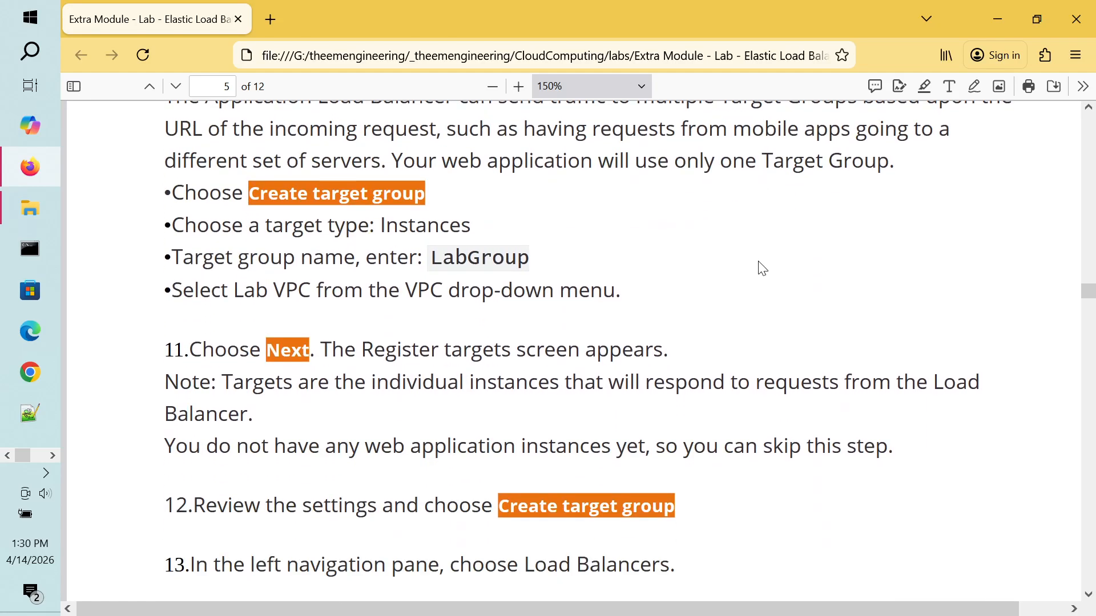
scroll(759, 261, down, 6)
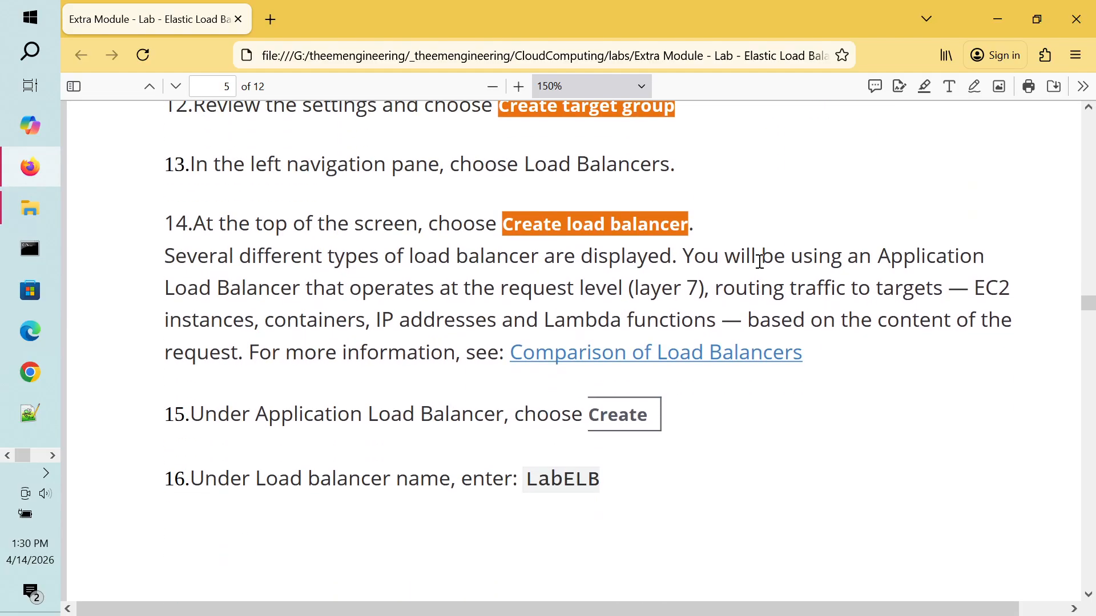
scroll(760, 262, up, 3)
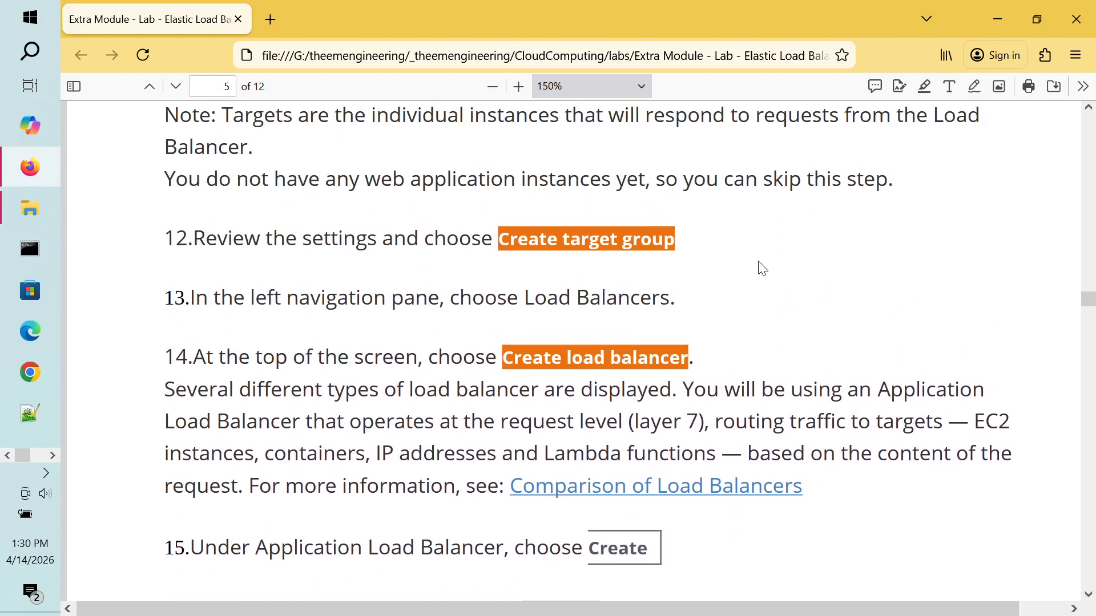
scroll(760, 267, down, 1)
scroll(762, 268, up, 2)
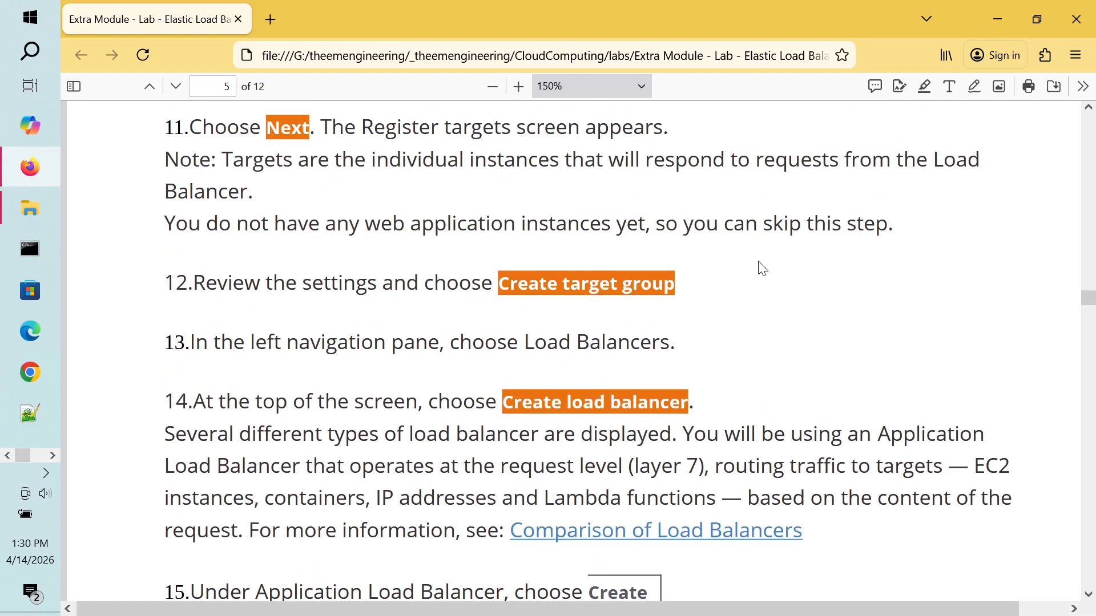
key(alt+Tab)
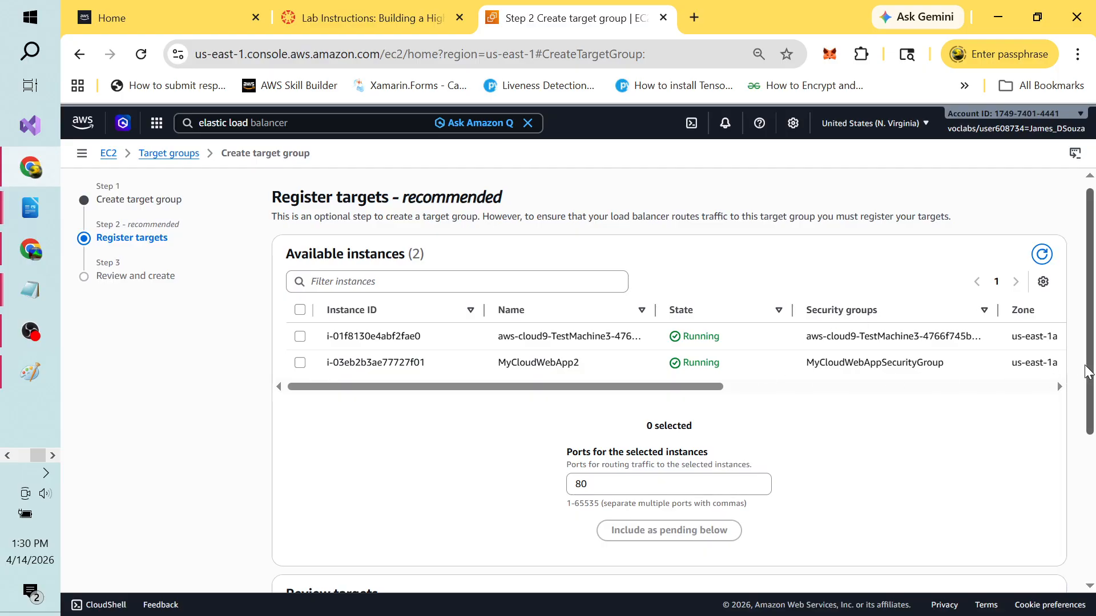
Step: Review and create CloudWebApp2TargetGroup with no targets registered
drag(1087, 371, 1093, 523)
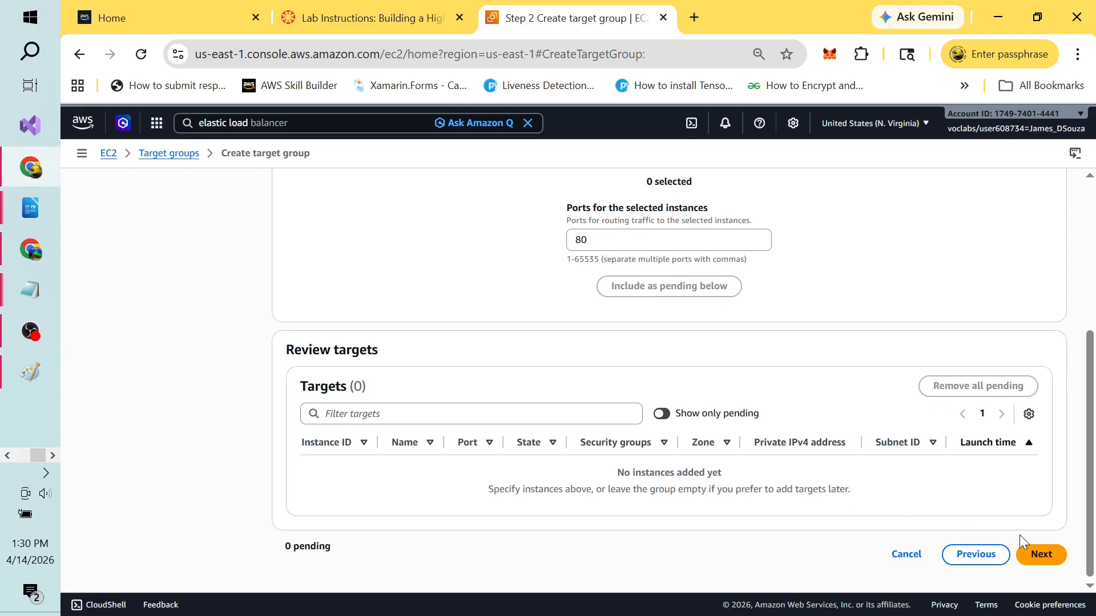
click(1040, 556)
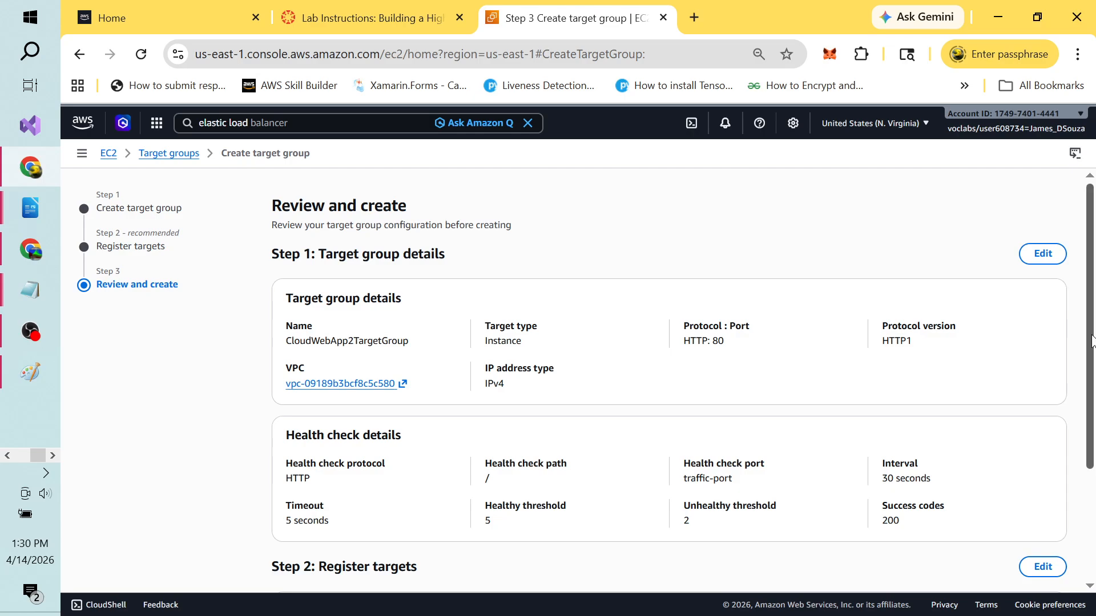
drag(1091, 341, 1094, 475)
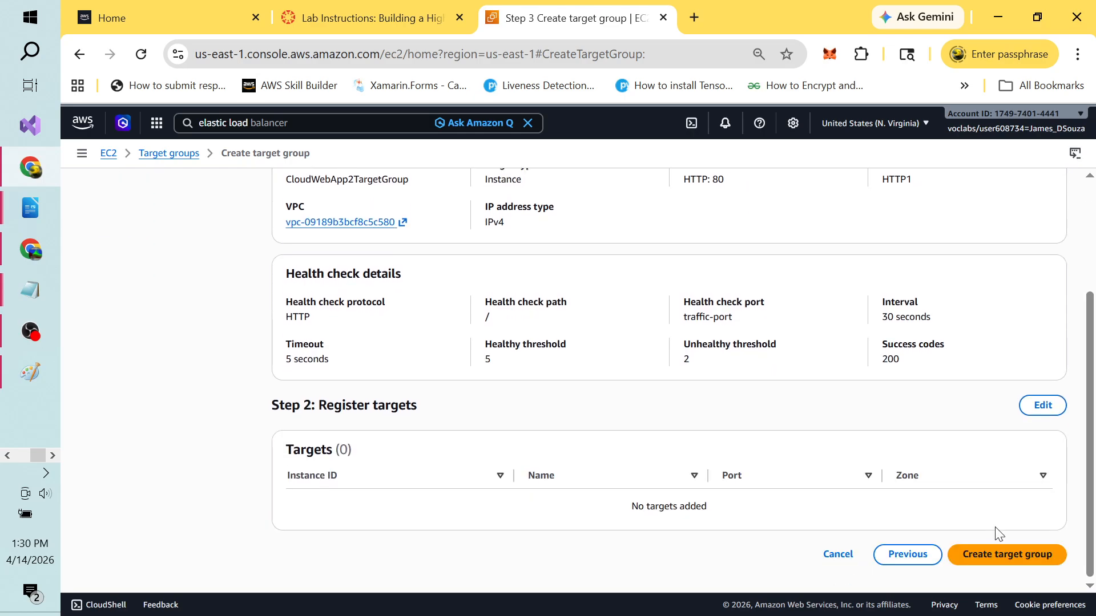
click(1011, 553)
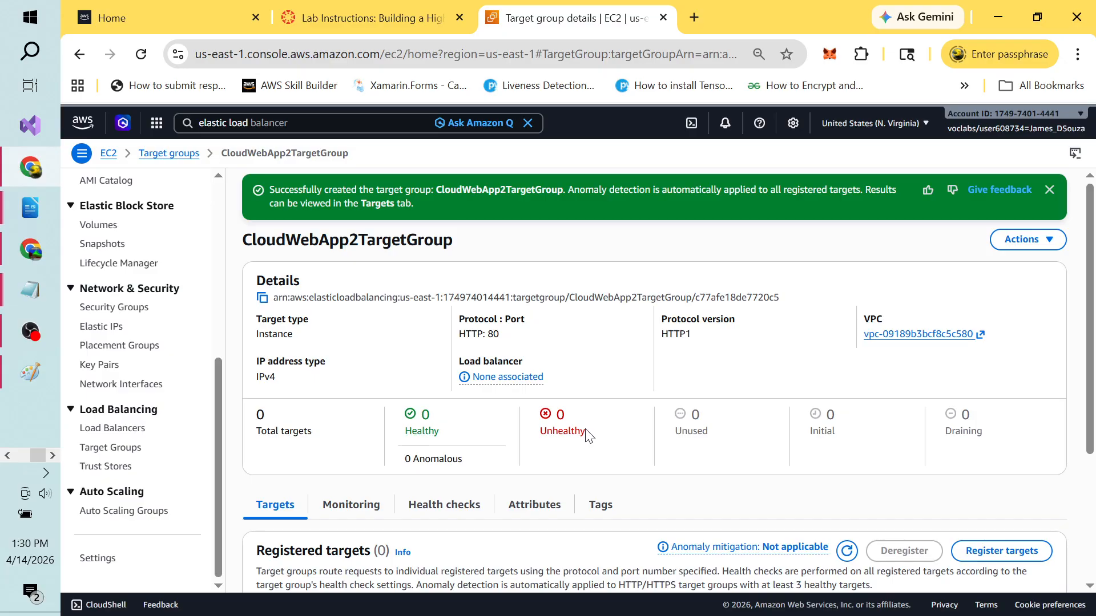
key(alt+Tab)
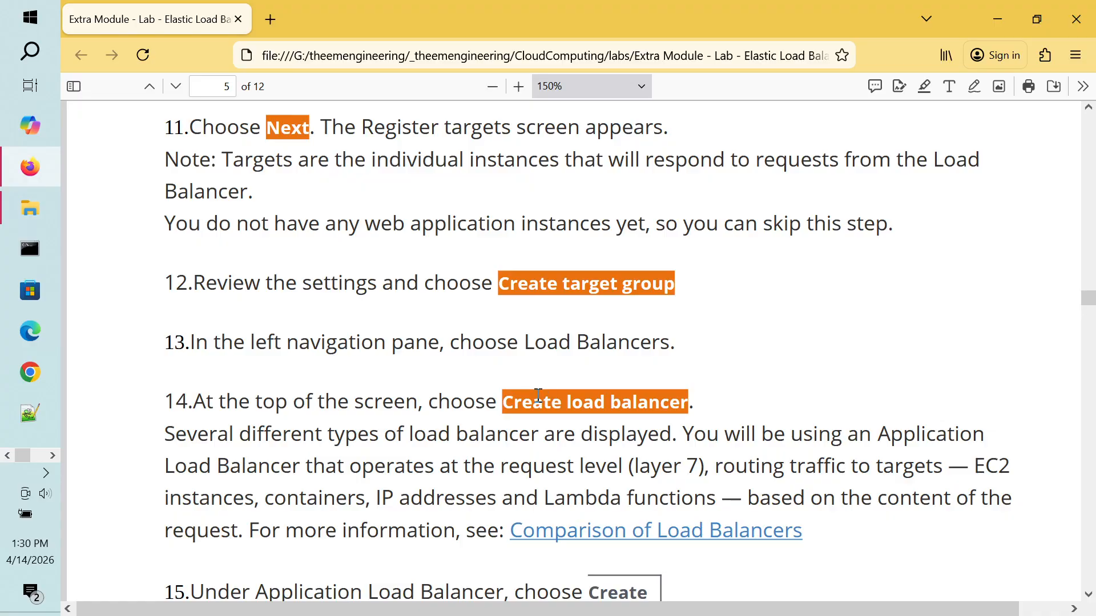
Step: Read lab steps 12–16, highlighting the create load balancer and Application Load Balancer instructions
double_click(538, 395)
click(606, 395)
double_click(639, 395)
click(640, 395)
double_click(588, 402)
click(448, 444)
scroll(448, 444, down, 3)
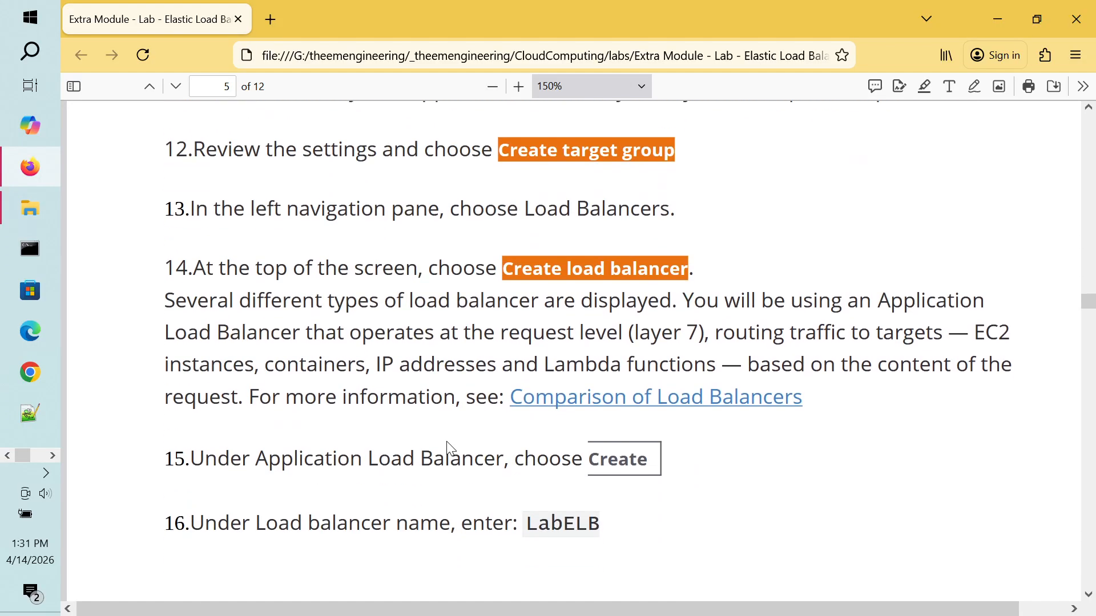
scroll(448, 443, down, 3)
scroll(448, 445, up, 1)
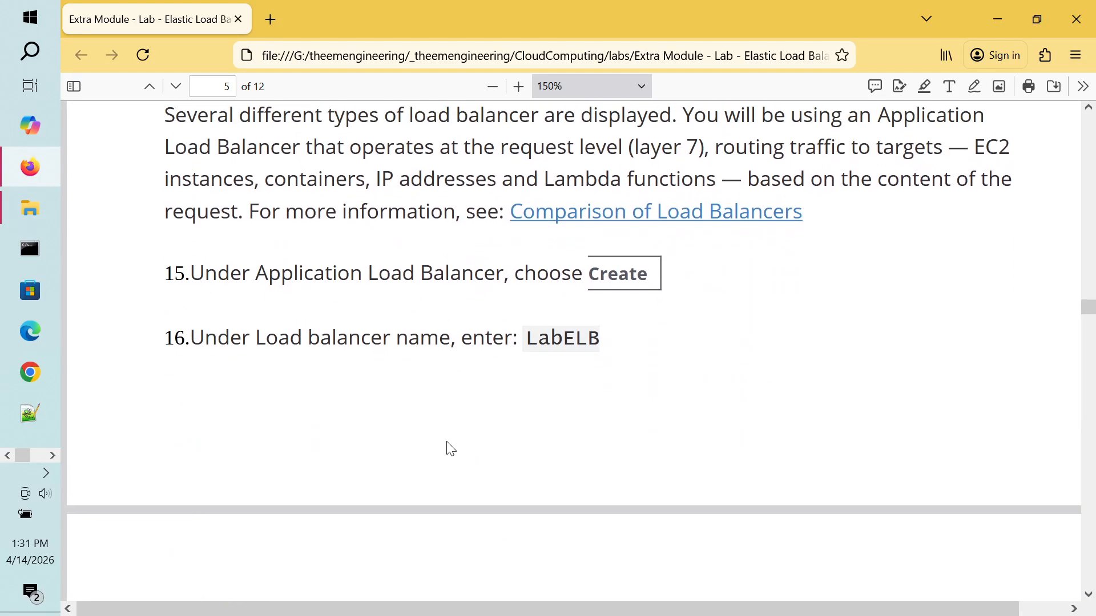
drag(243, 281, 501, 285)
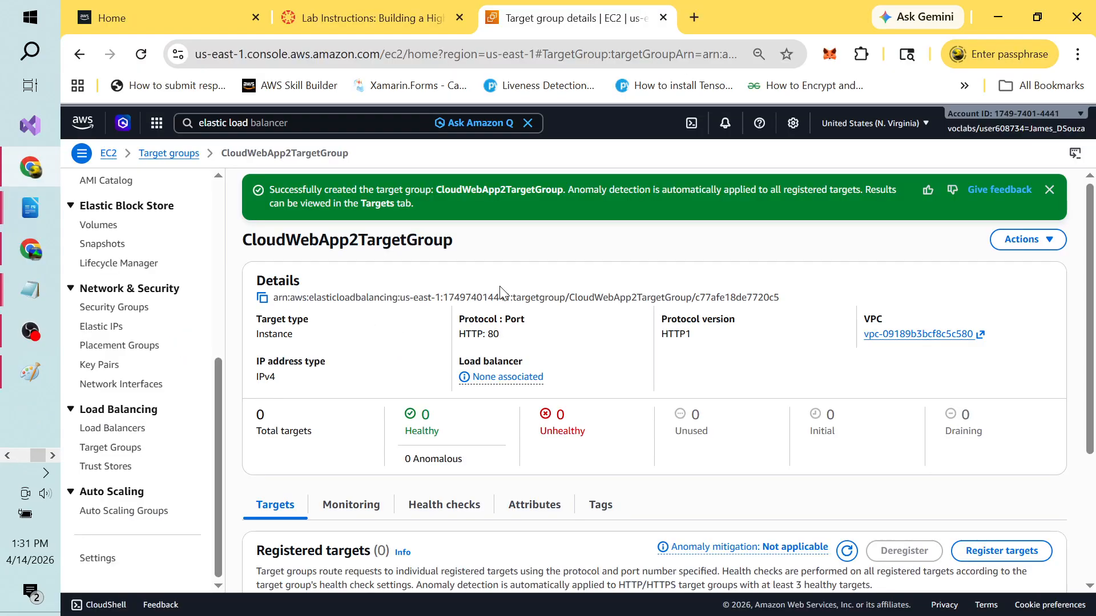
Step: Start a new load balancer and compare the Application and Network Load Balancer descriptions
click(118, 434)
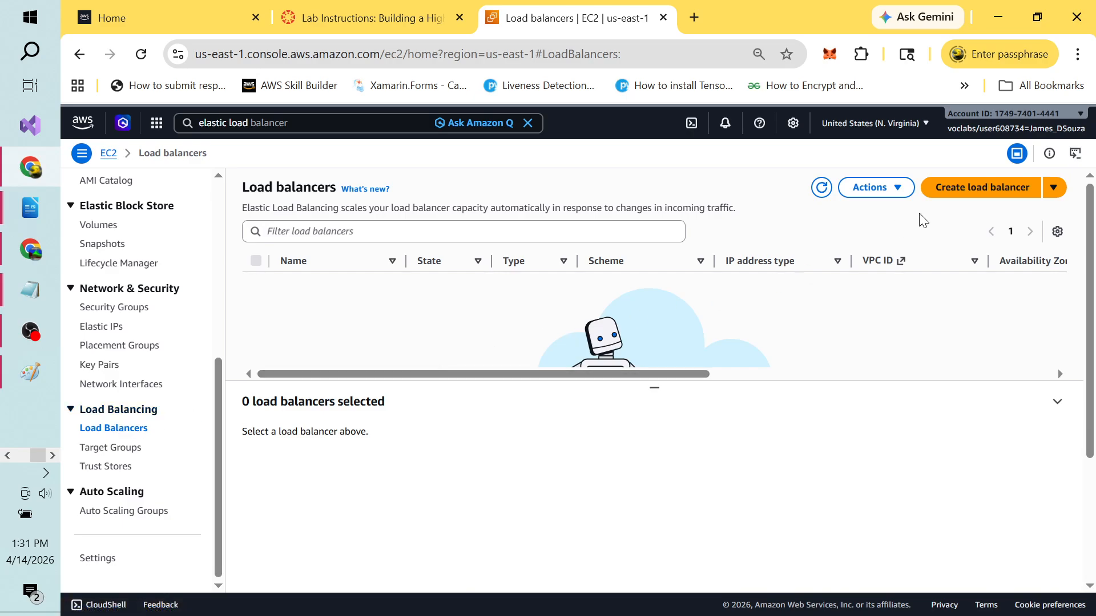
click(976, 194)
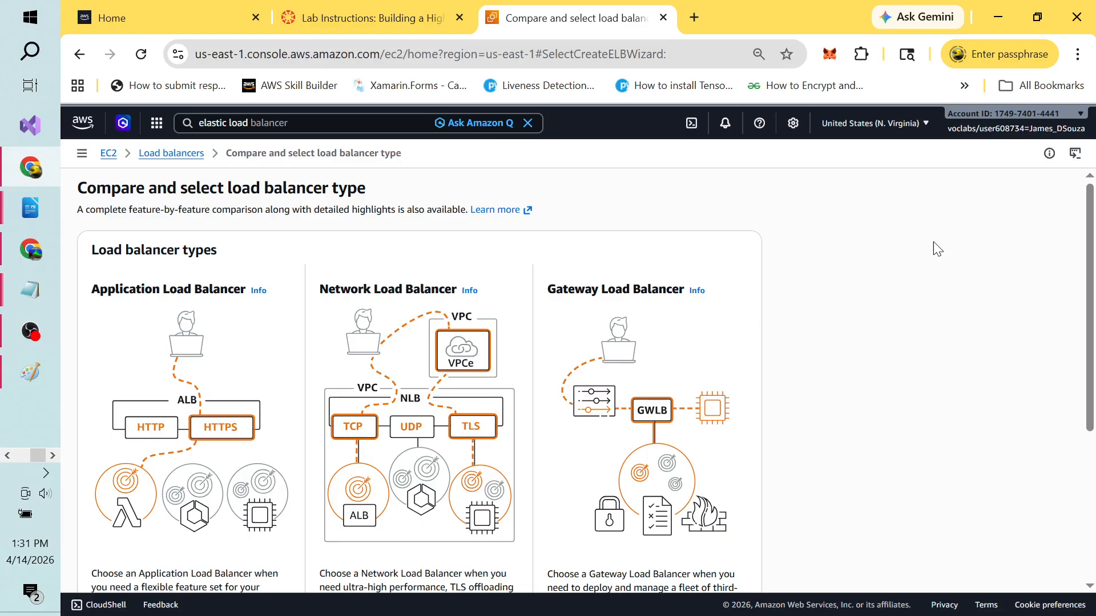
drag(1093, 232, 1093, 363)
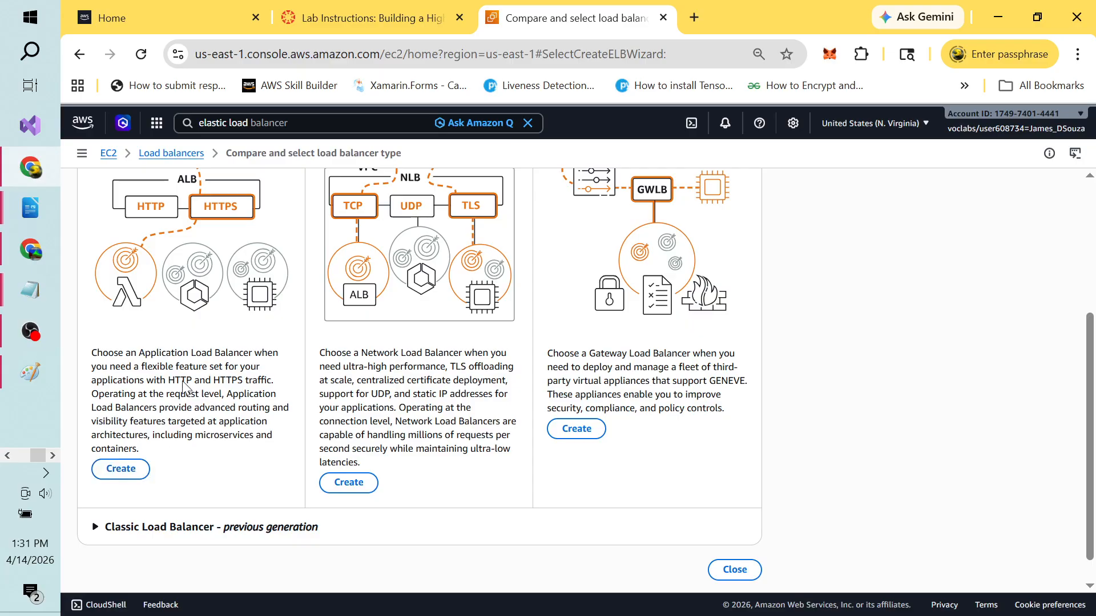
drag(143, 358, 248, 383)
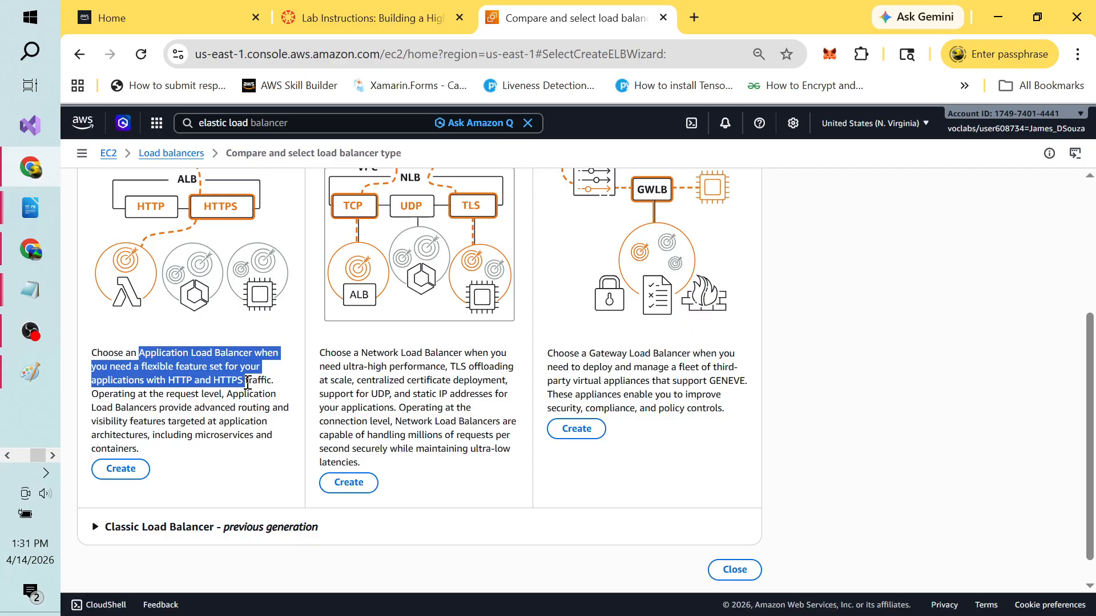
click(422, 378)
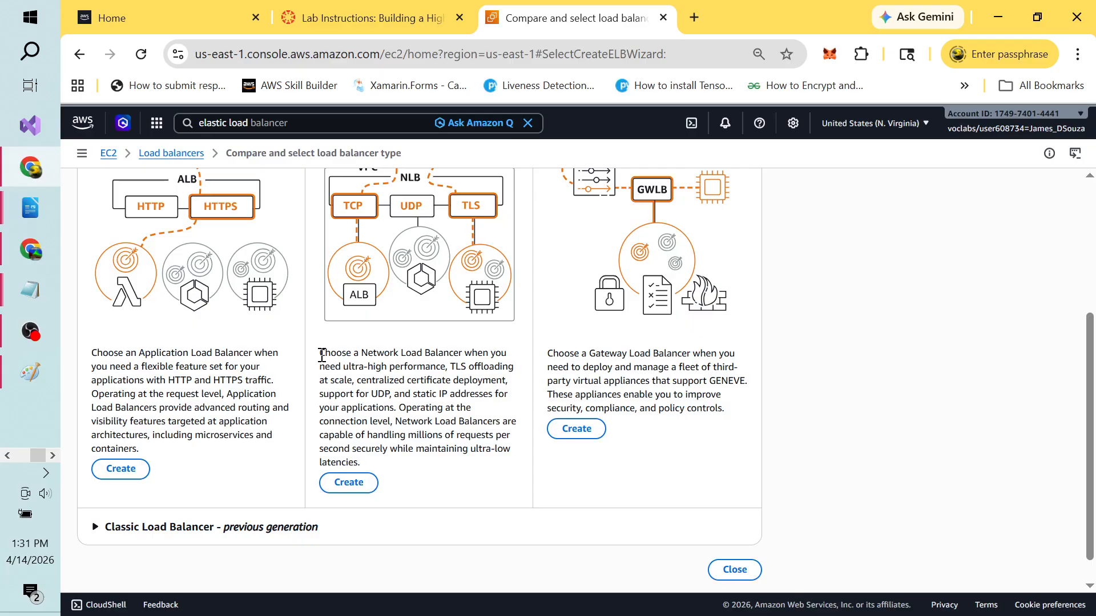
drag(322, 355, 471, 440)
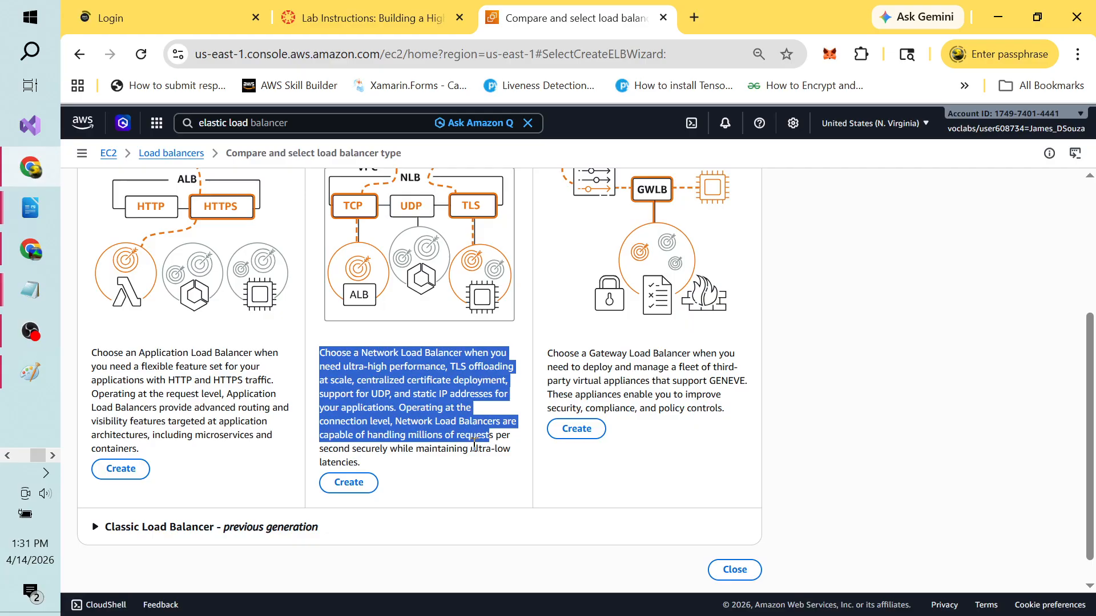
click(472, 440)
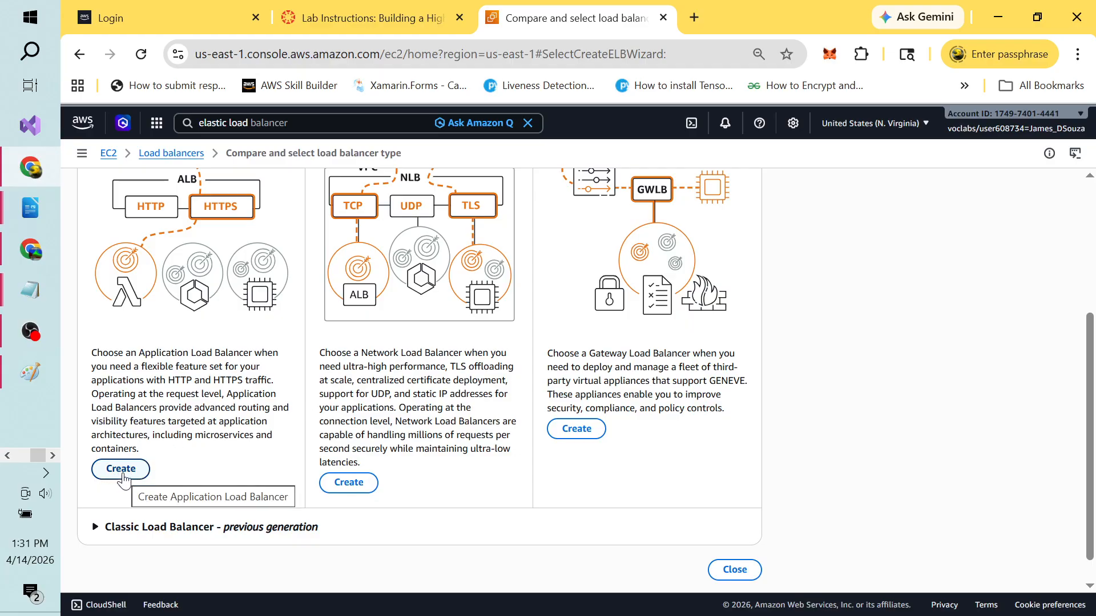
Step: Choose Application Load Balancer and name it CloudWebApp2ApplicationLoadBalancer
click(118, 474)
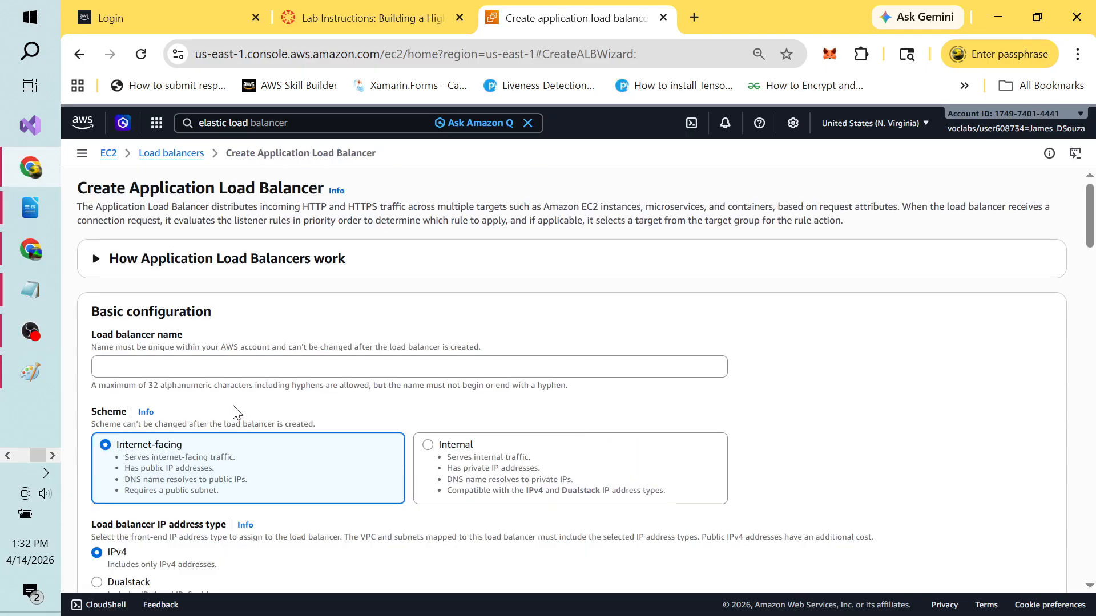
click(168, 368)
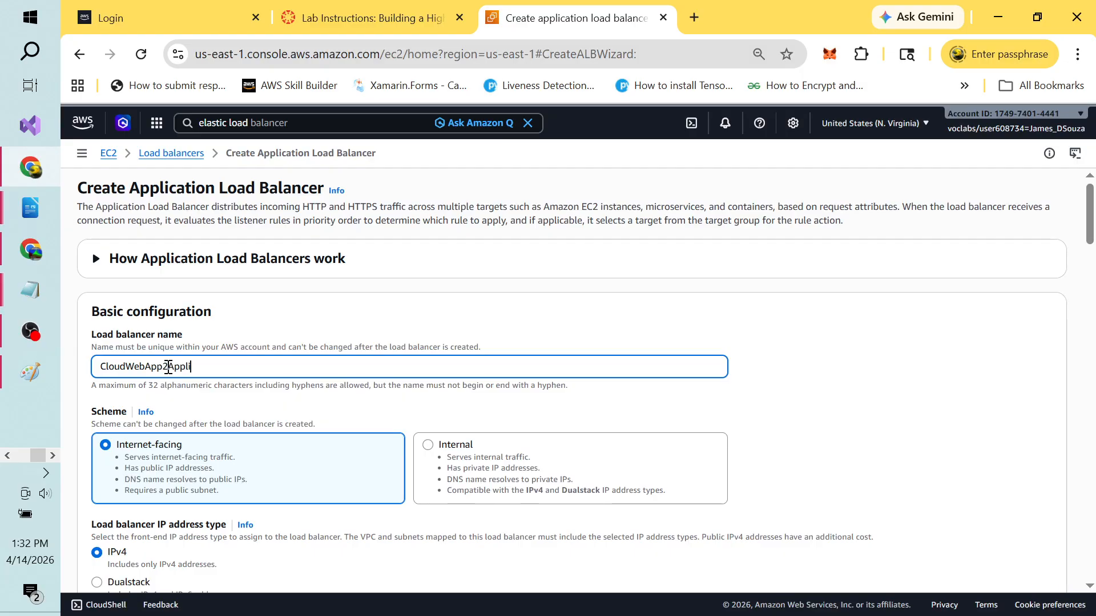
text(cationLoadBalancer)
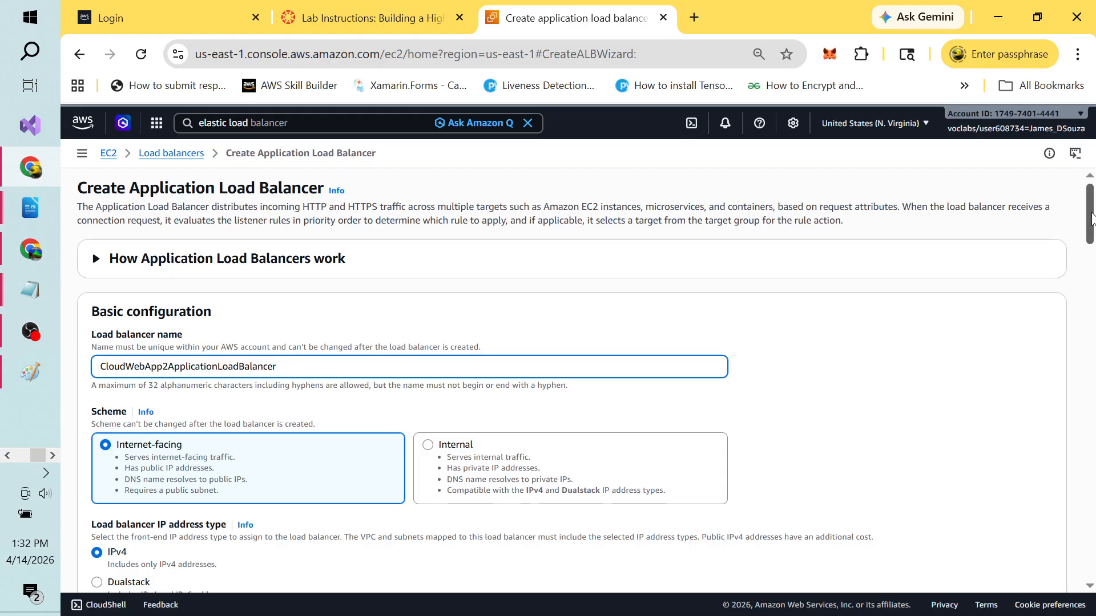
drag(1090, 217, 1090, 241)
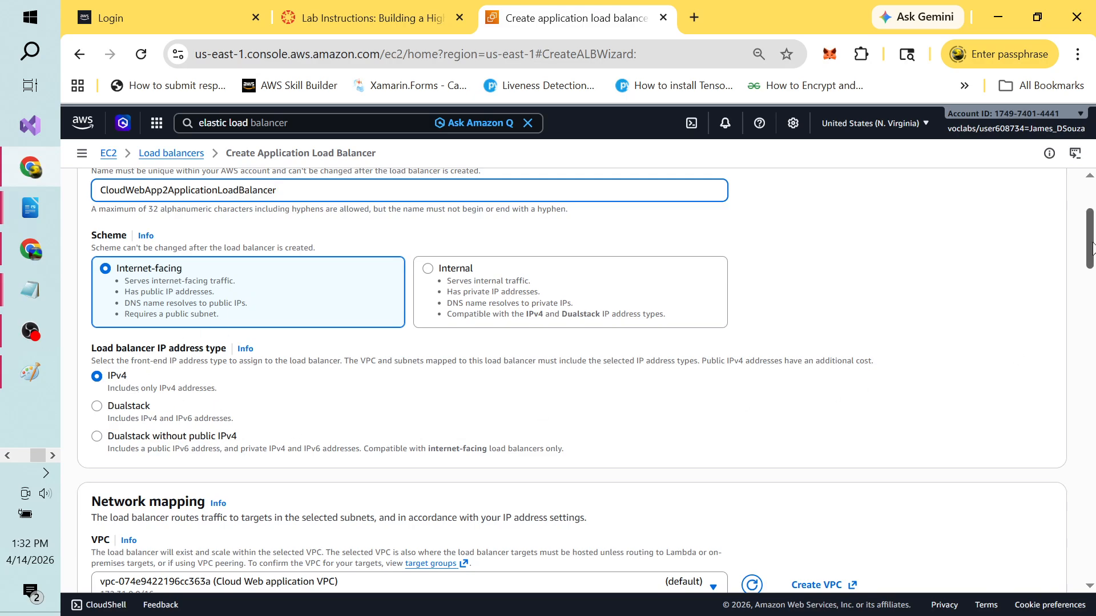
Step: Select CloudWebAppTwo-vpc and enable us-east-1a and us-east-1b with their public subnets
drag(1090, 247, 1092, 293)
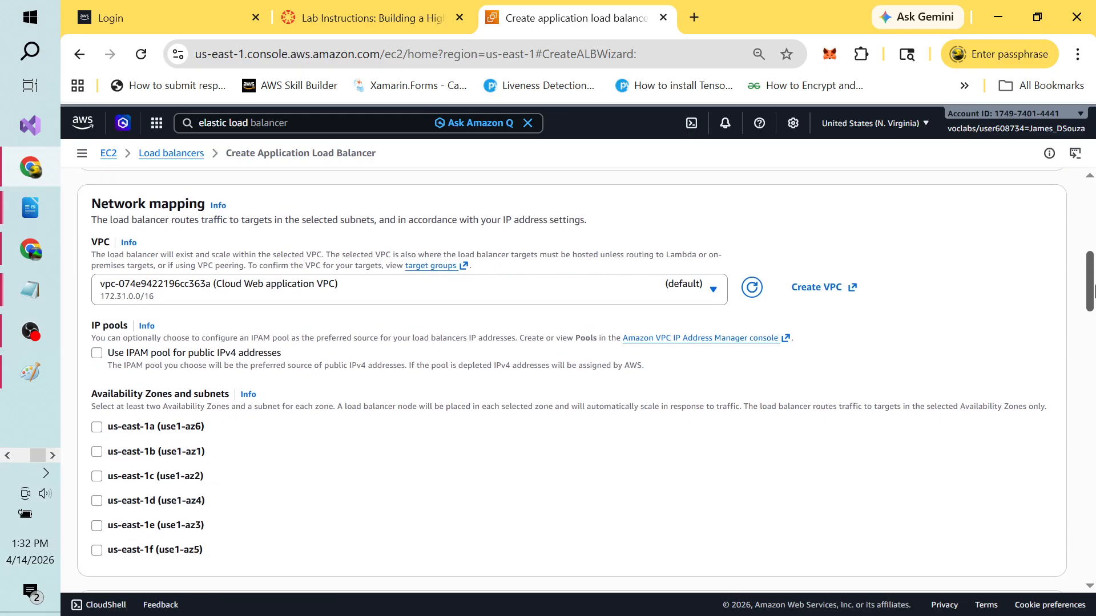
click(712, 292)
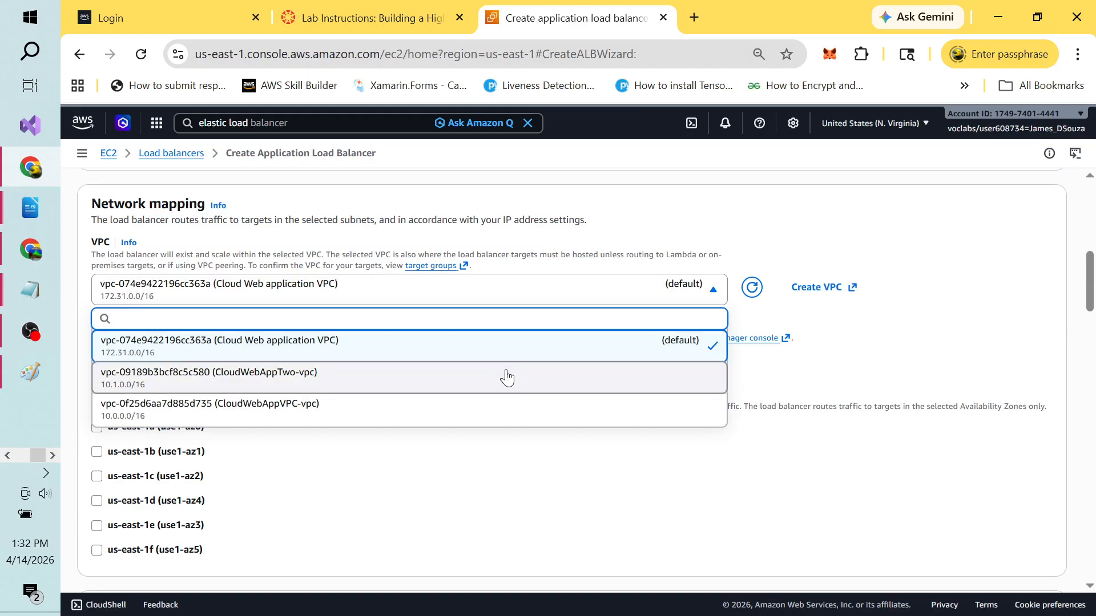
click(506, 376)
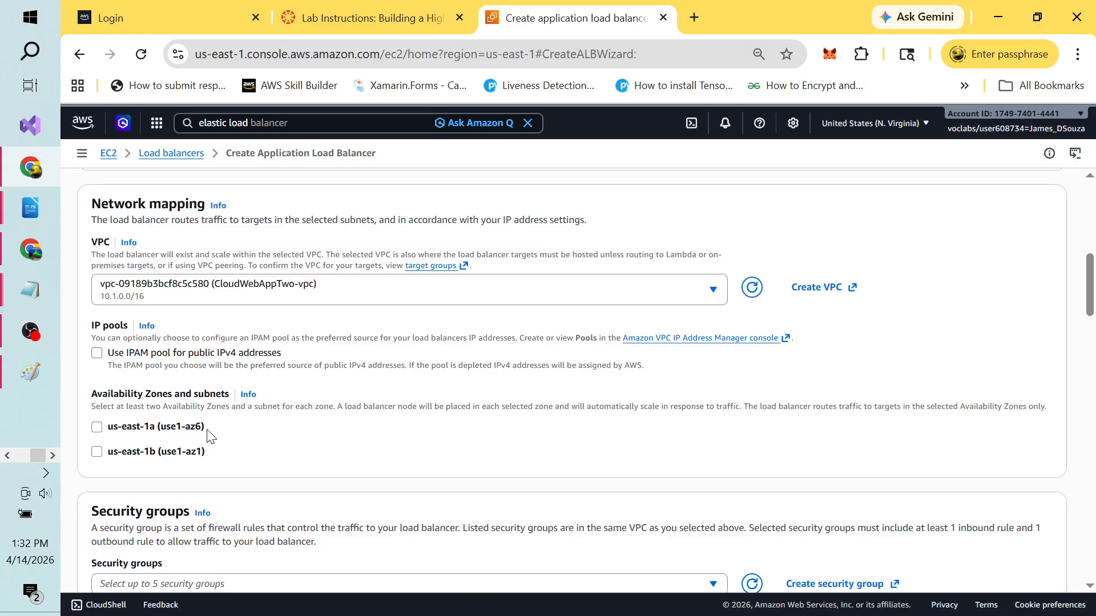
click(98, 429)
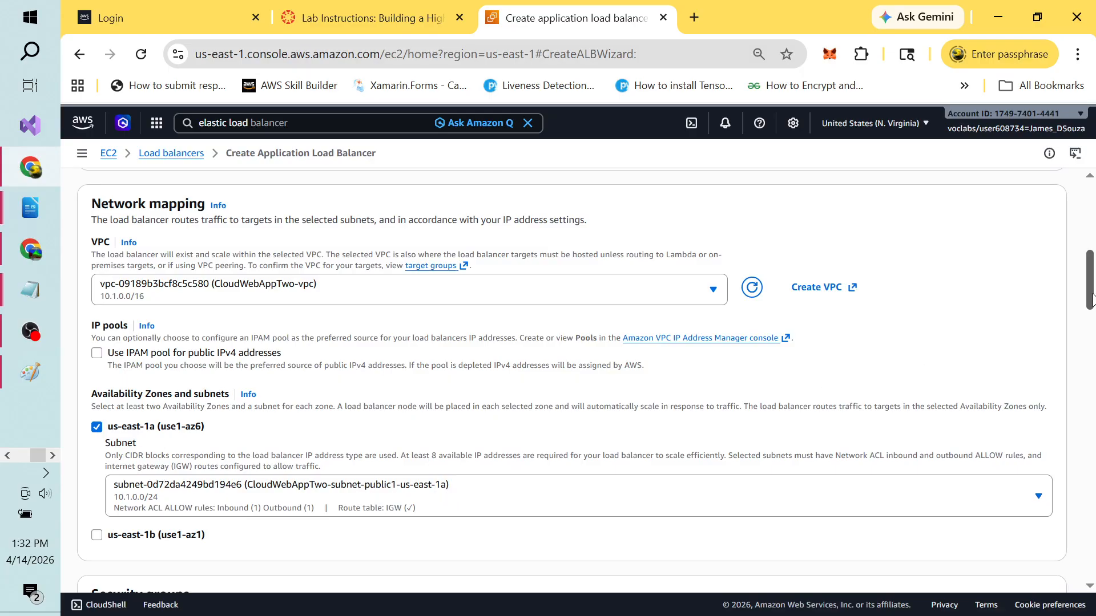
scroll(1091, 297, down, 3)
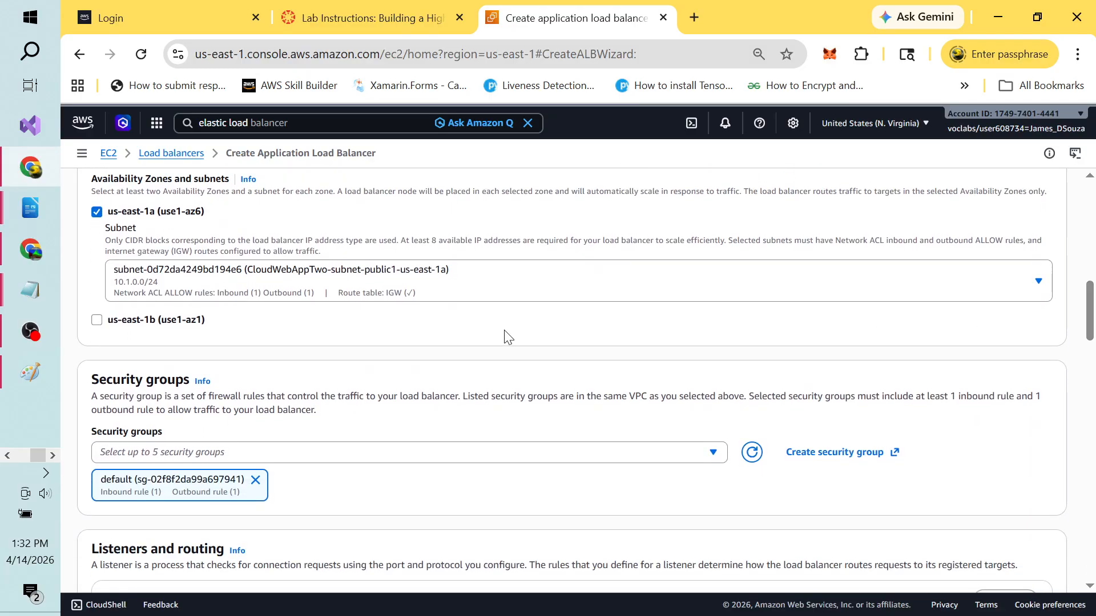
click(96, 320)
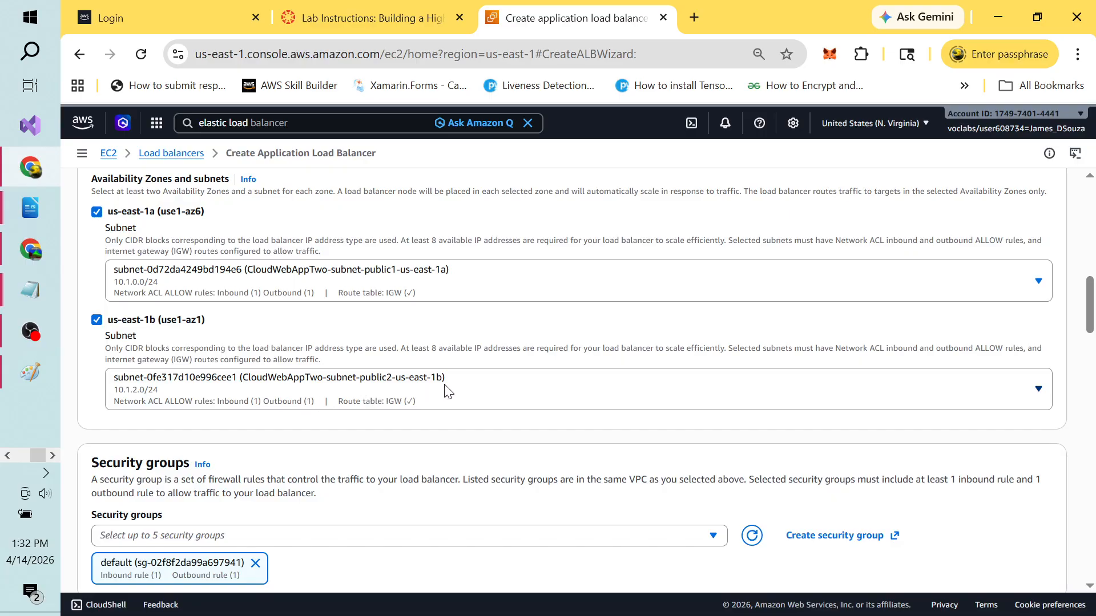
drag(1090, 317, 1090, 342)
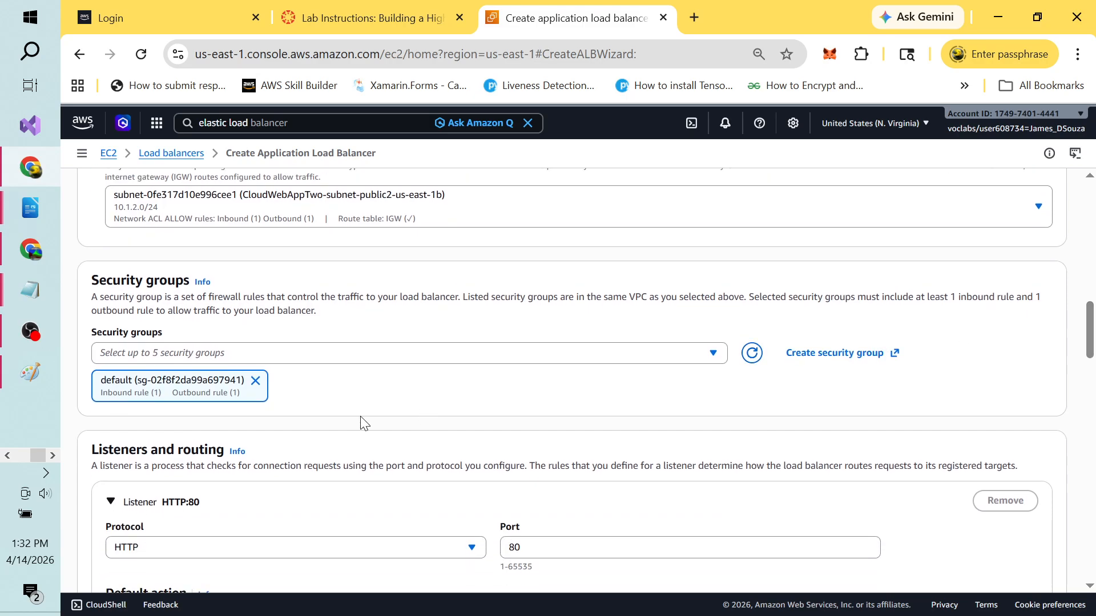
Step: Remove the default security group and browse the security group list without choosing one
click(255, 380)
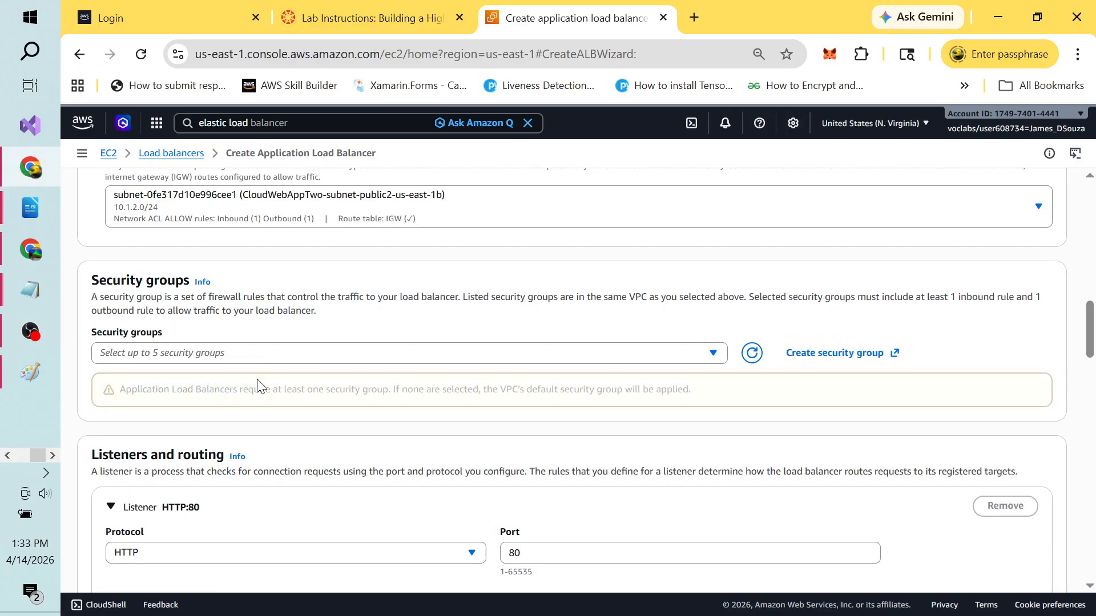
click(713, 354)
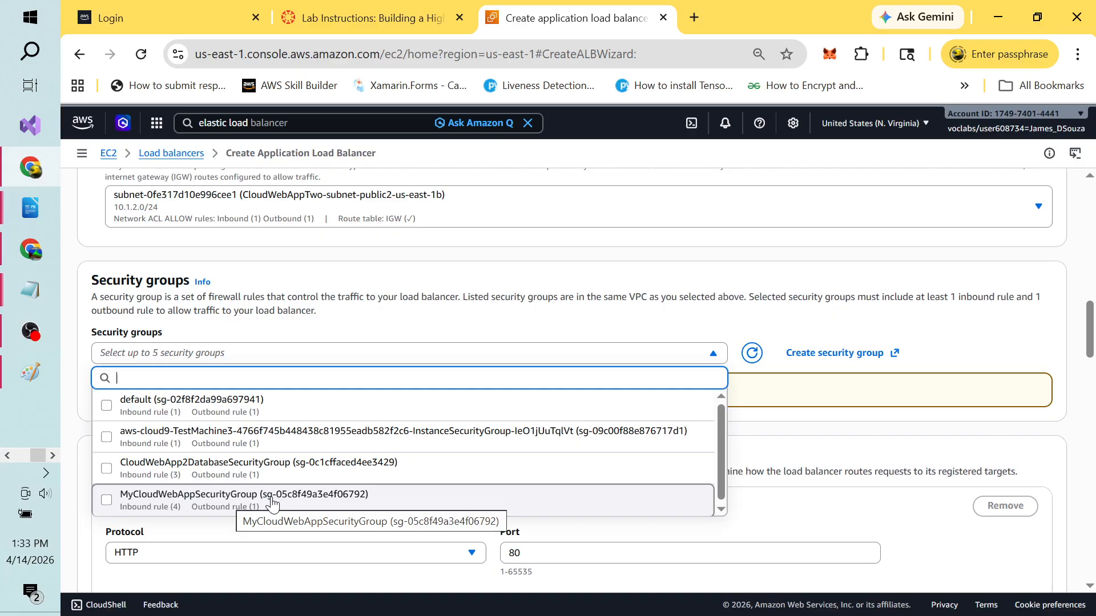
click(721, 510)
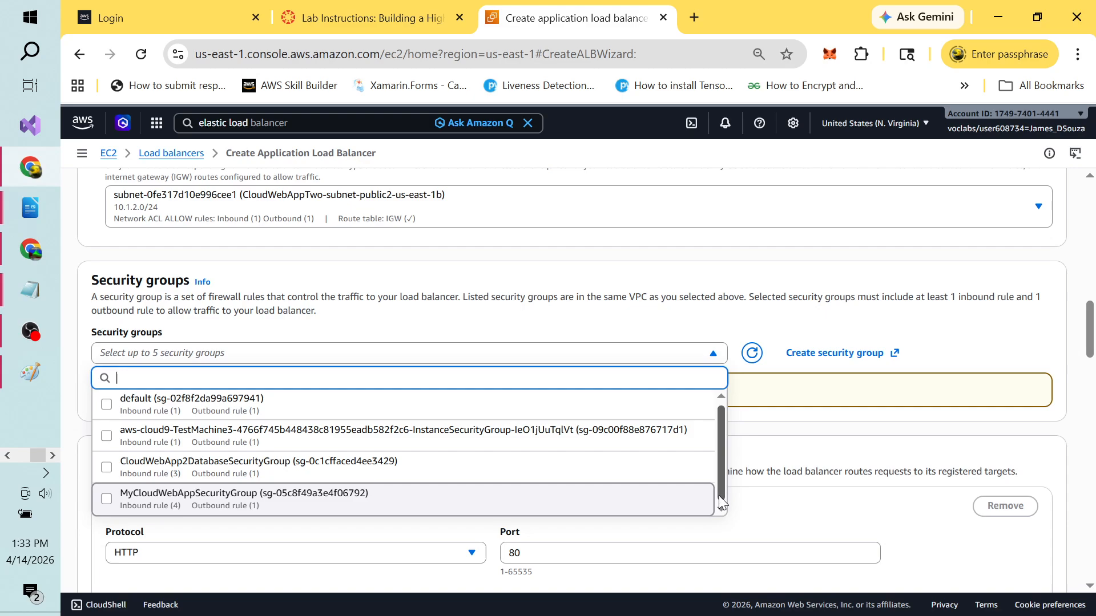
key(Up)
key(Up)
key(Up)
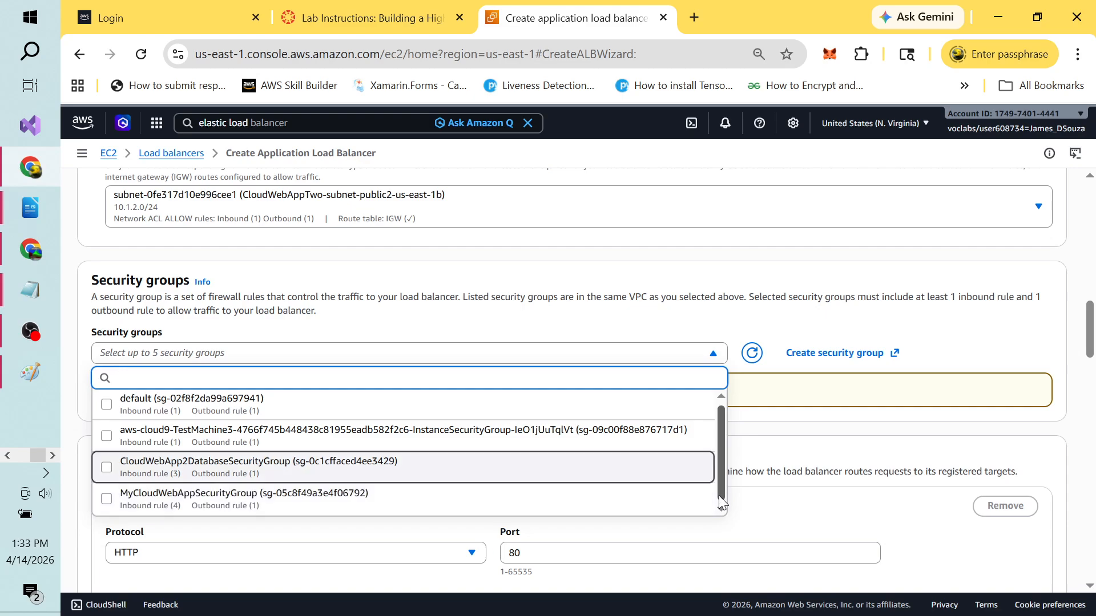
key(Down)
key(Up)
key(Up)
key(Up)
key(Up)
key(Up)
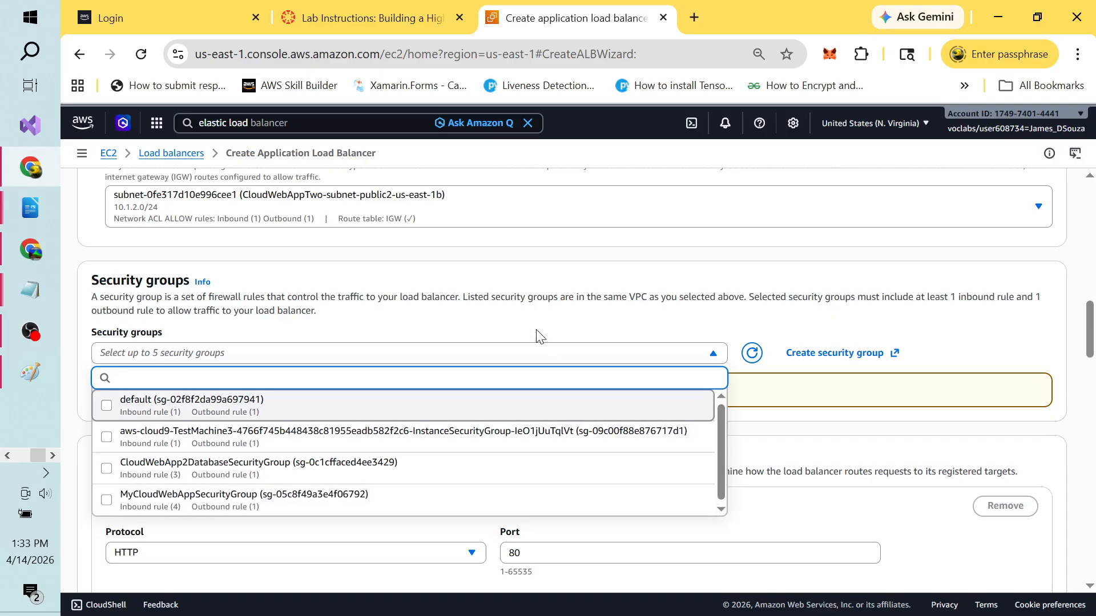
click(526, 314)
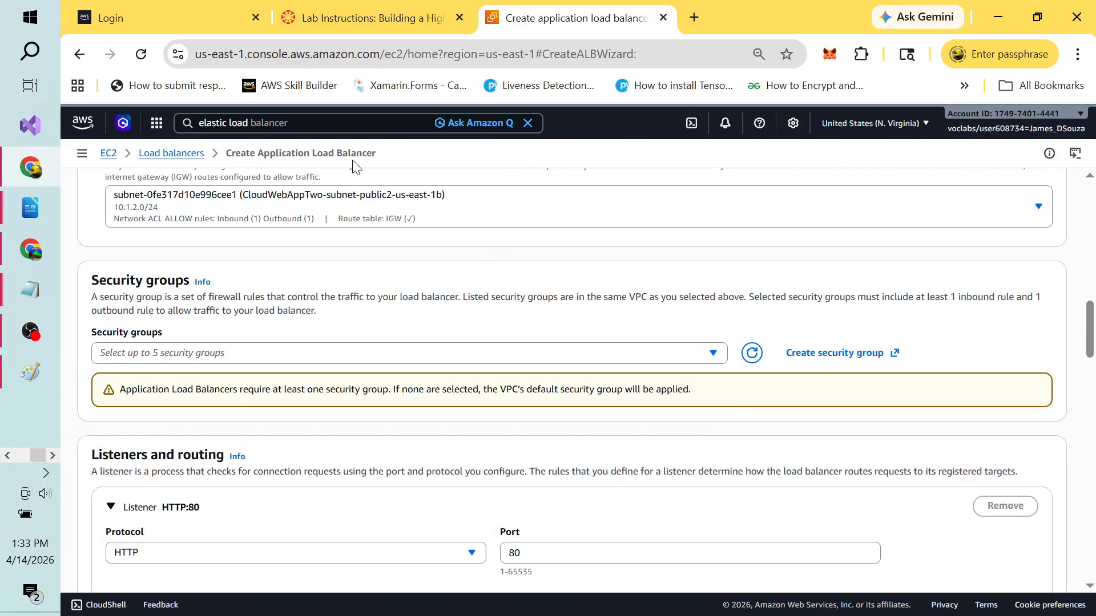
Step: Open EC2 in a new browser tab and select the running instance MyCloudWebApp2
click(316, 127)
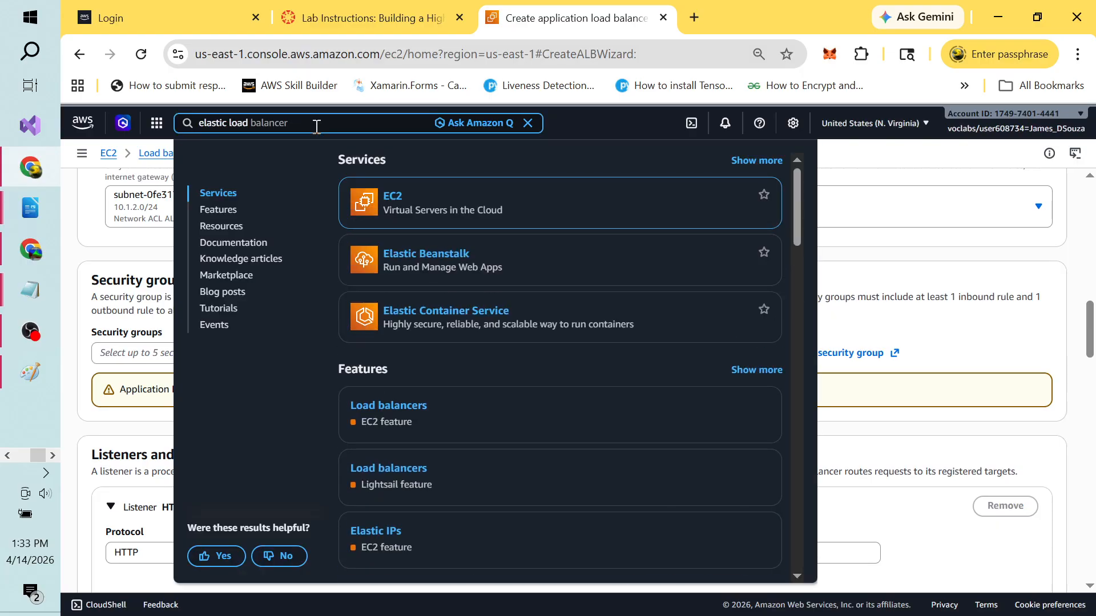
key(BackSpace)
key(BackSpace)
key(BackSpace)
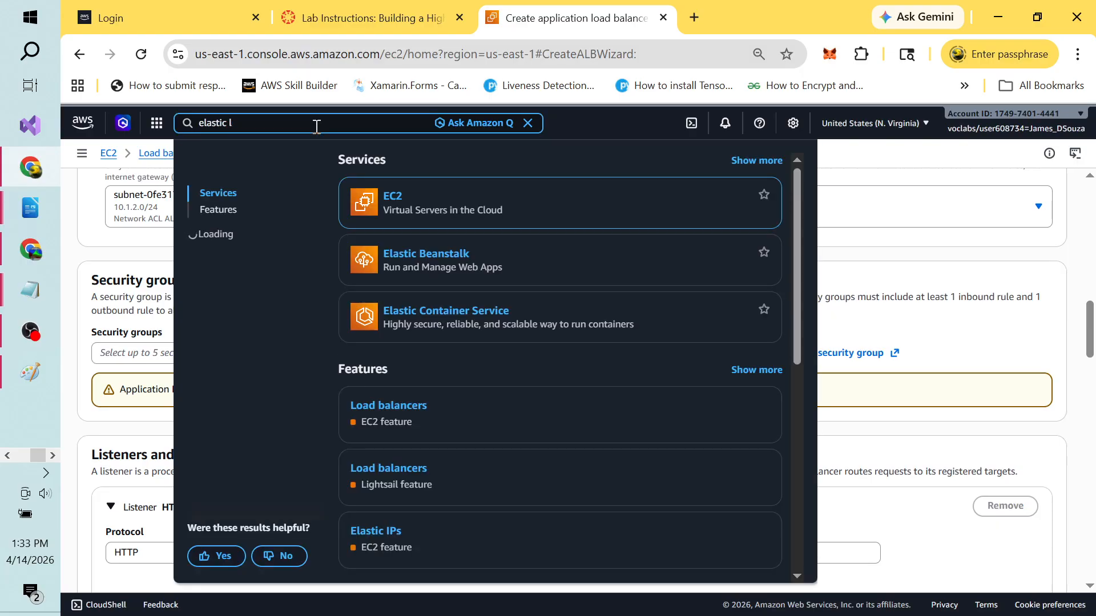
key(ctrl+a)
key(BackSpace)
text(ec2)
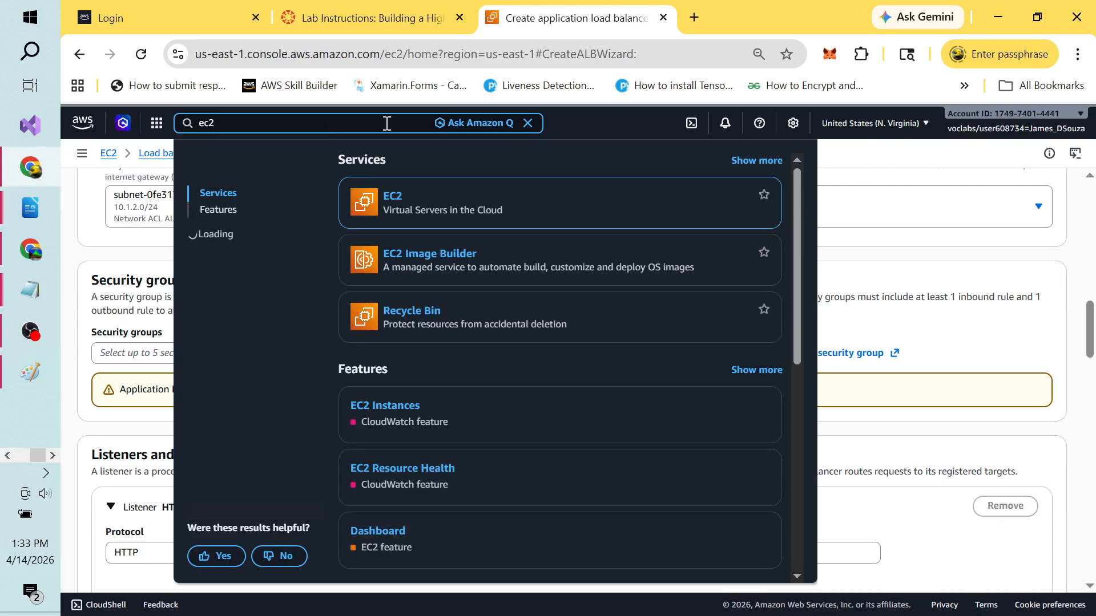
right_click(403, 201)
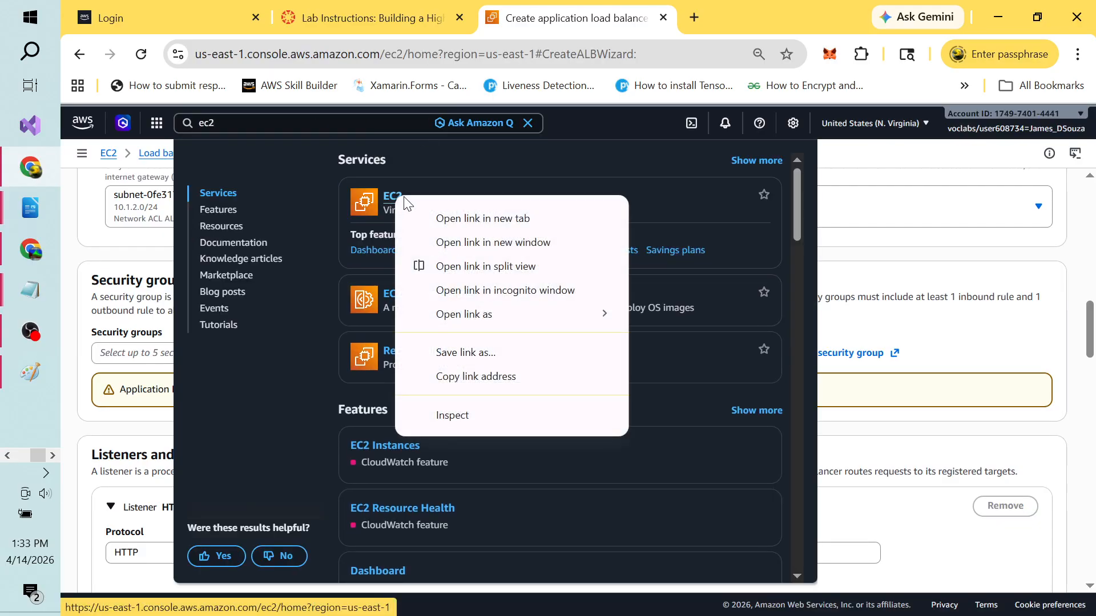
click(444, 220)
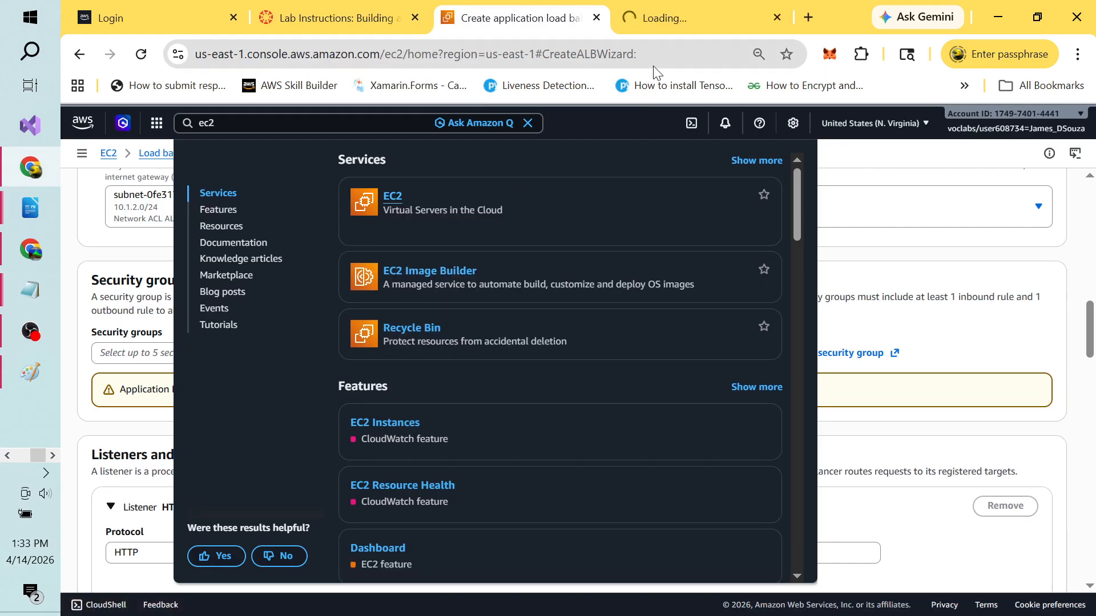
click(694, 21)
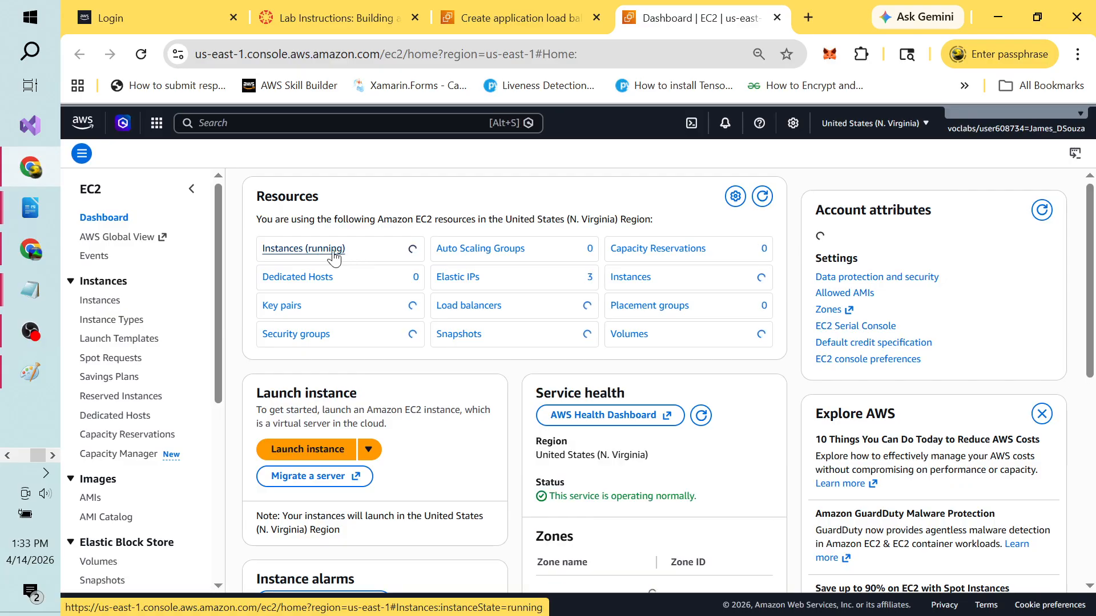
click(345, 251)
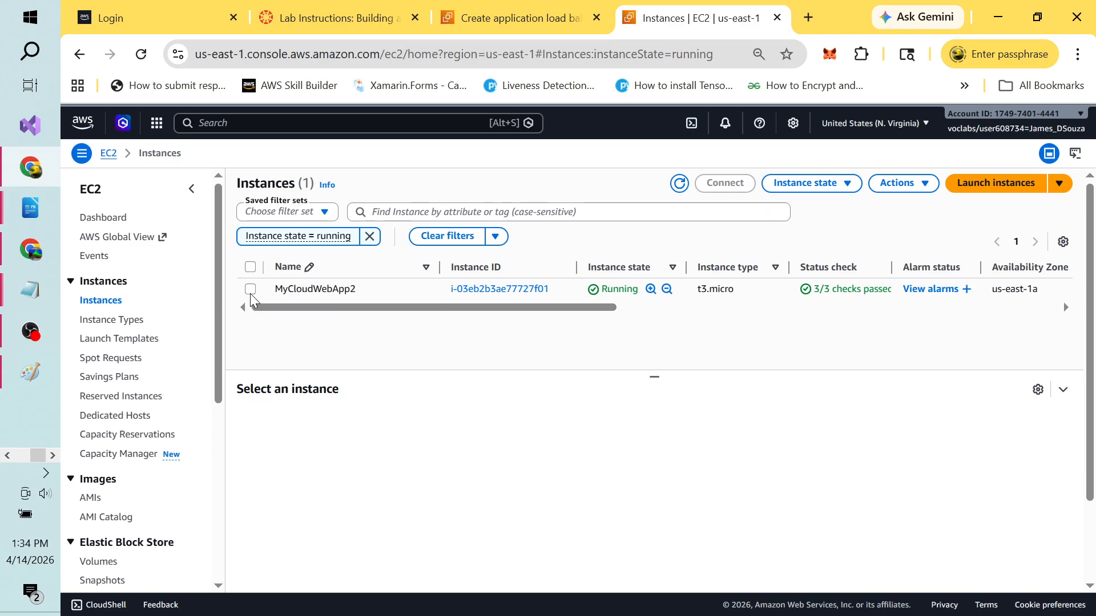
click(250, 290)
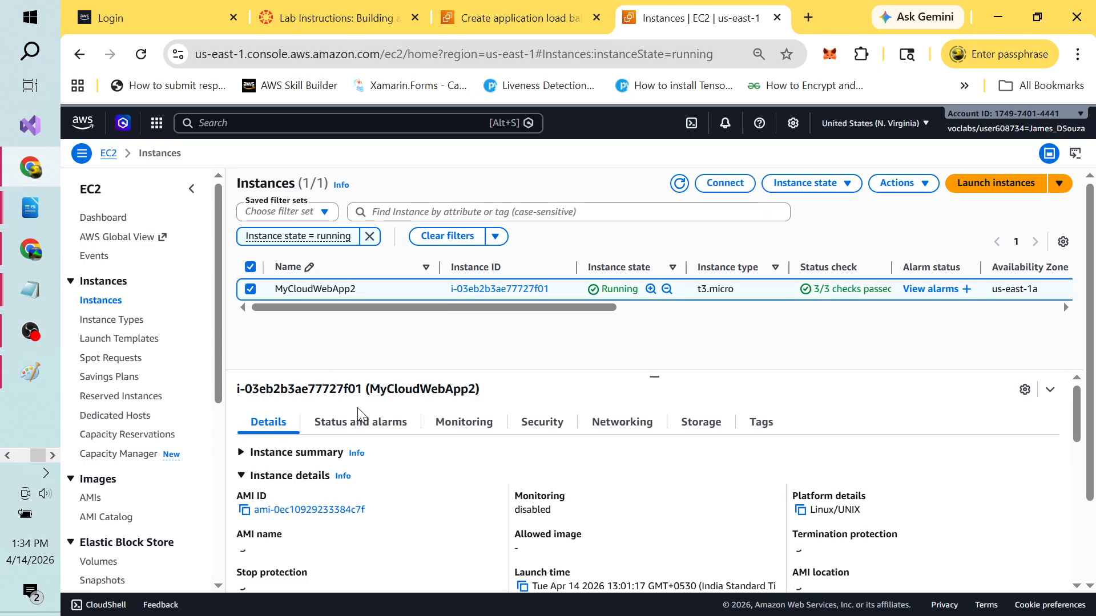
Step: View MyCloudWebApp2's security group sg-05c8f49a3e4f06792 with inbound rules TCP 3000, HTTP 80, SSH 22, ICMP
click(557, 428)
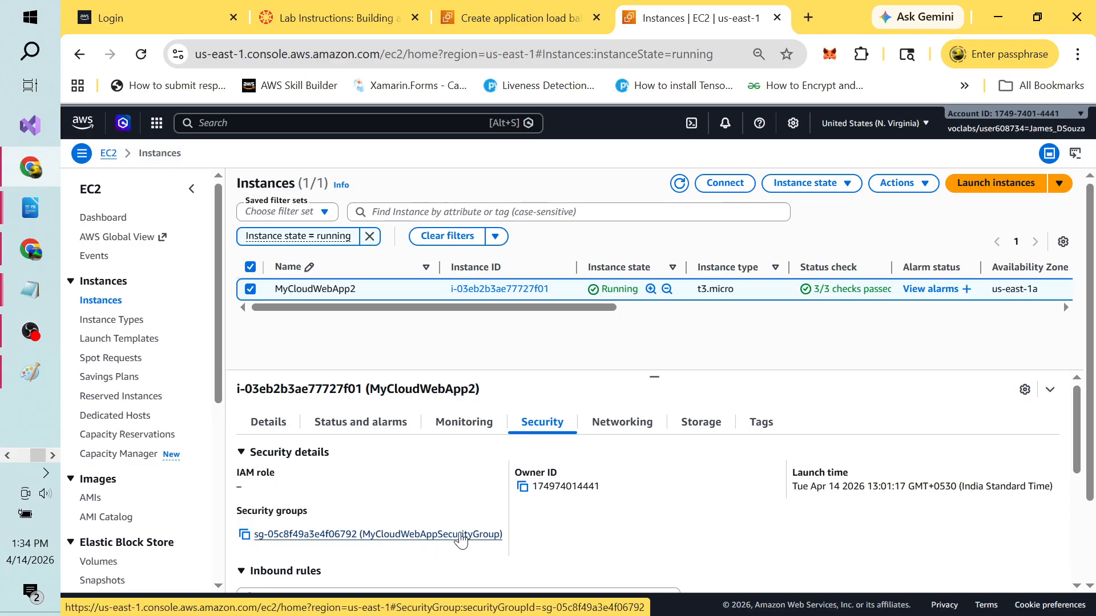
click(423, 535)
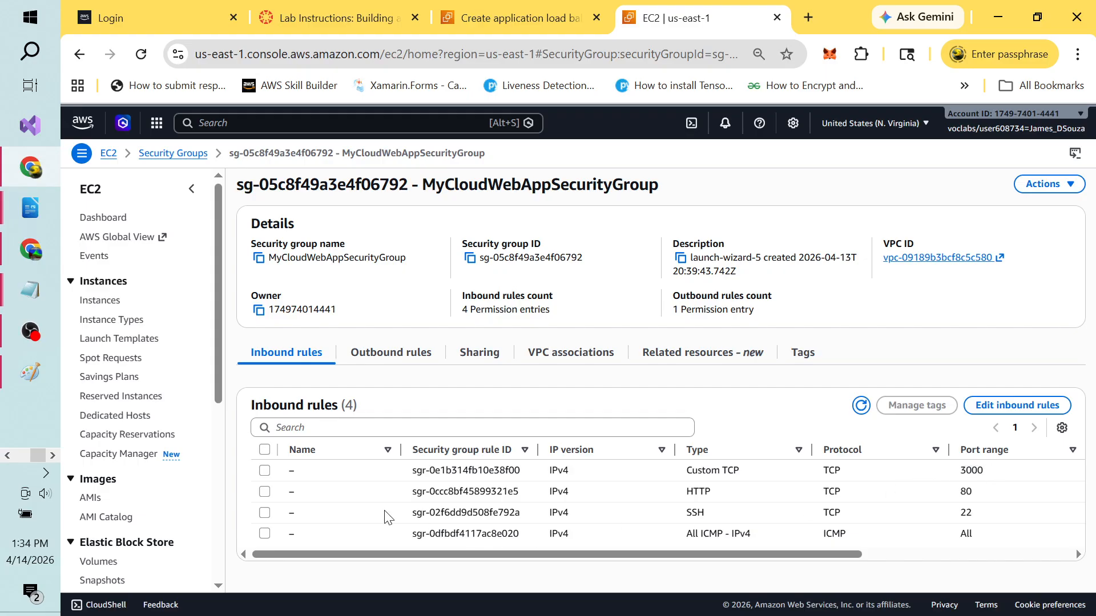
Step: Delete the Custom TCP port 3000 inbound rule from MyCloudWebAppSecurityGroup and save the rules
click(265, 471)
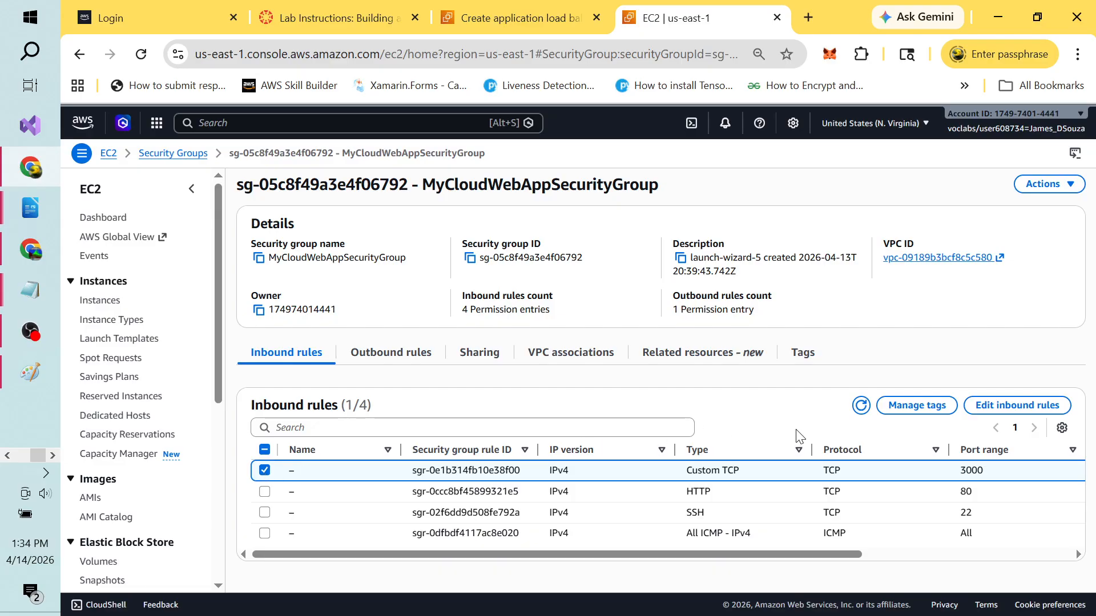
click(1026, 407)
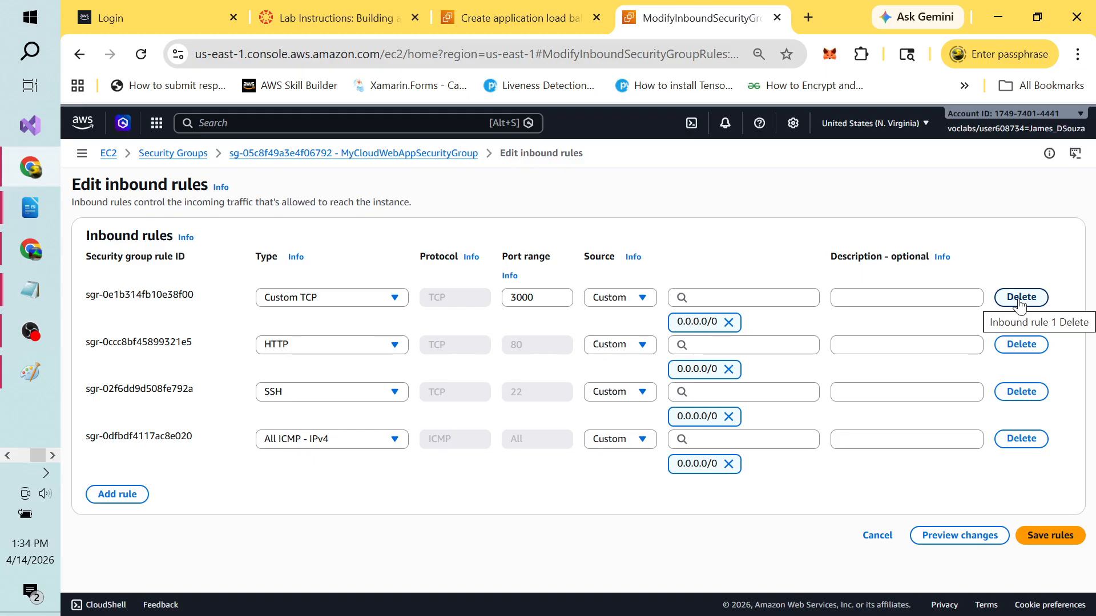
click(1020, 303)
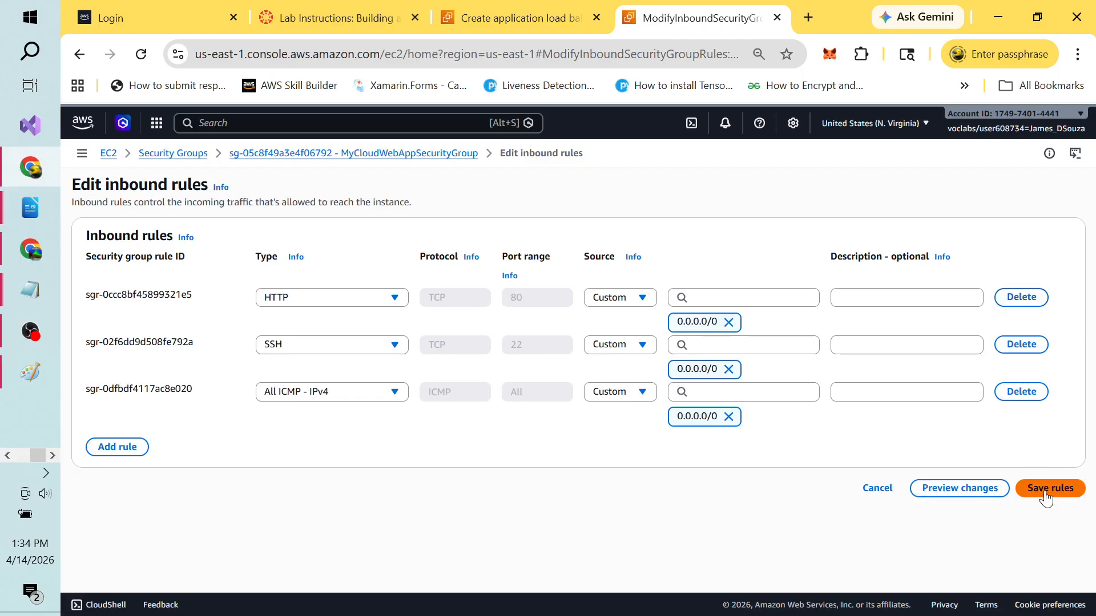
click(1050, 489)
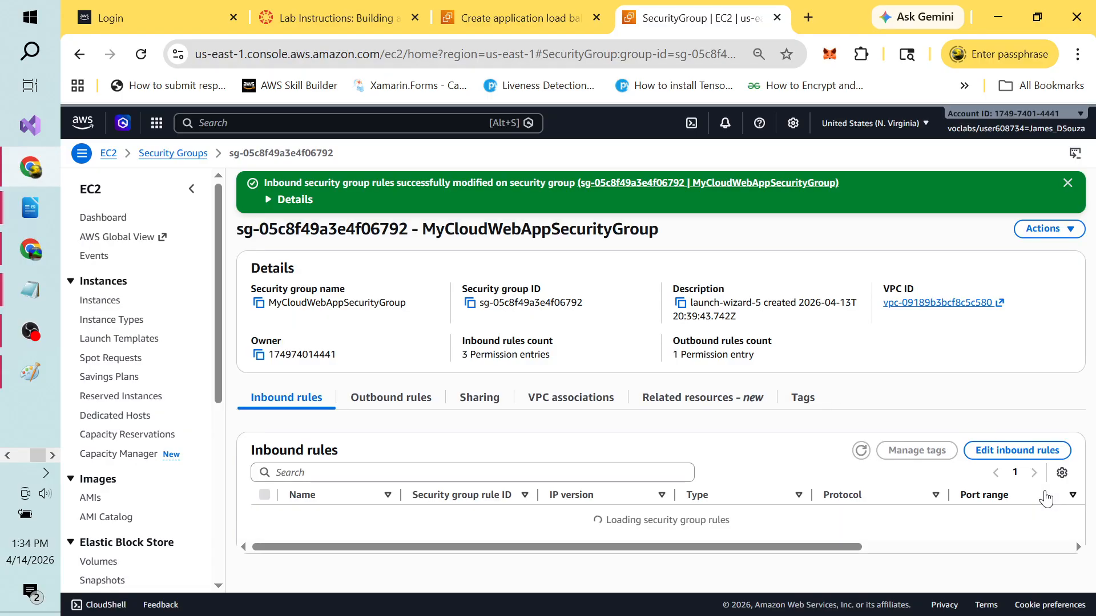
click(543, 18)
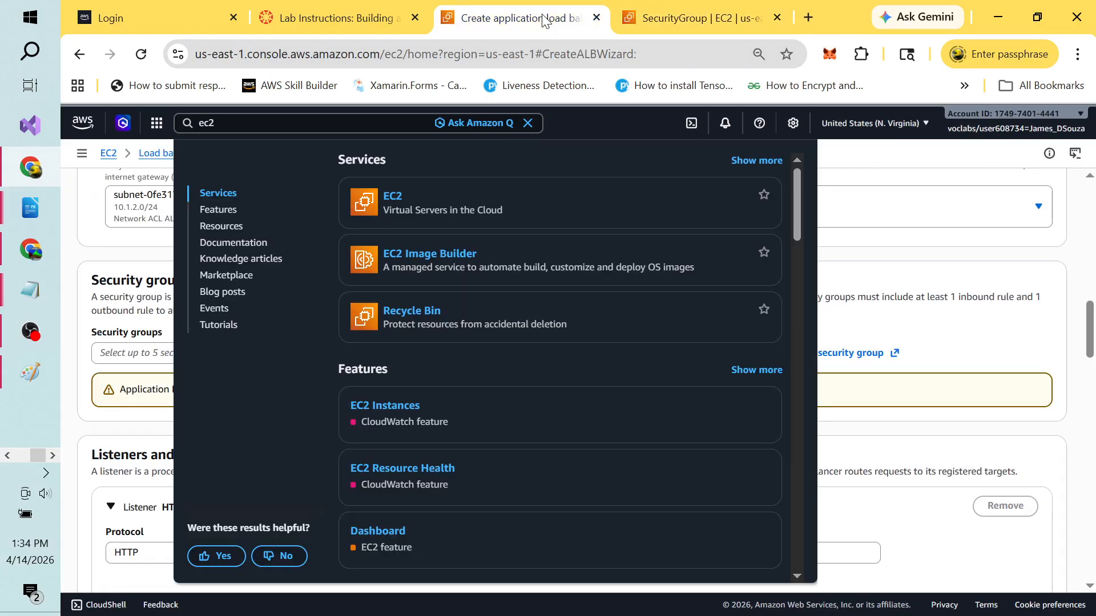
Step: Replace the default security group with MyCloudWebAppSecurityGroup on the load balancer
click(964, 252)
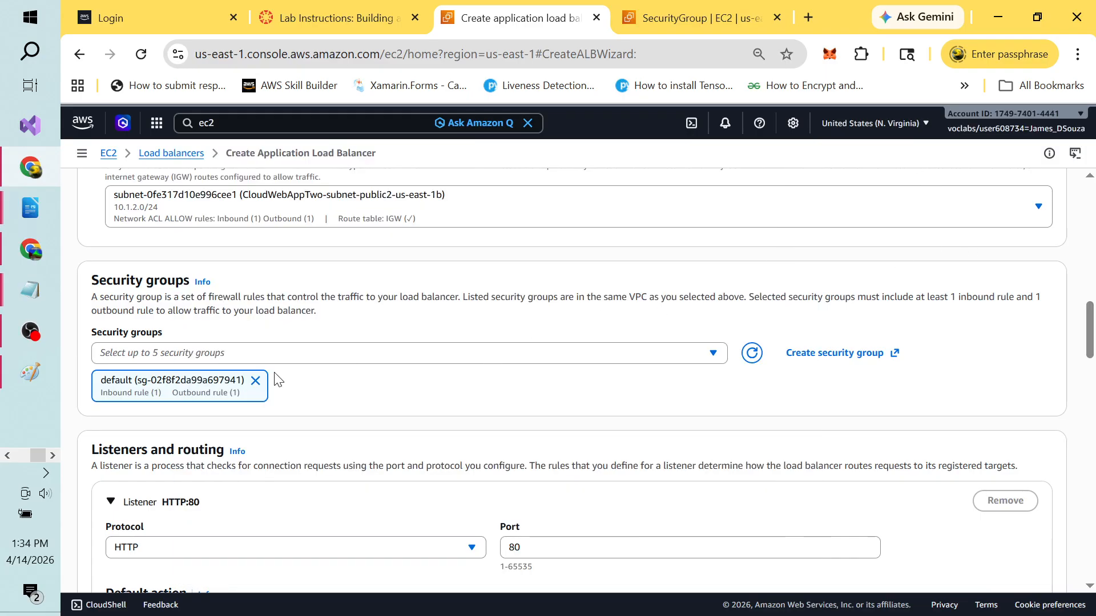
click(255, 381)
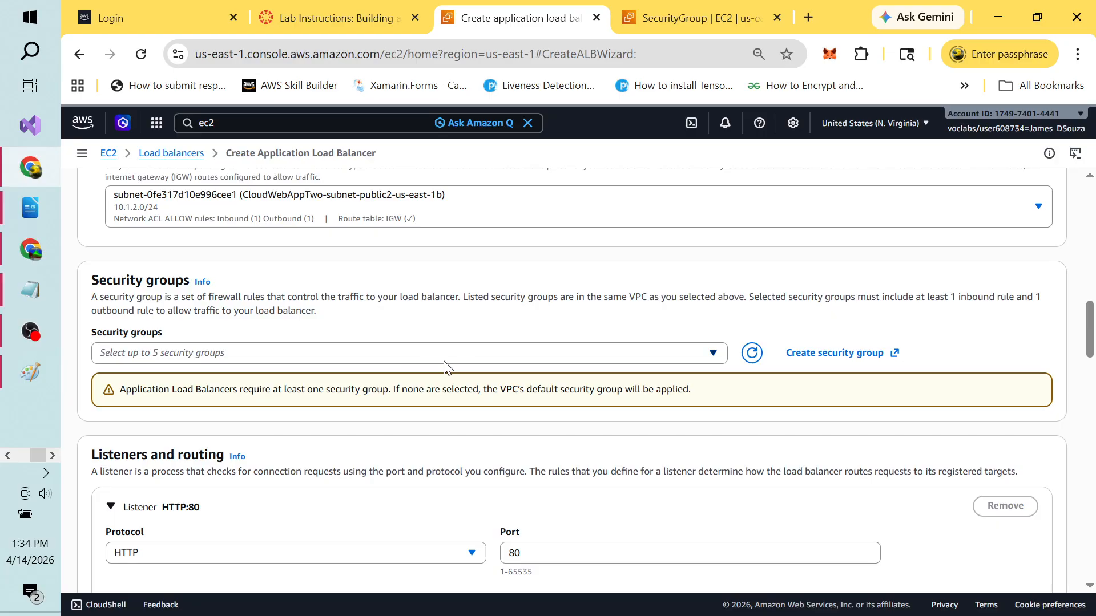
click(713, 354)
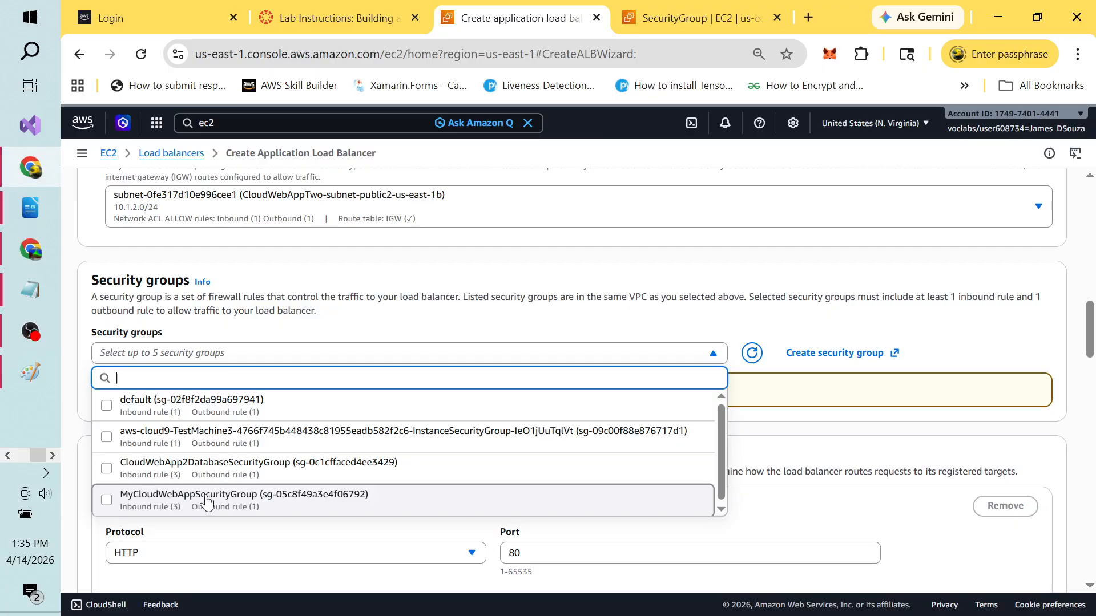
click(104, 504)
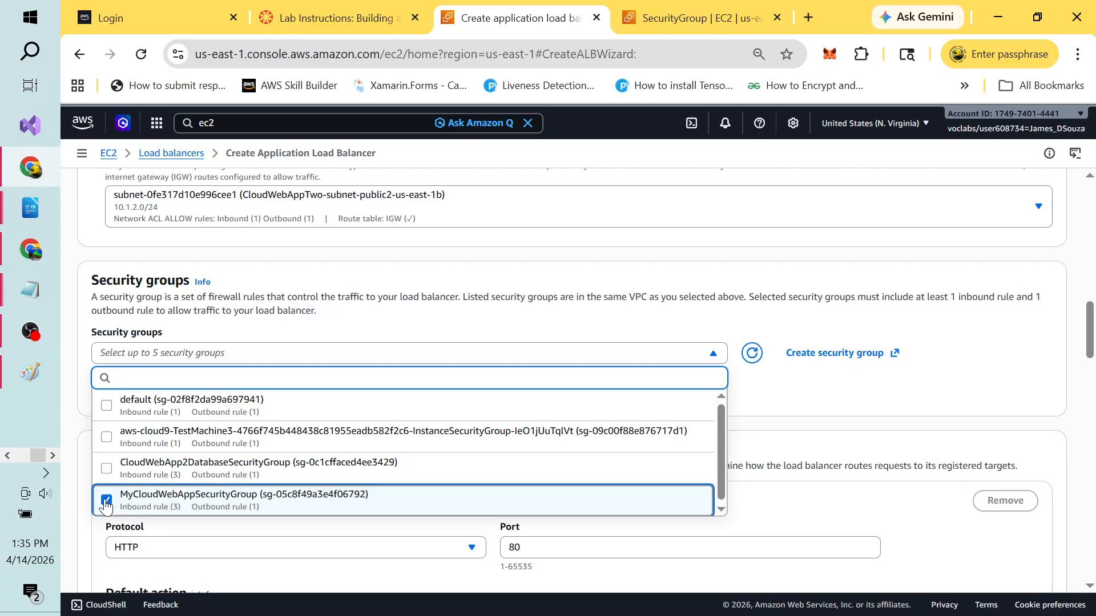
click(849, 401)
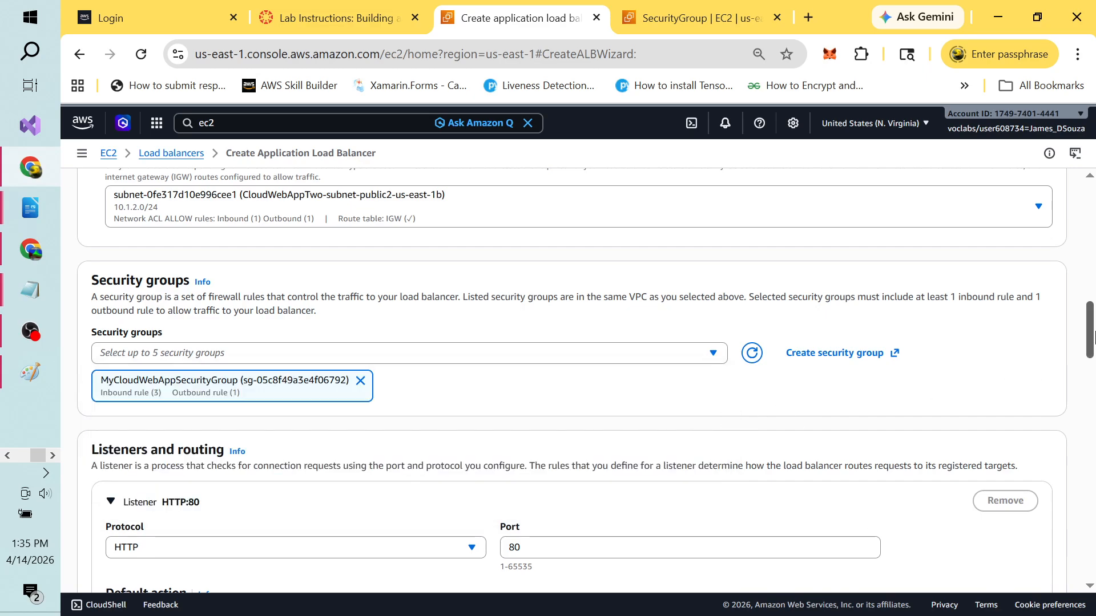
Step: Set the listener's default action to forward to CloudWebApp2TargetGroup
drag(1090, 334, 1090, 374)
scroll(420, 384, down, 1)
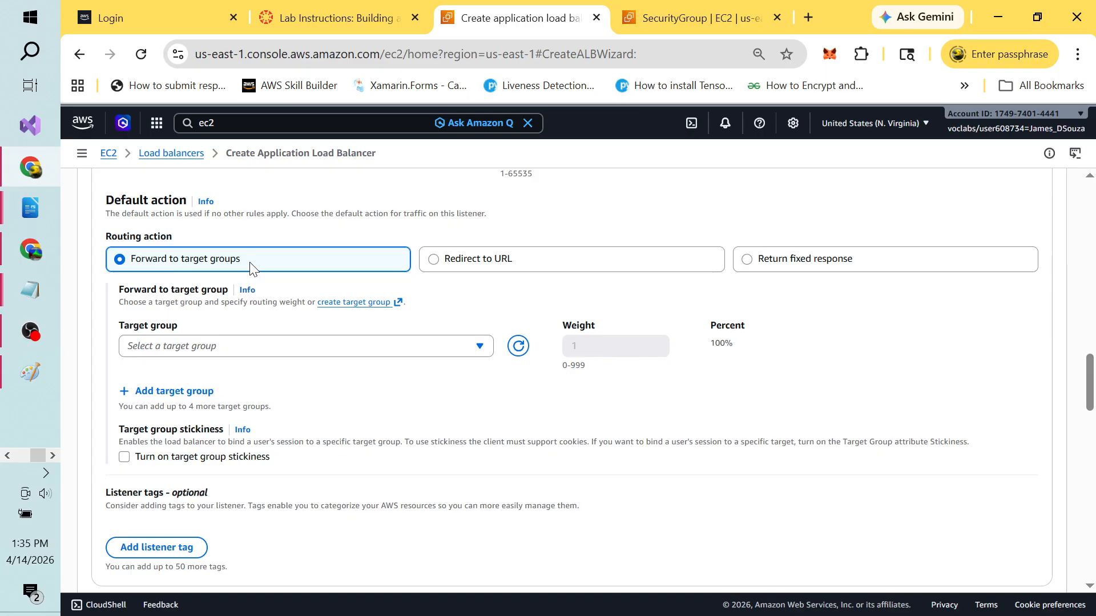
click(477, 347)
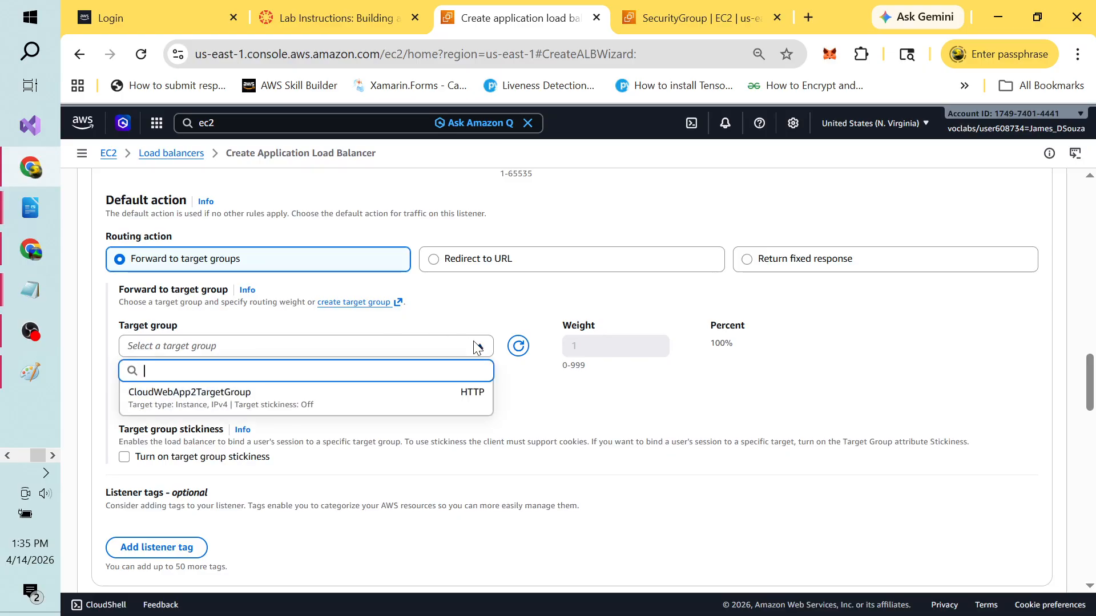
click(228, 405)
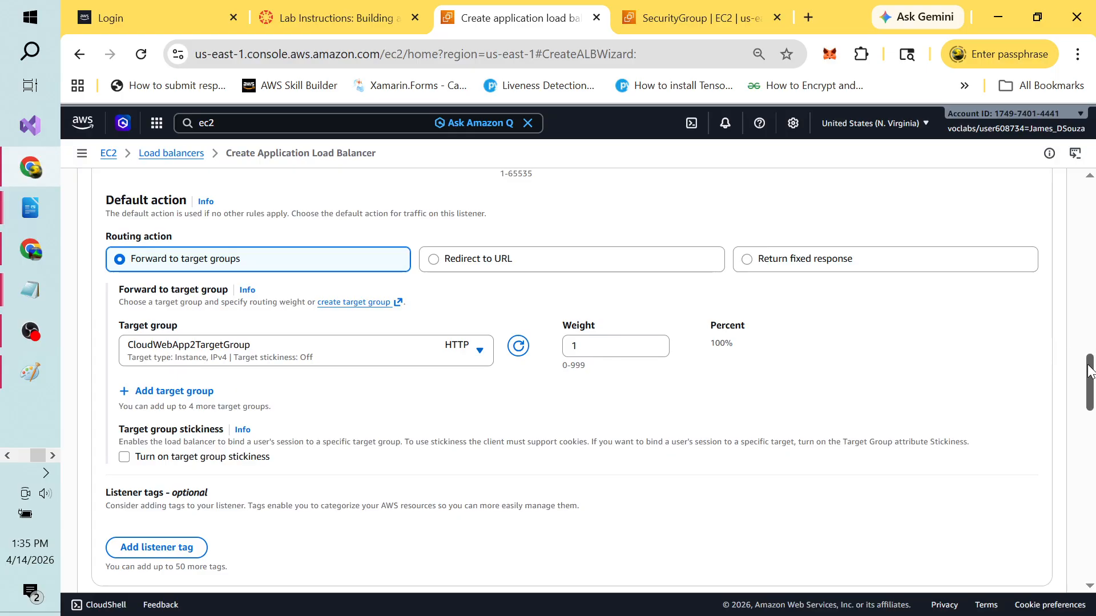
drag(1090, 371, 1090, 396)
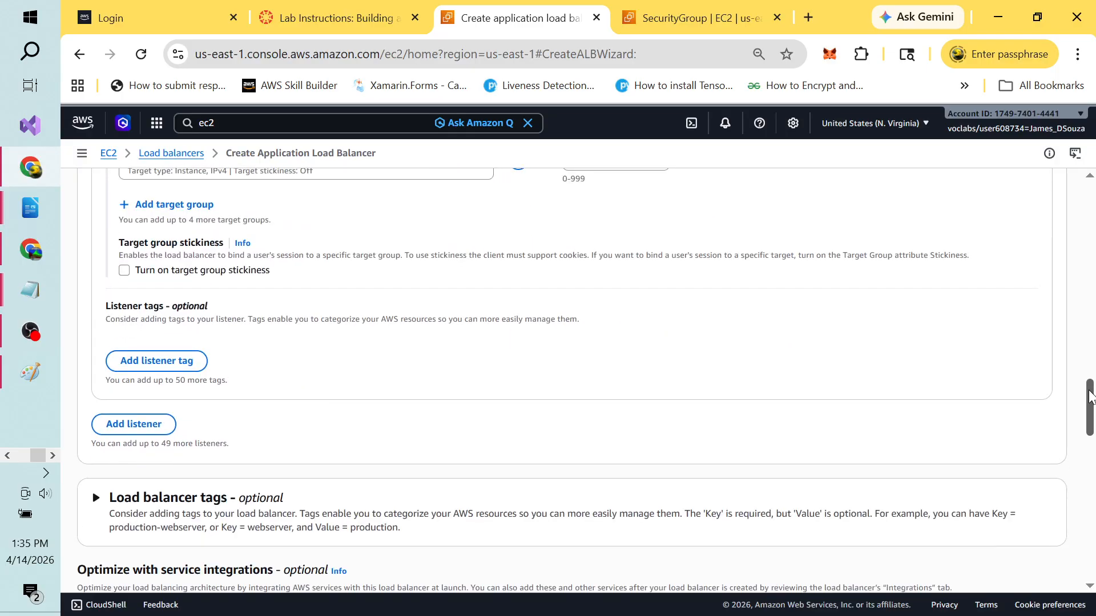
click(349, 20)
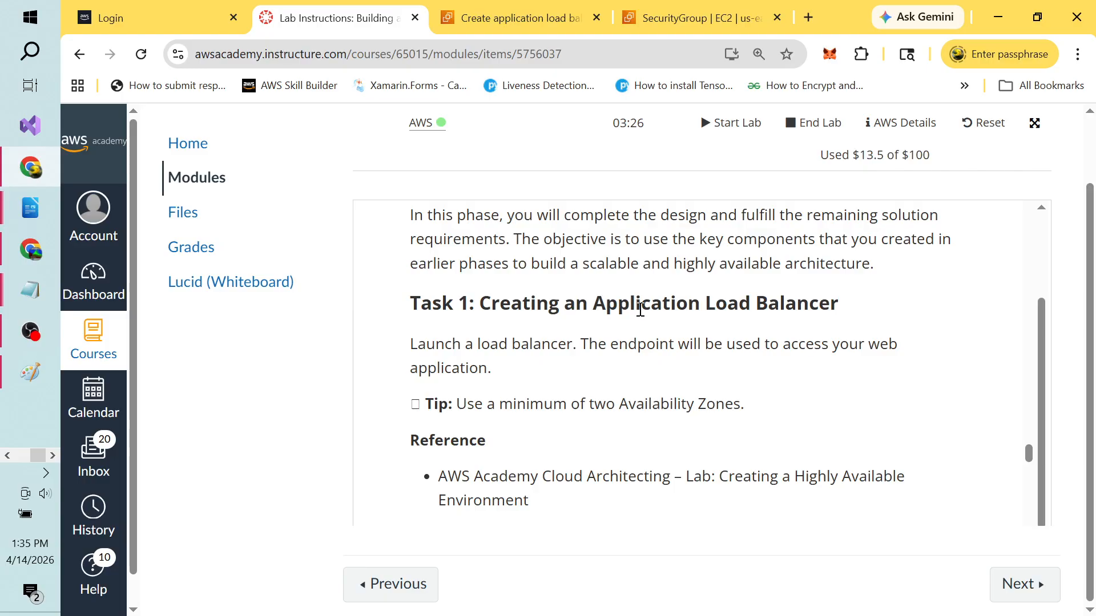
key(alt+Tab)
key(alt+Tab)
key(alt+Tab)
key(alt+Tab)
key(alt+Tab)
key(alt+Tab)
key(alt+Tab)
key(alt+Tab)
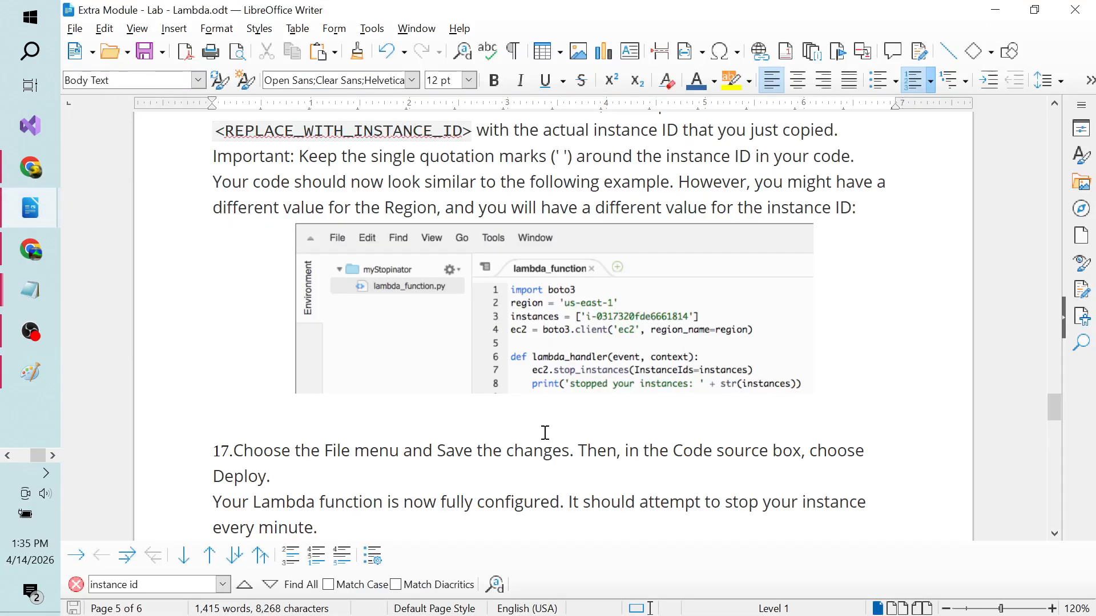
Step: Bring up the lab PDF in Firefox at page 5, load balancer steps 15–16
key(alt+Tab)
key(alt+Tab)
key(alt+Tab)
key(alt+Tab)
key(alt+Tab)
key(alt+Tab)
key(alt+Tab)
key(alt+Tab)
key(alt+Tab)
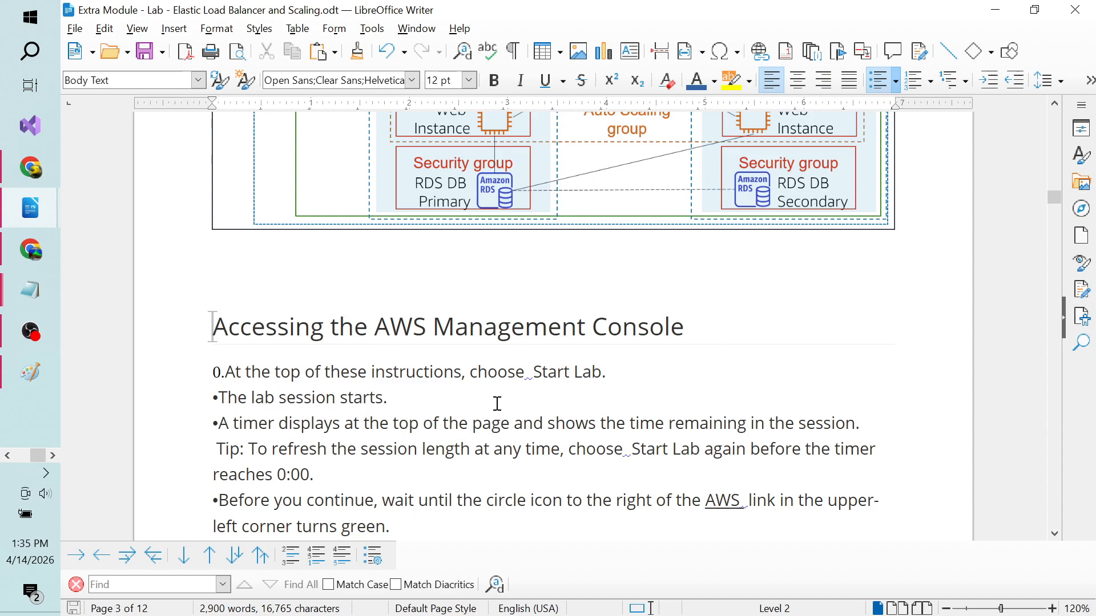
click(461, 410)
key(alt+Tab)
key(alt+Tab)
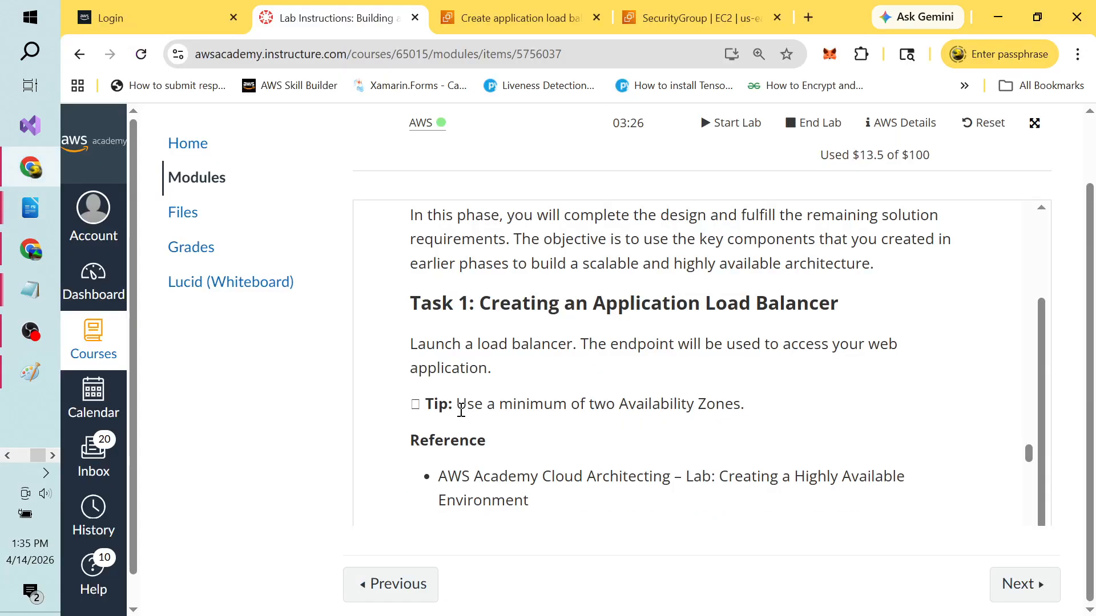
key(alt+Tab)
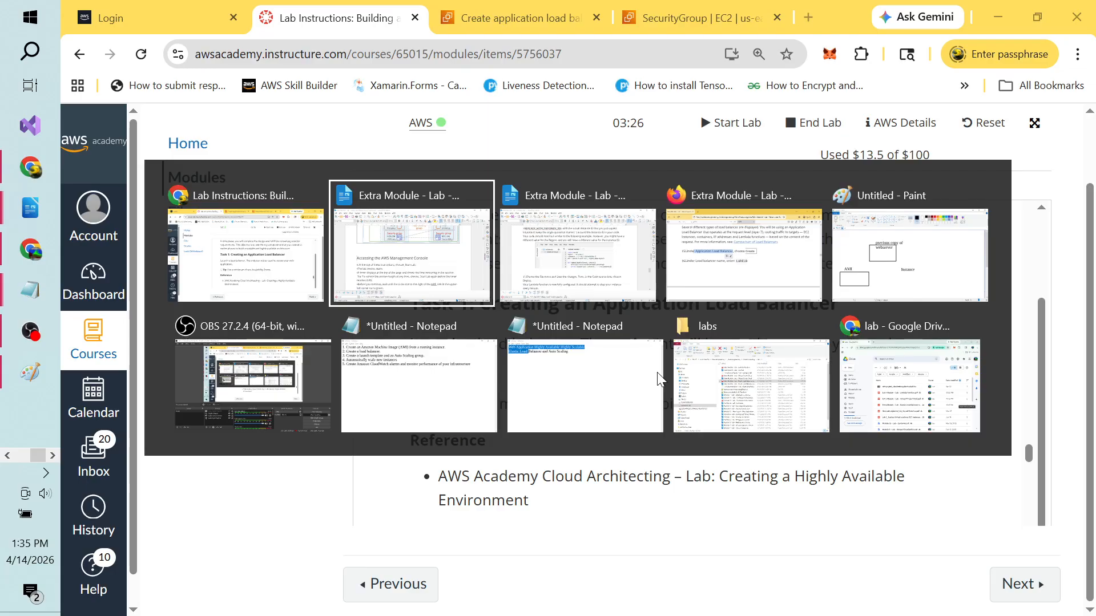
key(alt+Tab)
key(alt+Tab)
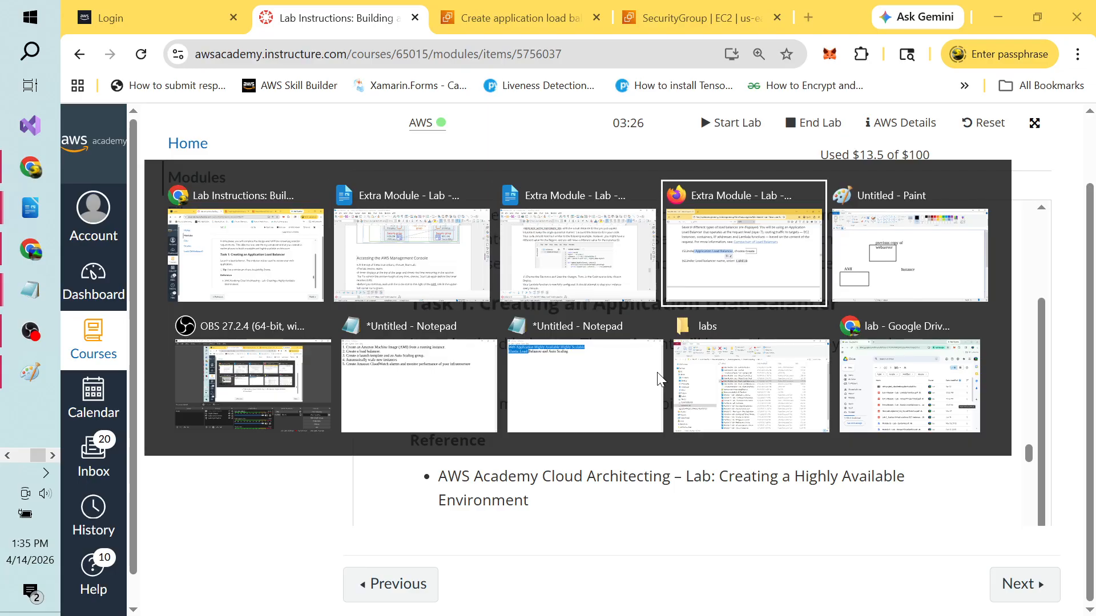
click(523, 350)
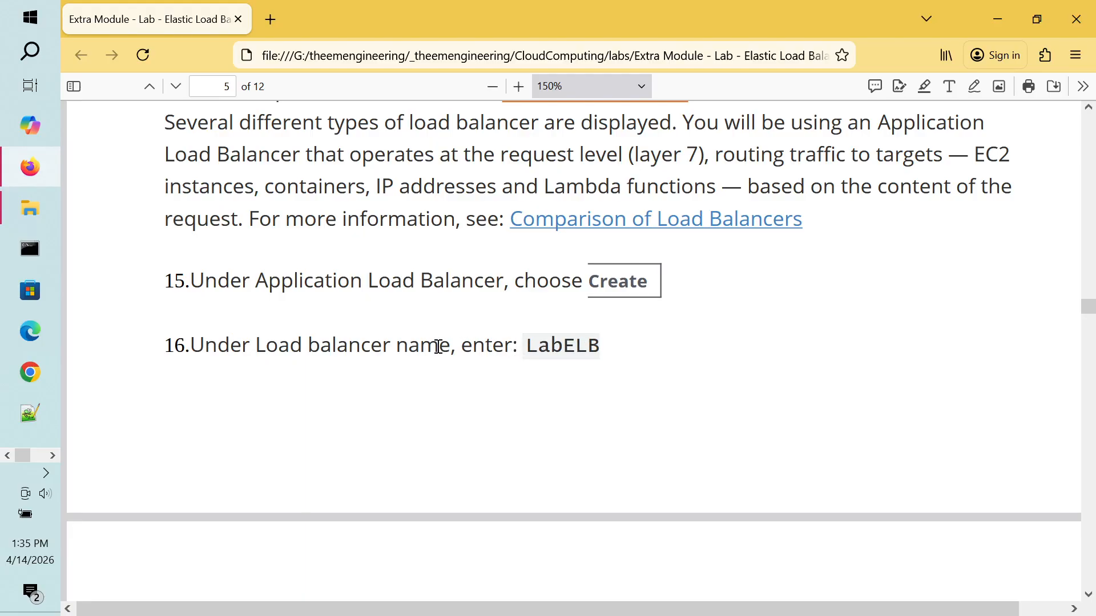
Step: Read the PDF through steps 16–20, noting LabGroup and port 80 in step 19
scroll(432, 346, down, 6)
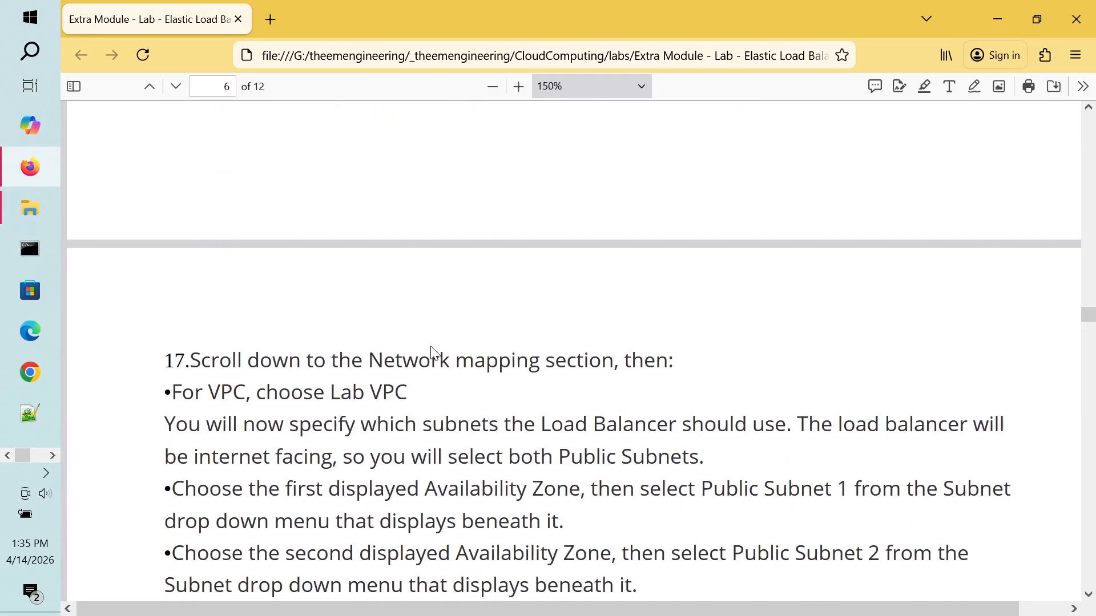
scroll(432, 347, down, 3)
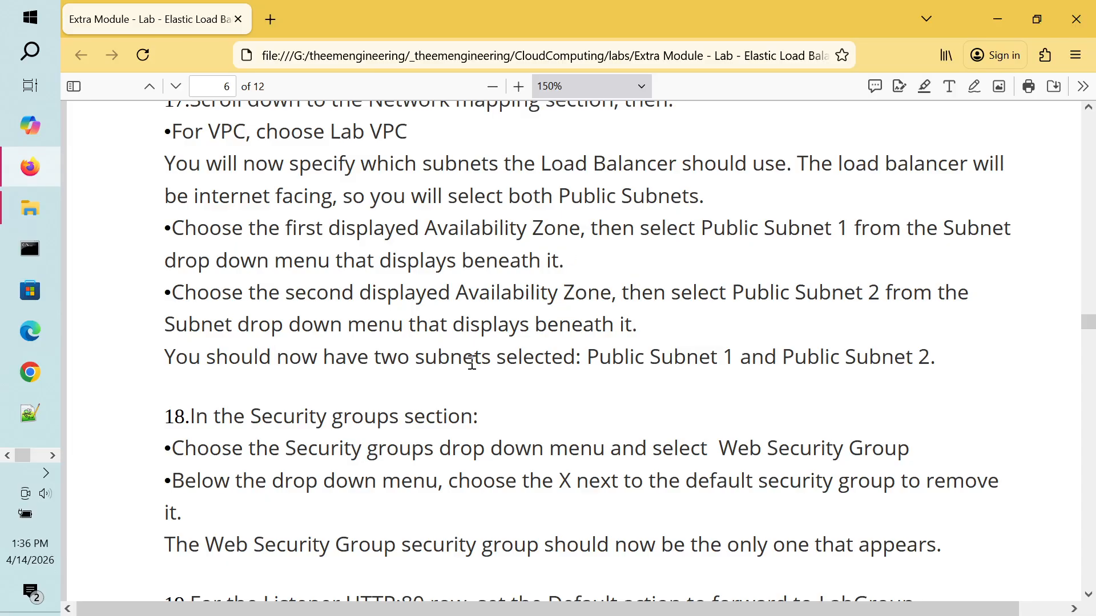
scroll(472, 363, down, 5)
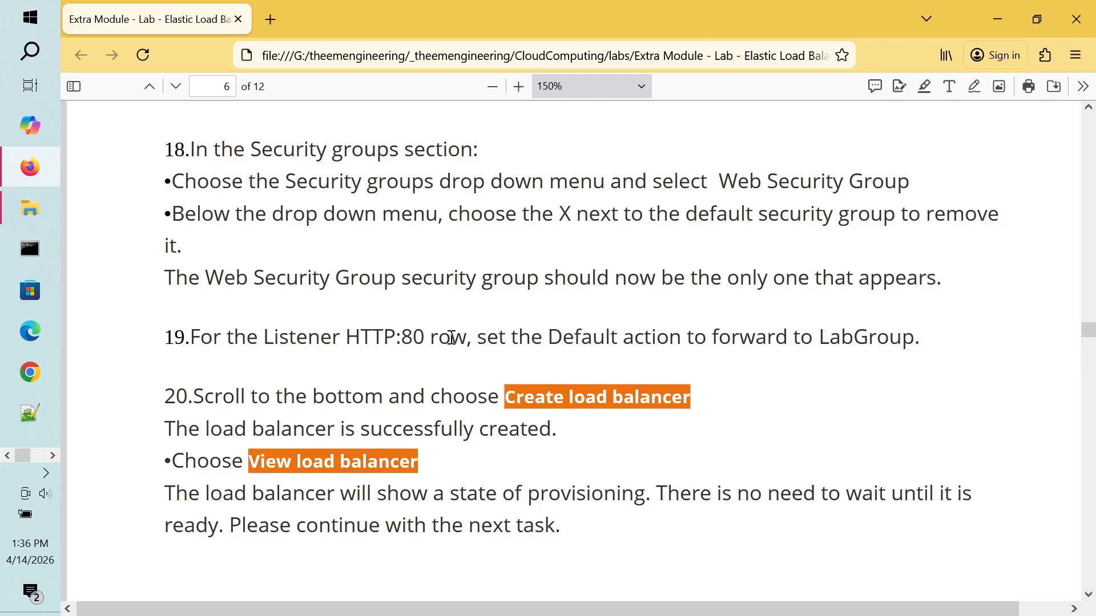
double_click(904, 338)
double_click(427, 338)
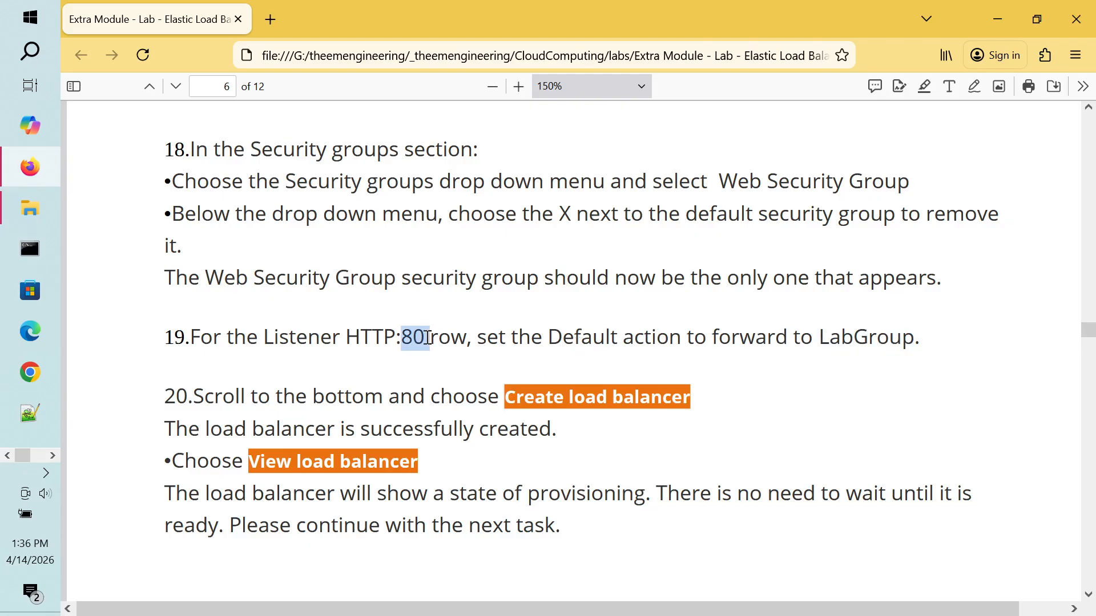
click(315, 340)
Step: Return to the Create Application Load Balancer wizard in Chrome
key(alt+Tab)
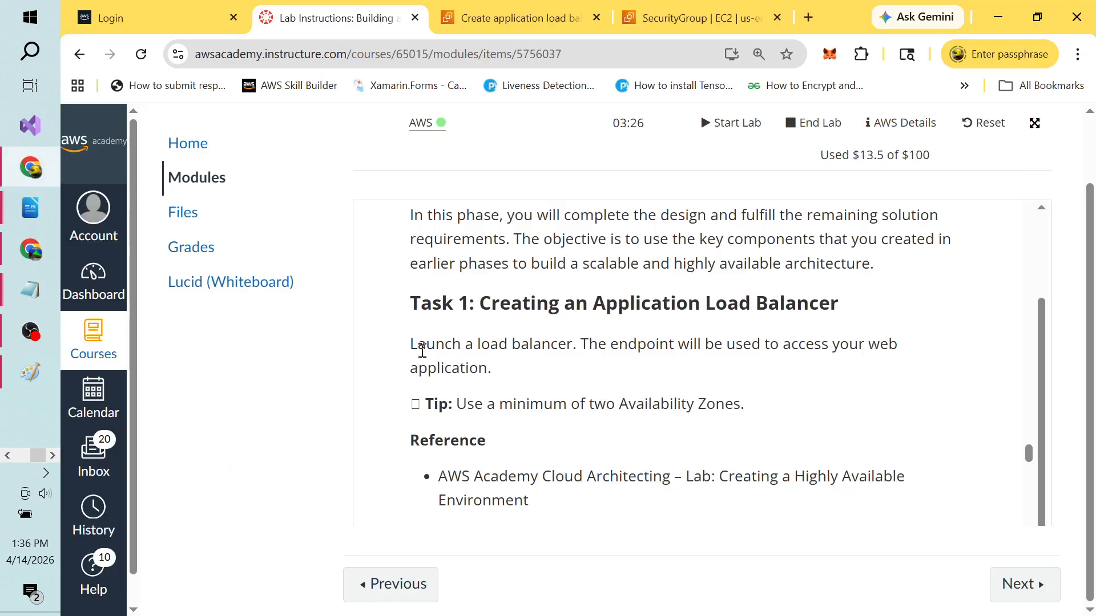
key(alt+Tab)
key(Tab)
key(Tab)
key(Tab)
key(Tab)
key(Tab)
key(Tab)
key(Tab)
key(Tab)
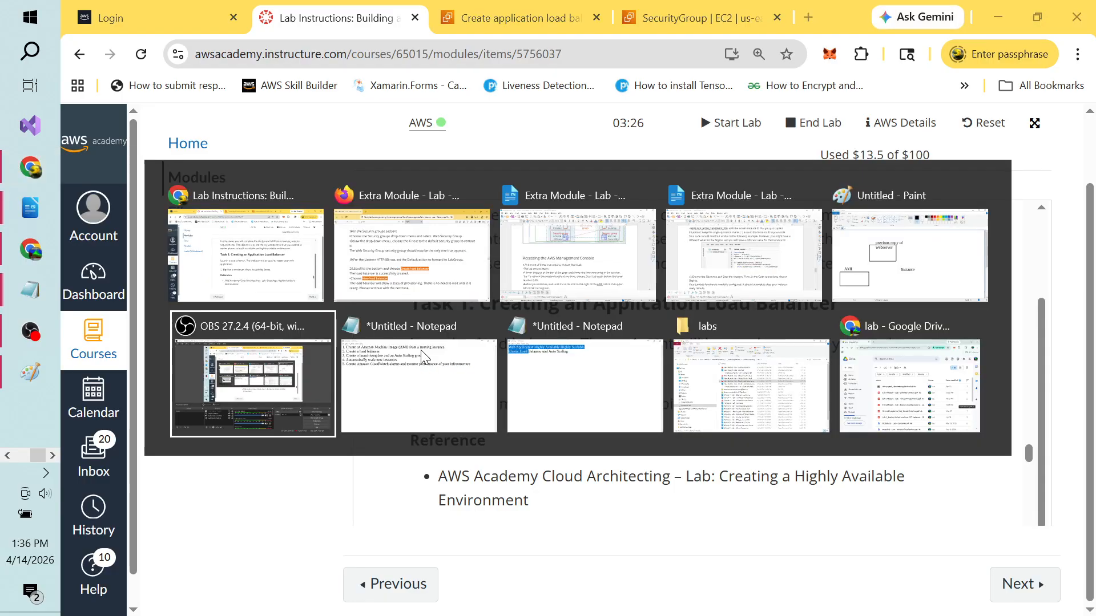
key(alt+Tab)
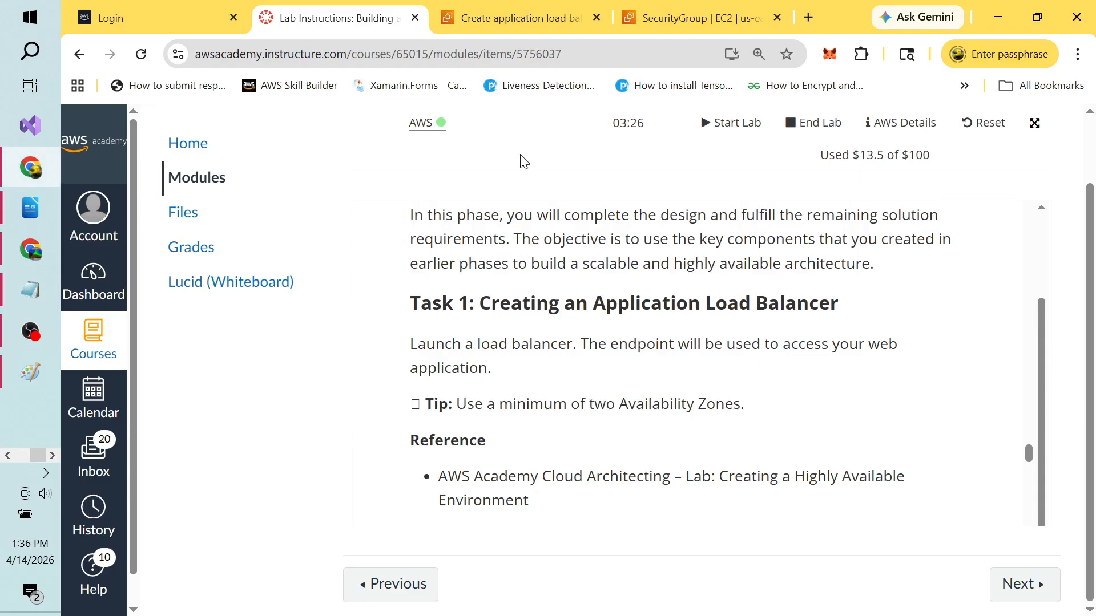
click(512, 27)
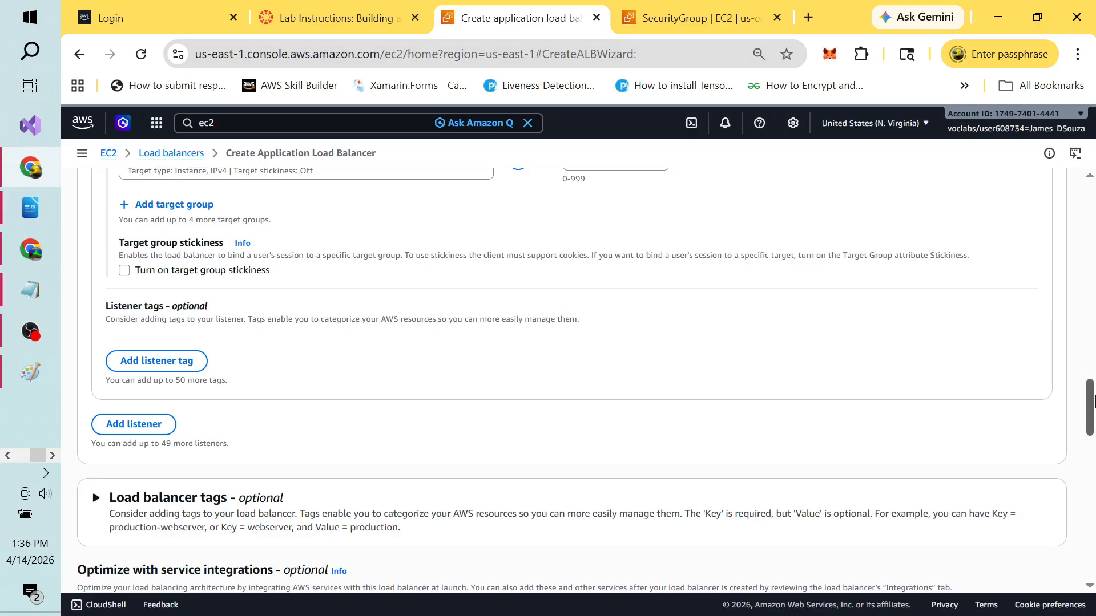
drag(1091, 408, 1088, 360)
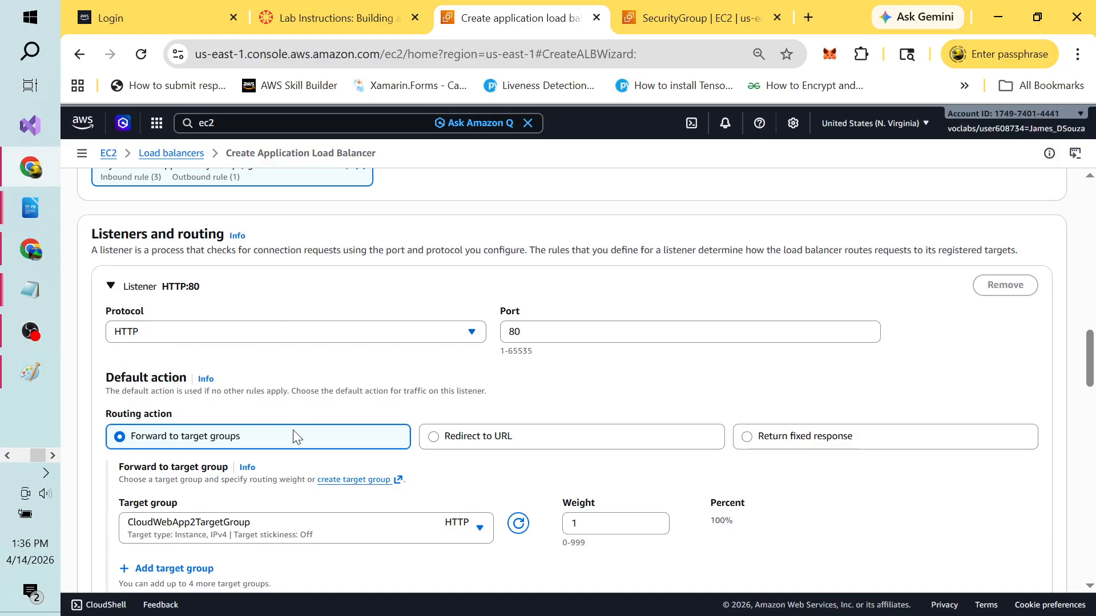
drag(1090, 328, 1093, 465)
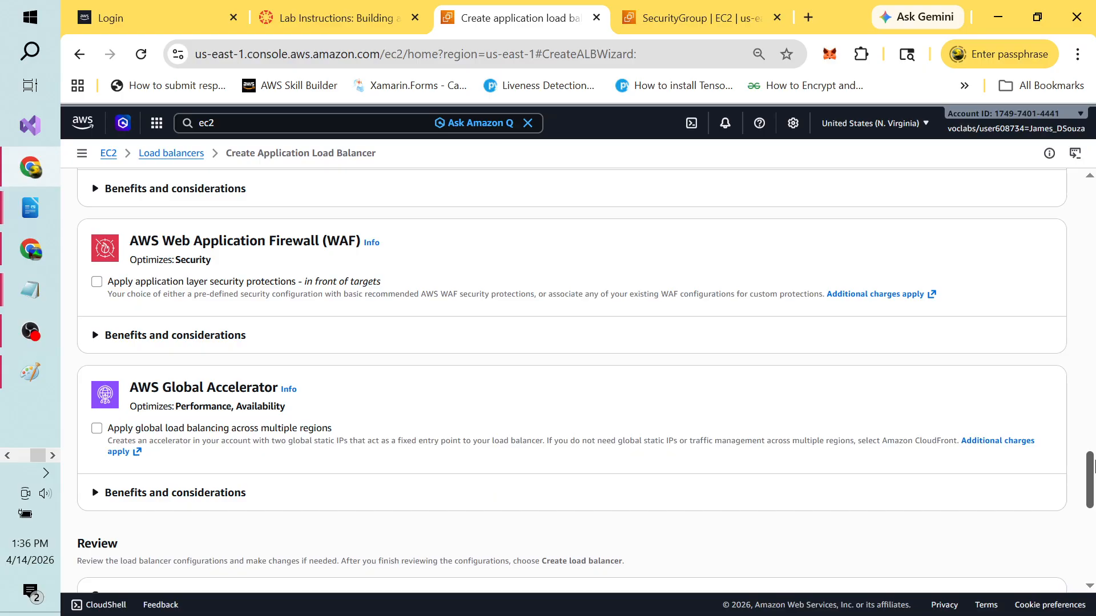
click(357, 18)
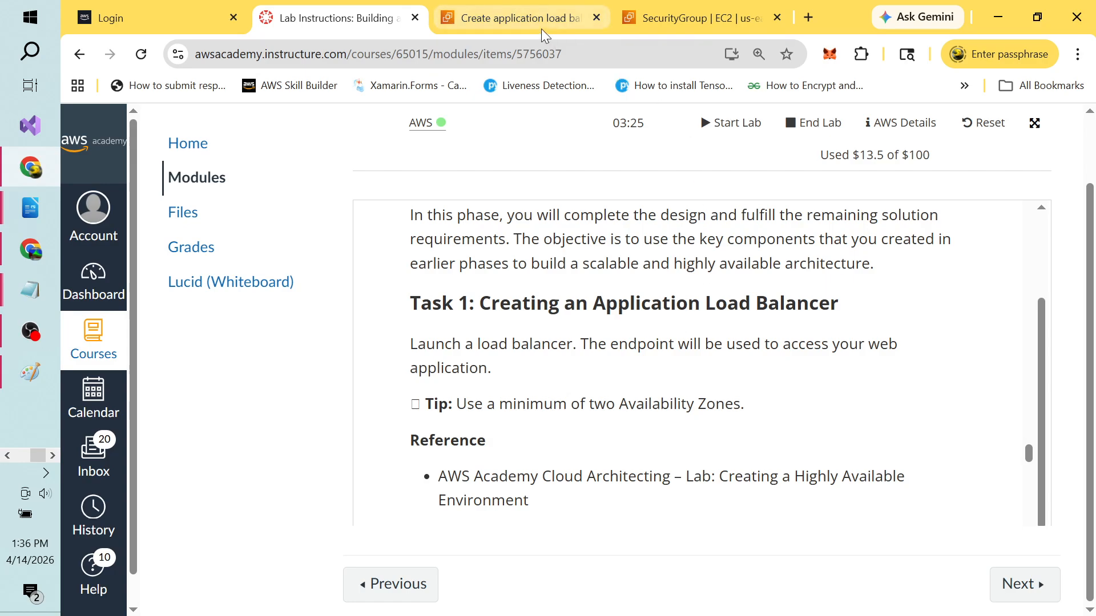
click(688, 25)
click(550, 17)
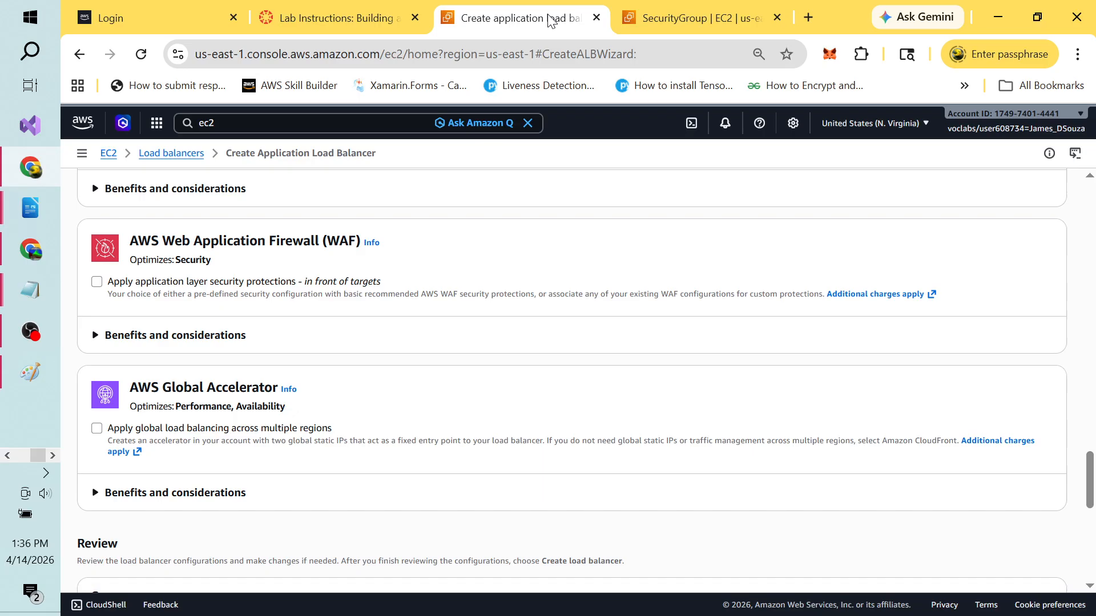
key(alt+Tab)
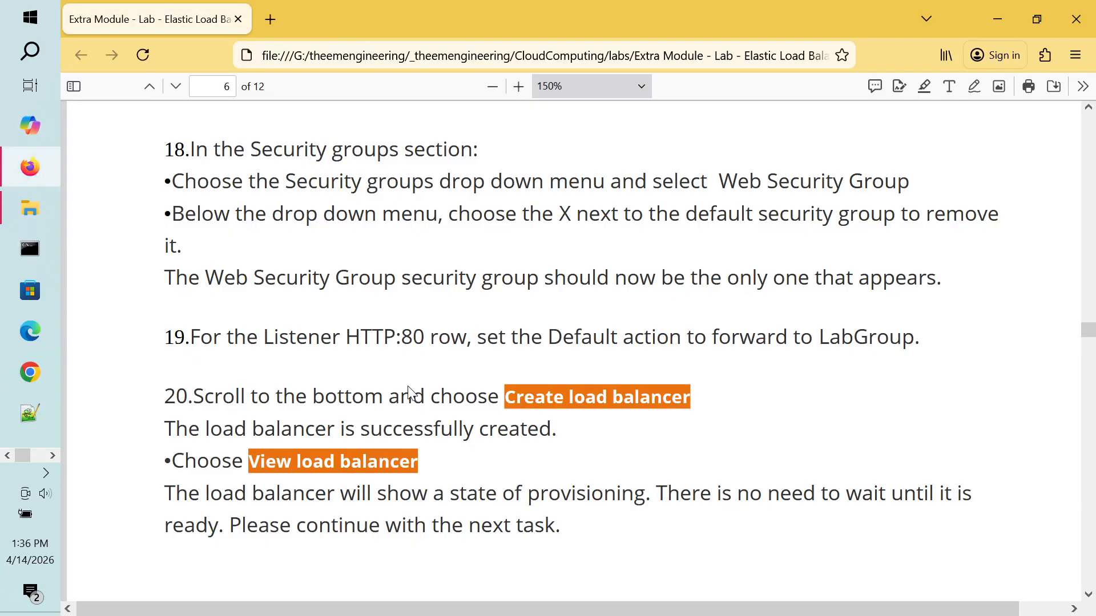
scroll(409, 387, down, 2)
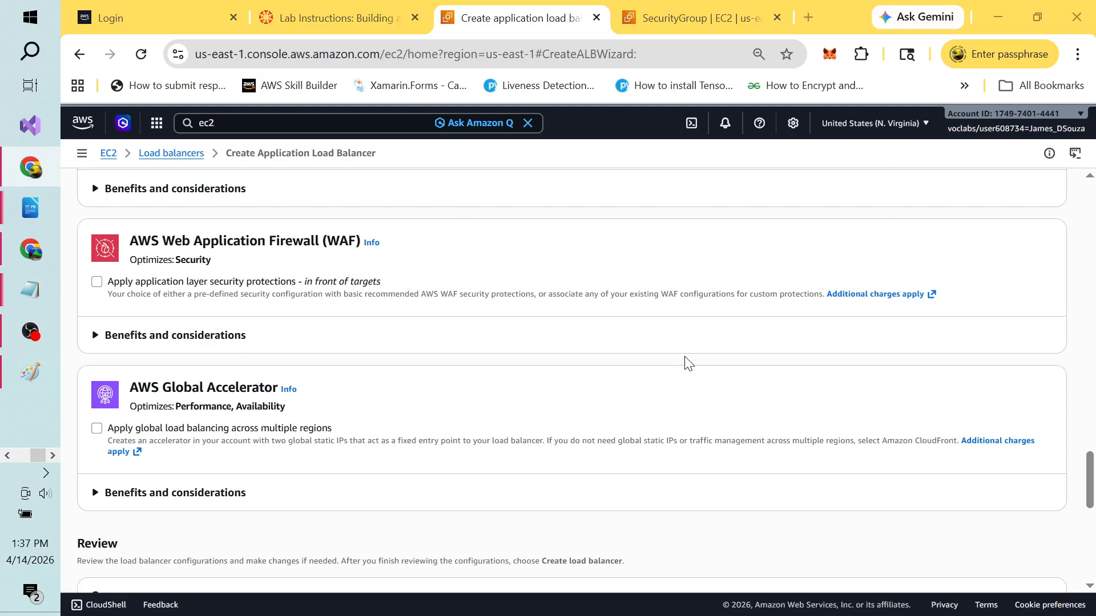
Step: Scroll to the bottom of the wizard and attempt to create the load balancer
key(alt+Tab)
key(alt+Tab)
key(alt+Tab)
key(alt+Tab)
key(alt+Tab)
key(alt+Tab)
key(alt+Tab)
key(alt+Tab)
key(alt+Tab)
key(alt+Tab)
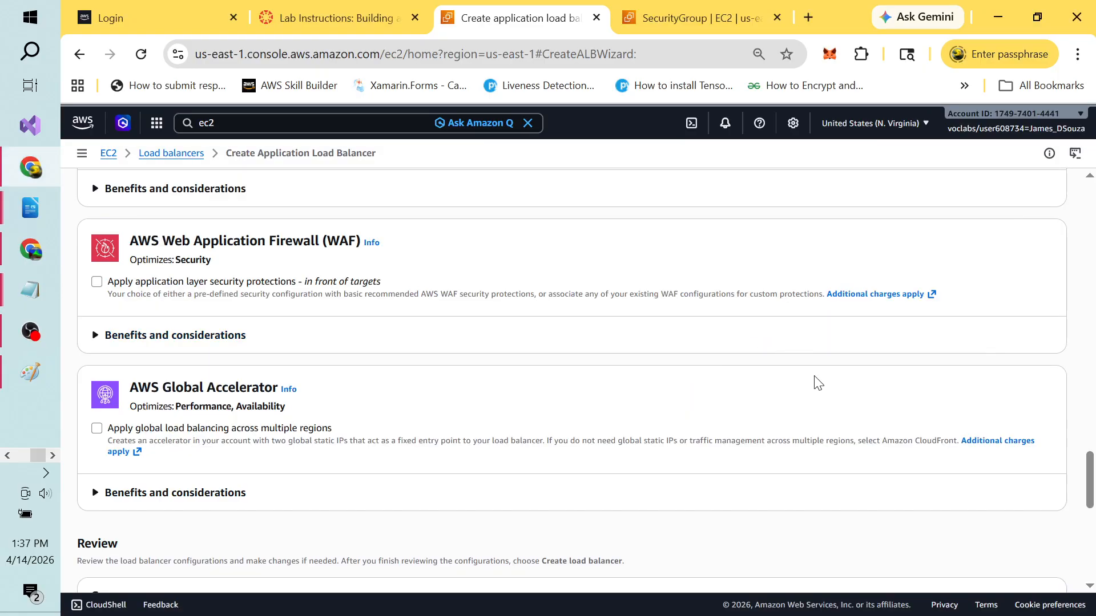
drag(1091, 477, 1092, 567)
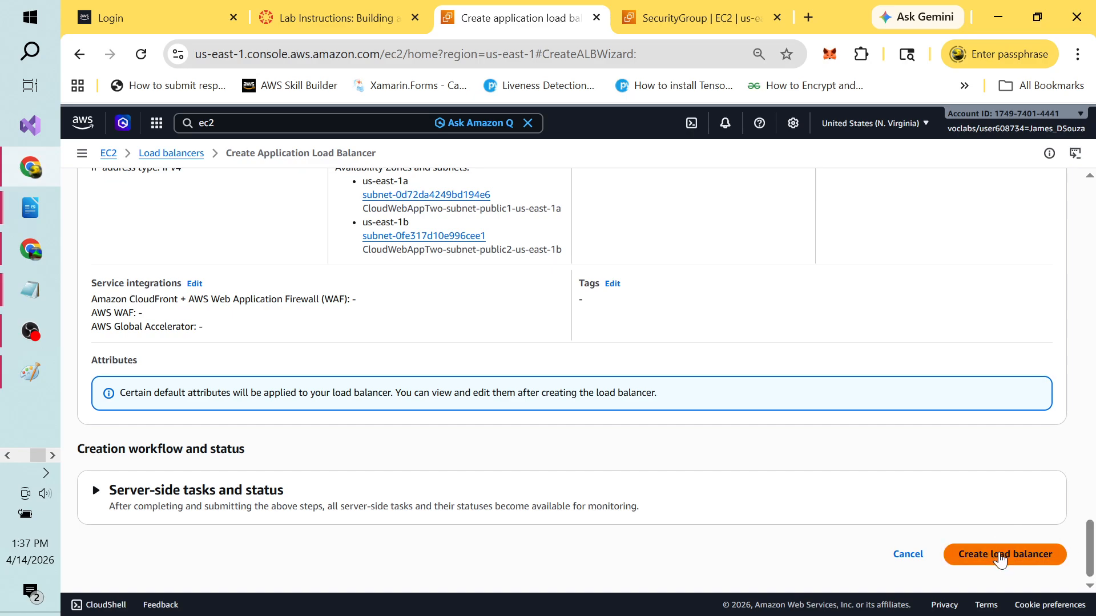
click(994, 559)
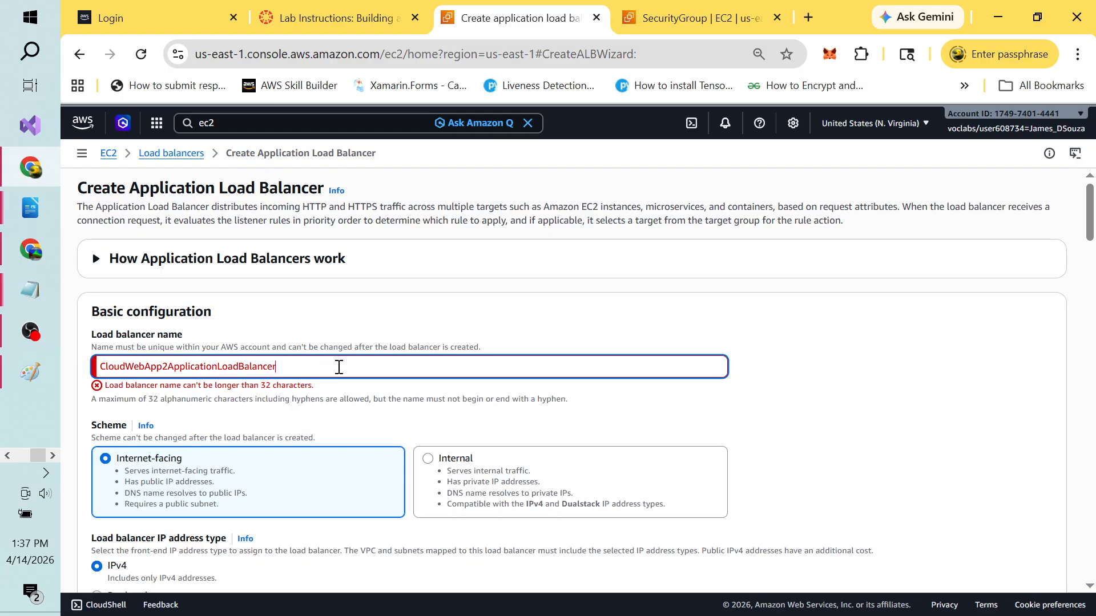
Step: Shorten the load balancer name to CloudWebApp2LoadBalancer and submit its creation
key(BackSpace)
key(BackSpace)
key(BackSpace)
key(BackSpace)
key(BackSpace)
key(BackSpace)
key(BackSpace)
key(BackSpace)
key(BackSpace)
key(BackSpace)
key(BackSpace)
key(BackSpace)
key(BackSpace)
key(BackSpace)
key(BackSpace)
key(BackSpace)
key(BackSpace)
key(BackSpace)
key(BackSpace)
key(BackSpace)
key(BackSpace)
key(BackSpace)
key(BackSpace)
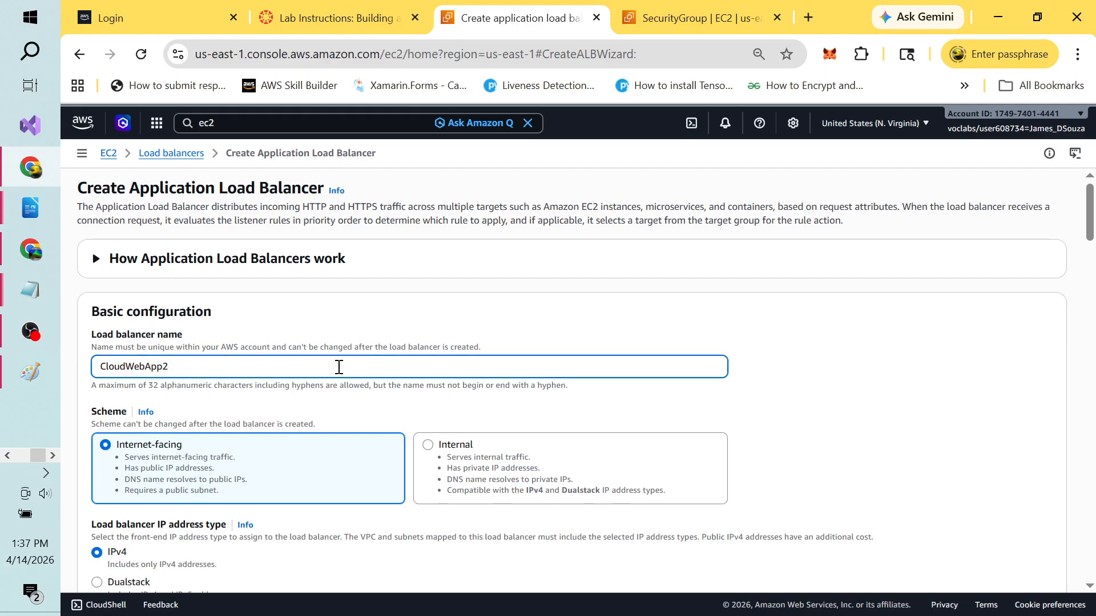
text(App)
key(BackSpace)
key(BackSpace)
key(BackSpace)
text(Loab)
key(BackSpace)
text(dBalancer)
key(shift+Left)
key(shift+Left)
key(shift+Left)
key(shift+Left)
key(shift+Left)
key(shift+Left)
key(shift+Left)
key(shift+Left)
key(shift+Left)
key(shift+Left)
key(shift+Left)
key(shift+Left)
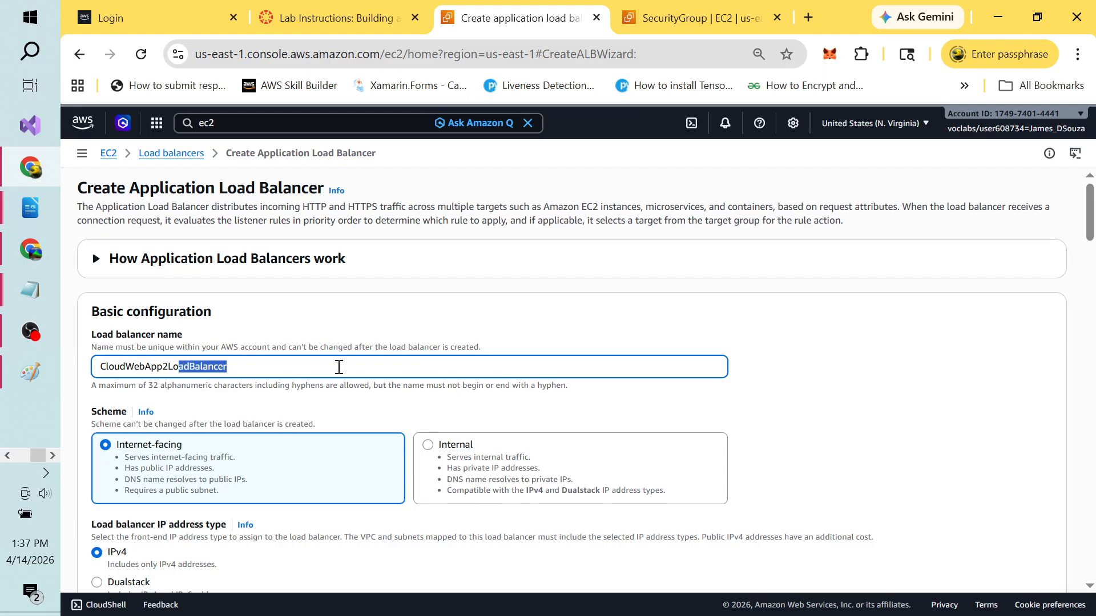
key(shift+Left)
key(shift+Left)
key(shift+Left)
key(shift+Left)
key(shift+Left)
key(shift+Left)
click(355, 366)
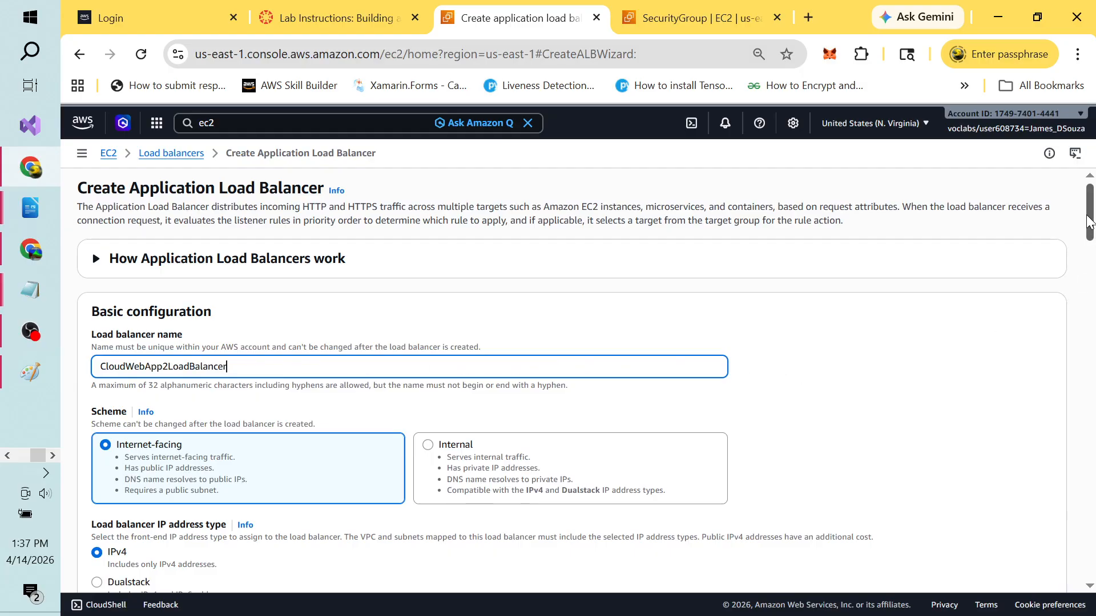
drag(1090, 220, 1093, 570)
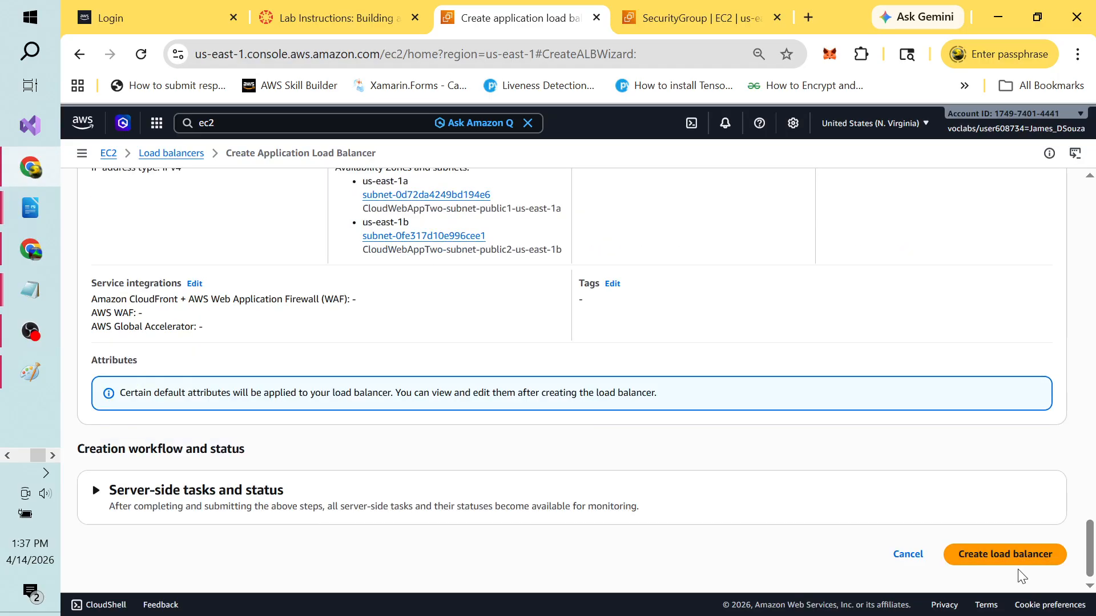
click(1039, 561)
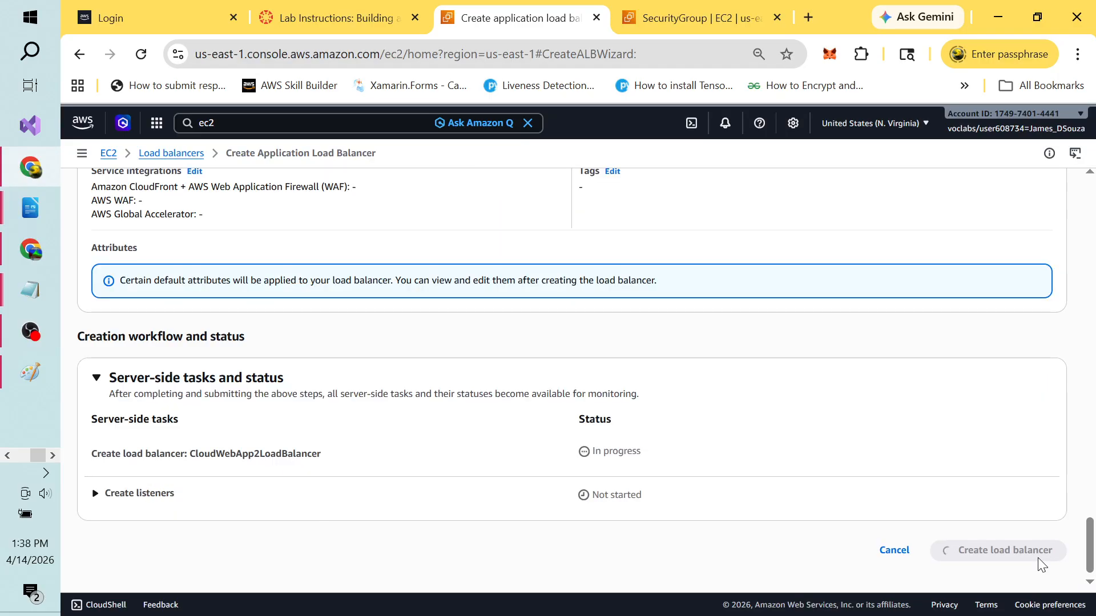
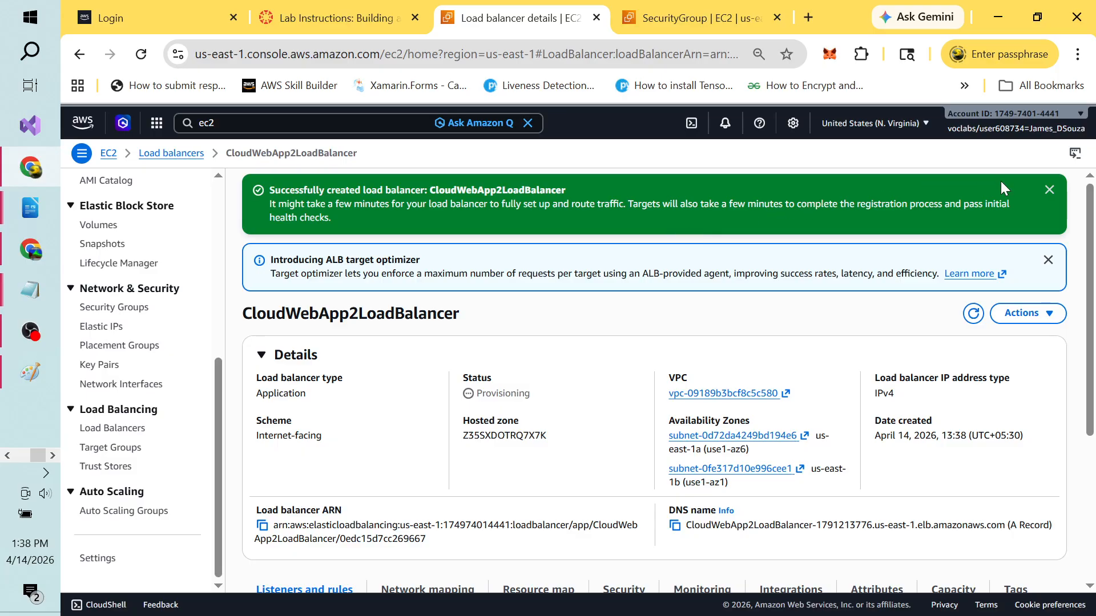
Step: Close the CloudWebApp2LoadBalancer success banner and bring up the lab PDF at Task 3
click(1052, 193)
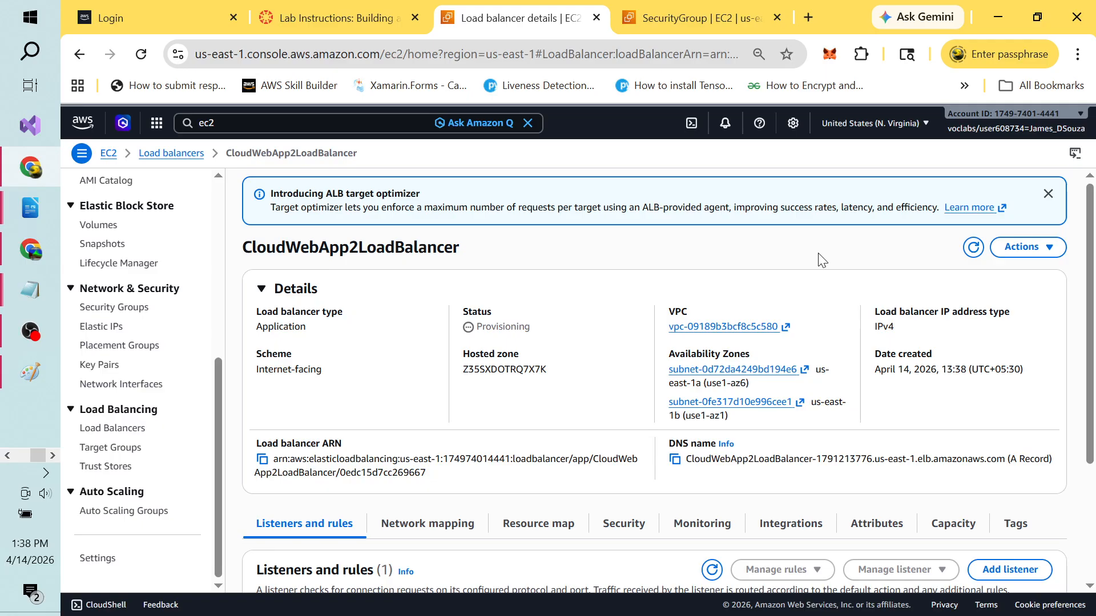
key(alt+Tab)
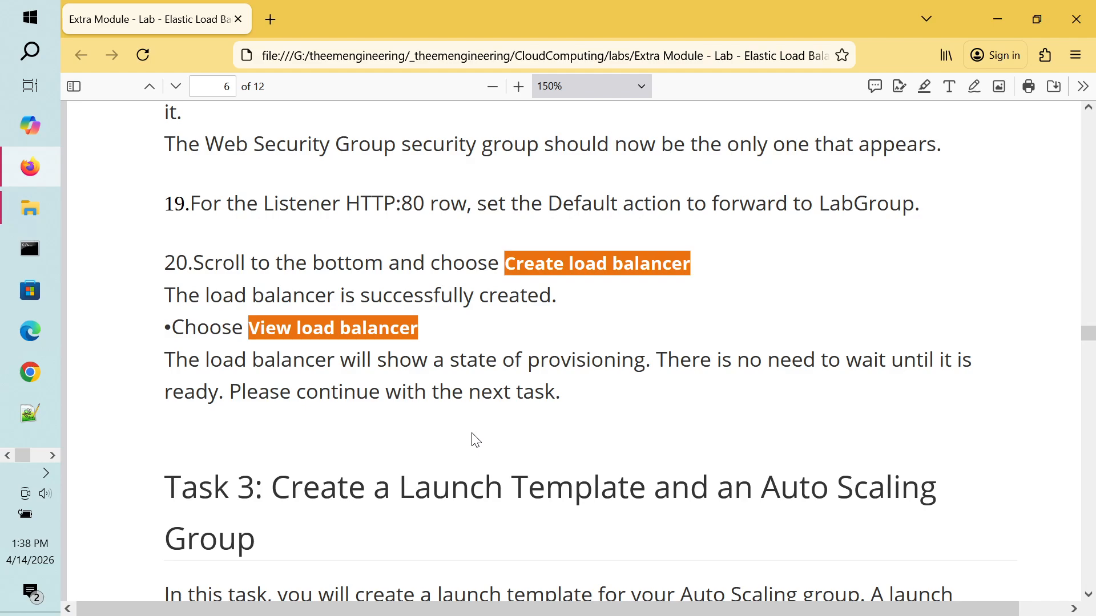
Step: Read Task 3 launch template steps 21–23 in the PDF, then return to the AWS console
scroll(476, 440, down, 5)
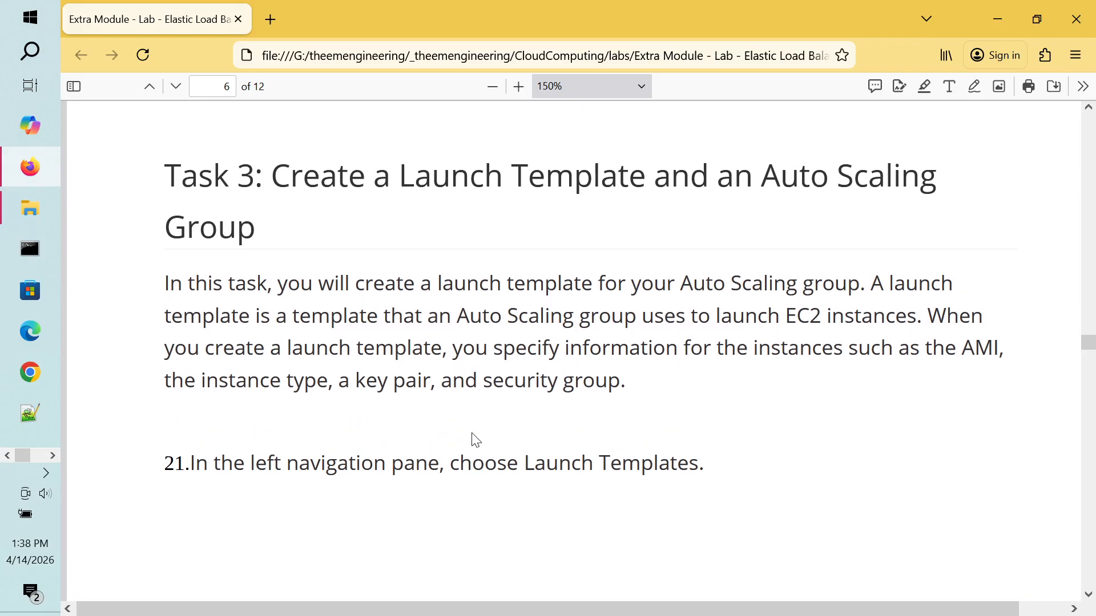
scroll(475, 440, down, 5)
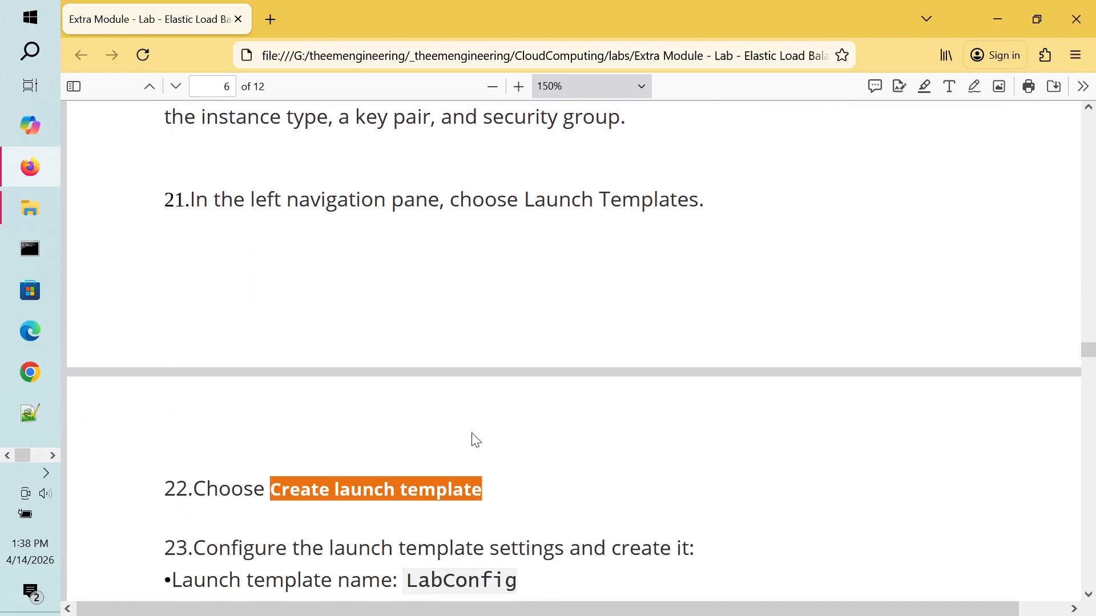
scroll(475, 440, up, 3)
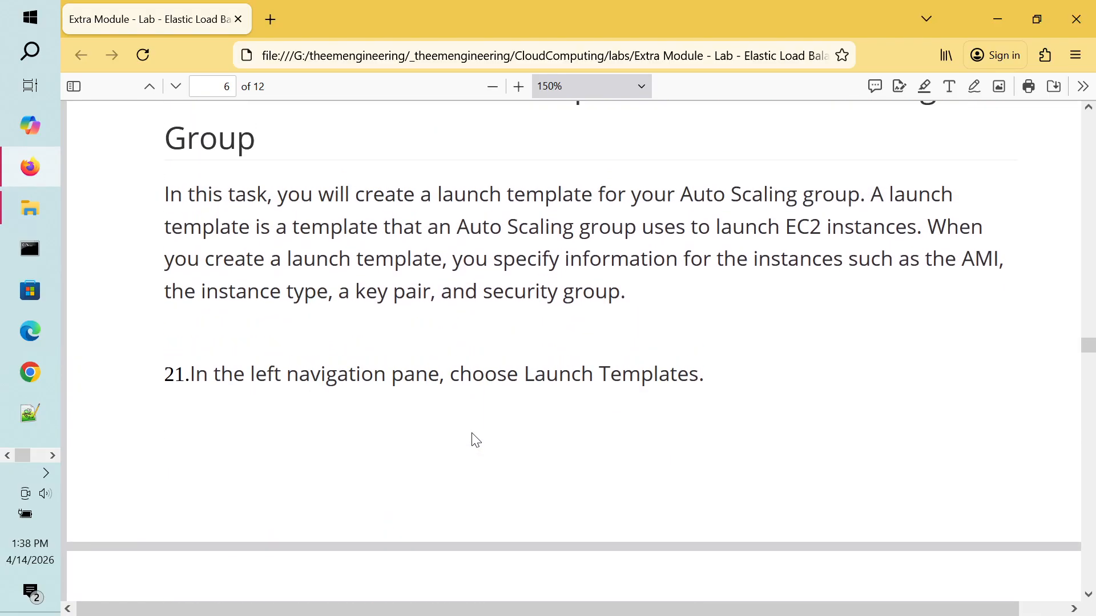
scroll(475, 440, up, 1)
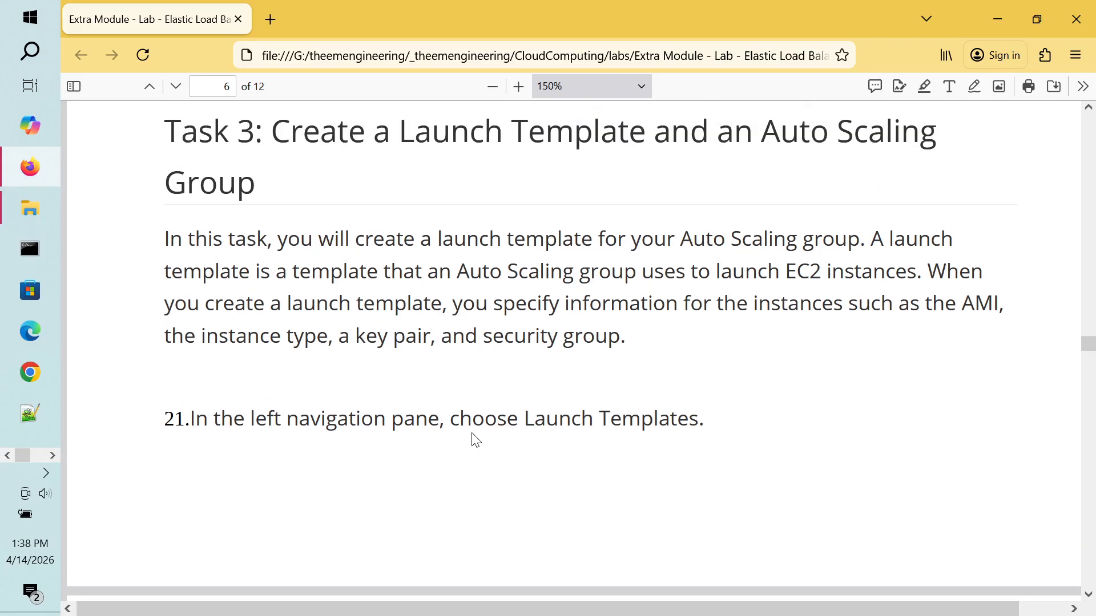
scroll(475, 440, down, 2)
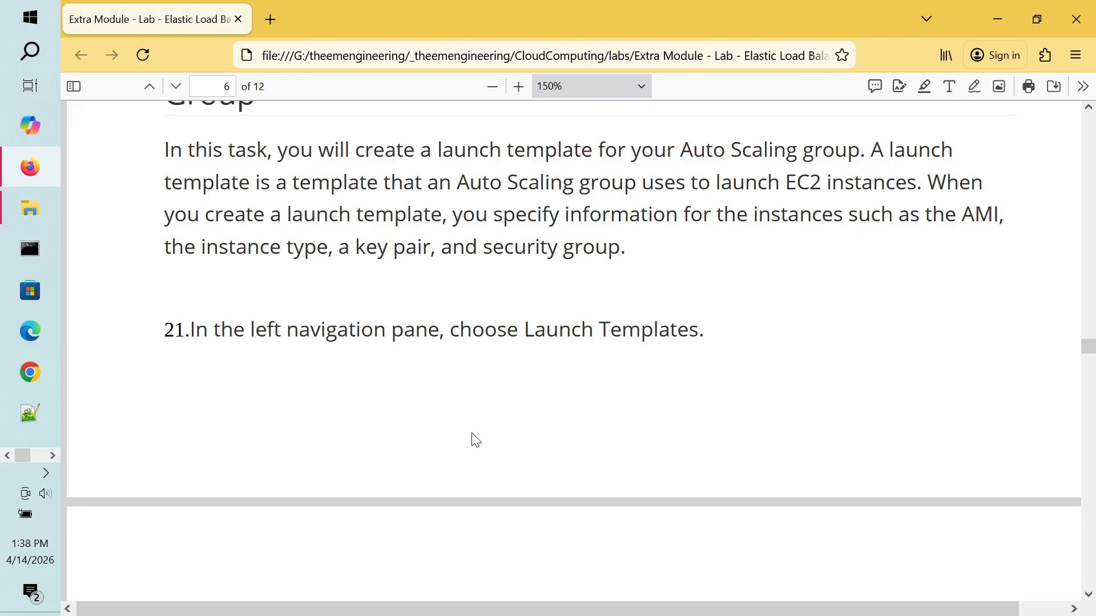
scroll(476, 440, down, 3)
scroll(473, 433, down, 2)
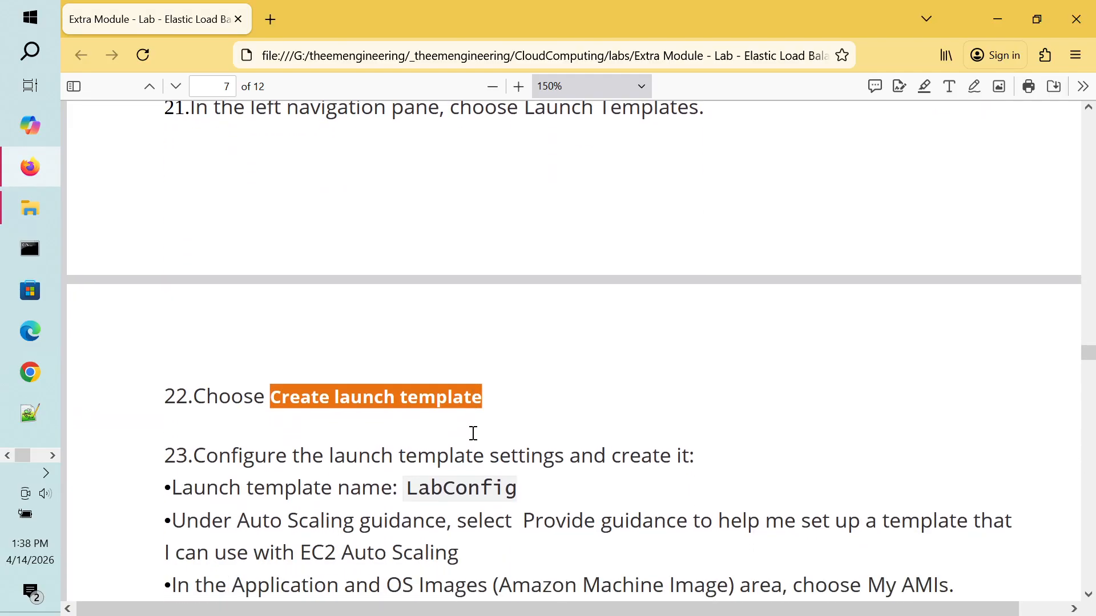
scroll(471, 433, up, 3)
key(alt+Tab)
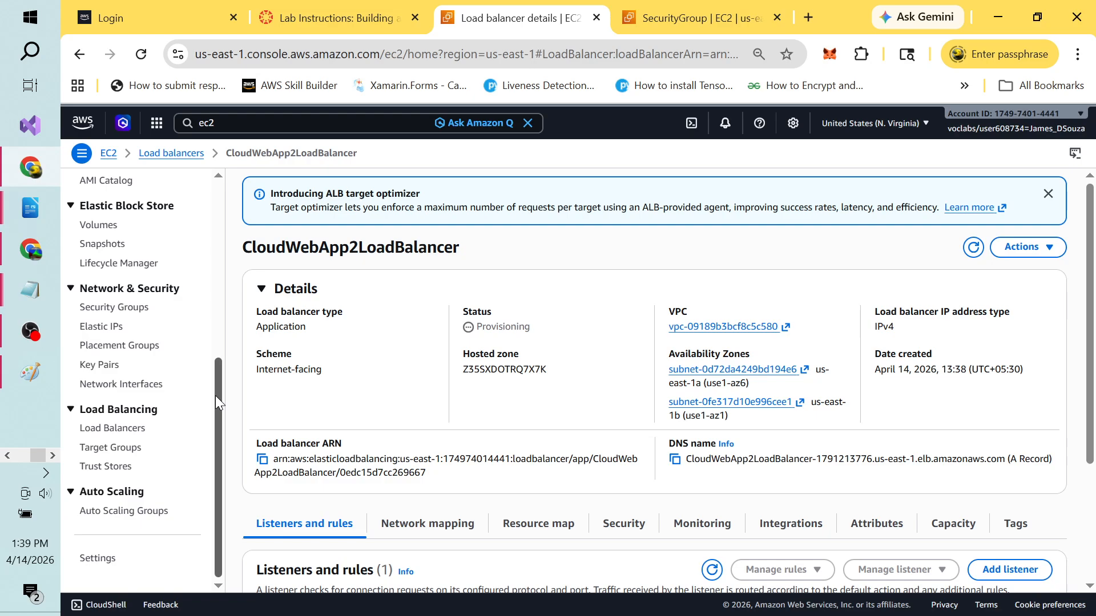
Step: From Launch Templates, start a new template named CloudWebApp2LaunchTemplate
drag(215, 396, 215, 227)
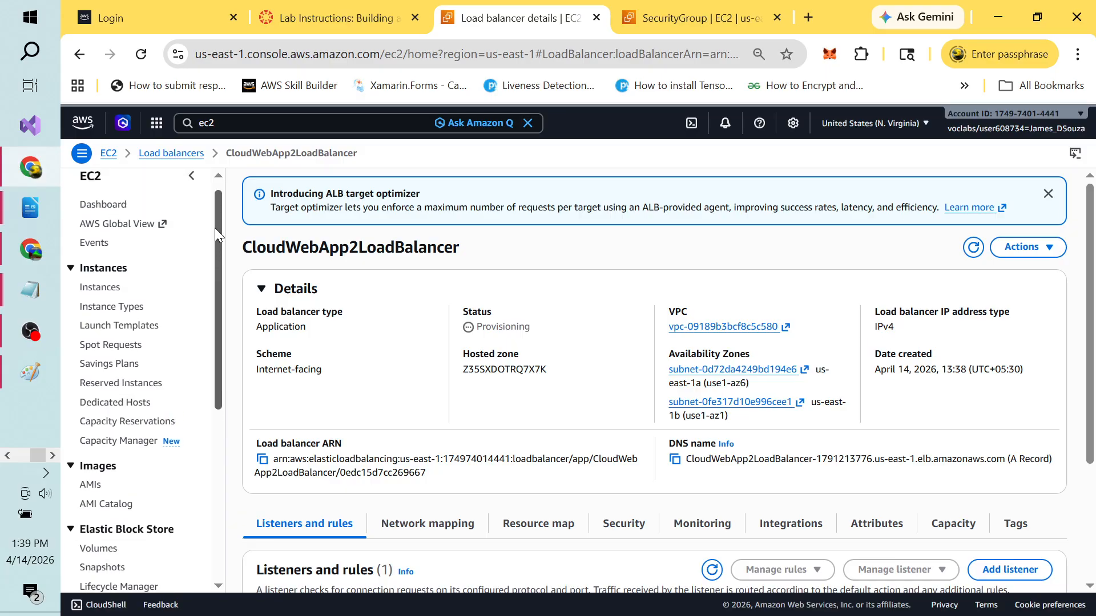
click(120, 328)
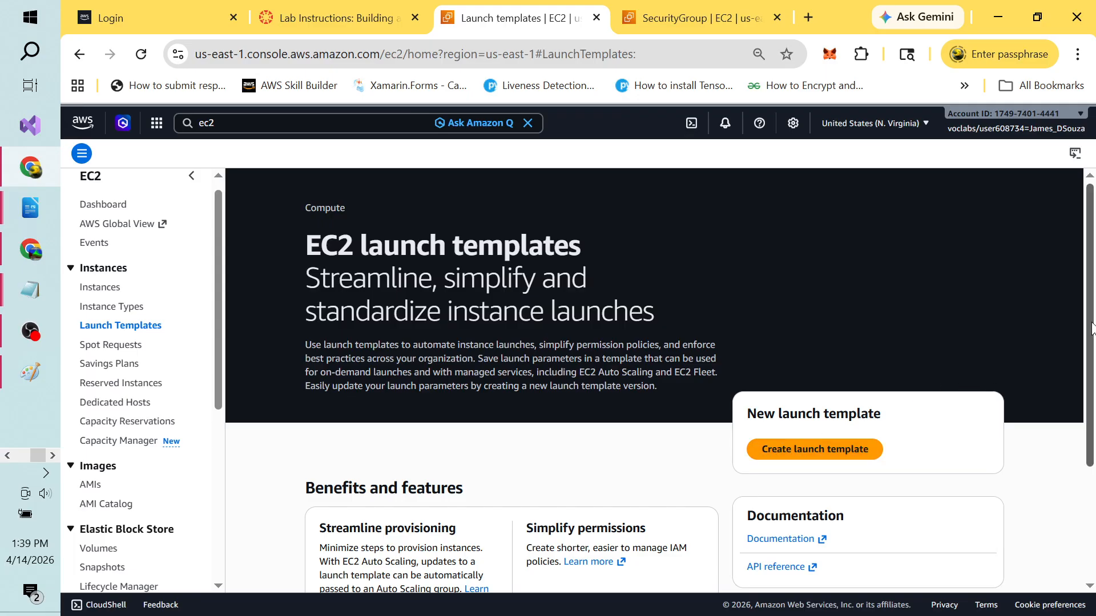
scroll(1092, 329, down, 2)
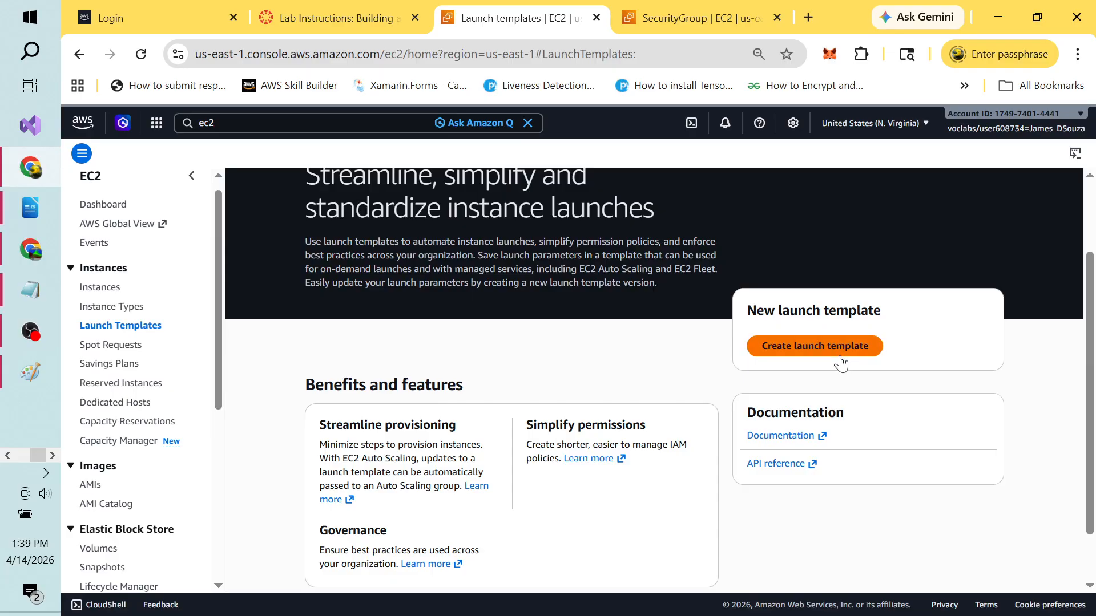
click(825, 349)
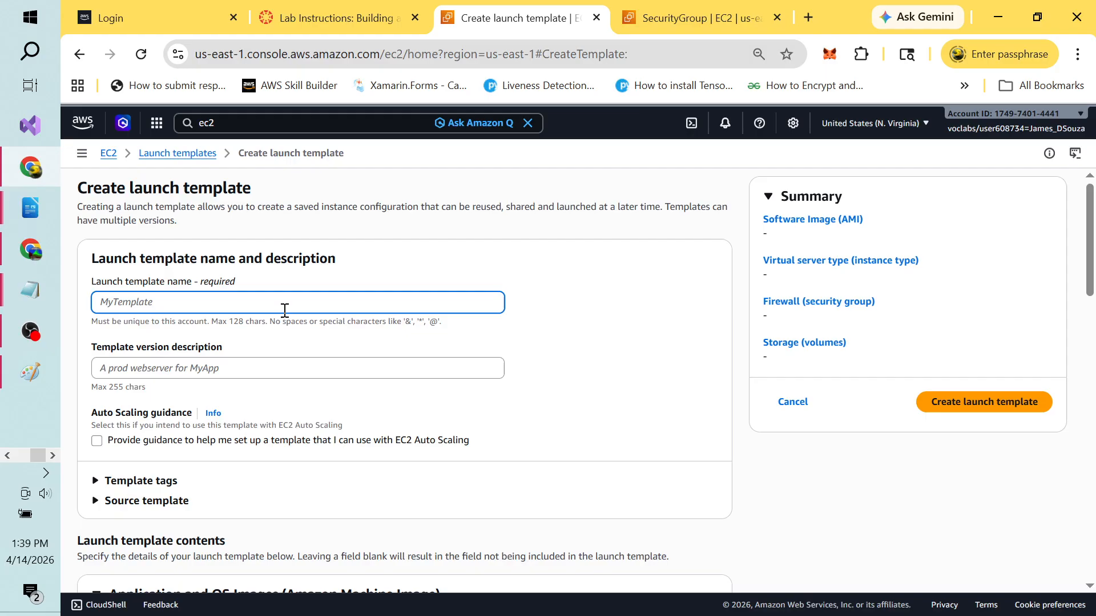
text(CloudWebApp2Lanuch)
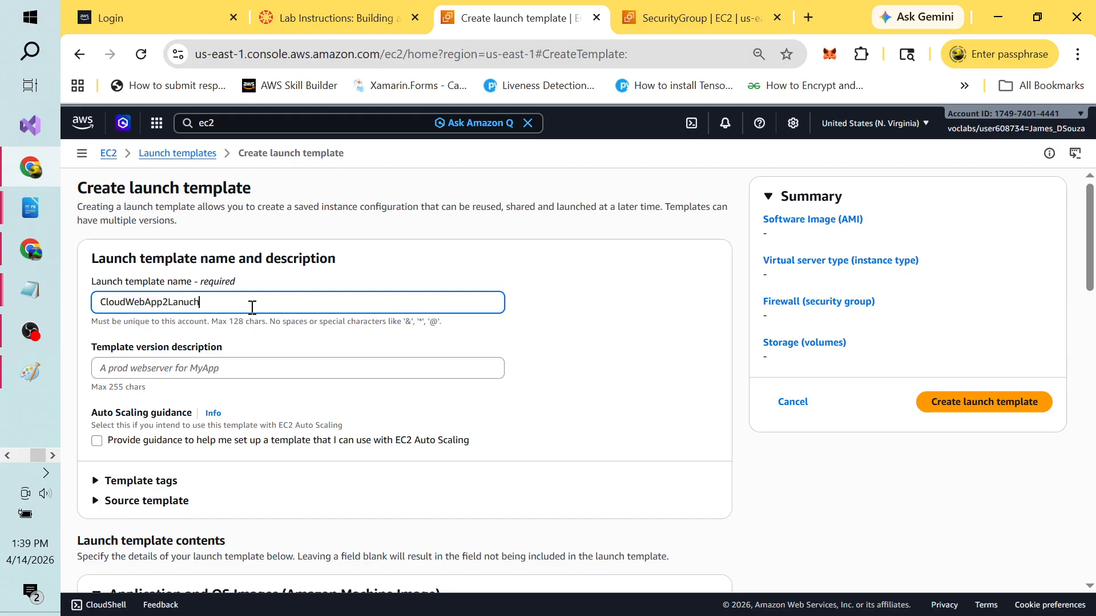
key(BackSpace)
key(BackSpace)
key(BackSpace)
key(BackSpace)
text(unchTemplate)
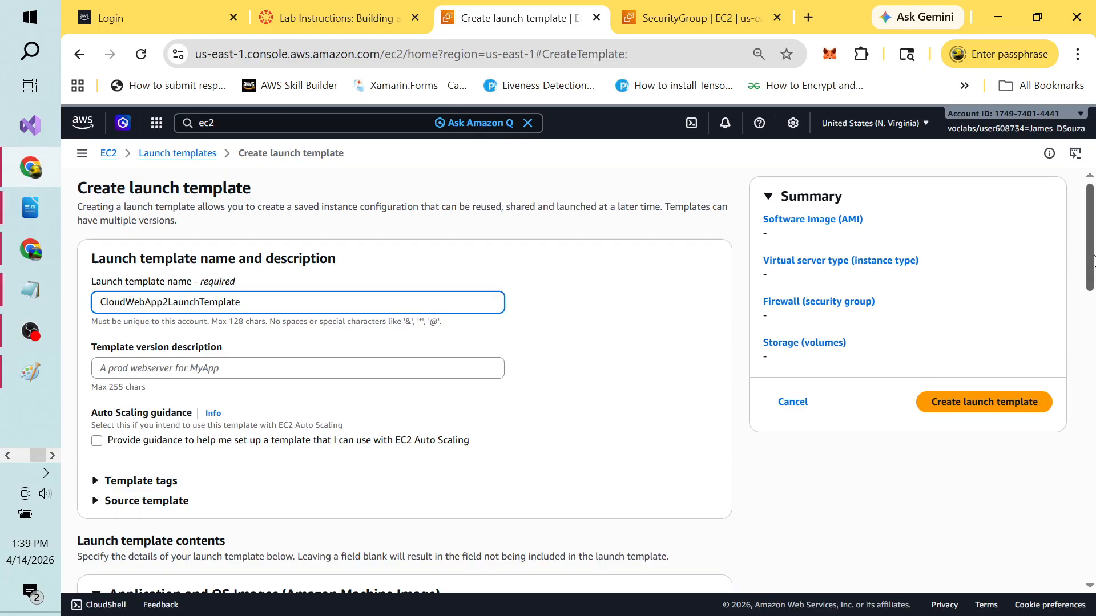
drag(1089, 259, 1095, 362)
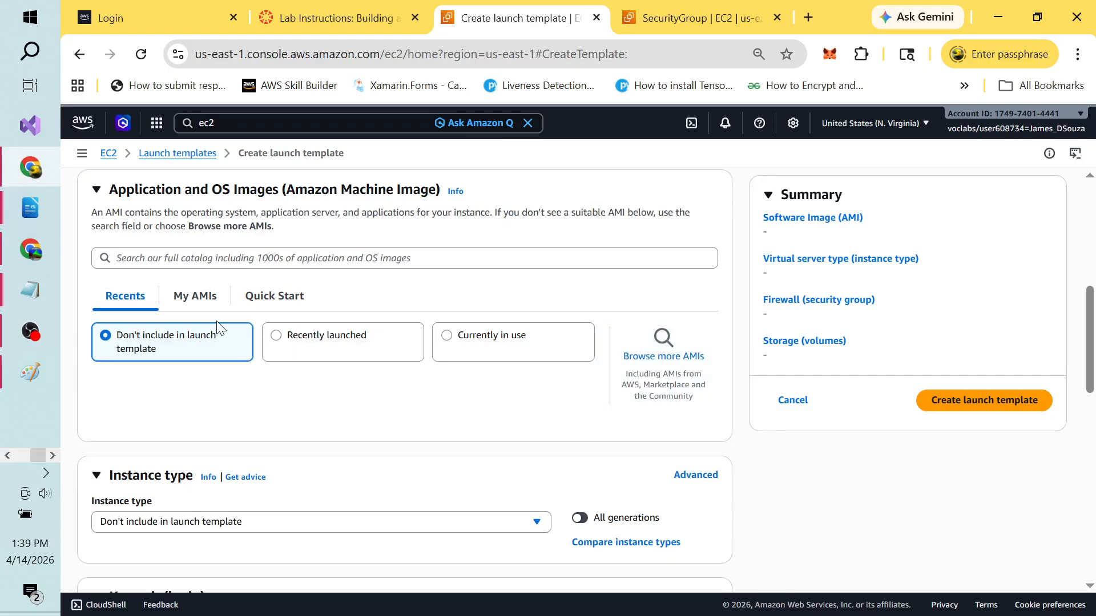
Step: Choose the owned CloudWebApp2AmazonMachineImage AMI and the mycloudwebapp2keypair key pair
click(195, 307)
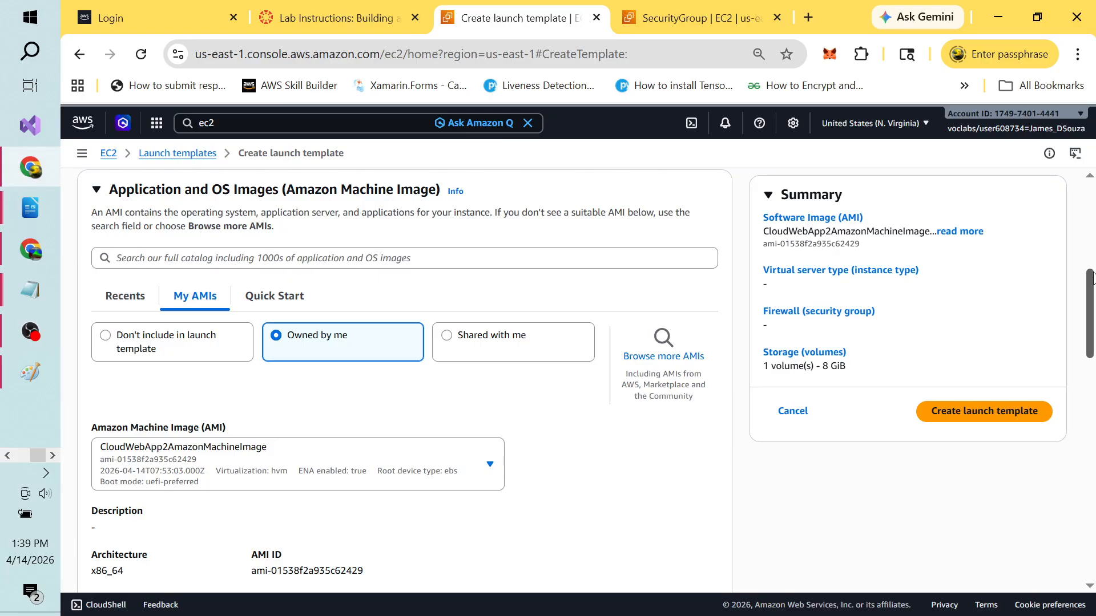
drag(1092, 278, 1092, 378)
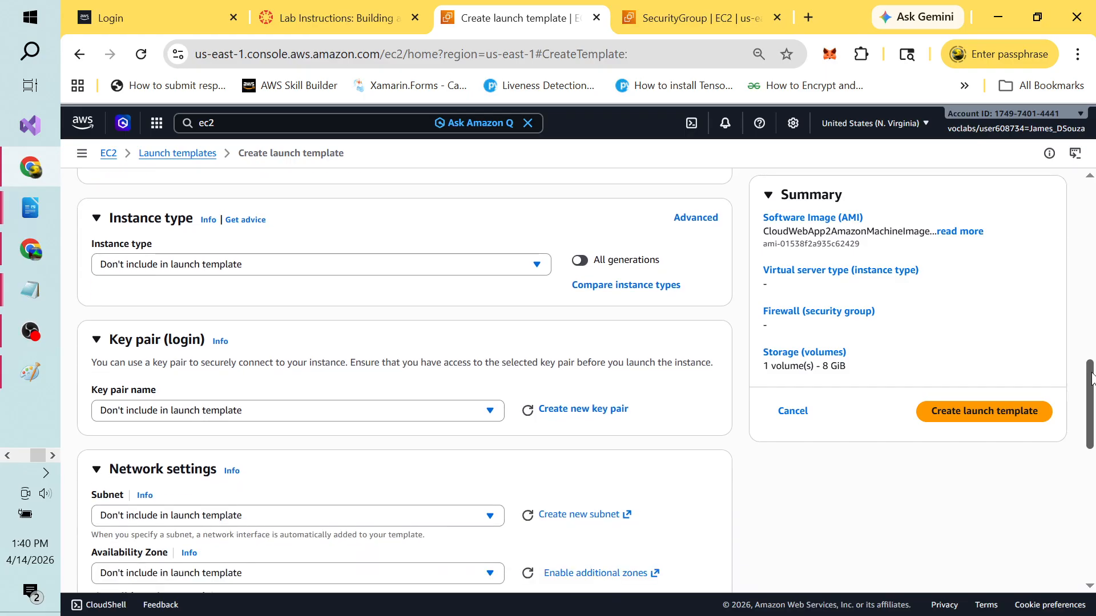
click(489, 412)
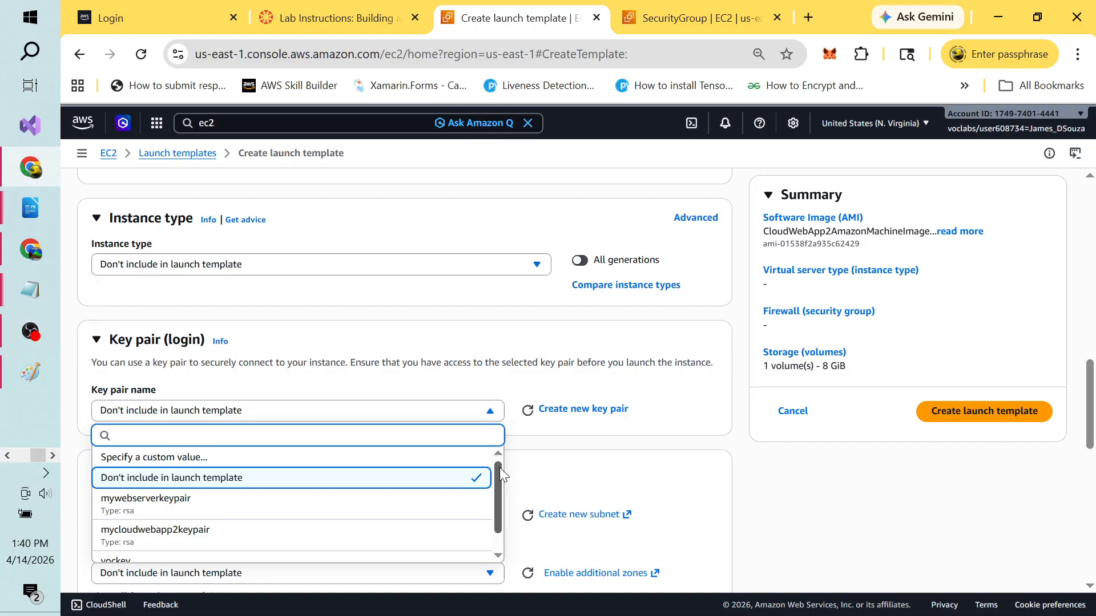
drag(499, 467, 501, 495)
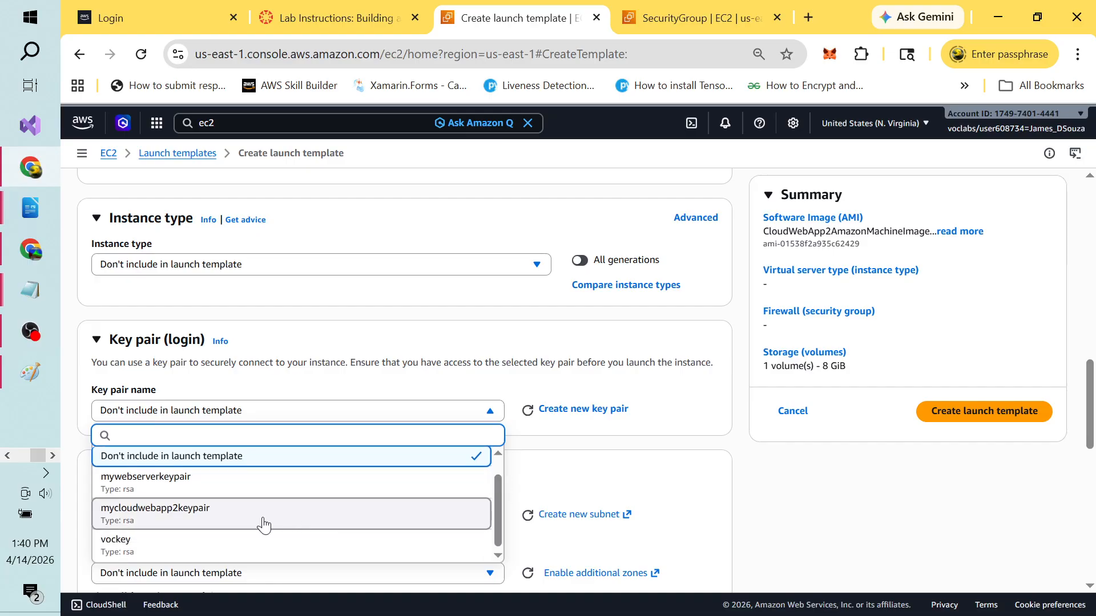
click(213, 519)
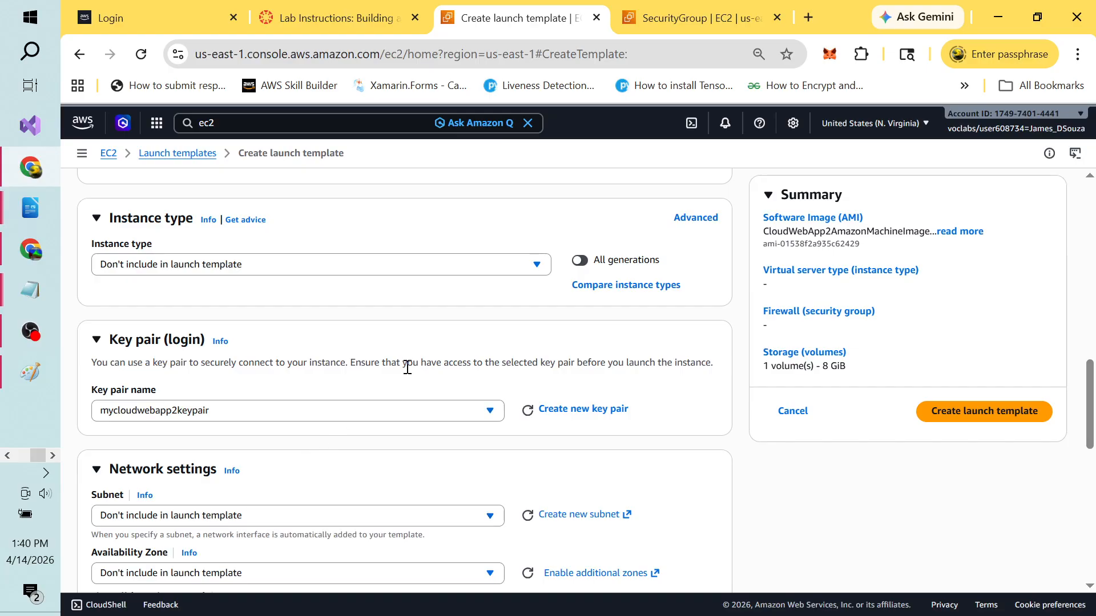
Step: Set the template's instance type to t2.micro, checking the lab steps first
click(536, 265)
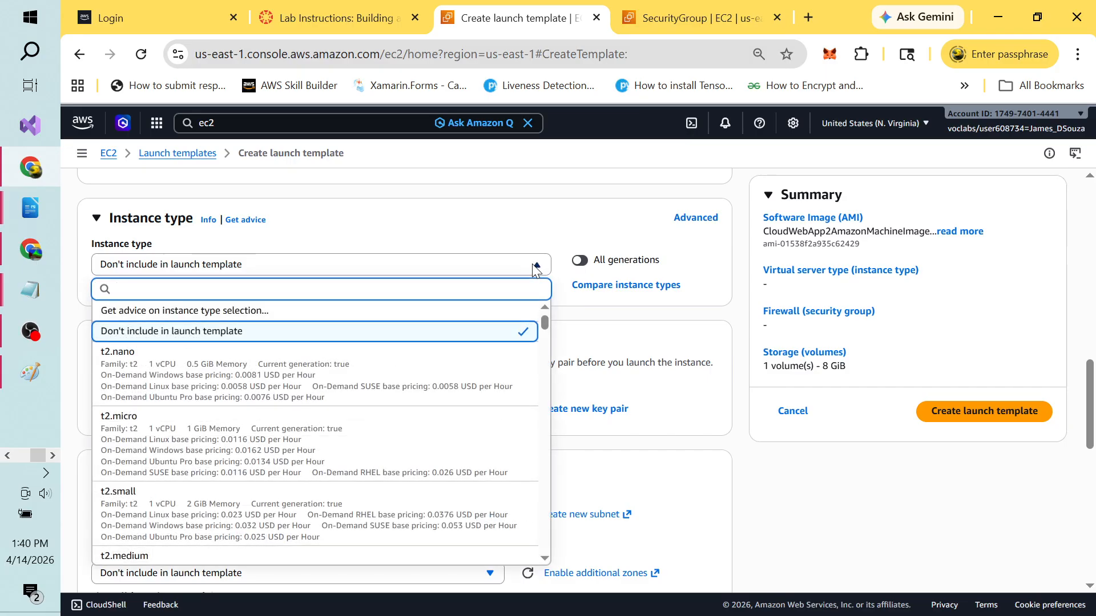
key(alt+Tab)
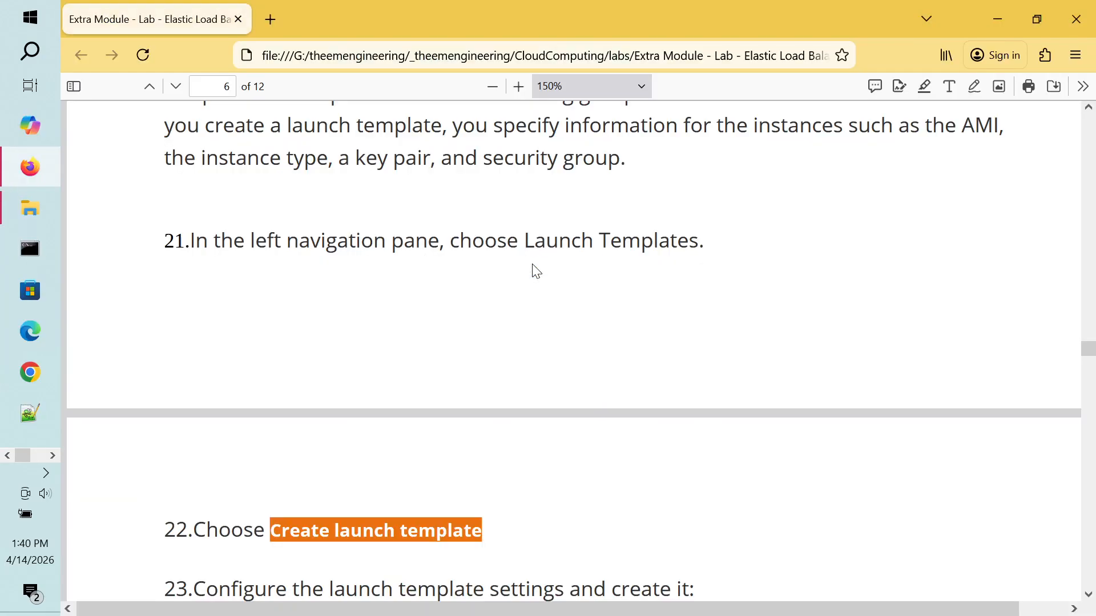
scroll(590, 446, down, 6)
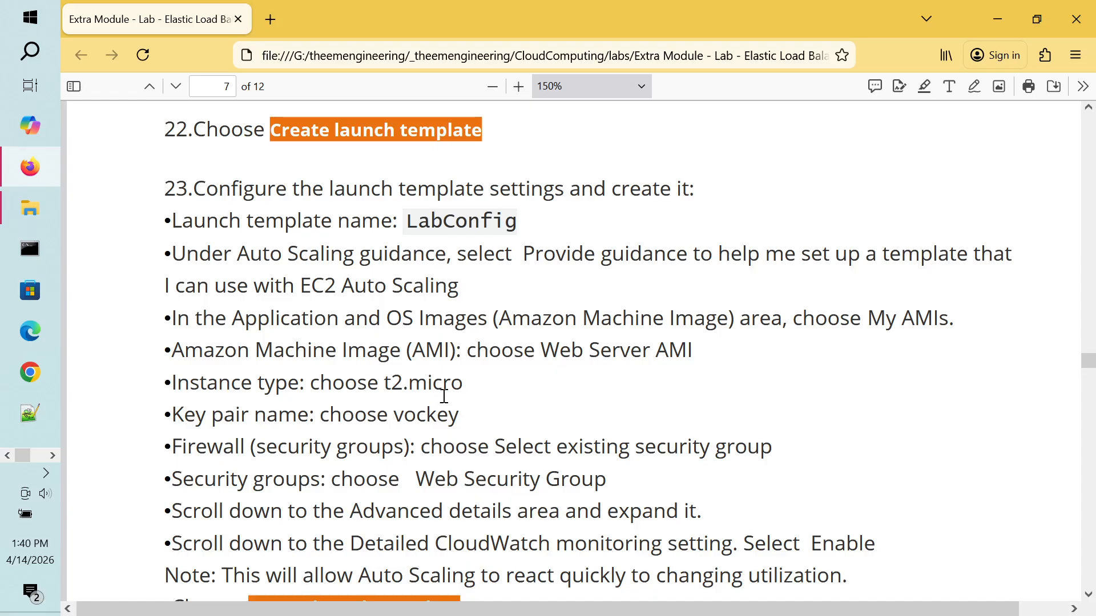
key(alt+Tab)
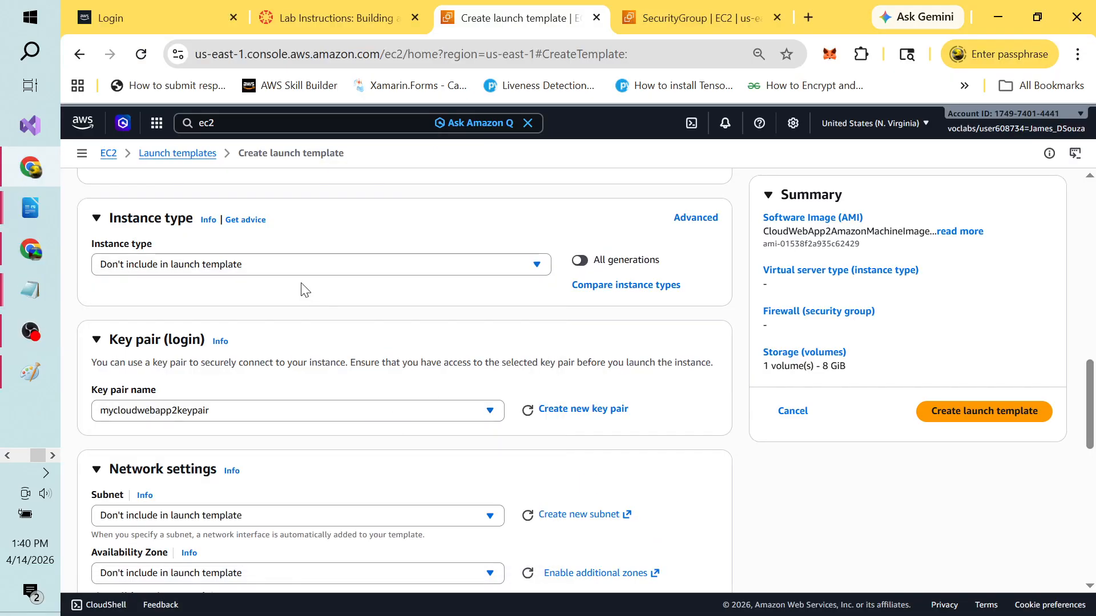
click(398, 266)
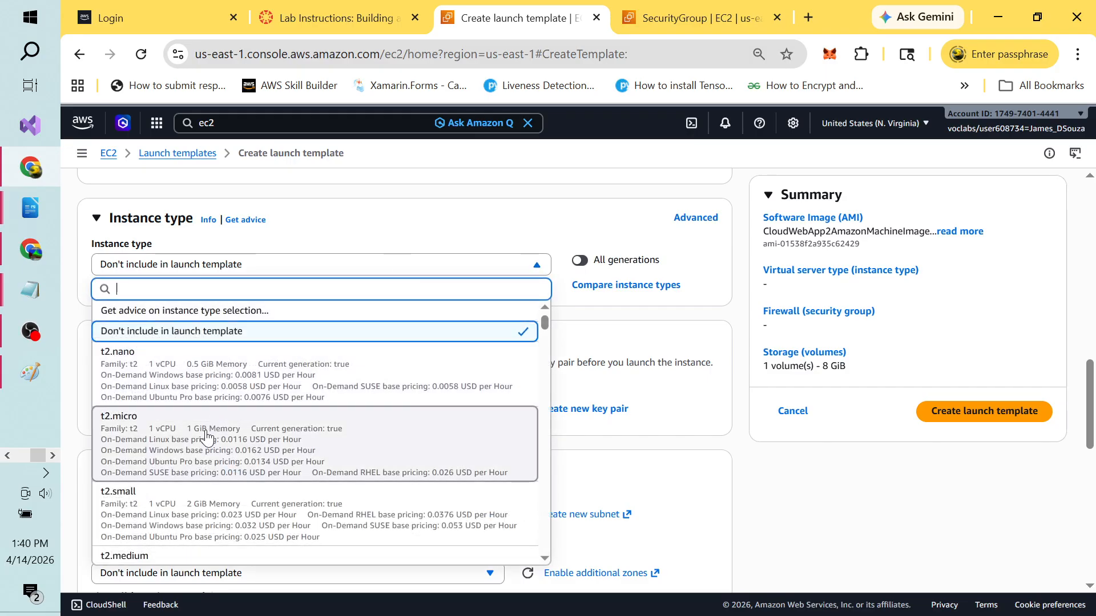
click(324, 445)
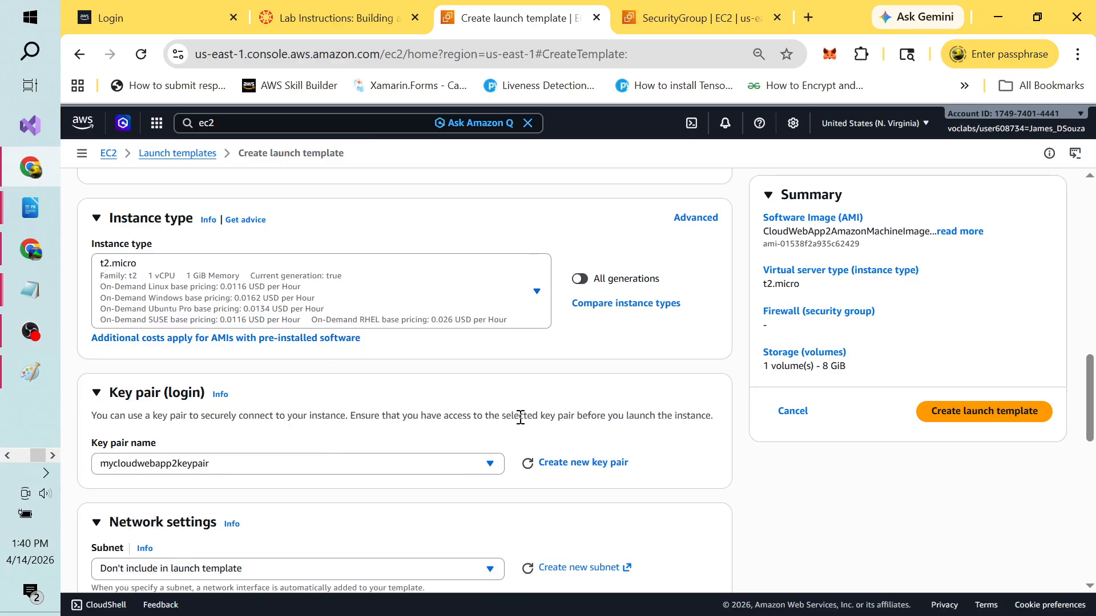
drag(1092, 377, 1093, 436)
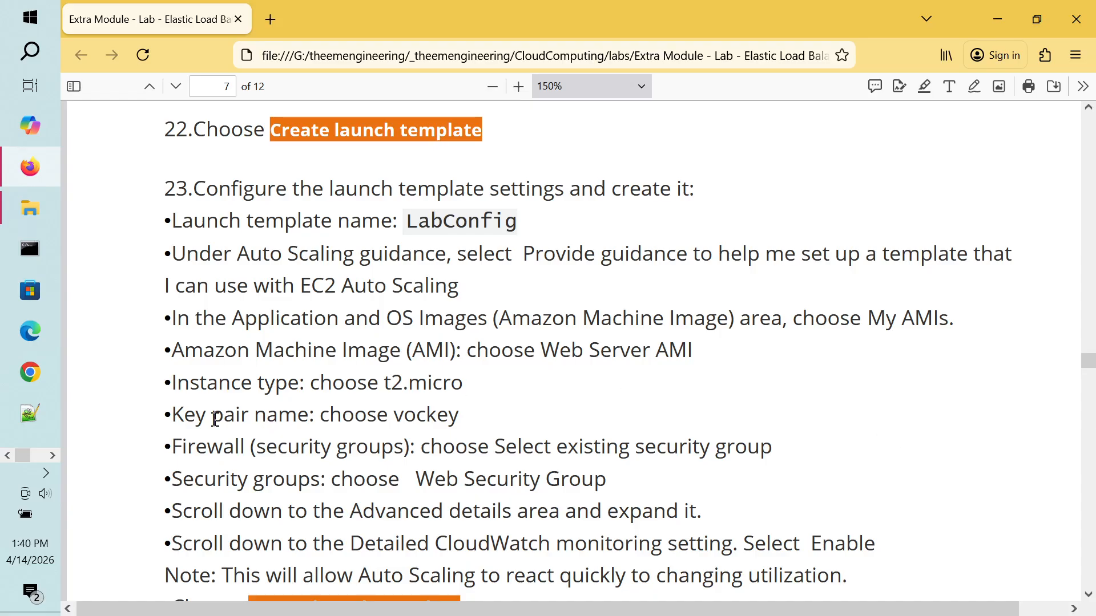
Step: Select MyCloudWebAppSecurityGroup as the template's existing security group, then return to the PDF
double_click(656, 446)
key(alt+Tab)
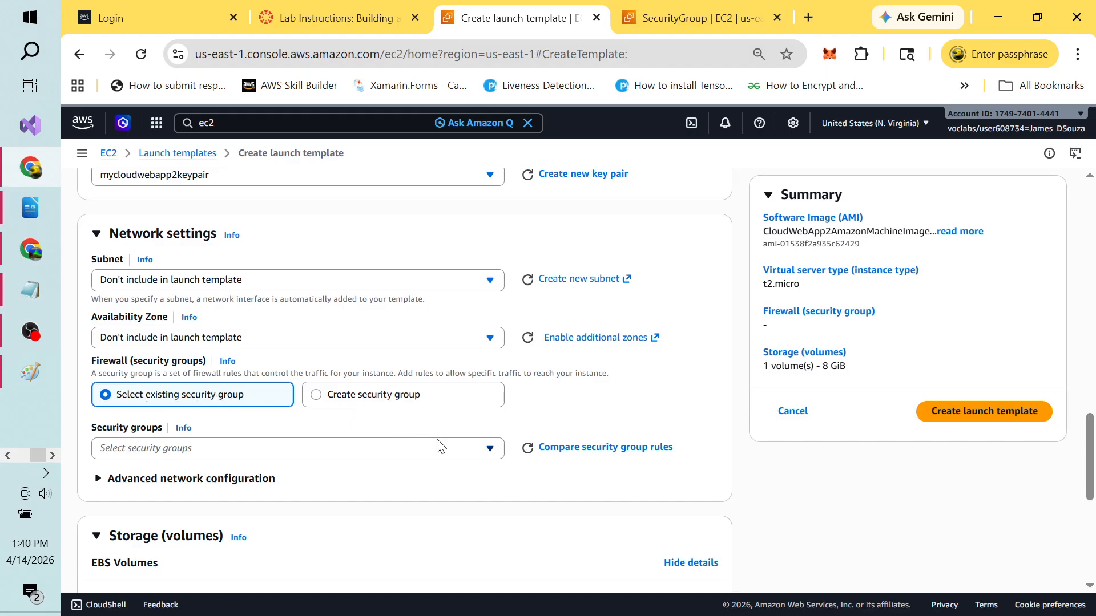
click(492, 448)
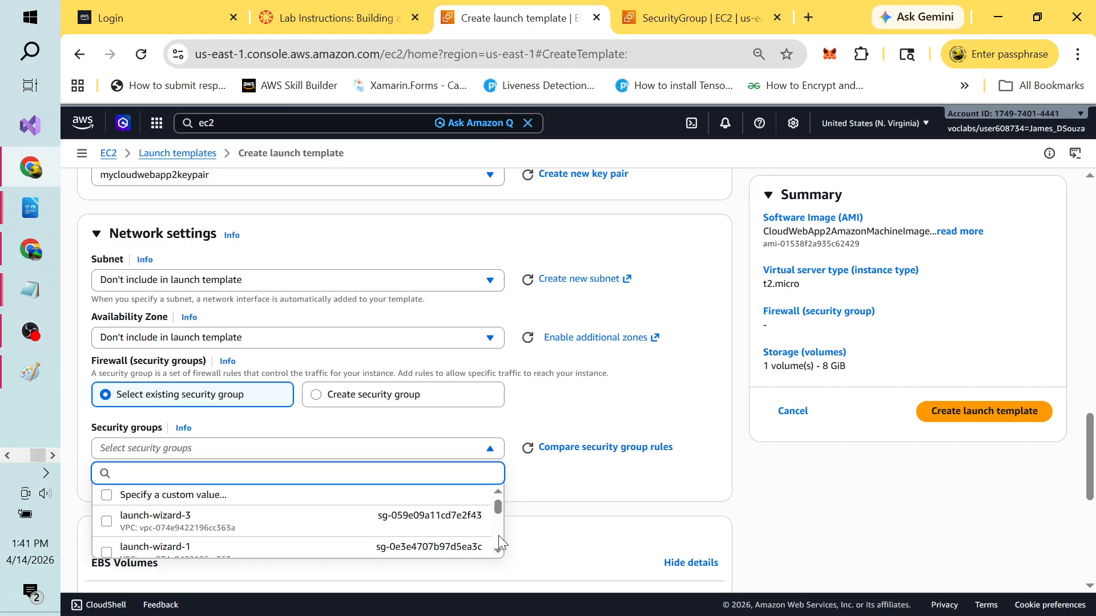
scroll(499, 536, down, 5)
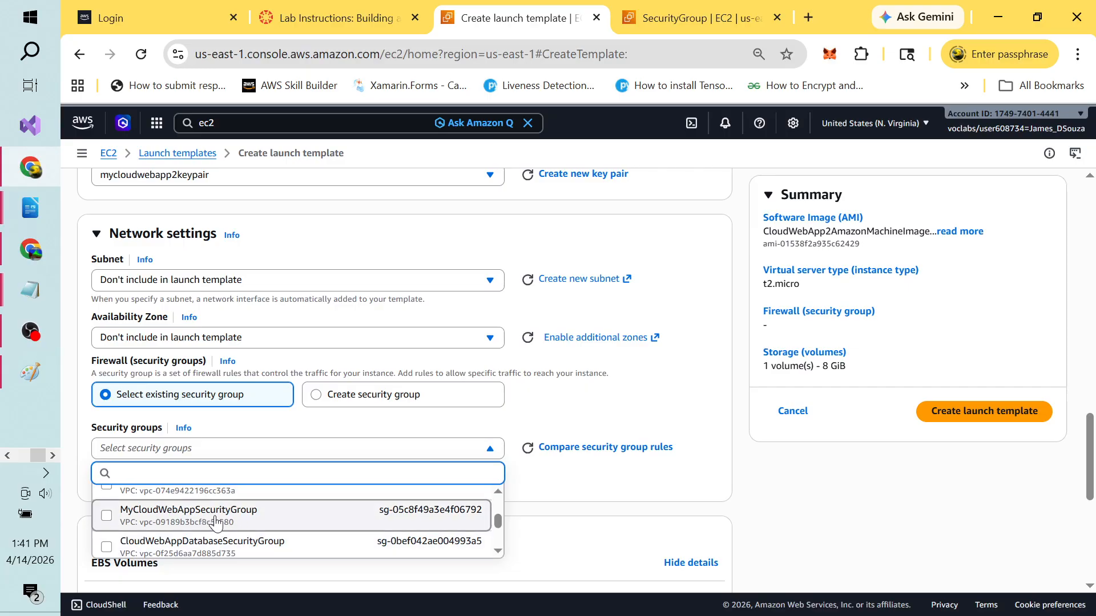
click(107, 517)
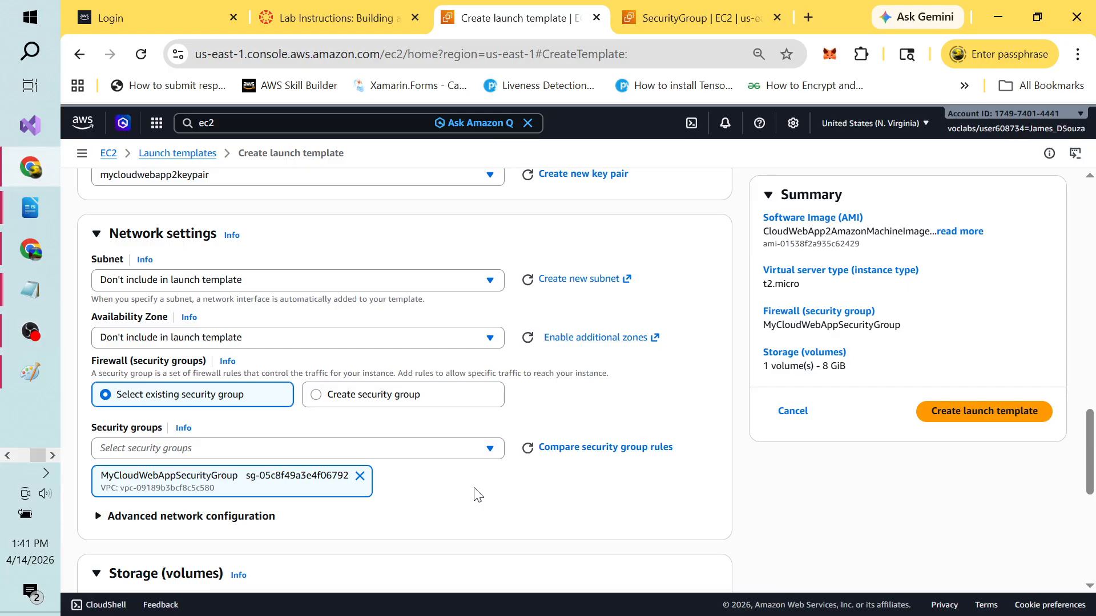
key(alt+Tab)
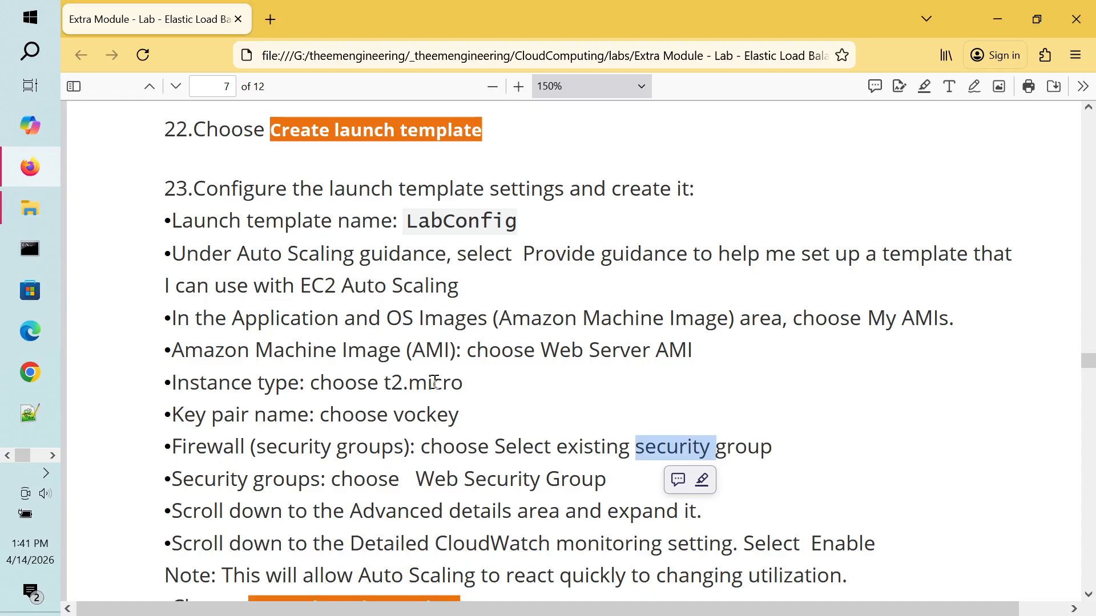
Step: Scroll through lab steps 22–28 on the launch template and Auto Scaling group
click(410, 417)
scroll(410, 416, down, 2)
scroll(410, 417, down, 1)
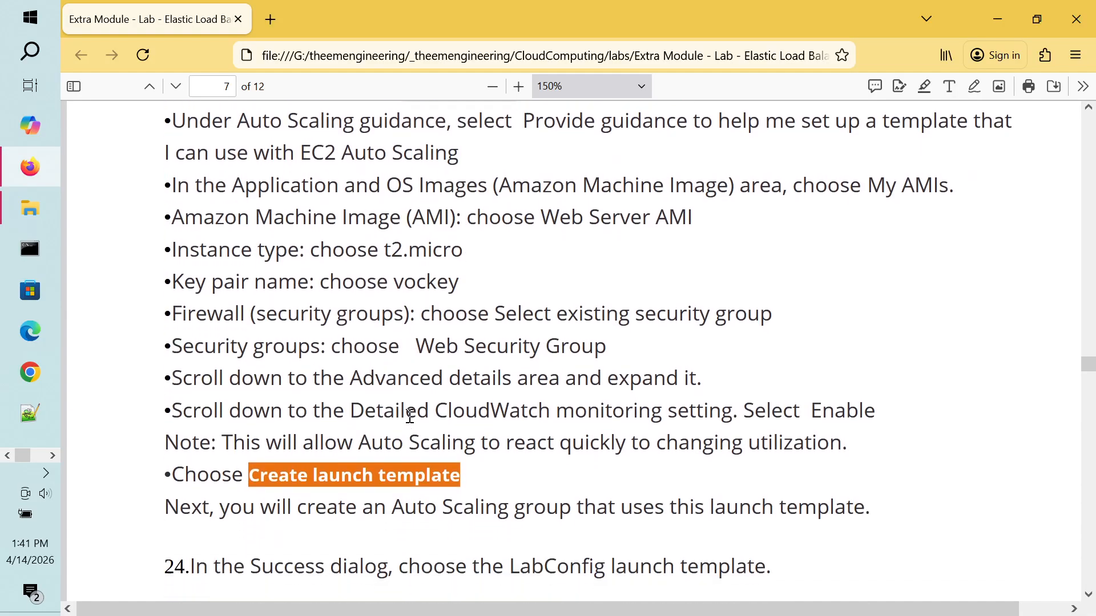
scroll(409, 417, up, 4)
scroll(410, 417, up, 2)
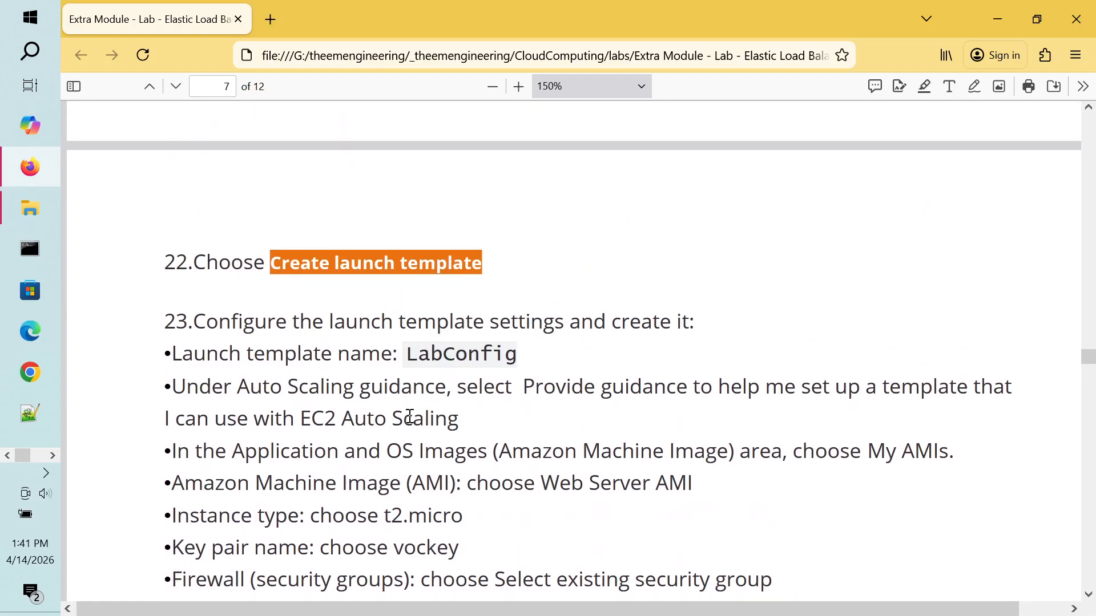
scroll(409, 416, down, 2)
scroll(410, 416, down, 5)
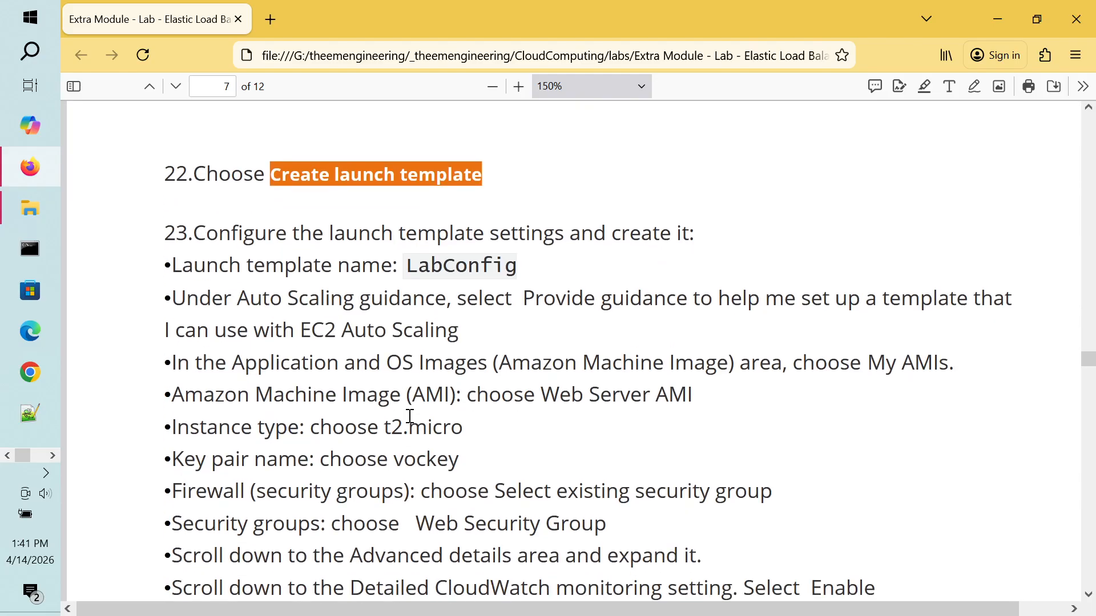
scroll(410, 417, down, 3)
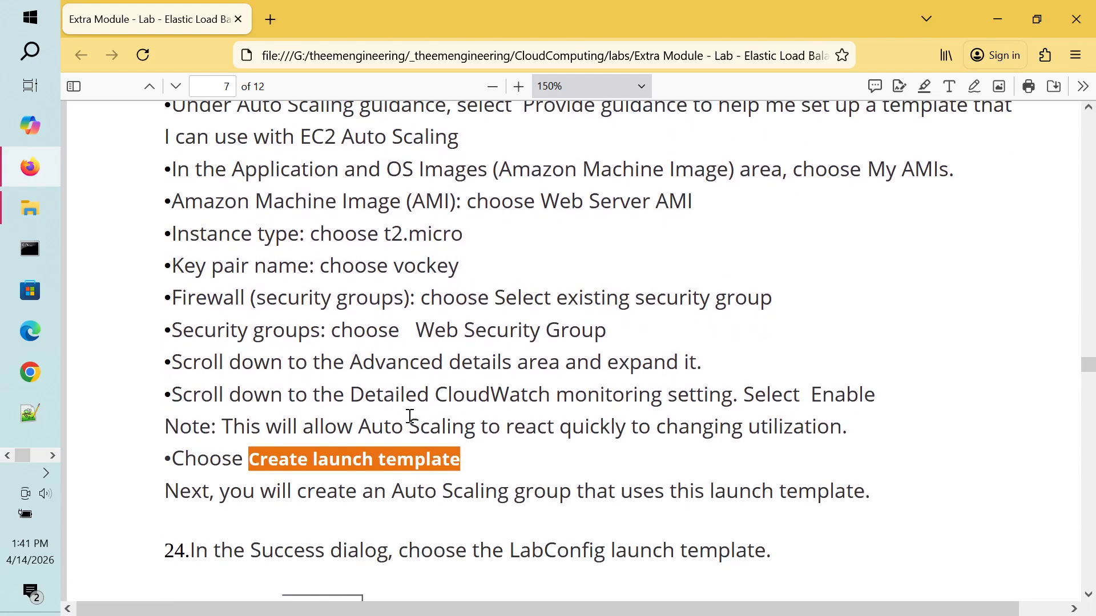
scroll(409, 416, down, 1)
scroll(409, 417, down, 12)
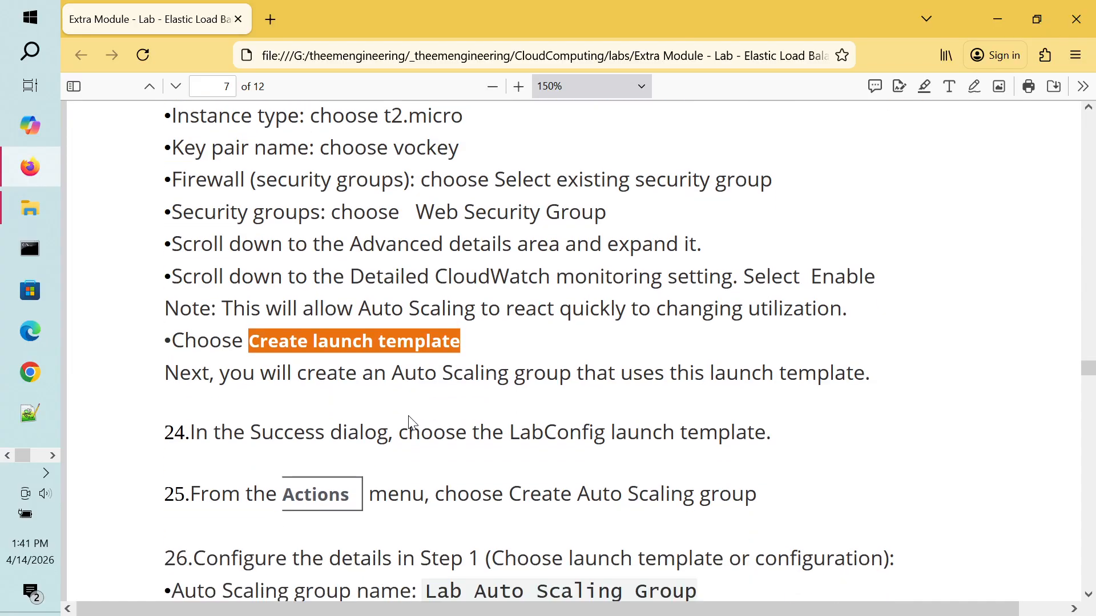
scroll(410, 417, down, 4)
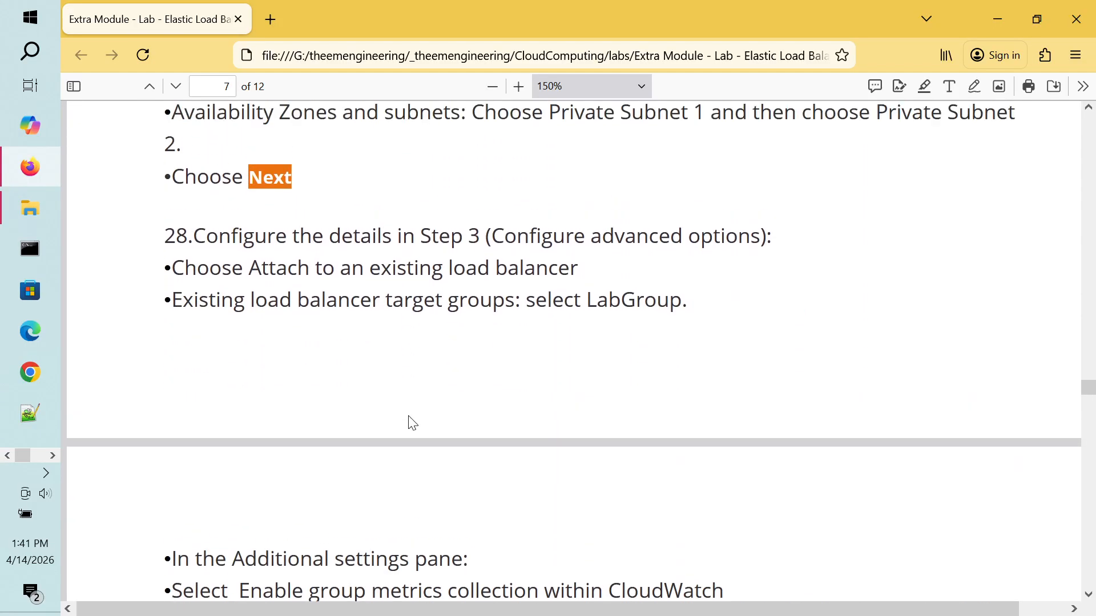
scroll(409, 421, up, 6)
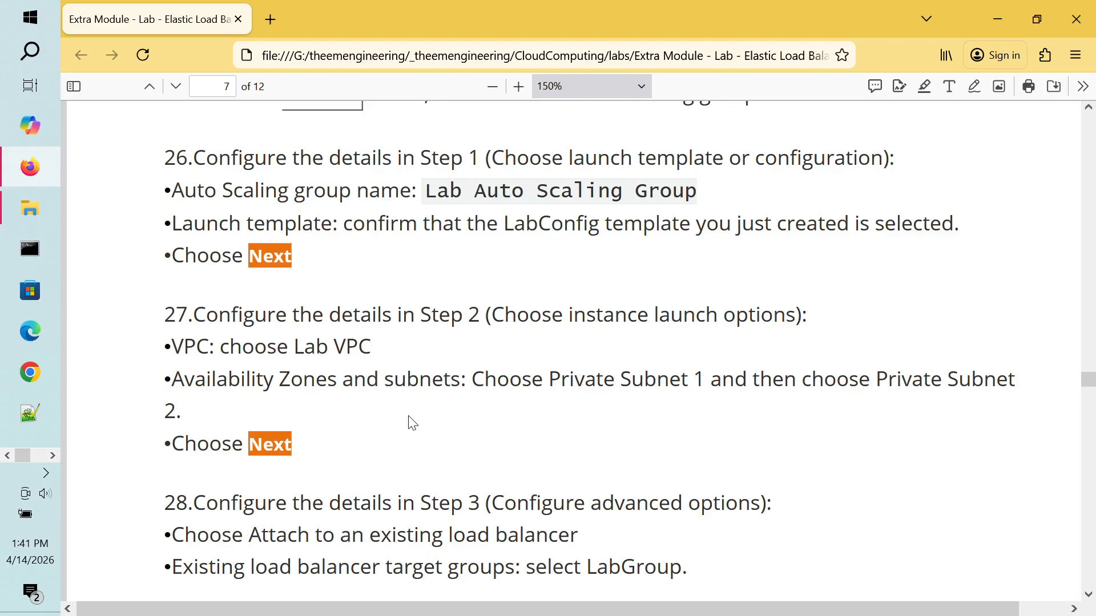
scroll(409, 416, down, 2)
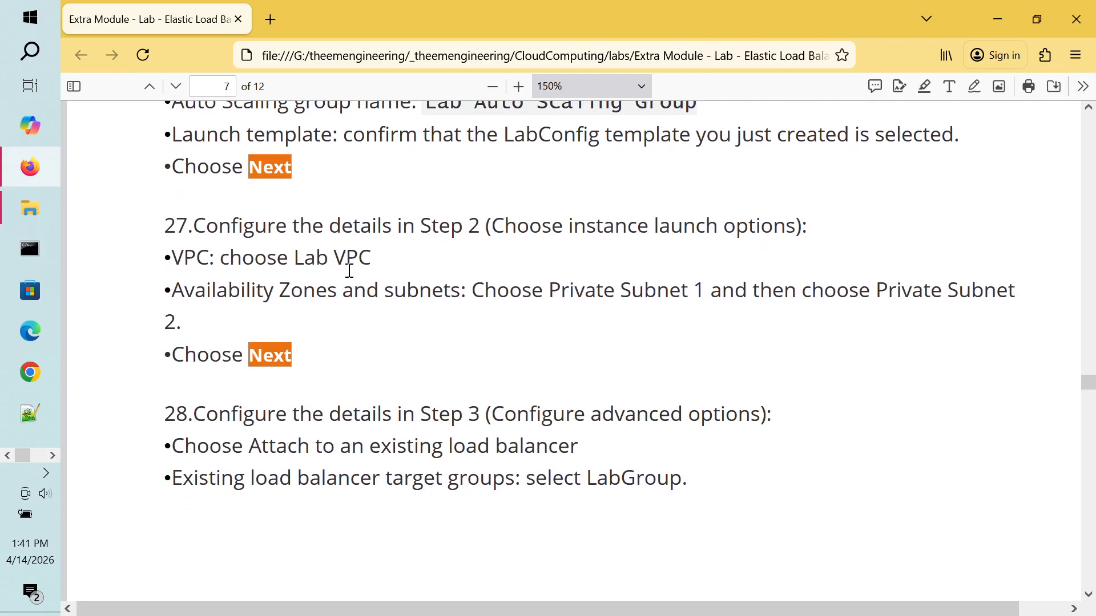
Step: Check the VPC and Private subnet wording in step 27, then return to the template form
double_click(350, 270)
double_click(557, 295)
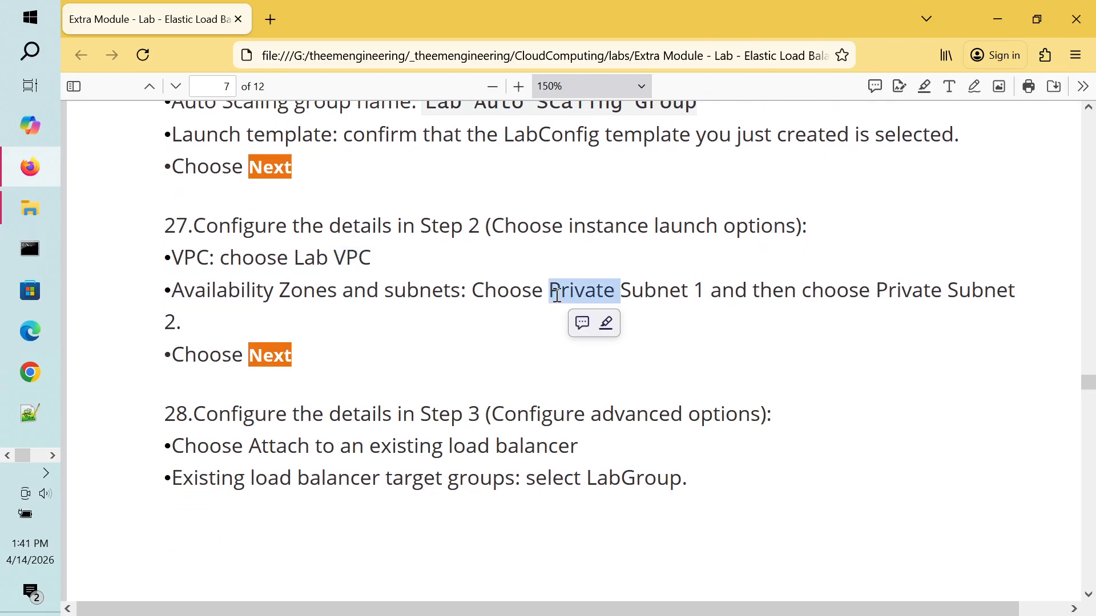
double_click(627, 291)
double_click(577, 292)
click(381, 227)
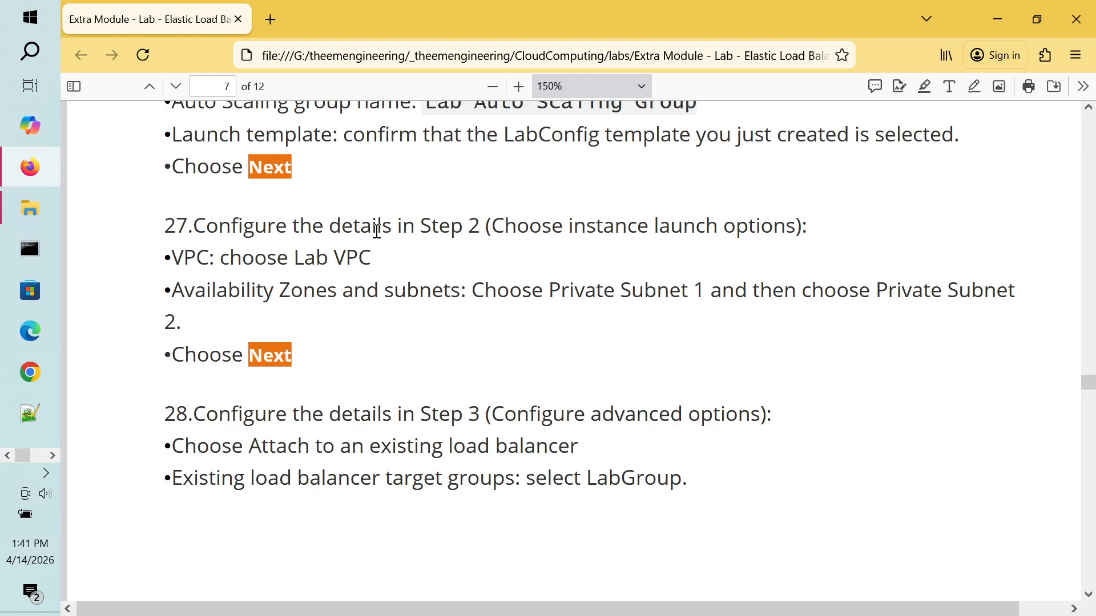
scroll(377, 230, up, 7)
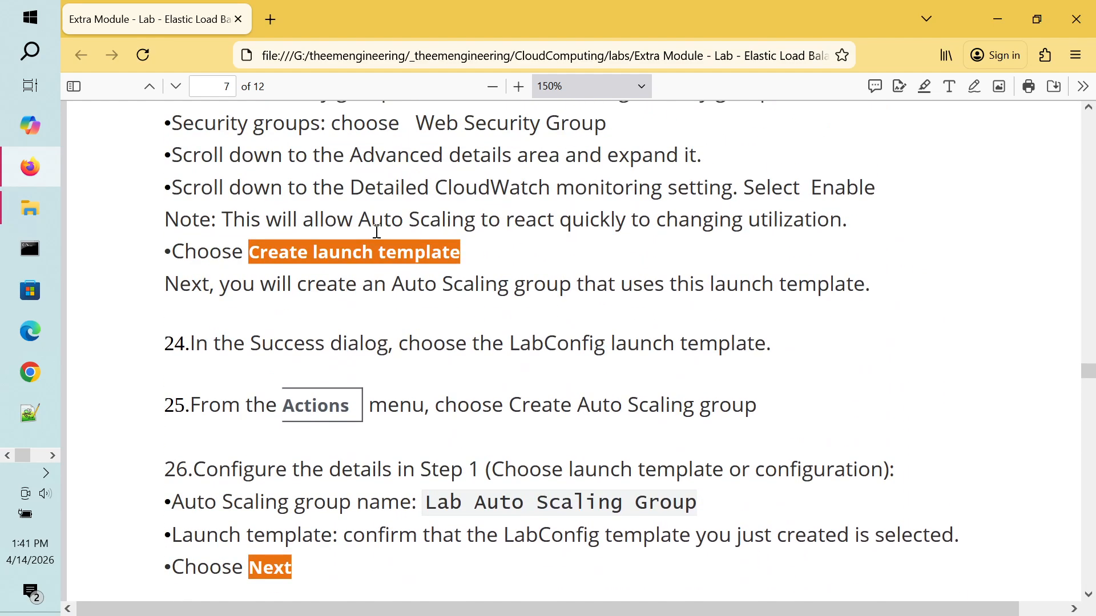
scroll(377, 231, up, 6)
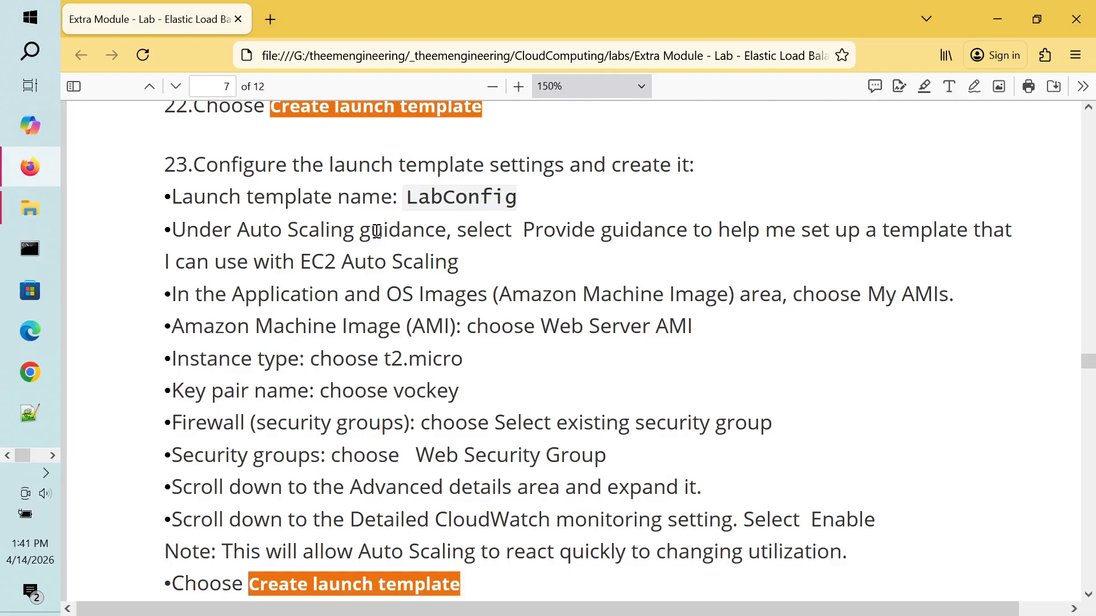
scroll(377, 230, up, 5)
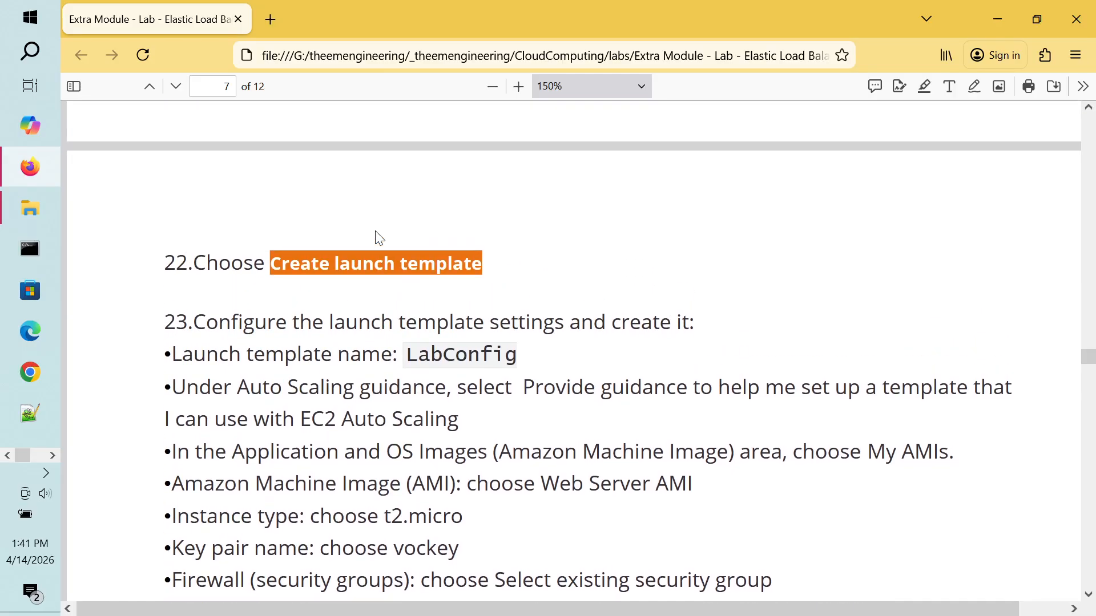
scroll(380, 238, down, 5)
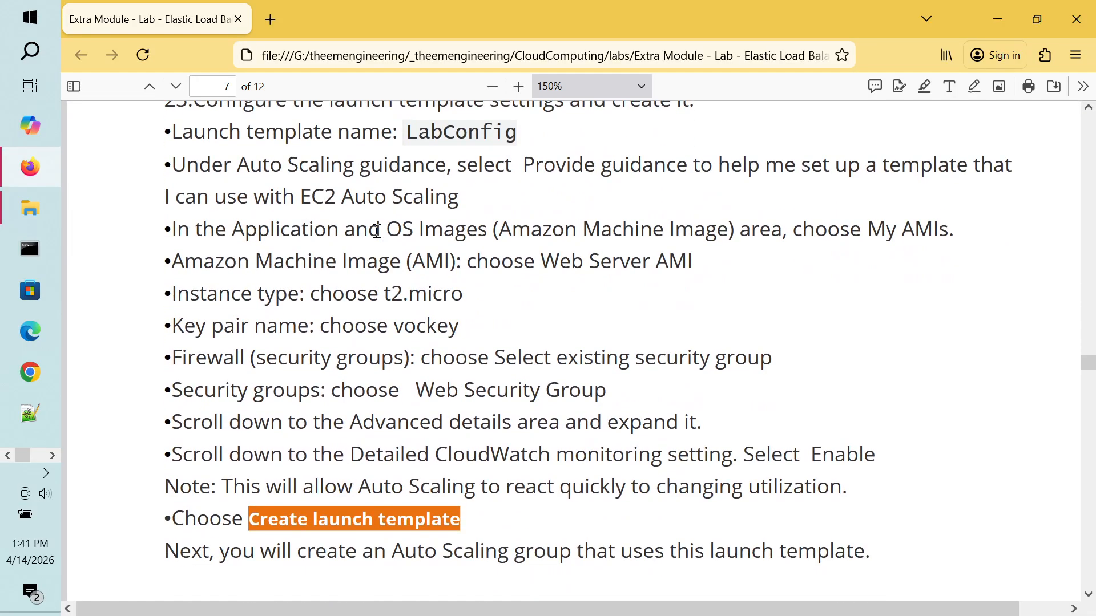
scroll(377, 230, down, 3)
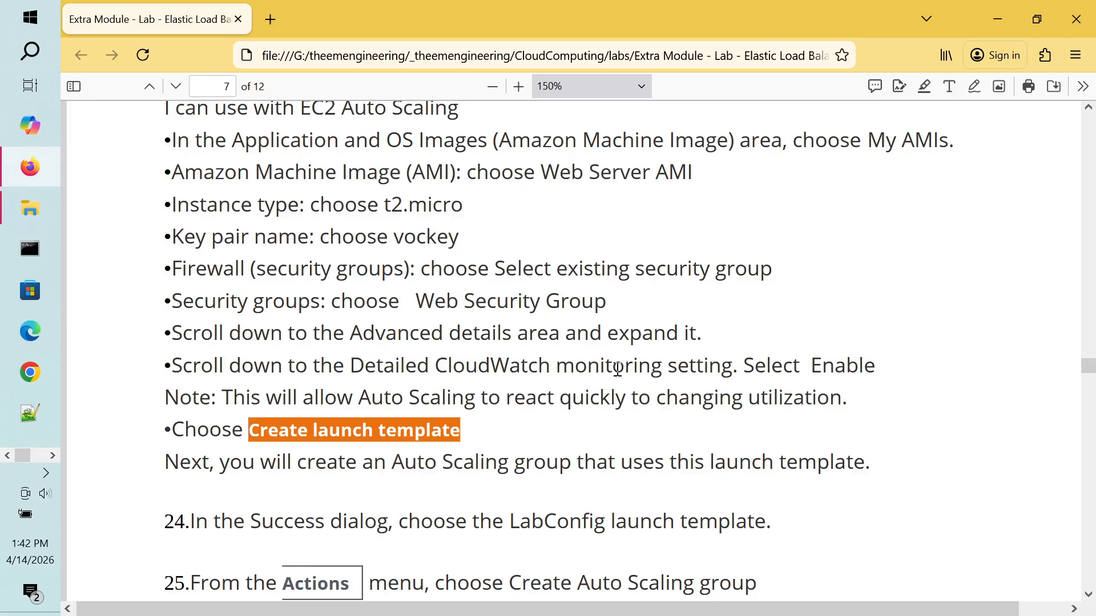
key(alt+Tab)
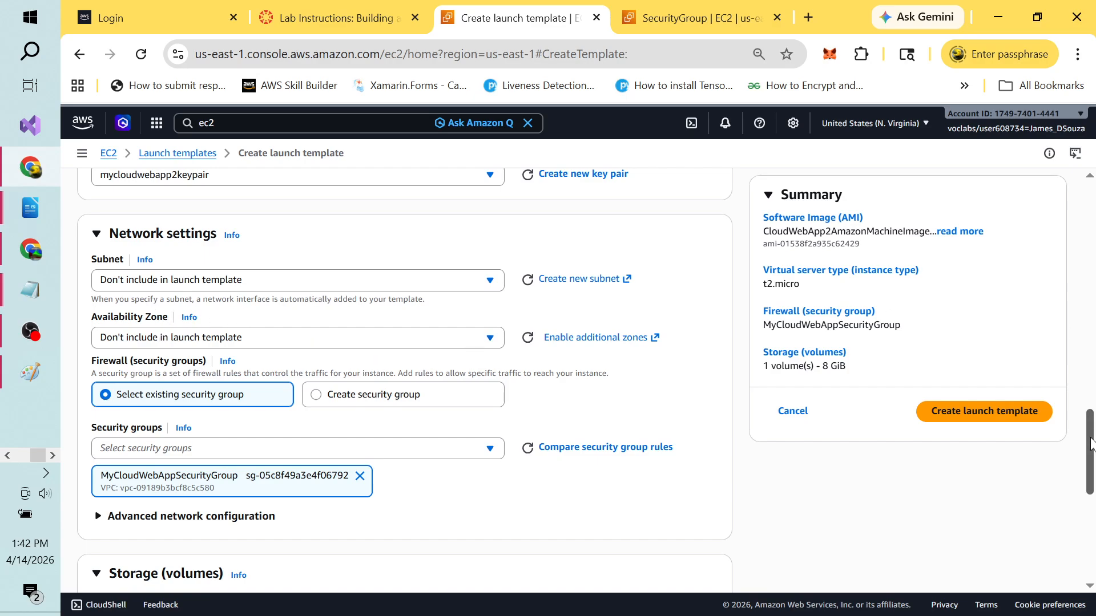
Step: Expand the template's Advanced details and Advanced network configuration sections
drag(1091, 443, 1093, 545)
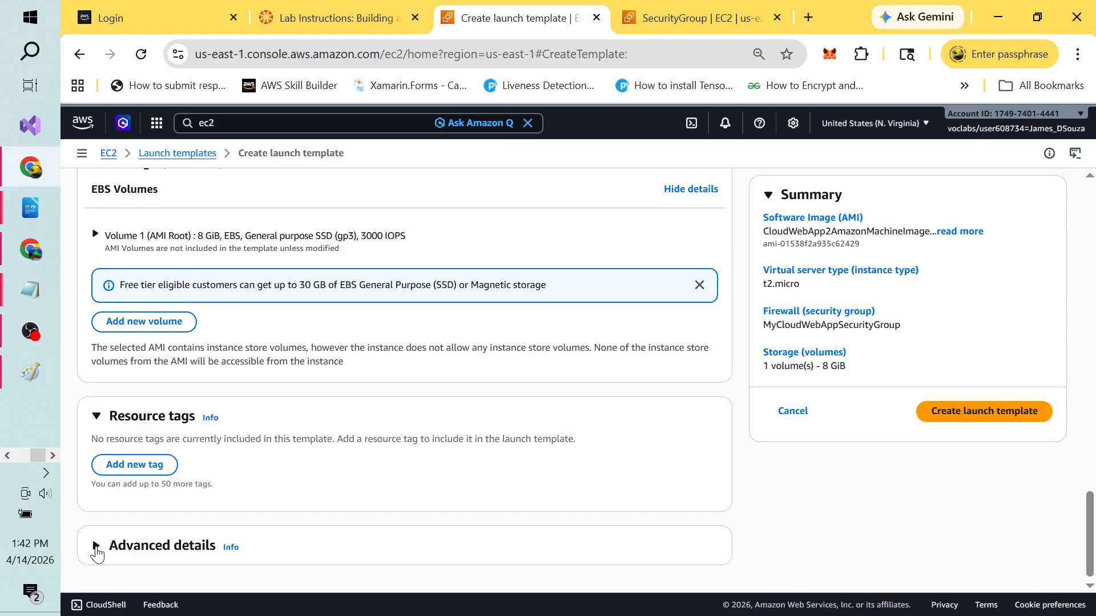
click(96, 550)
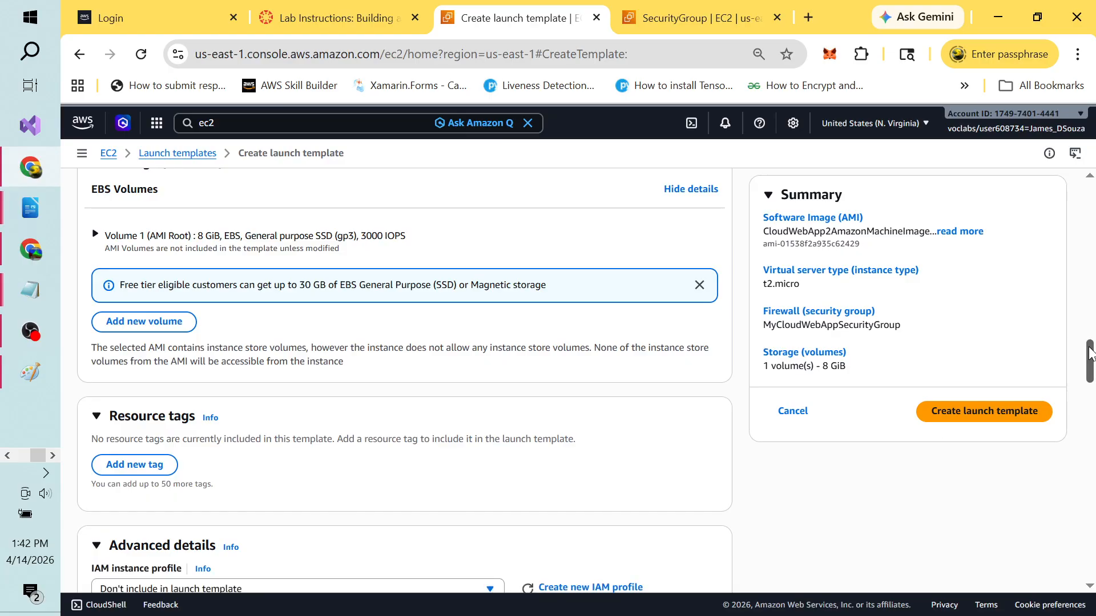
drag(1090, 353, 1083, 384)
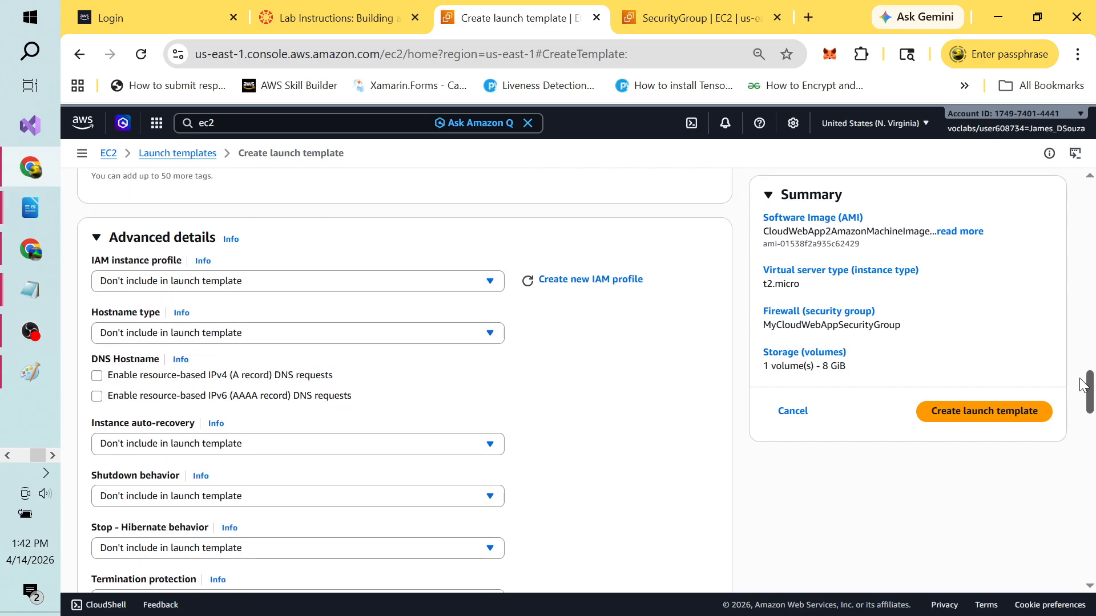
drag(1081, 379, 1082, 320)
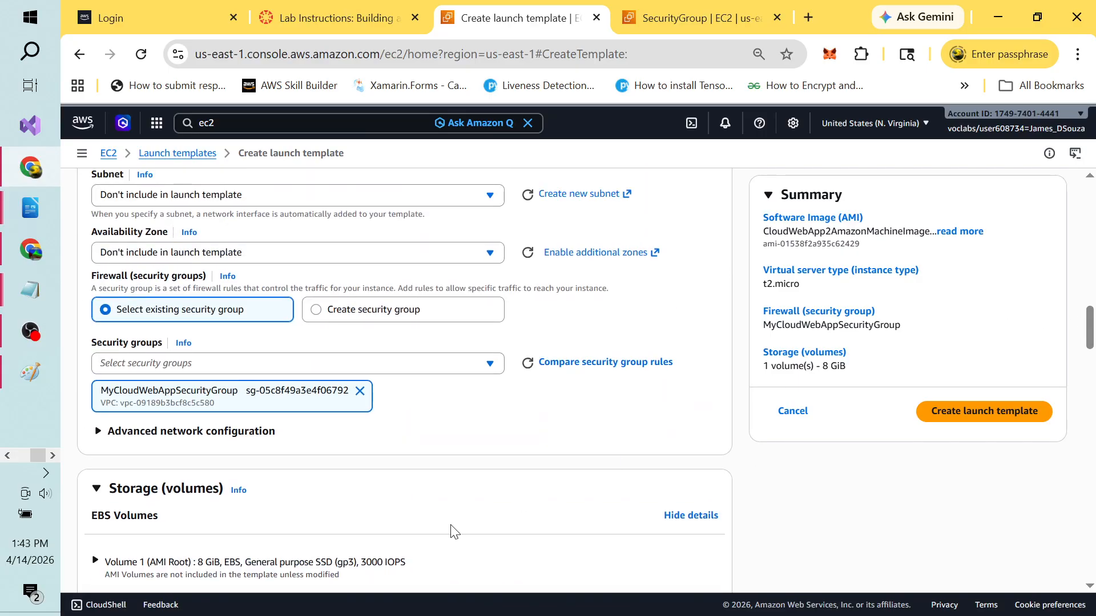
click(100, 434)
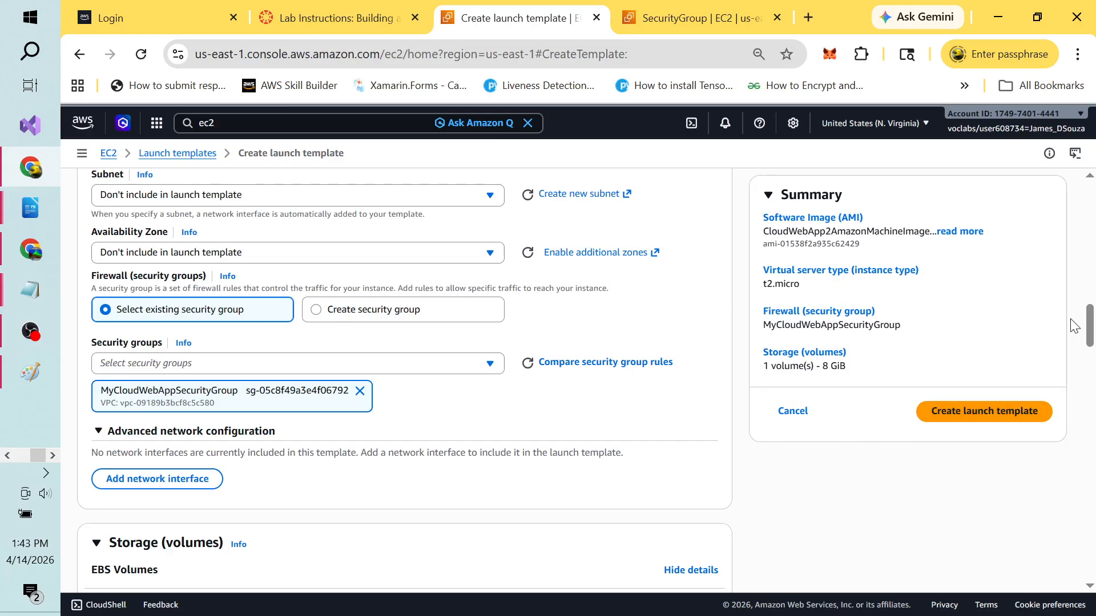
drag(1090, 320, 1090, 300)
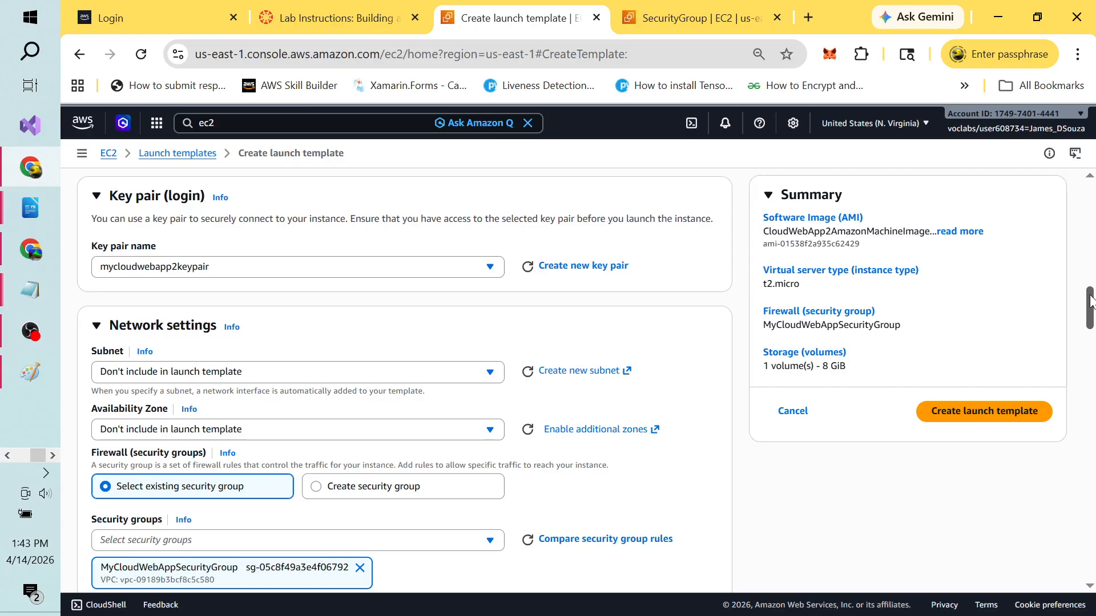
drag(1090, 301, 1090, 322)
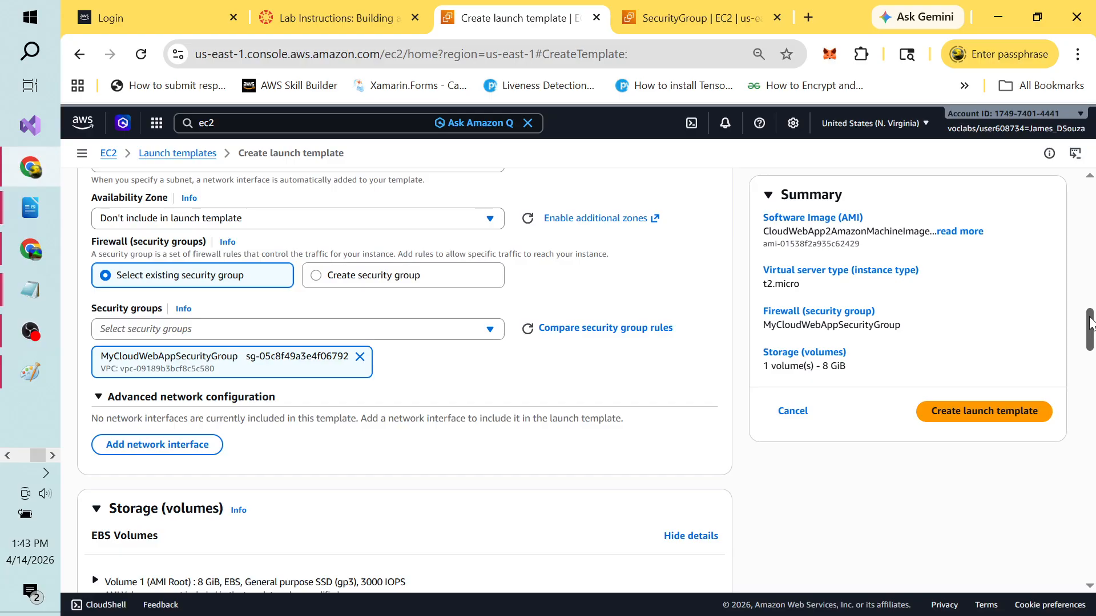
mouse_move(1089, 323)
mouse_down()
mouse_move(1090, 279)
mouse_move(1089, 326)
mouse_up()
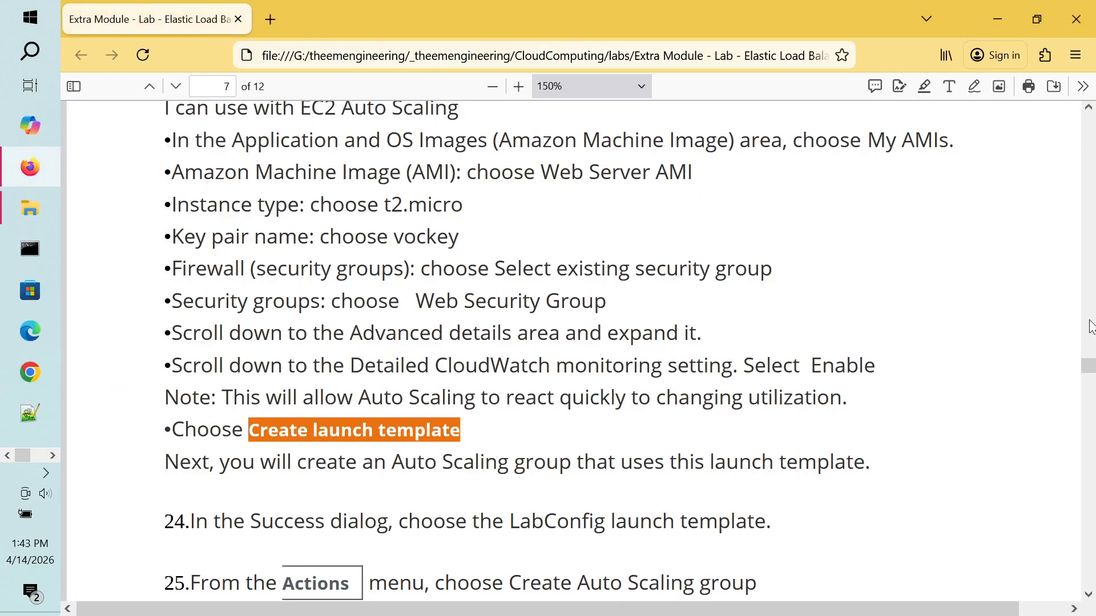
Step: Highlight the Detailed CloudWatch monitoring instruction in the PDF, then return to the template form
double_click(320, 368)
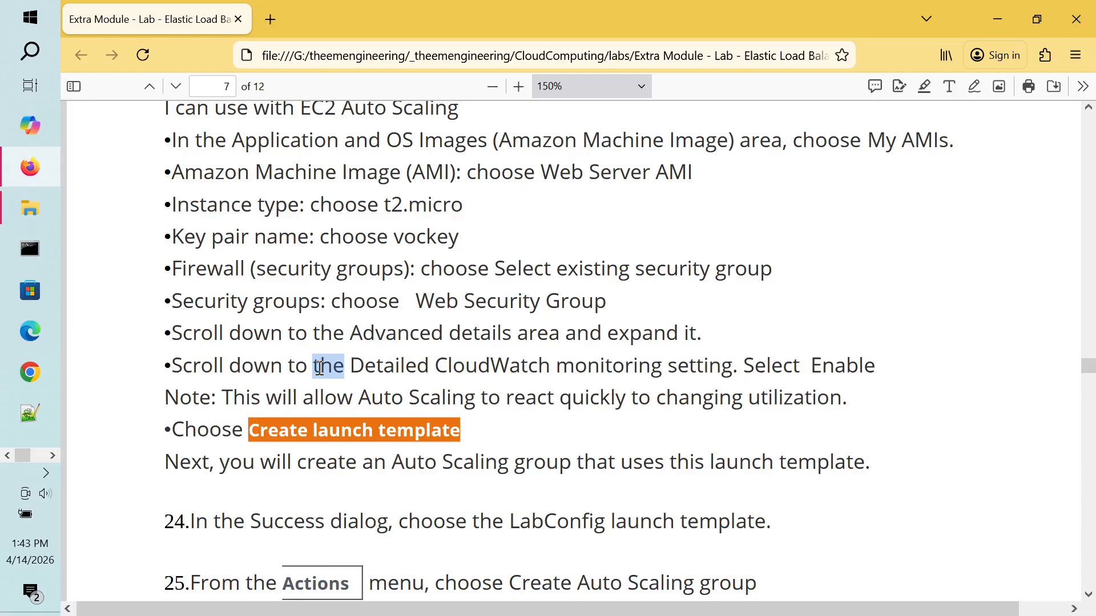
double_click(365, 366)
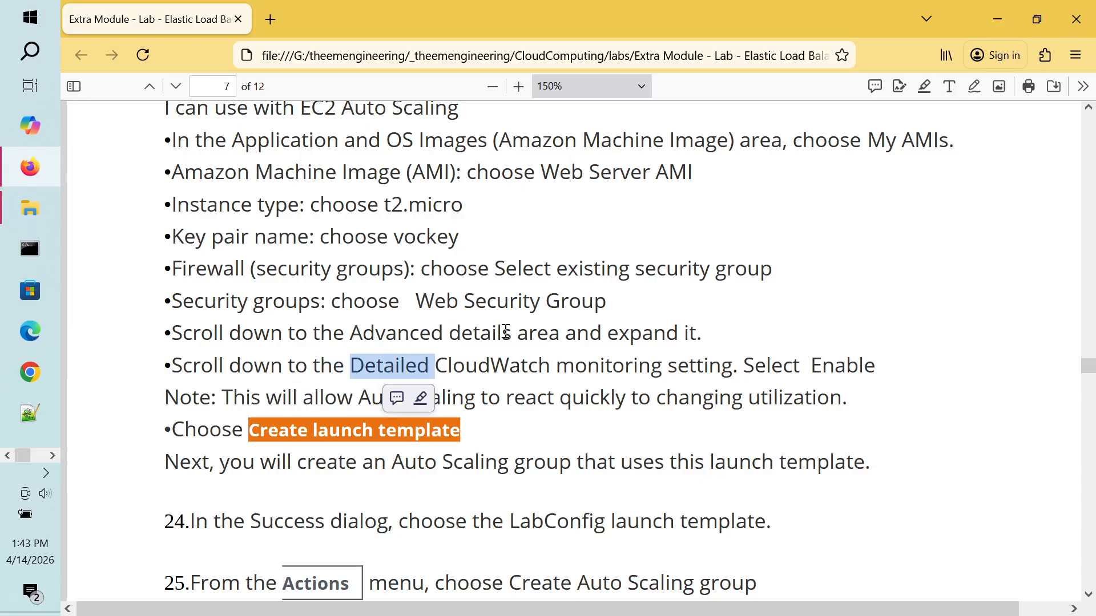
double_click(451, 366)
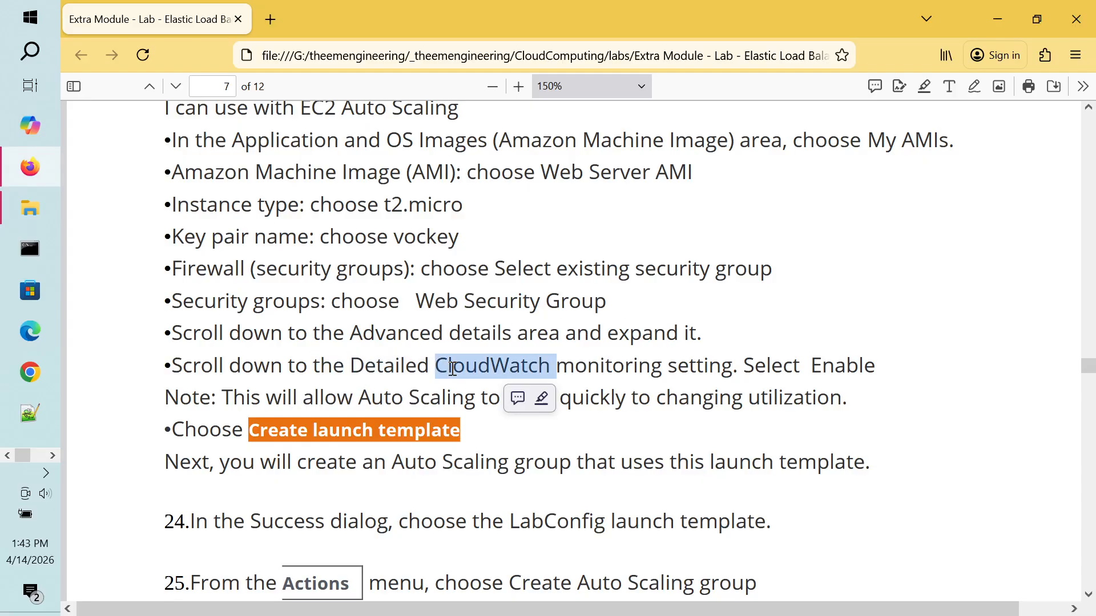
double_click(618, 367)
key(ctrl+super+Right)
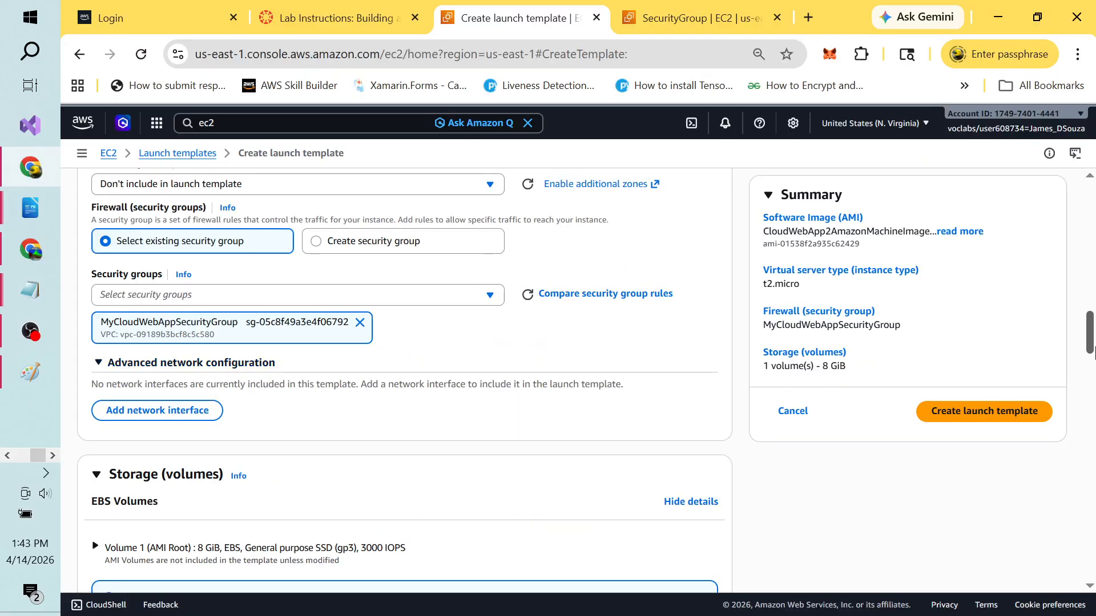
Step: Set Detailed CloudWatch monitoring to Enable under the template's Advanced details
drag(1092, 351, 1092, 410)
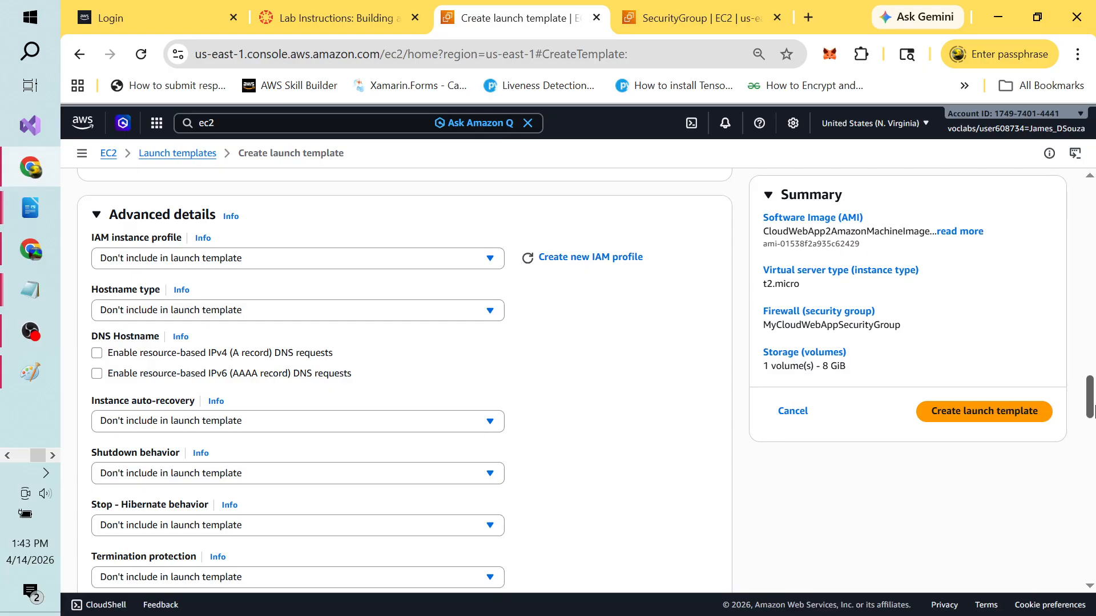
drag(1091, 410, 1092, 437)
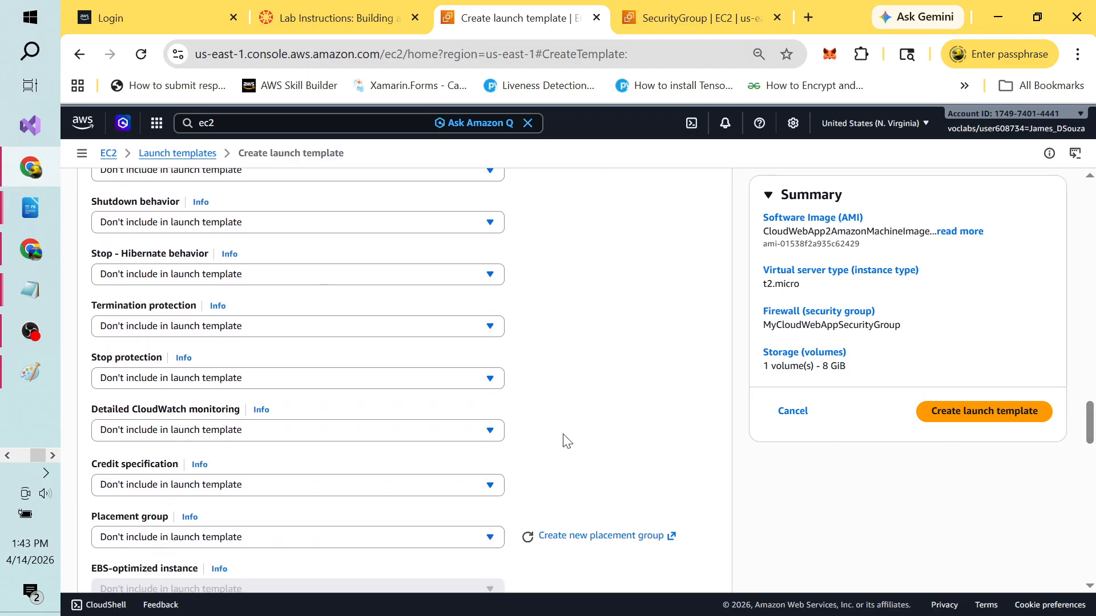
drag(98, 414, 233, 415)
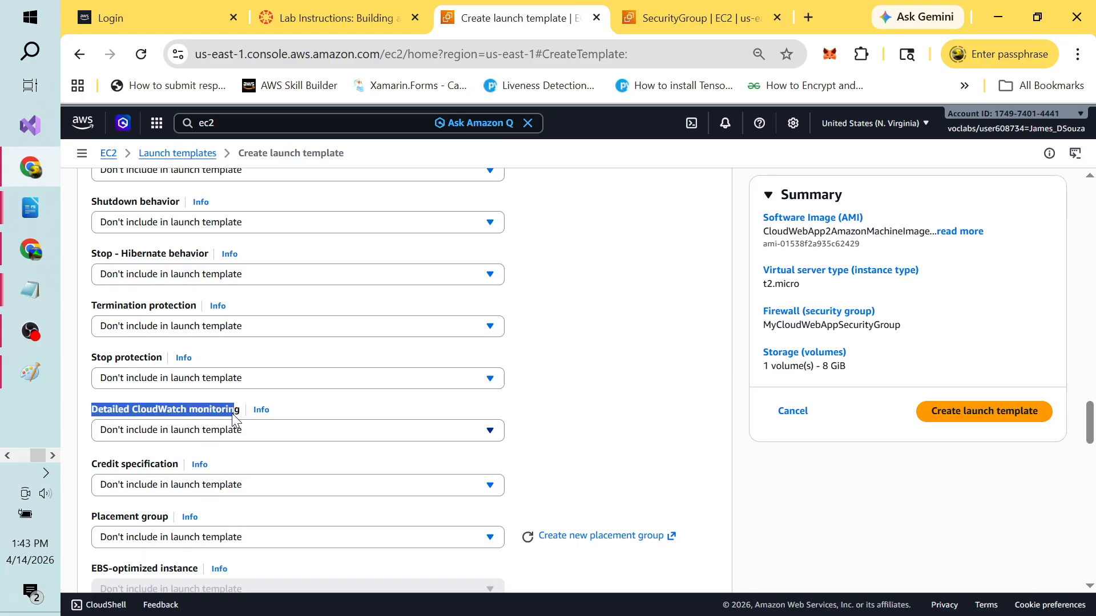
click(489, 431)
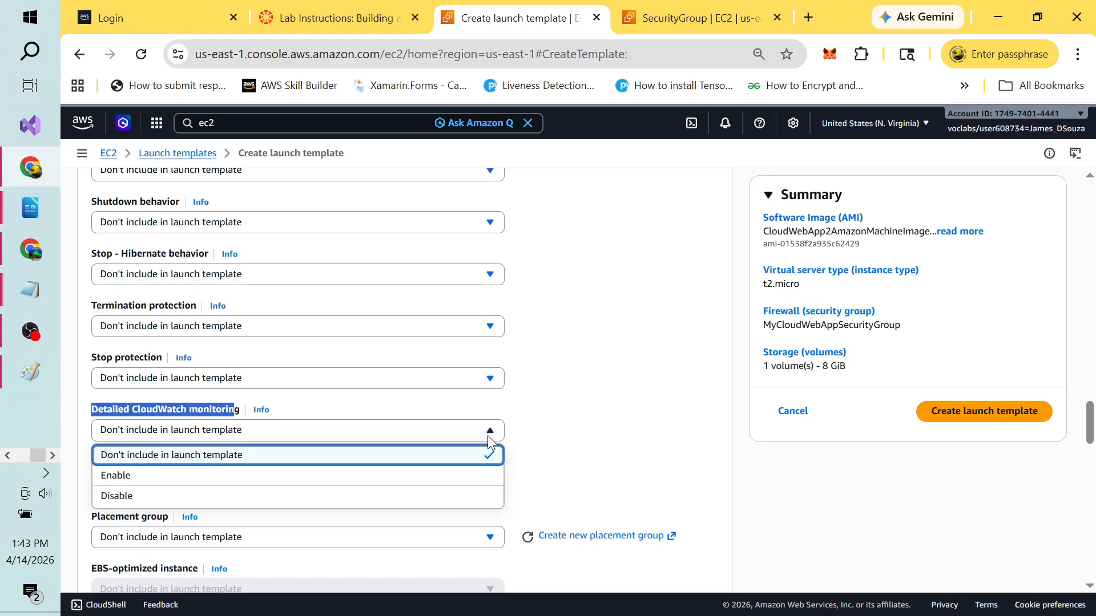
click(200, 477)
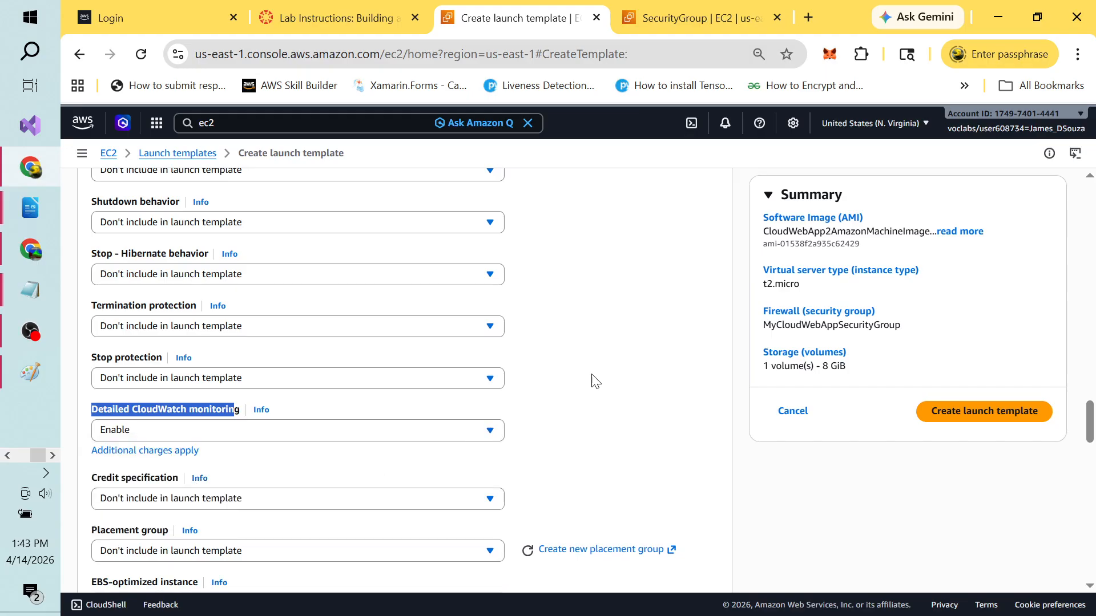
click(631, 365)
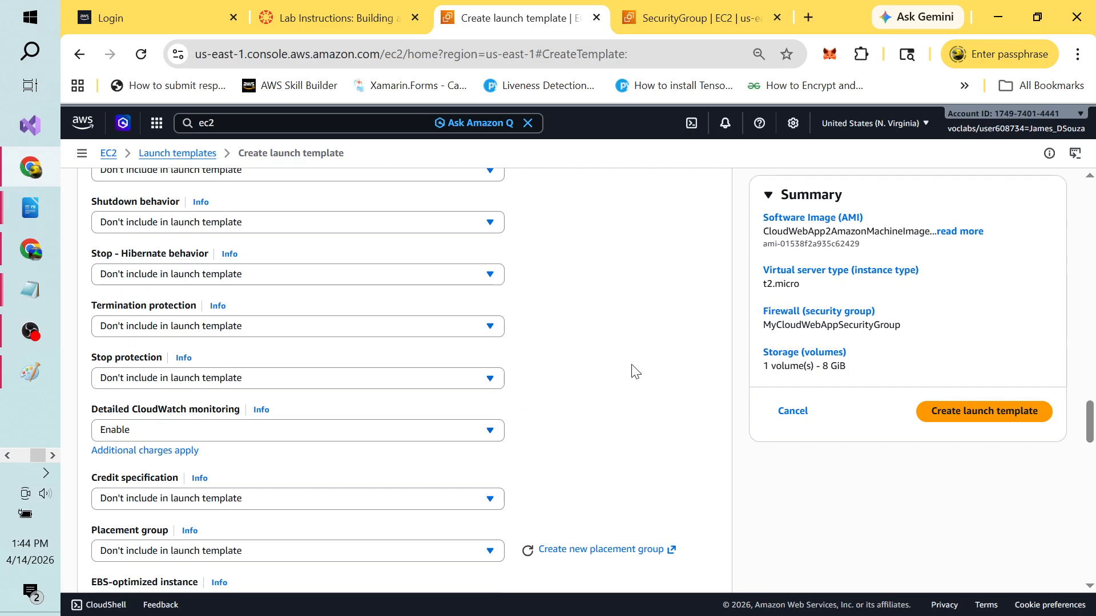
key(alt+Tab)
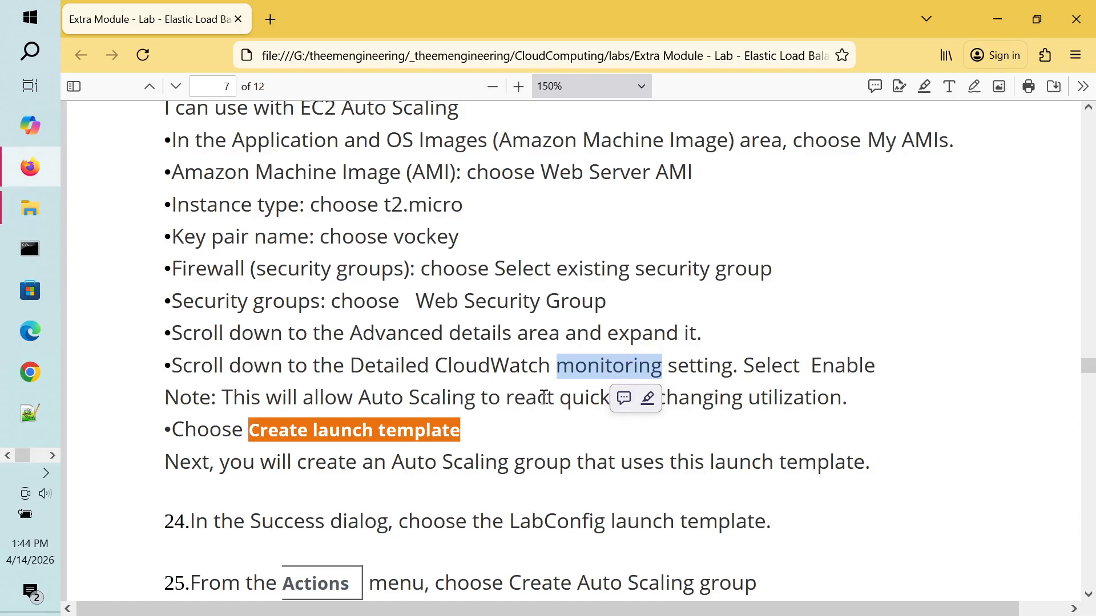
Step: Read lab steps 24–26 on building the Auto Scaling group from the LabConfig launch template
double_click(771, 398)
click(889, 403)
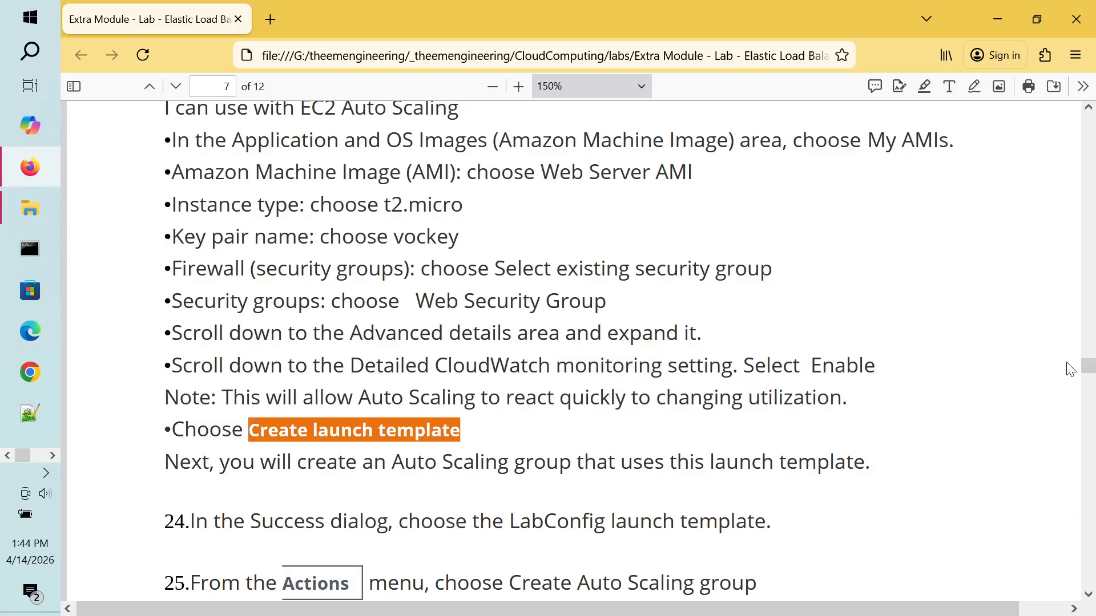
drag(1089, 370, 1089, 374)
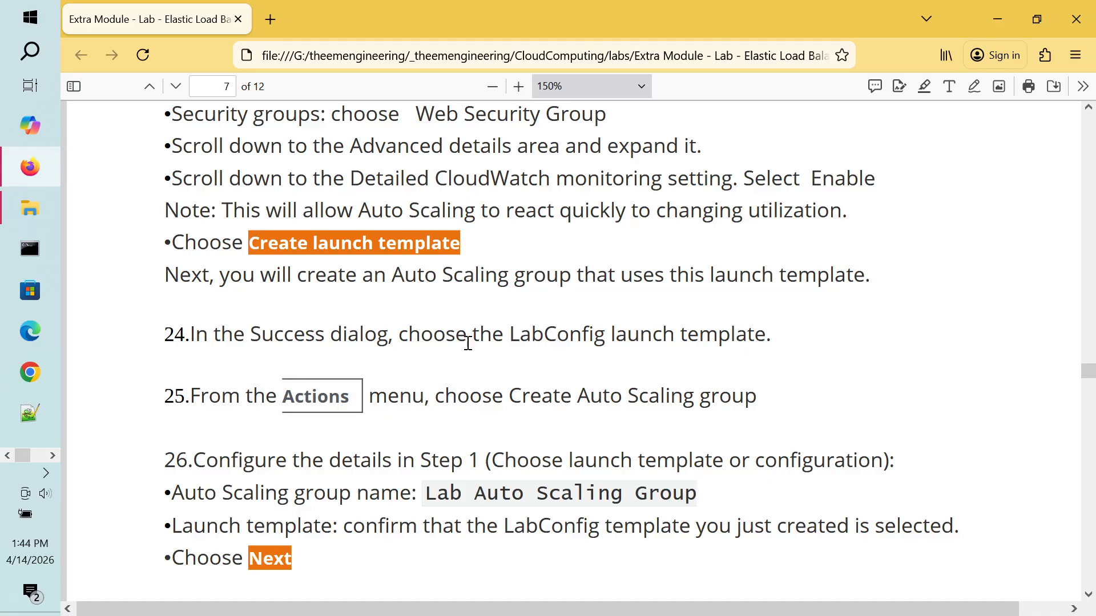
double_click(622, 335)
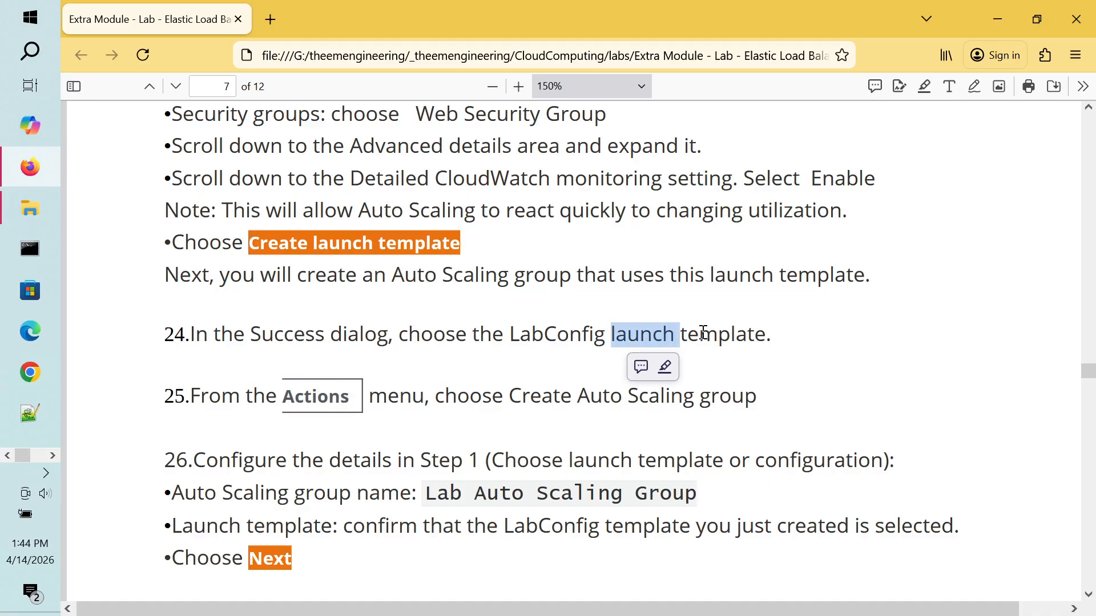
click(733, 333)
double_click(733, 333)
click(571, 335)
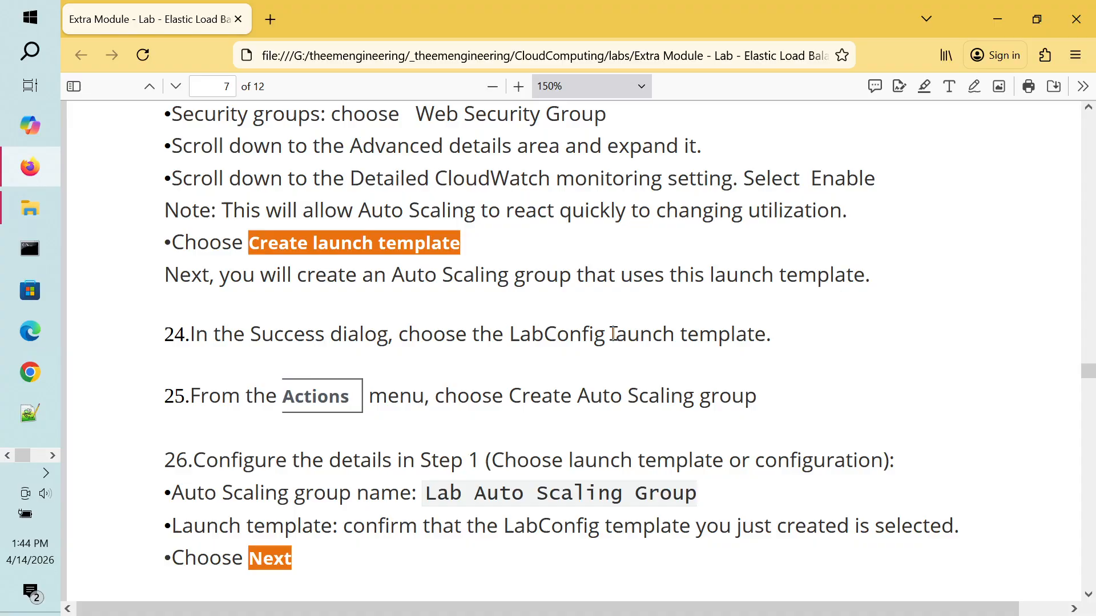
drag(610, 335, 570, 335)
double_click(570, 335)
double_click(657, 326)
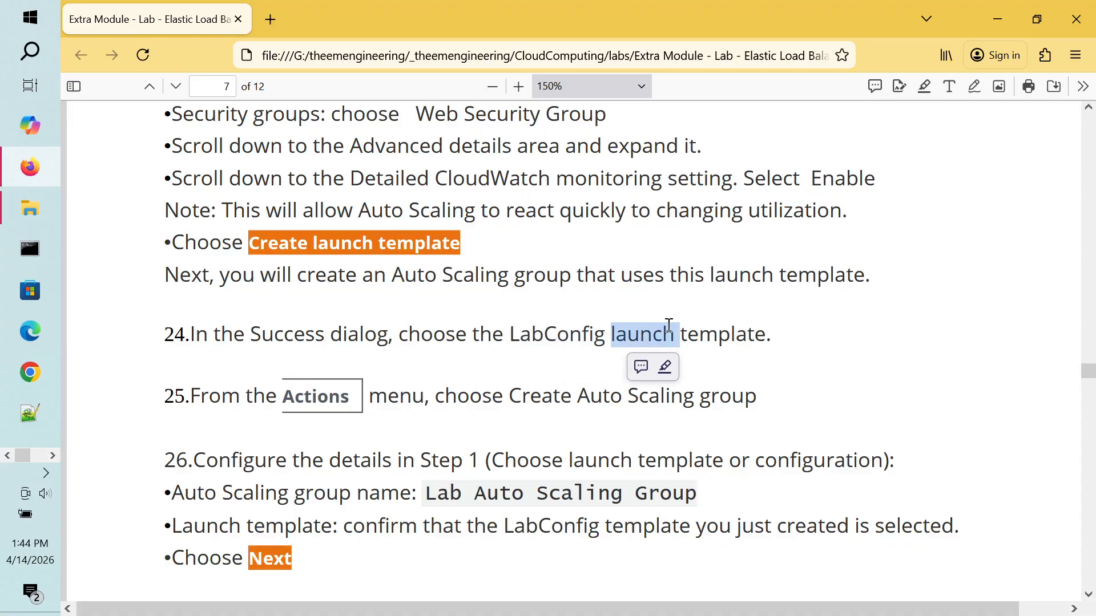
click(723, 326)
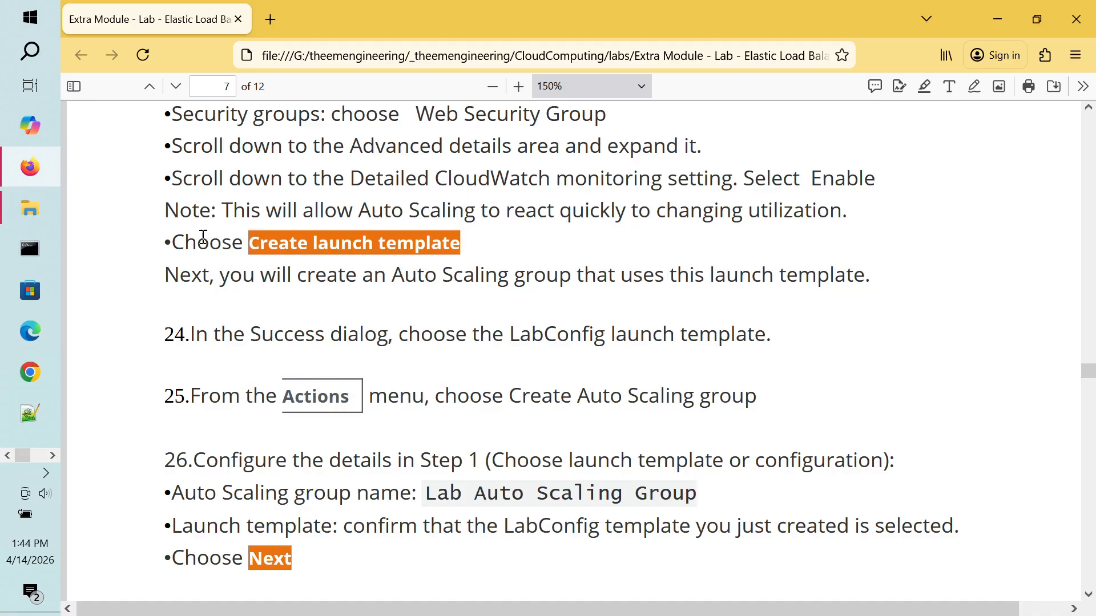
drag(178, 243, 472, 244)
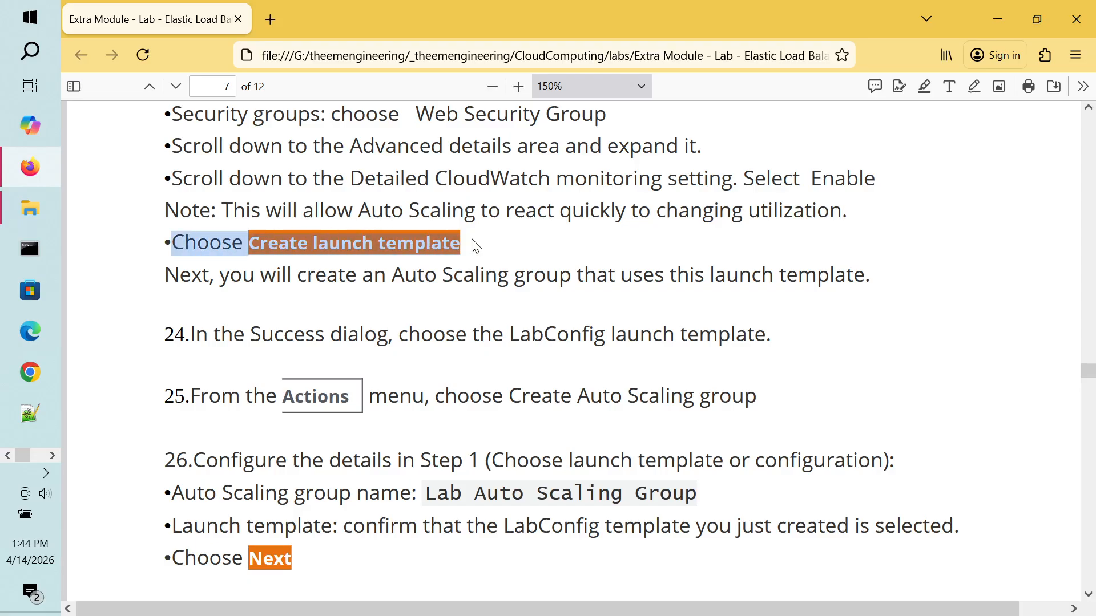
click(545, 256)
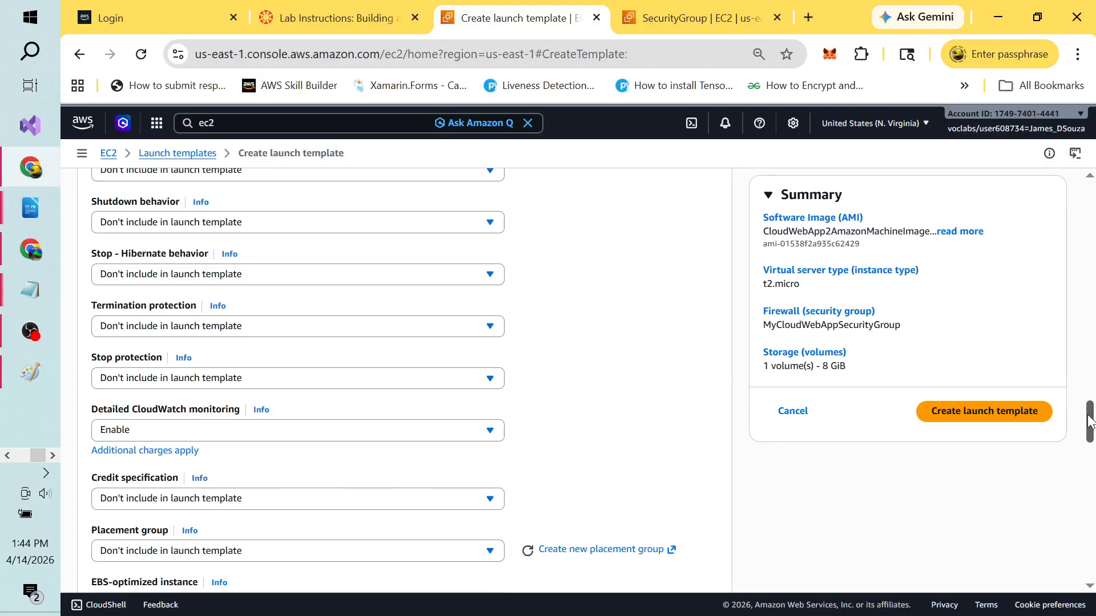
Step: Review the launch template settings and create CloudWebApp2LaunchTemplate
drag(1090, 422, 1085, 324)
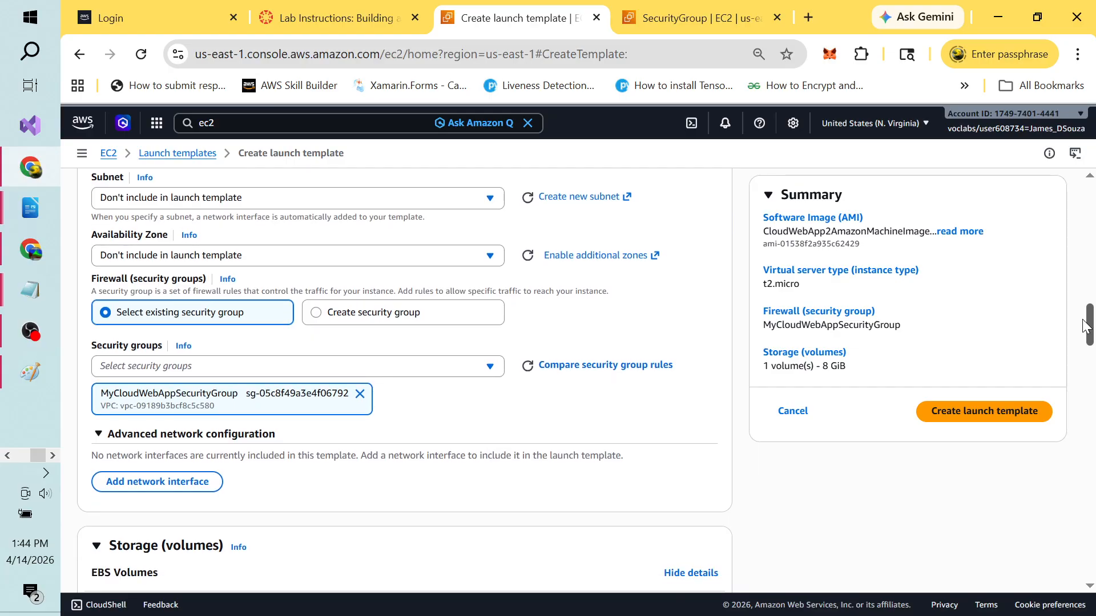
drag(1086, 326, 1092, 557)
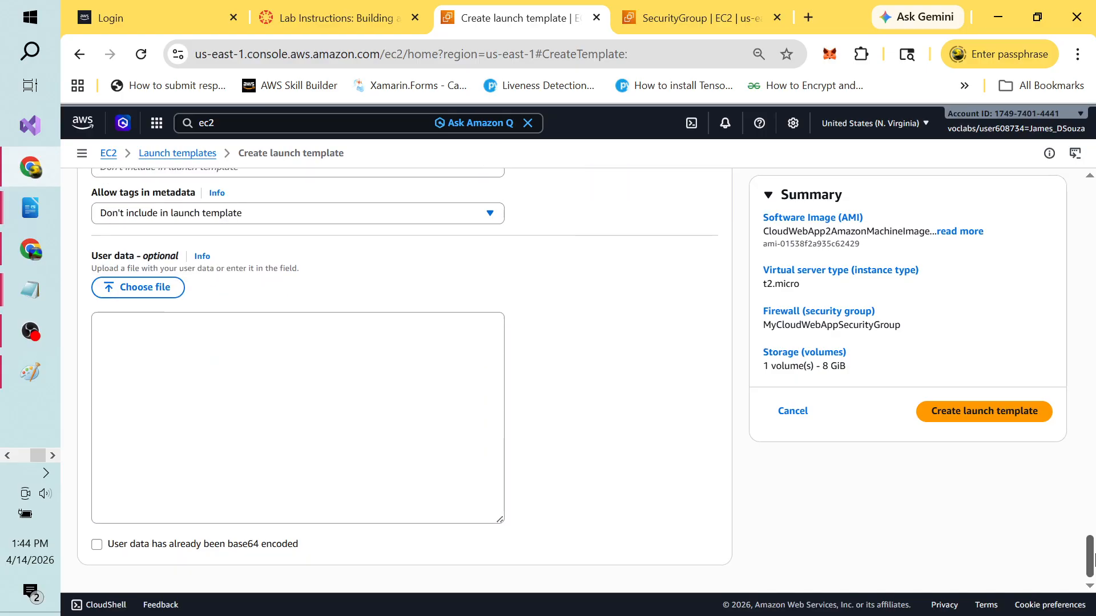
click(979, 413)
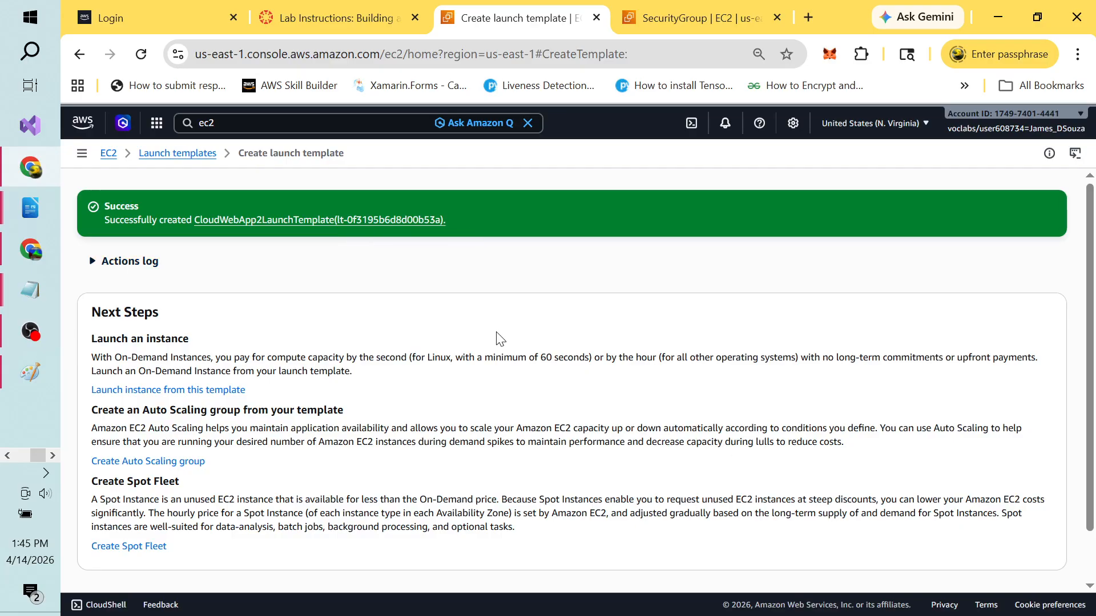
key(alt+Tab)
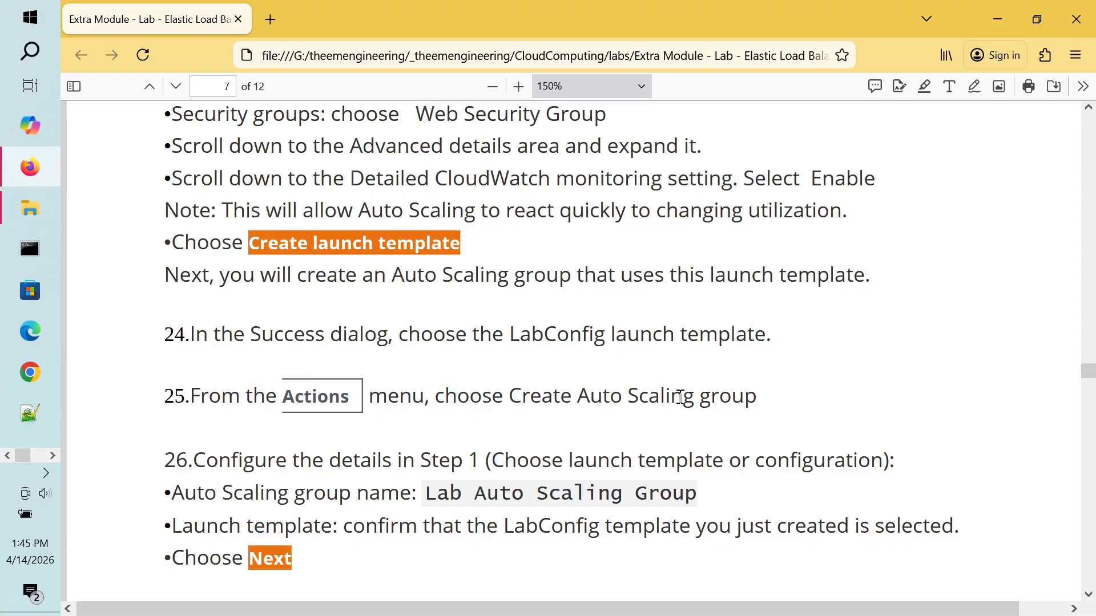
key(alt+Tab)
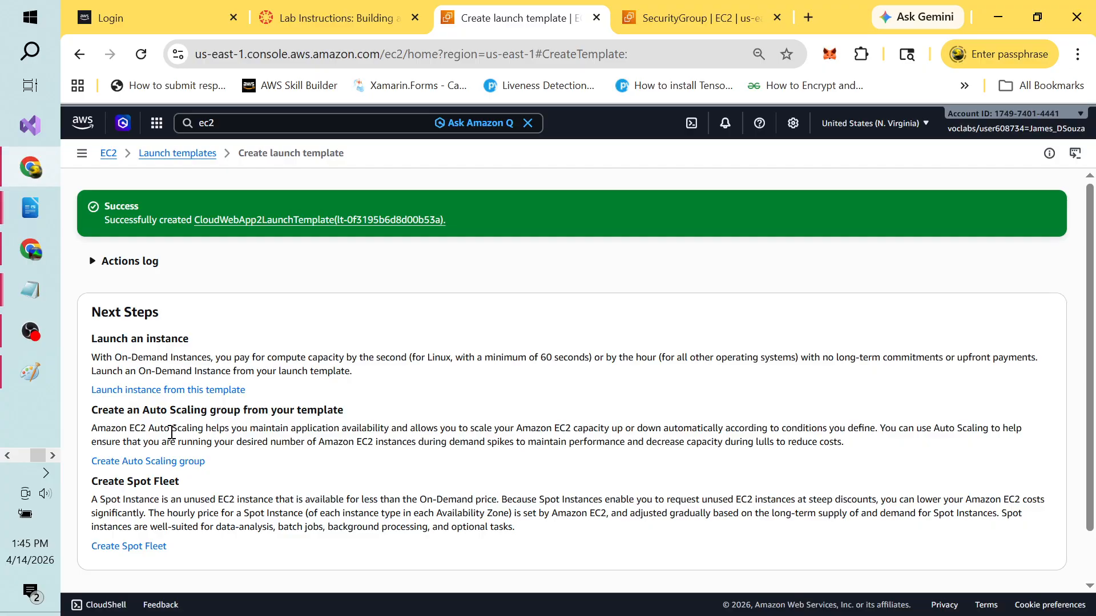
Step: Start an Auto Scaling group named CloudWebApp2 from CloudWebApp2LaunchTemplate, Default version 1
click(183, 462)
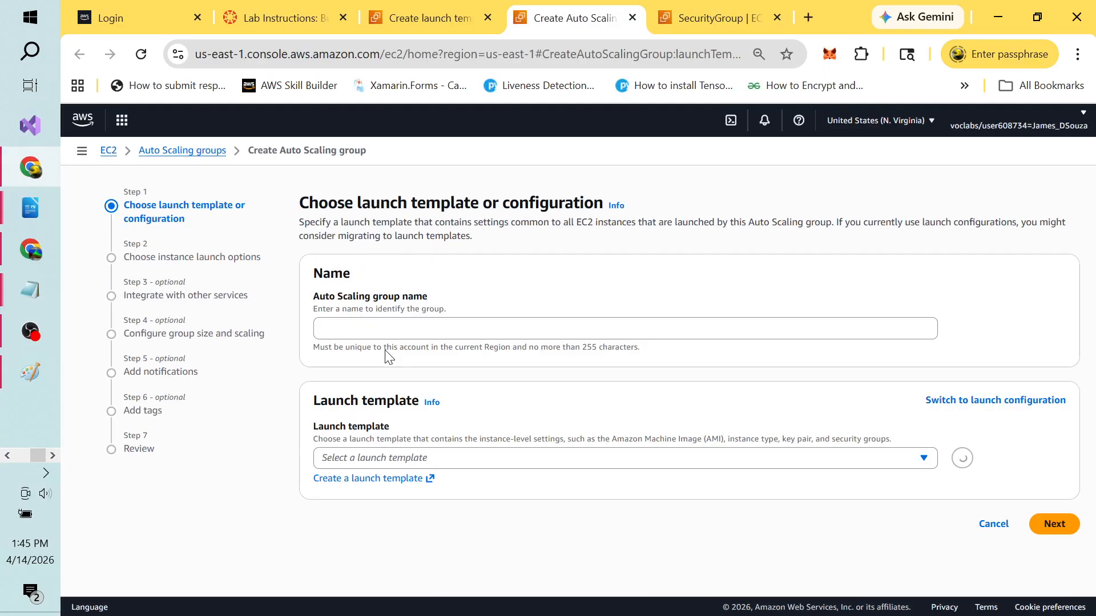
click(590, 335)
text(Clo)
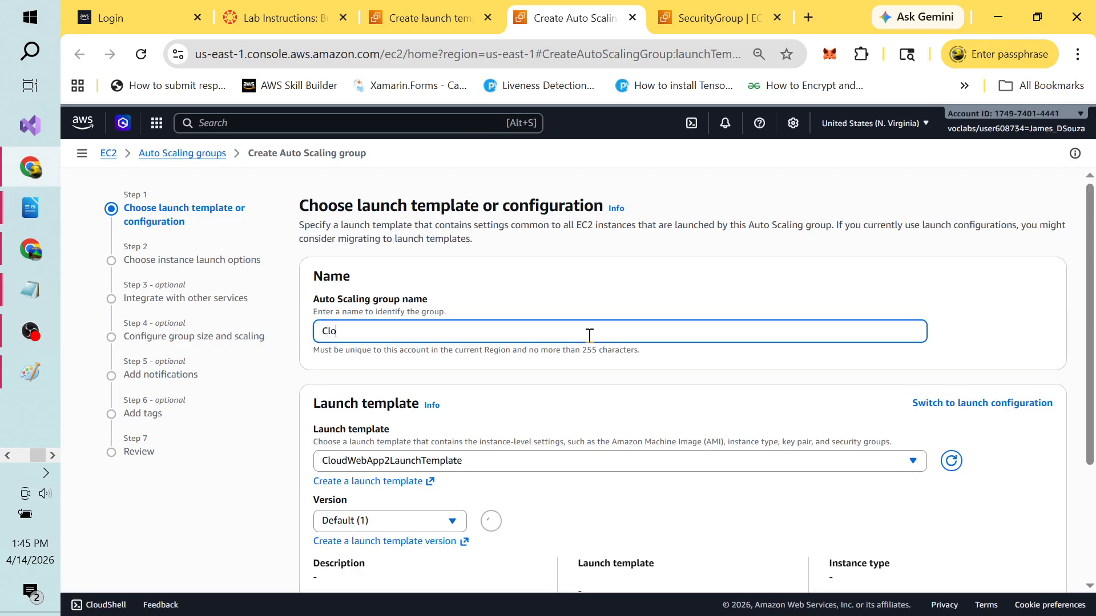
text(udWebApp2AutoScalingGroup)
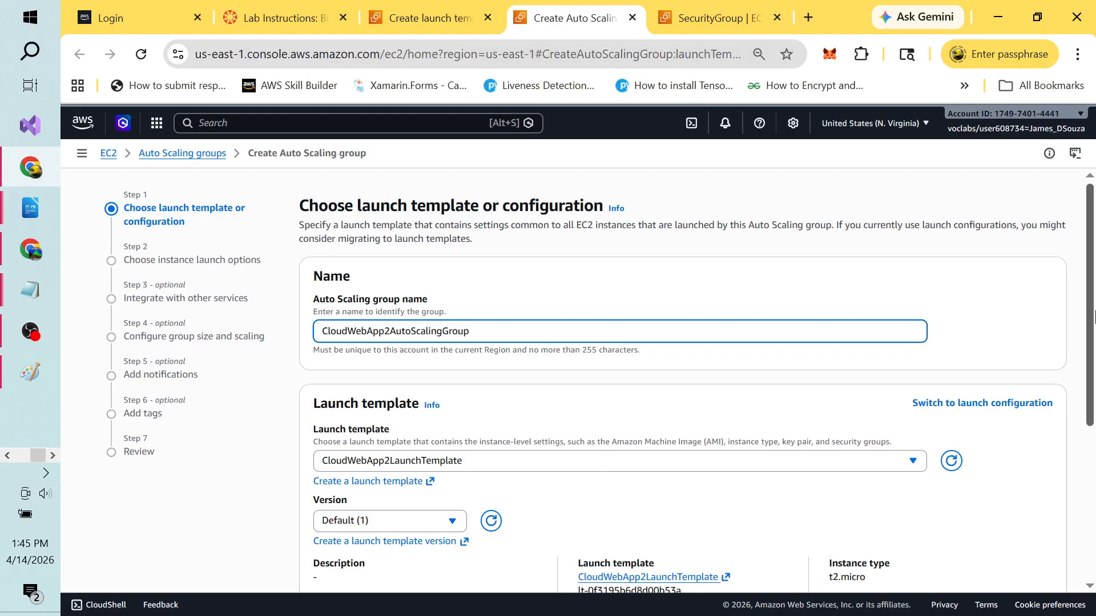
scroll(1090, 317, down, 2)
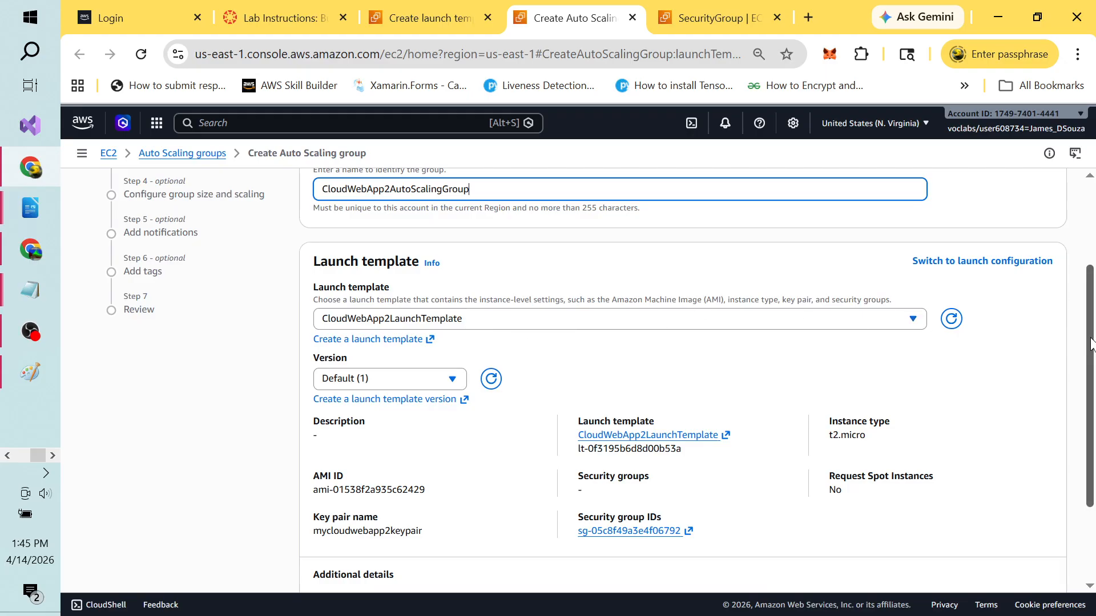
scroll(1091, 342, down, 2)
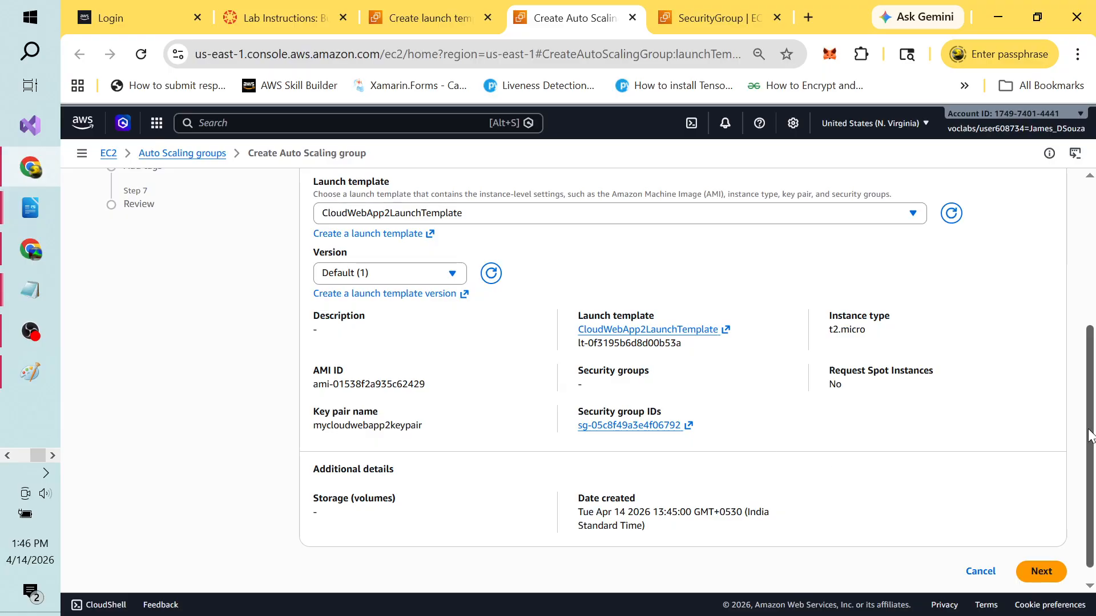
drag(1091, 437, 1094, 464)
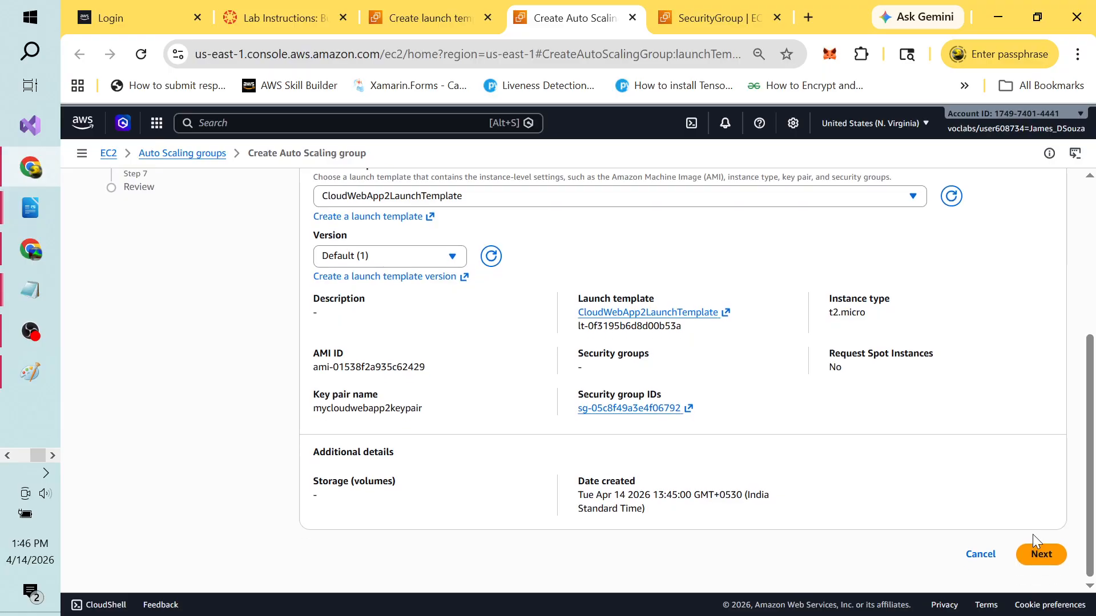
Step: On the network step, choose VPC vpc-09189b3bcf8c5c580 (CloudWebAppTwo-vpc), leaving subnets unselected
click(1040, 560)
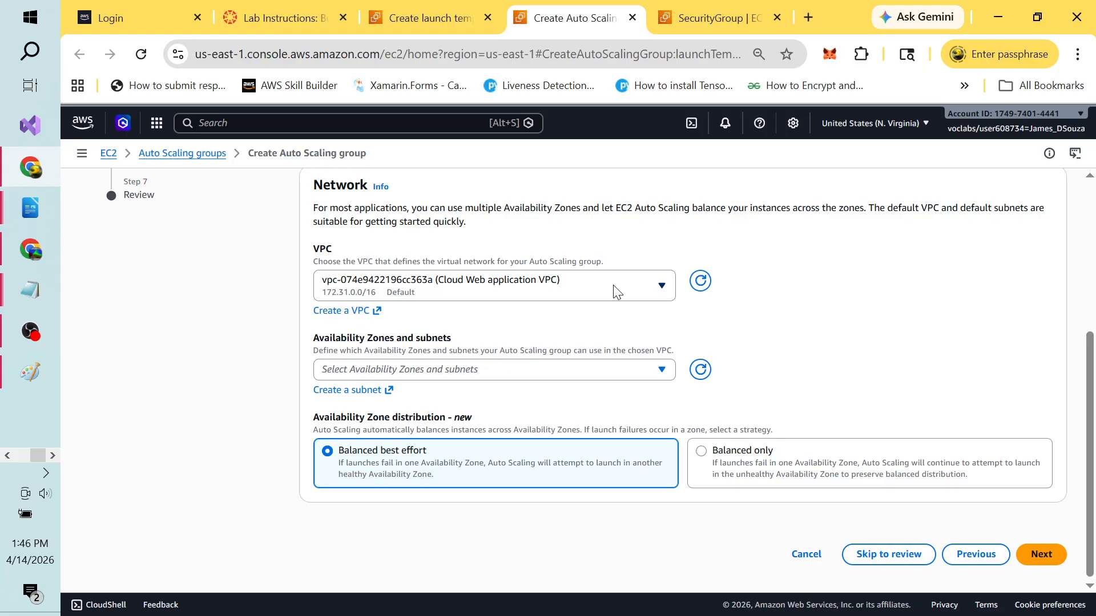
click(663, 287)
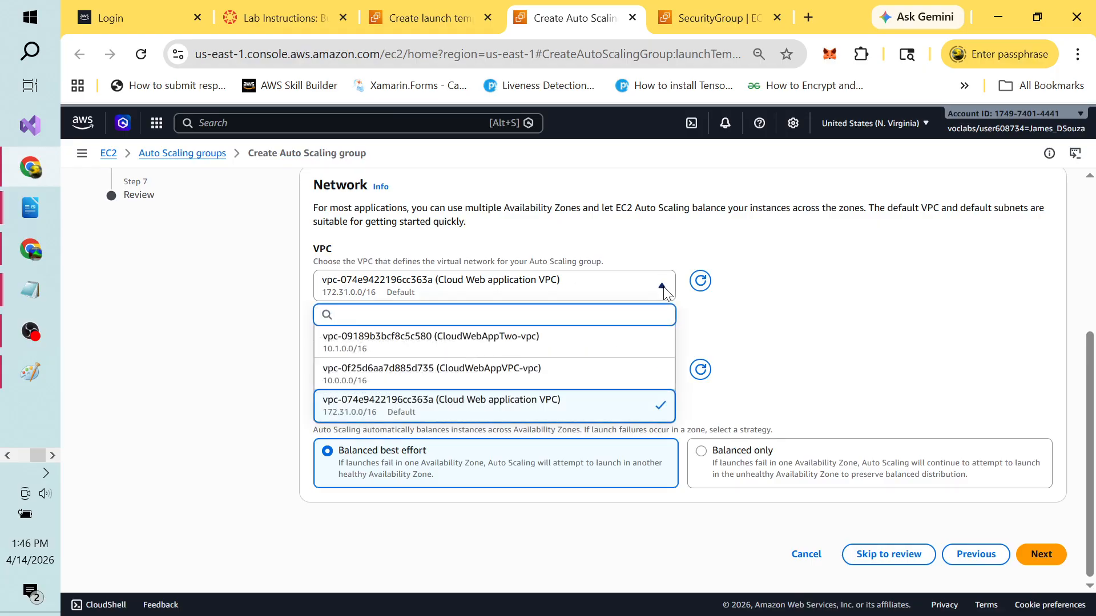
click(593, 348)
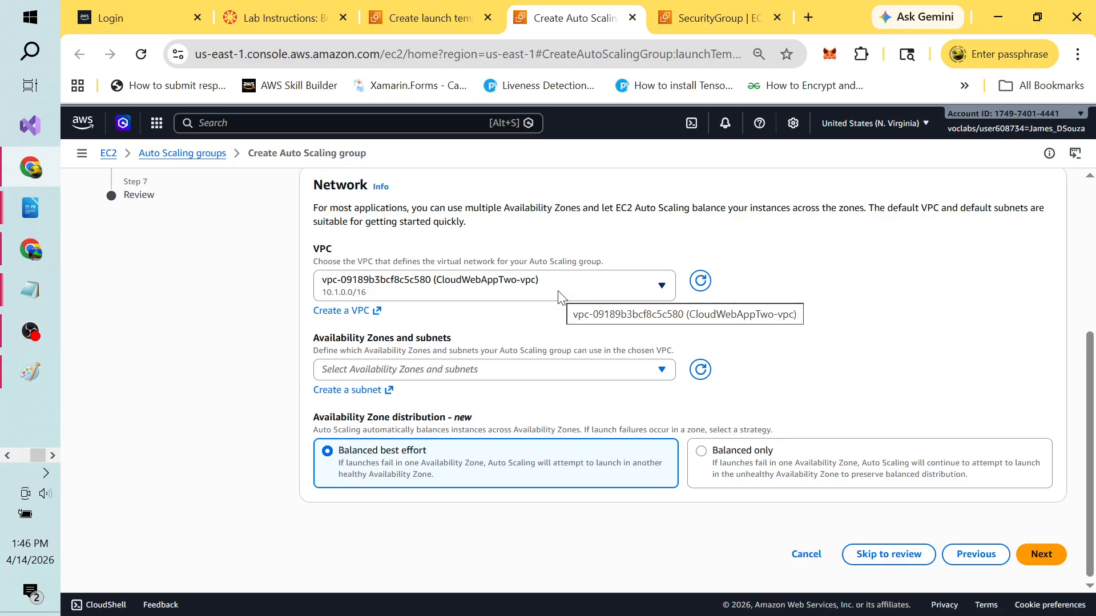
click(664, 370)
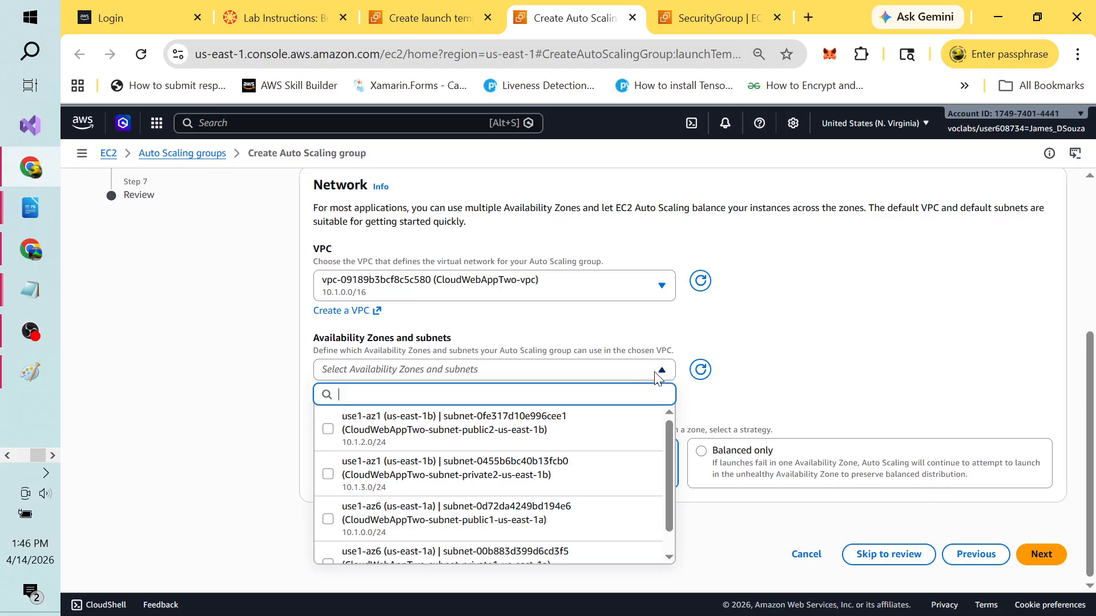
click(795, 337)
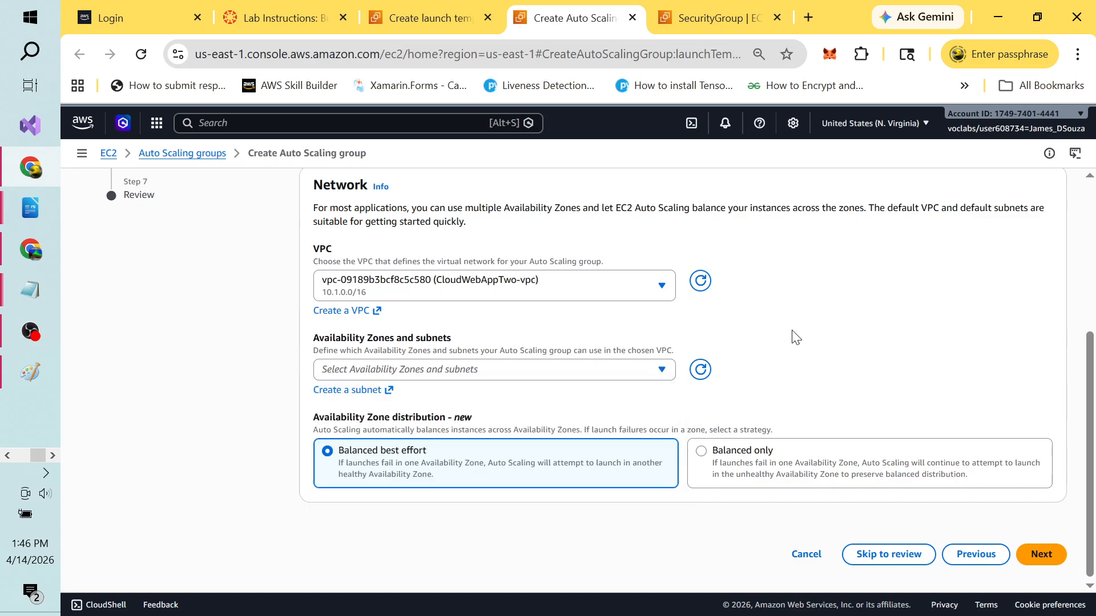
key(alt+Tab)
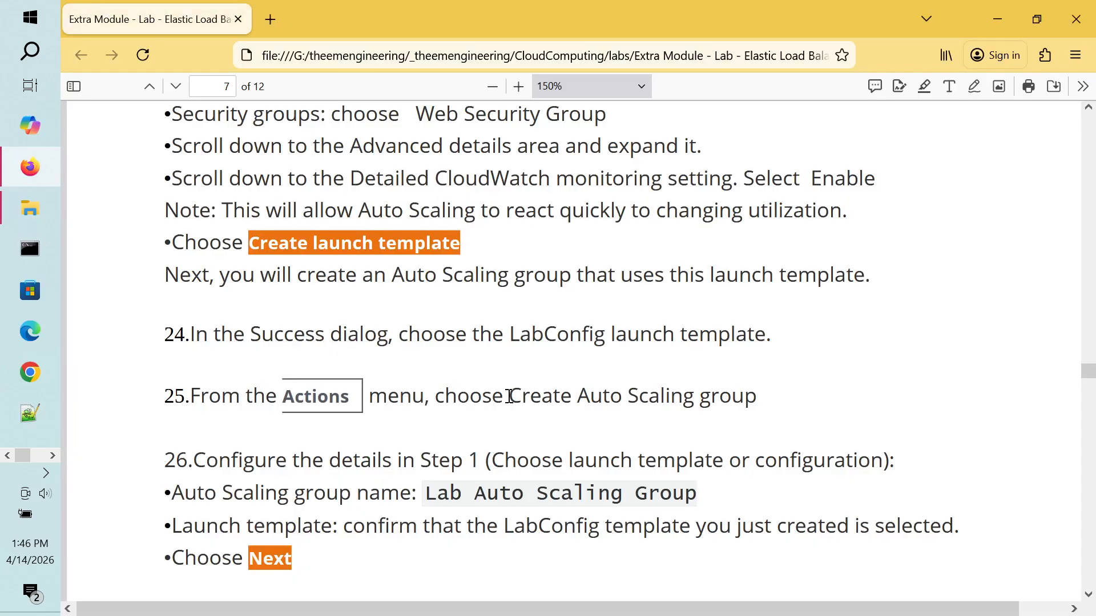
scroll(475, 500, down, 5)
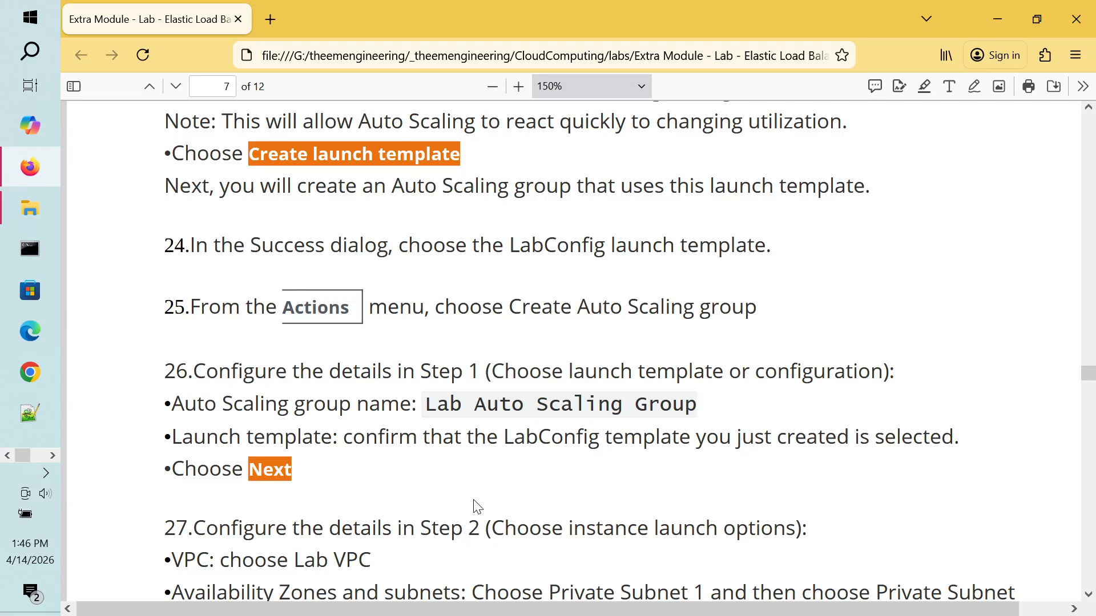
scroll(475, 501, down, 3)
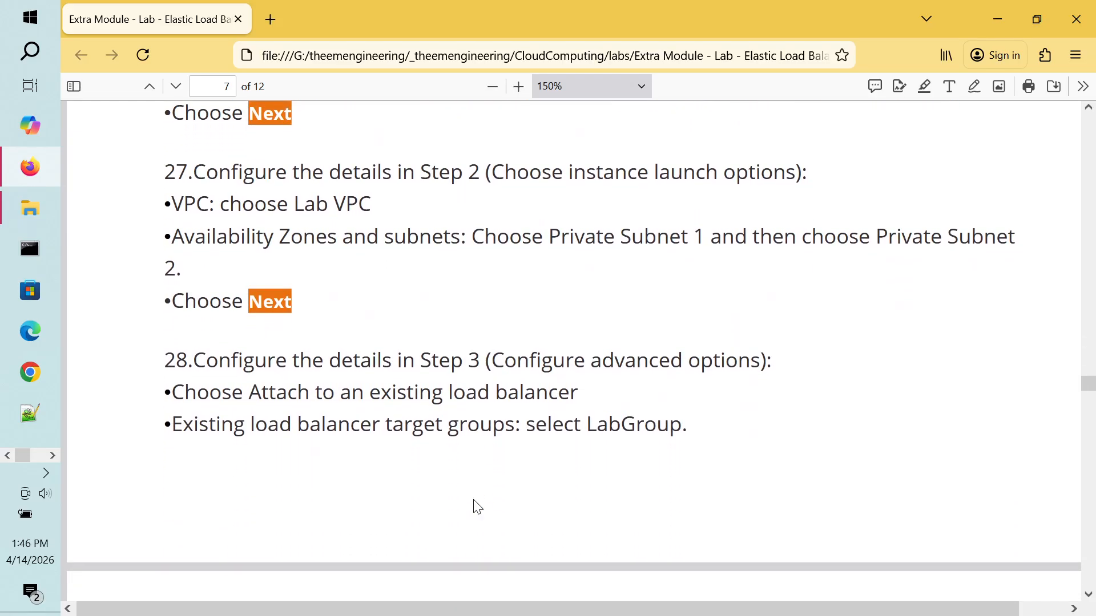
scroll(478, 508, down, 1)
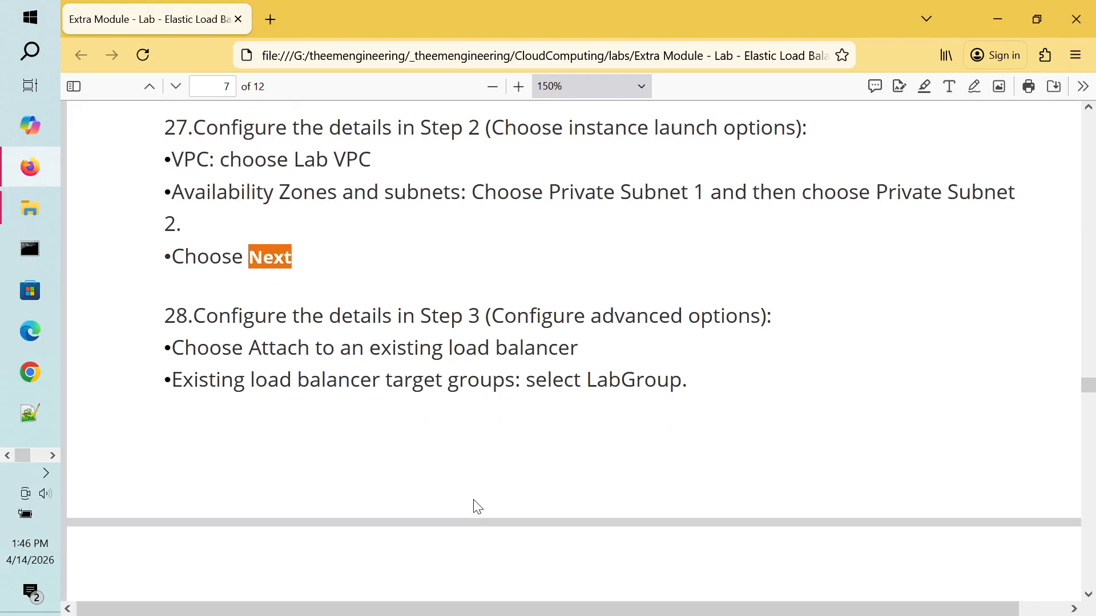
scroll(477, 507, up, 4)
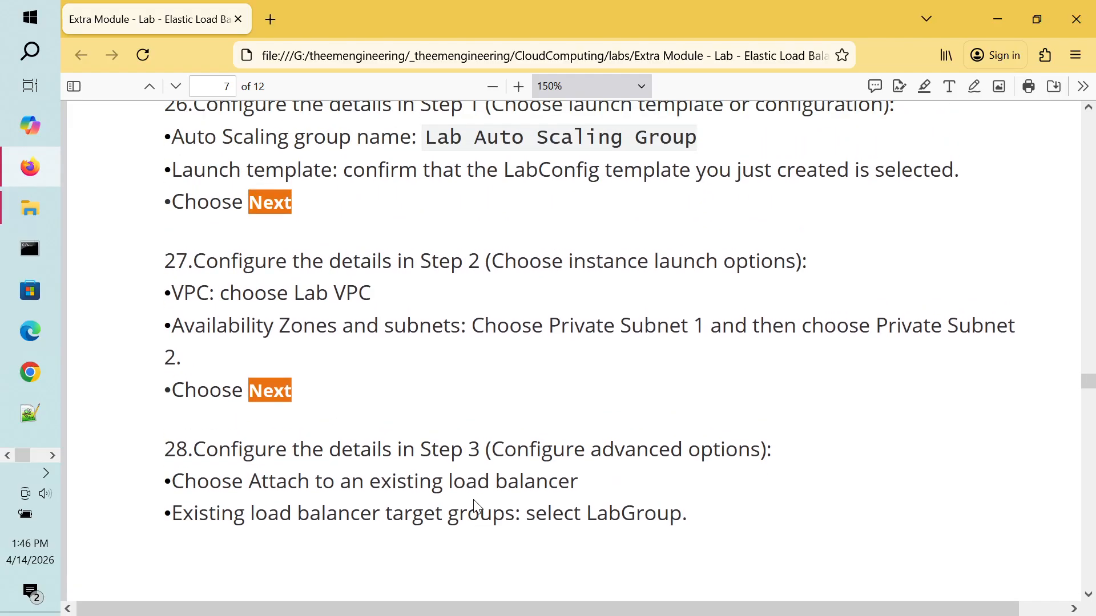
scroll(474, 502, down, 2)
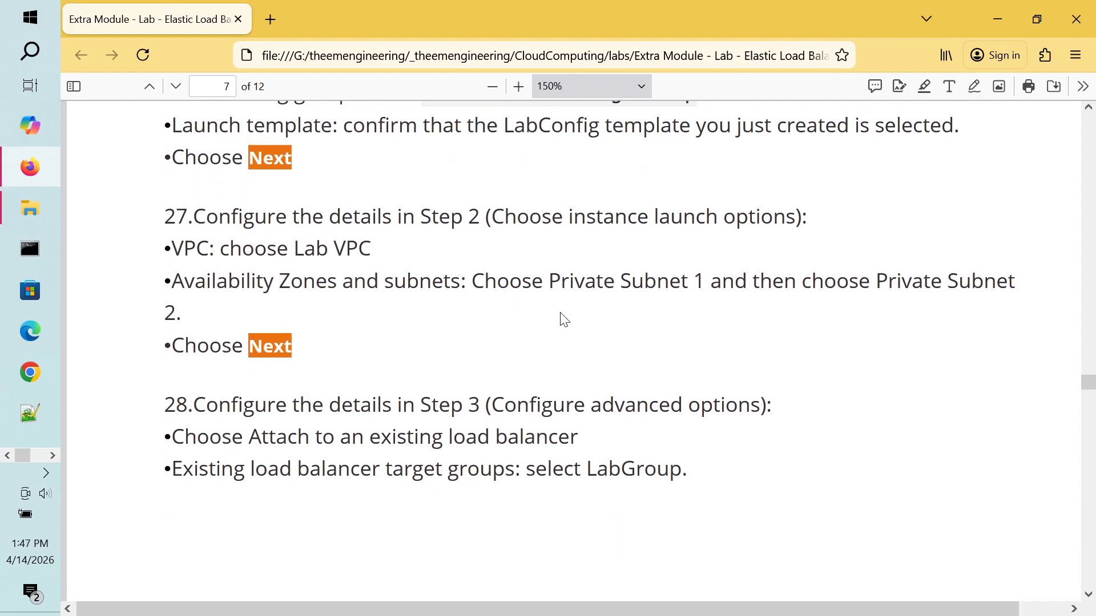
drag(552, 279, 703, 285)
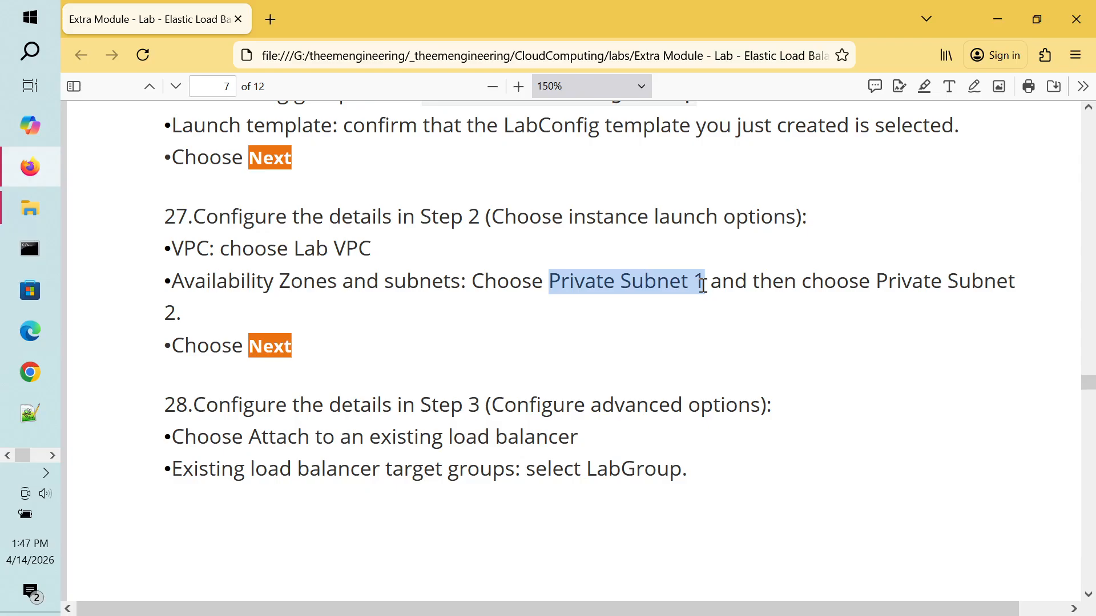
drag(703, 285, 930, 281)
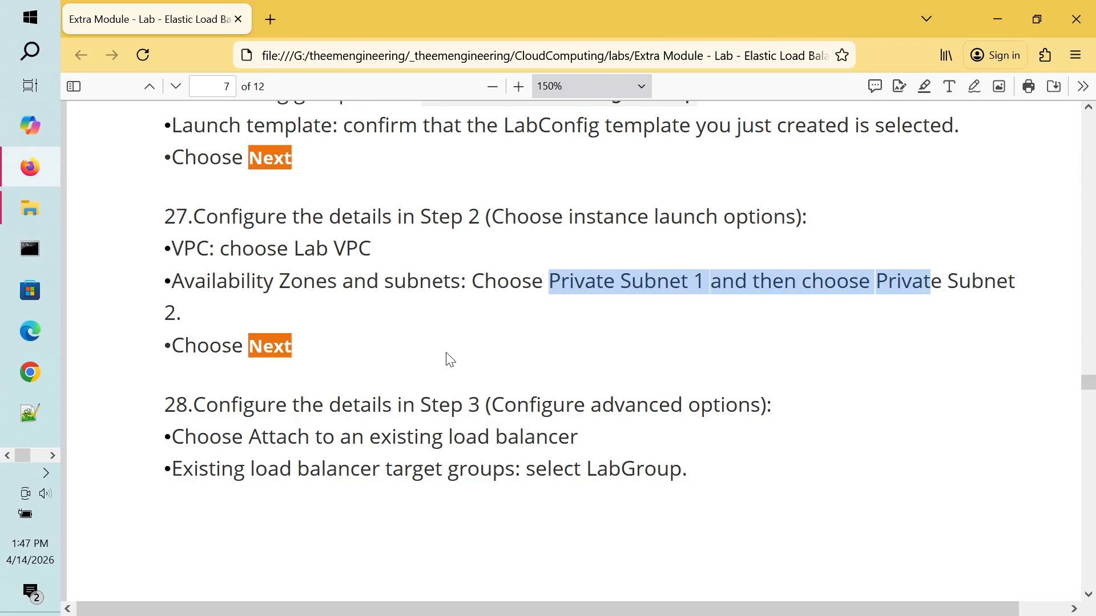
drag(302, 361, 294, 346)
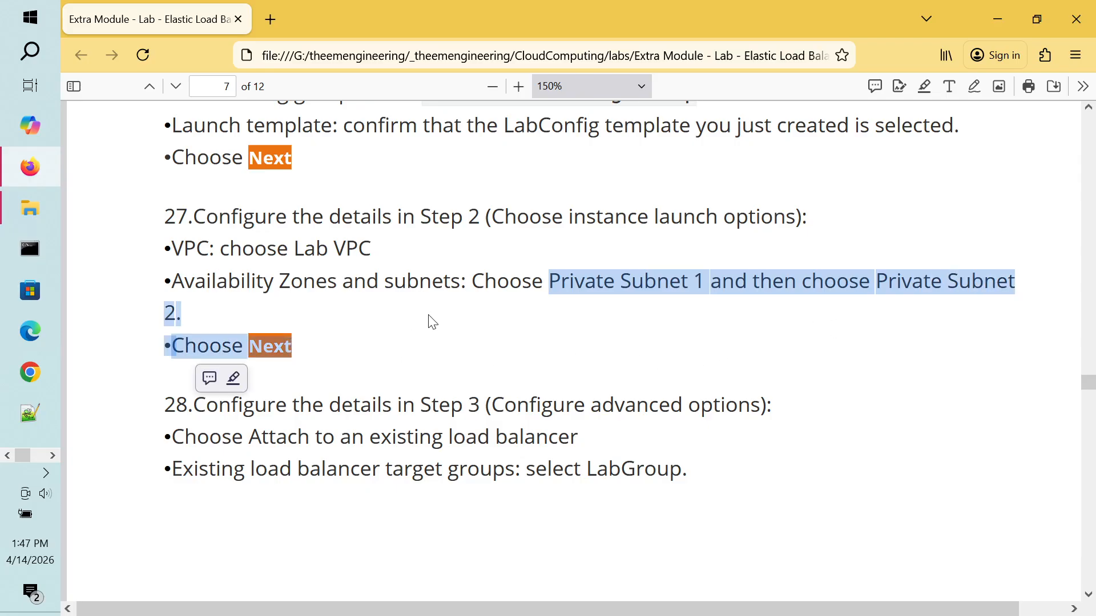
click(428, 320)
double_click(513, 287)
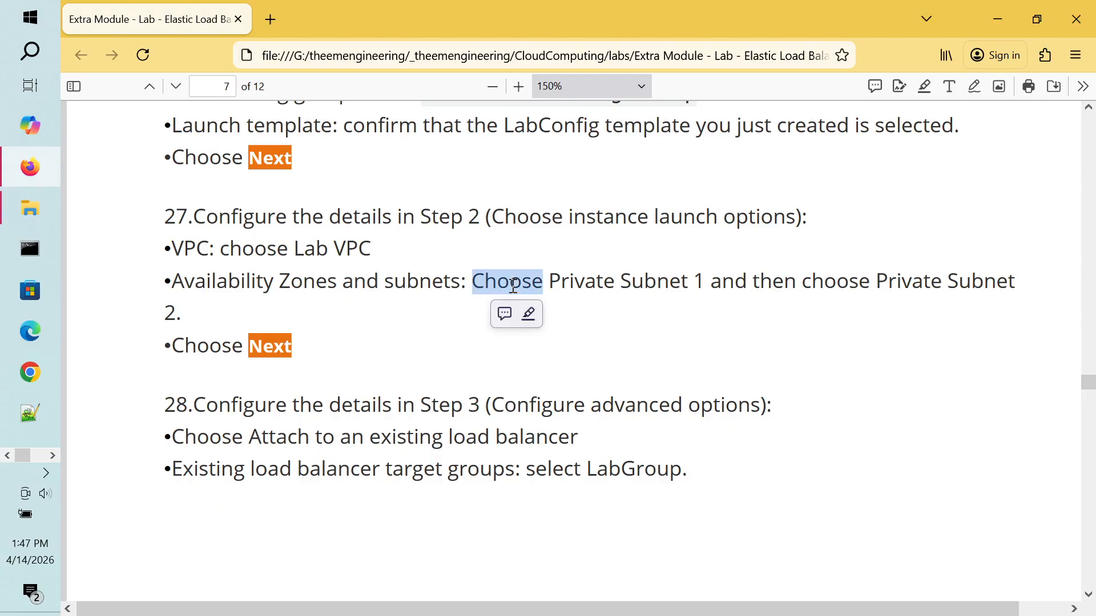
double_click(575, 284)
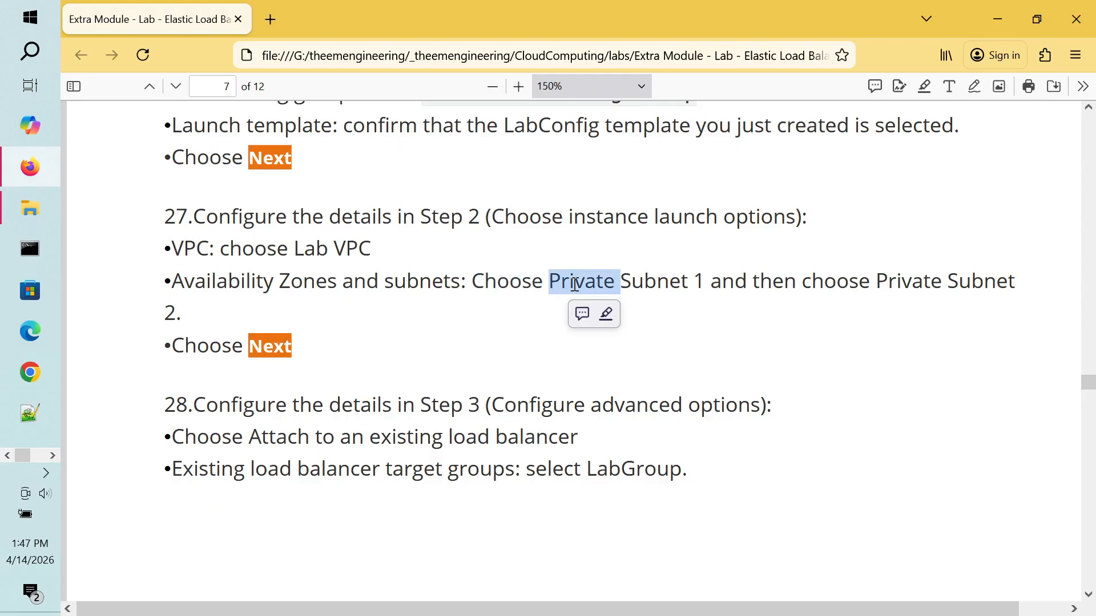
double_click(641, 282)
double_click(695, 284)
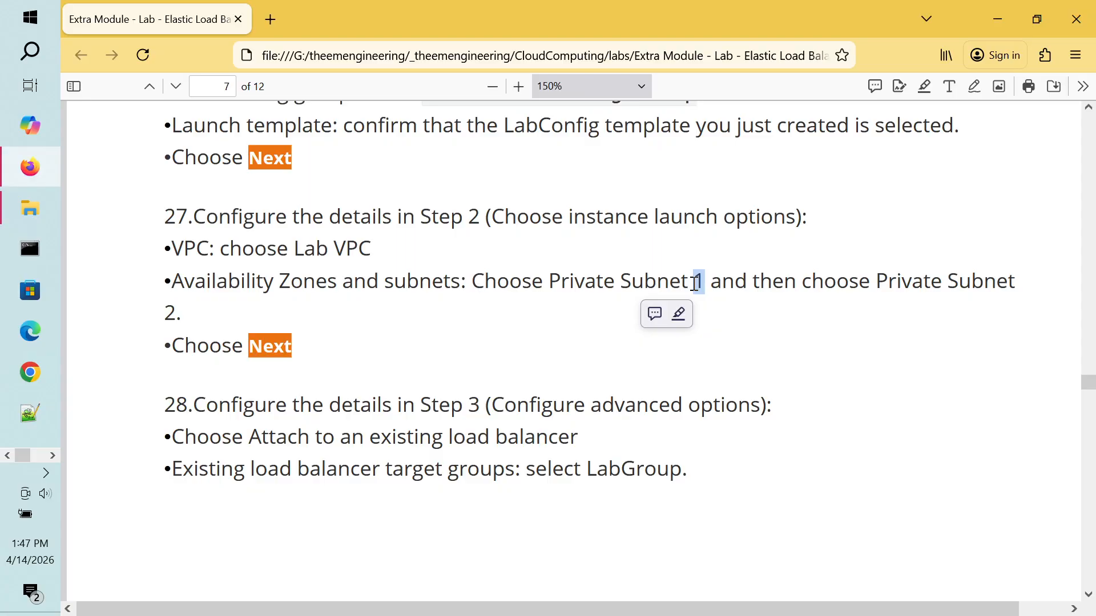
key(alt+Tab)
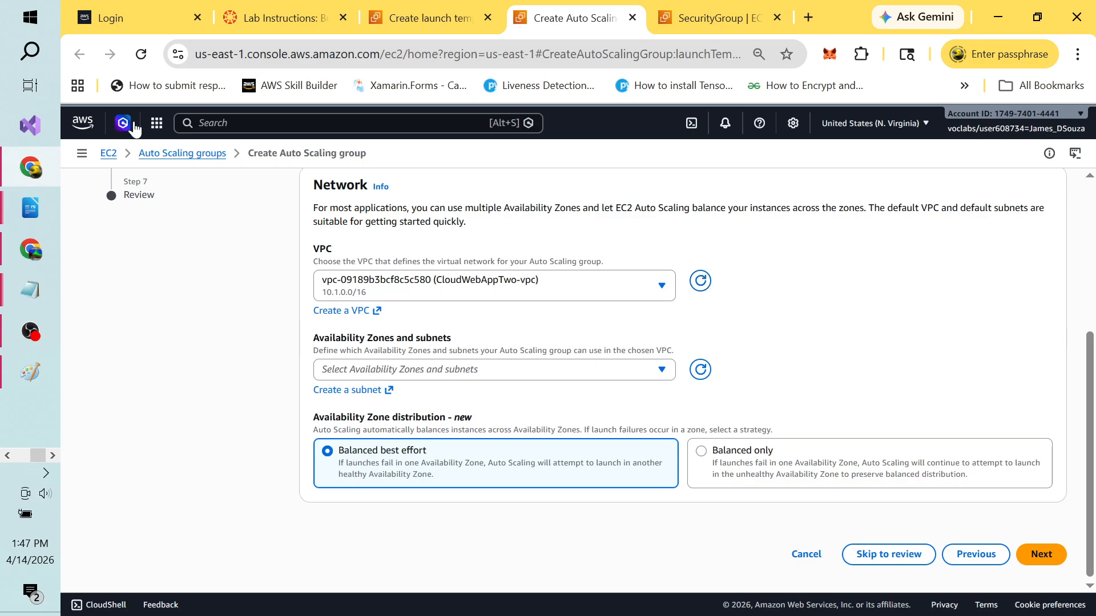
Step: Launch Paint with pbrush and draw two large side-by-side boxes
click(29, 51)
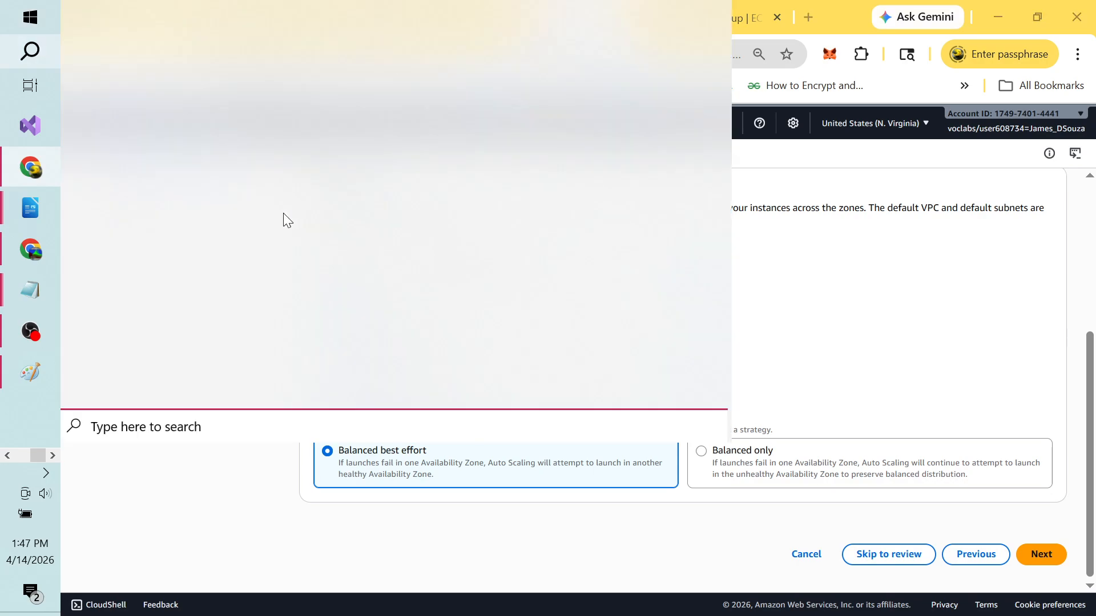
text(p)
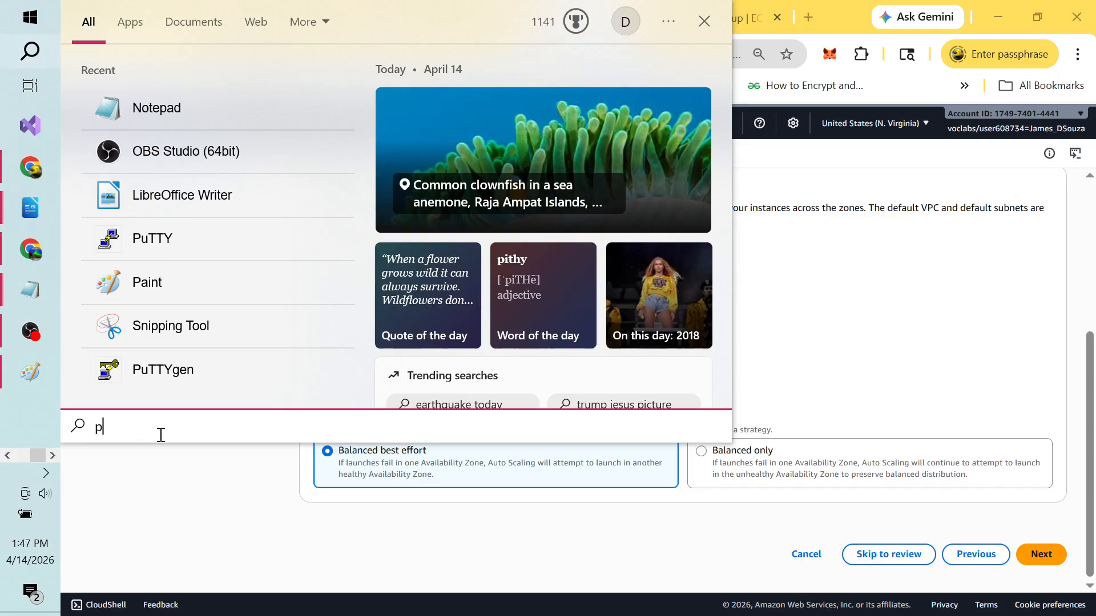
text(brush)
key(Return)
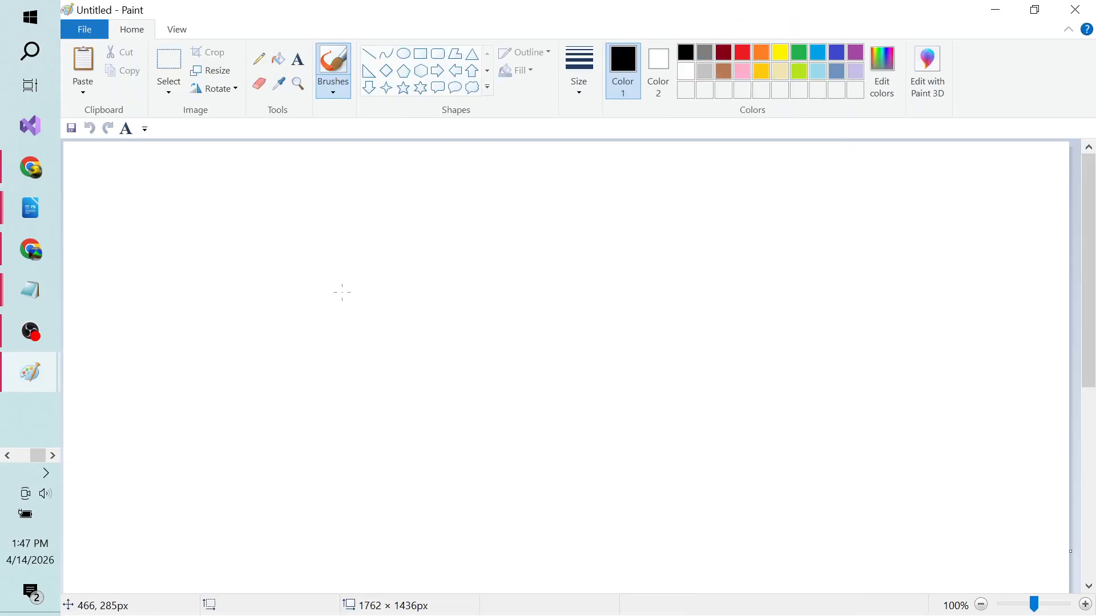
click(420, 54)
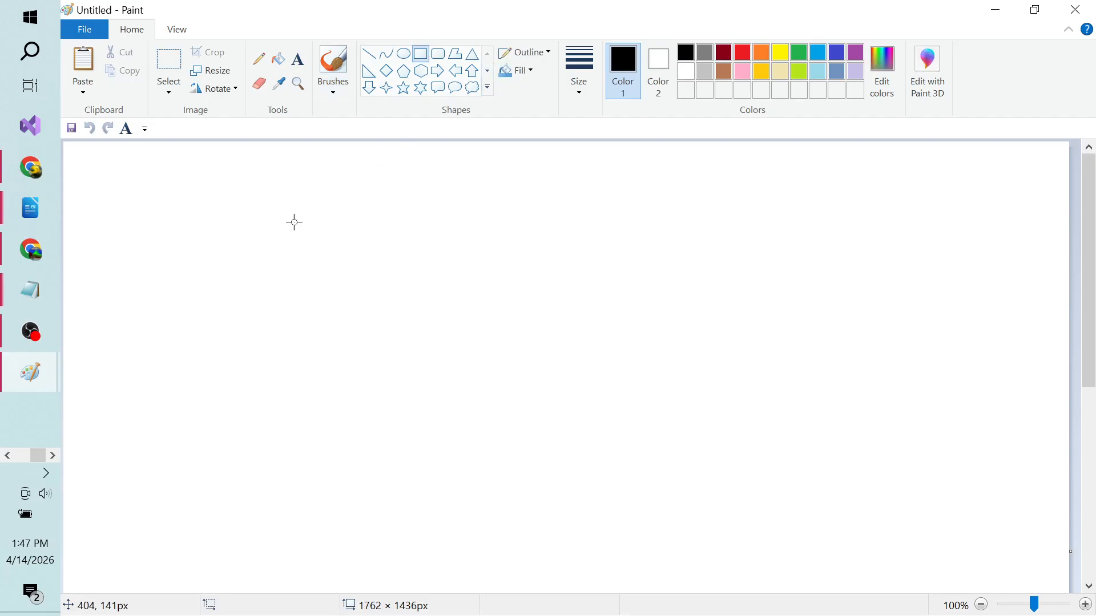
drag(213, 195, 539, 520)
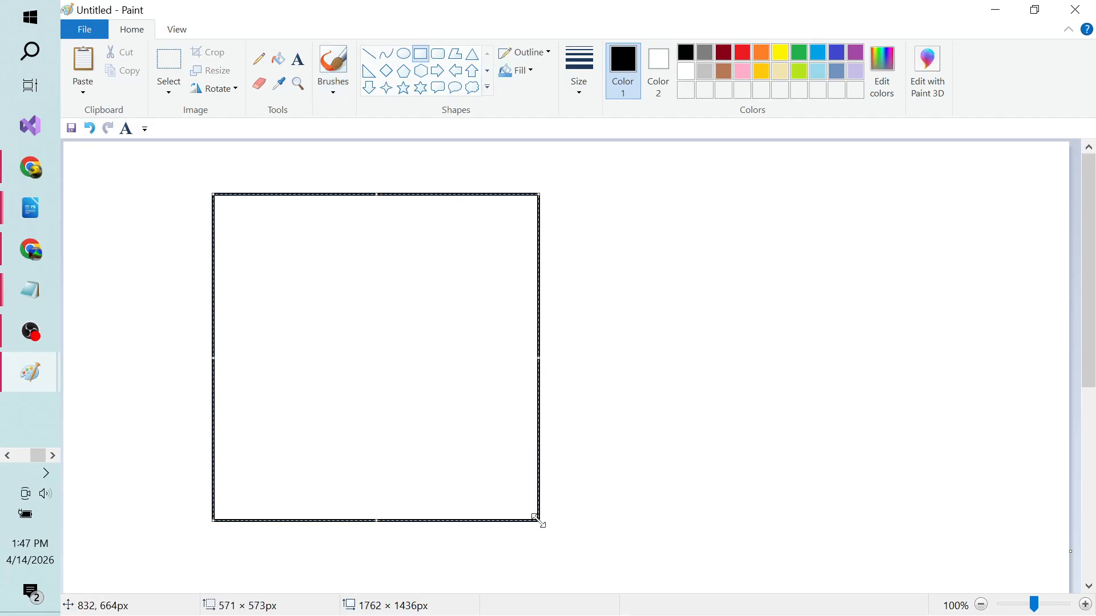
click(730, 388)
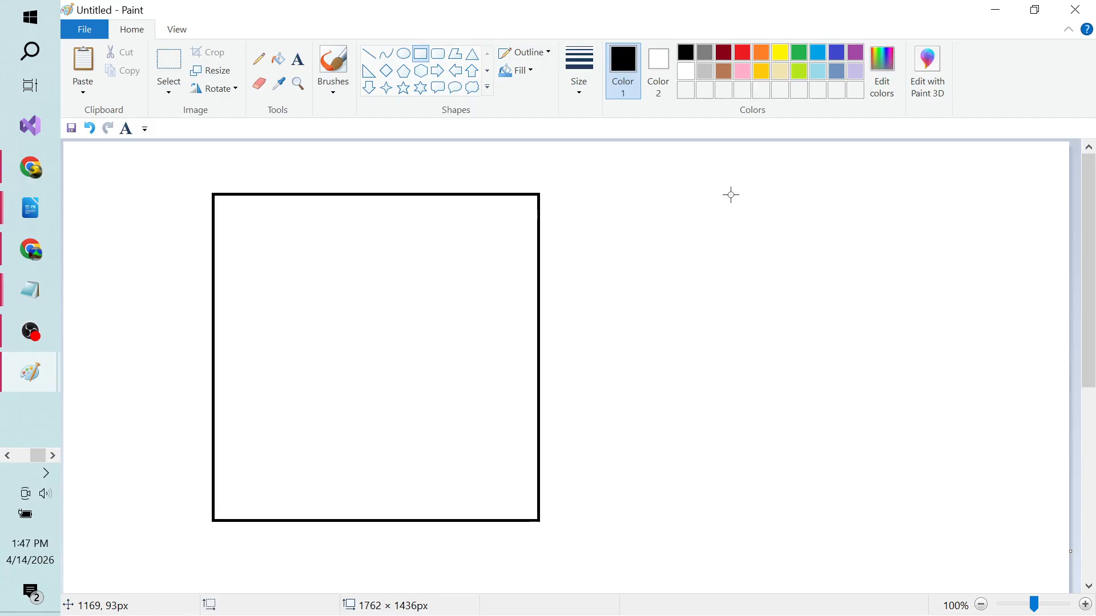
drag(731, 194, 1006, 520)
click(613, 386)
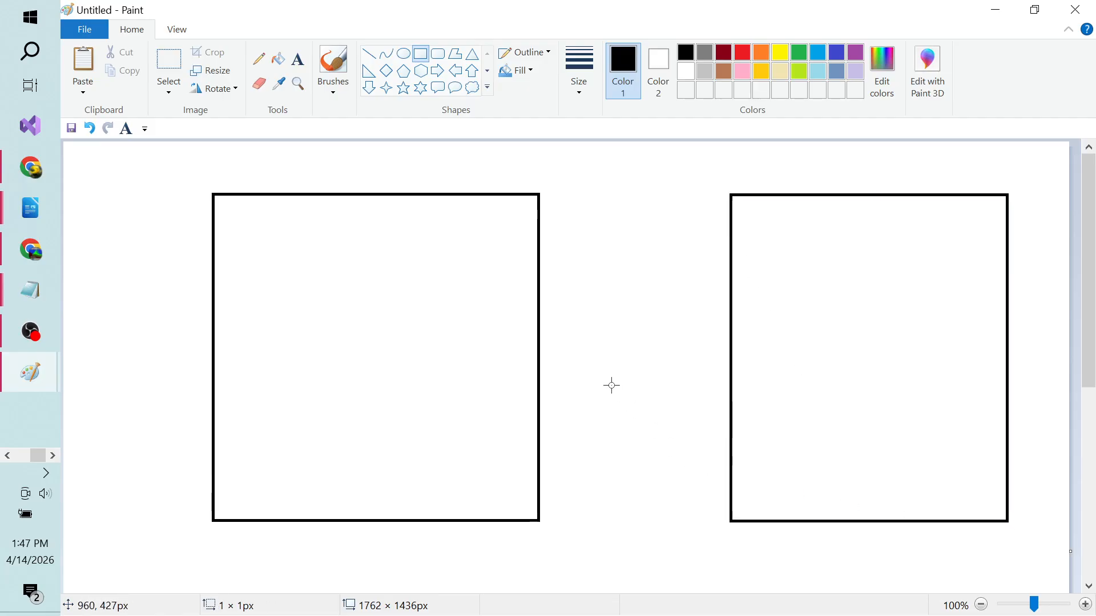
Step: Draw two inner boxes in the left box and one in the right box's lower half
drag(238, 346, 510, 493)
click(682, 423)
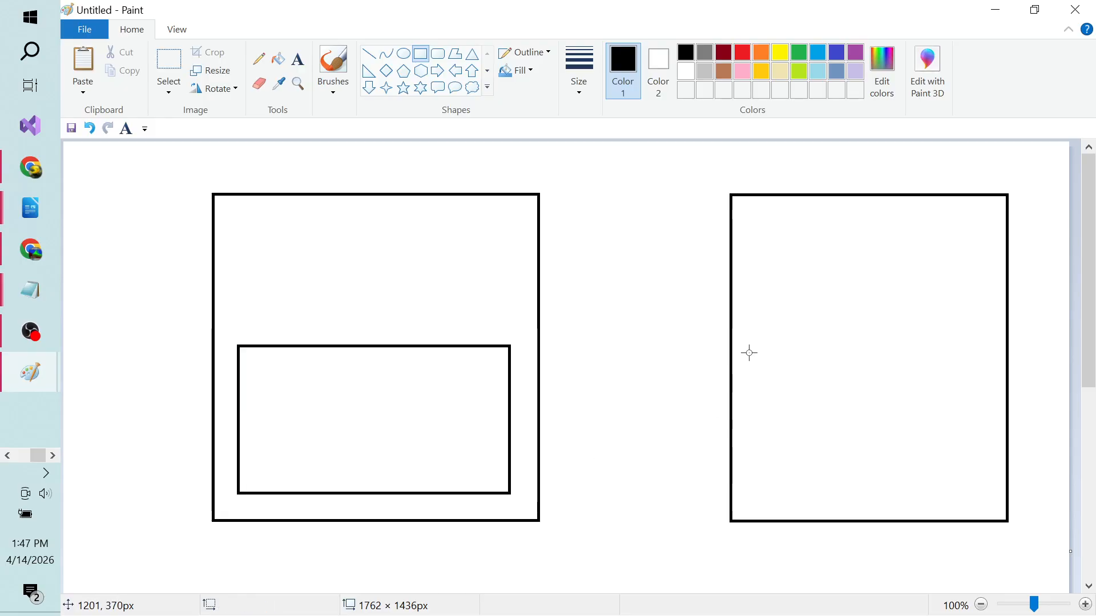
drag(749, 353, 987, 489)
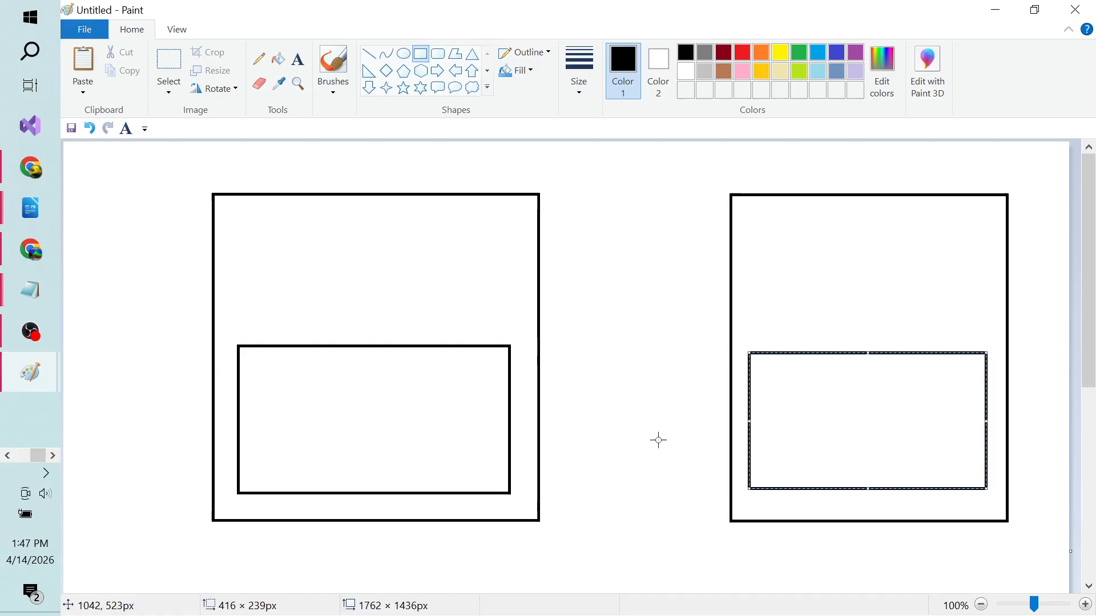
click(655, 440)
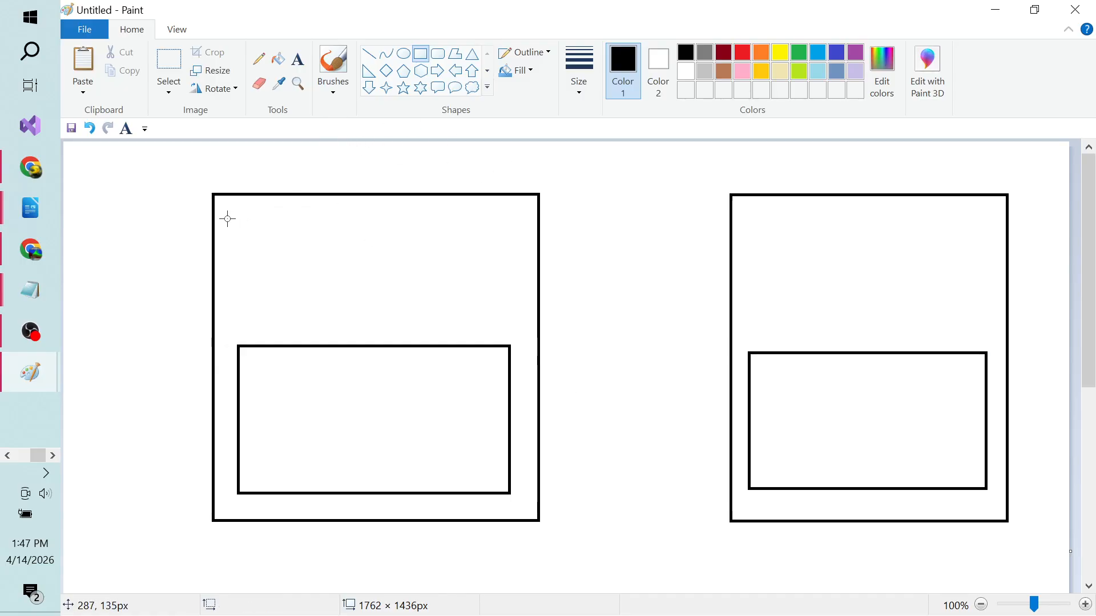
drag(227, 211, 523, 322)
click(629, 306)
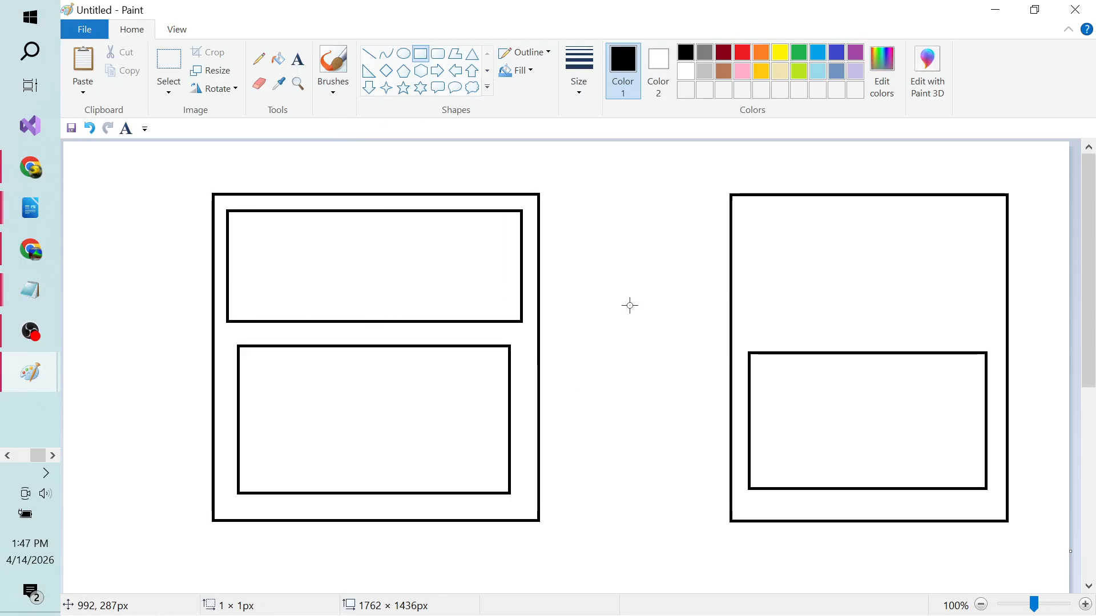
click(305, 60)
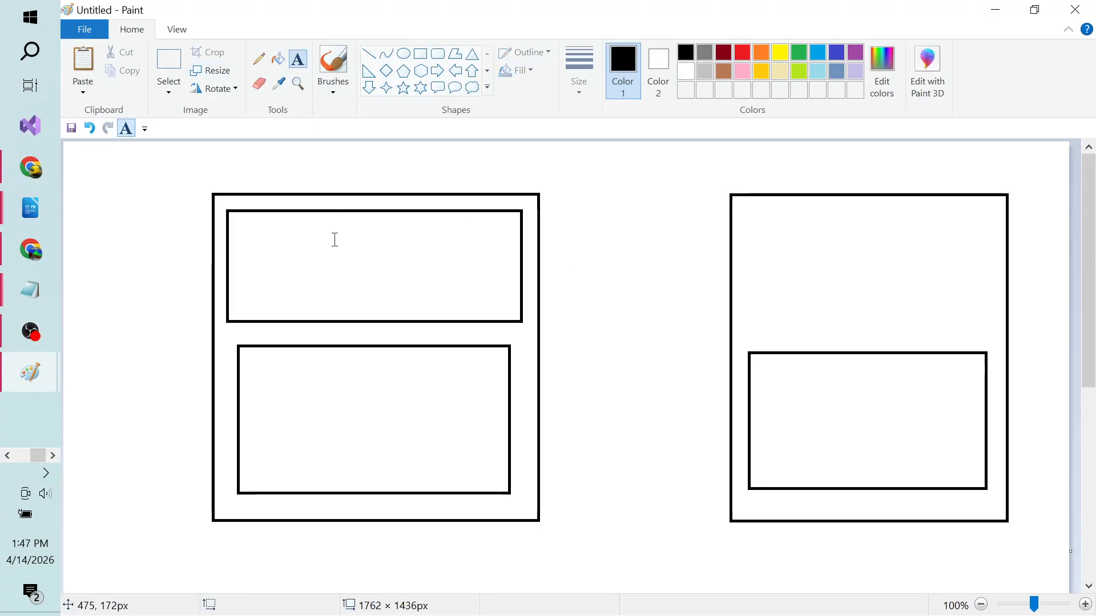
Step: Write the two-line label 'ELB' / 'AutoScaling' in the upper-left inner box and fit it inside
click(314, 263)
text(LE)
key(BackSpace)
key(BackSpace)
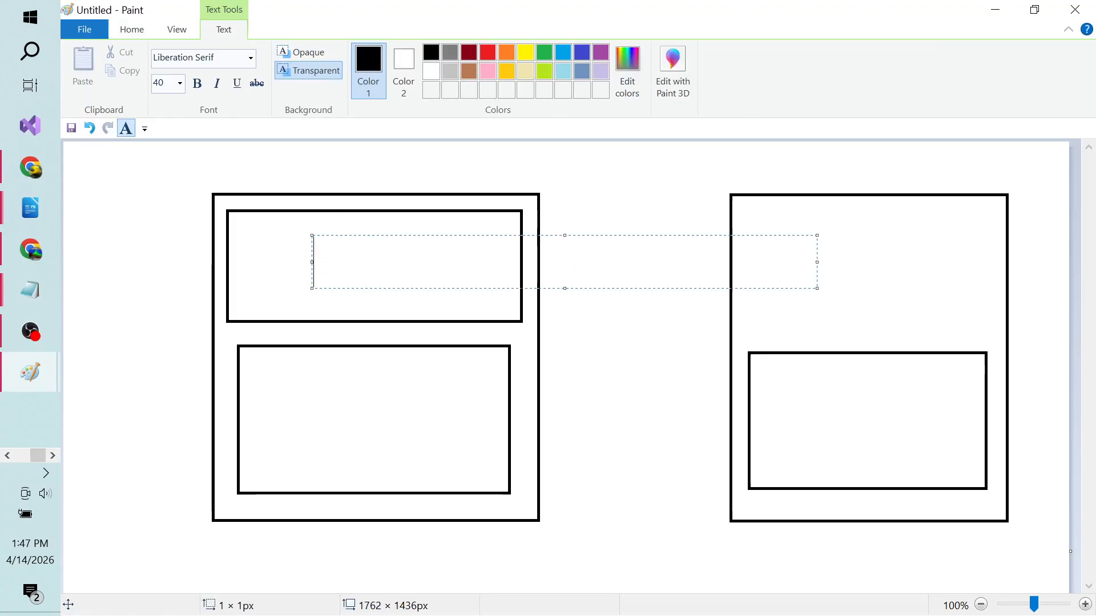
text(ELB)
key(Return)
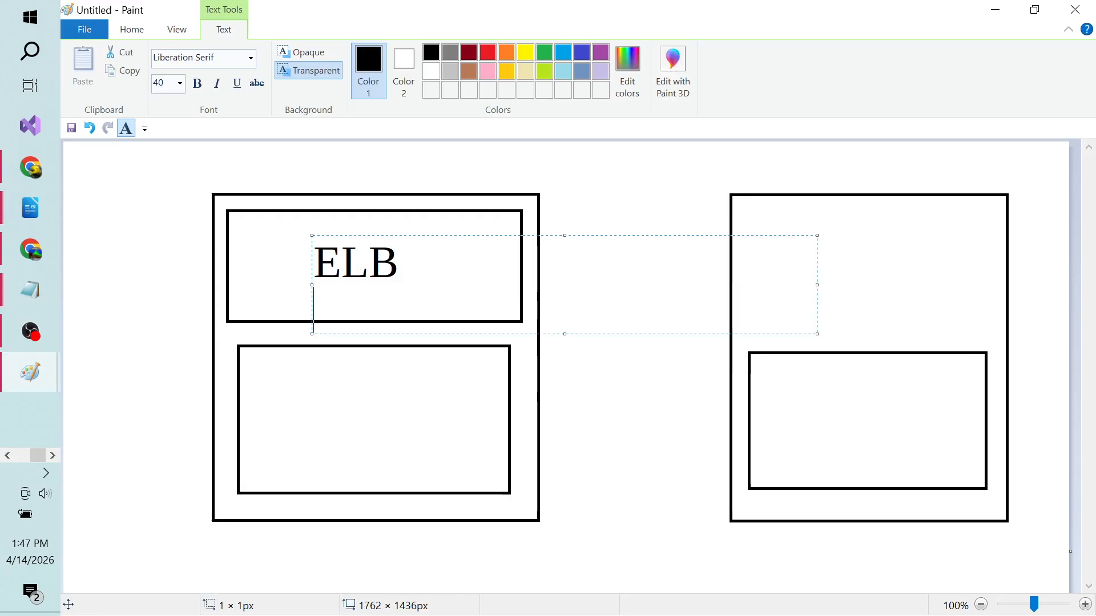
text(AutoScaling)
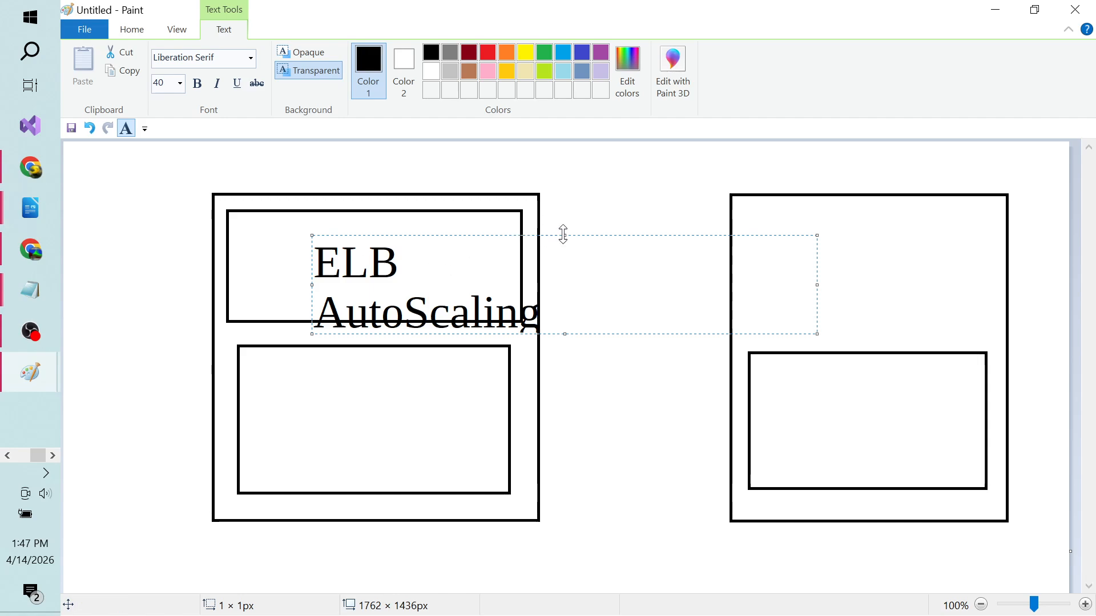
drag(564, 235, 552, 215)
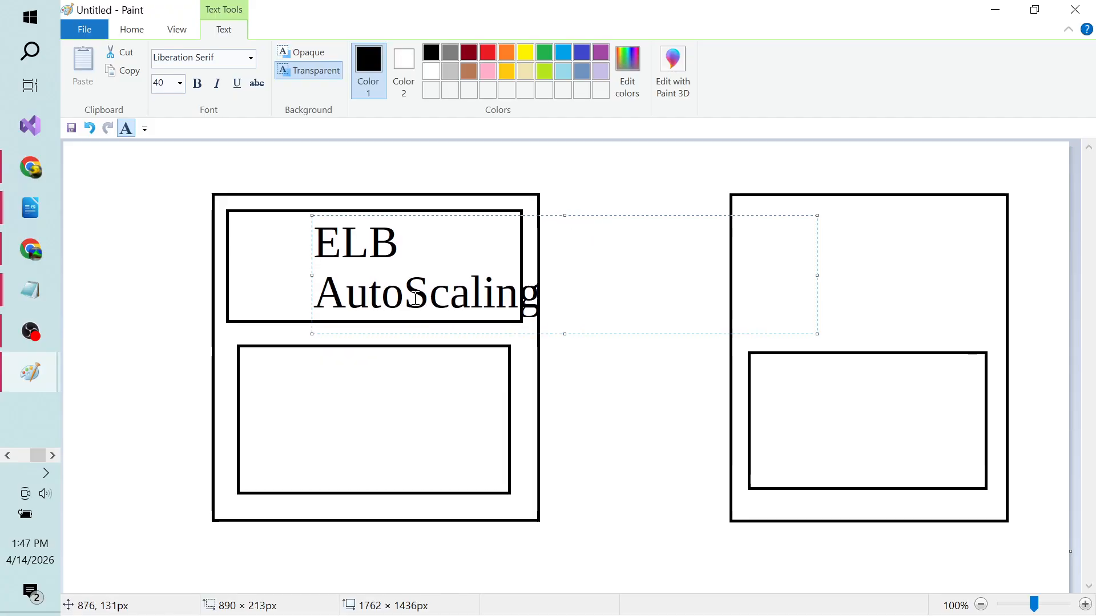
drag(310, 284, 272, 273)
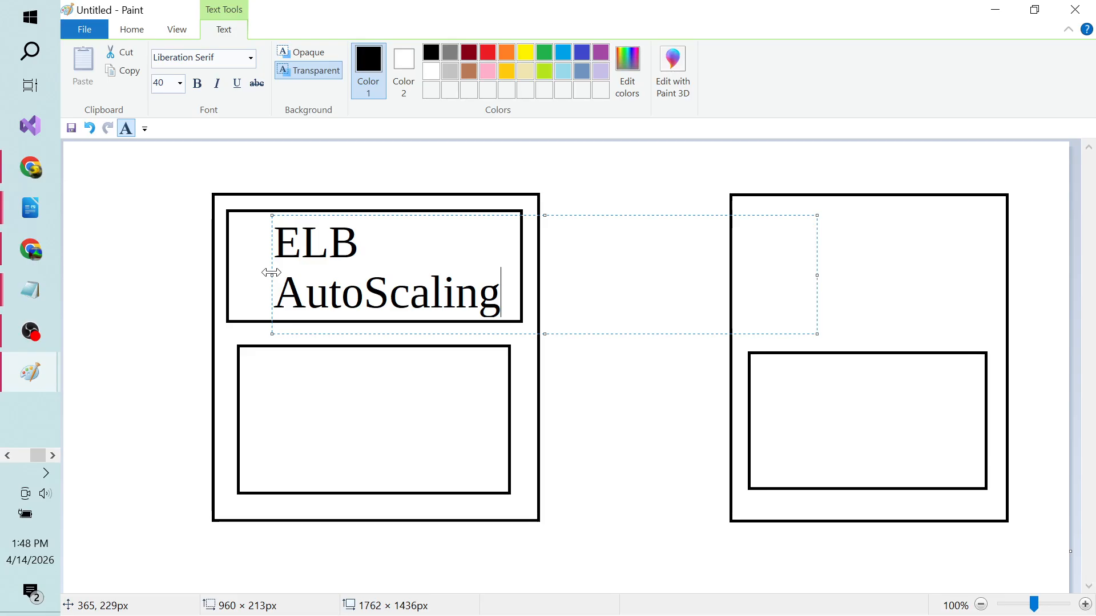
click(132, 320)
Step: Draw connector lines from the label to the lower-left and lower-right boxes
click(370, 53)
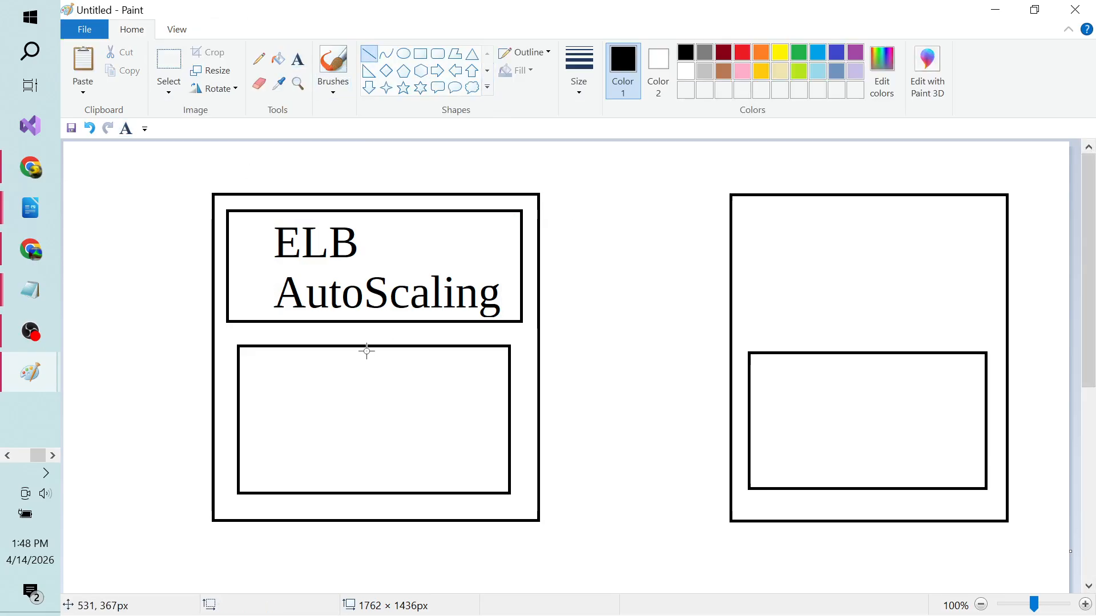
drag(353, 311, 354, 382)
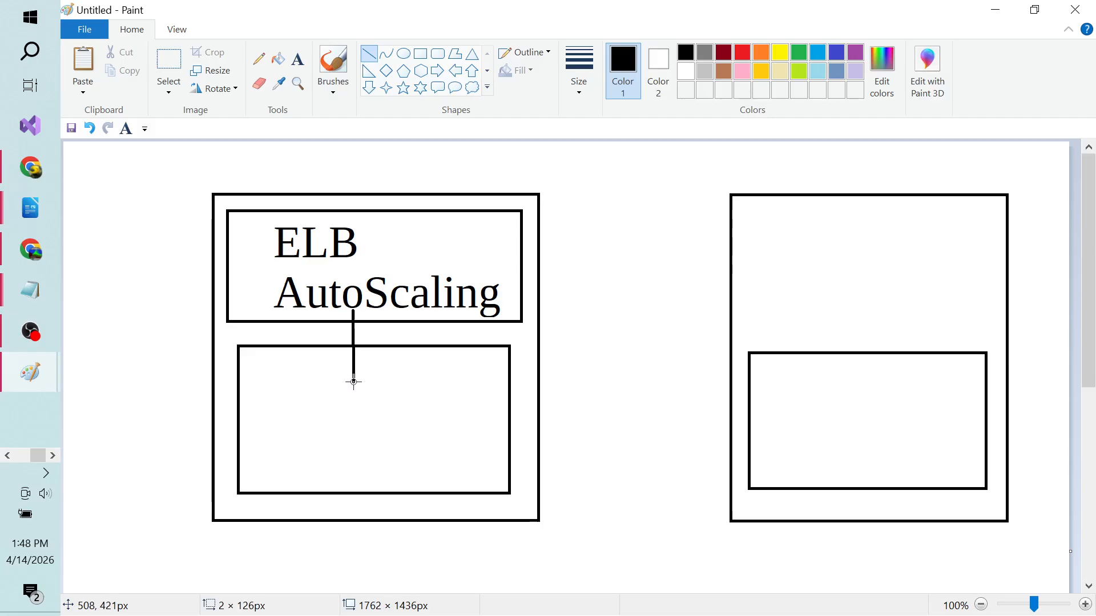
mouse_move(420, 313)
mouse_down()
mouse_move(773, 406)
mouse_move(798, 370)
mouse_up()
click(601, 299)
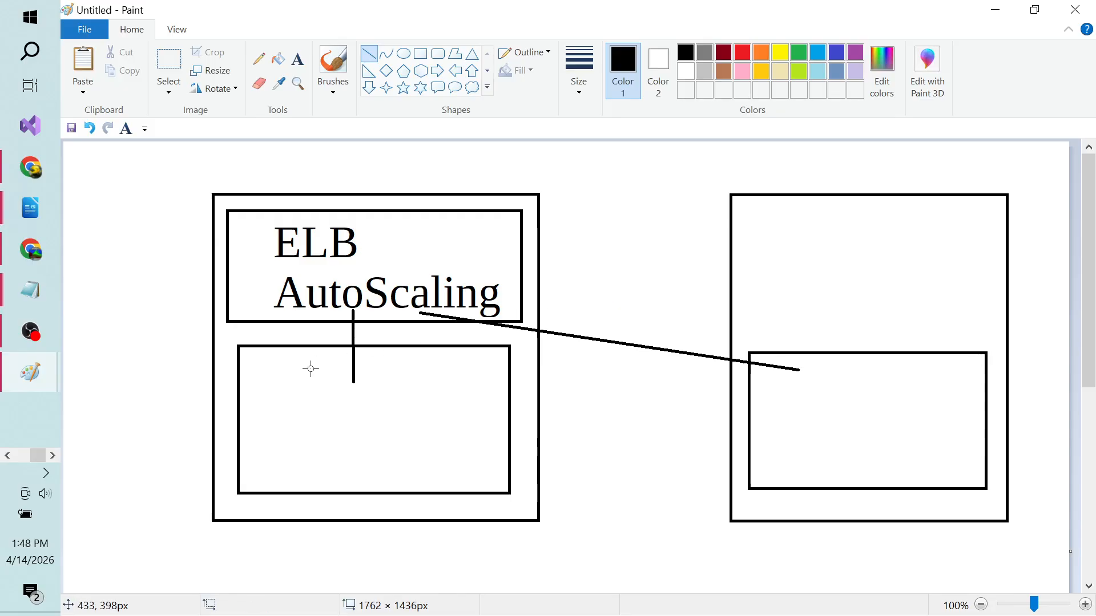
drag(325, 383, 388, 424)
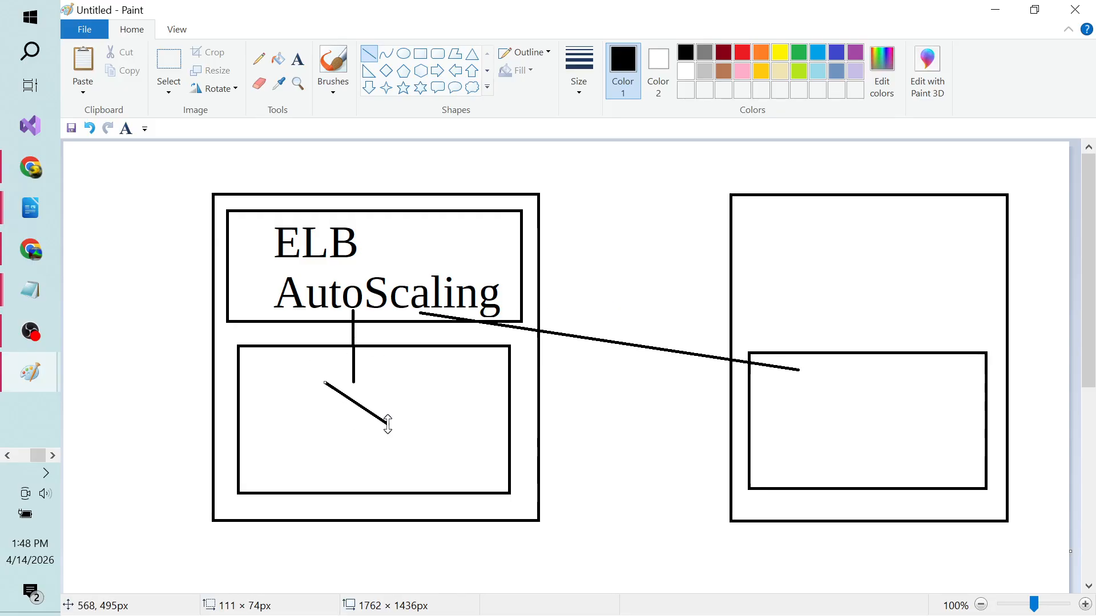
key(ctrl+z)
Step: Draw a small box inside each of the lower-left and lower-right boxes
click(420, 54)
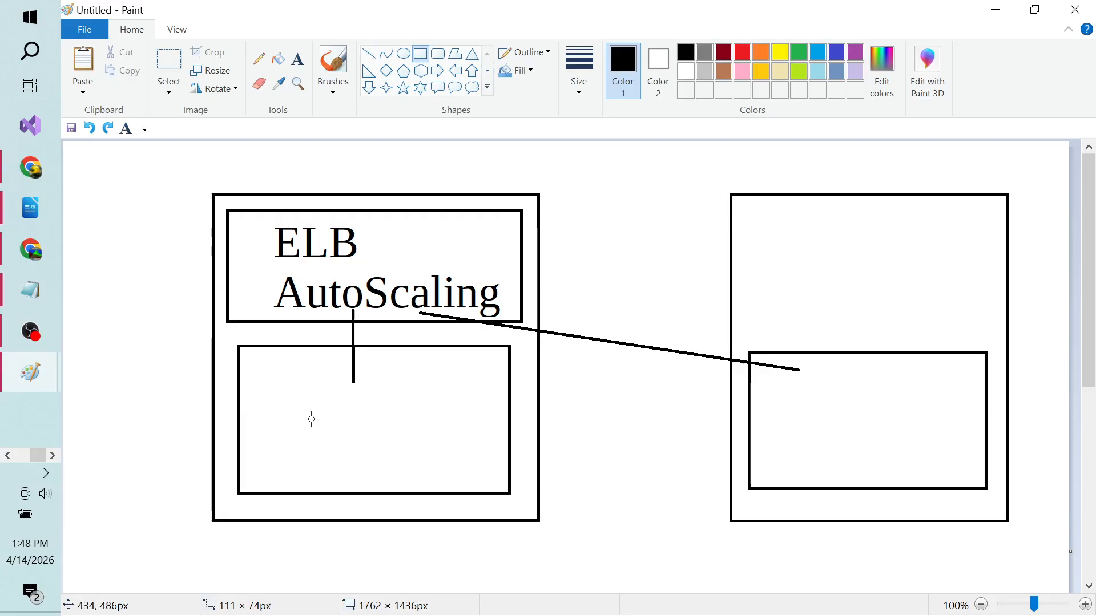
drag(317, 387, 406, 446)
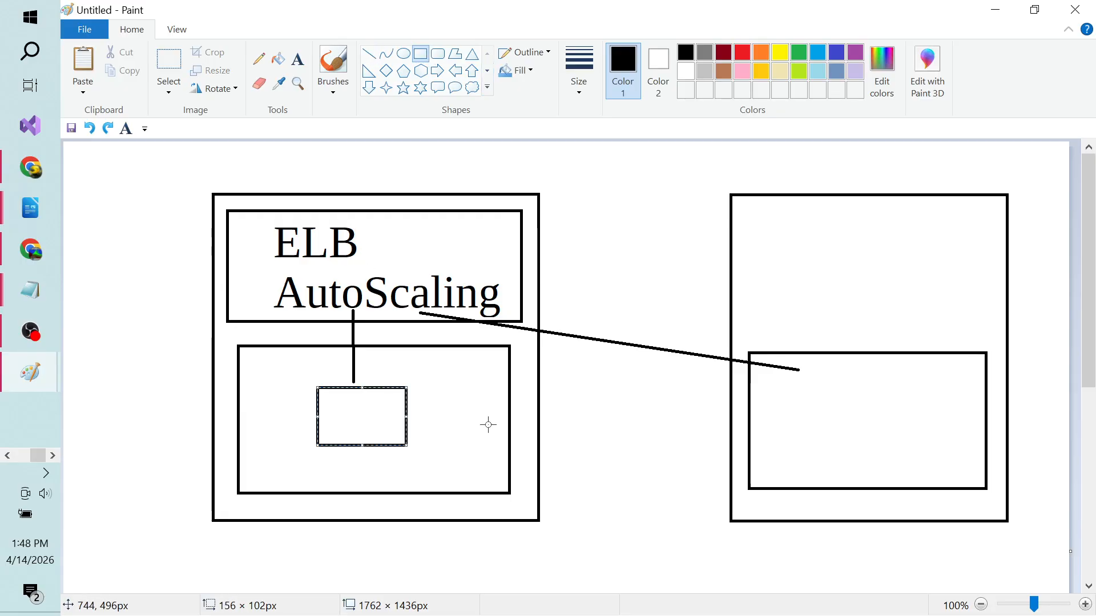
click(622, 416)
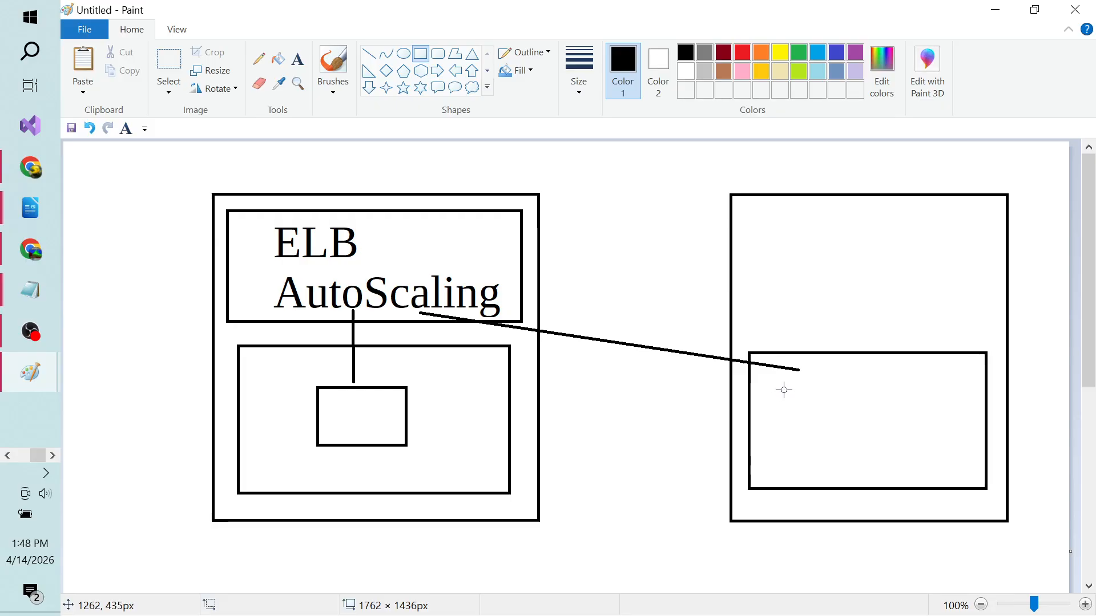
drag(784, 390, 865, 446)
click(617, 420)
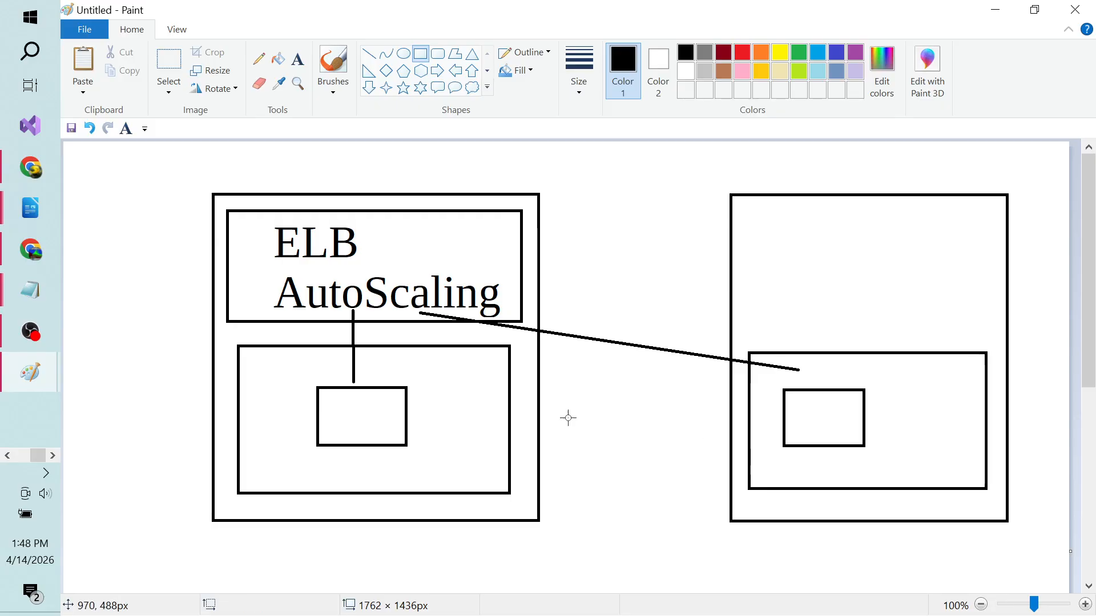
Step: Draw a green line from the left edge into ELB, then return to the AWS wizard
click(801, 55)
drag(76, 239, 275, 239)
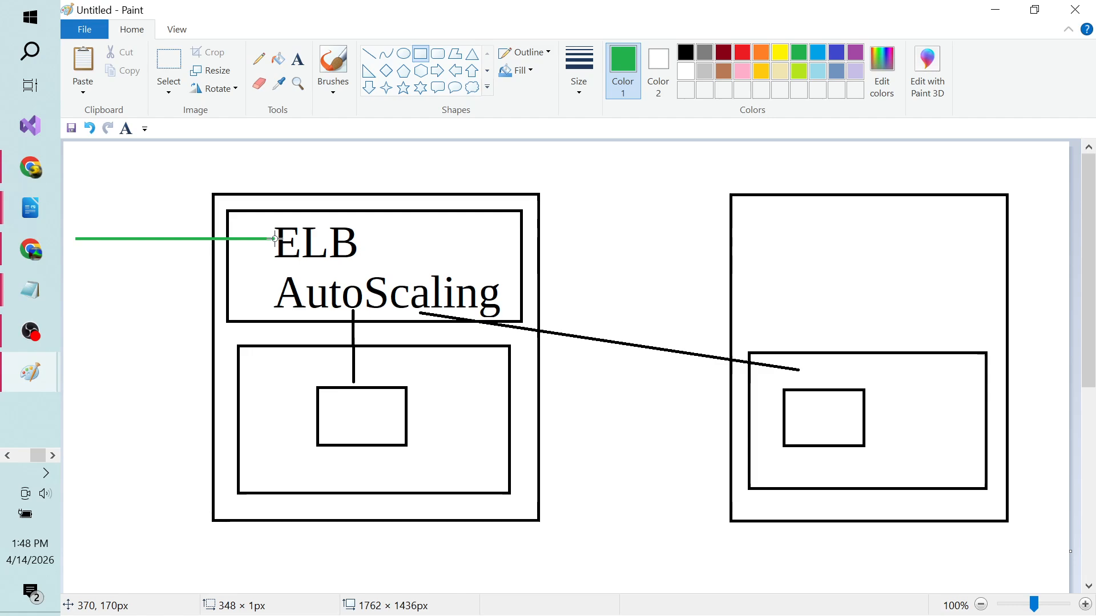
key(Escape)
click(369, 54)
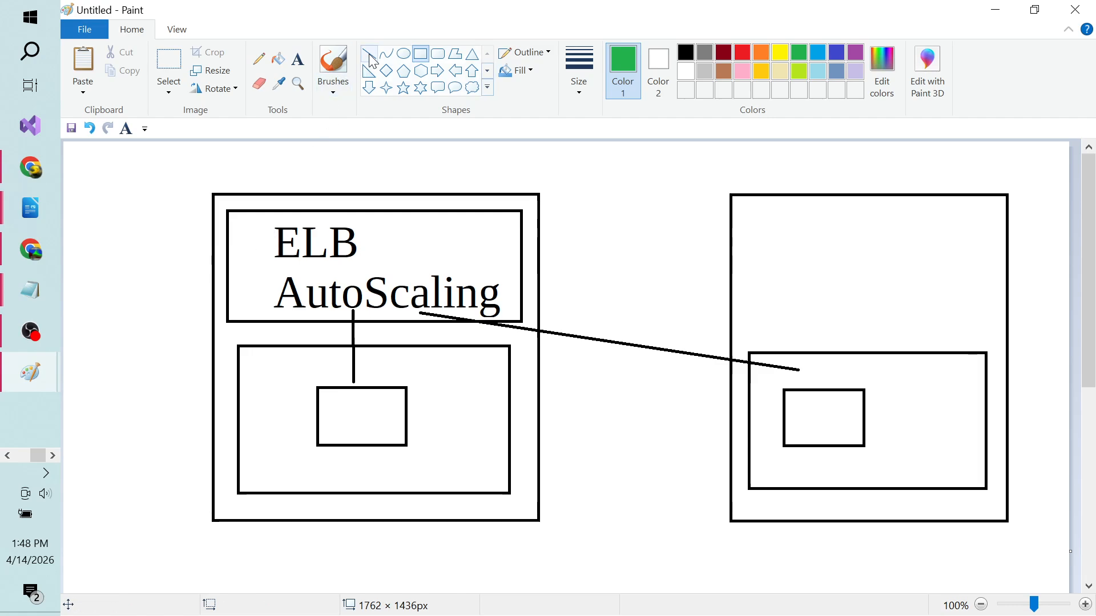
drag(82, 241, 274, 242)
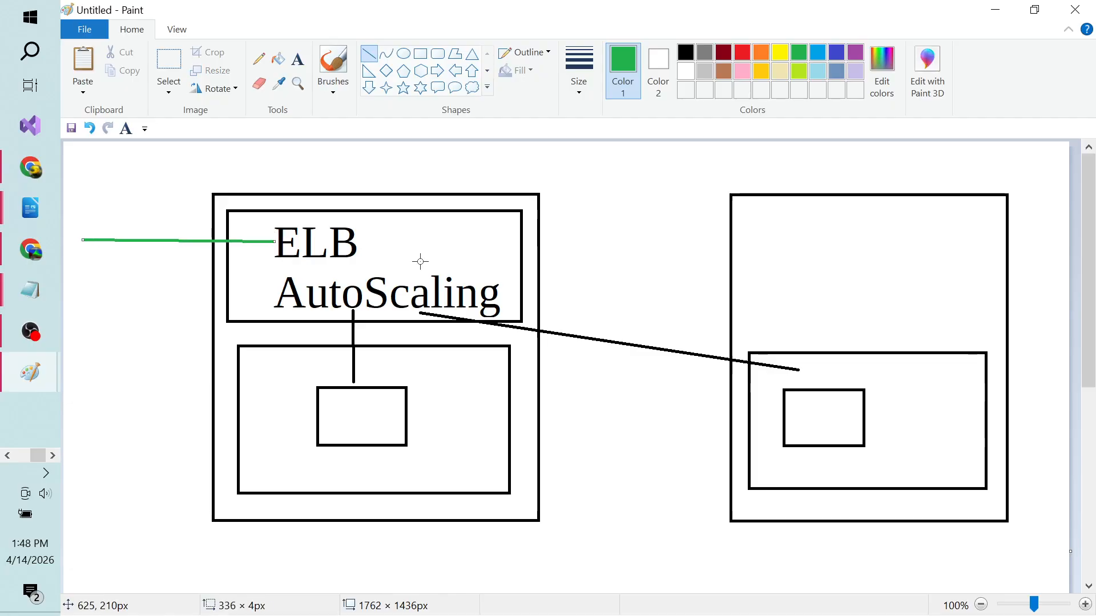
click(543, 280)
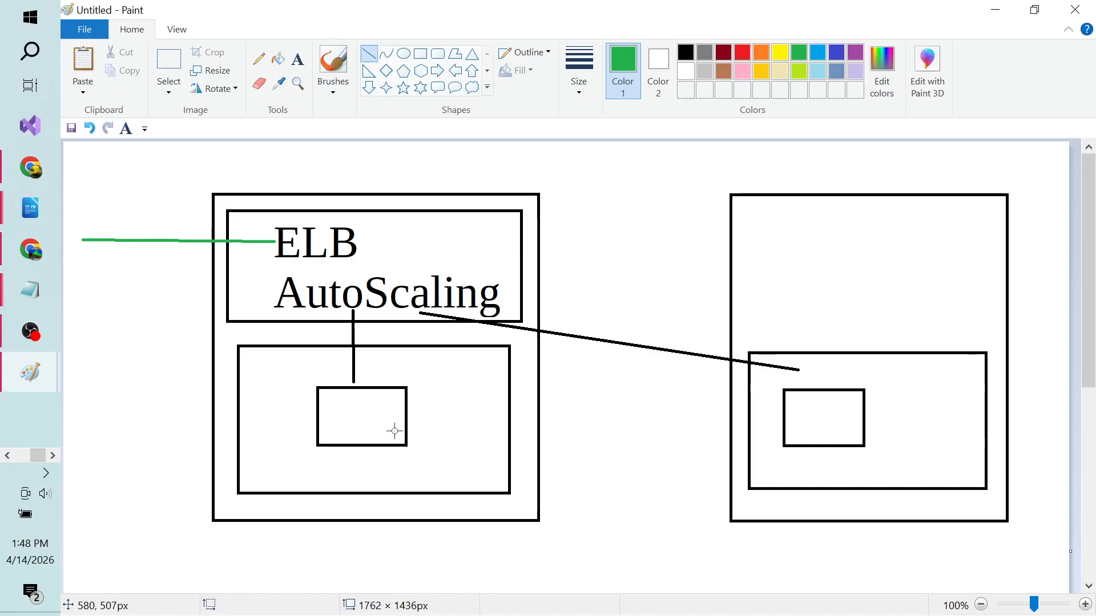
key(alt+Tab)
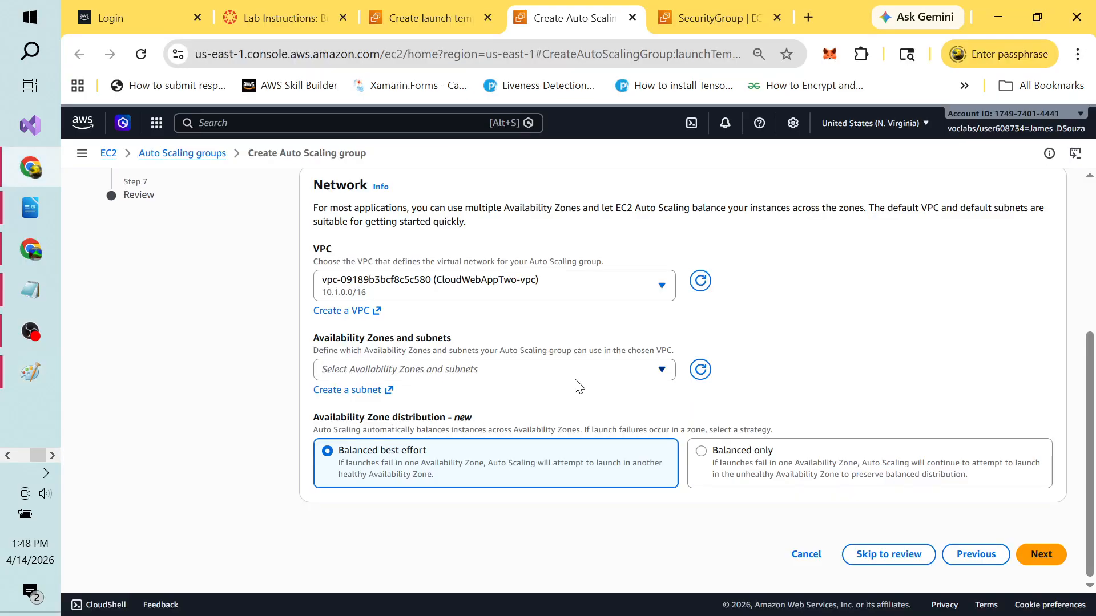
Step: Review the launch template page, security group details and the Elastic Load Balancer lab PDF
click(424, 17)
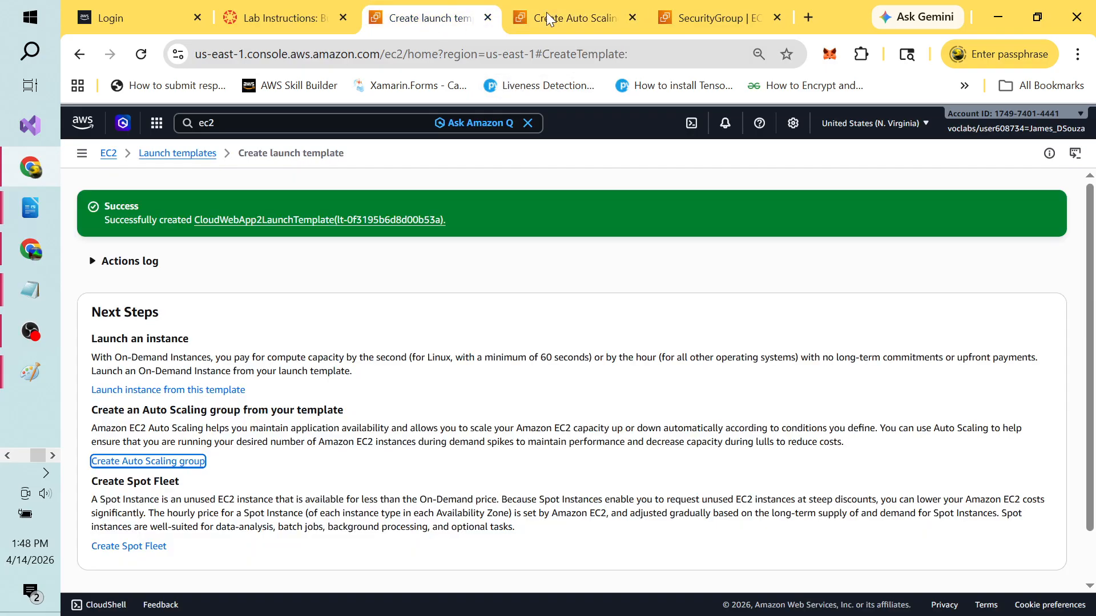
click(703, 17)
click(581, 6)
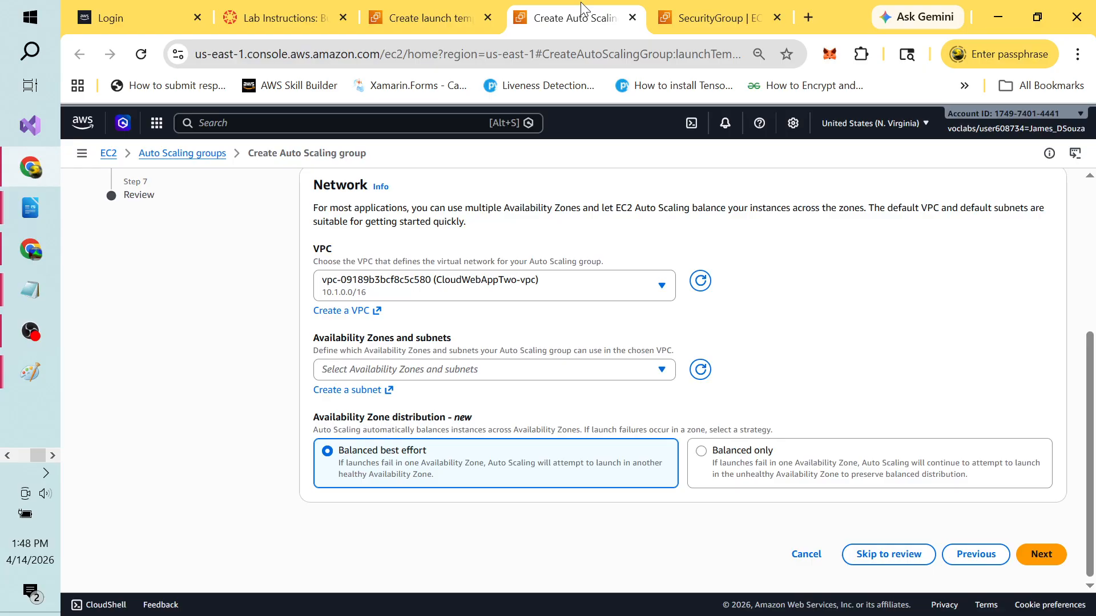
click(280, 18)
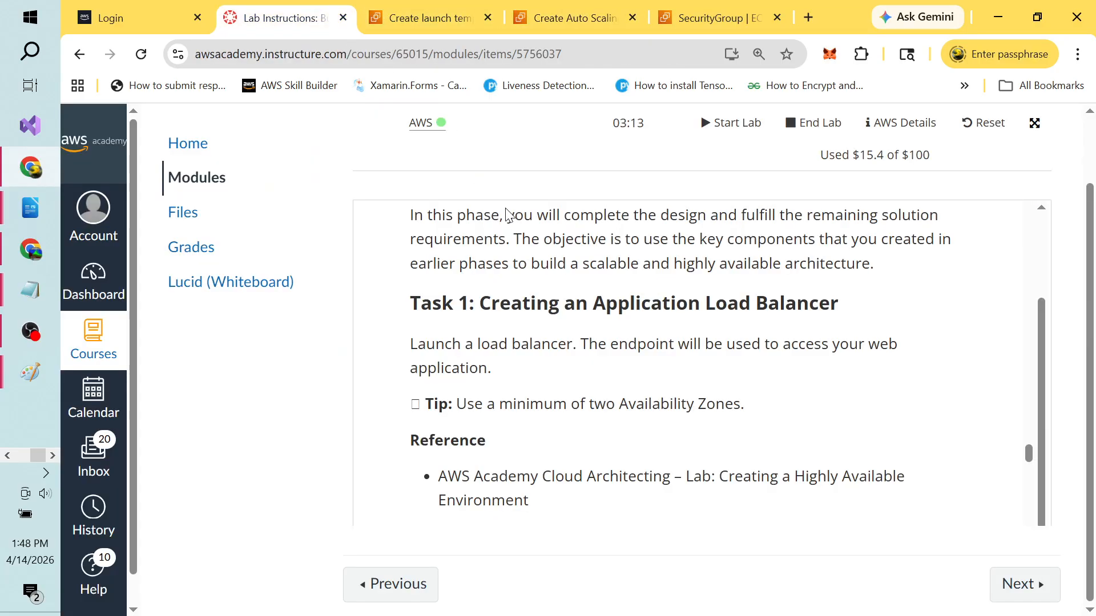
key(alt+Tab)
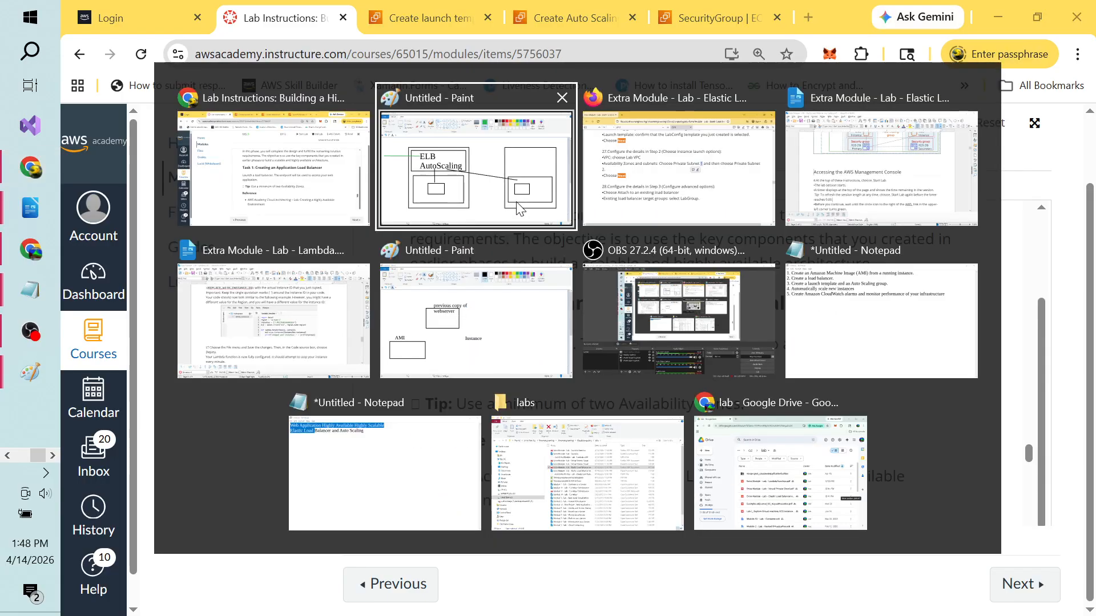
click(628, 220)
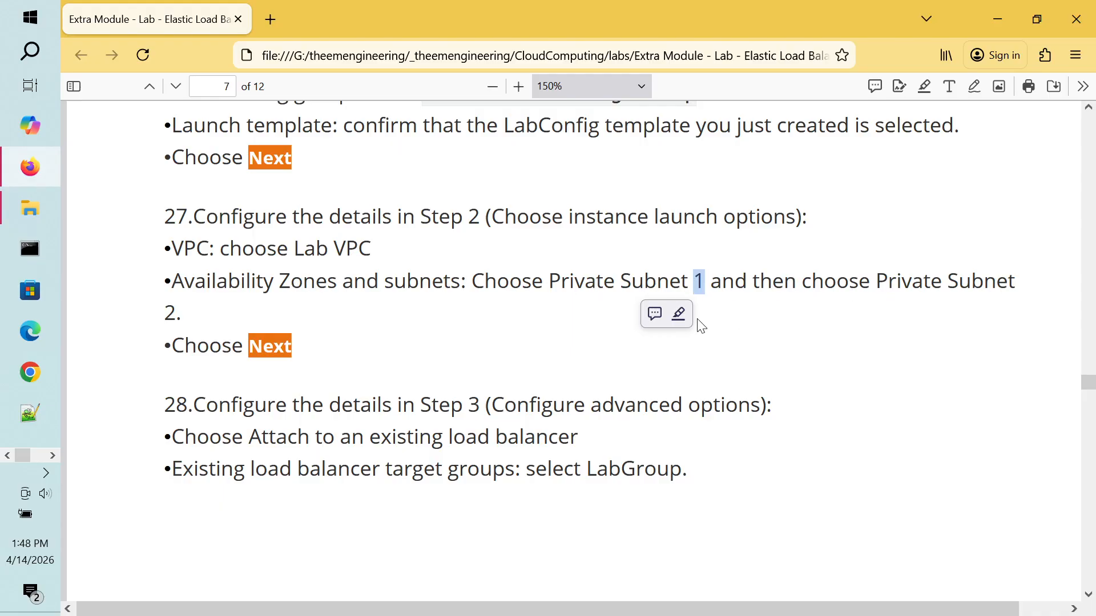
key(alt+Tab)
key(alt+Tab)
key(alt+Tab)
key(alt+Tab)
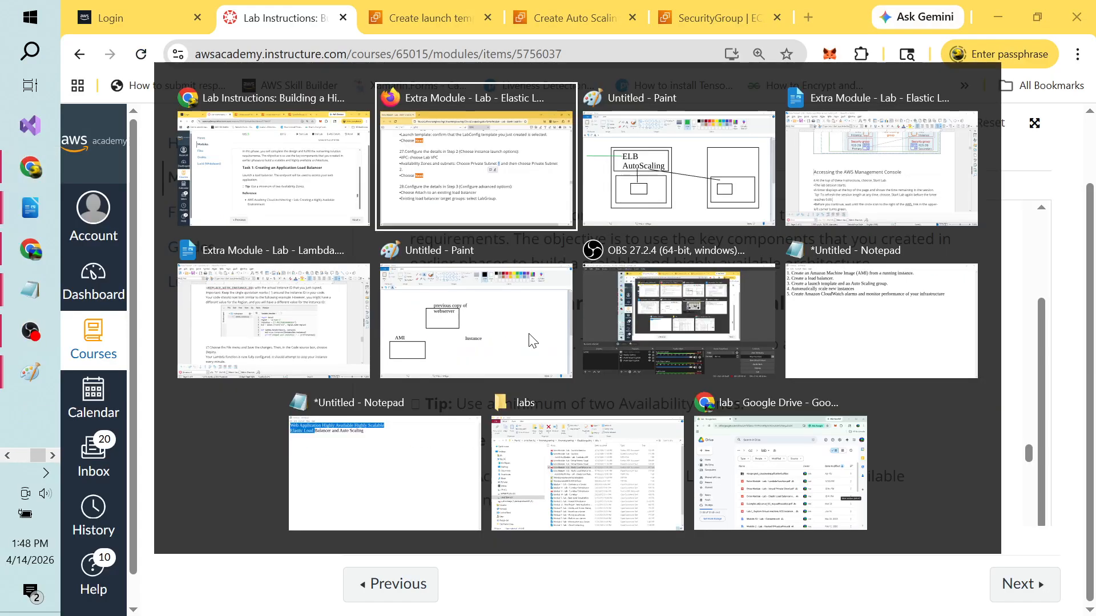
key(alt+Tab)
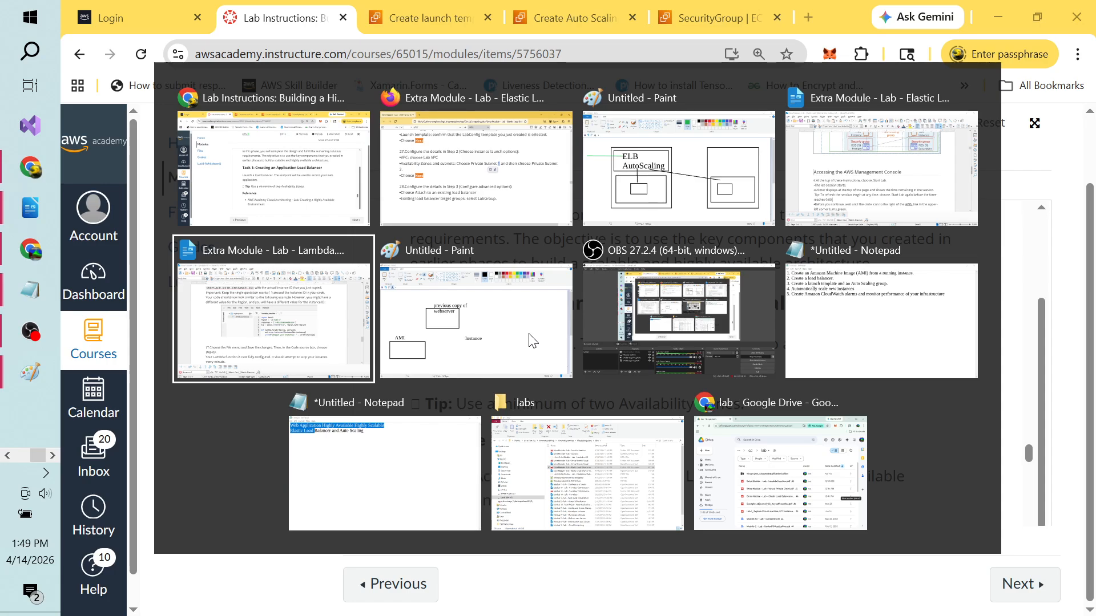
key(alt+Tab)
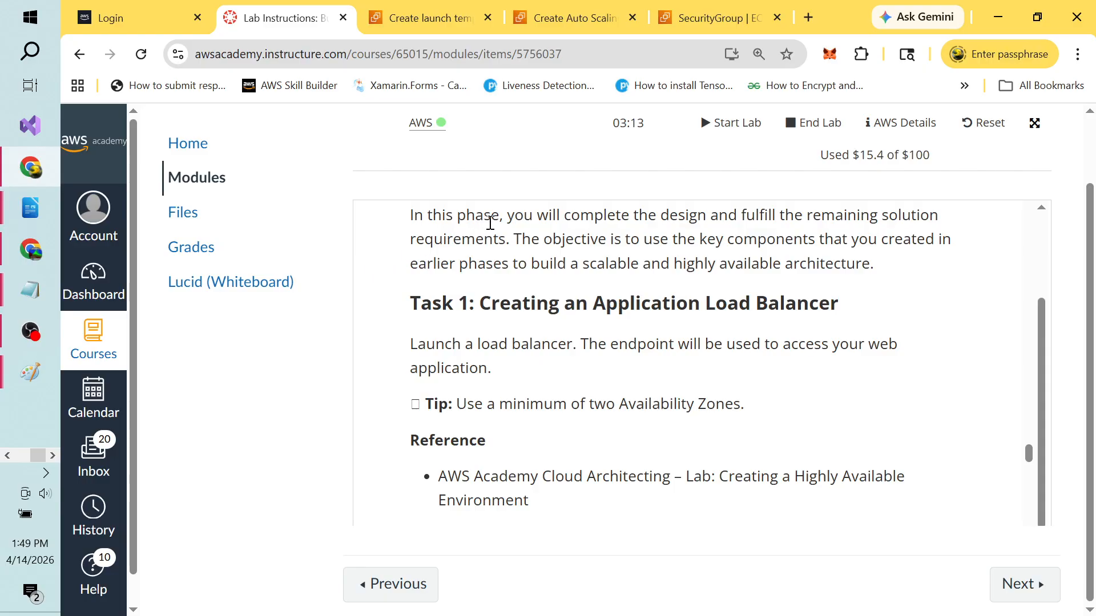
Step: Return to the wizard's network step and open the Availability Zones and subnets list
click(434, 17)
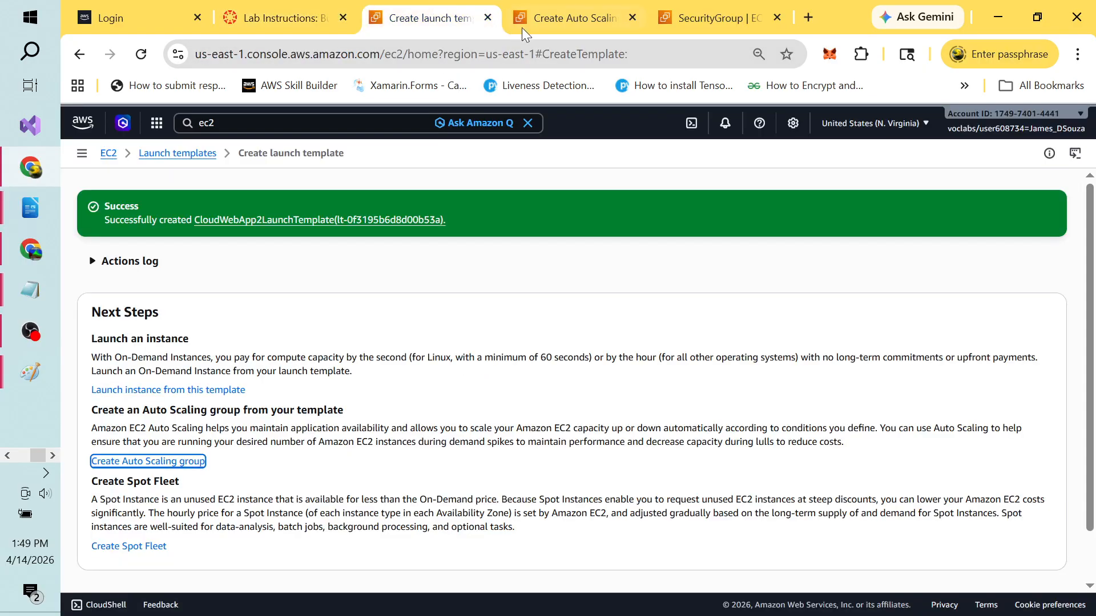
click(559, 22)
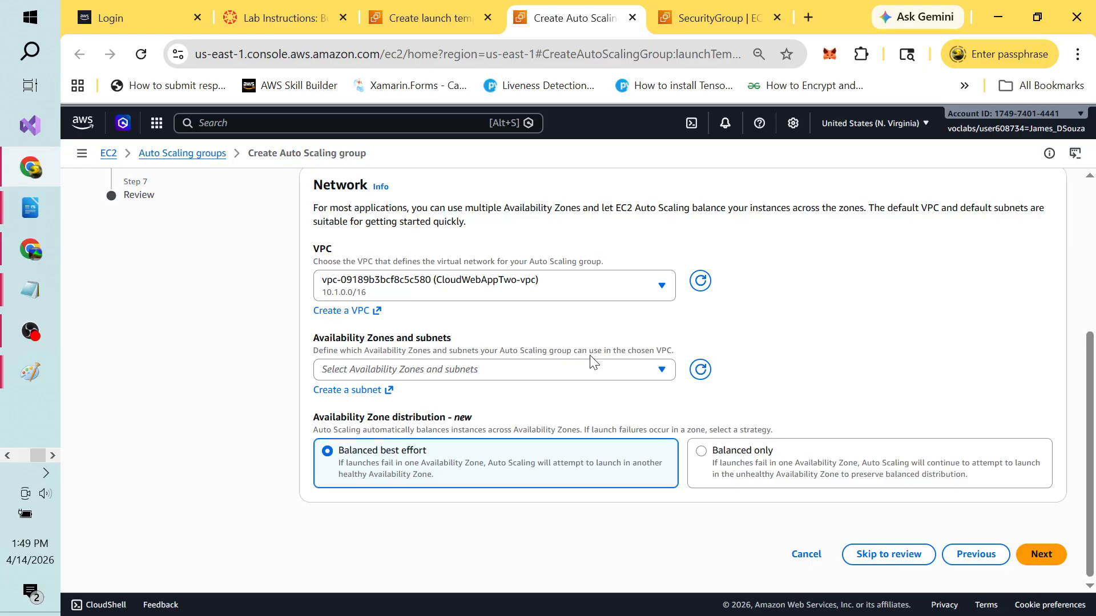
click(661, 370)
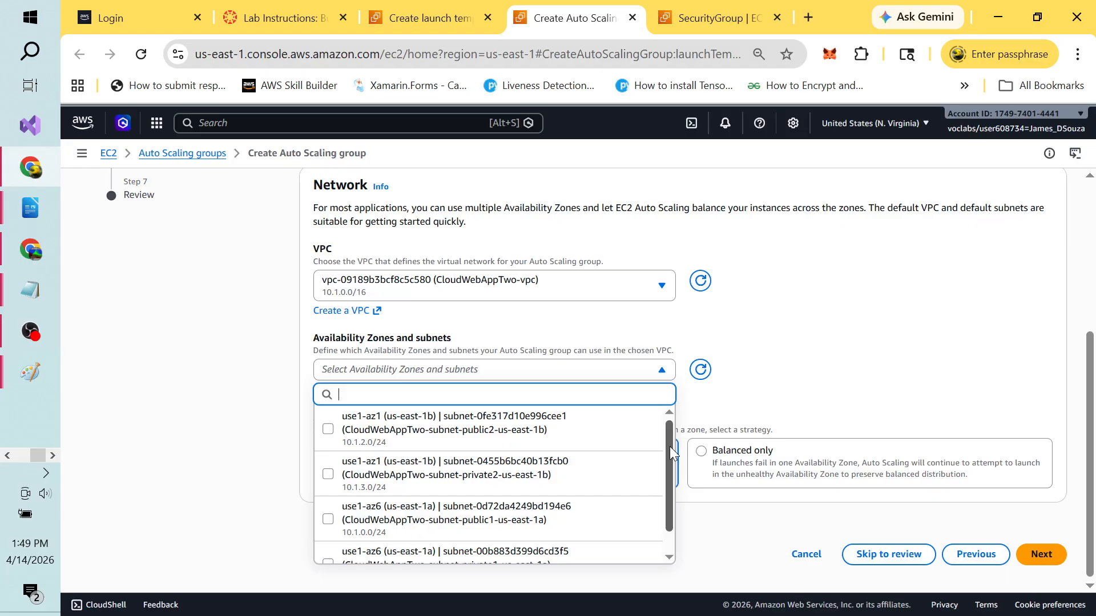
Step: Select CloudWebAppTwo-subnet-private1-us-east-1a and private2-us-east-1b, then continue with Next
drag(670, 447, 674, 471)
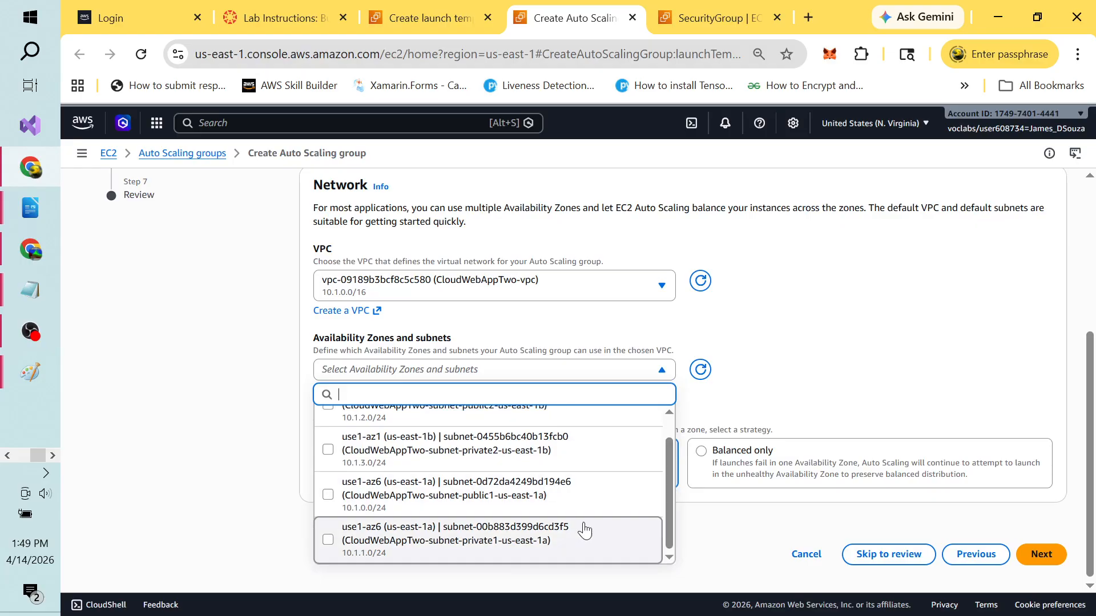
click(329, 540)
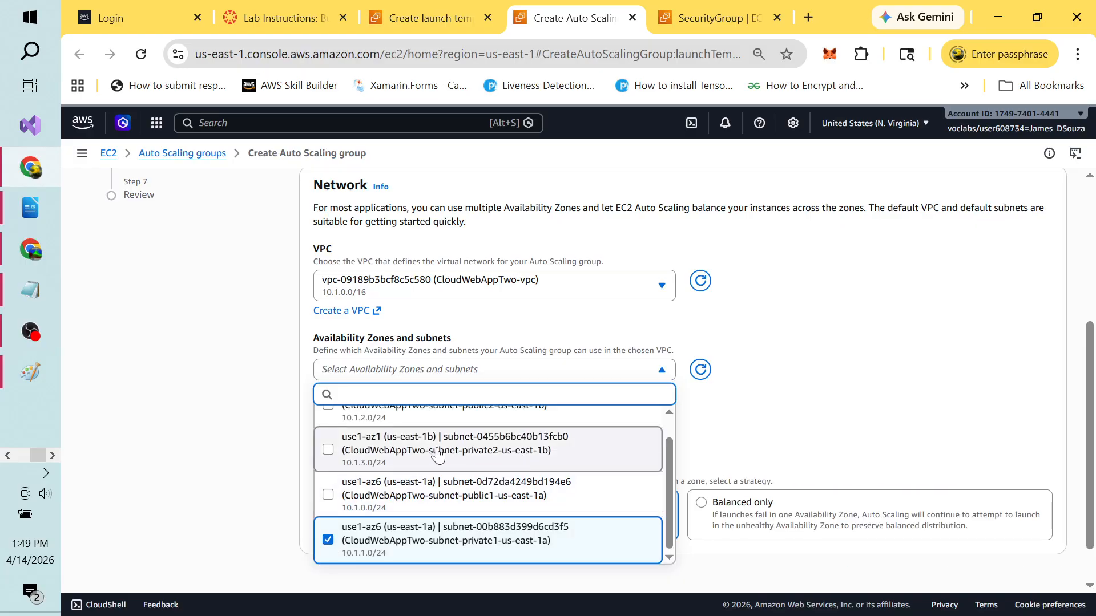
click(330, 455)
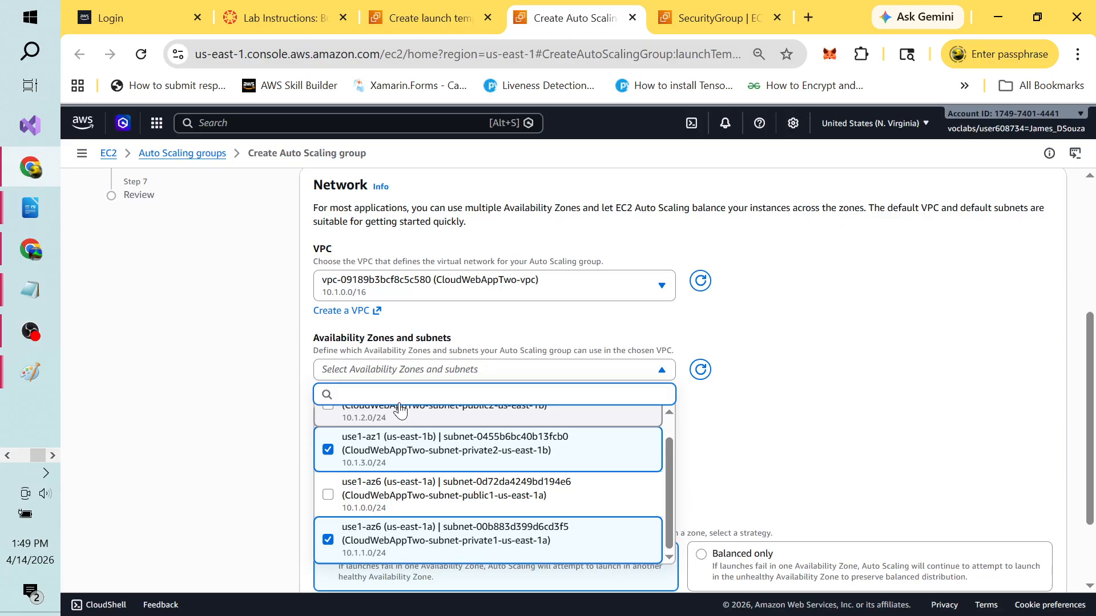
click(872, 299)
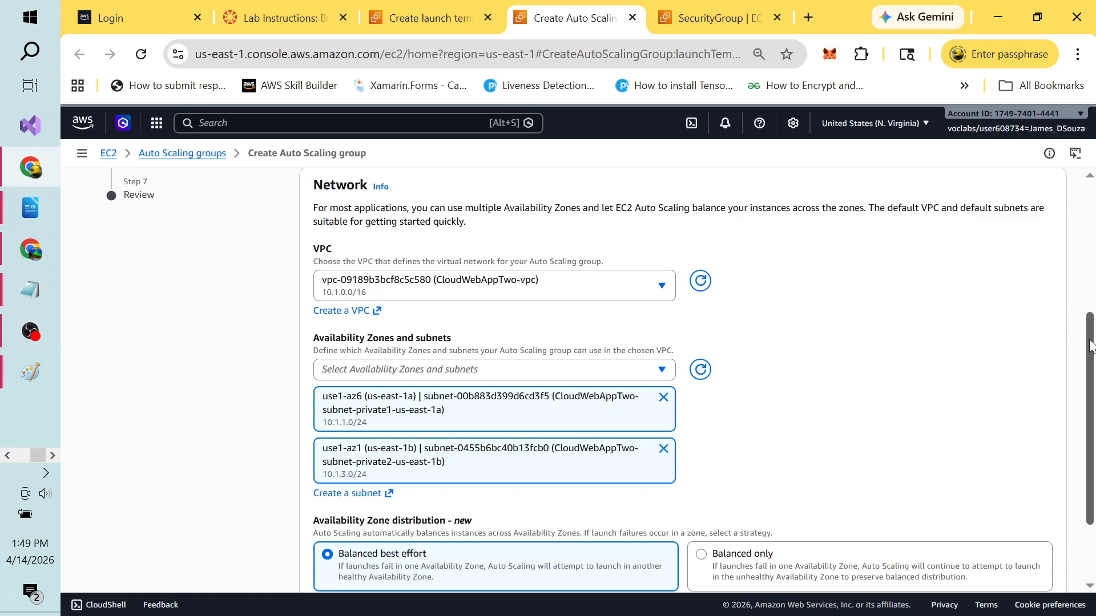
drag(1090, 345, 1094, 412)
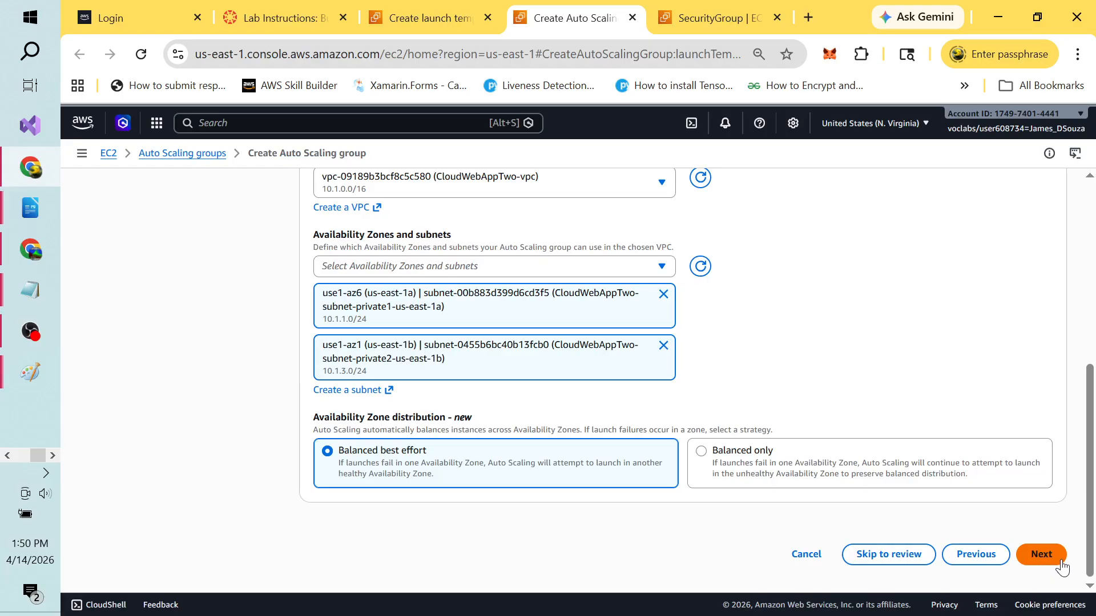
click(1042, 555)
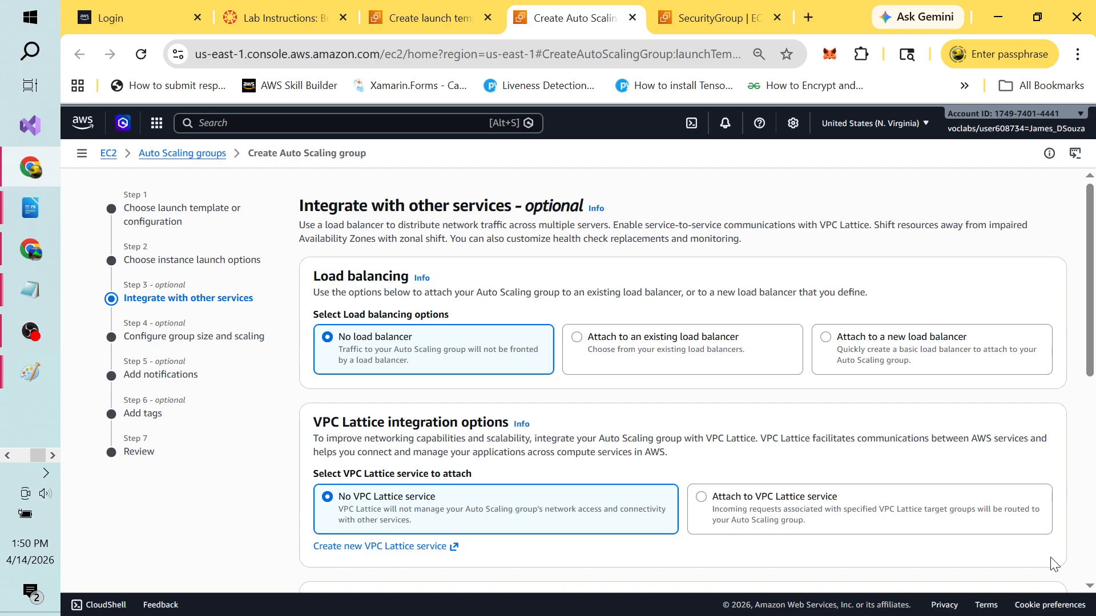
key(alt+Tab)
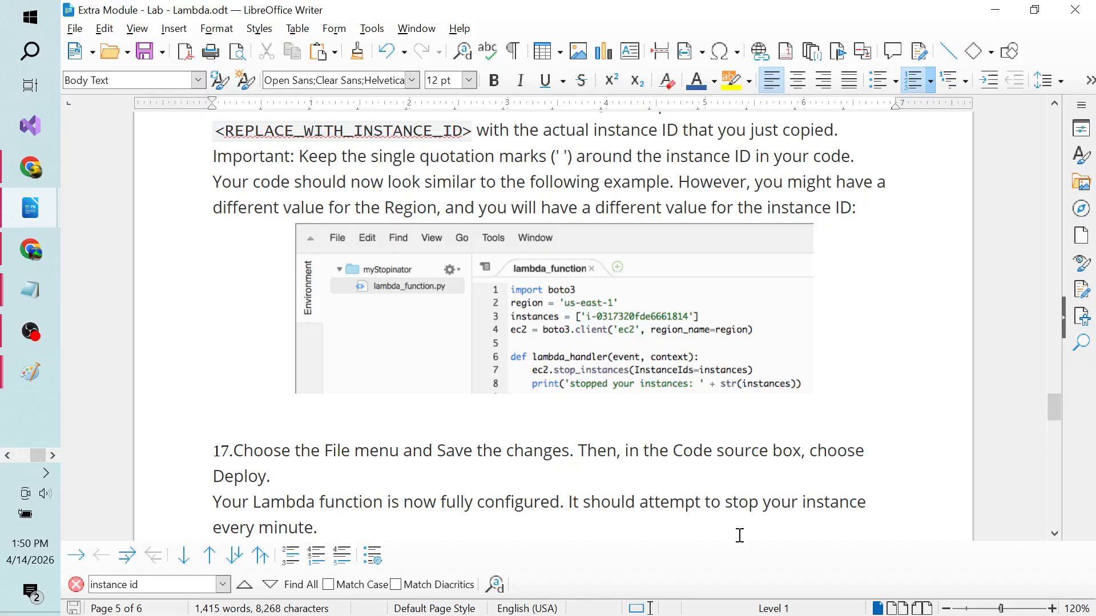
key(alt+Tab)
key(Tab)
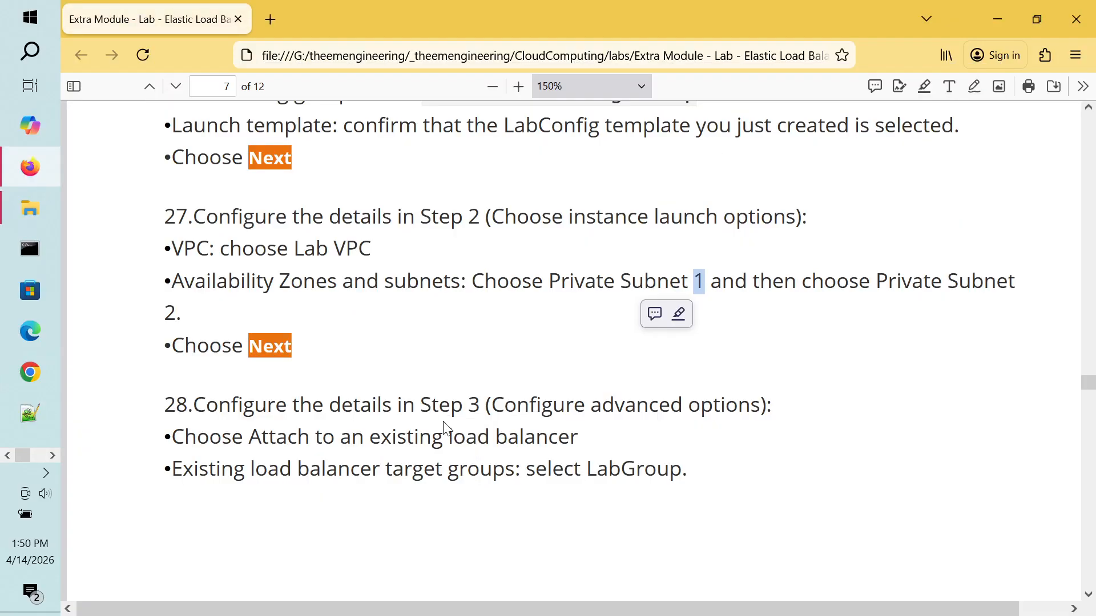
click(422, 411)
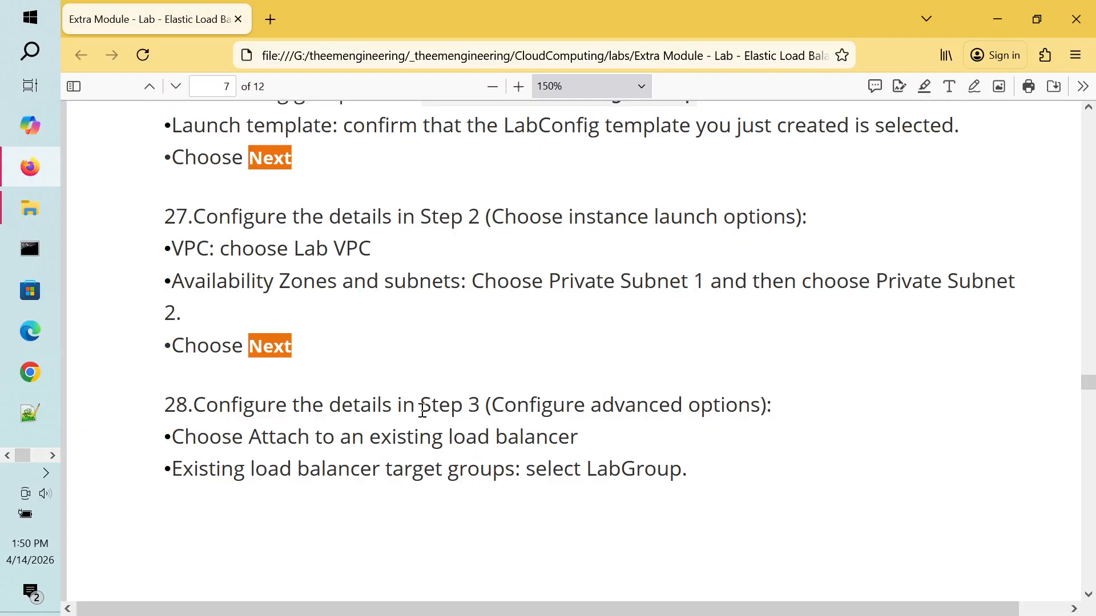
scroll(423, 411, down, 3)
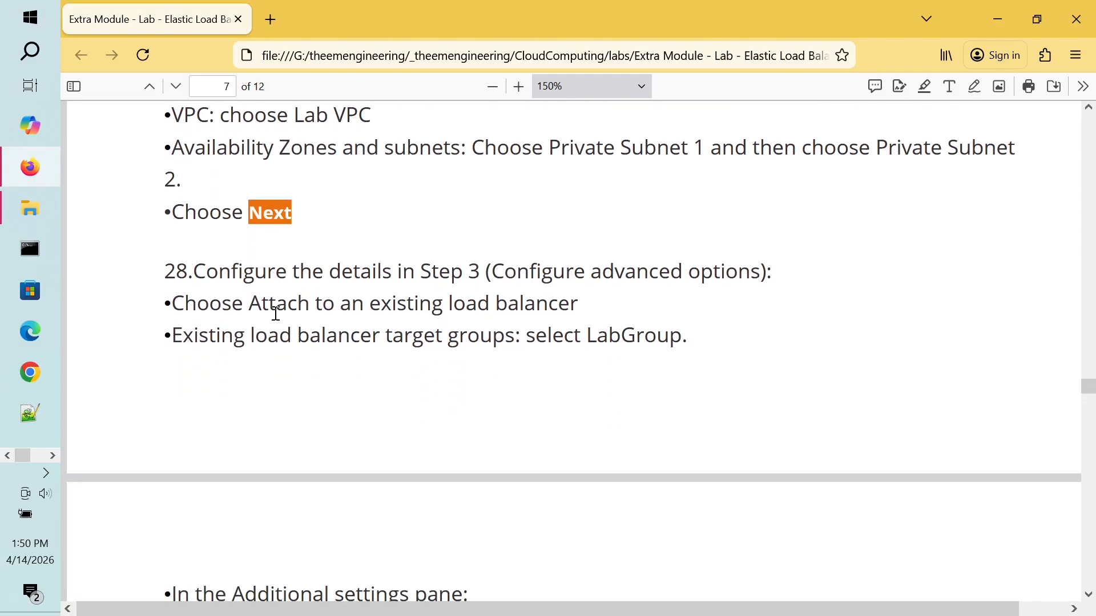
double_click(278, 307)
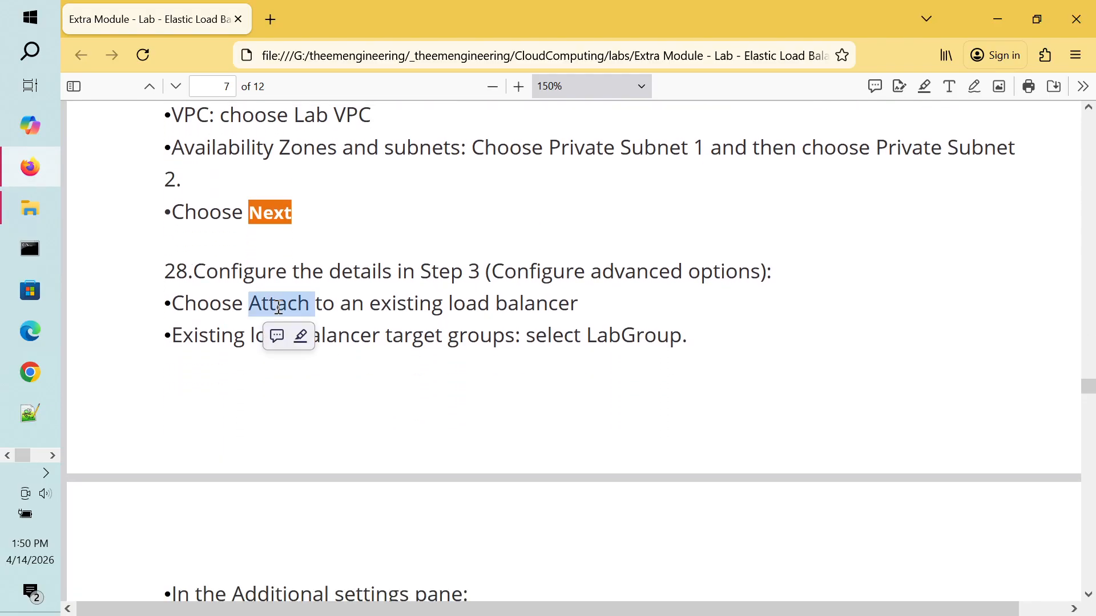
double_click(417, 305)
double_click(280, 309)
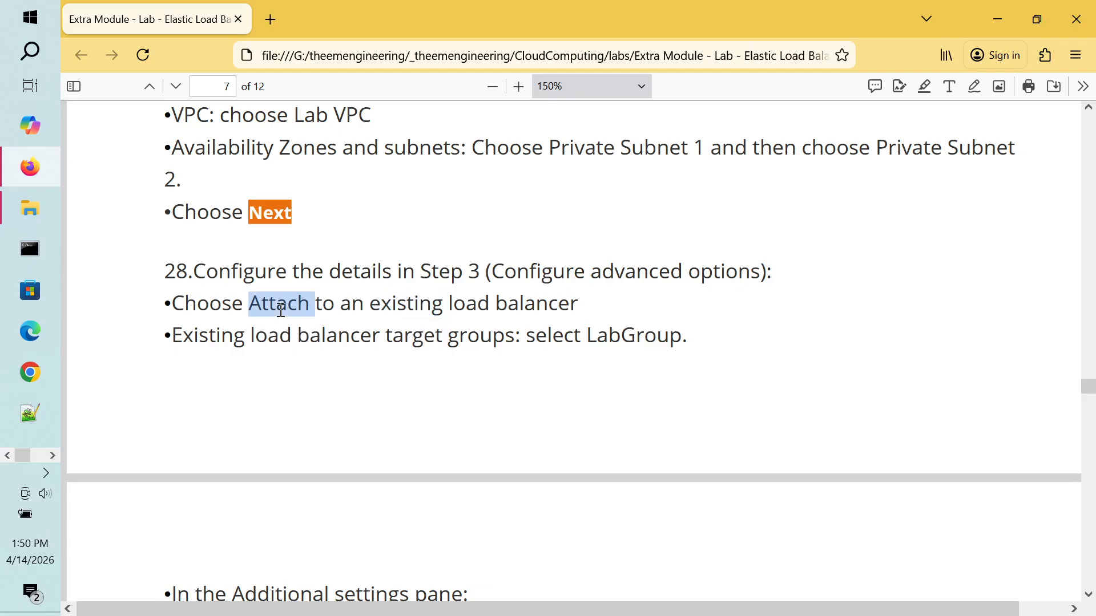
double_click(479, 303)
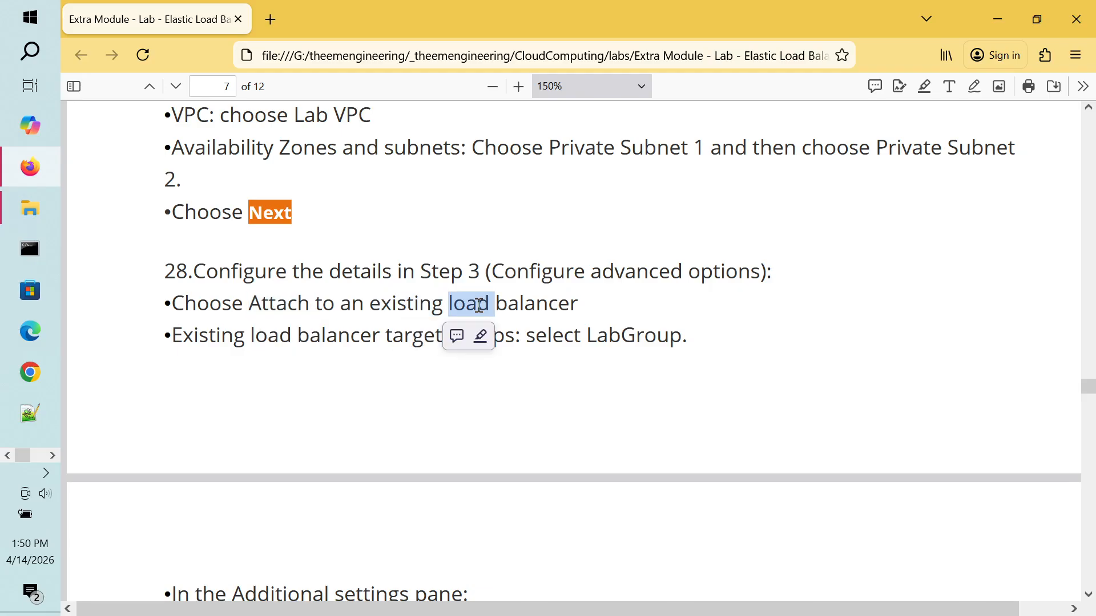
click(536, 306)
double_click(535, 306)
key(alt+Tab)
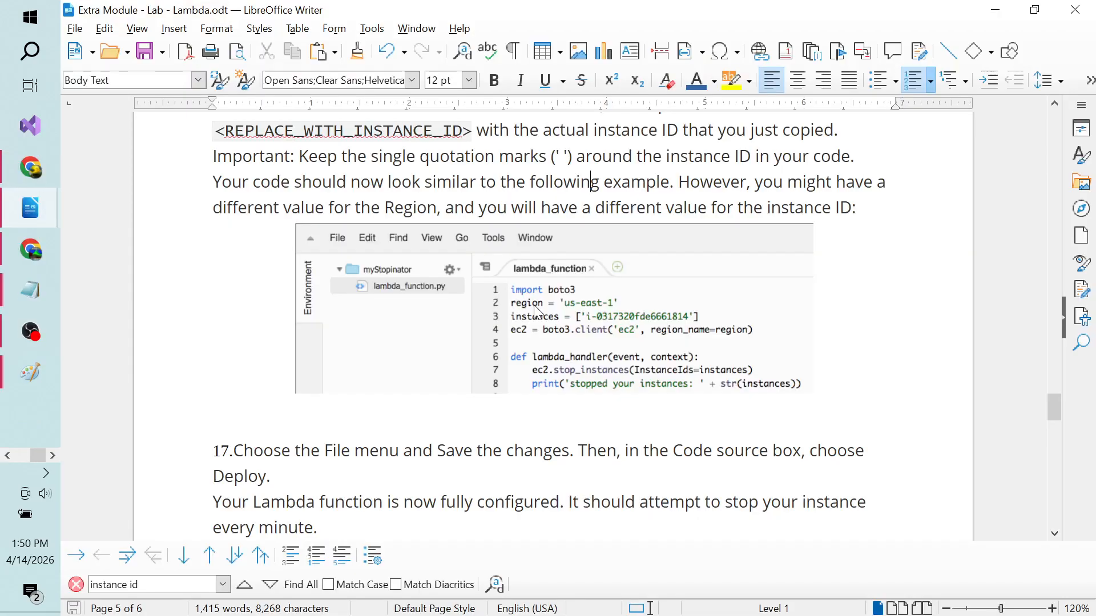
key(alt+Tab)
key(alt+Tab)
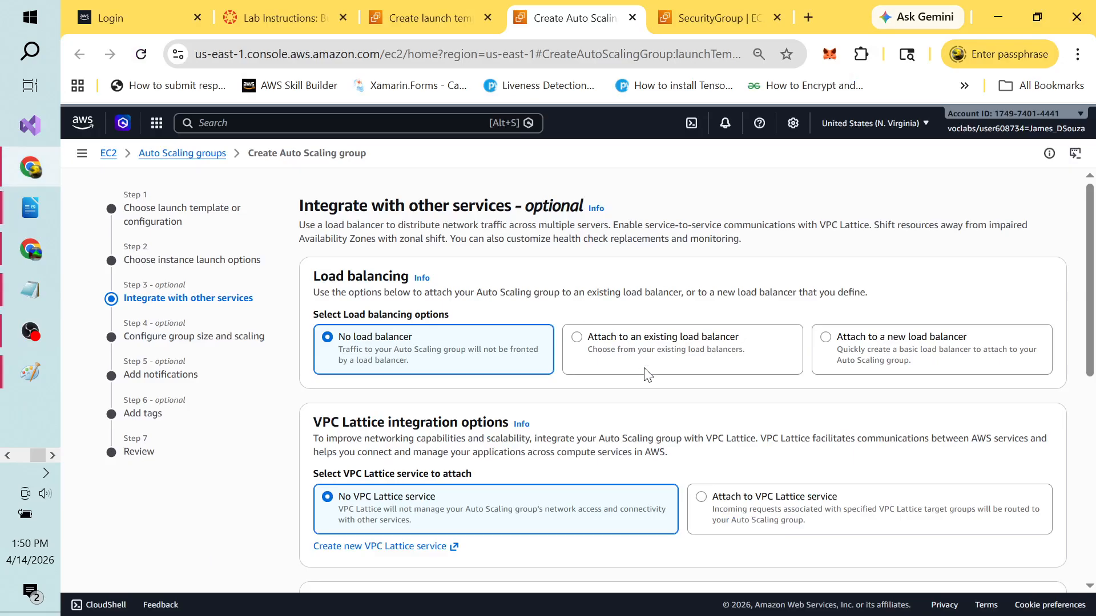
Step: Attach to an existing load balancer via target group CloudWebApp2TargetGroup | HTTP
click(578, 340)
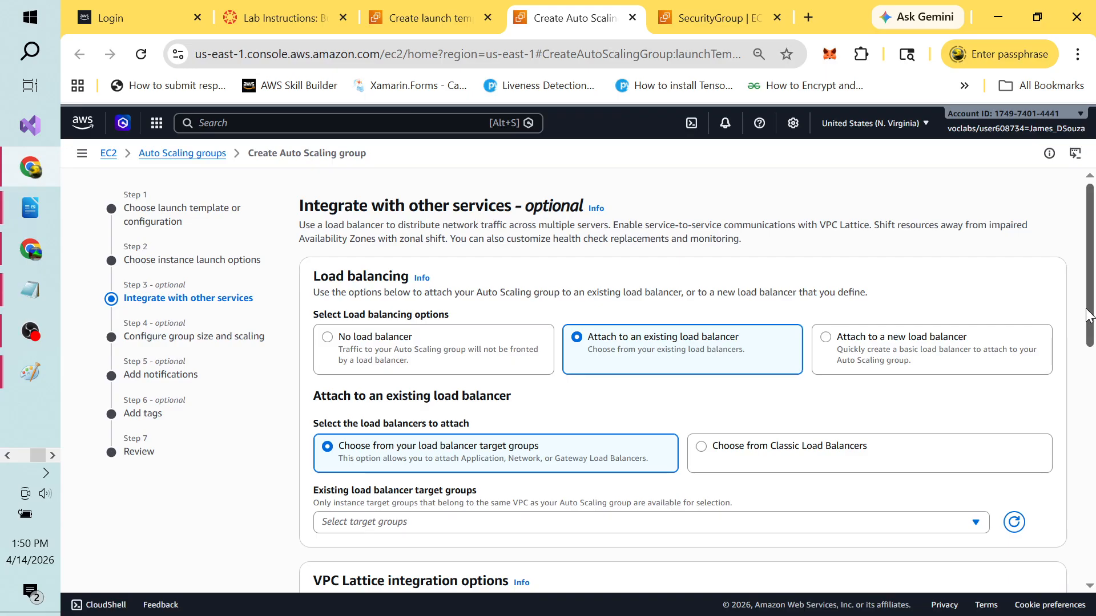
drag(1089, 315, 1093, 377)
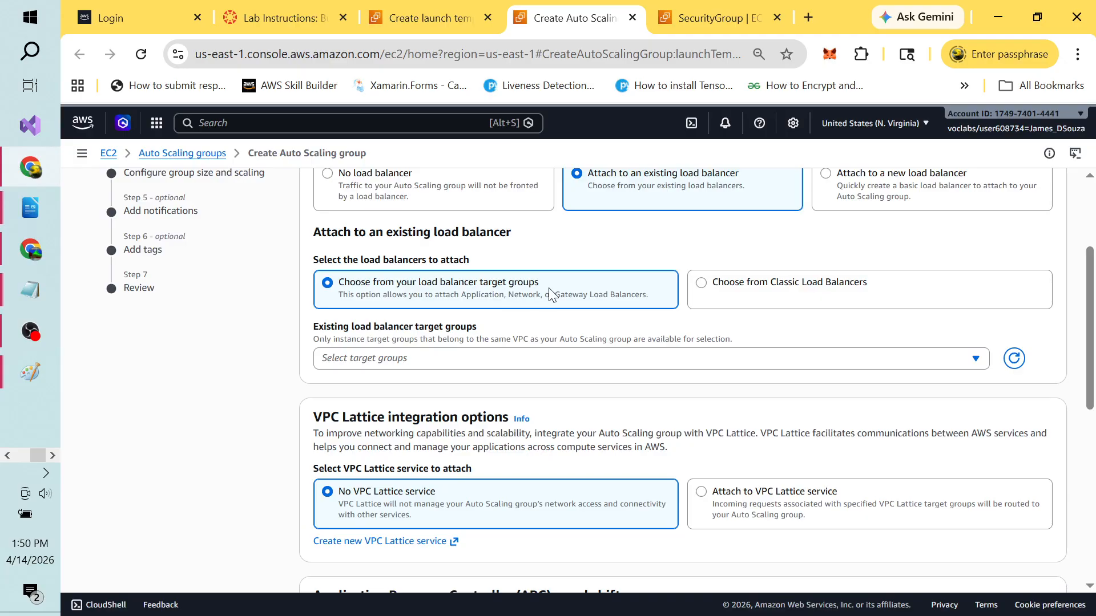
click(976, 361)
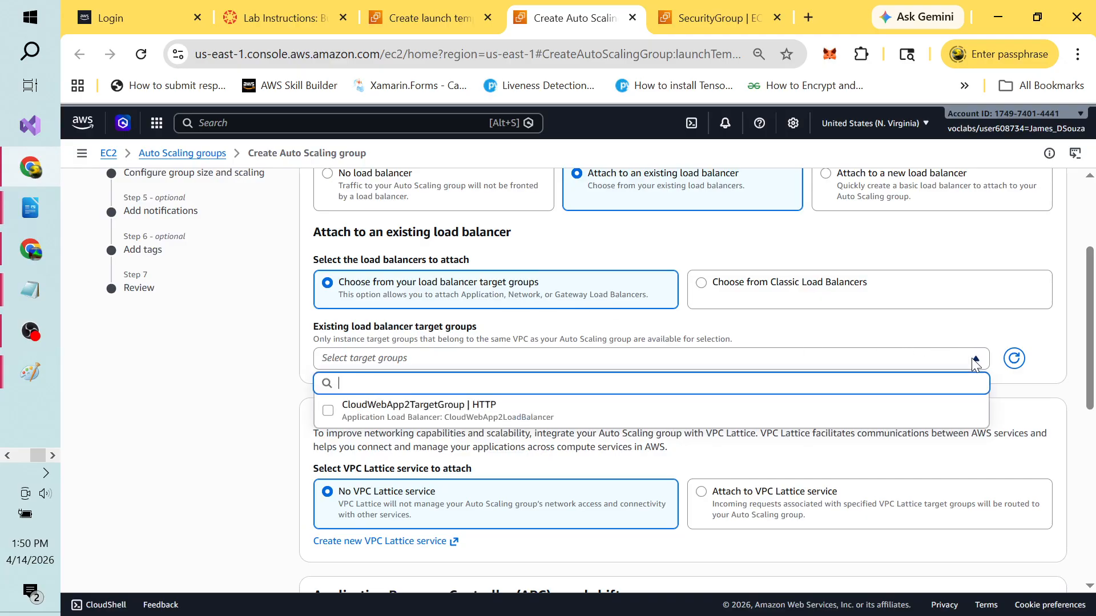
click(329, 412)
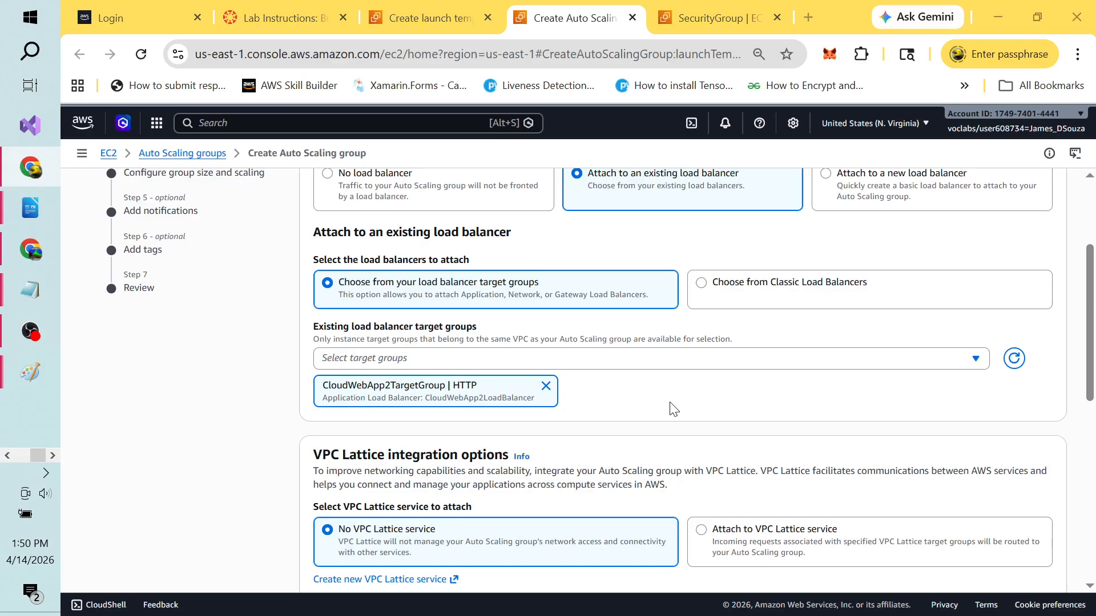
key(alt+Tab)
key(alt+Tab)
key(alt+Tab)
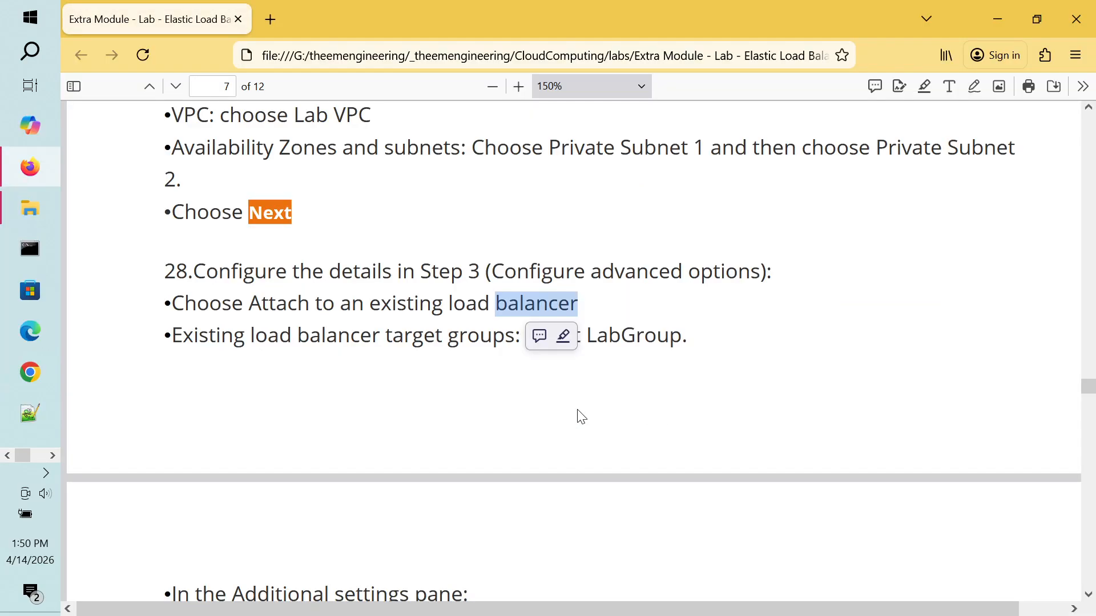
click(429, 333)
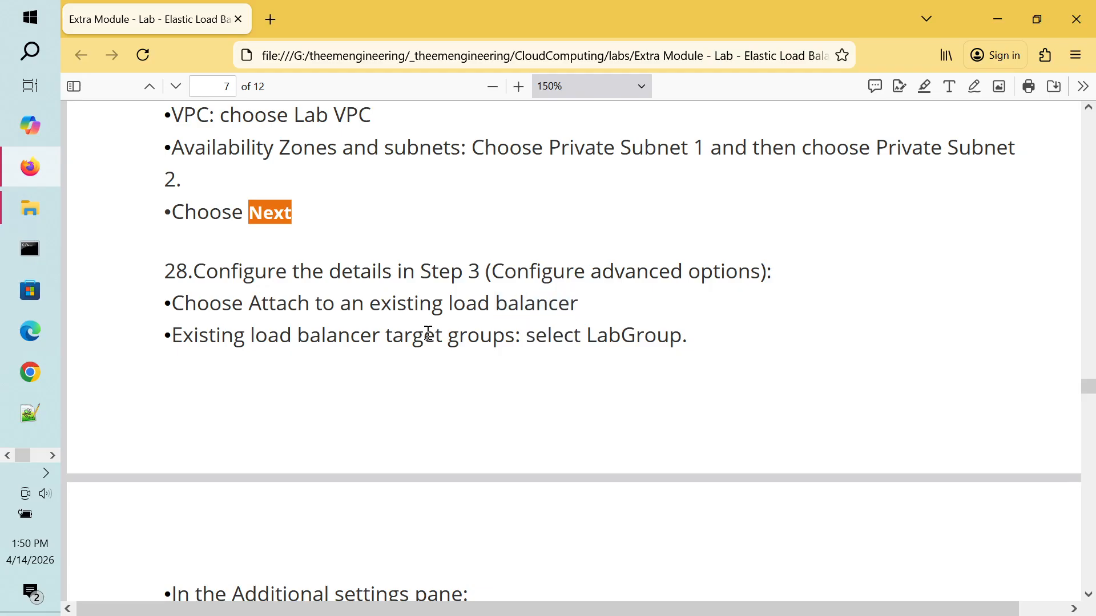
scroll(428, 333, down, 8)
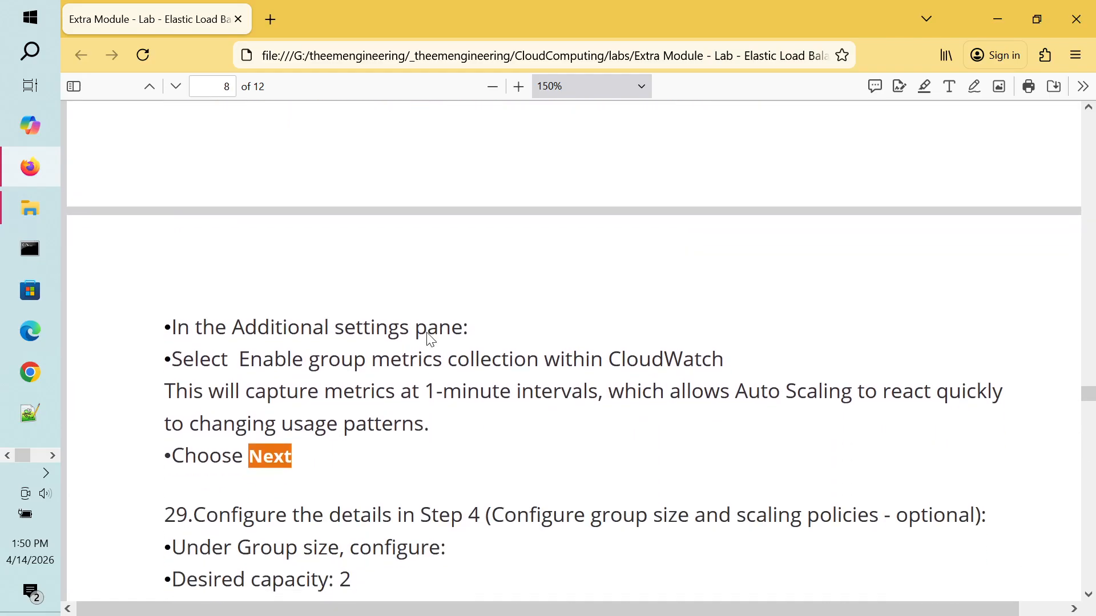
scroll(430, 339, down, 2)
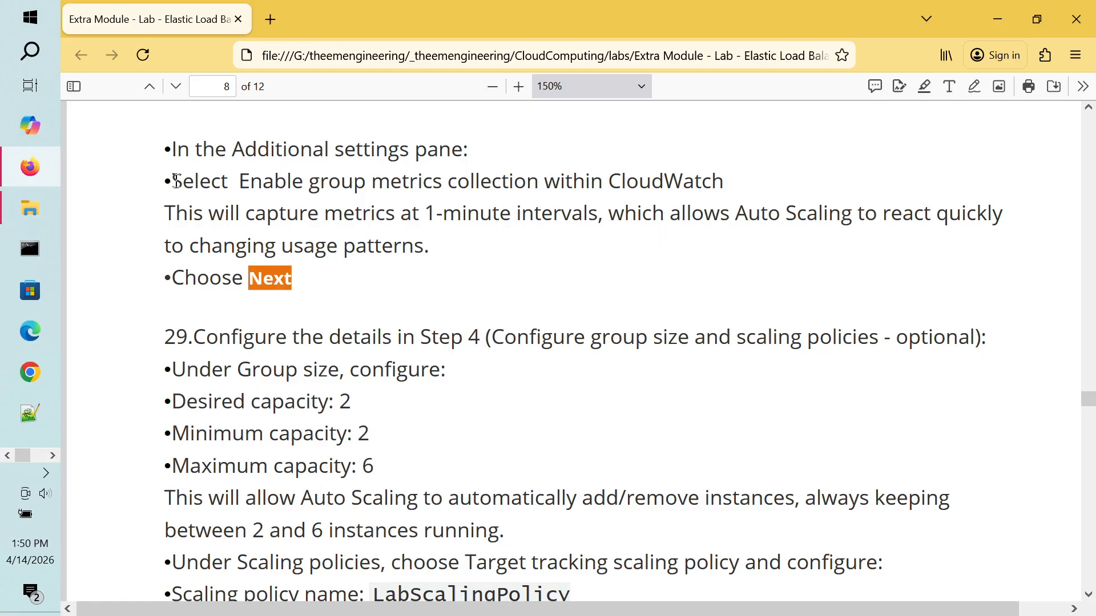
mouse_move(173, 181)
mouse_down()
mouse_move(687, 181)
mouse_move(747, 191)
mouse_up()
click(741, 192)
double_click(822, 213)
double_click(757, 215)
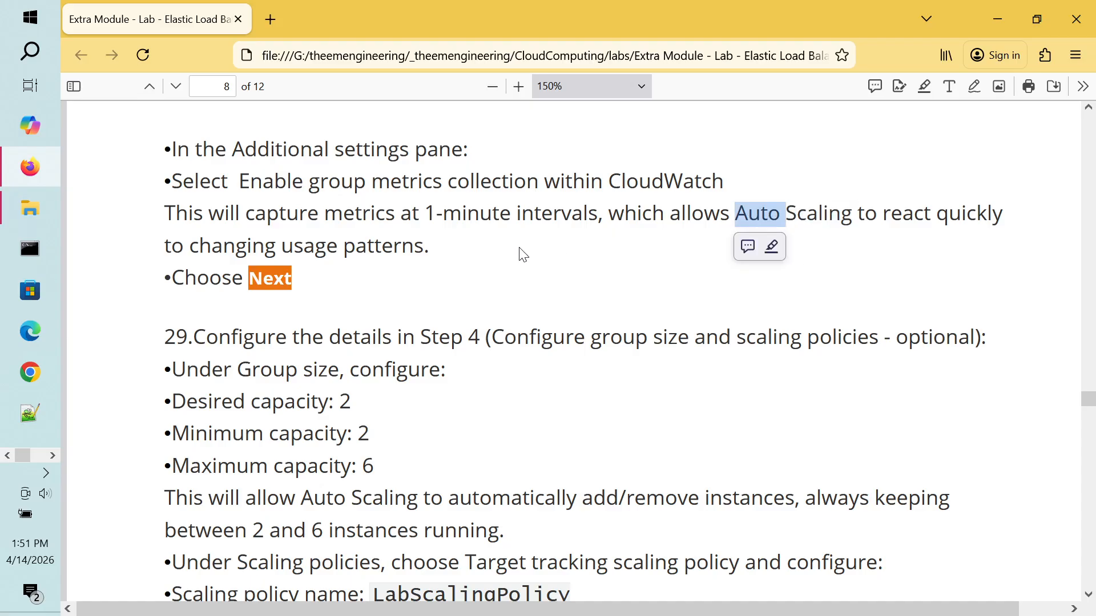
double_click(396, 258)
click(495, 216)
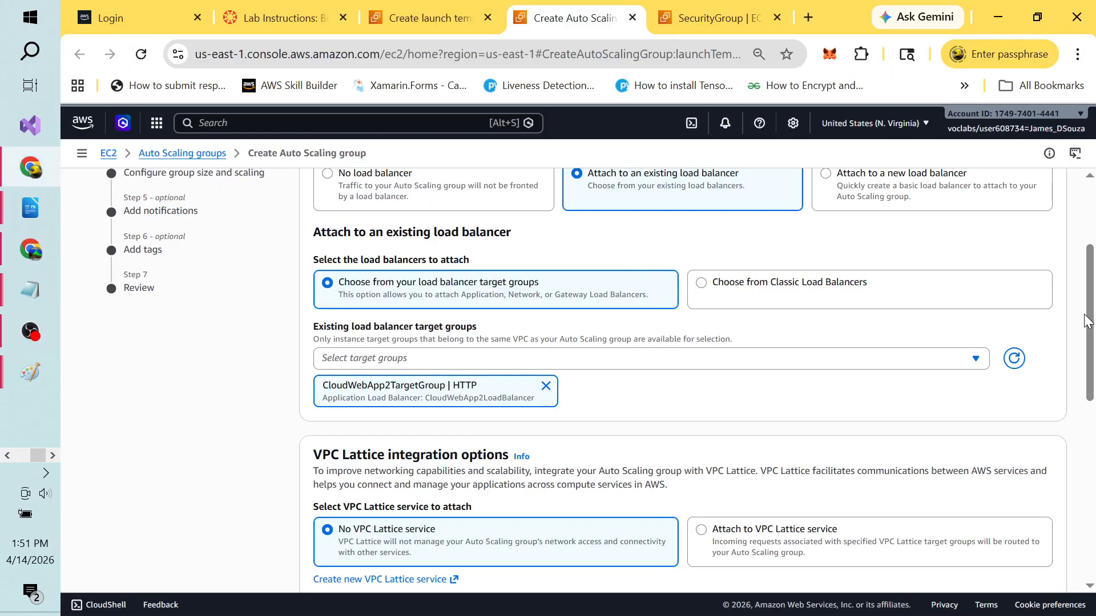
mouse_move(1090, 322)
mouse_down()
mouse_move(1093, 508)
mouse_move(1078, 258)
mouse_up()
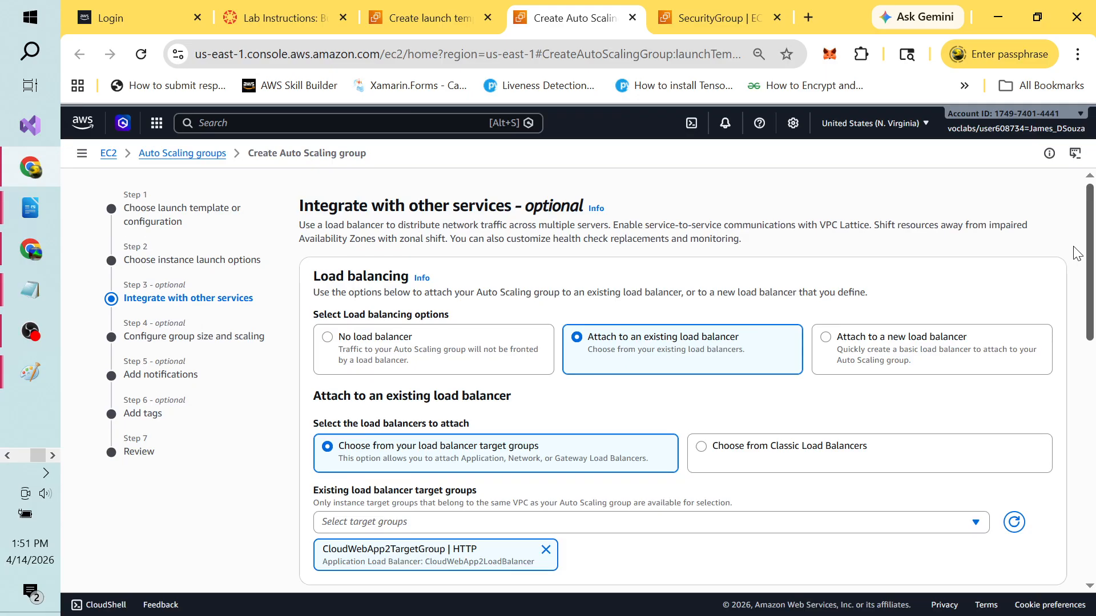
drag(1077, 252, 1077, 519)
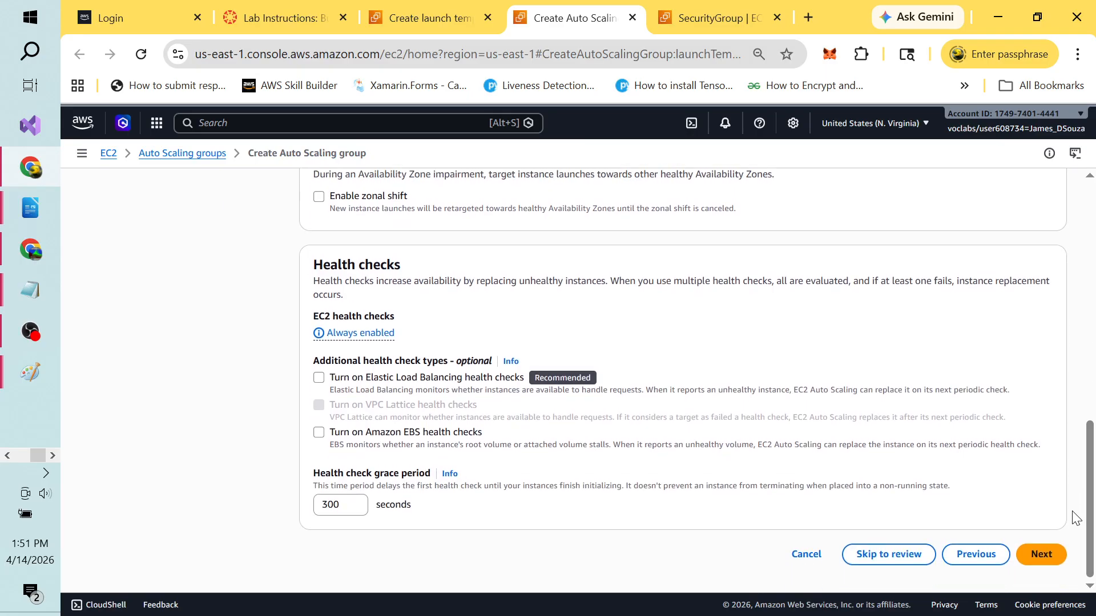
key(alt+Tab)
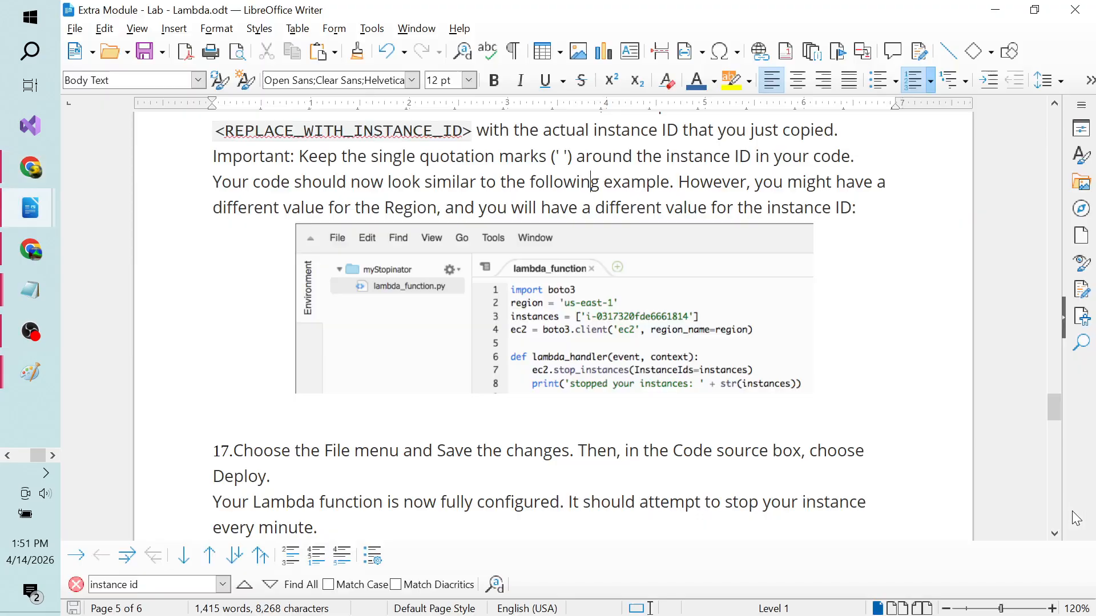
Step: Bring up the LibreOffice Writer copy of the lab and close it
key(alt+Tab)
key(alt+Tab)
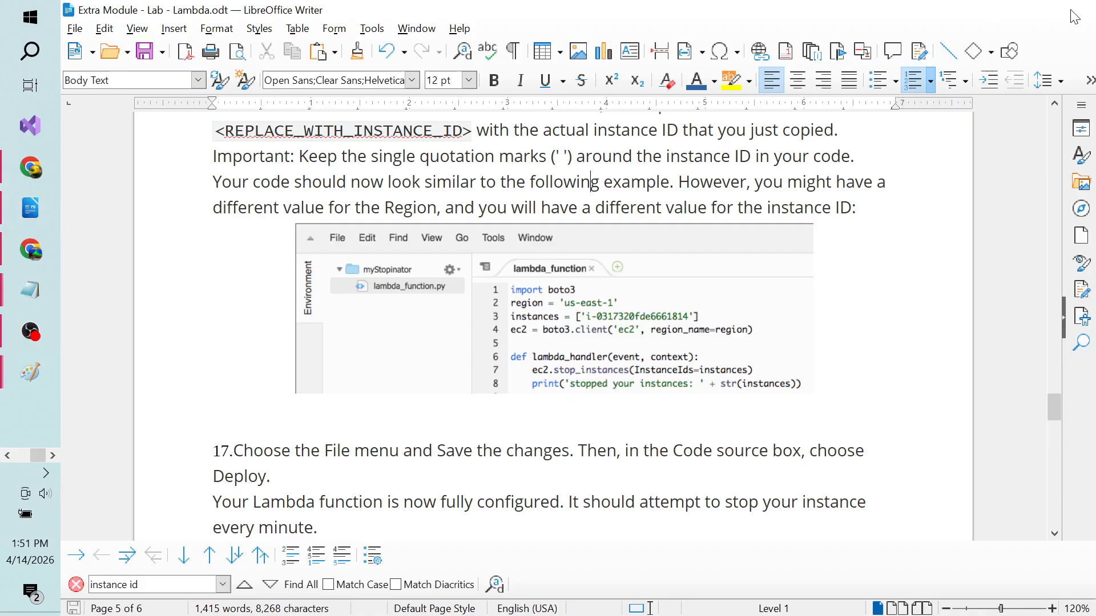
key(alt+Tab)
key(alt+Tab)
click(700, 275)
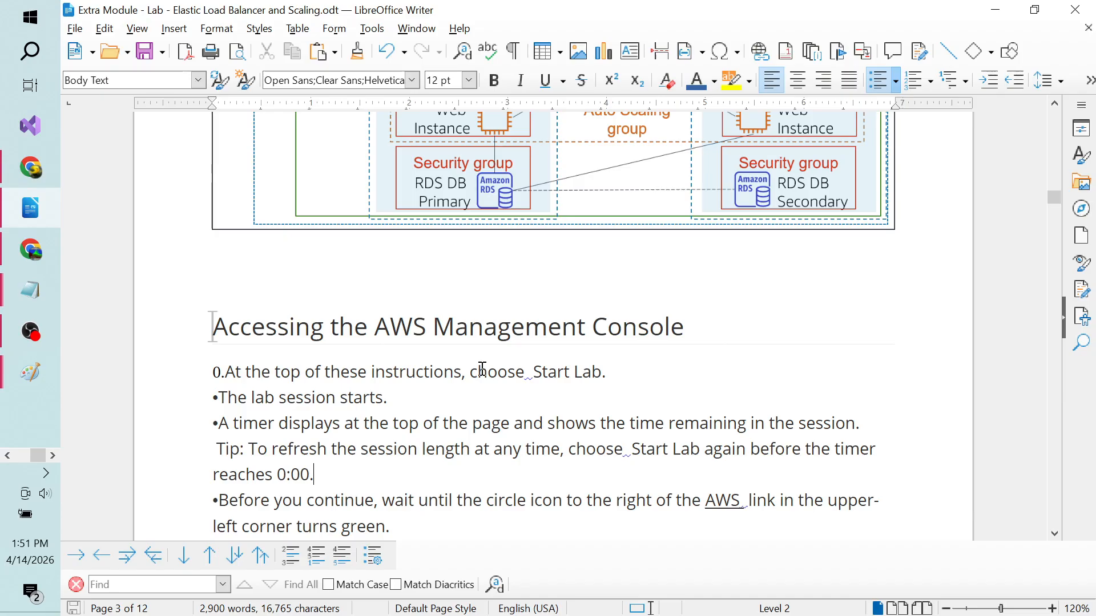
click(1089, 12)
Step: Scroll the lab PDF to step 29, Configure group size and scaling policies, then return to the wizard
key(alt+Tab)
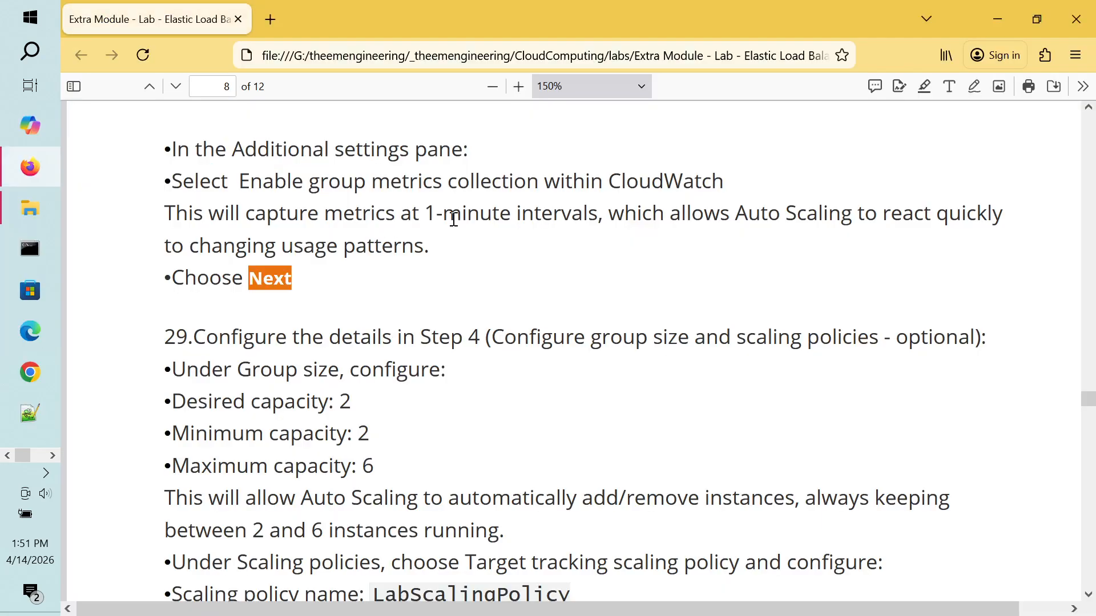
scroll(371, 186, up, 5)
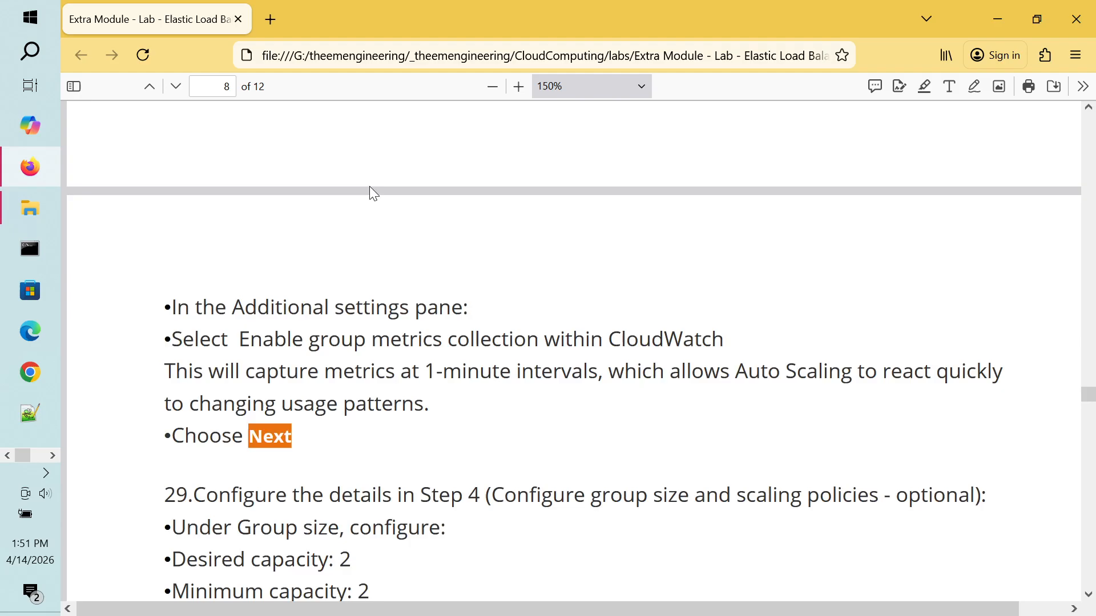
scroll(369, 188, up, 4)
scroll(370, 188, down, 3)
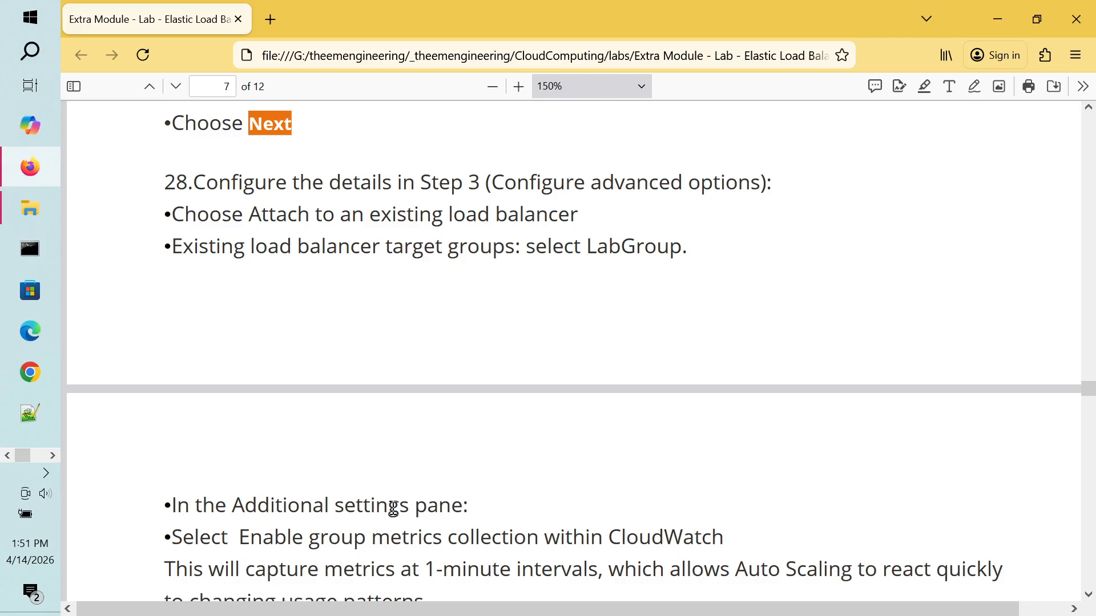
scroll(394, 505, down, 2)
scroll(394, 508, down, 4)
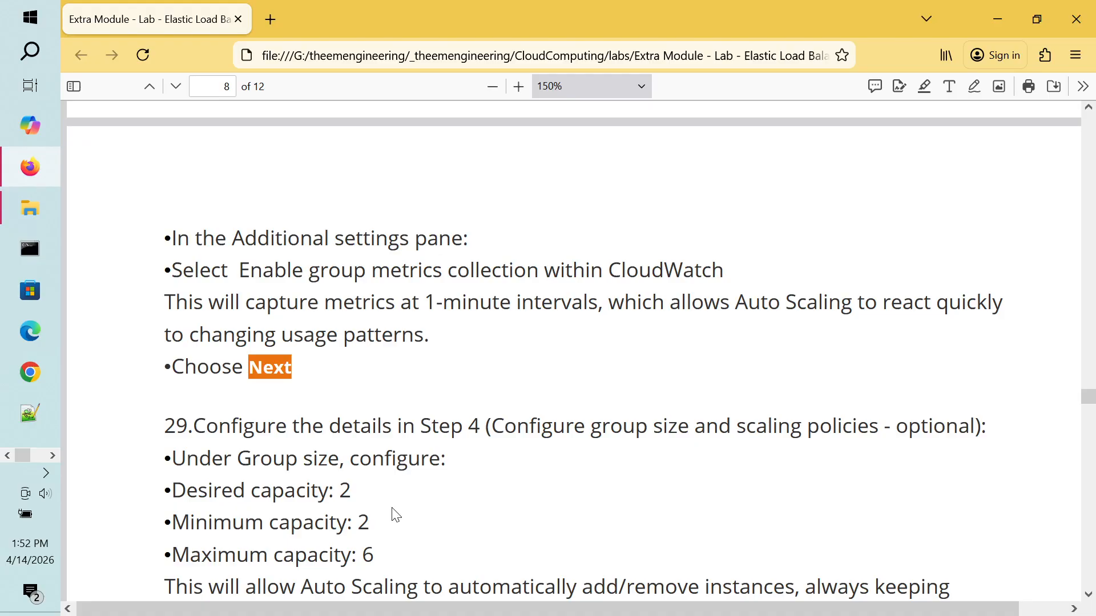
scroll(397, 515, down, 1)
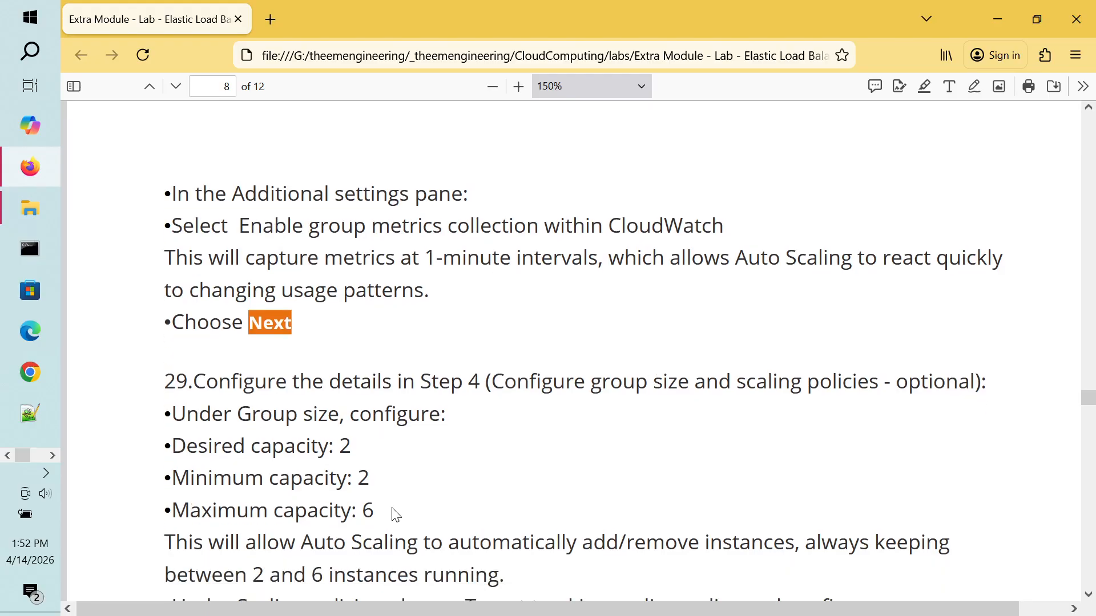
scroll(396, 514, down, 2)
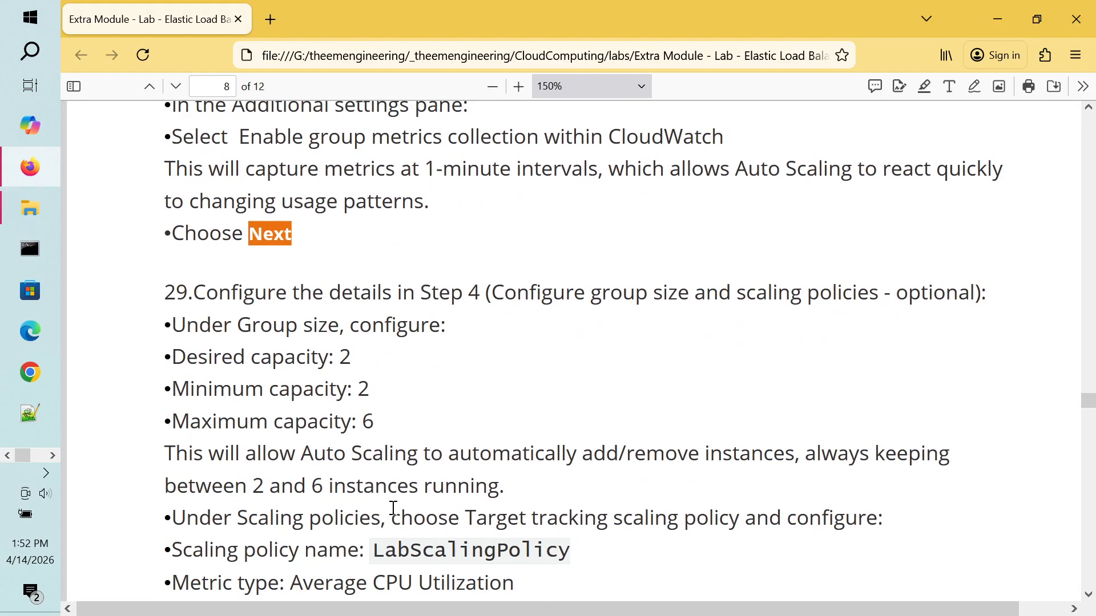
key(alt+Tab)
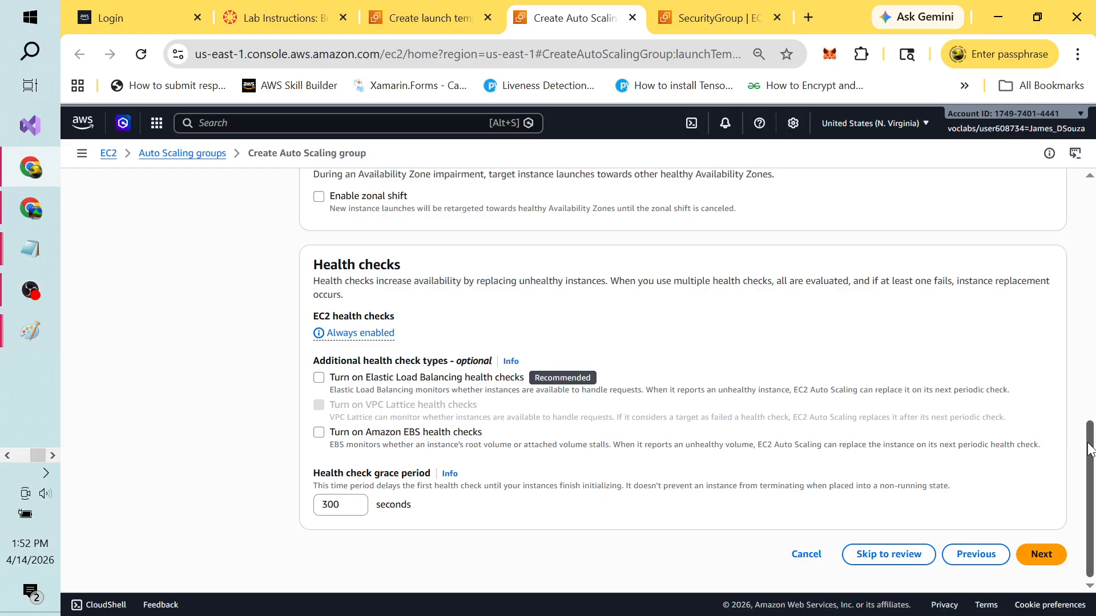
Step: Enable Elastic Load Balancing health checks, then continue to Step 4, Configure group size and scaling
drag(1090, 449, 1091, 194)
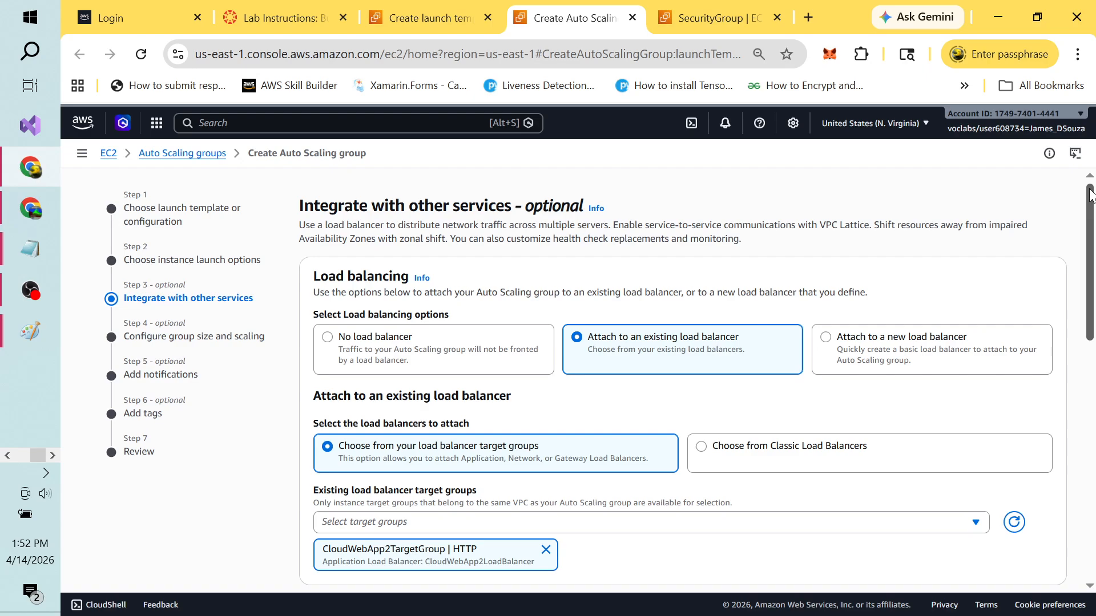
drag(1091, 194, 1093, 468)
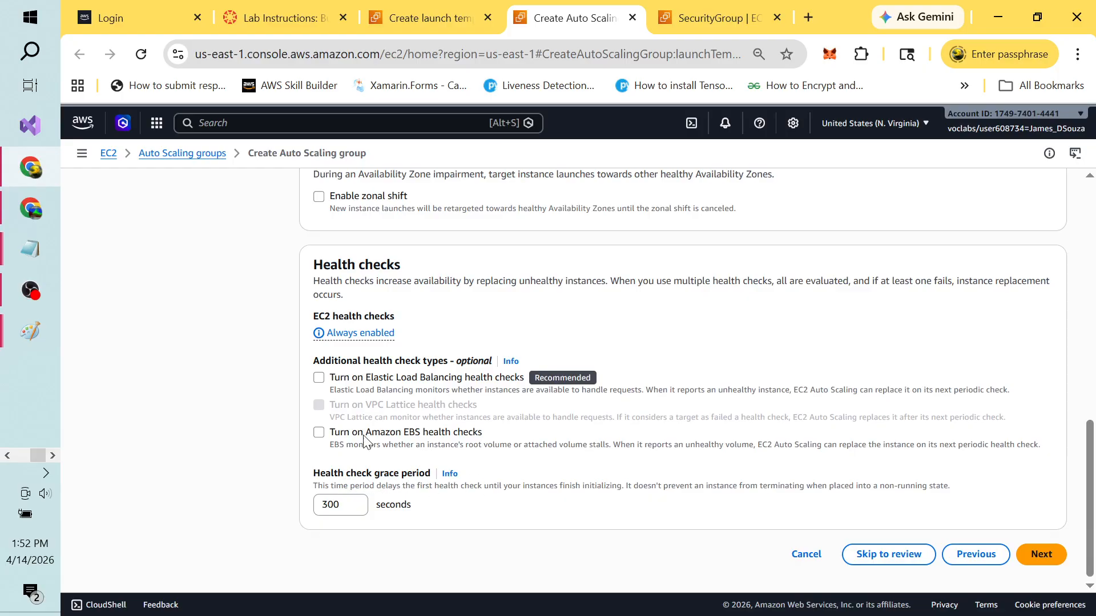
click(321, 385)
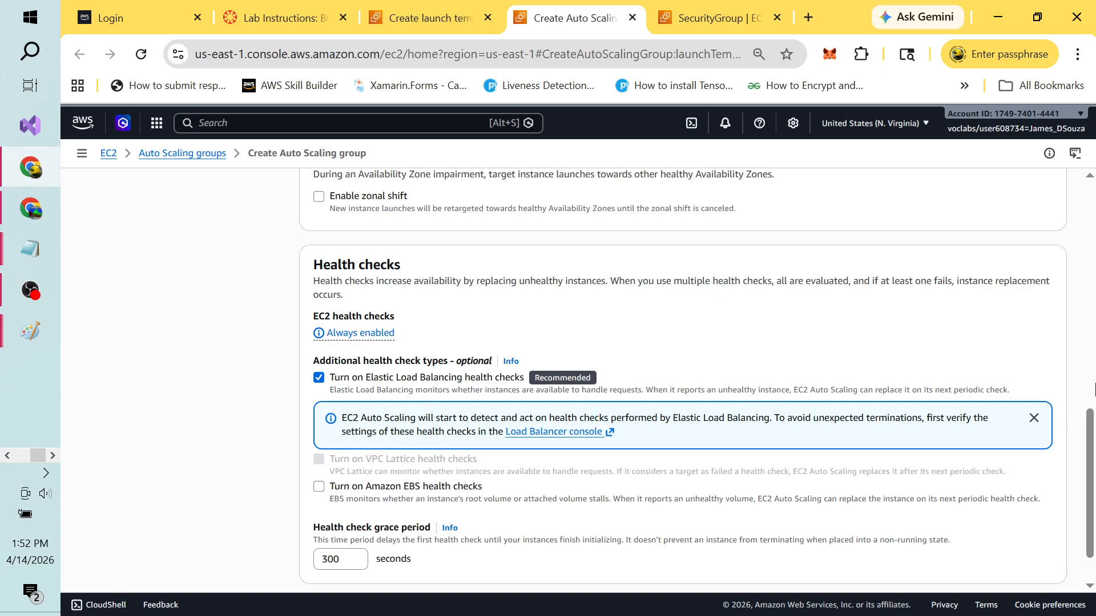
drag(1090, 421, 1093, 468)
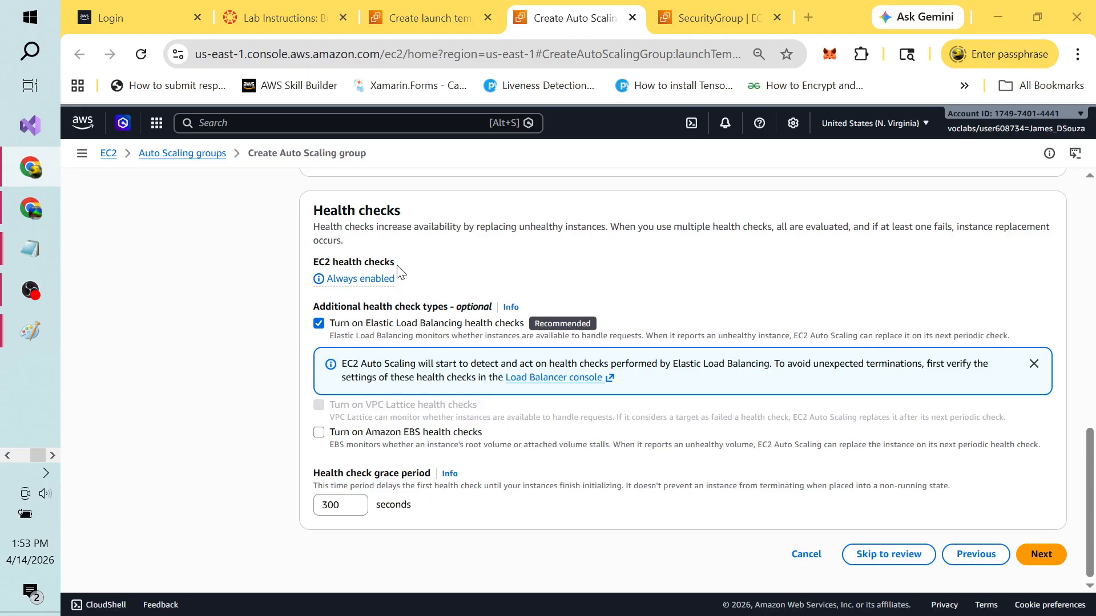
key(alt+Tab)
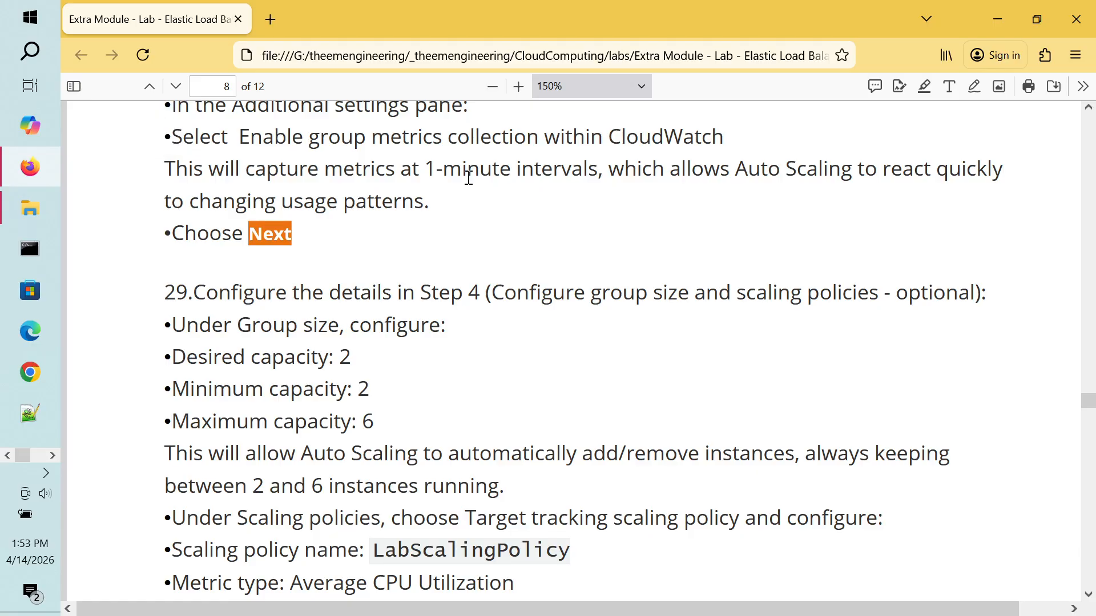
key(alt+Tab)
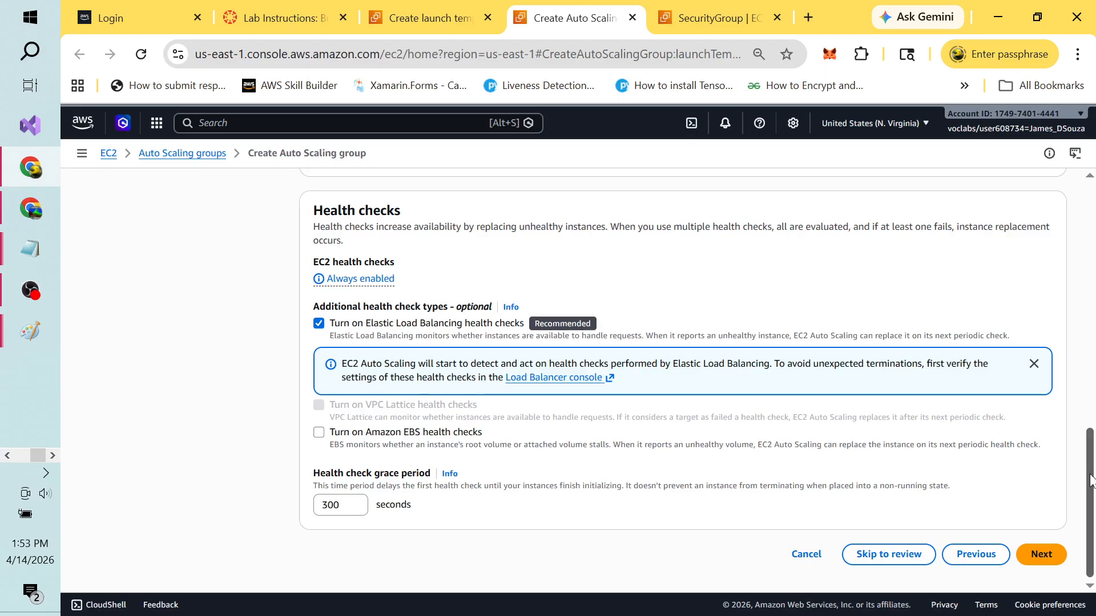
drag(1090, 481, 1090, 329)
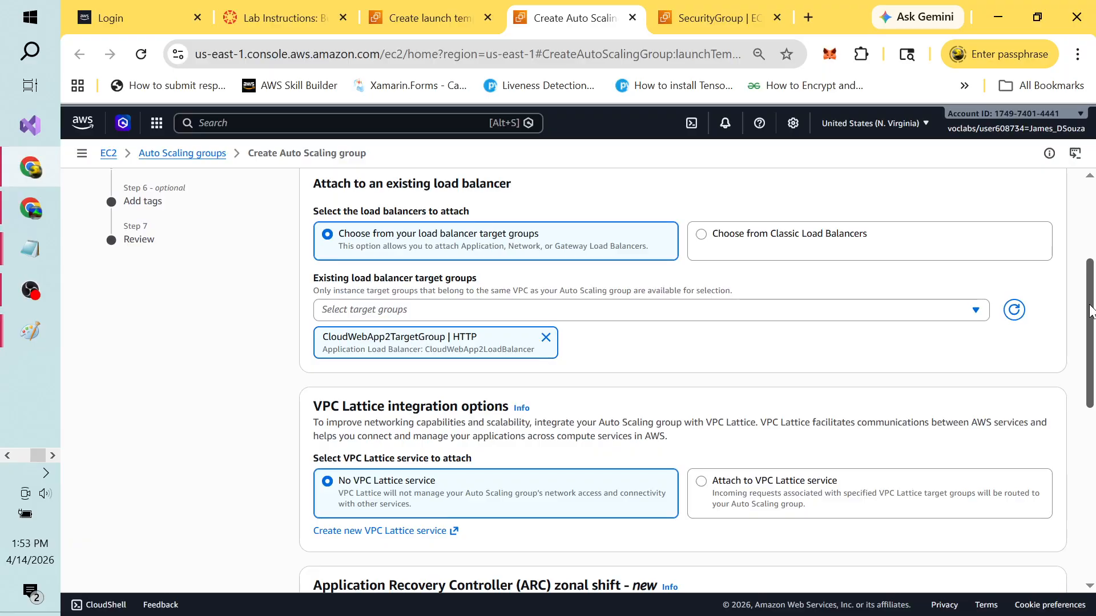
mouse_move(1091, 311)
mouse_down()
mouse_move(1091, 245)
mouse_move(1093, 490)
mouse_up()
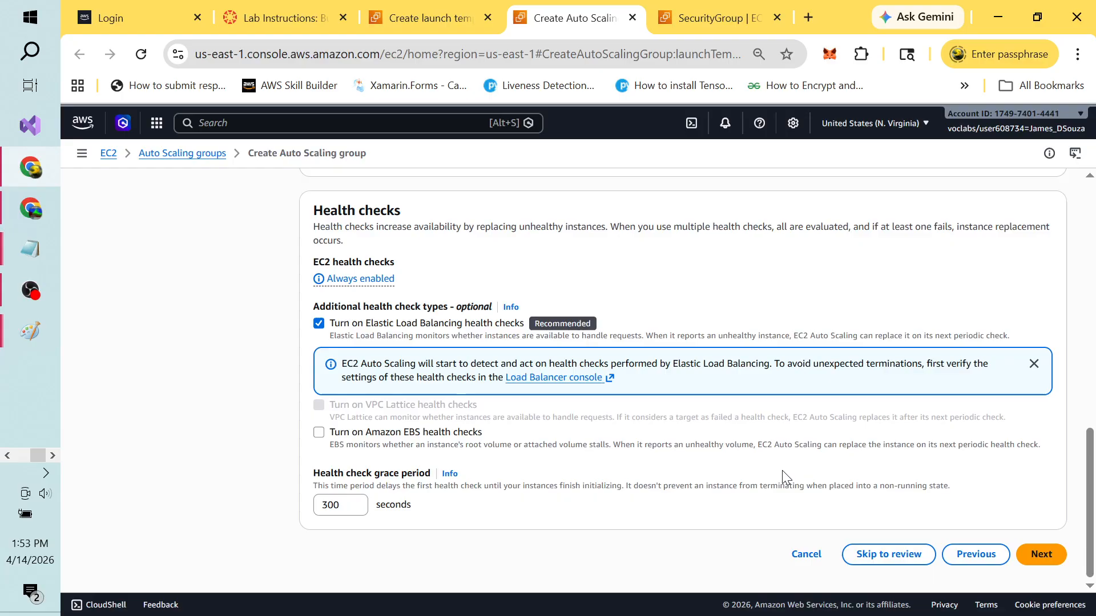
click(1037, 561)
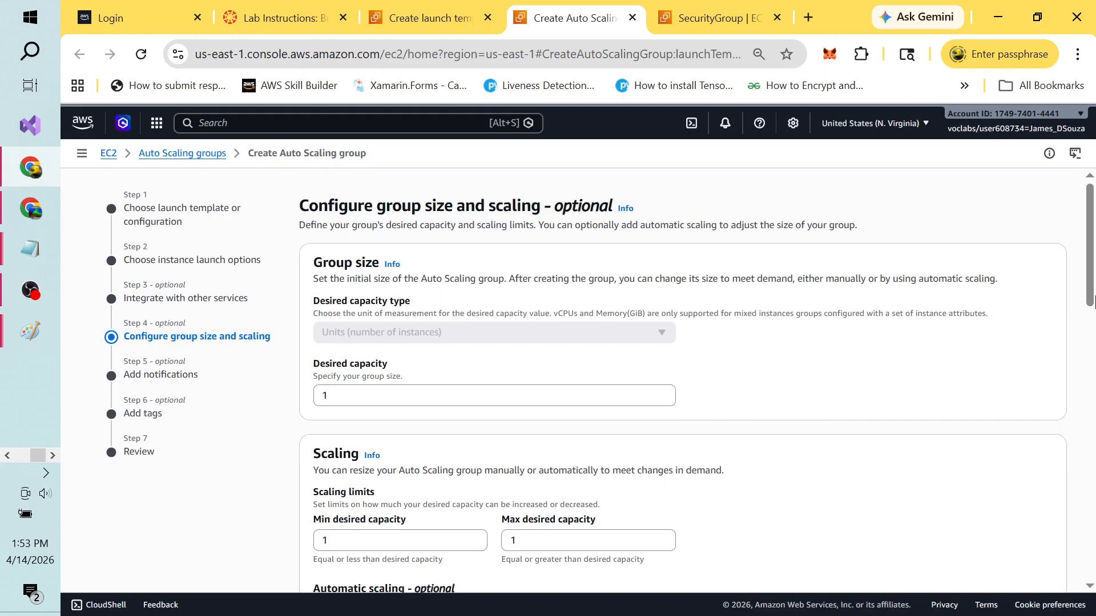
Step: Set desired capacity to 2, minimum capacity to 2 and maximum capacity to 6
drag(1091, 280, 1094, 320)
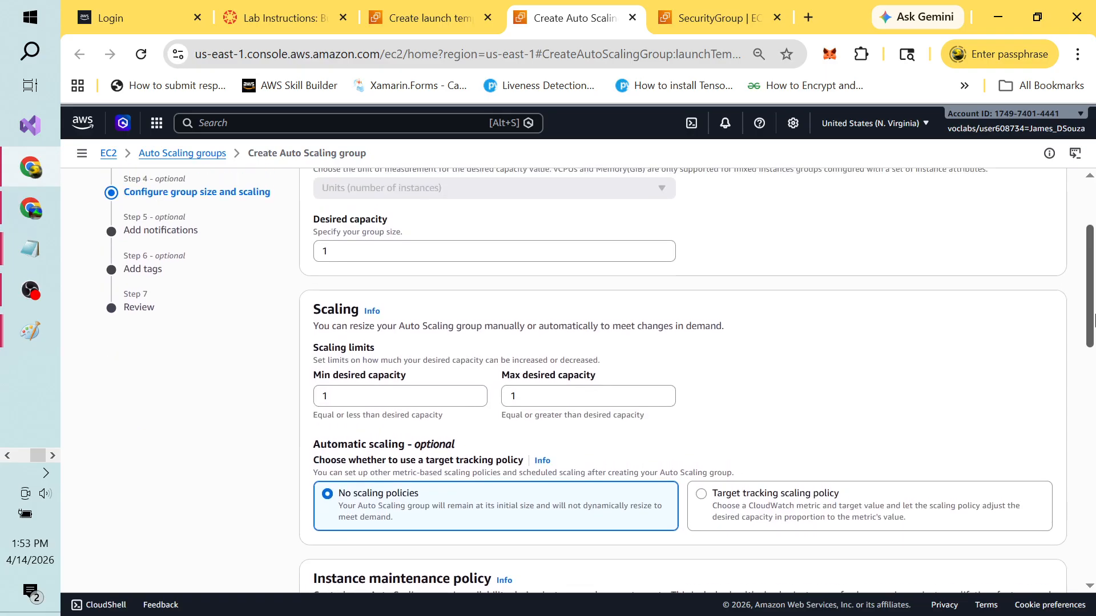
click(427, 249)
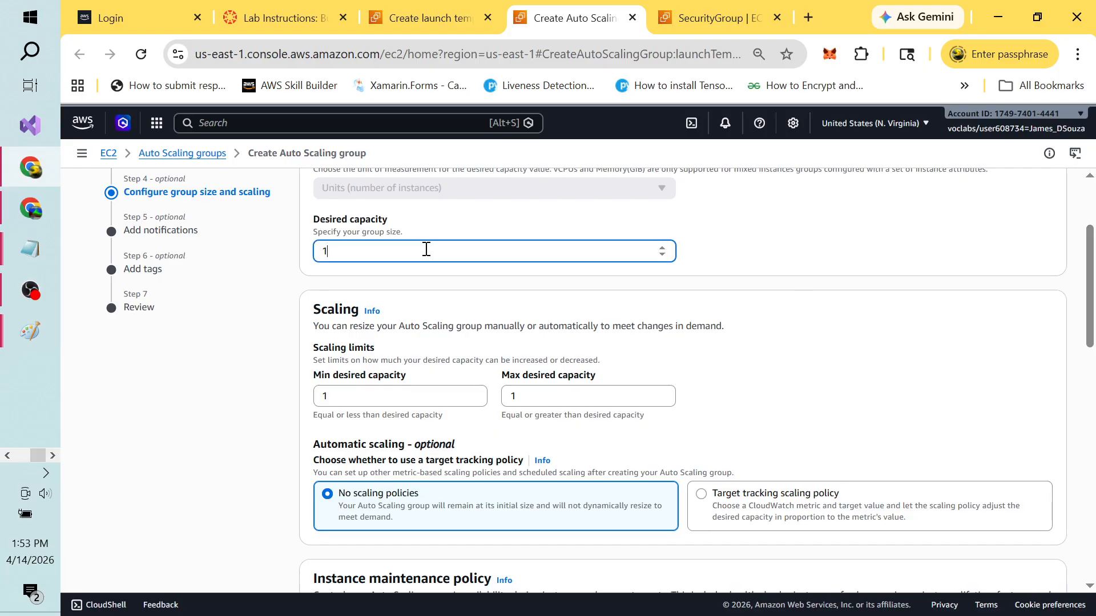
key(BackSpace)
text(0)
click(359, 396)
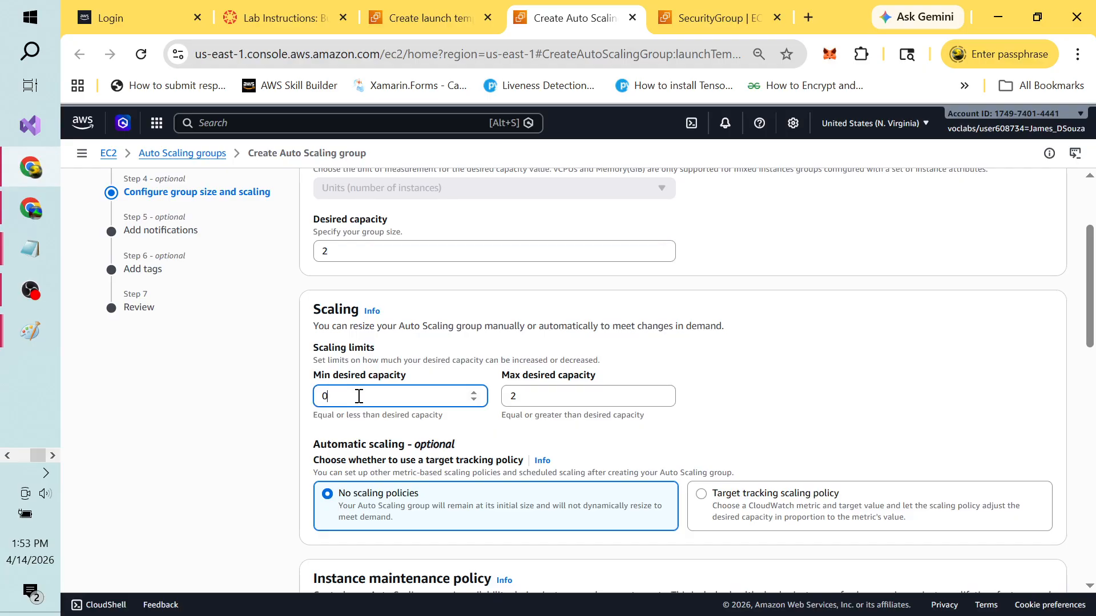
click(545, 401)
key(BackSpace)
text(0)
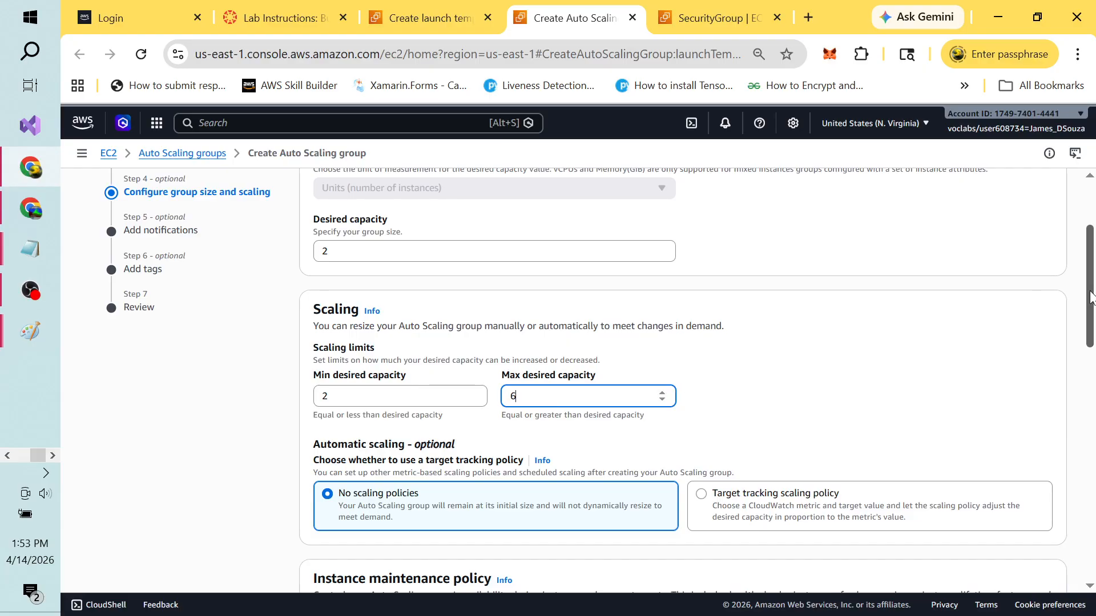
drag(1090, 296, 1092, 376)
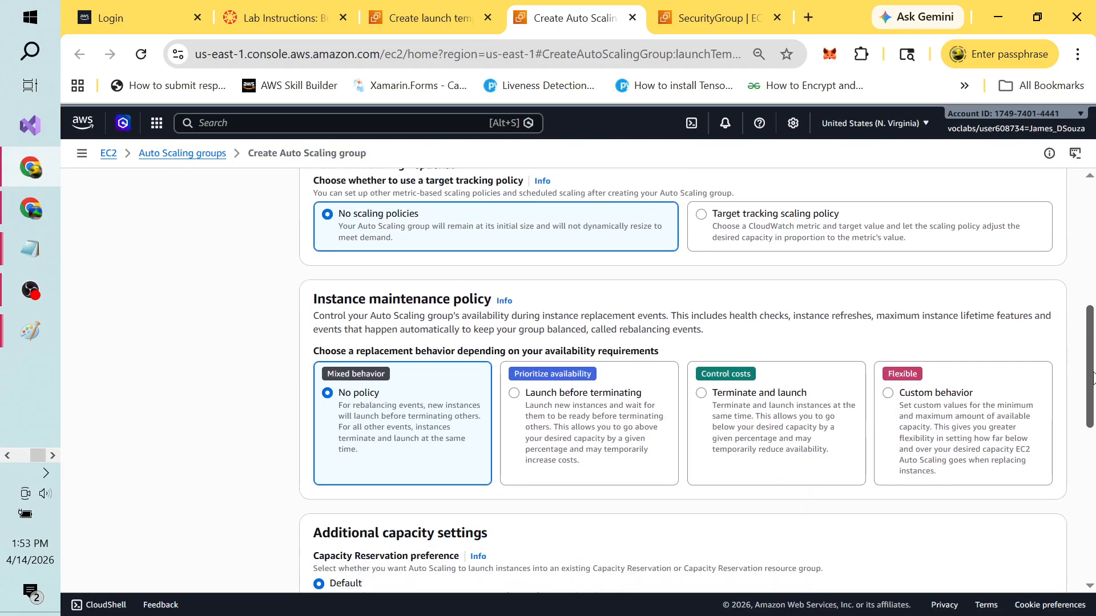
Step: In the lab PDF, highlight the 2–6 instances sentence and the target tracking policy instruction
key(alt+Tab)
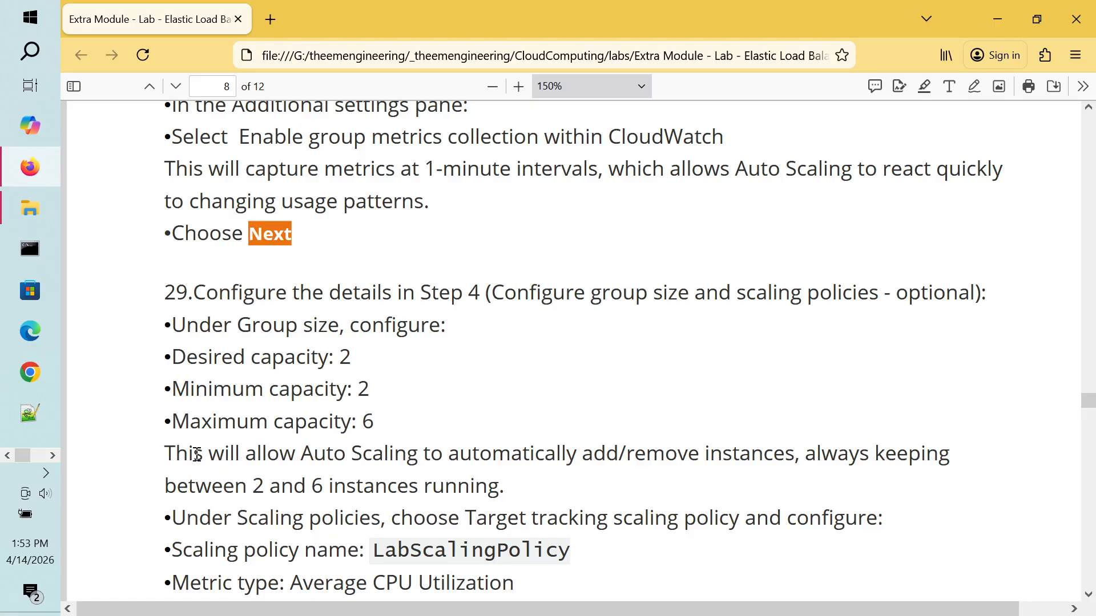
drag(166, 454, 595, 454)
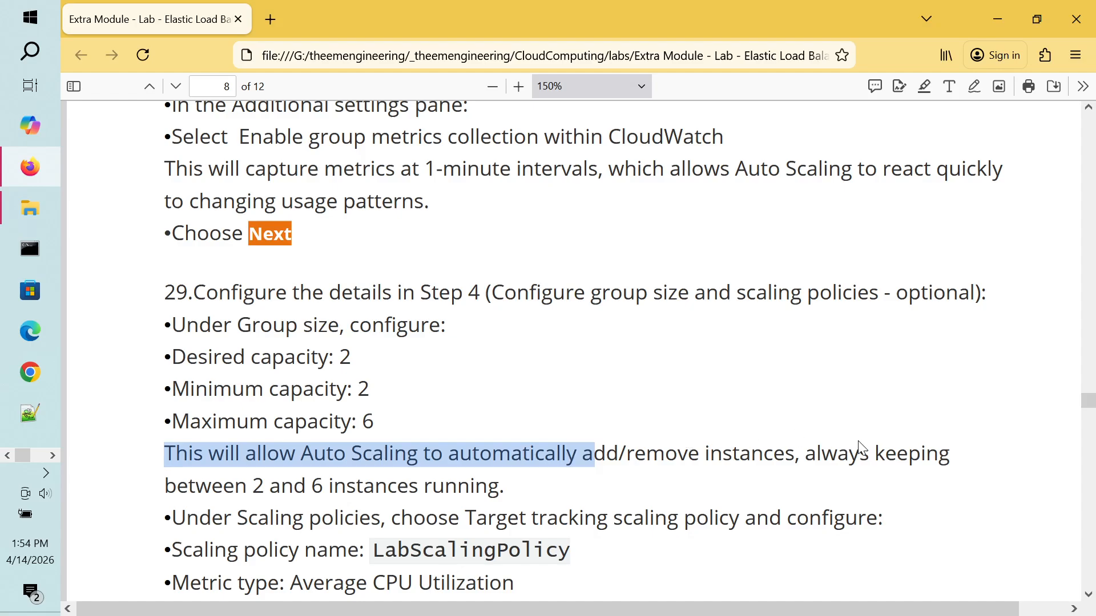
drag(862, 448, 495, 496)
click(502, 491)
scroll(503, 497, down, 3)
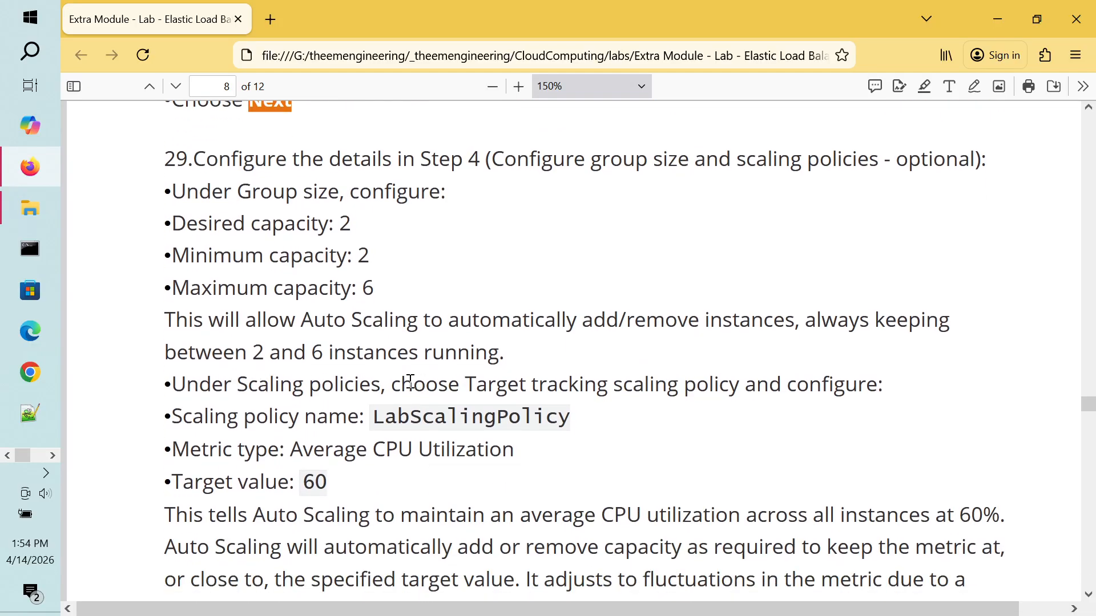
drag(412, 382, 730, 386)
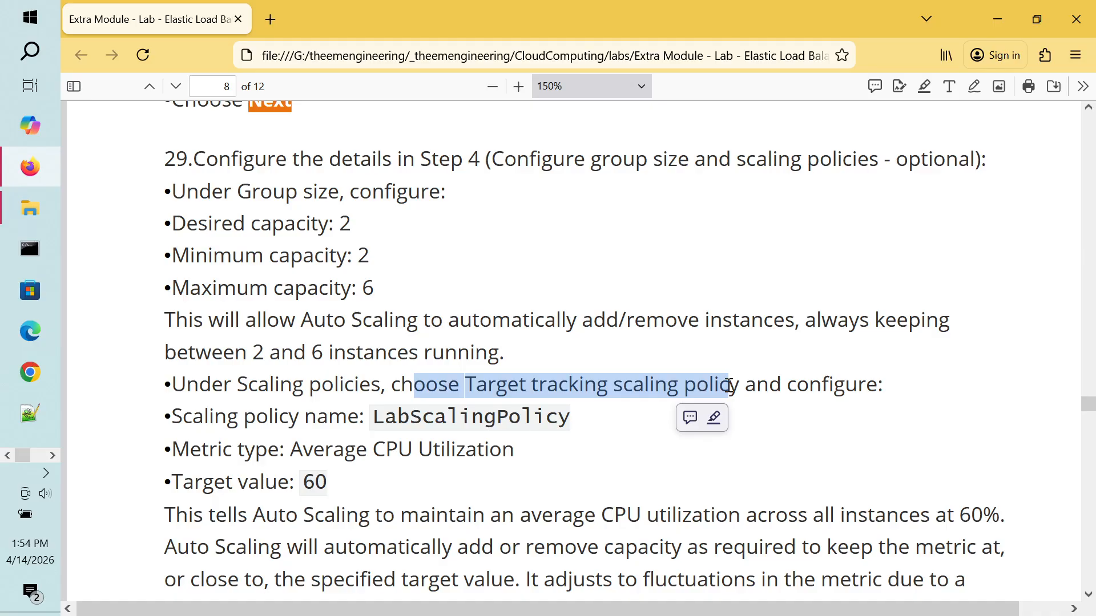
key(alt+Tab)
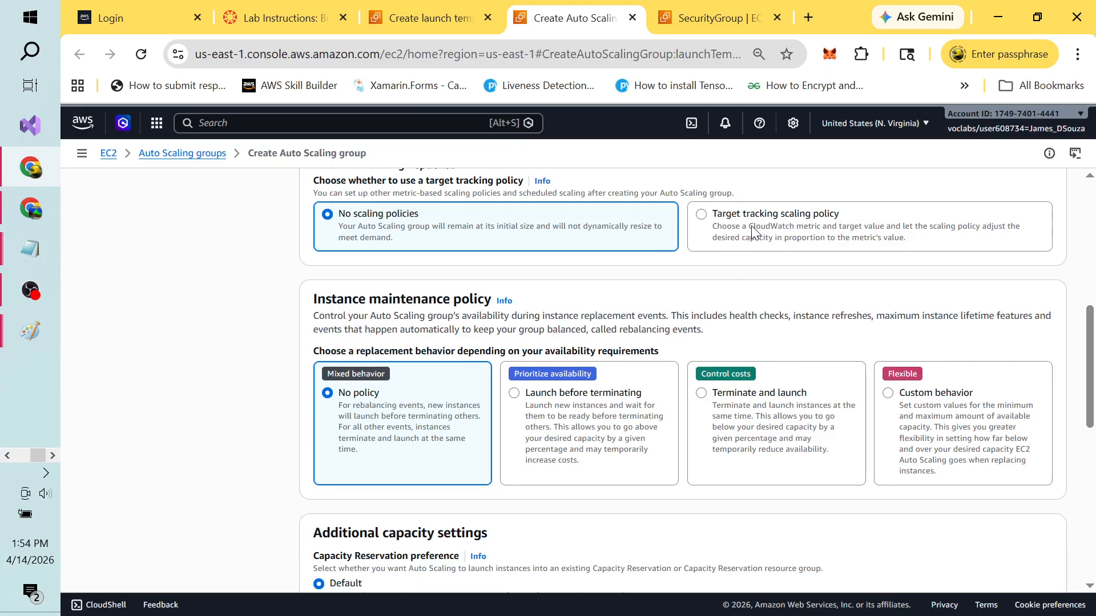
Step: Turn on target tracking scaling and name the policy 'Cloud Web App 2 Target Tracking Policy'
click(702, 219)
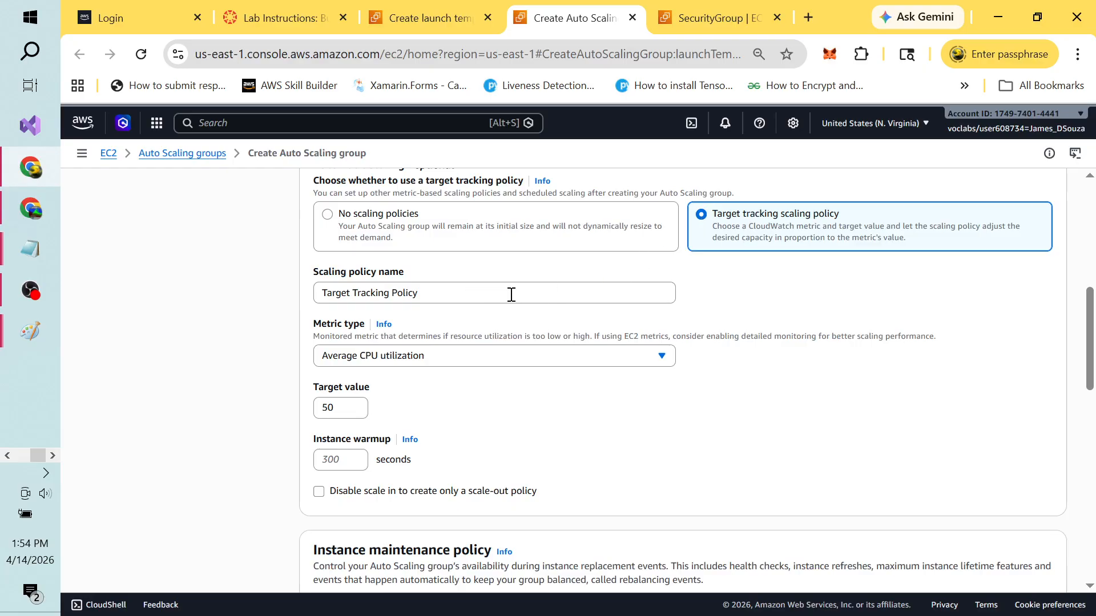
key(alt+Tab)
key(alt+Tab)
click(487, 288)
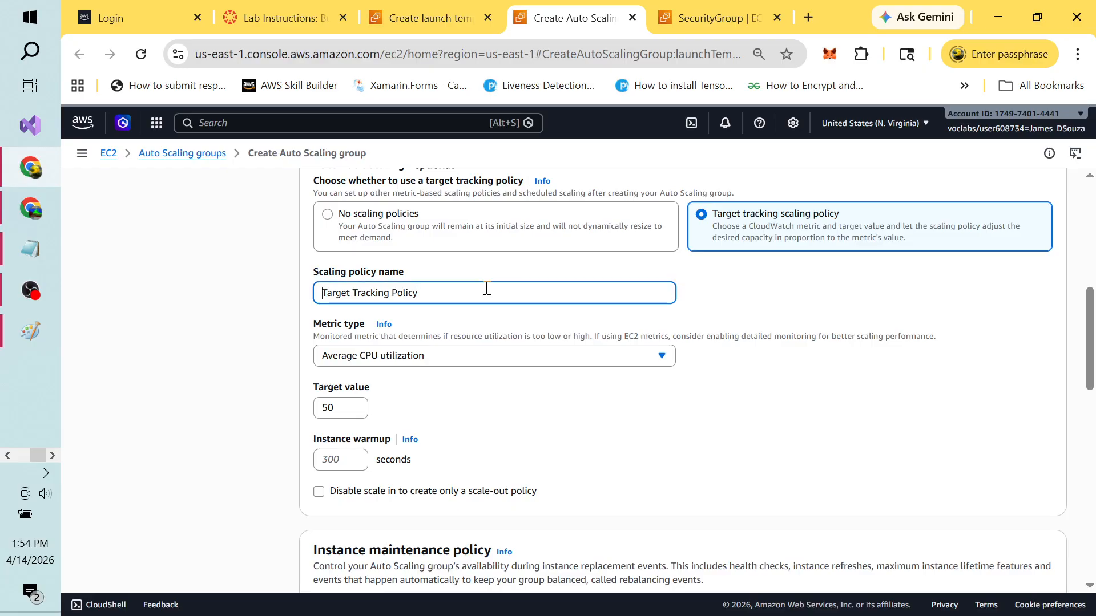
text(Cloud We)
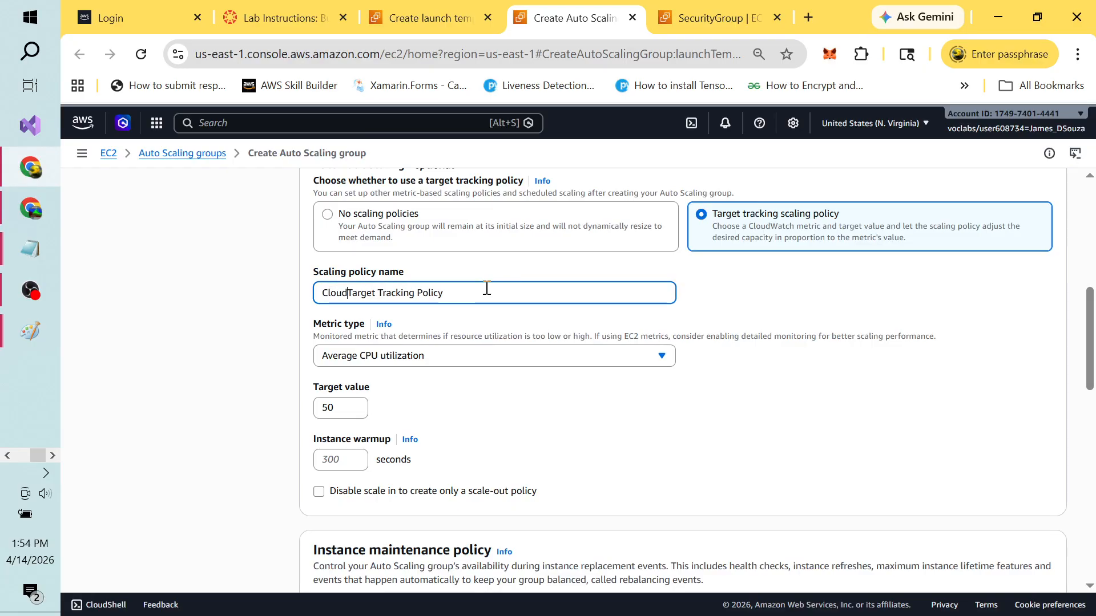
text(b App 2)
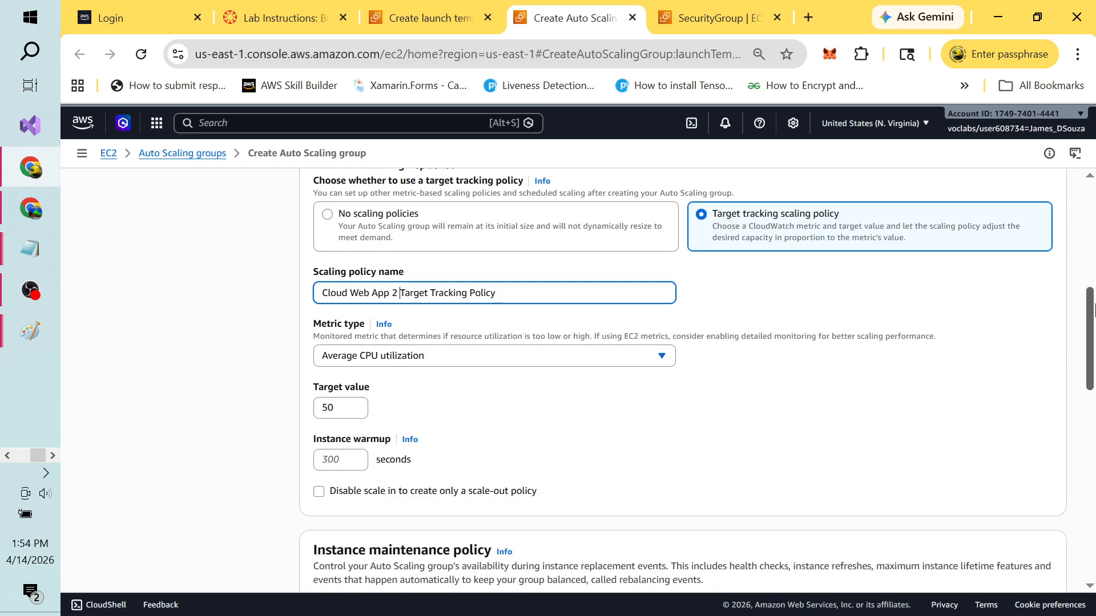
drag(1093, 313, 1092, 343)
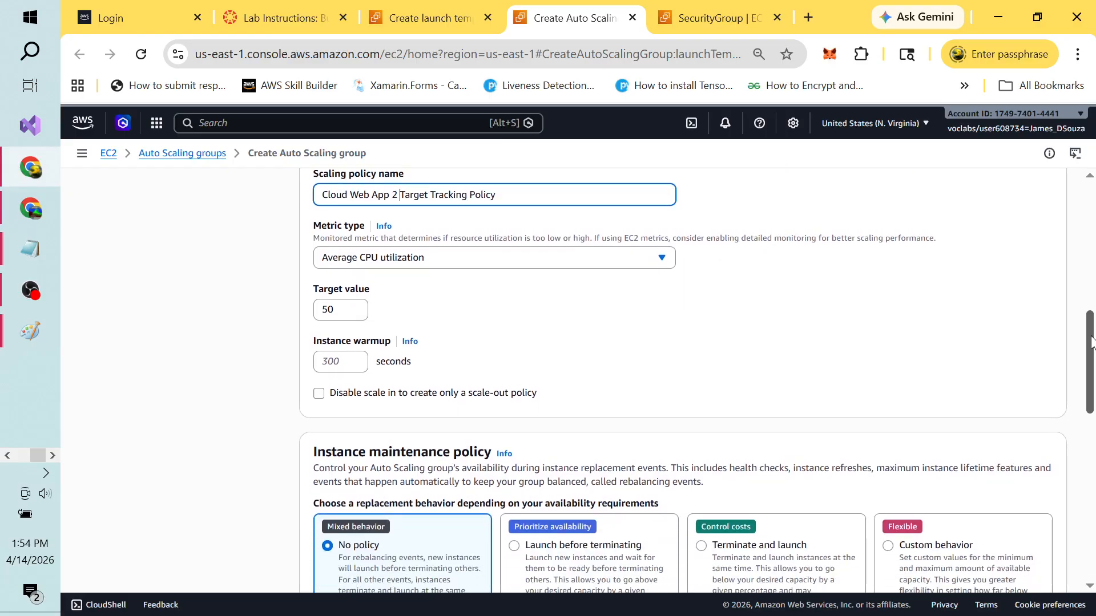
key(alt+Tab)
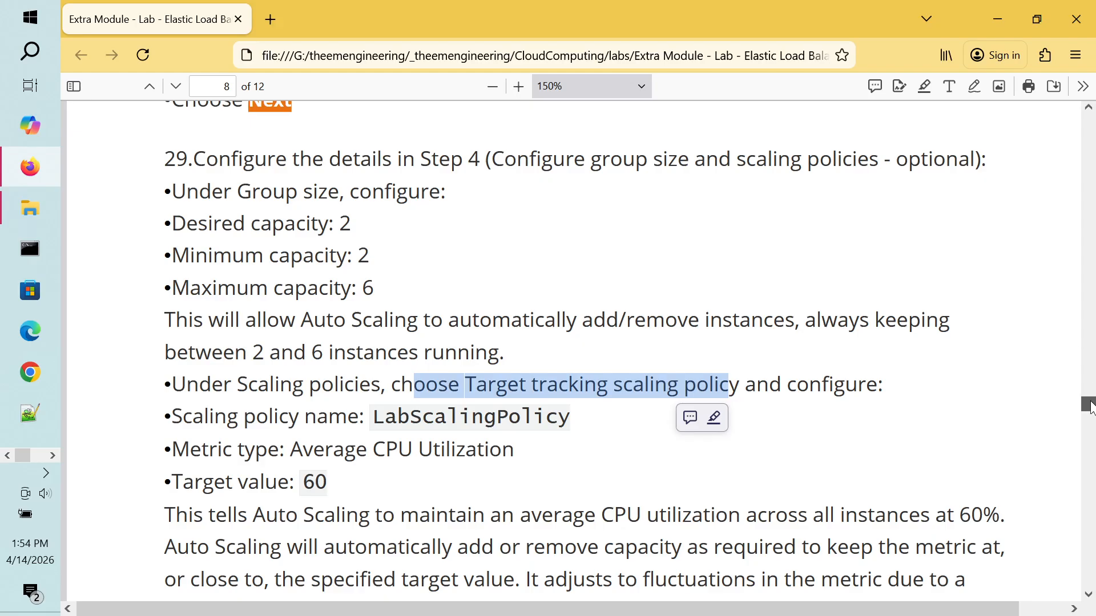
drag(1091, 403, 1091, 415)
key(alt+Tab)
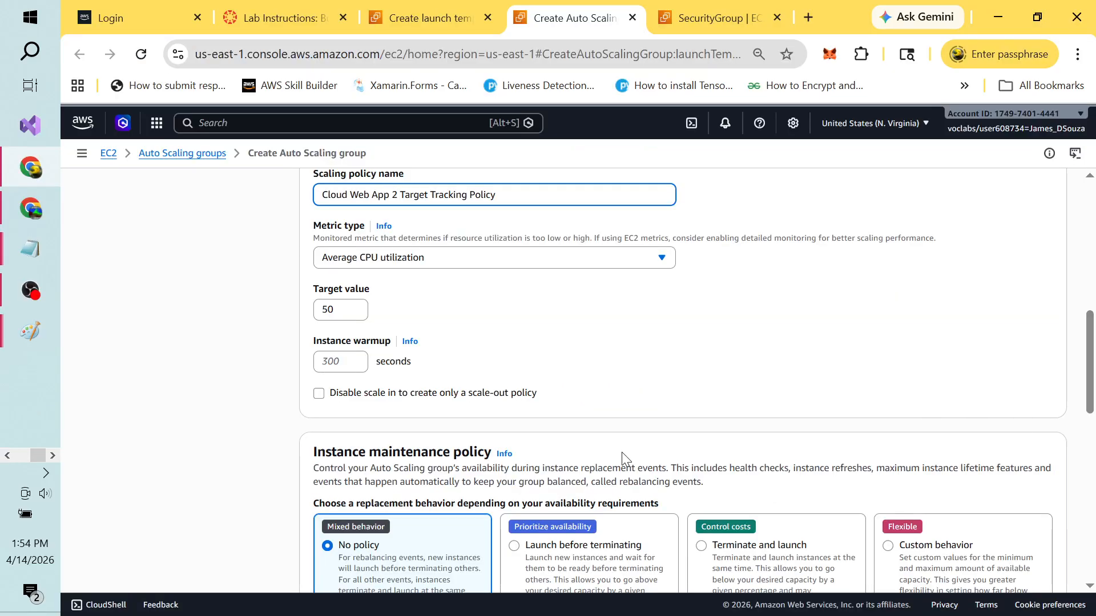
Step: Set the policy's Average CPU utilization target value to 60
click(350, 312)
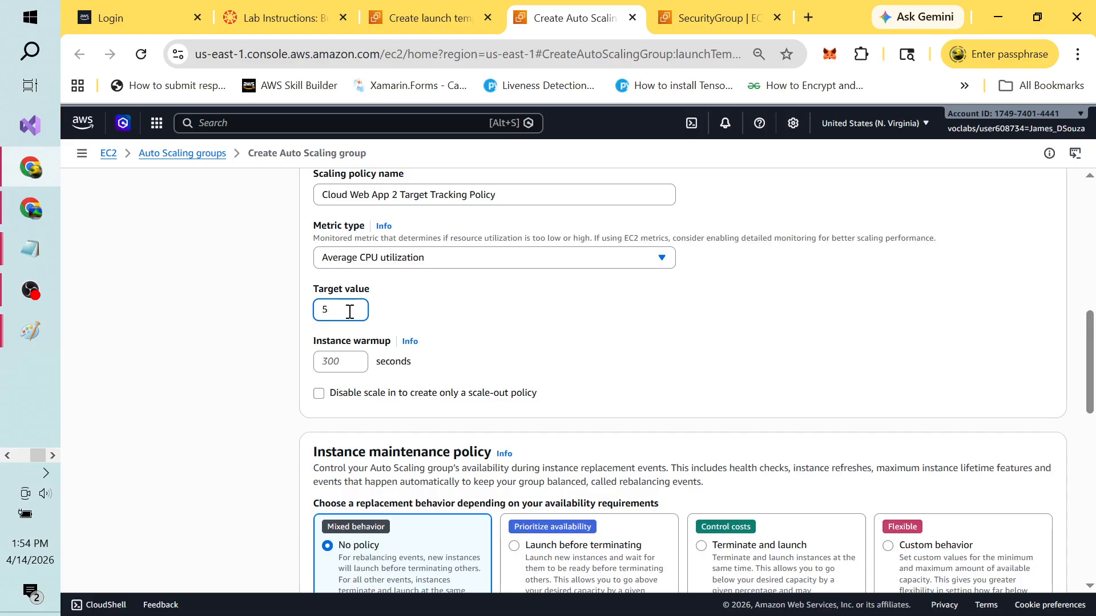
text(60)
click(568, 310)
key(alt+Tab)
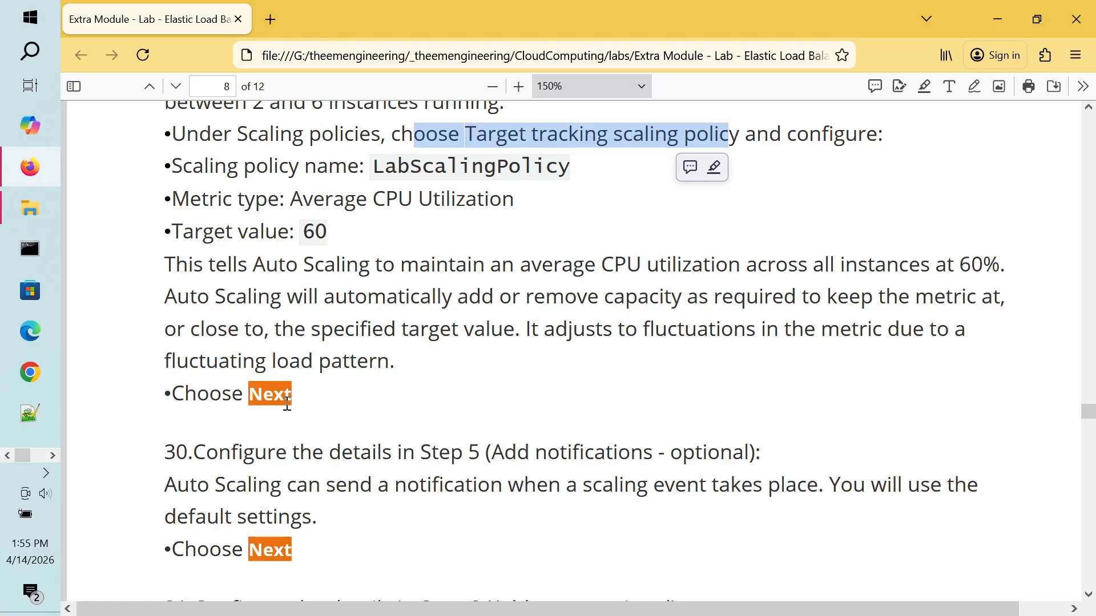
key(alt+Tab)
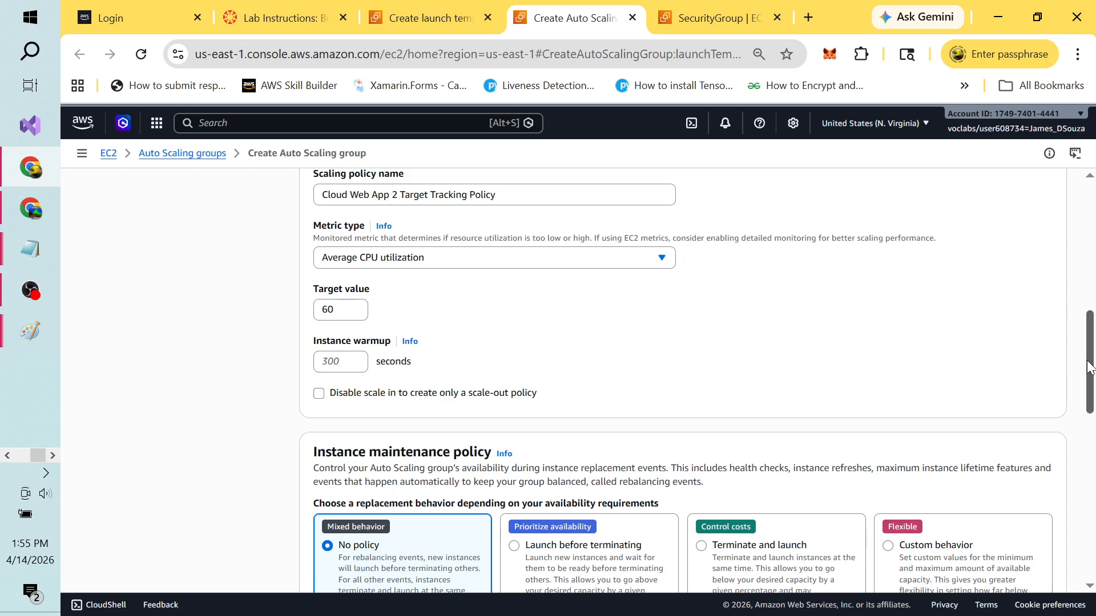
drag(1089, 365, 1095, 531)
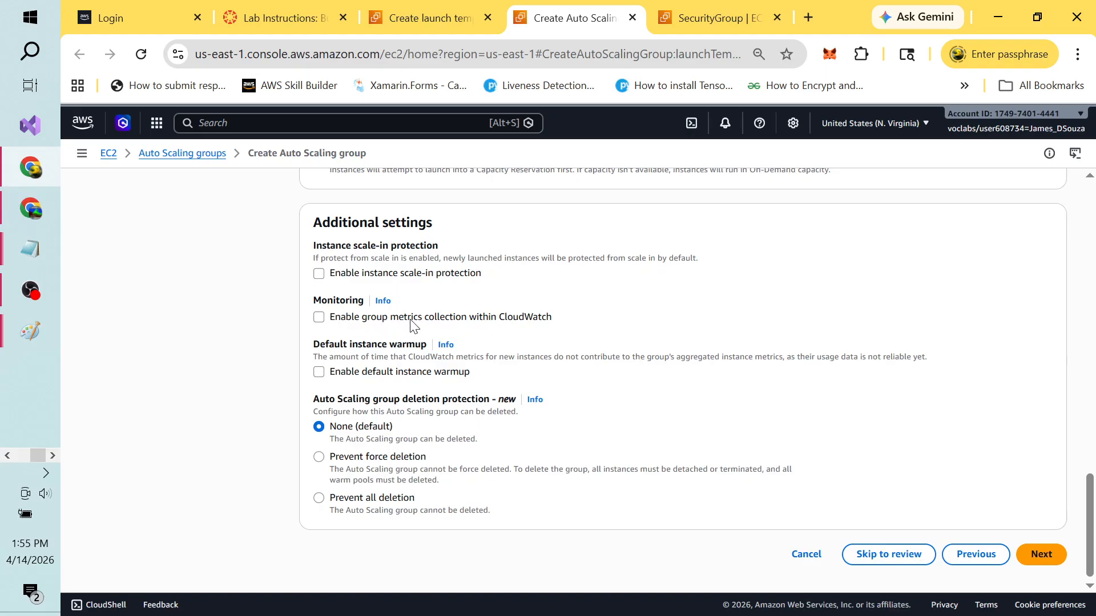
Step: Enable group metrics collection within CloudWatch and continue to Step 5, Add notifications
click(319, 323)
click(1036, 560)
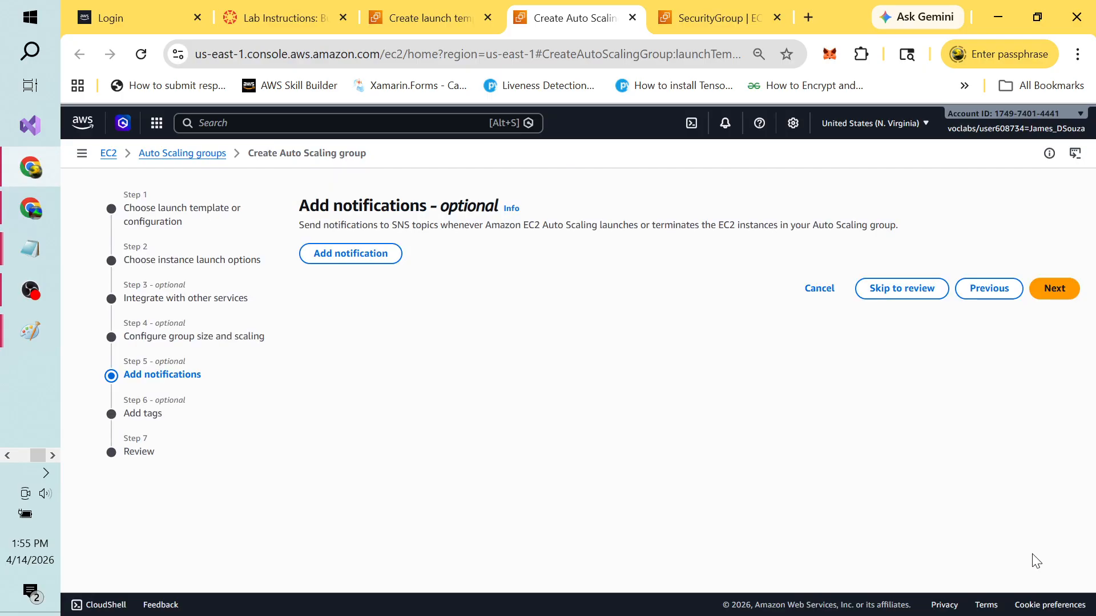
key(alt+Tab)
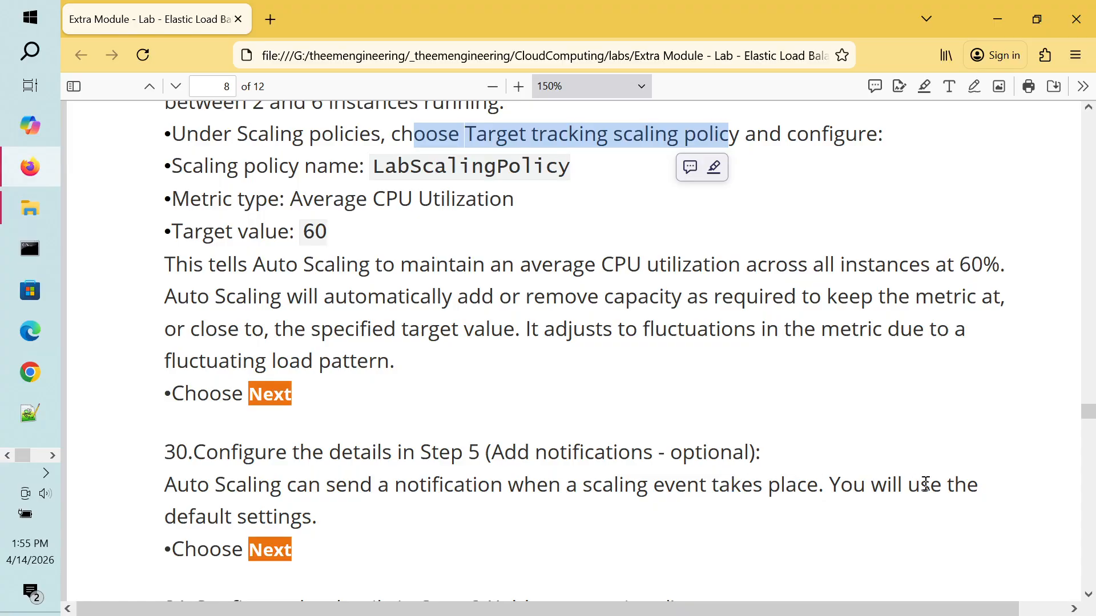
key(alt+Tab)
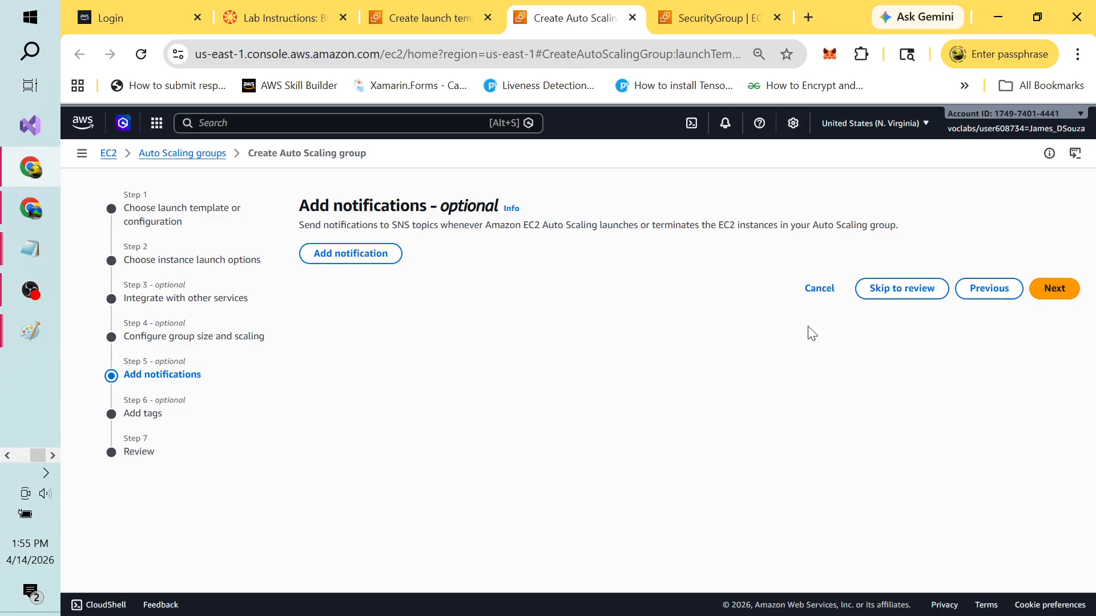
Step: Skip notifications to reach the tags step, checking the lab PDF for the tag values
click(1055, 288)
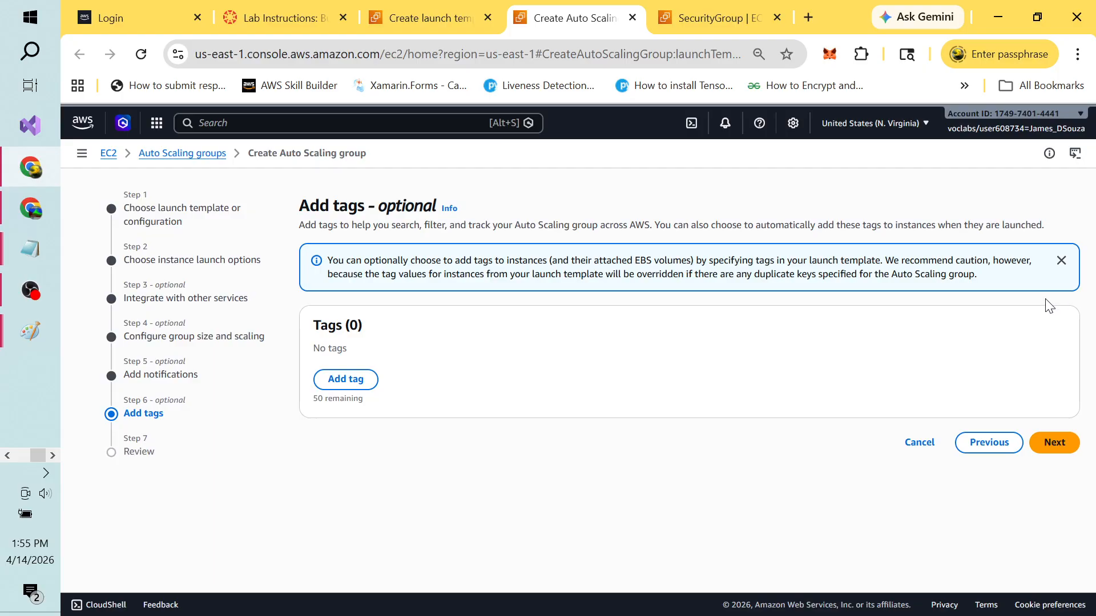
key(alt+Tab)
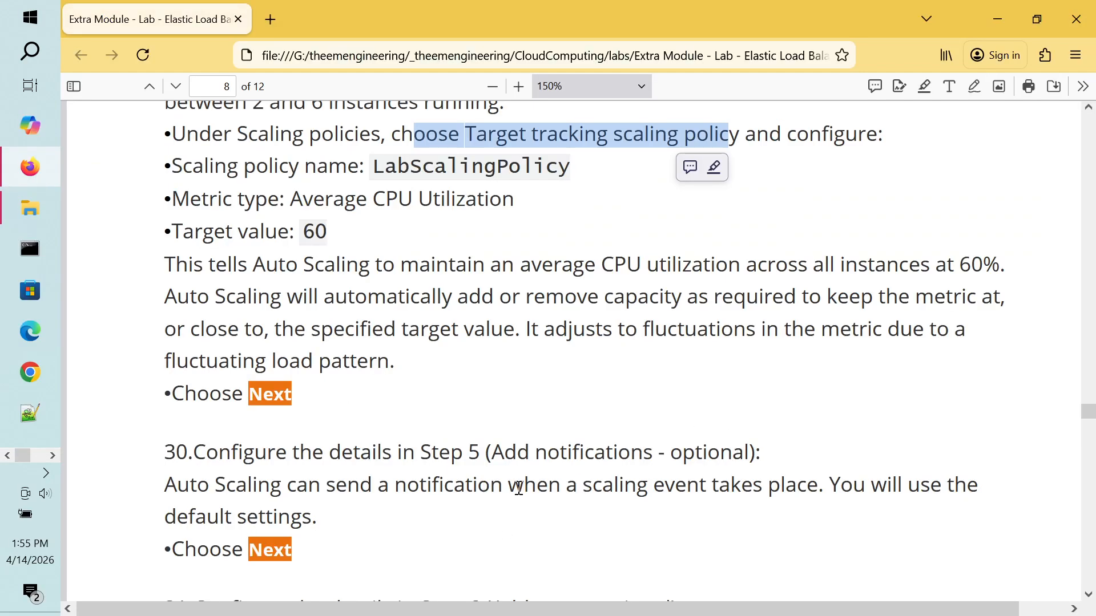
click(516, 489)
scroll(519, 492, down, 2)
scroll(520, 491, down, 9)
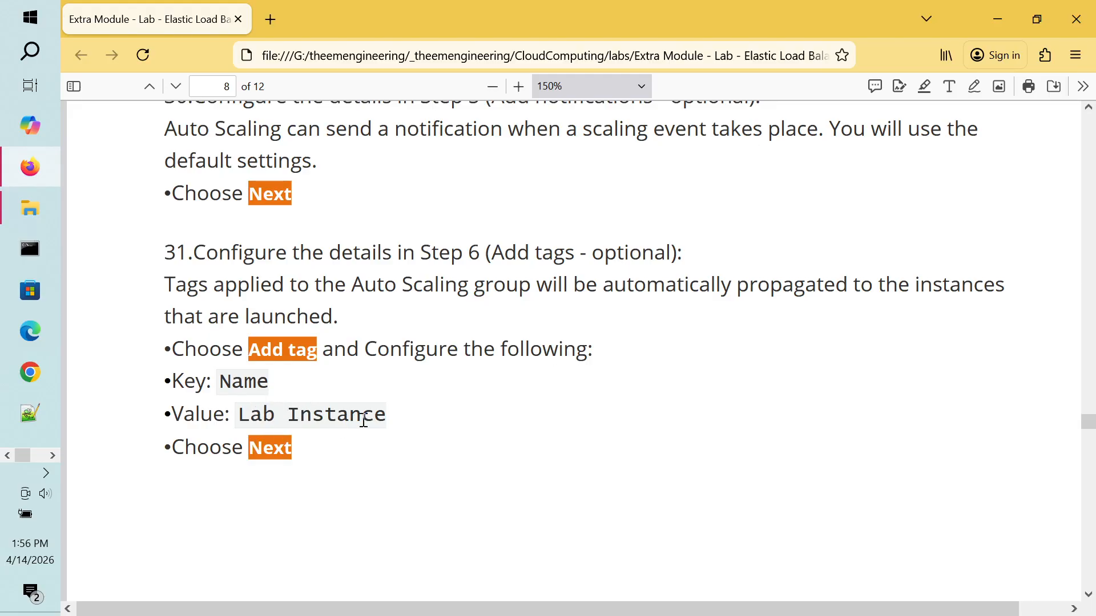
key(ctrl+super+Right)
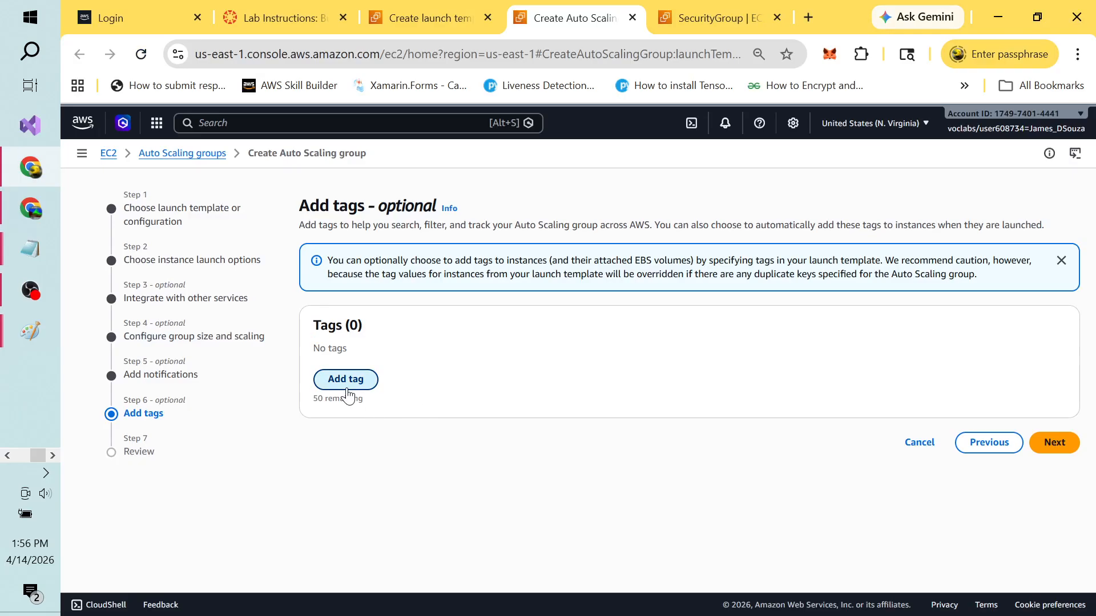
Step: Add a tag with Key 'Name' and Value 'Cloud Web App 2 ALB Instance'
click(347, 388)
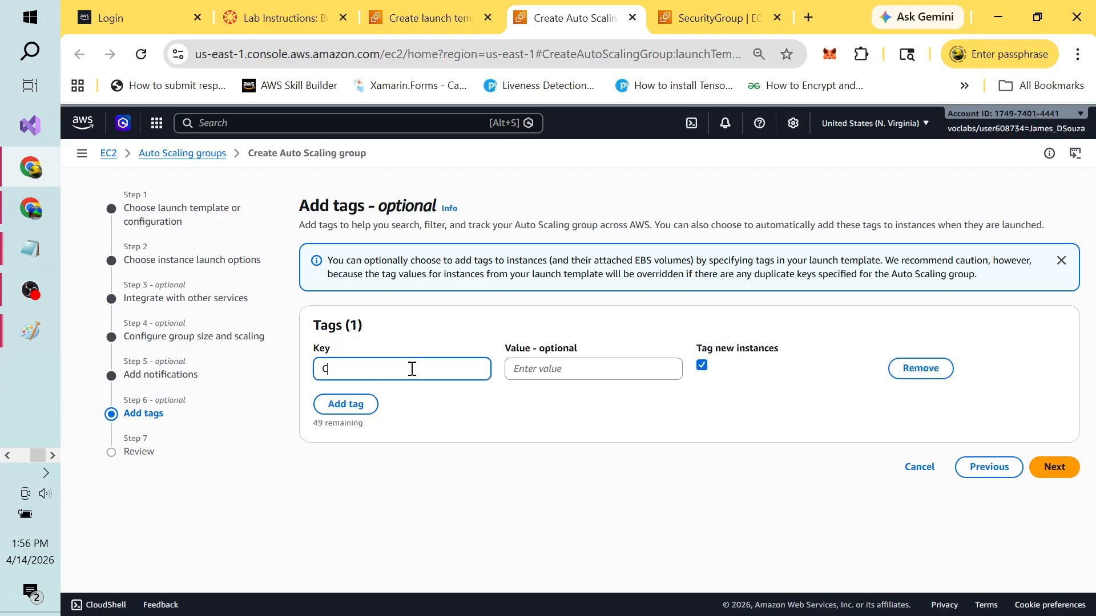
key(ctrl+super+Left)
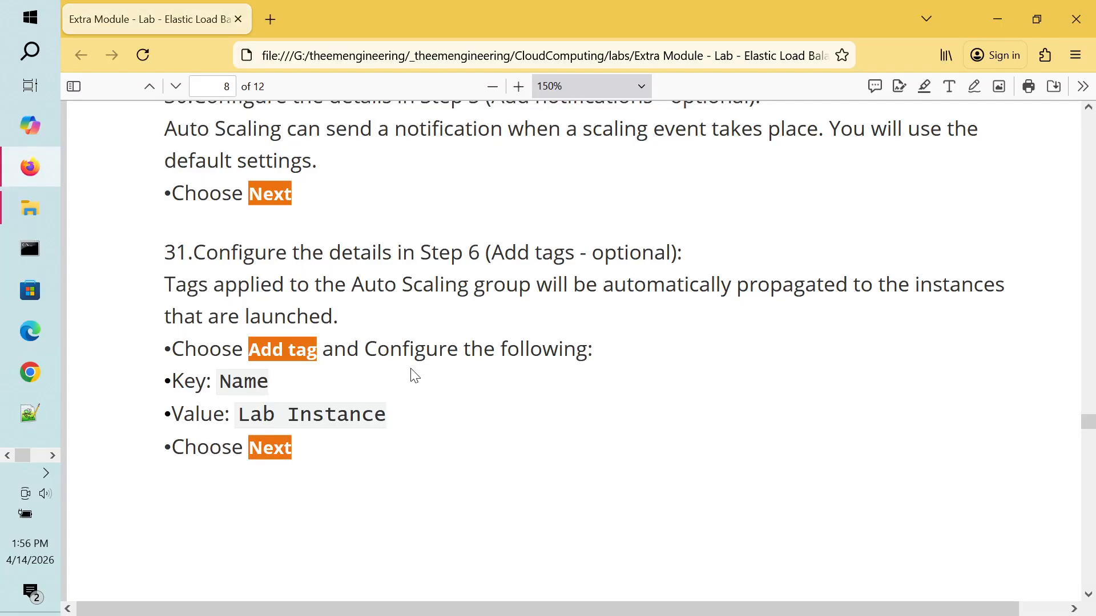
key(ctrl+super+Right)
text(Name)
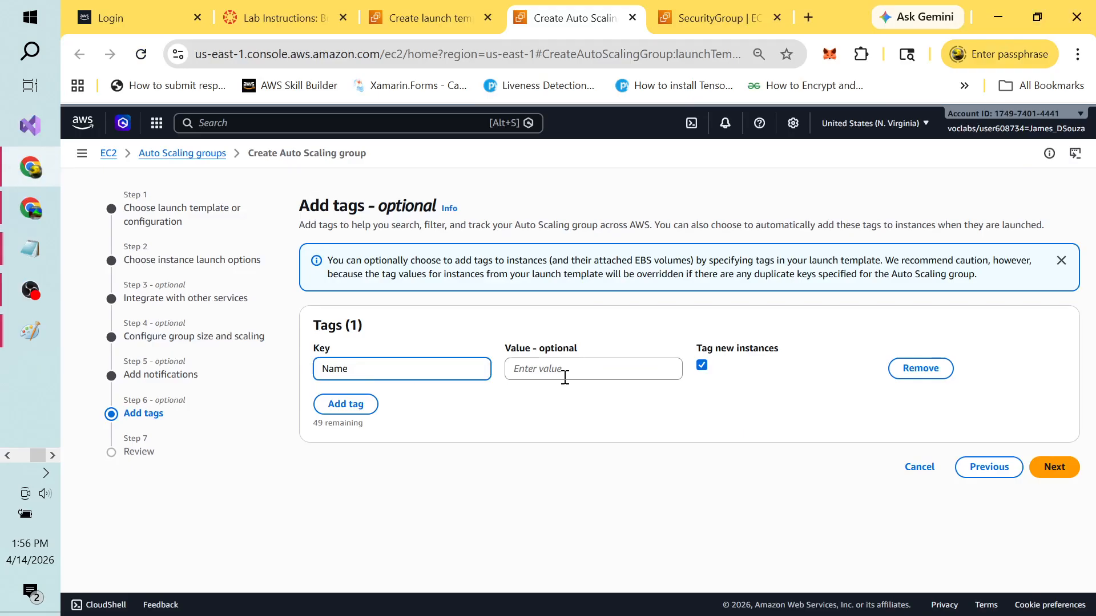
click(565, 378)
text(Cloud W)
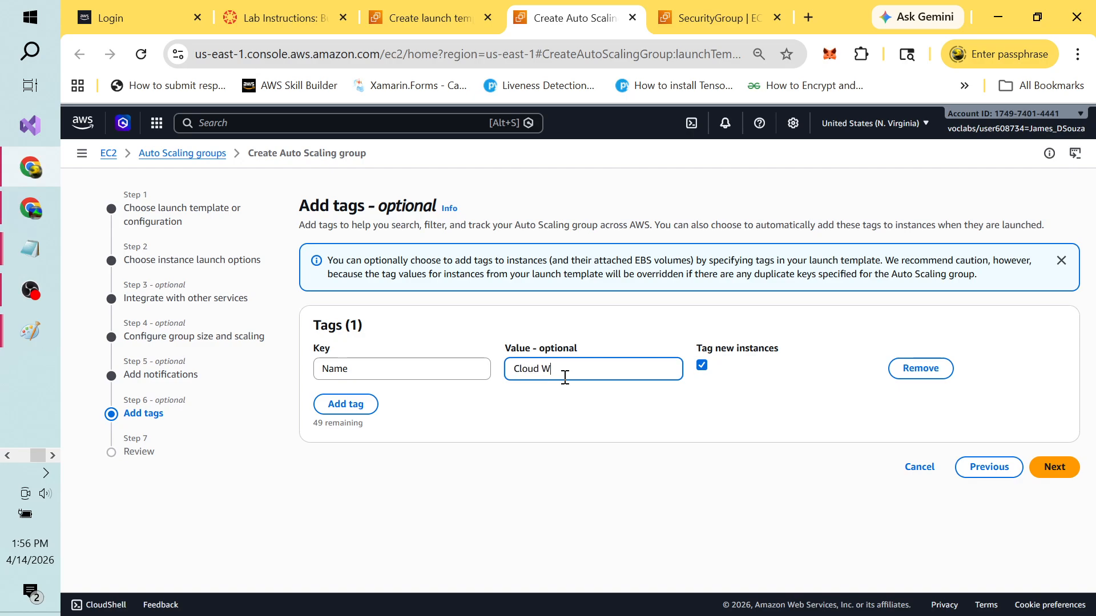
text(eb App 2)
text(InstanceALB)
Step: Review the summary (capacity 2–6, CPU target 60, Name tag) and create the Auto Scaling group
click(1055, 467)
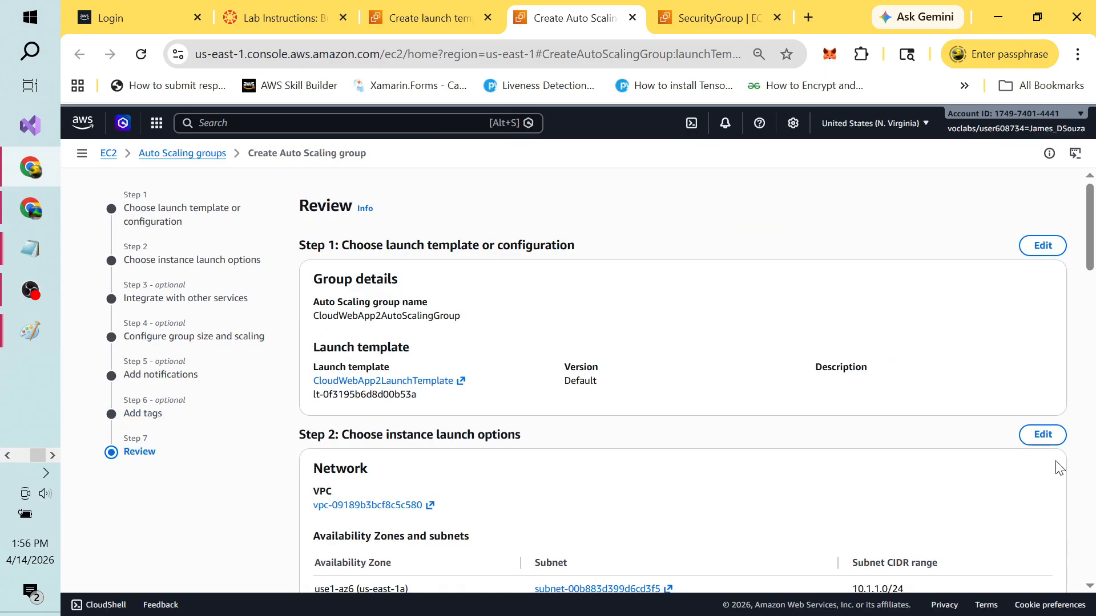
key(alt+Tab)
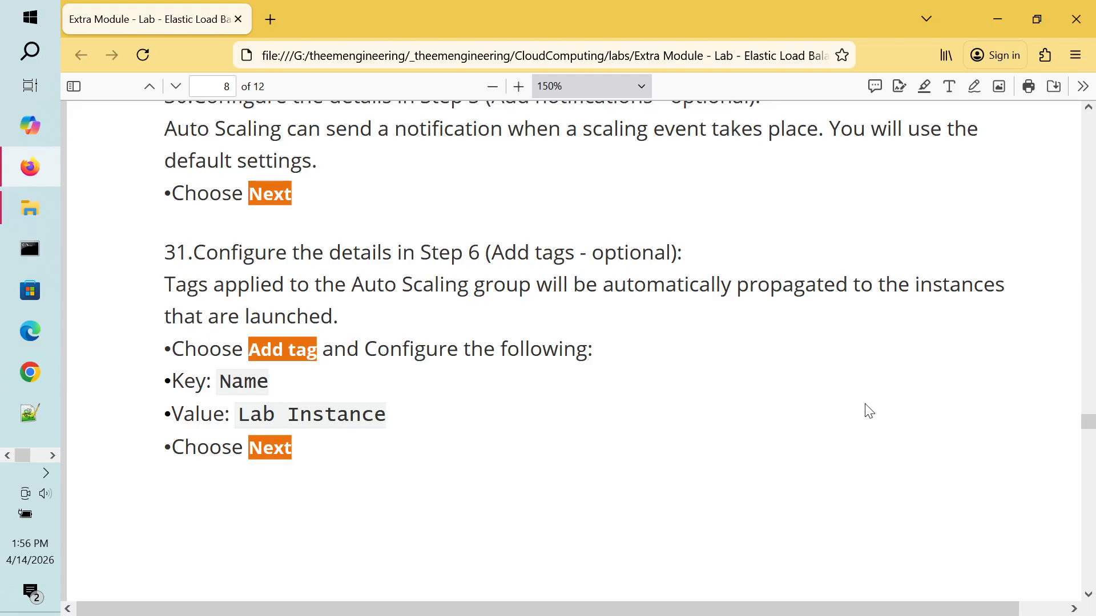
scroll(869, 411, down, 10)
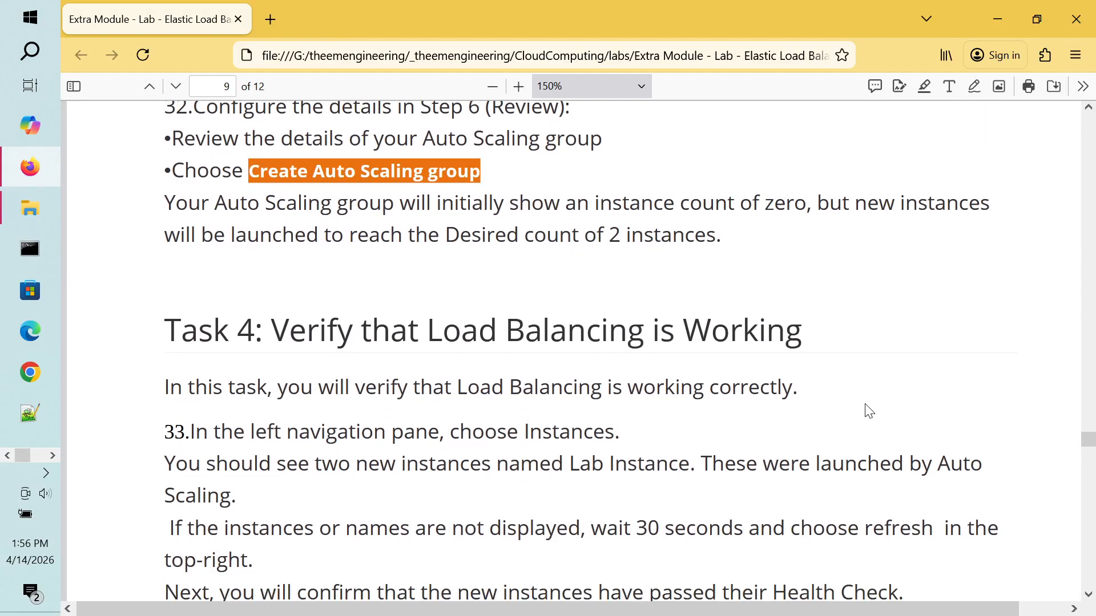
scroll(869, 411, up, 2)
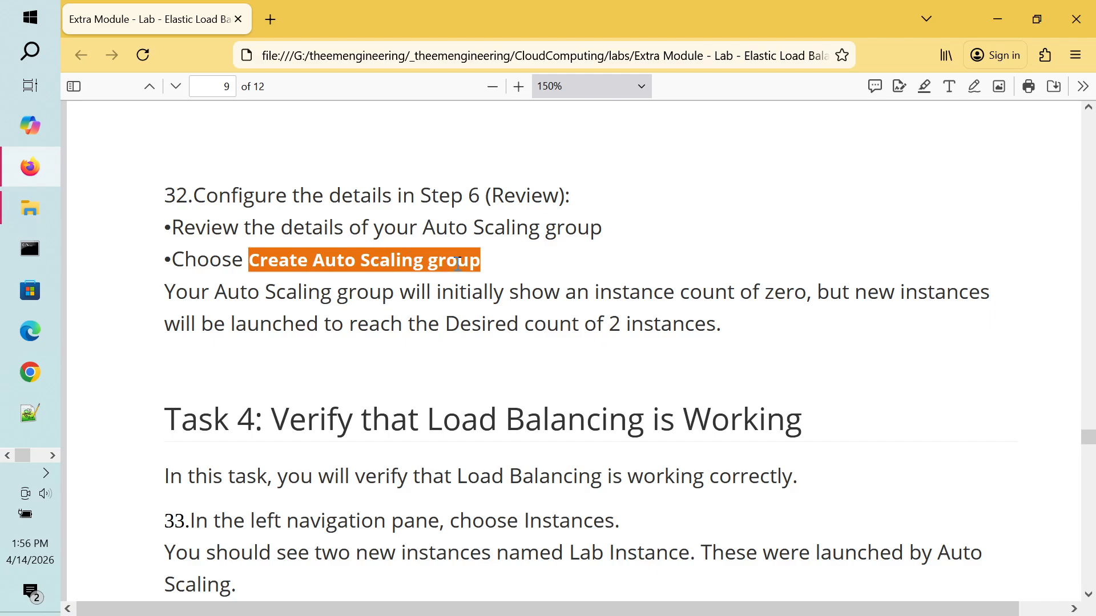
key(alt+Tab)
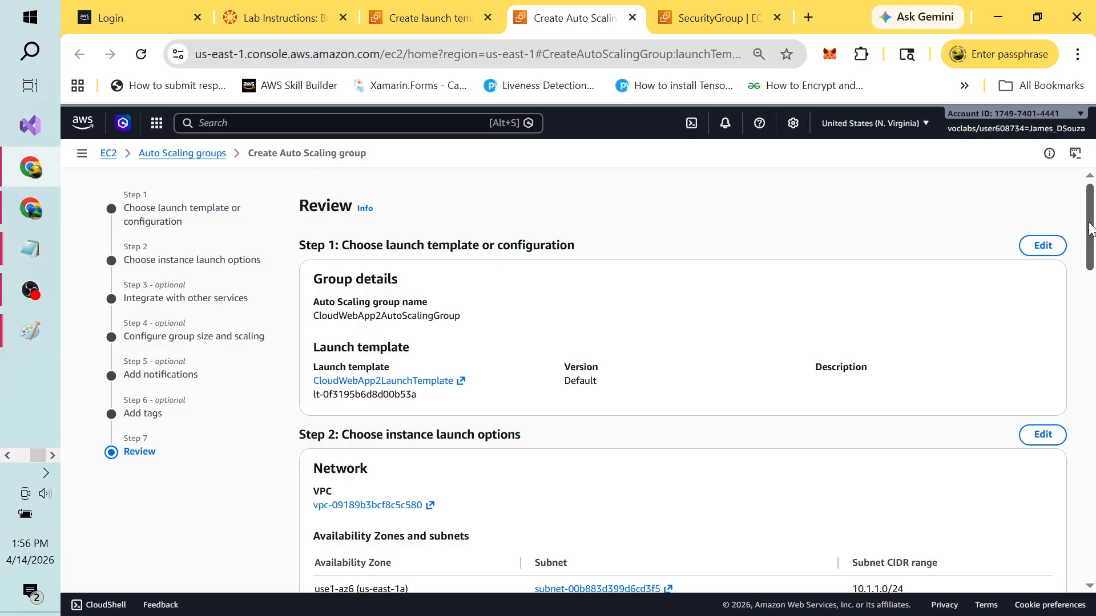
drag(1090, 228, 1093, 541)
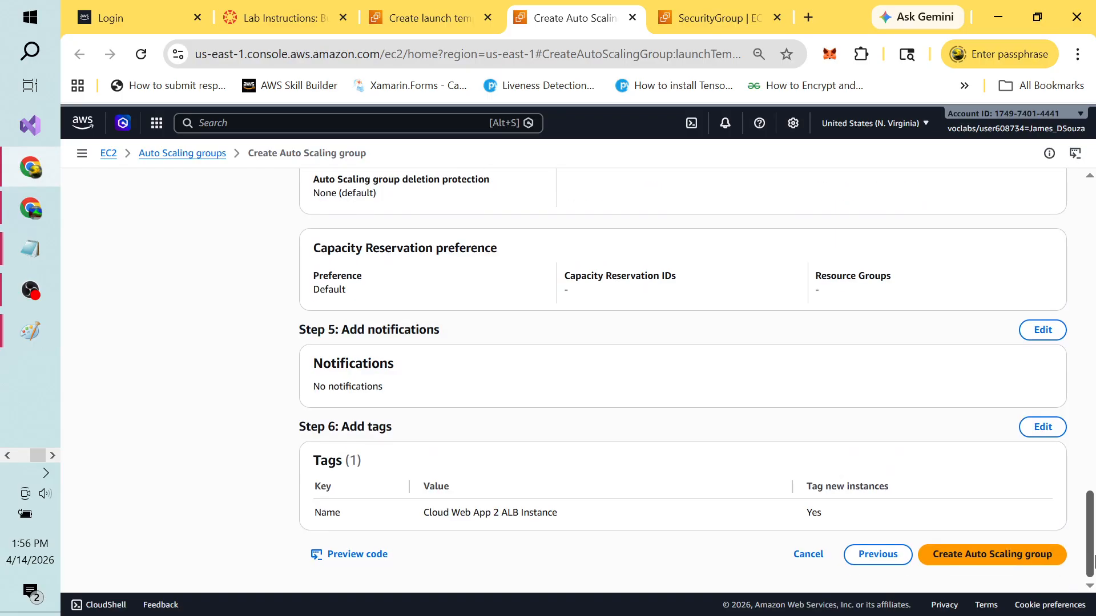
click(988, 557)
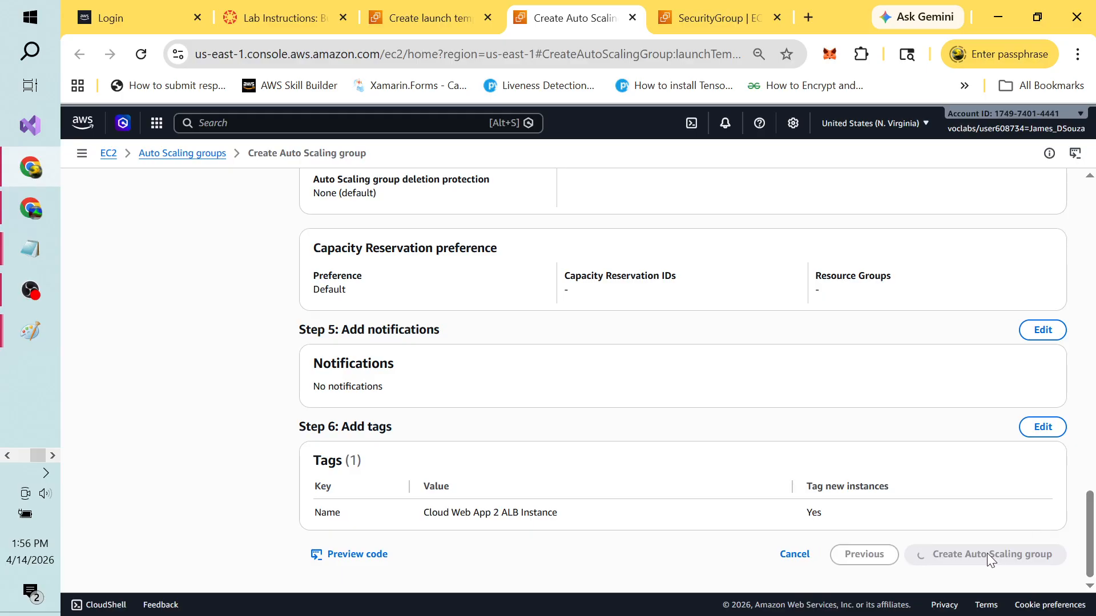
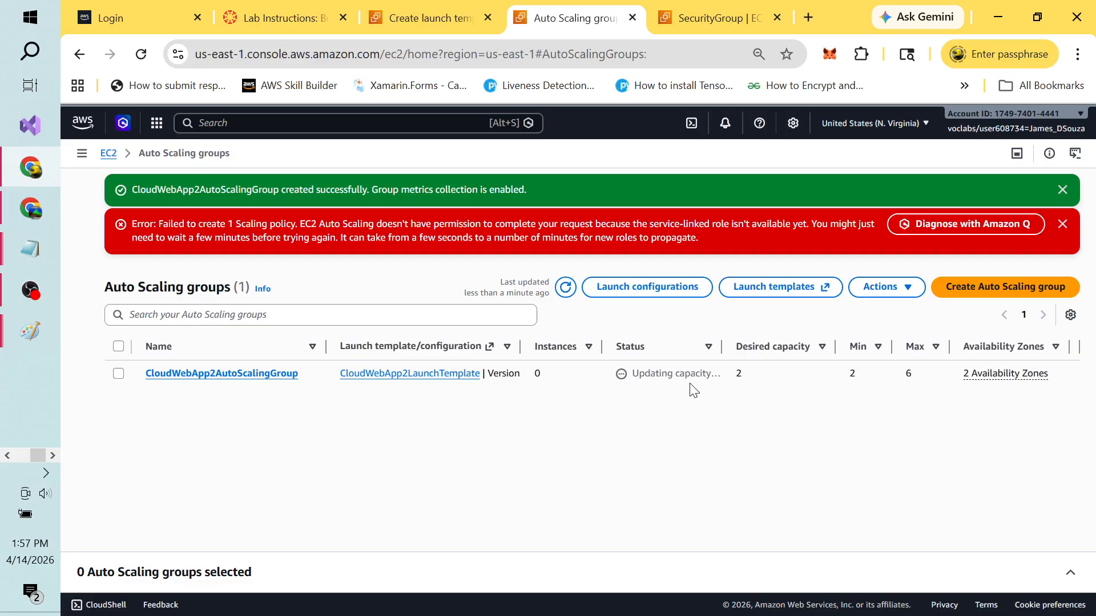
Step: Switch to the lab guide PDF showing Task 4 on verifying load balancing
key(alt+Tab)
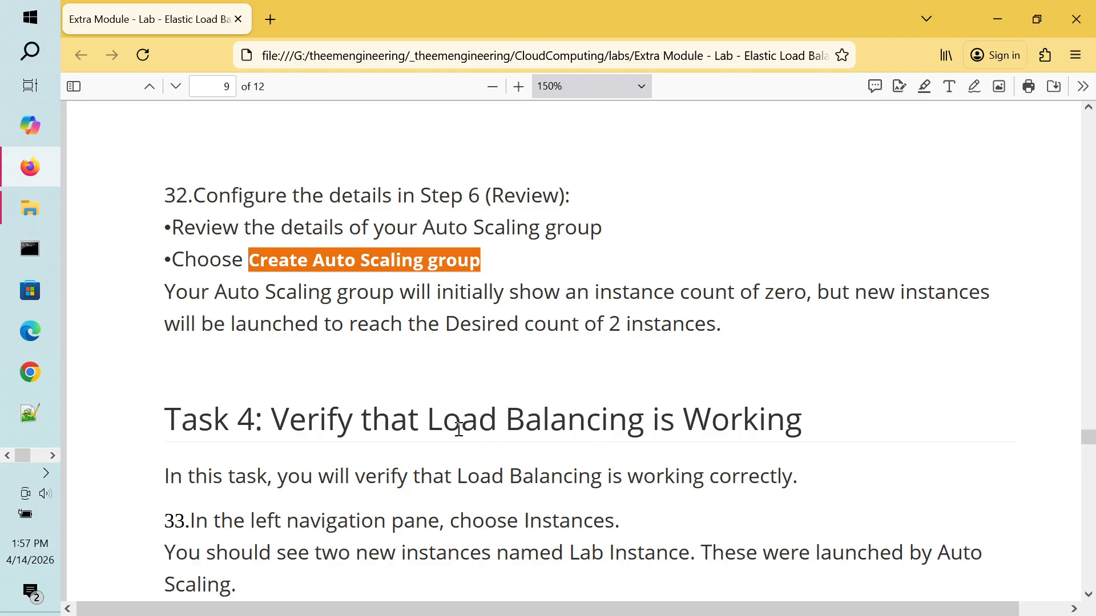
Step: Read Task 4 steps 33–36 on checking the instances and target group, then return to the console
scroll(459, 429, down, 5)
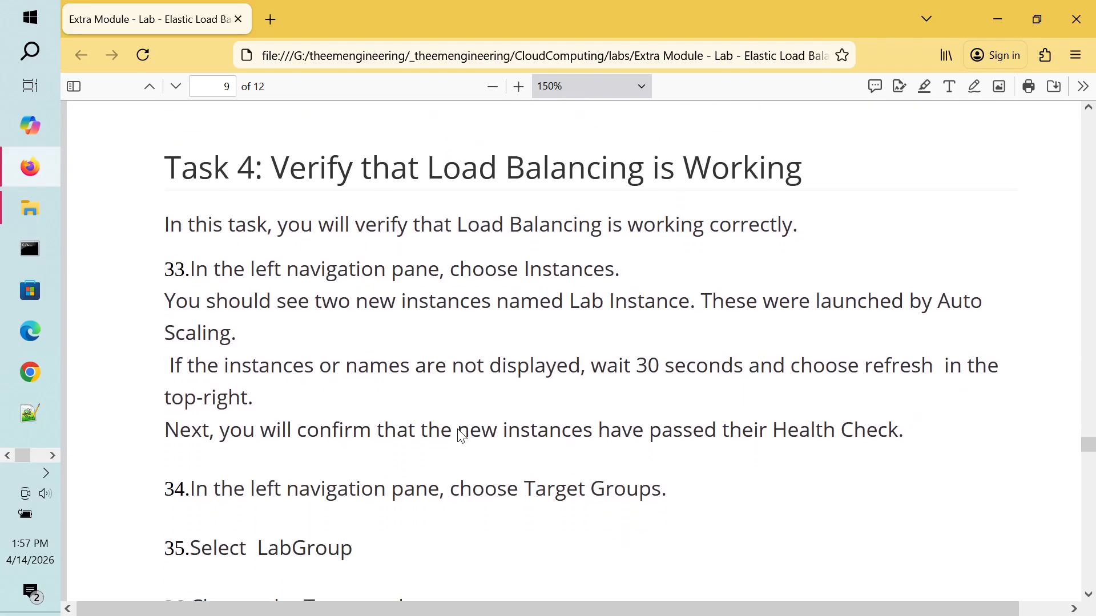
scroll(459, 429, up, 1)
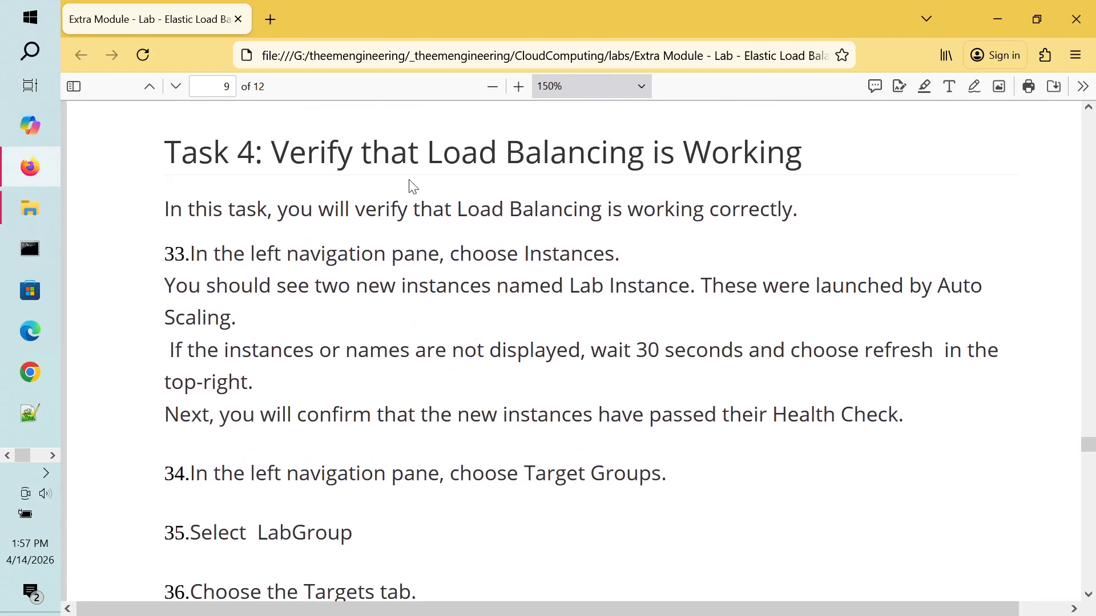
double_click(505, 152)
double_click(694, 151)
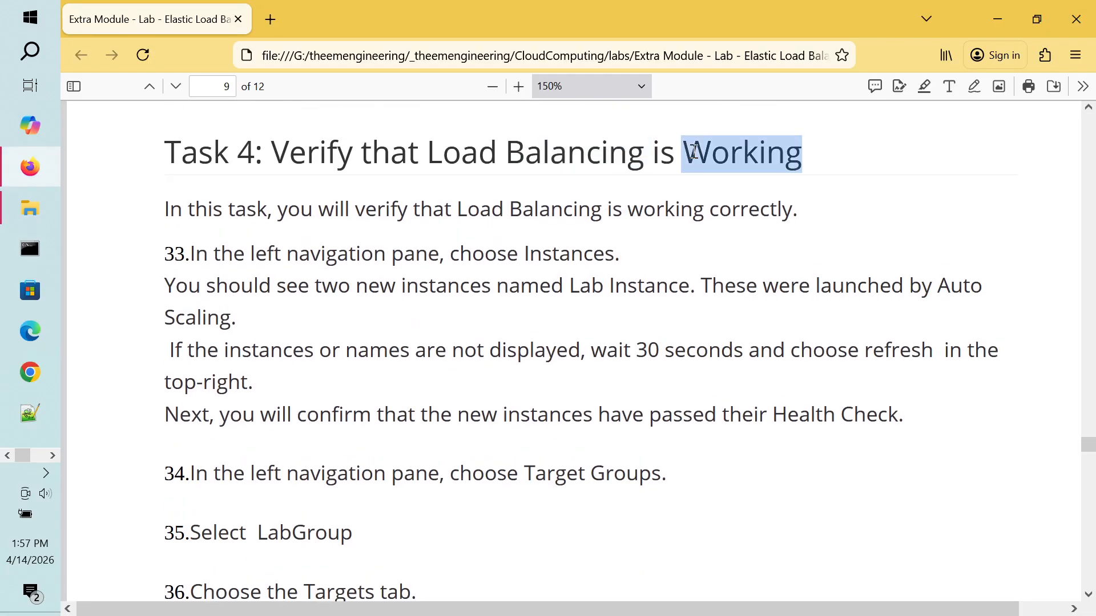
double_click(589, 162)
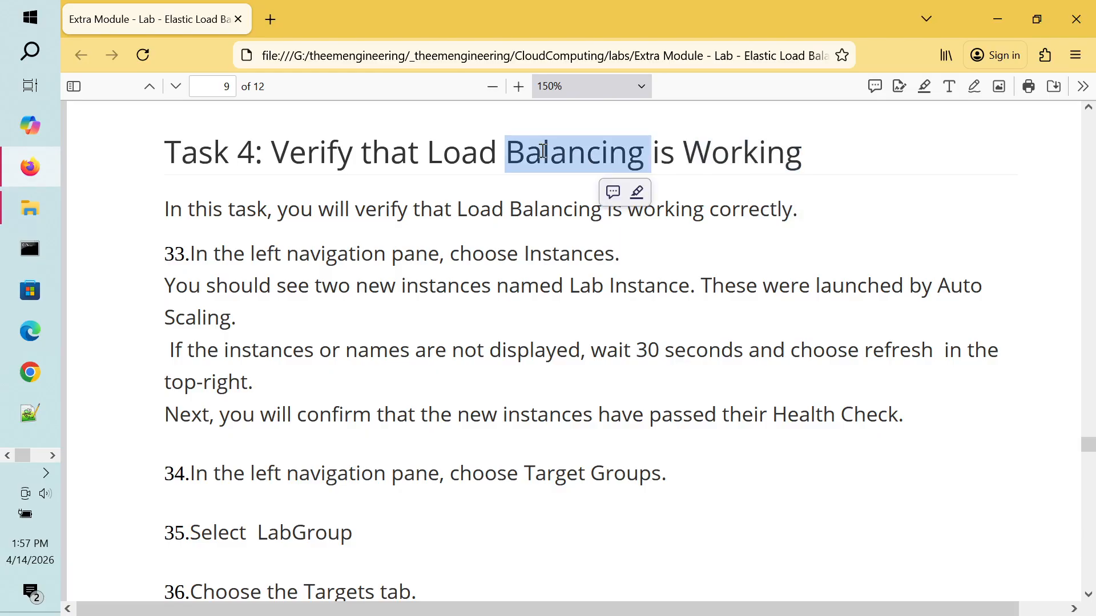
double_click(456, 159)
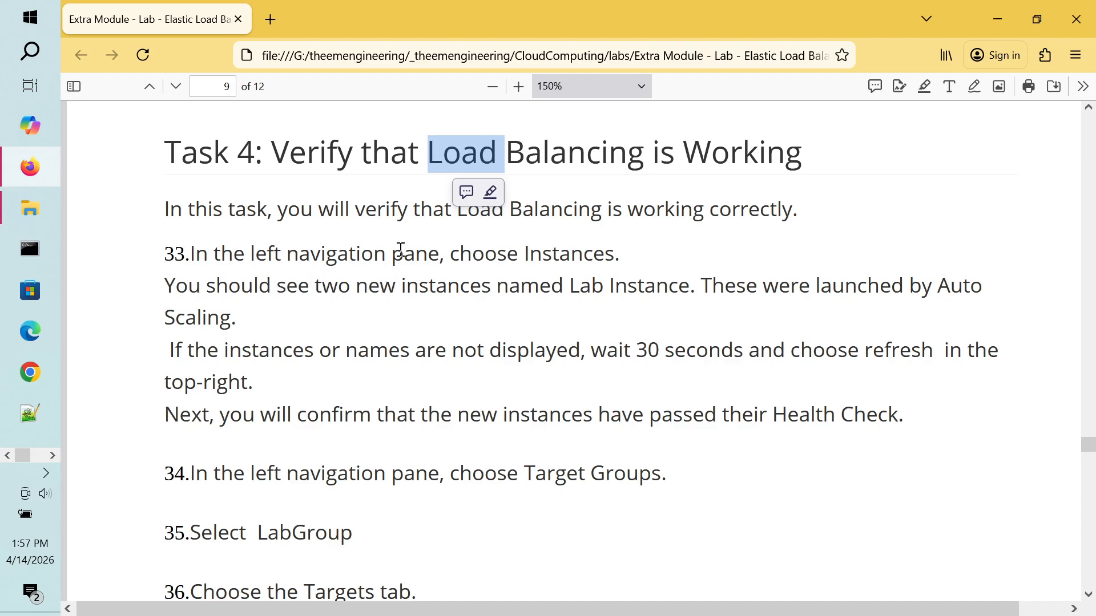
double_click(490, 290)
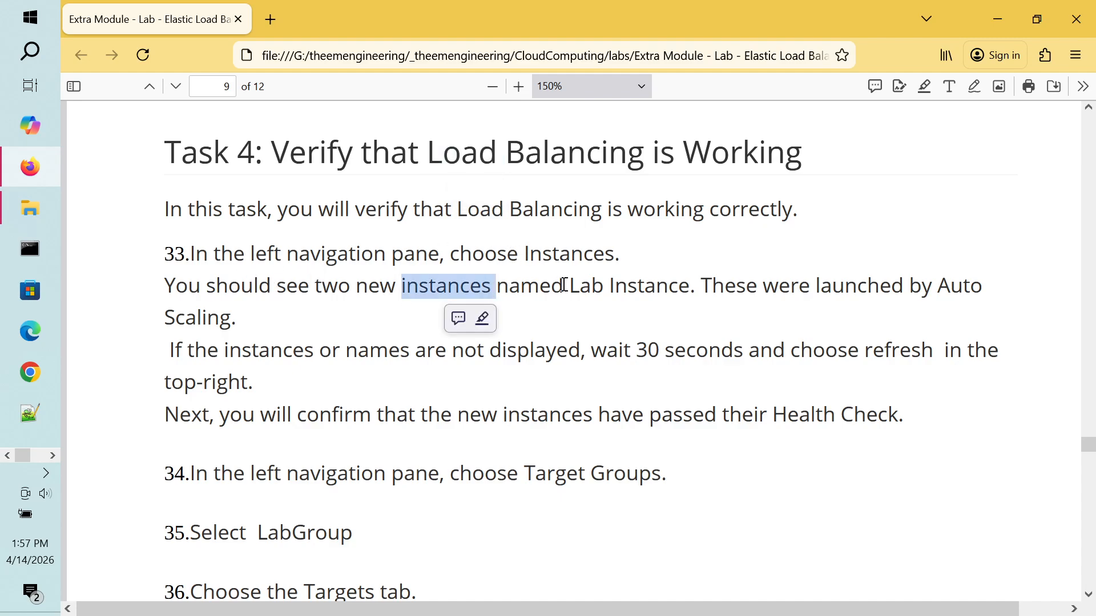
double_click(563, 286)
double_click(612, 285)
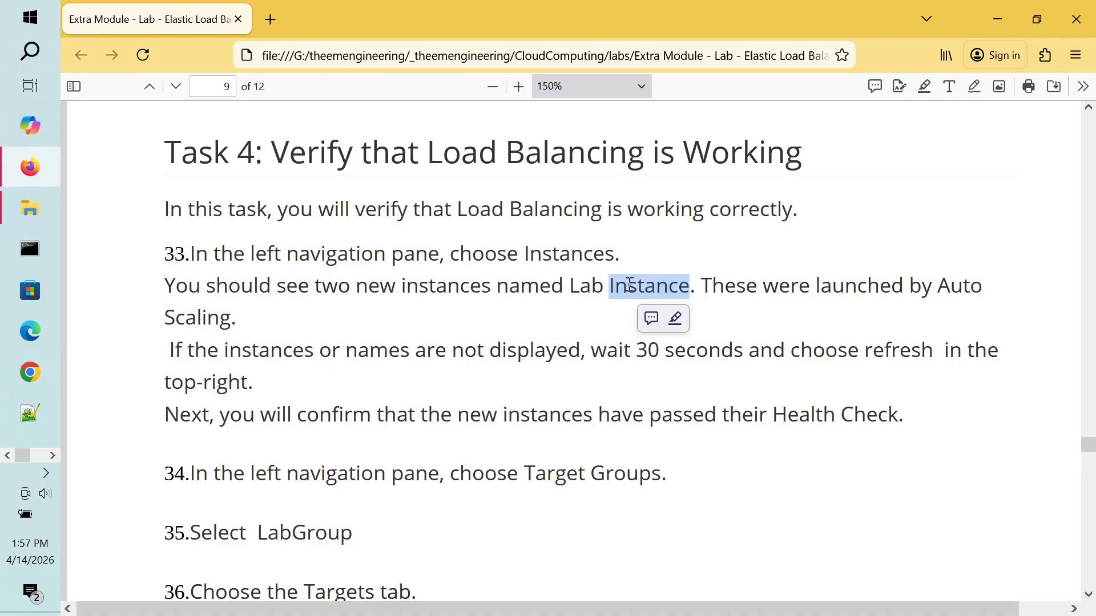
key(alt+Tab)
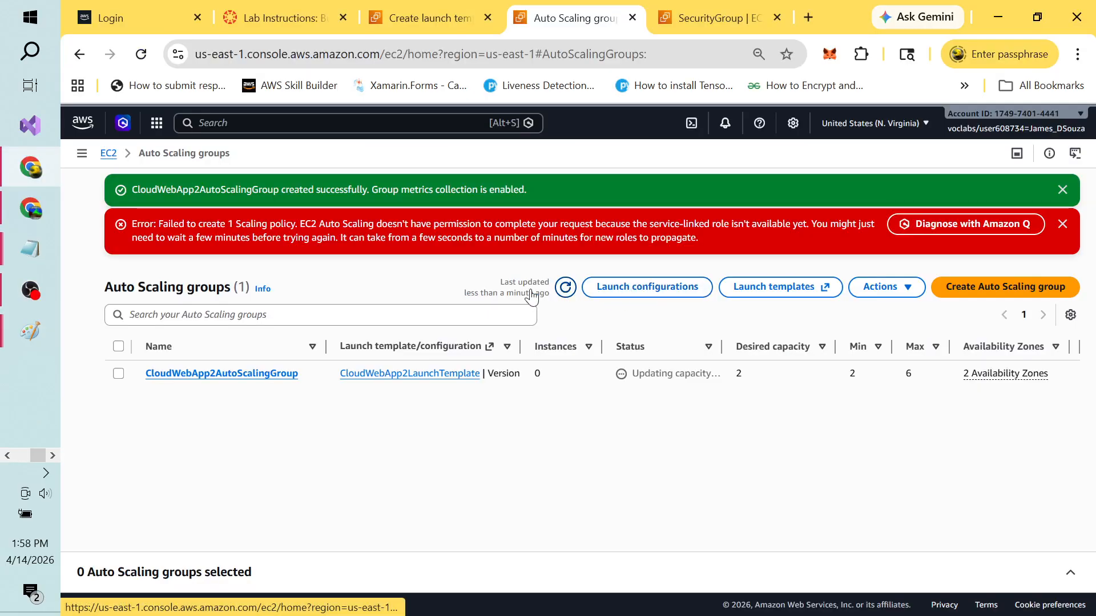
Step: Open EC2 through the 'ec2' search and list all instances, including both Cloud Web App 2 ALB instances
click(224, 125)
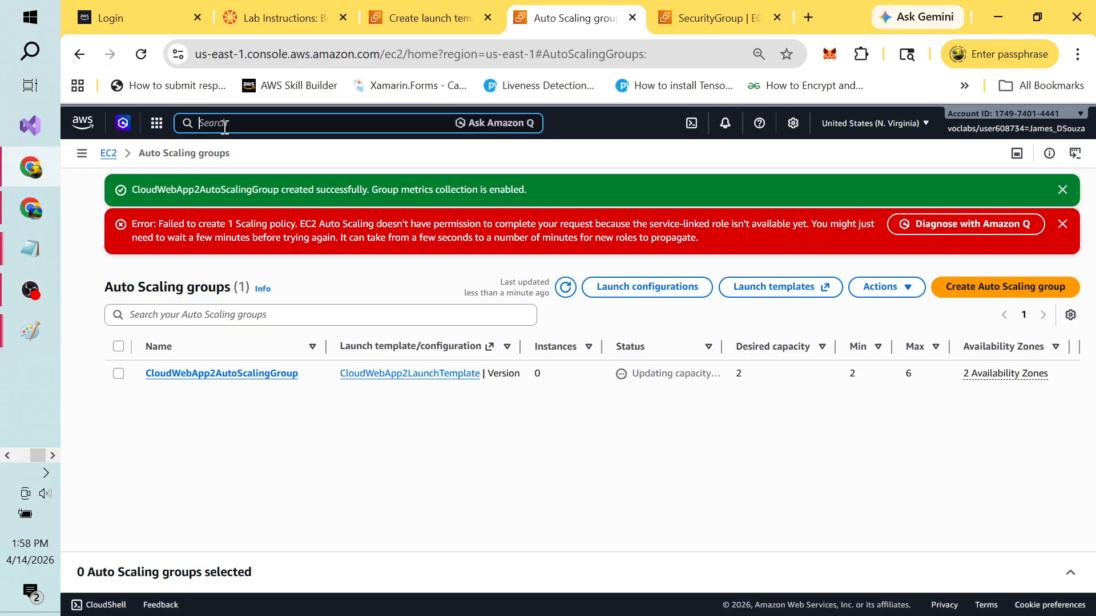
text(ec2)
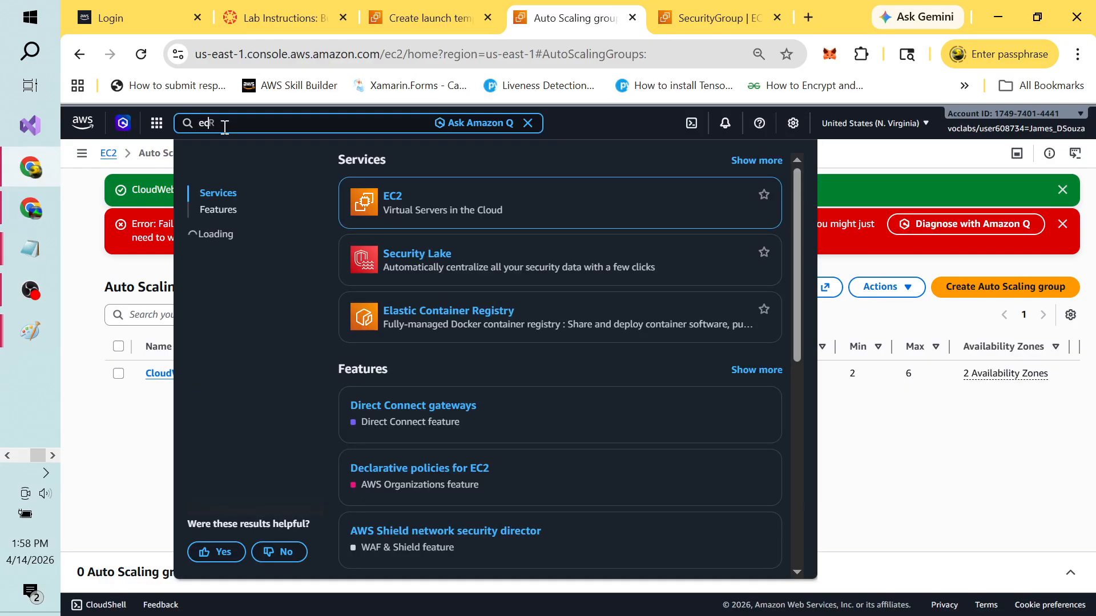
click(400, 198)
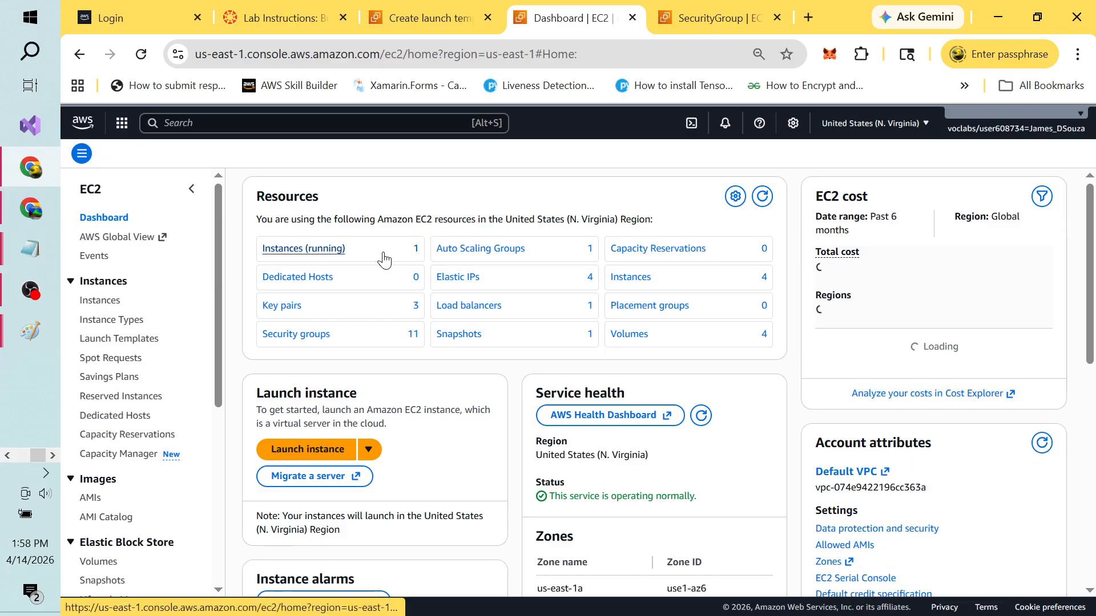
click(334, 254)
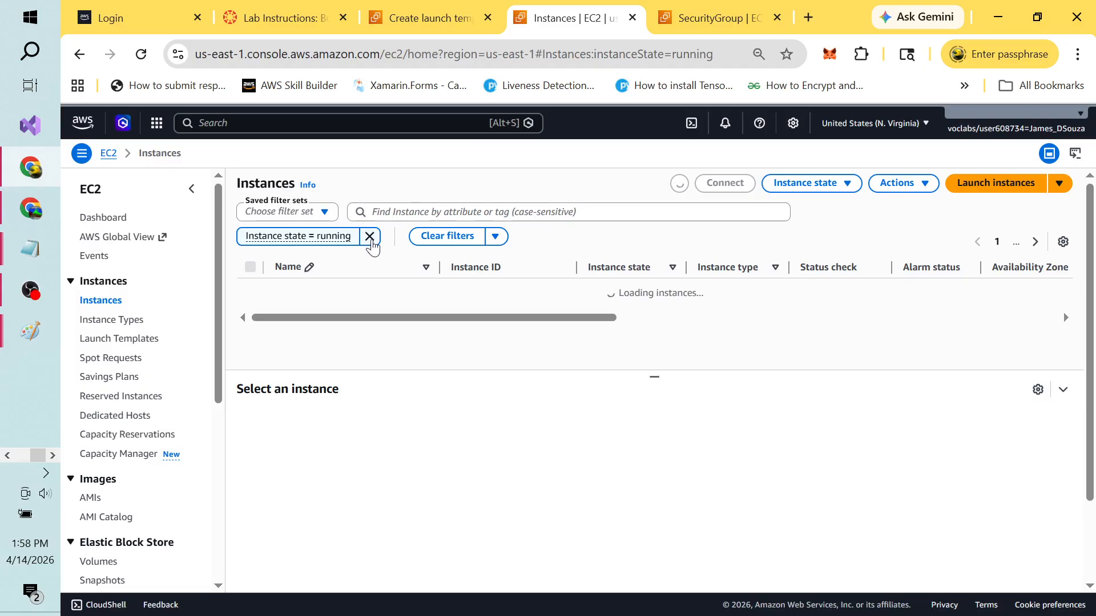
click(370, 238)
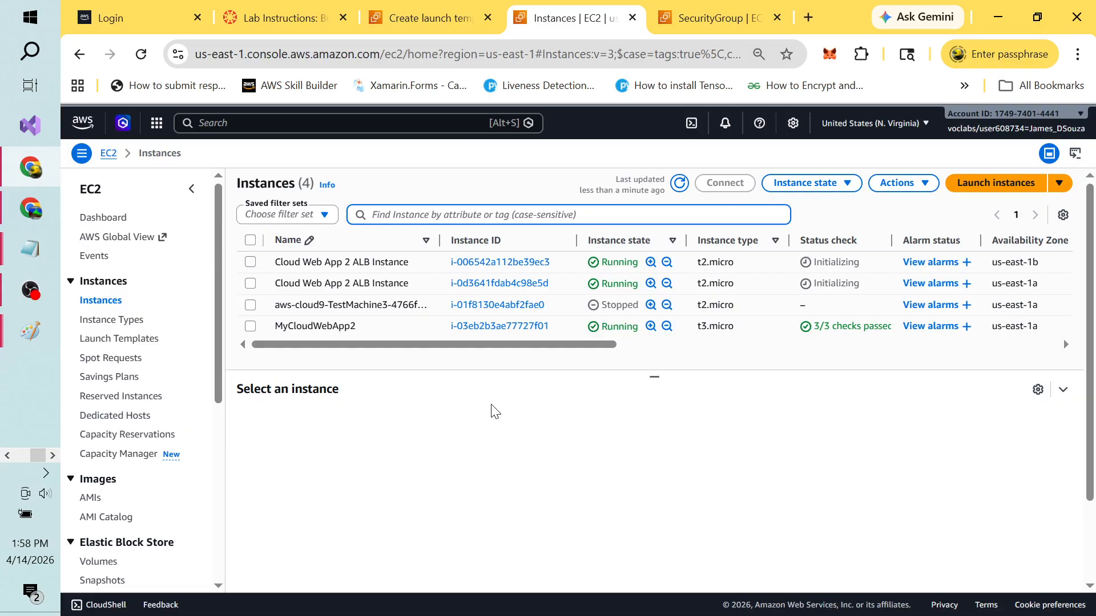
click(422, 19)
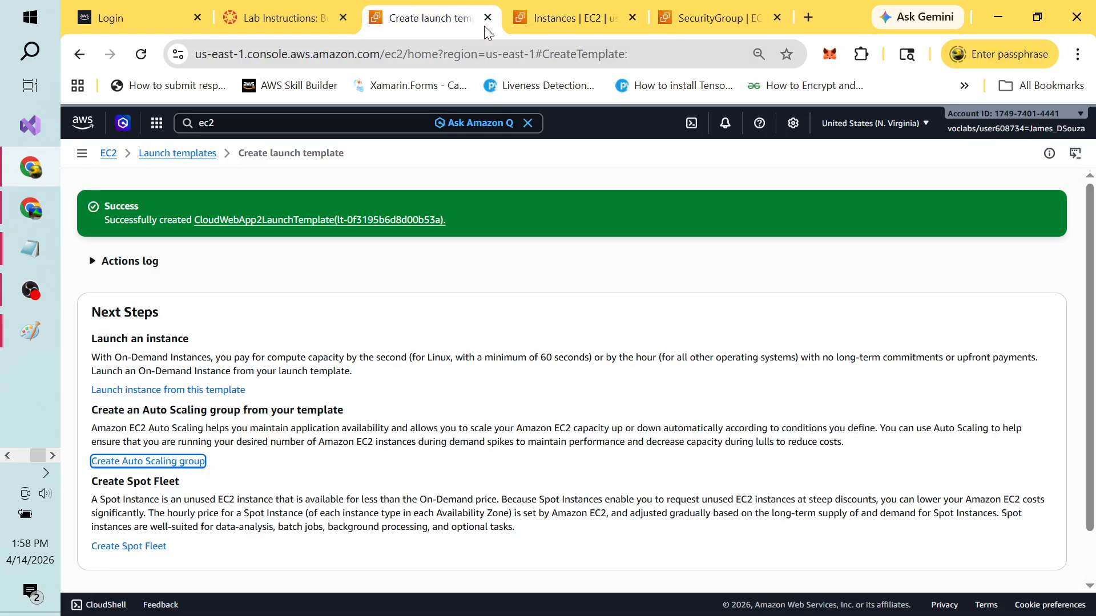
click(296, 25)
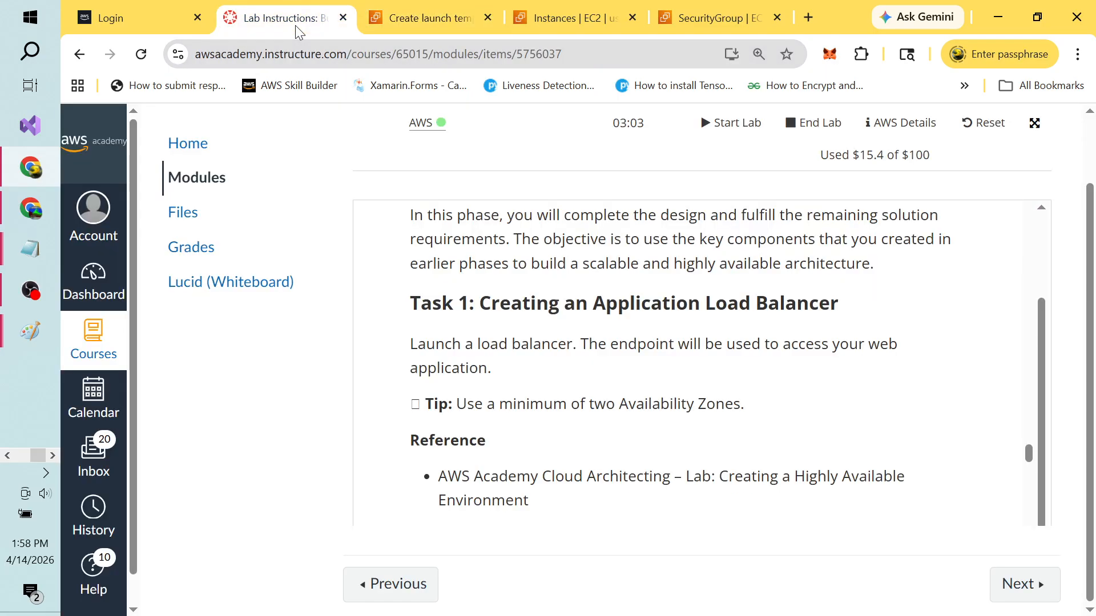
key(alt+Tab)
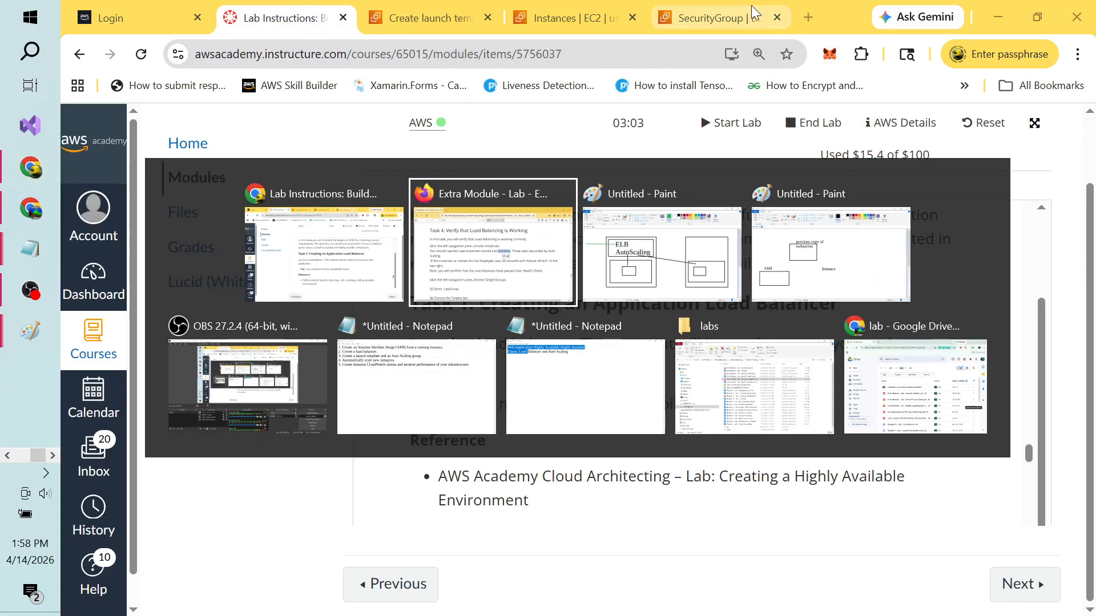
click(370, 392)
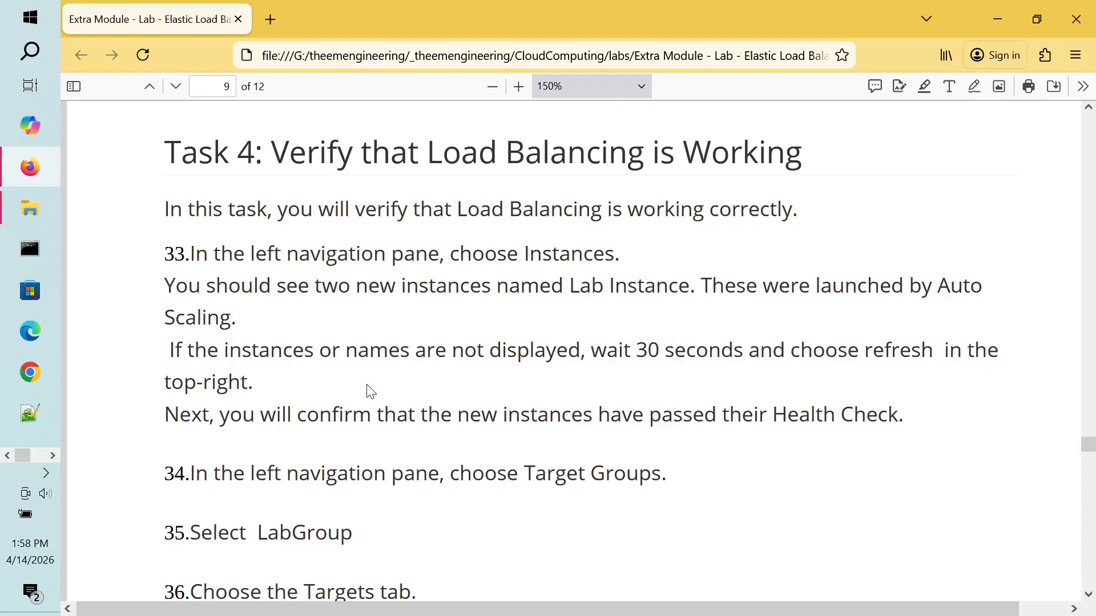
scroll(370, 392, down, 3)
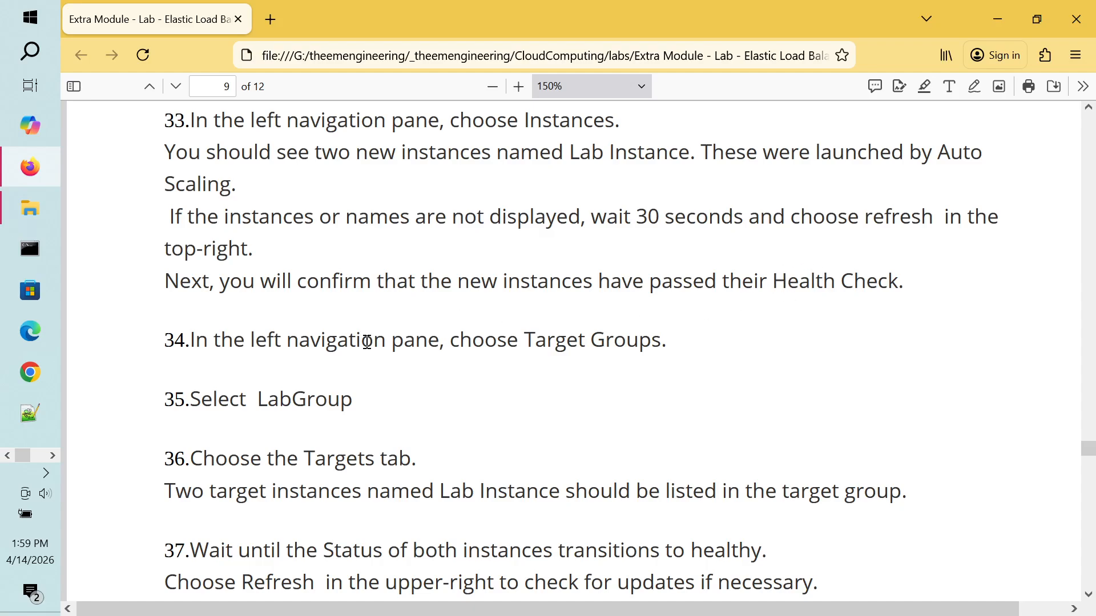
scroll(367, 342, down, 2)
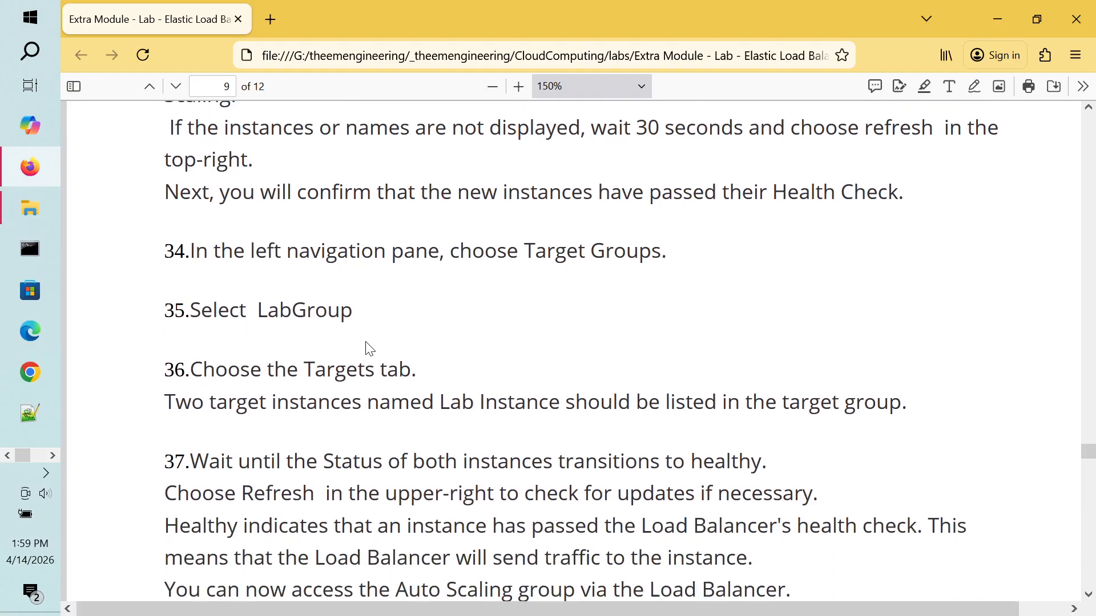
scroll(370, 349, up, 1)
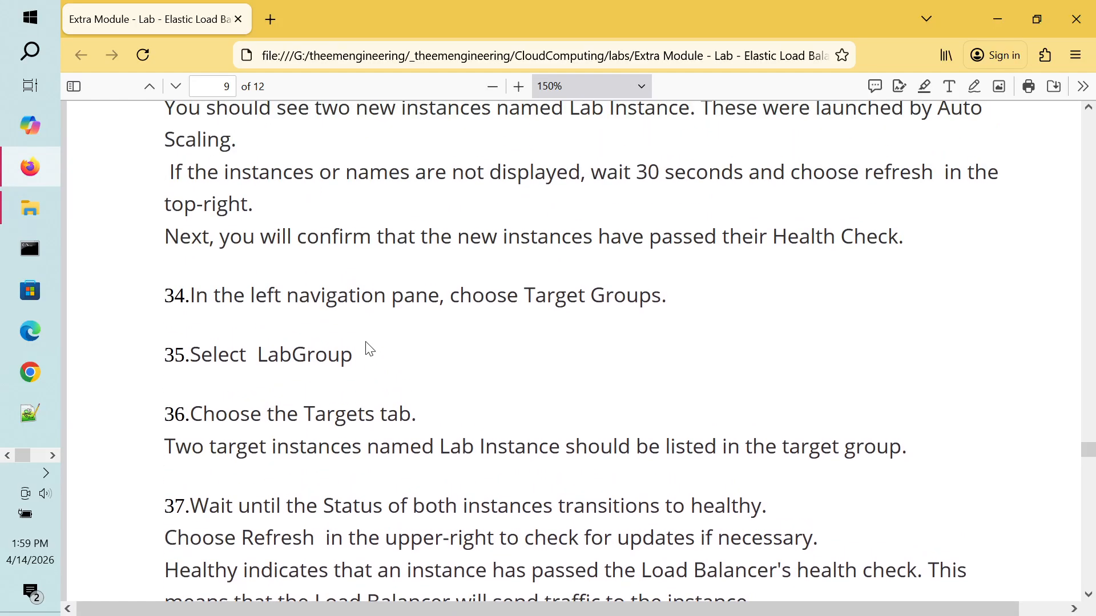
scroll(370, 349, up, 1)
scroll(367, 345, down, 1)
scroll(367, 345, up, 1)
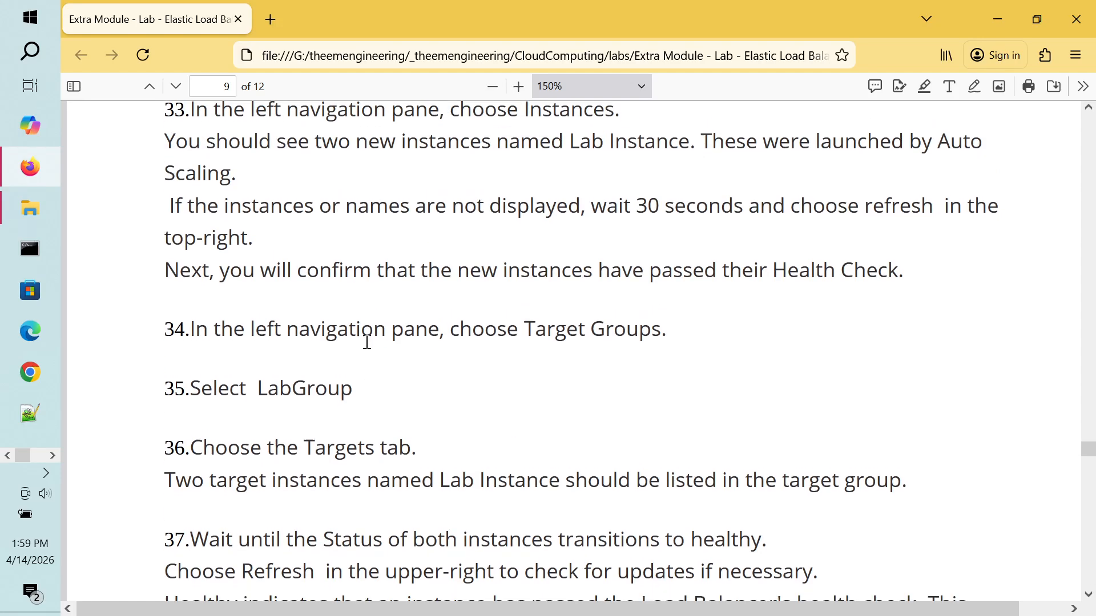
scroll(367, 342, down, 1)
key(alt+Tab)
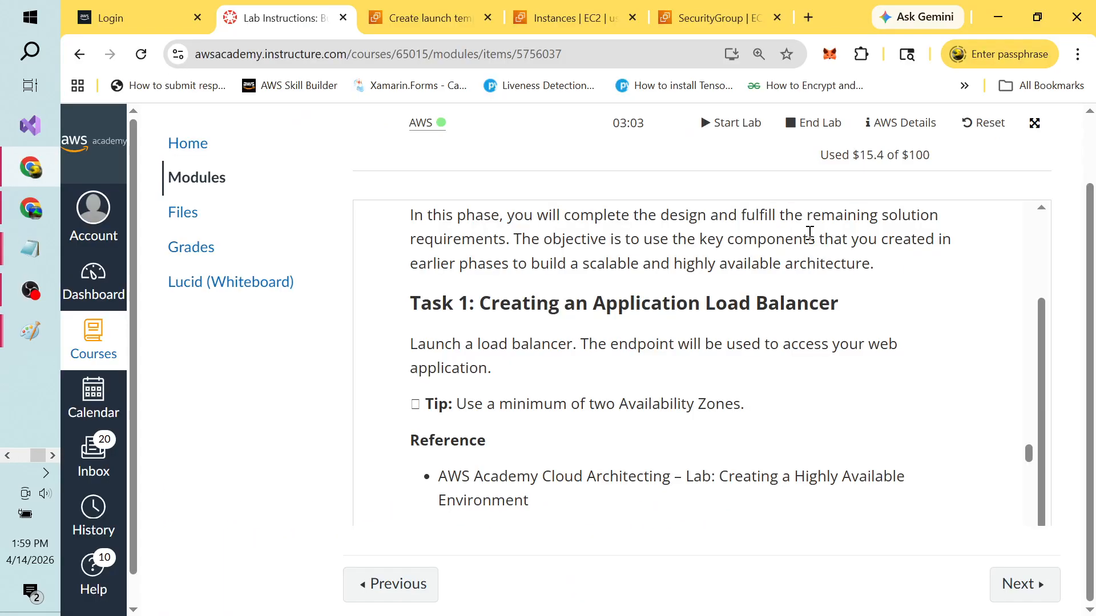
key(alt+Tab)
key(alt+Tab)
key(alt+Tab)
key(alt+Tab)
key(alt+Tab)
key(alt+Tab)
key(alt+Tab)
key(alt+Tab)
key(alt+Tab)
click(600, 18)
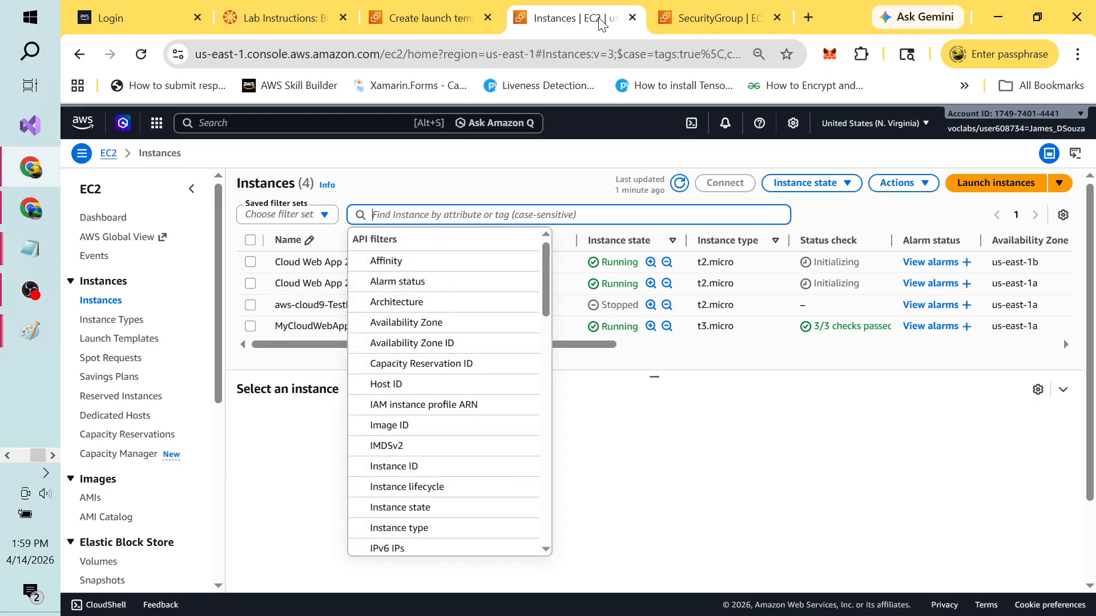
Step: Refresh the Instances list until the us-east-1b ALB instance passes 2/2 checks, then open Lab Instructions
click(714, 437)
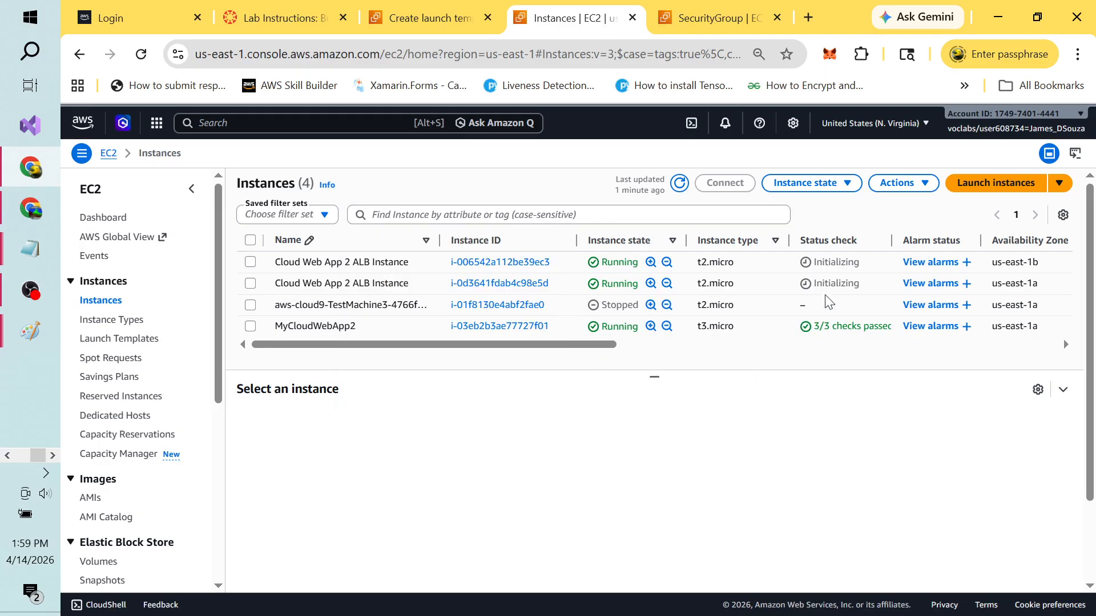
click(679, 184)
key(alt+Tab)
key(alt+Tab)
key(alt+Tab)
key(alt+Tab)
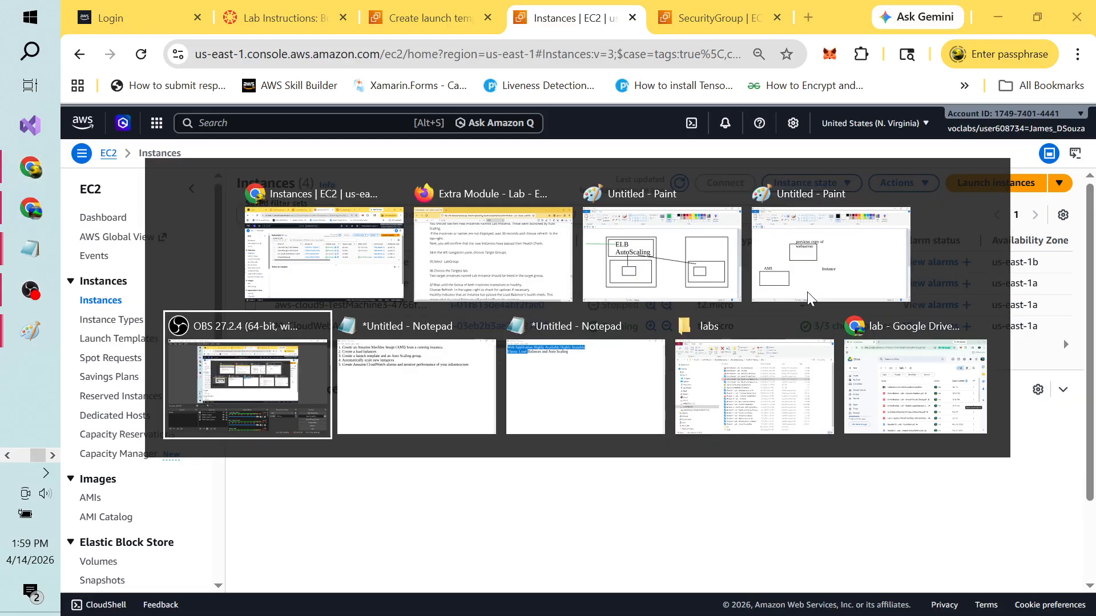
click(1083, 502)
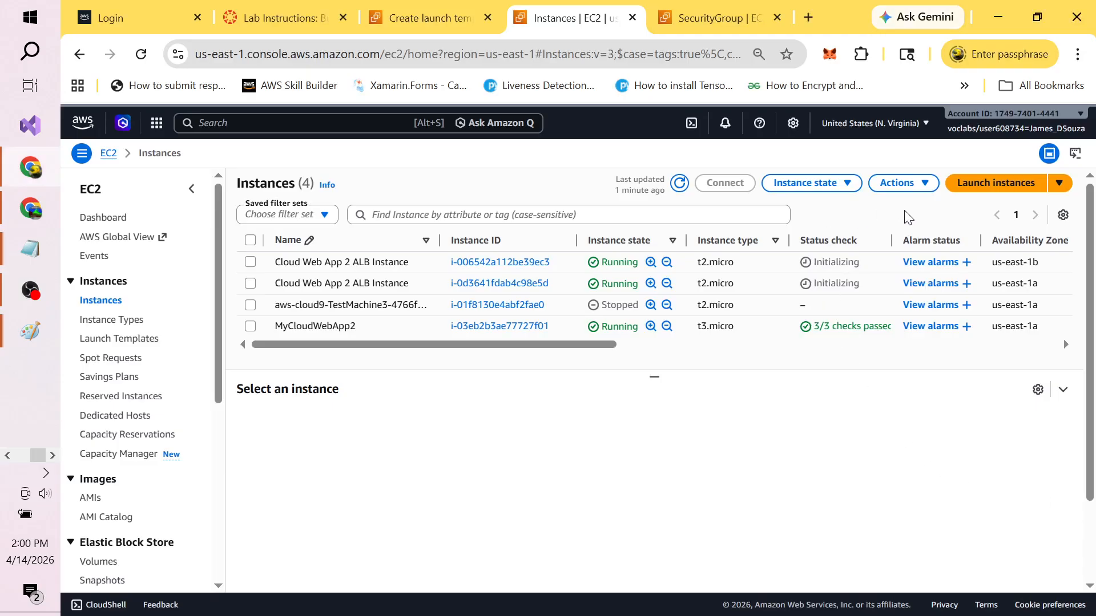
click(680, 184)
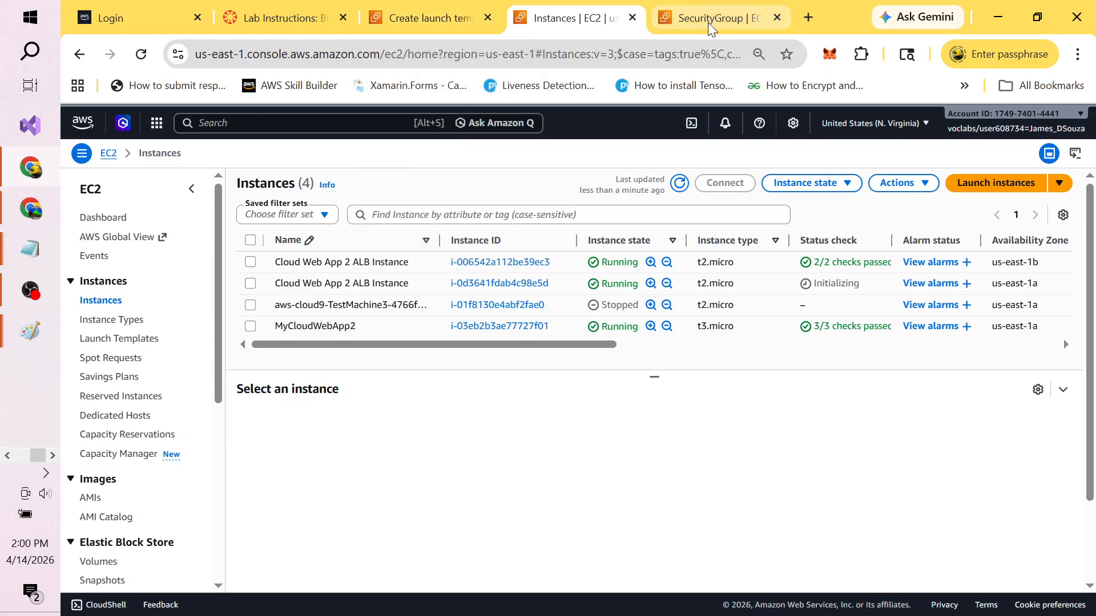
click(309, 18)
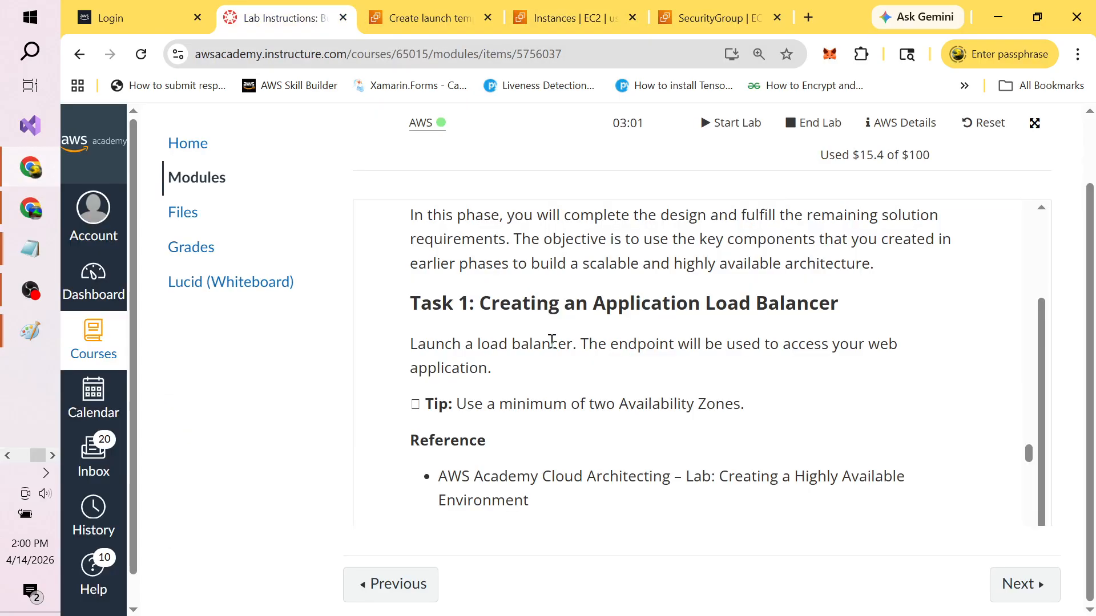
key(alt+Tab)
key(alt+Tab)
key(Tab)
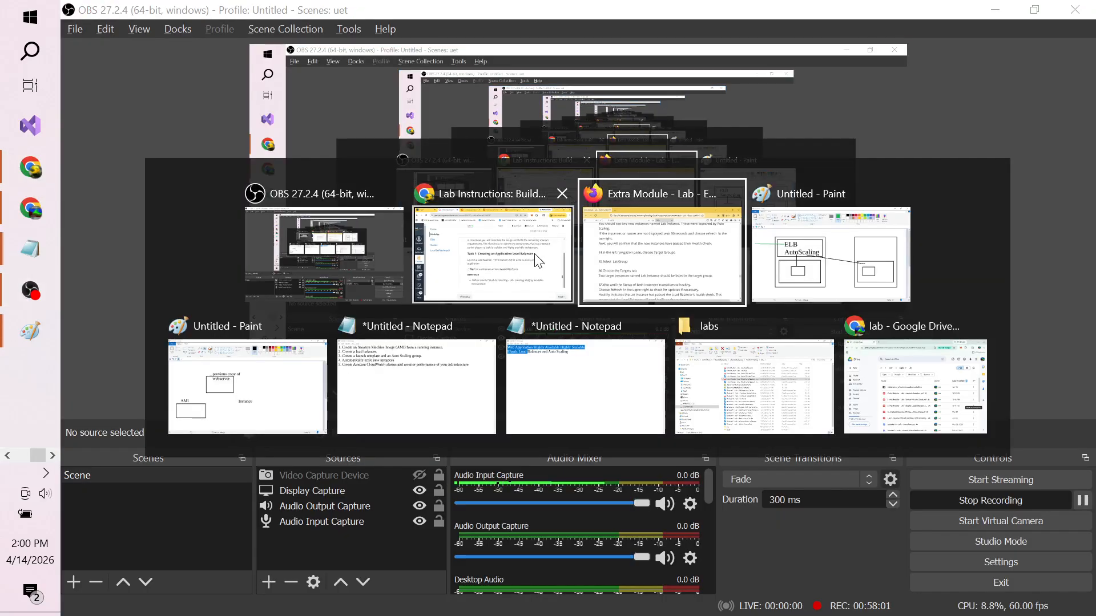
double_click(280, 359)
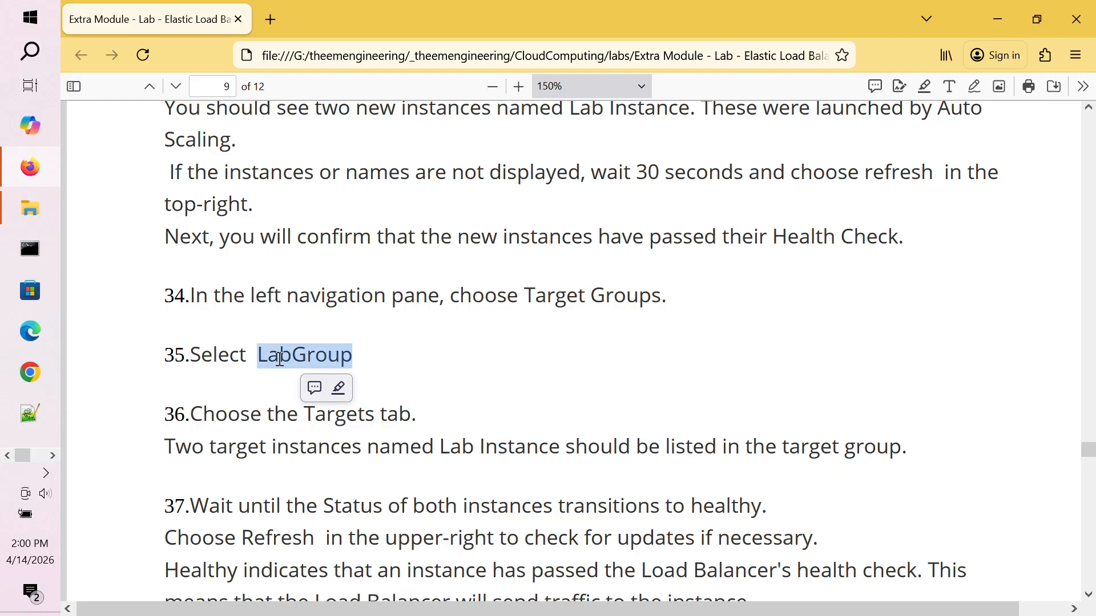
click(393, 365)
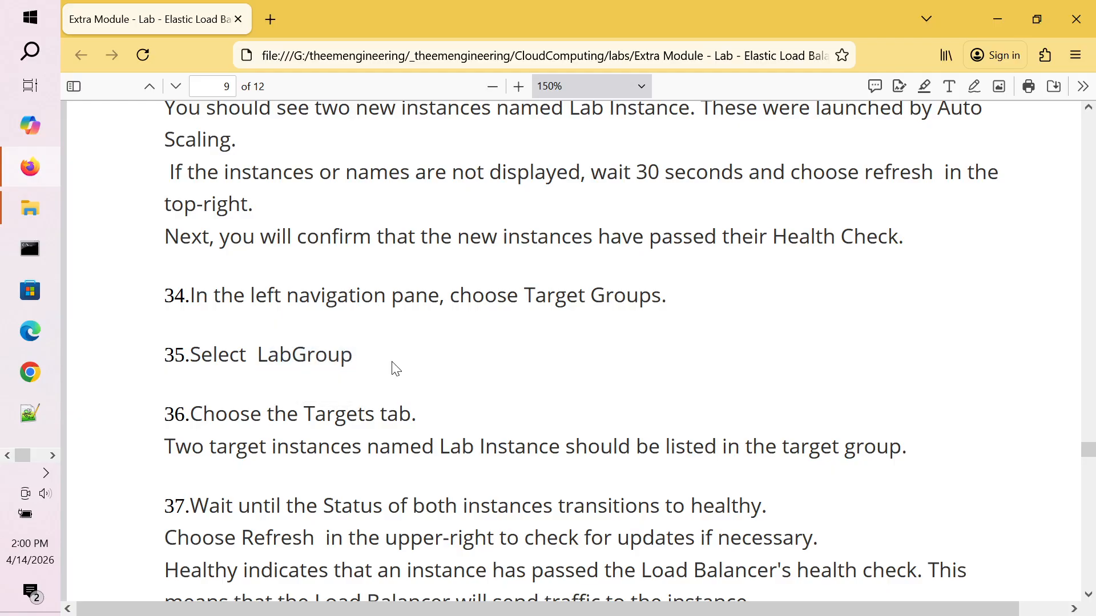
scroll(394, 362, down, 1)
scroll(393, 363, down, 5)
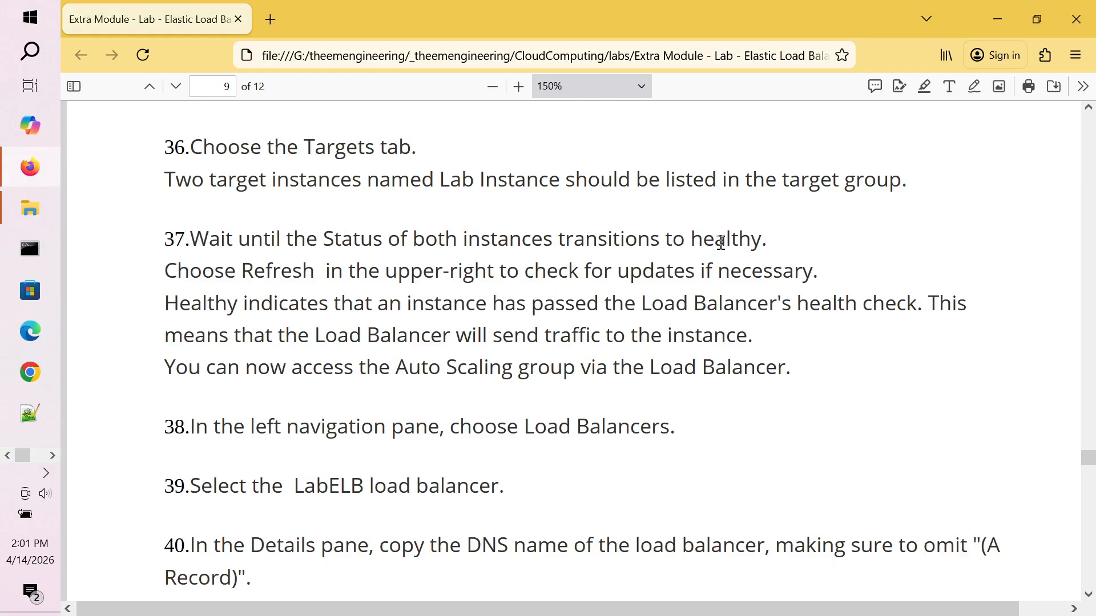
key(alt+Tab)
key(alt+Tab)
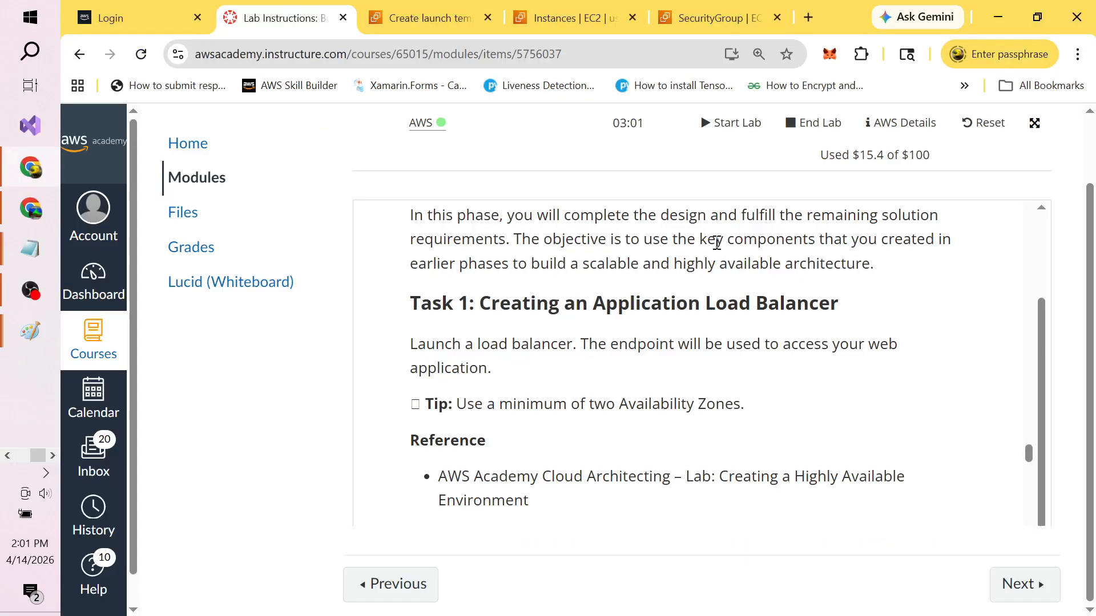
Step: Reach EC2 Target Groups via a 'load' search and select CloudWebApp2TargetGroup
click(451, 23)
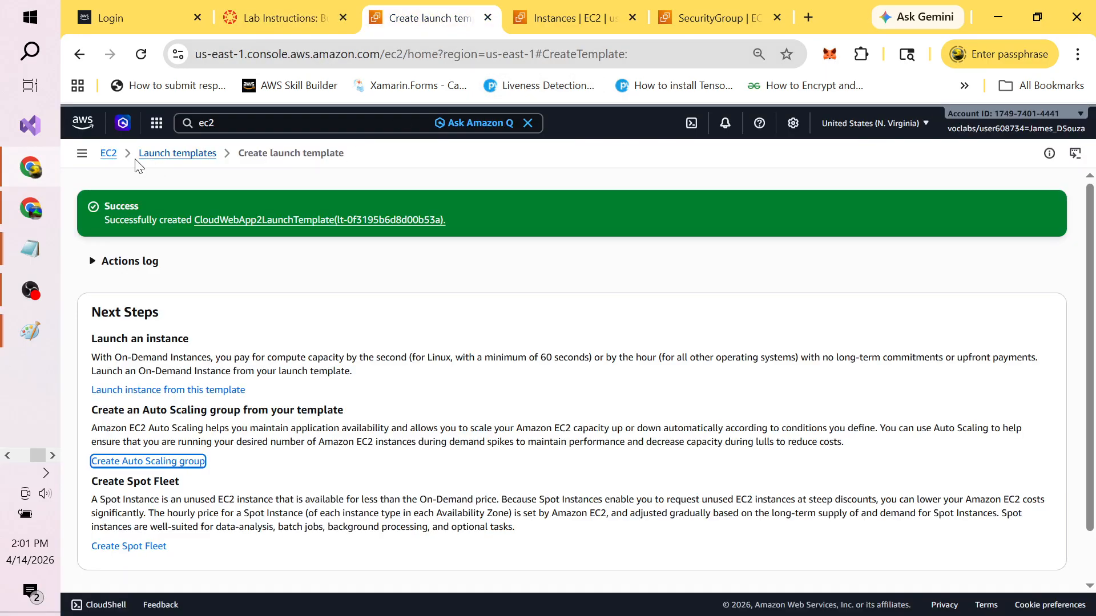
click(240, 126)
key(BackSpace)
key(BackSpace)
key(BackSpace)
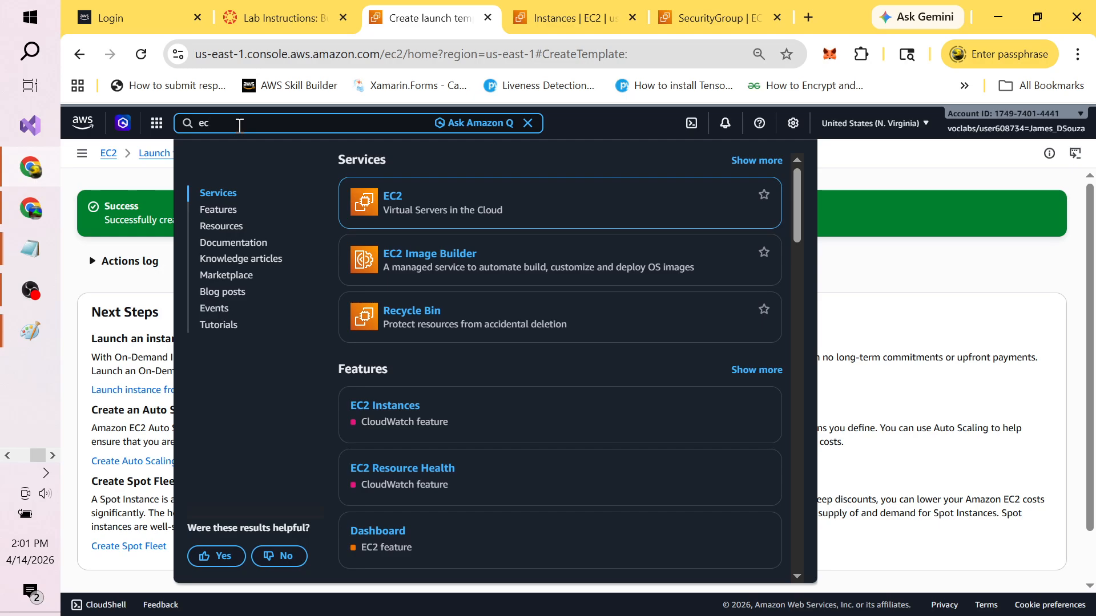
text(load)
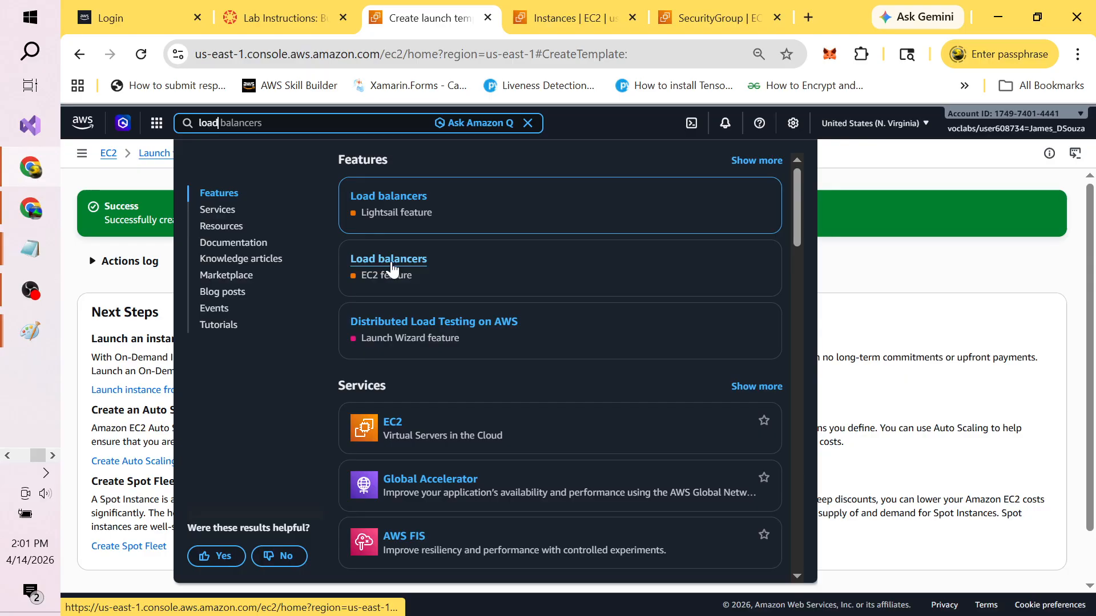
click(392, 267)
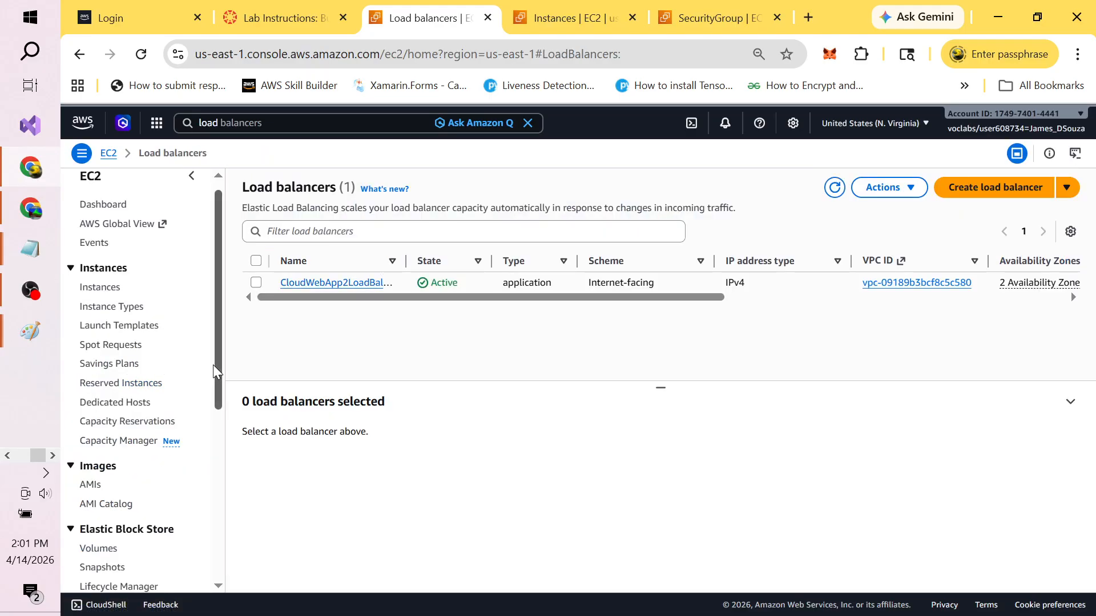
drag(216, 362, 238, 535)
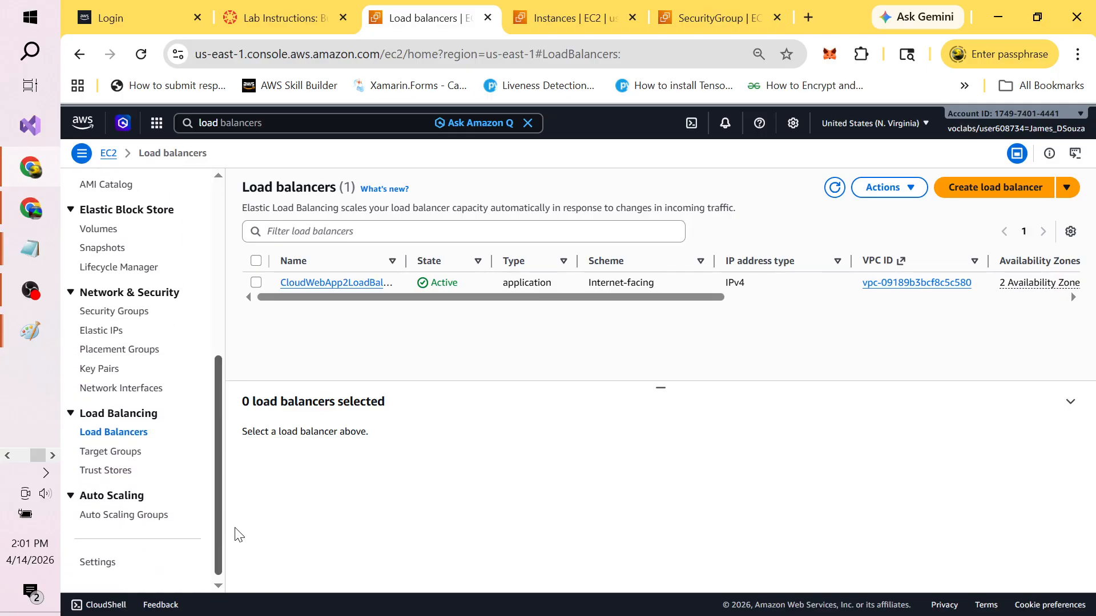
click(133, 454)
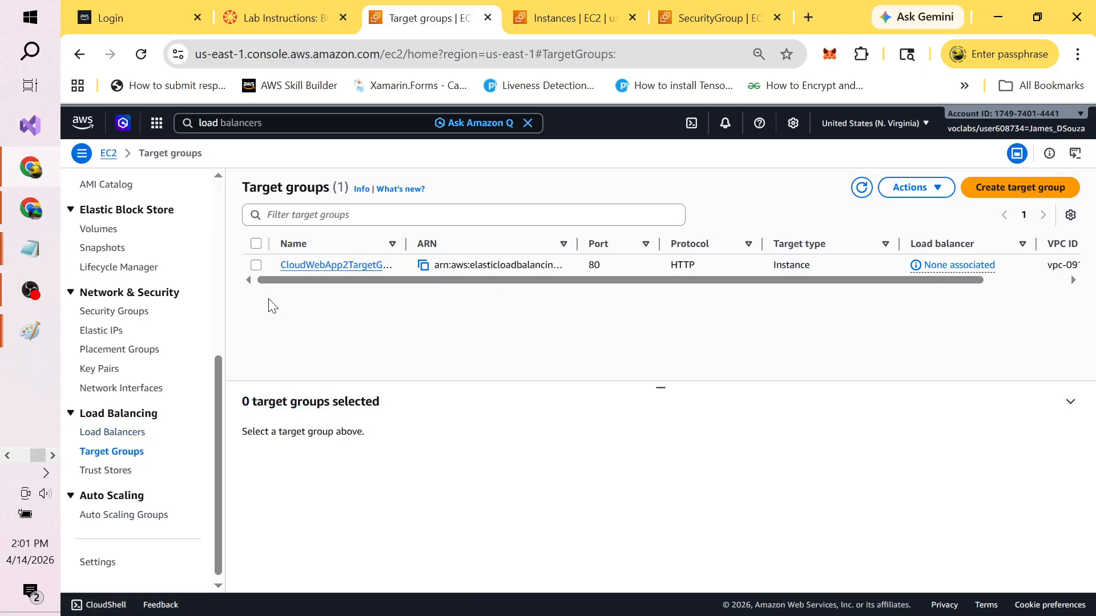
click(256, 266)
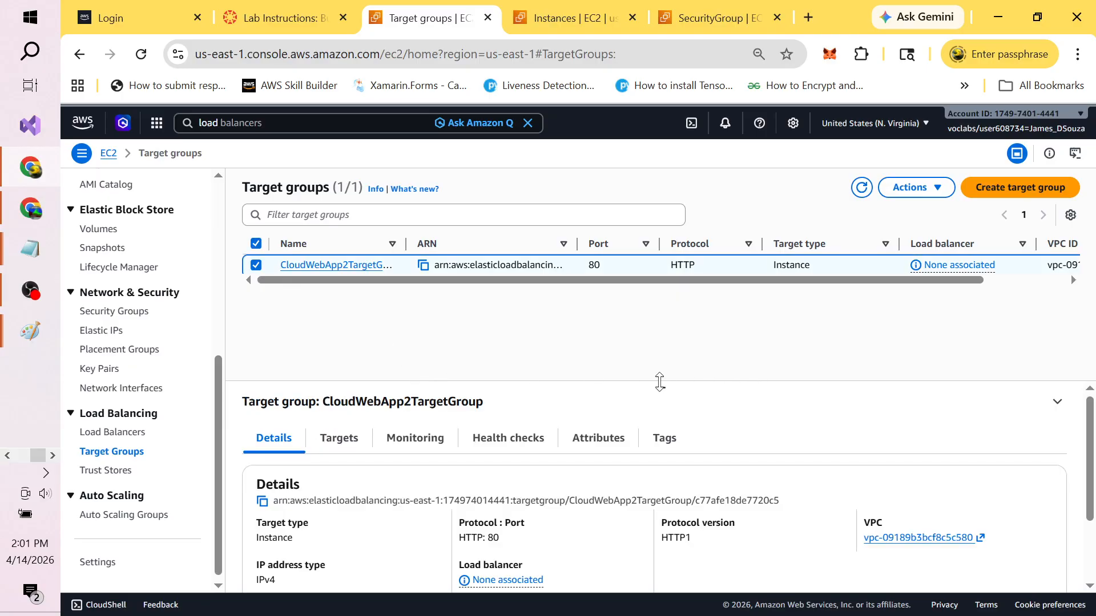
Step: Review CloudWebApp2TargetGroup's Targets, Monitoring and Health checks tabs
drag(660, 381, 666, 287)
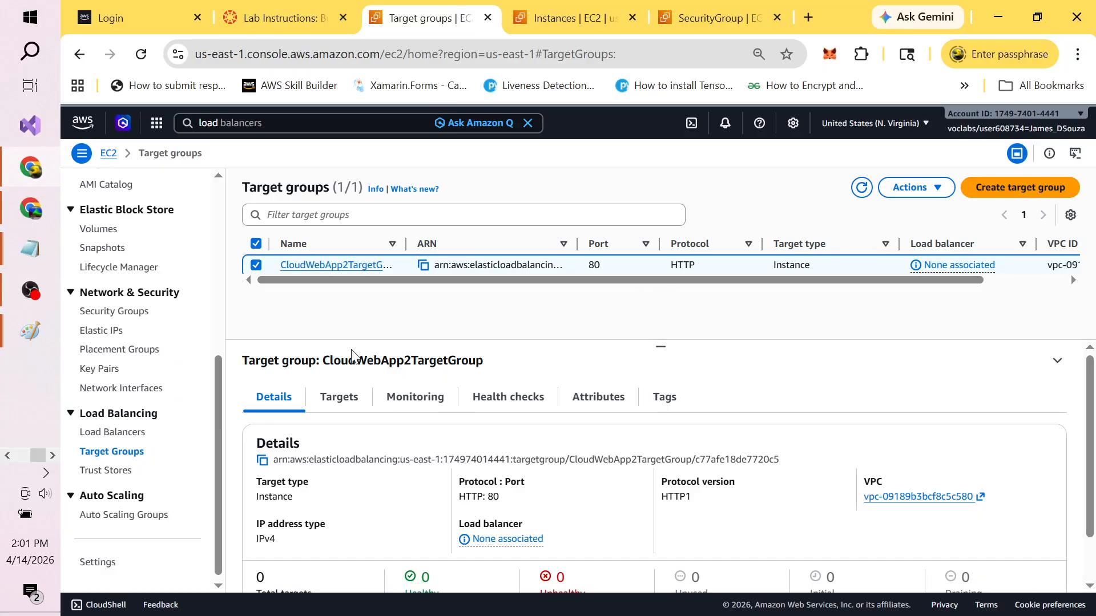
click(336, 401)
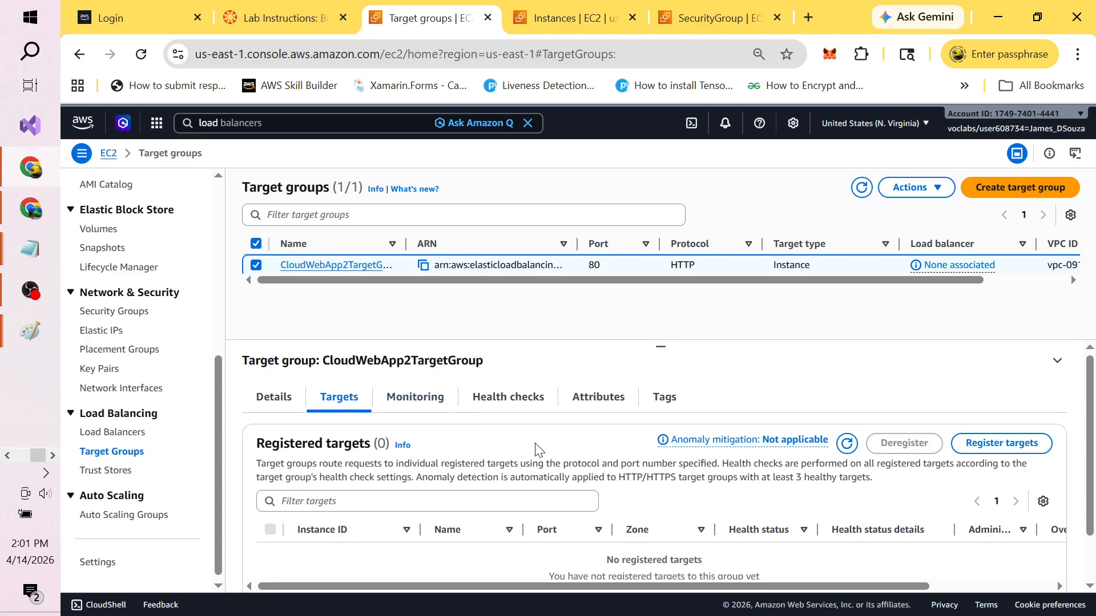
drag(1092, 390, 1093, 442)
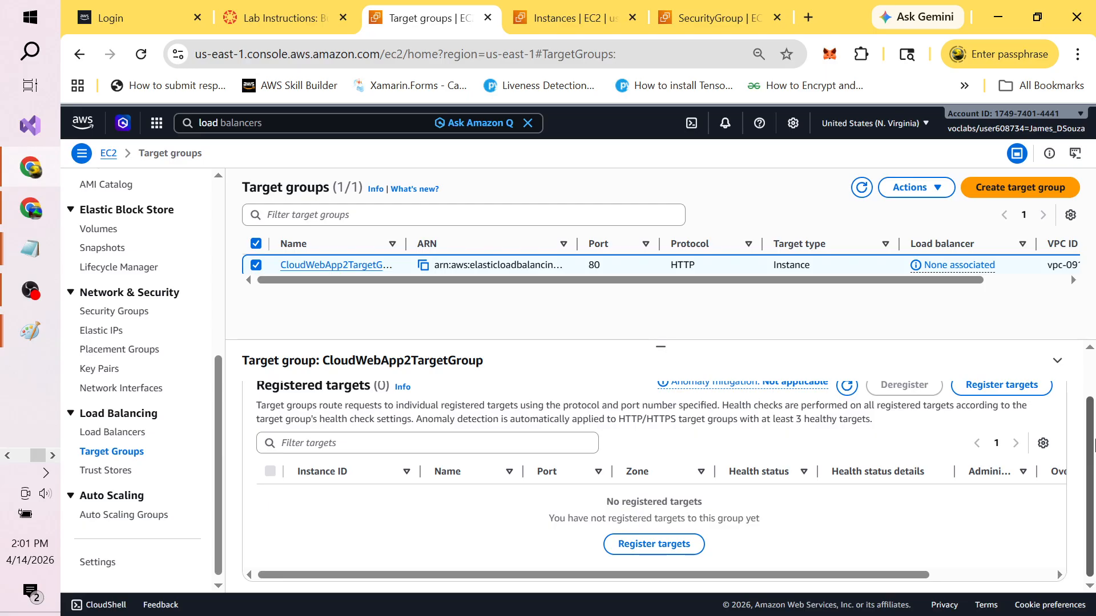
drag(1092, 434, 1092, 383)
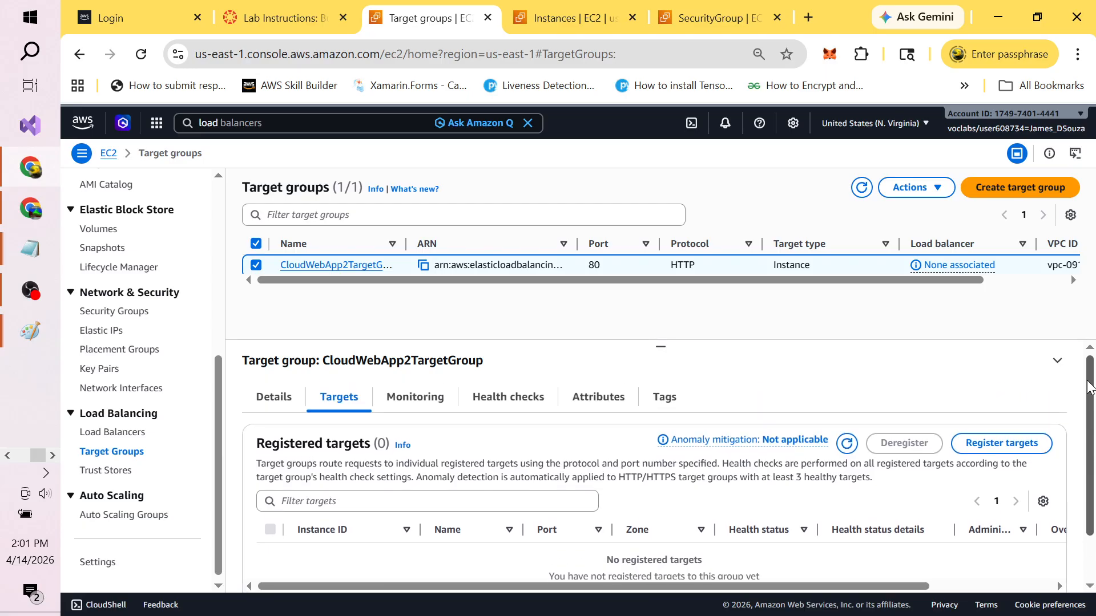
click(413, 399)
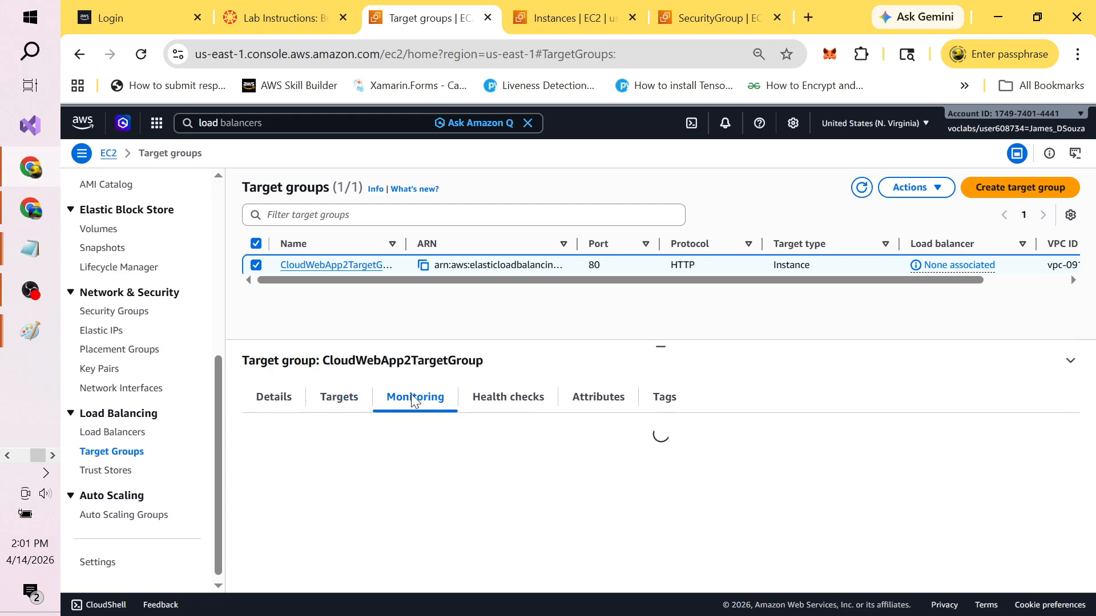
click(505, 401)
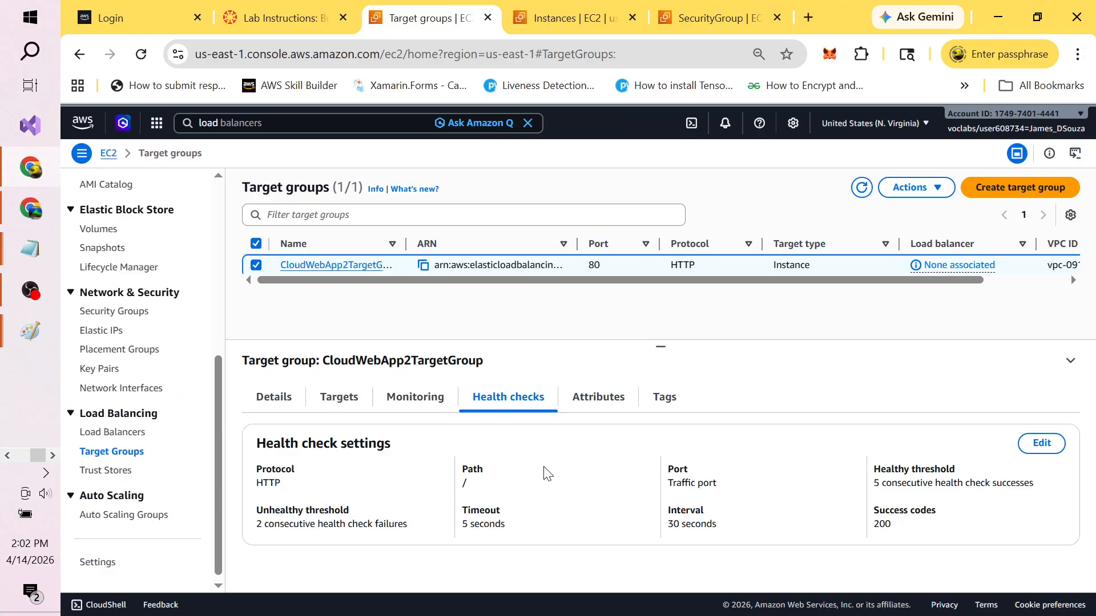
key(alt+Tab)
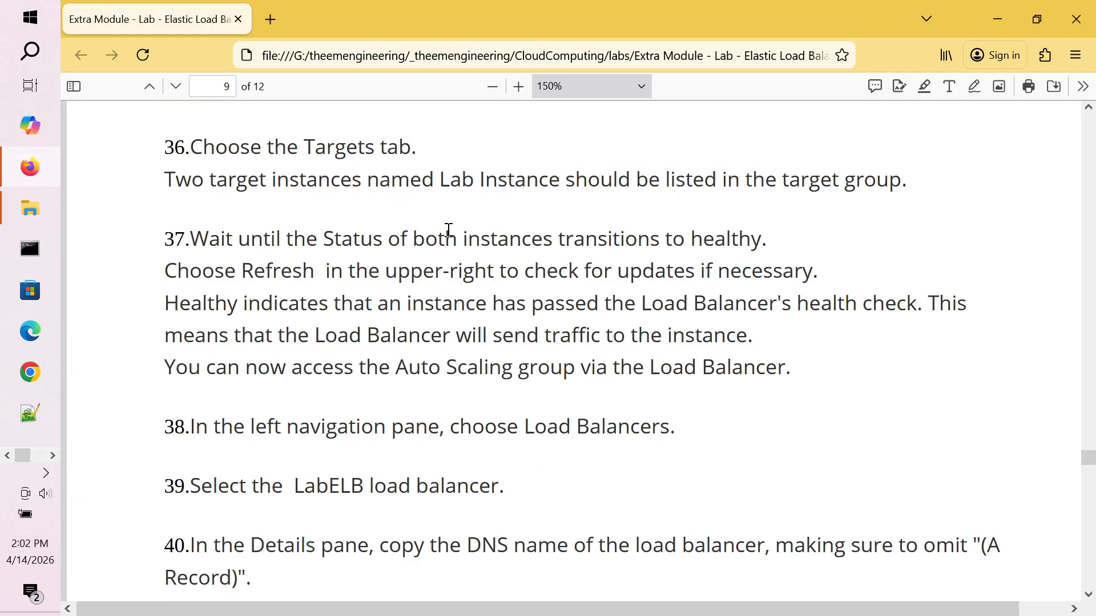
Step: Note step 36 in the lab guide and show the target group's Targets tab
double_click(356, 153)
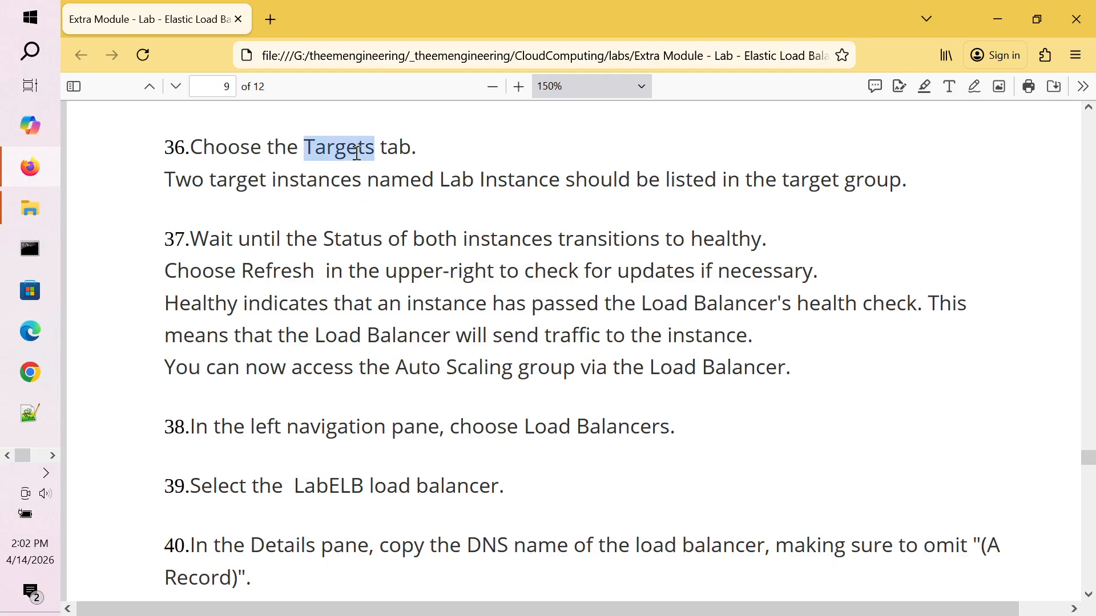
key(alt+Tab)
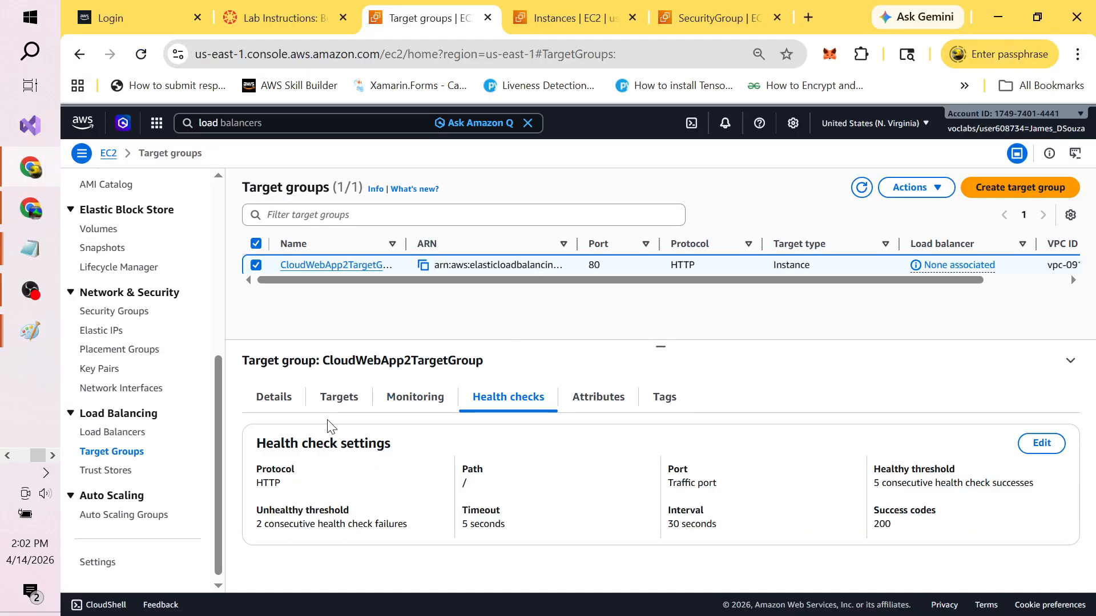
click(341, 399)
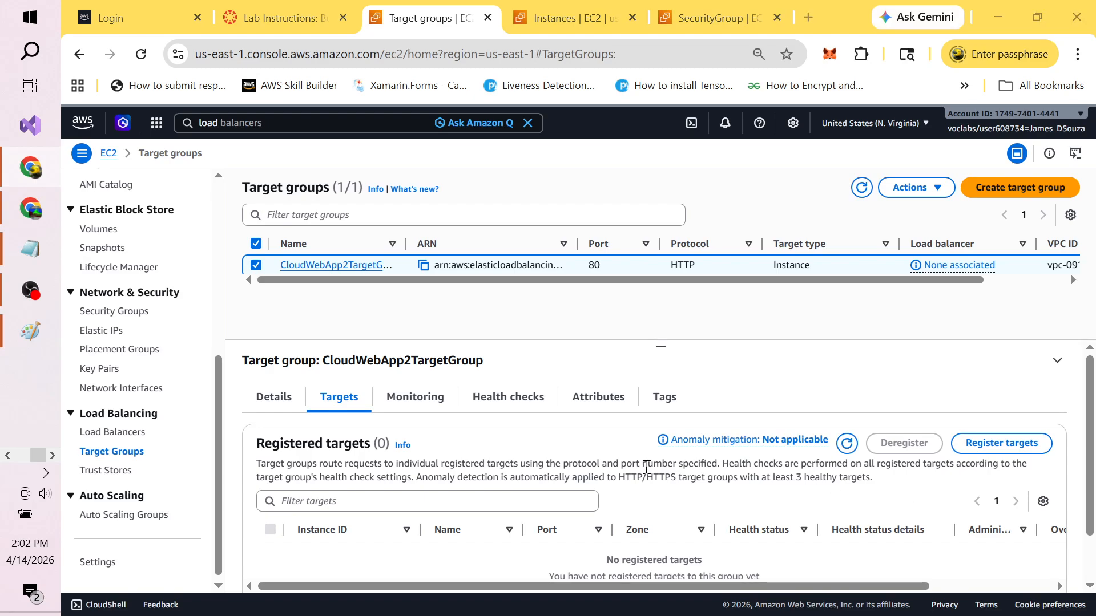
Step: Reread step 36 about which Lab Instance targets should be listed
key(alt+Tab)
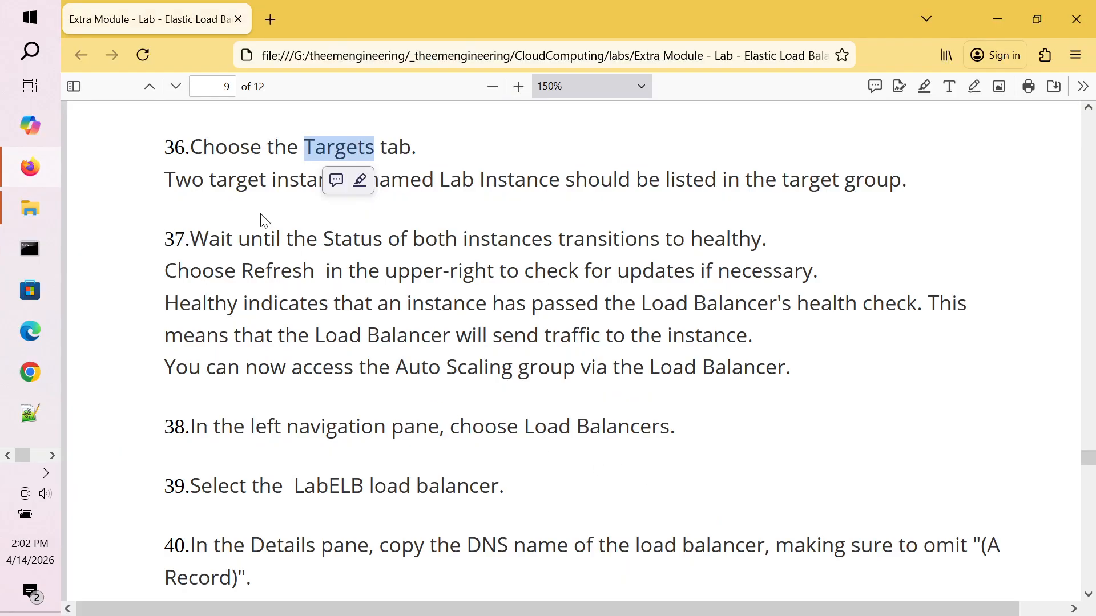
click(248, 202)
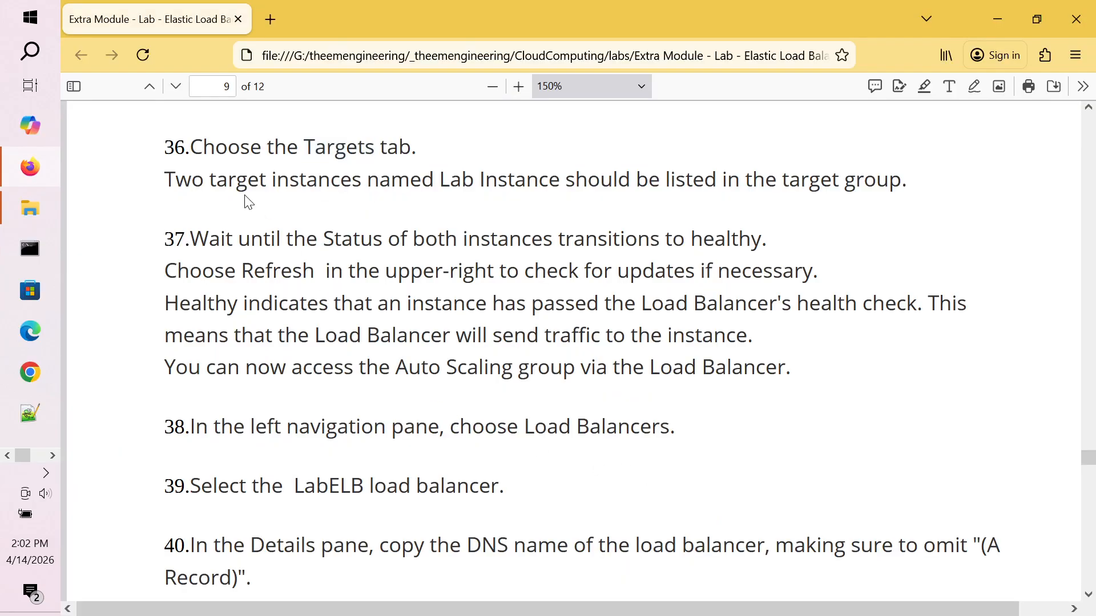
double_click(434, 179)
double_click(623, 177)
double_click(482, 178)
double_click(445, 179)
click(647, 174)
double_click(714, 175)
click(776, 175)
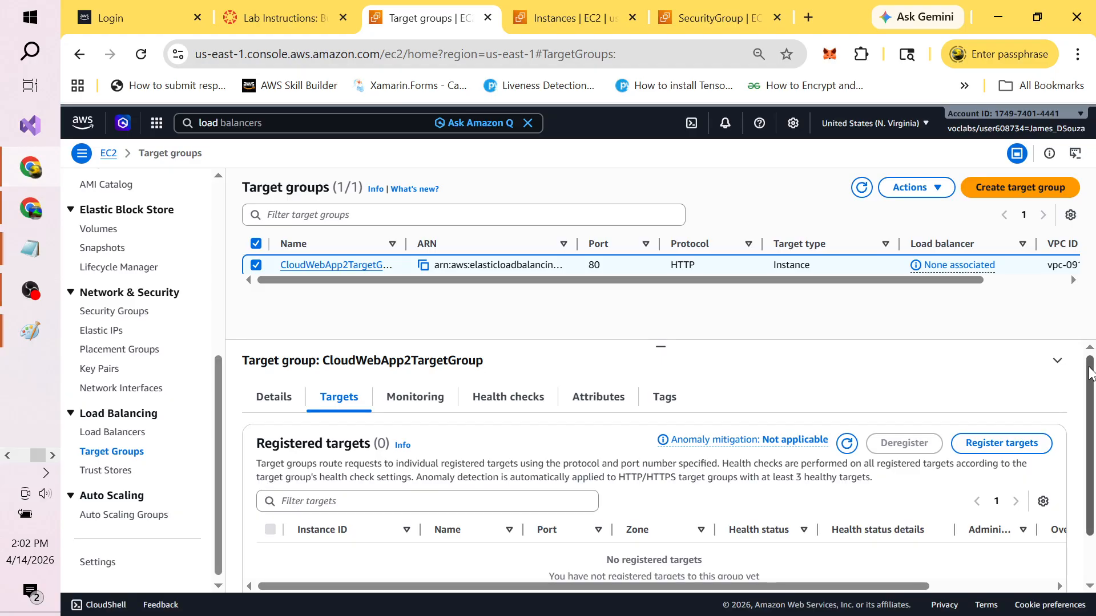
Step: Refresh the registered targets until both instances show Healthy
drag(1090, 376, 1094, 477)
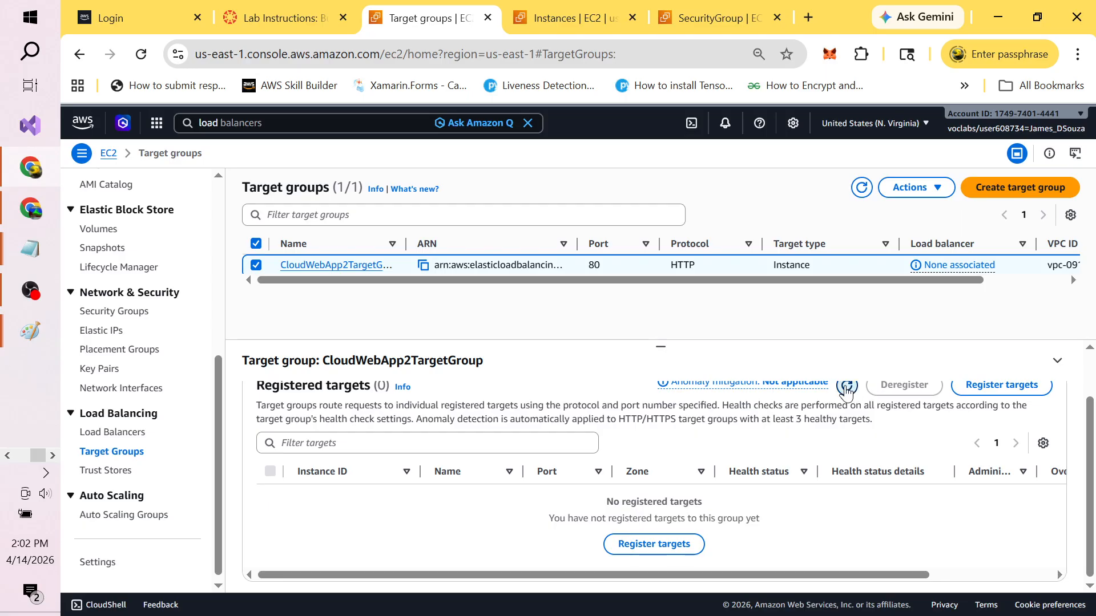
click(847, 387)
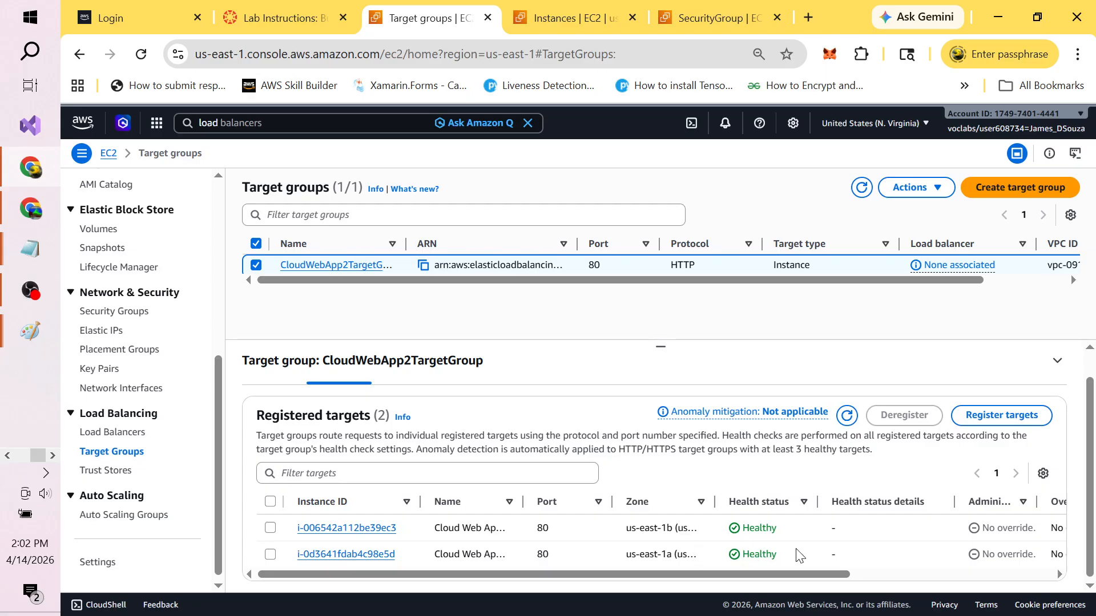
key(alt+Tab)
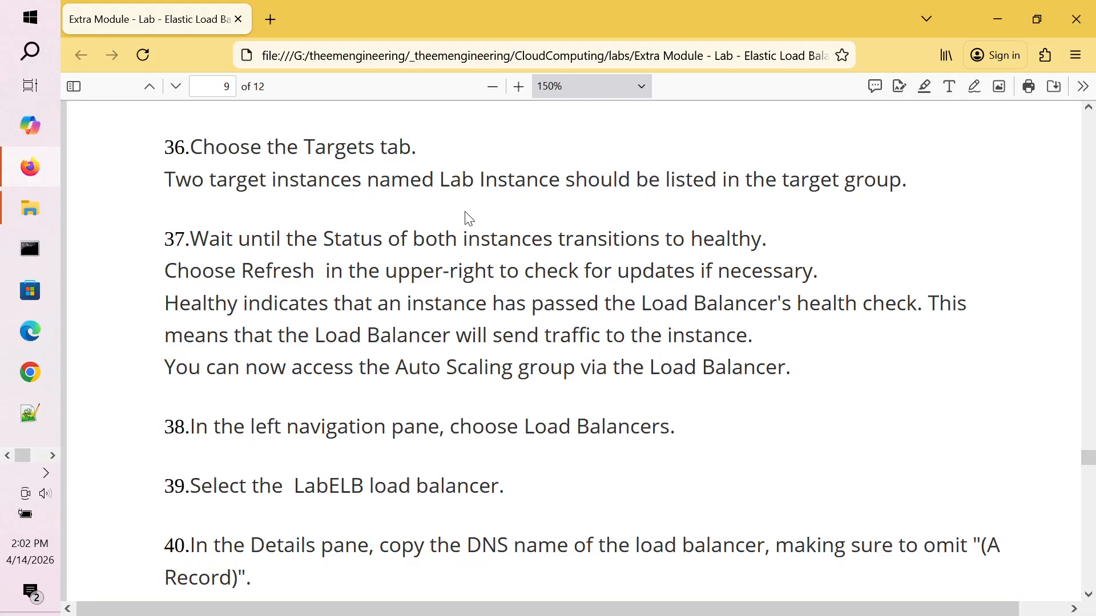
Step: Read step 37 on target status transitions, glancing back at the Target groups page
double_click(353, 235)
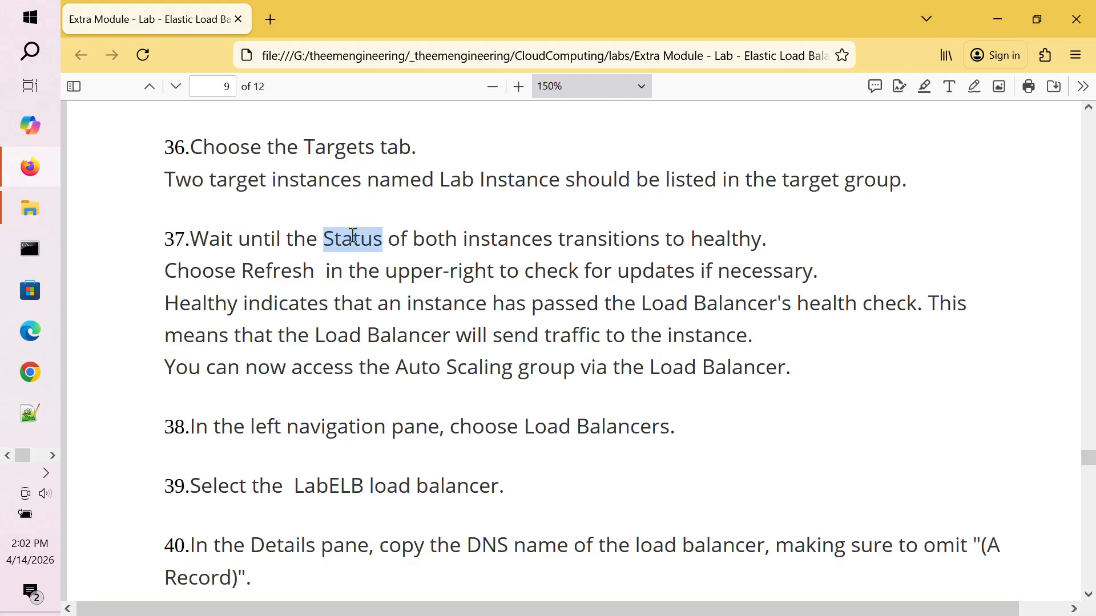
double_click(505, 236)
double_click(610, 237)
click(736, 235)
key(alt+Tab)
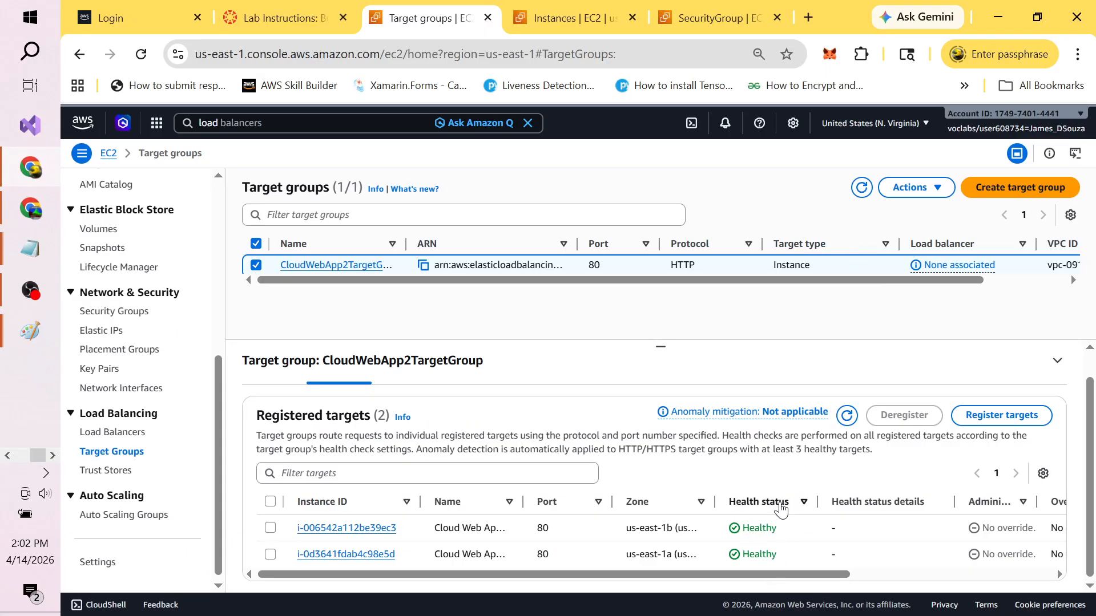
key(alt+Tab)
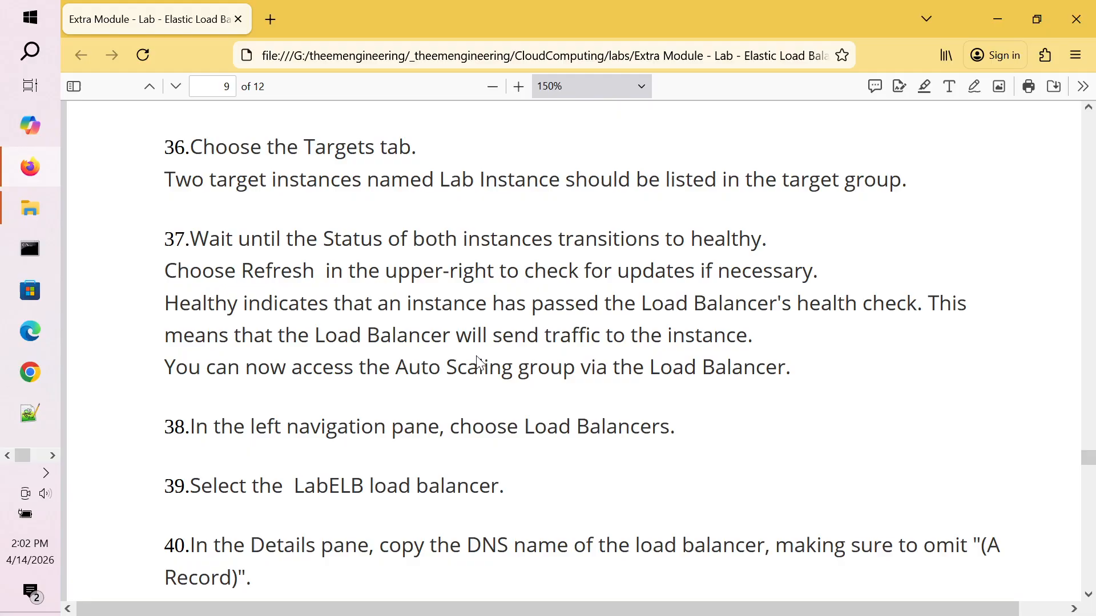
Step: Read the notes on passed health checks and accessing the Auto Scaling group through the Load Balancer
double_click(258, 303)
double_click(489, 303)
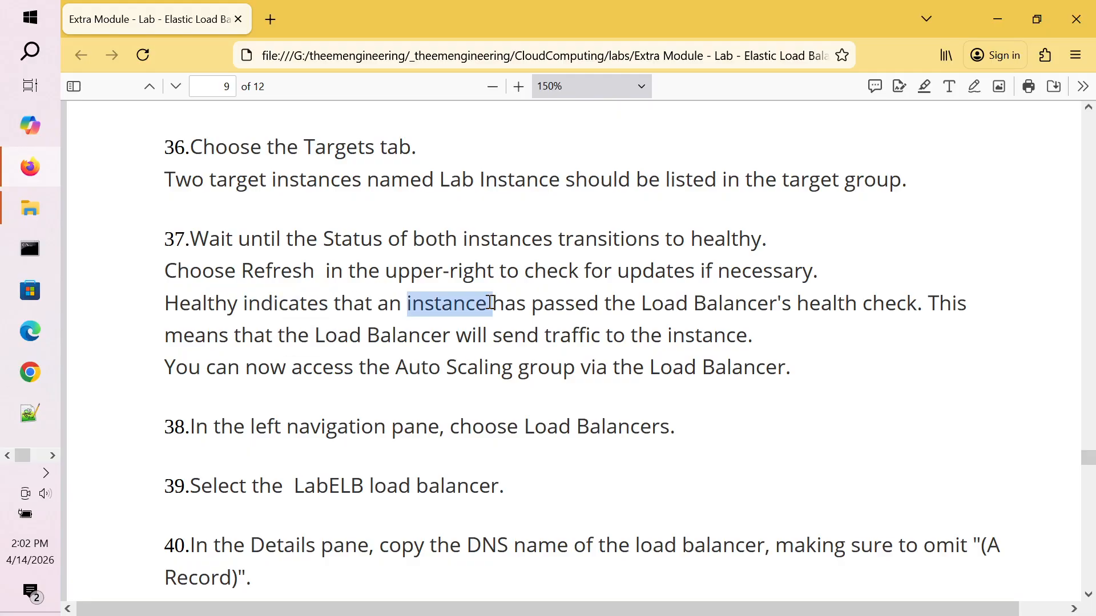
double_click(578, 303)
double_click(691, 304)
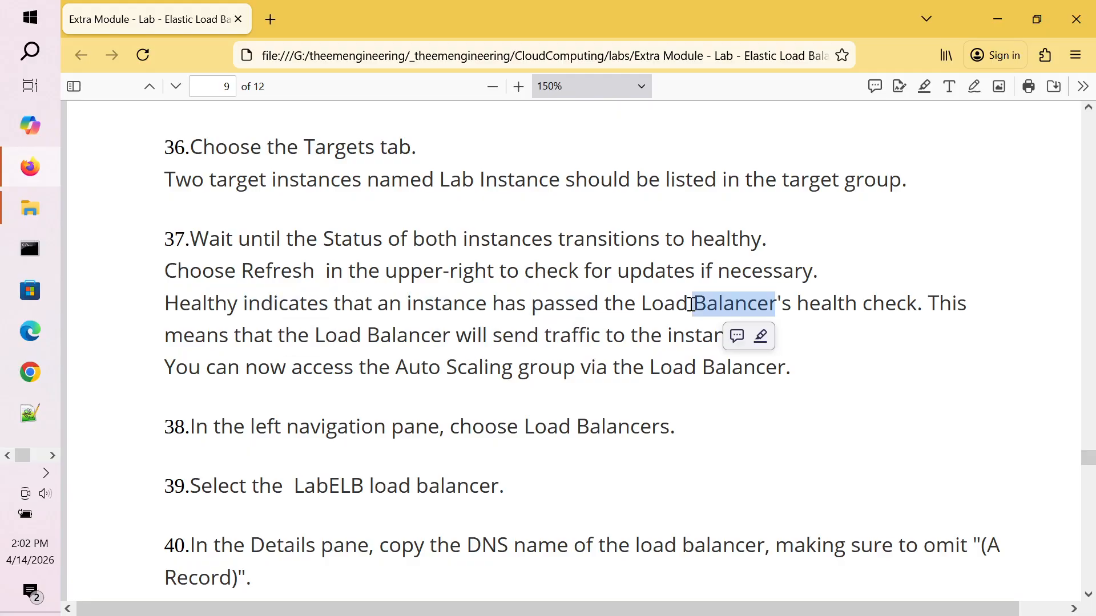
double_click(836, 304)
triple_click(387, 341)
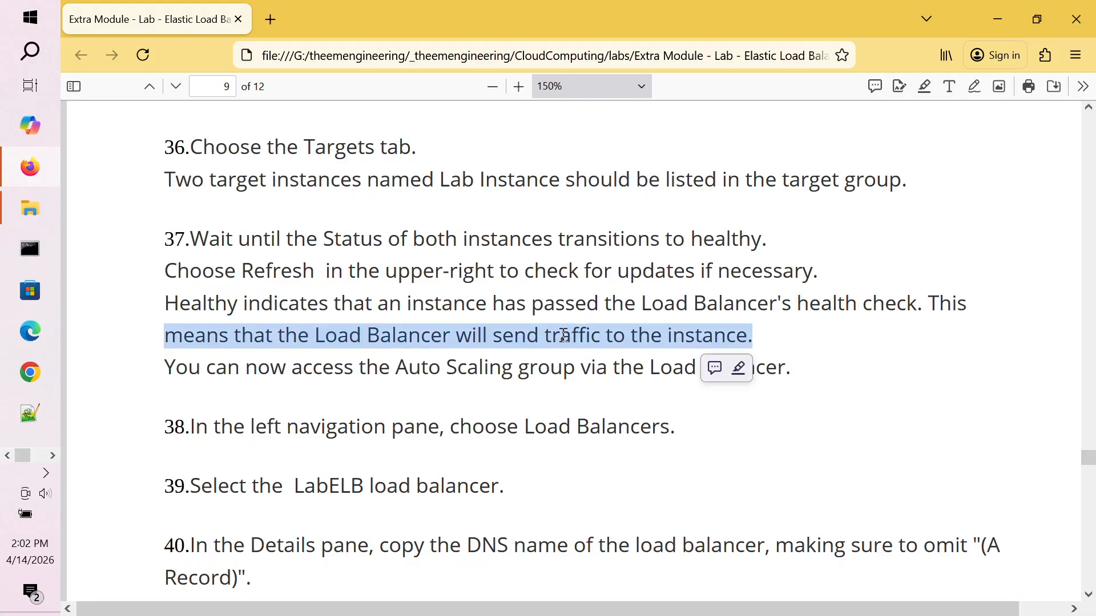
click(387, 342)
double_click(334, 368)
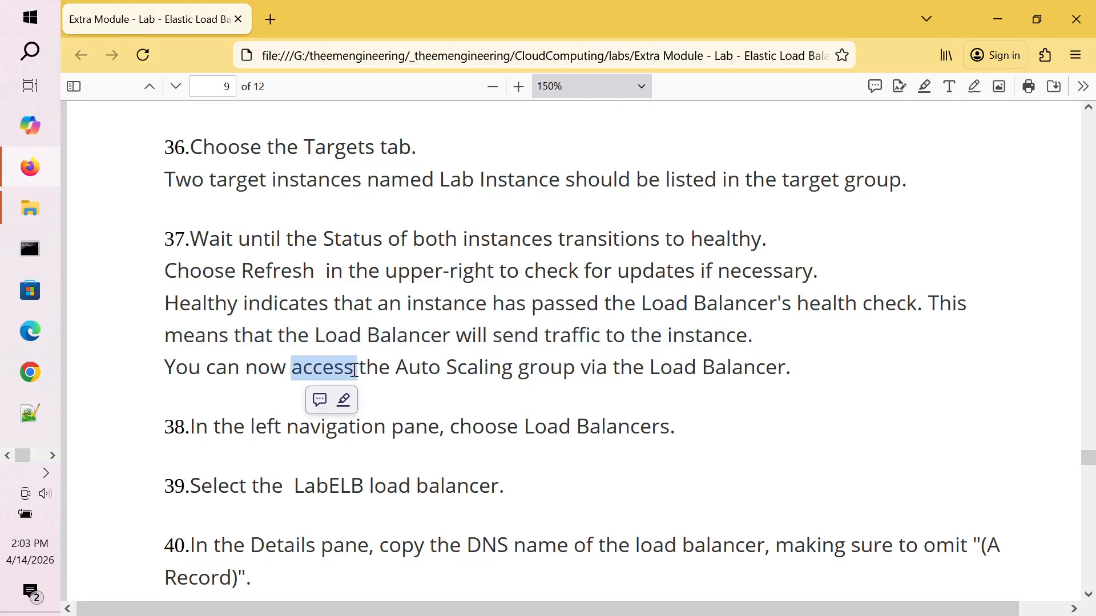
double_click(478, 367)
double_click(562, 369)
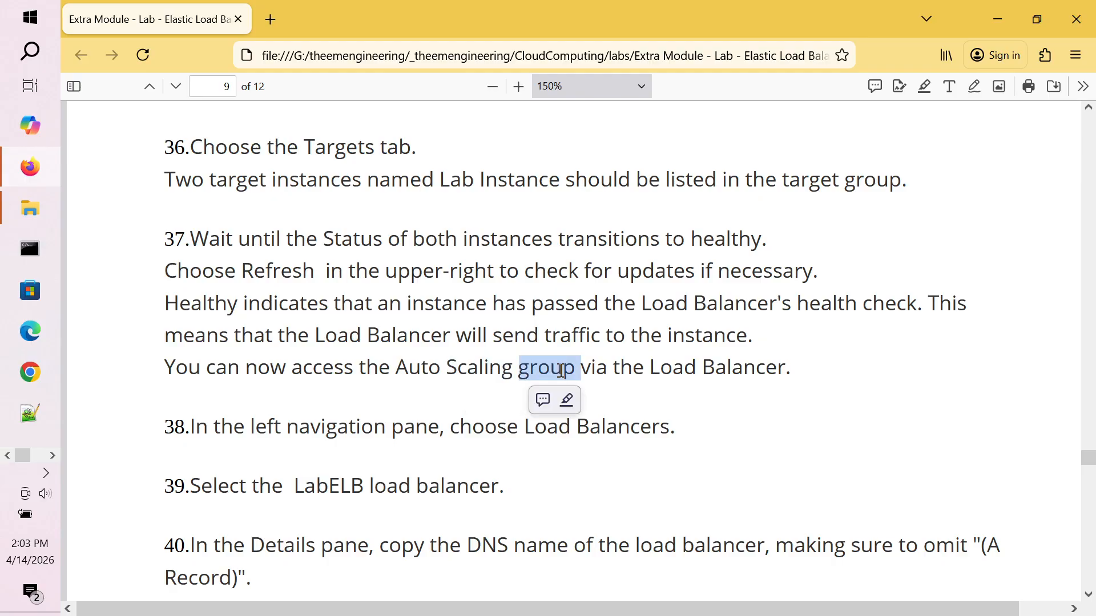
double_click(666, 367)
click(405, 430)
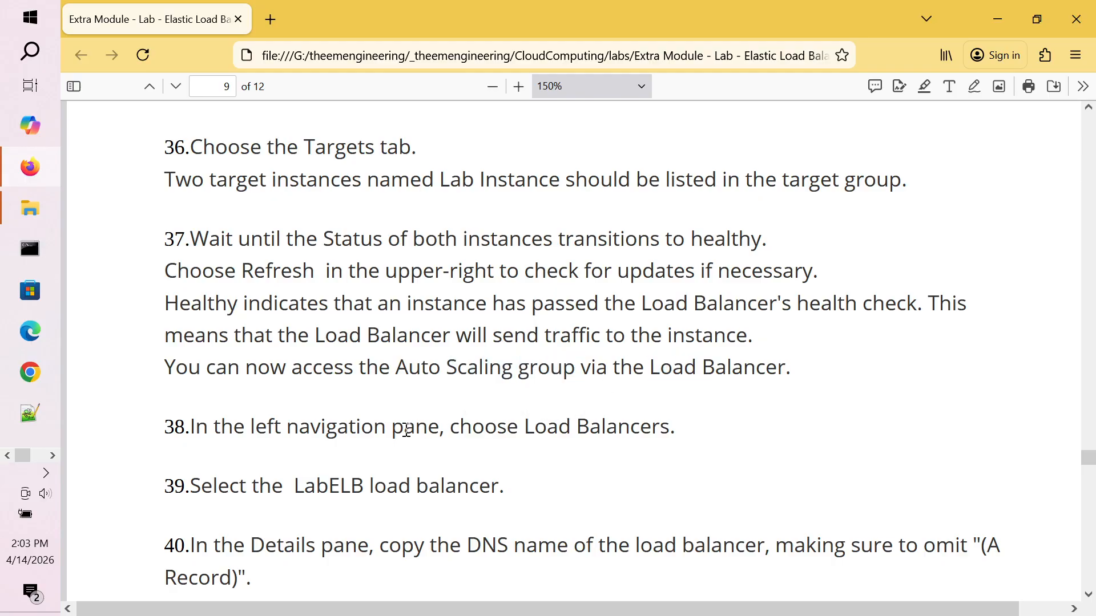
Step: Scroll to the example DNS name in step 40, then return to the Target groups page
scroll(406, 430, down, 4)
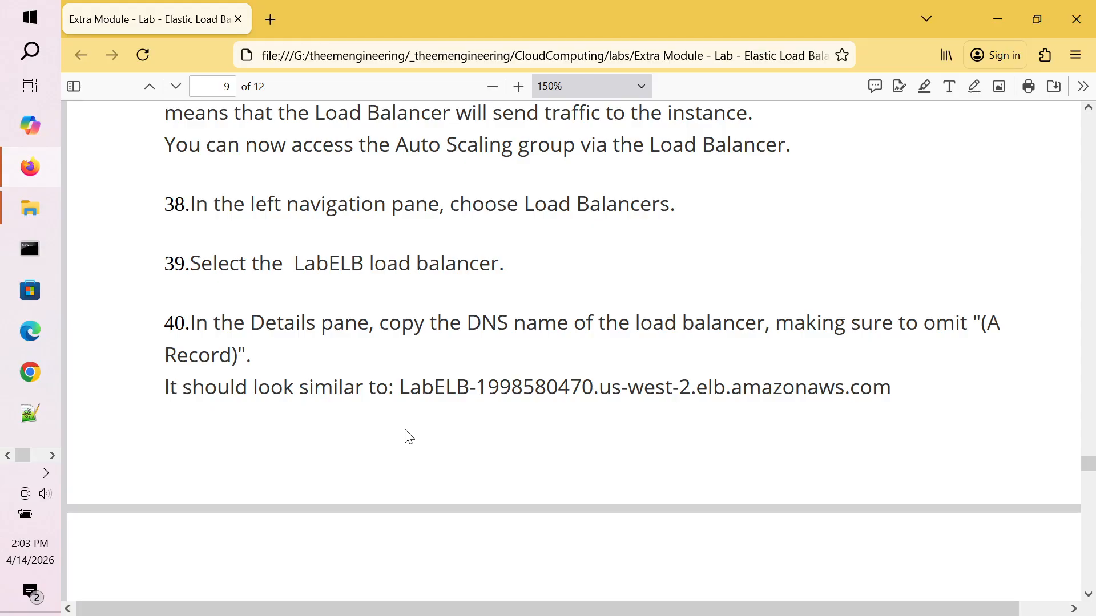
scroll(409, 437, down, 2)
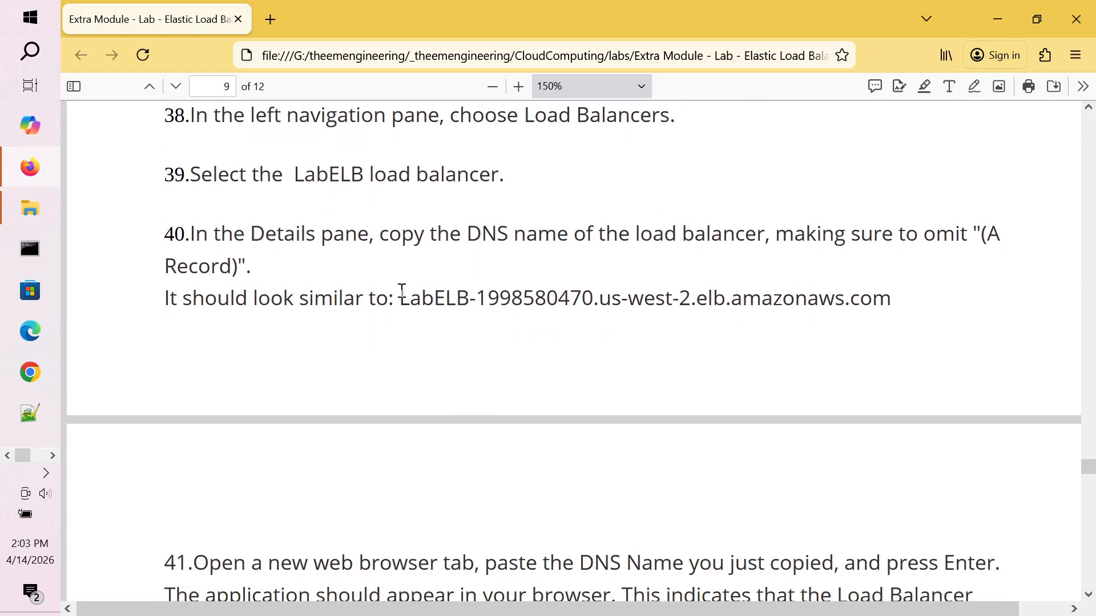
drag(400, 298, 894, 304)
click(704, 260)
key(alt+Tab)
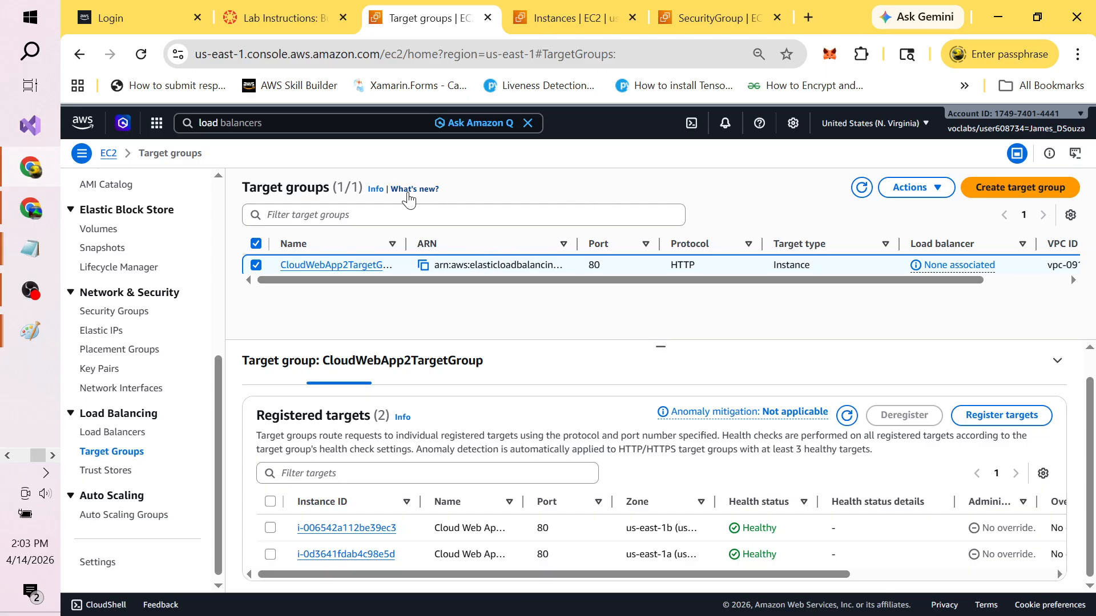
Step: Select CloudWebApp2LoadBalancer and copy its DNS name from the Details panel
click(126, 439)
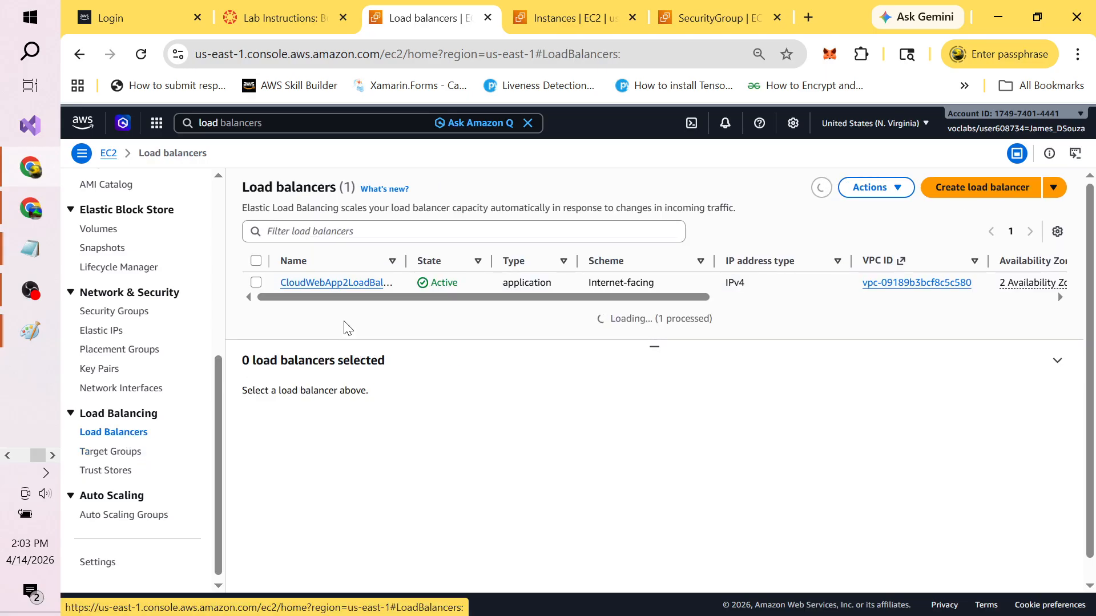
click(256, 282)
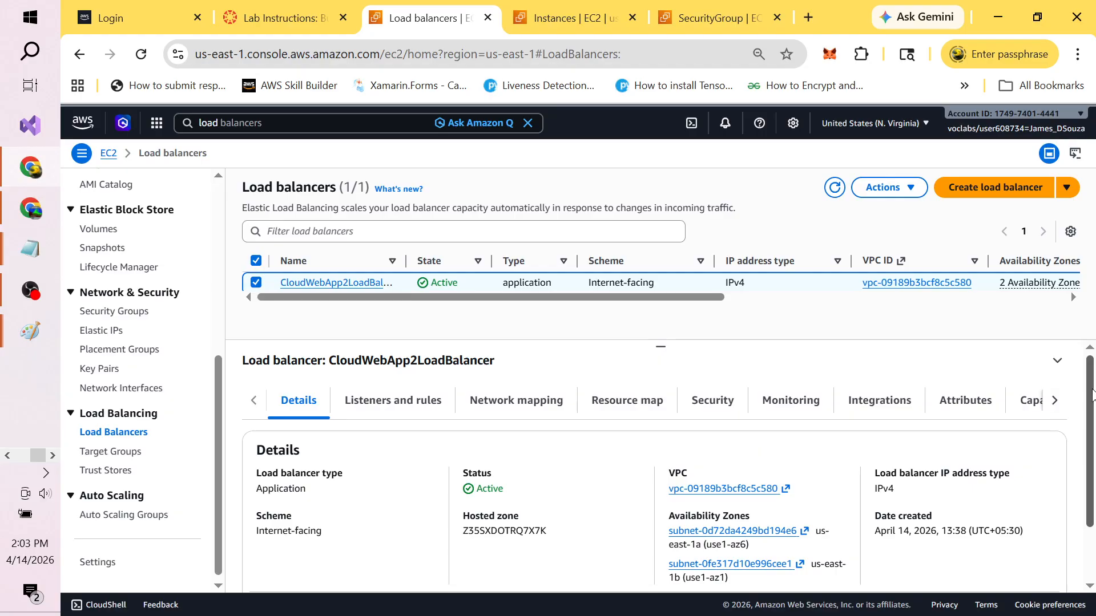
drag(1091, 394, 1094, 454)
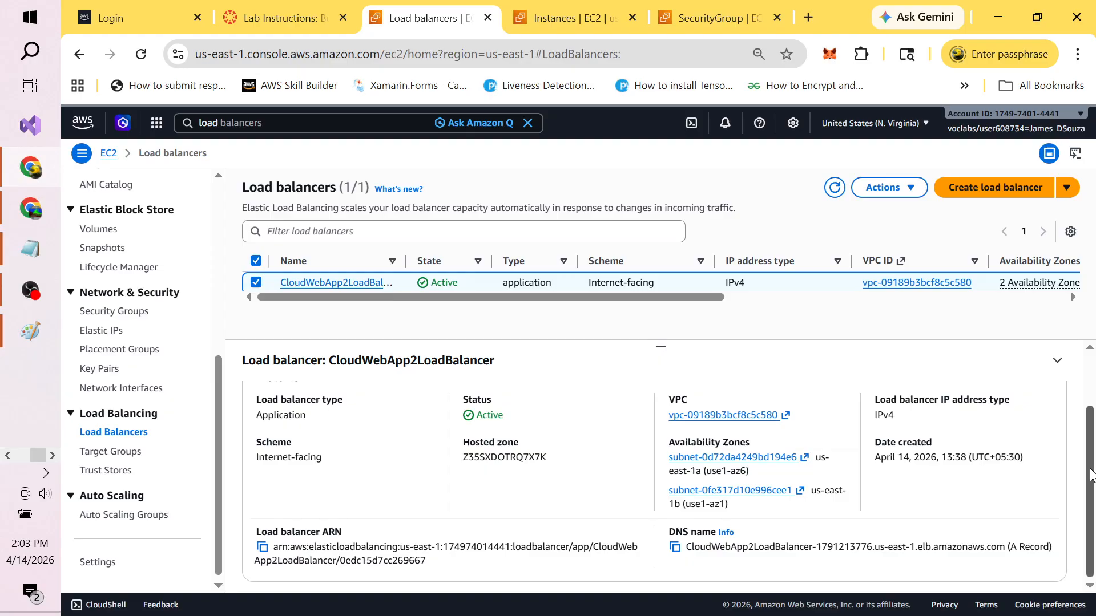
key(alt+Tab)
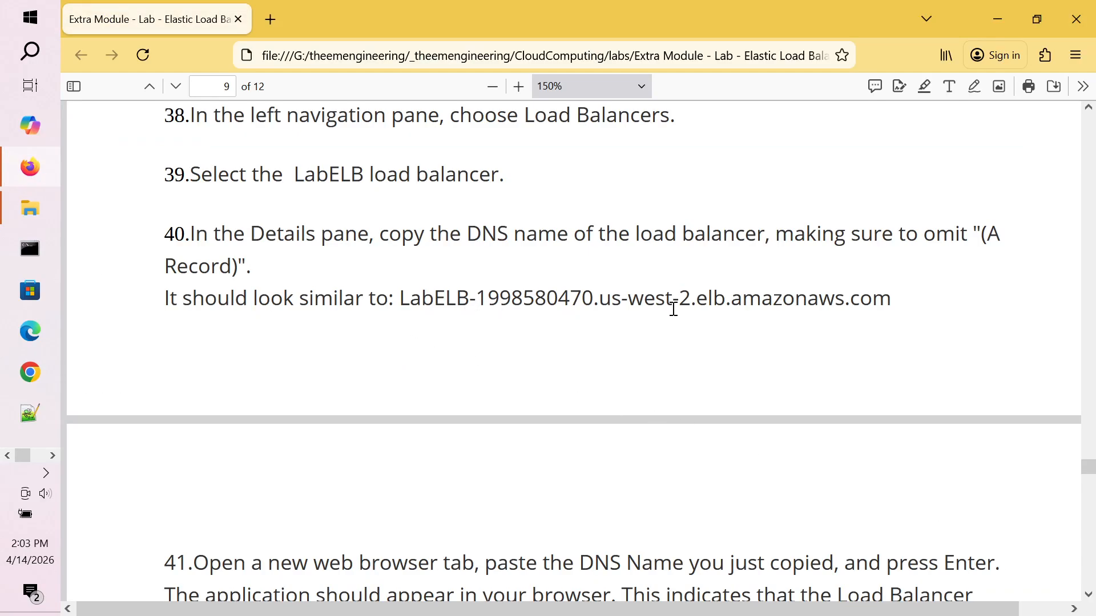
key(alt+Tab)
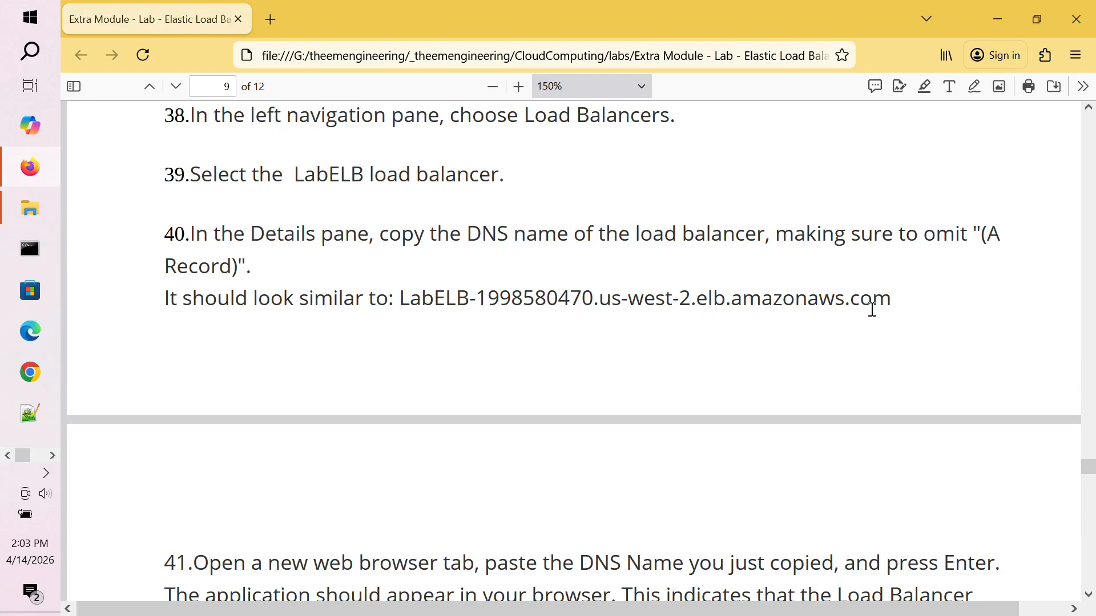
key(alt+Tab)
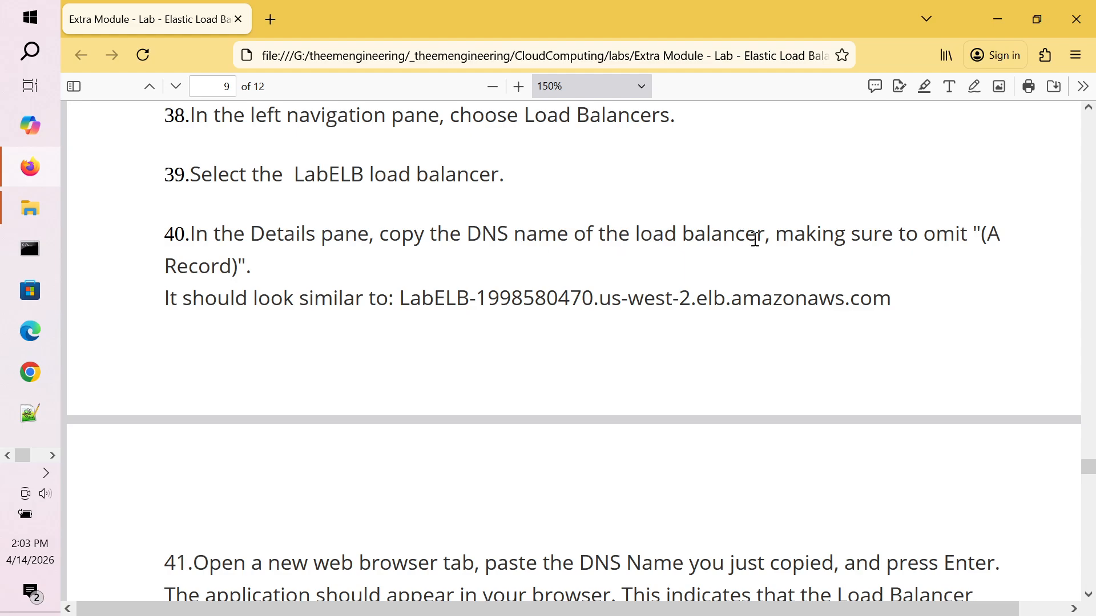
key(alt+Tab)
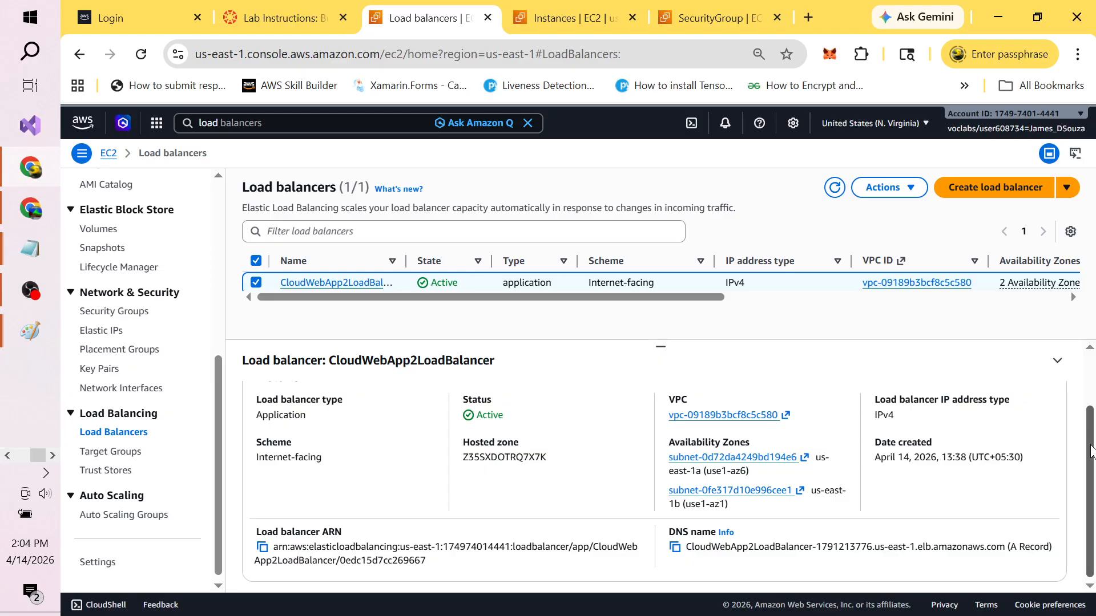
drag(1090, 412, 1090, 497)
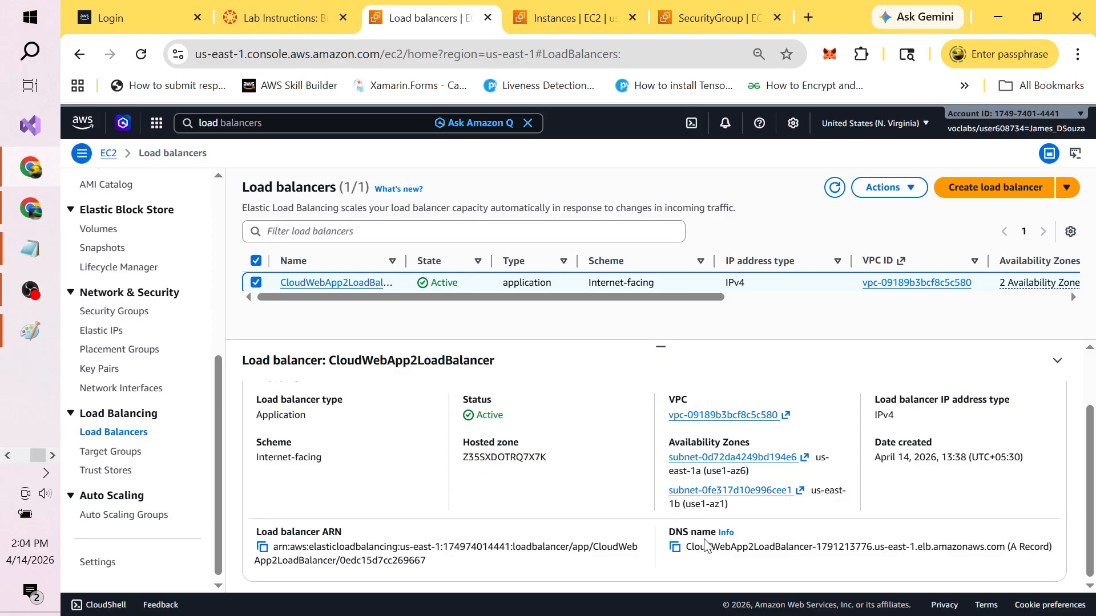
click(674, 548)
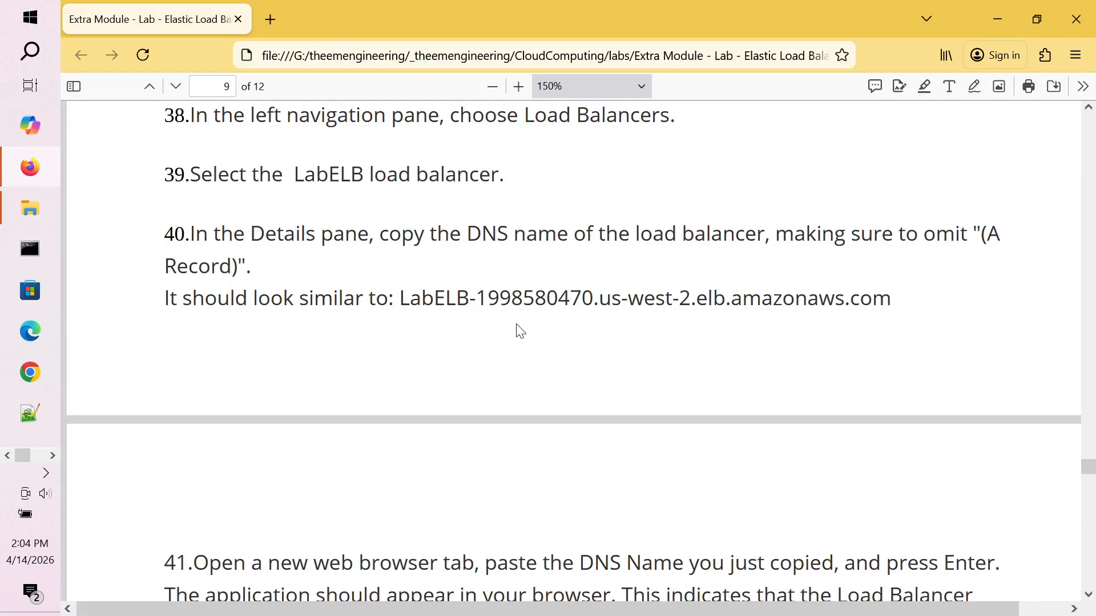
Step: Launch Notepad and paste the load balancer DNS name into it
click(30, 51)
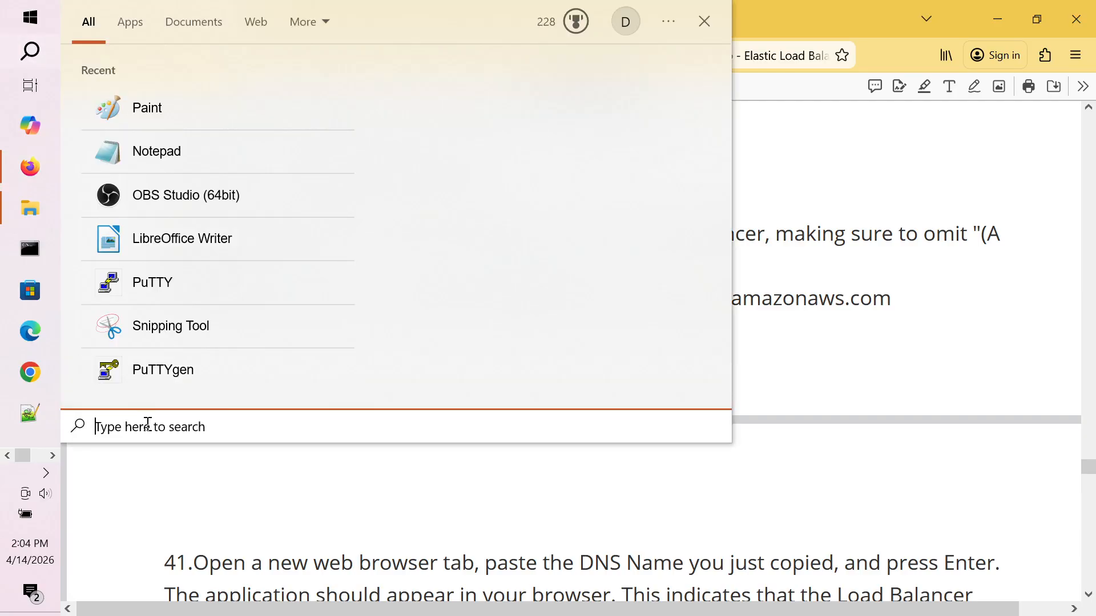
text(not)
text(epad)
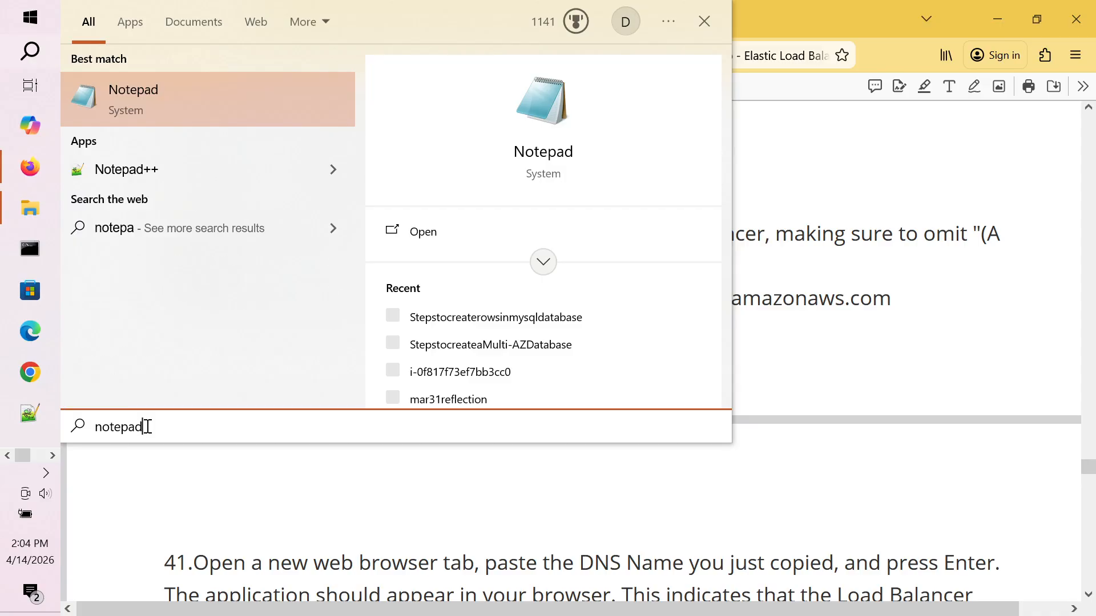
key(Return)
key(ctrl+v)
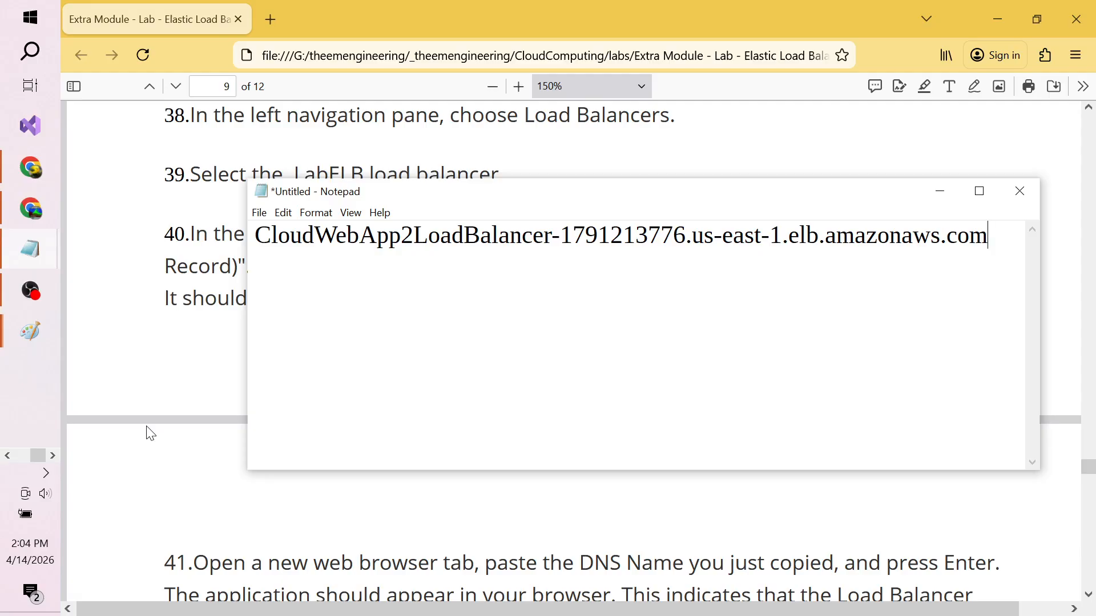
Step: Add the line myshop.com in Notepad and select the DNS name line
click(146, 427)
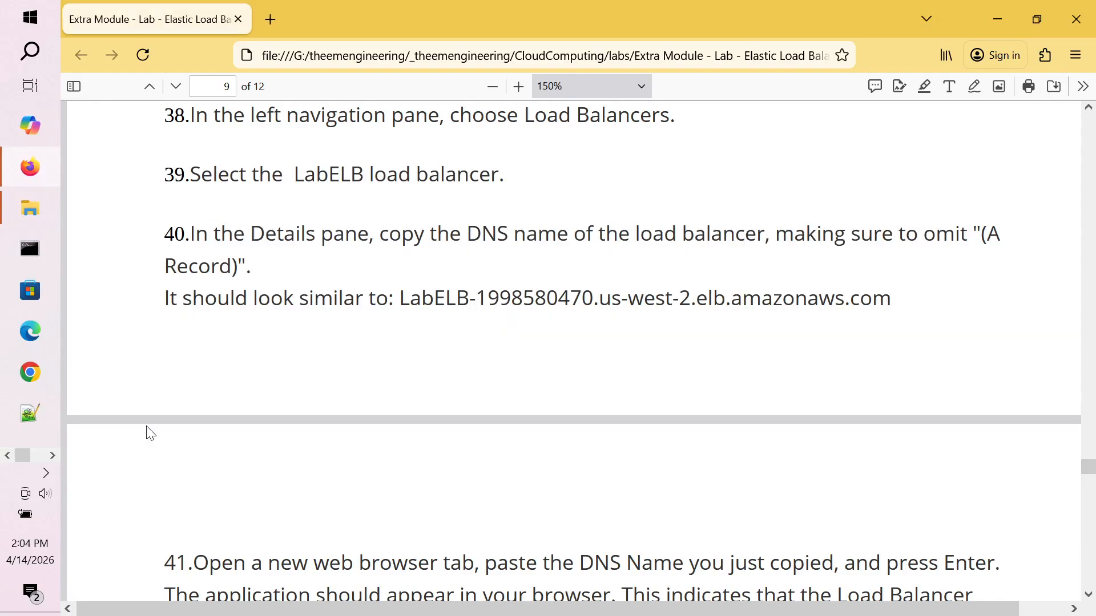
key(alt+Tab)
key(Tab)
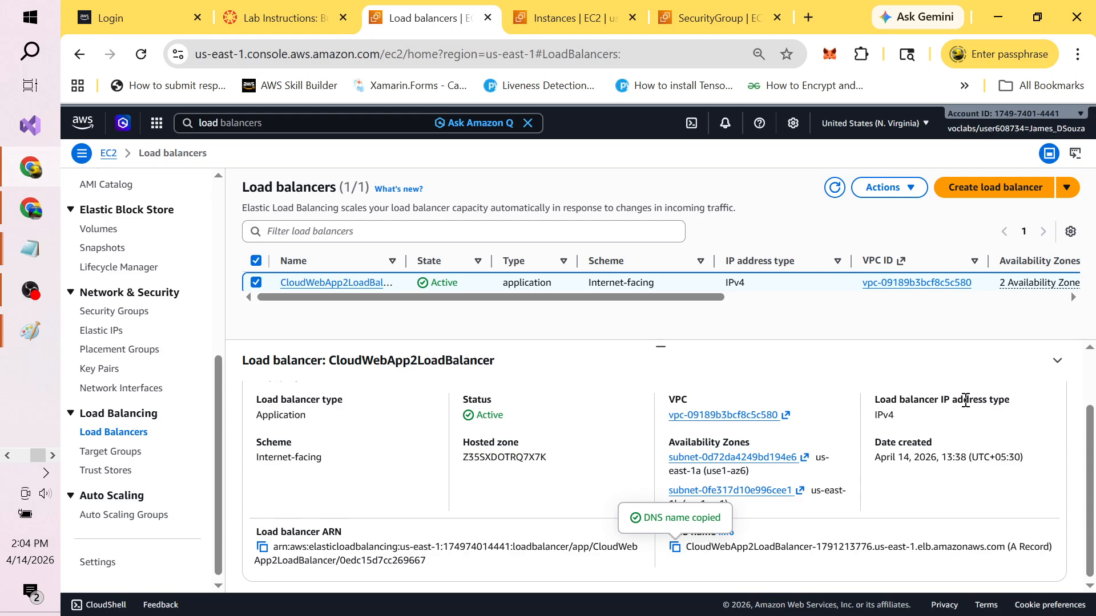
key(alt+Tab)
key(alt+Tab)
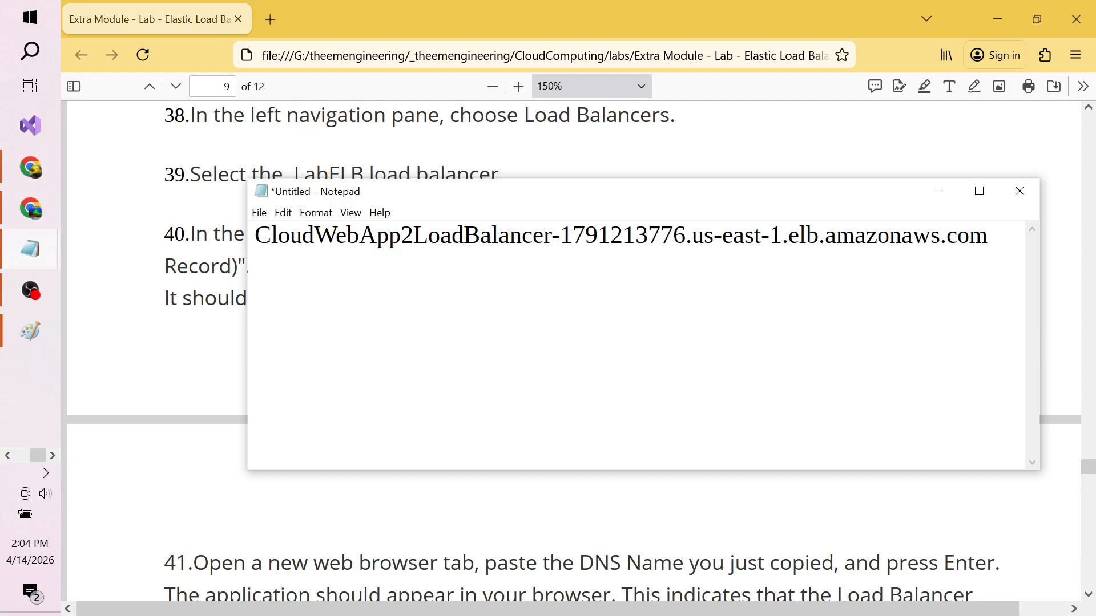
text(myshop.com)
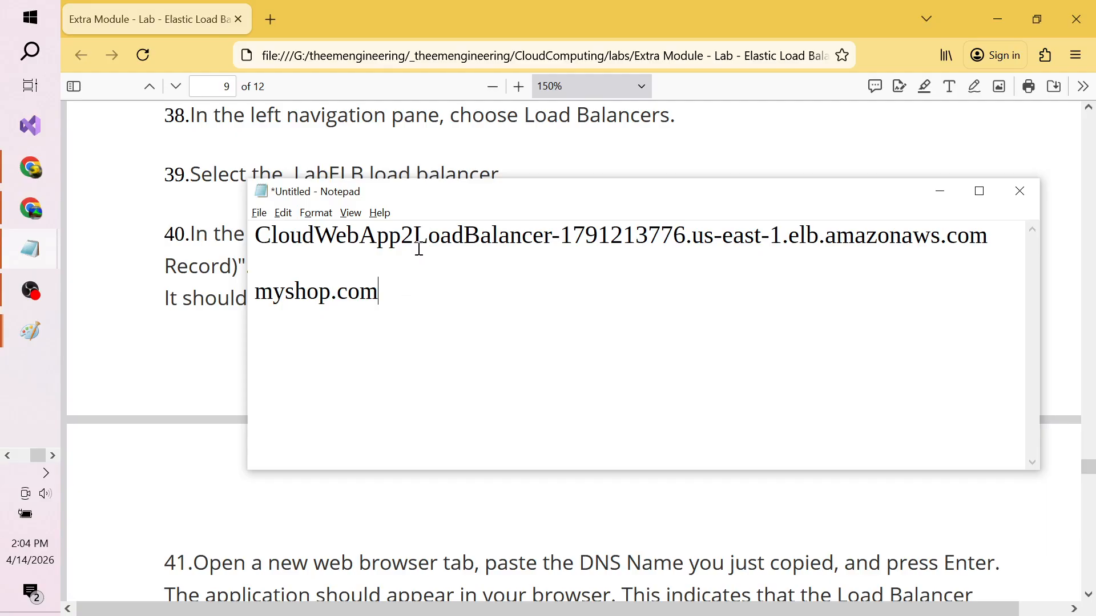
key(BackSpace)
key(BackSpace)
key(BackSpace)
key(BackSpace)
key(BackSpace)
key(BackSpace)
key(BackSpace)
key(BackSpace)
key(BackSpace)
key(BackSpace)
key(BackSpace)
key(BackSpace)
key(BackSpace)
key(BackSpace)
key(BackSpace)
key(BackSpace)
key(ctrl+z)
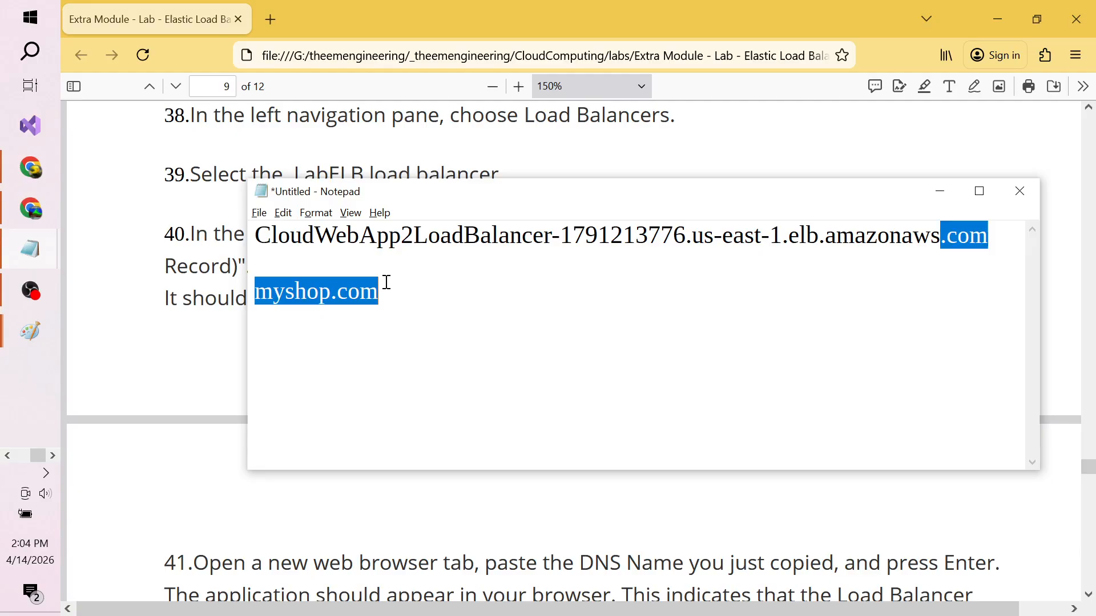
key(Up)
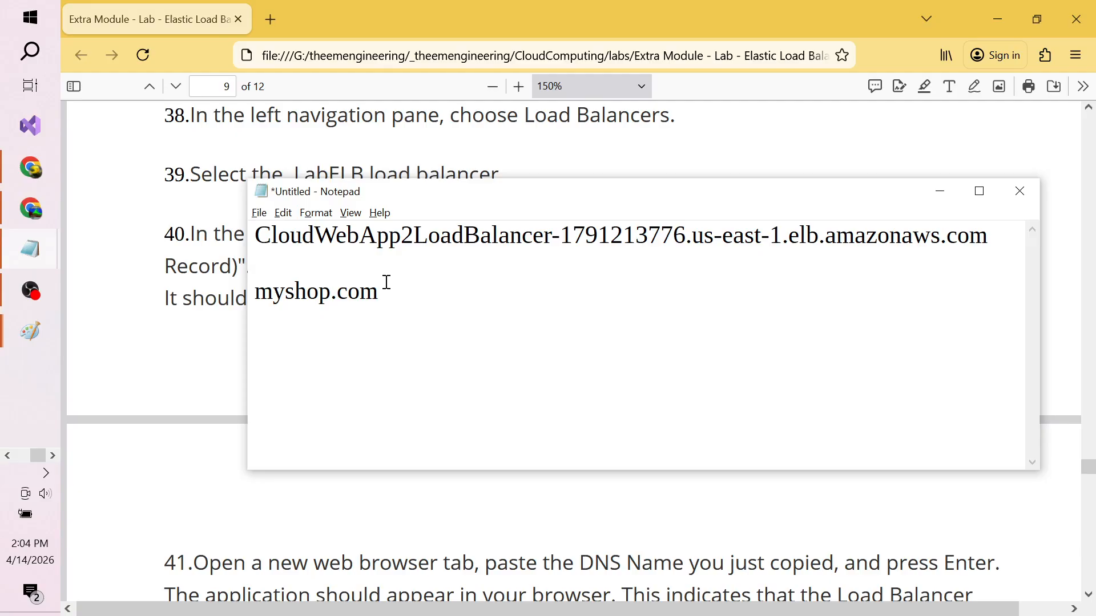
key(shift+End)
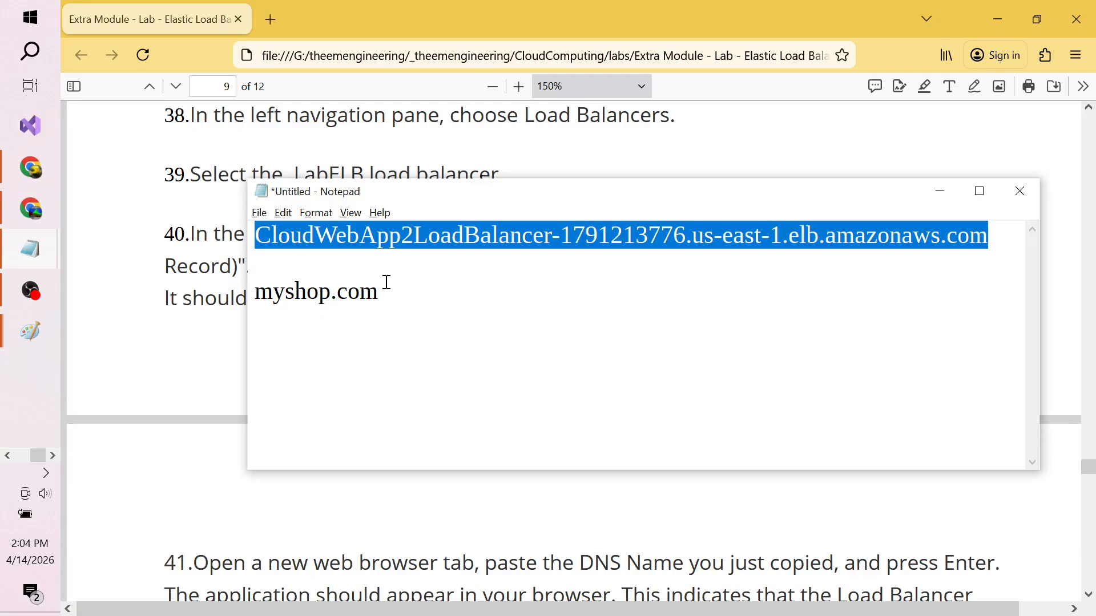
key(alt+Tab)
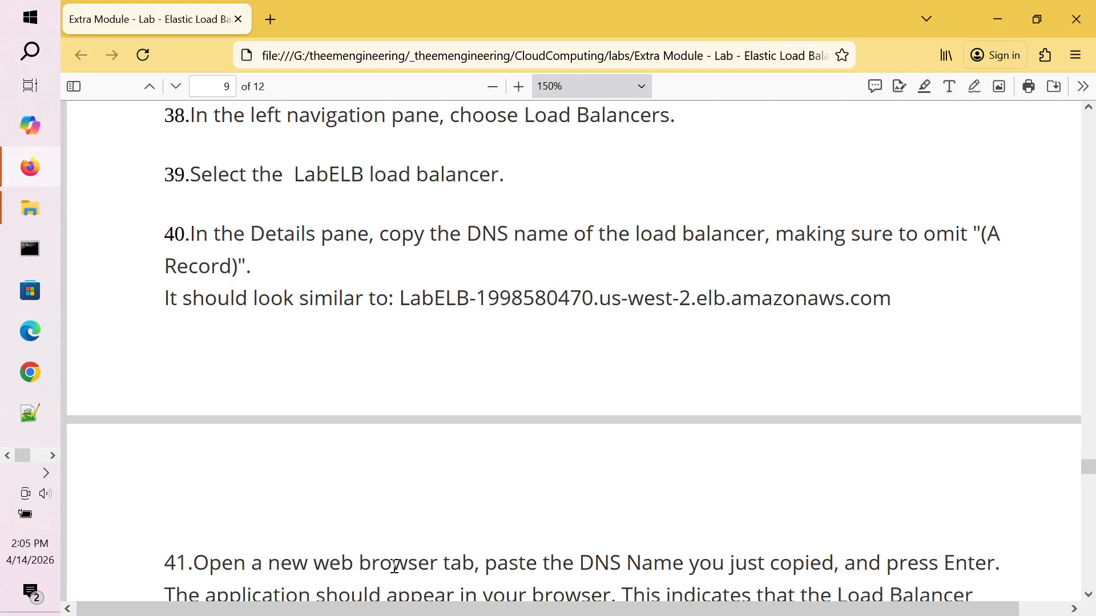
Step: Scroll to step 41 on pasting the DNS name into a new tab, then return to the console
scroll(395, 567, down, 5)
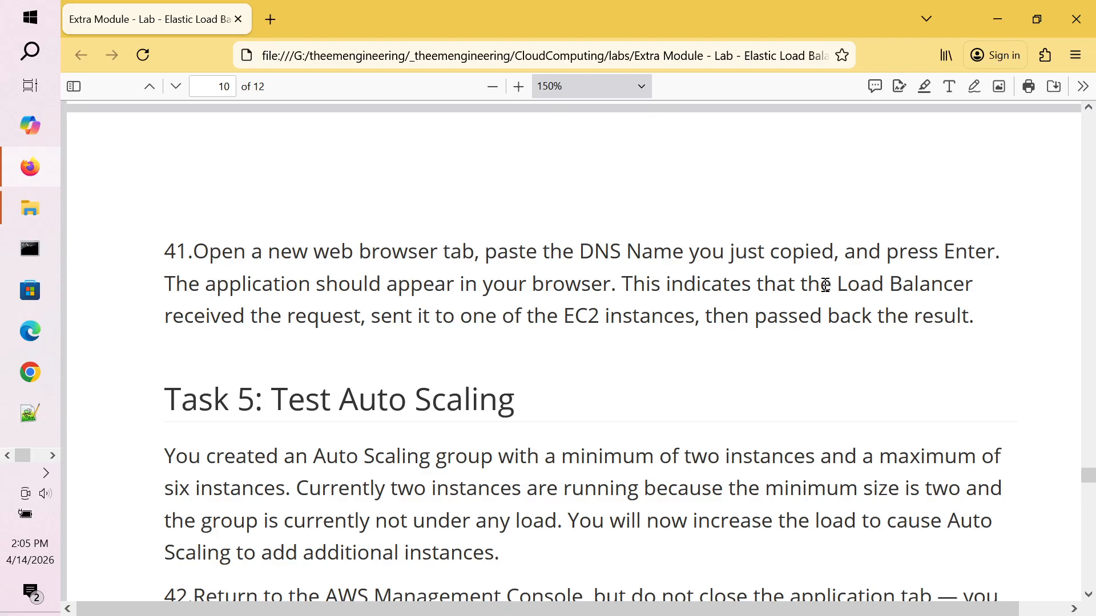
key(alt+Tab)
key(alt+Tab)
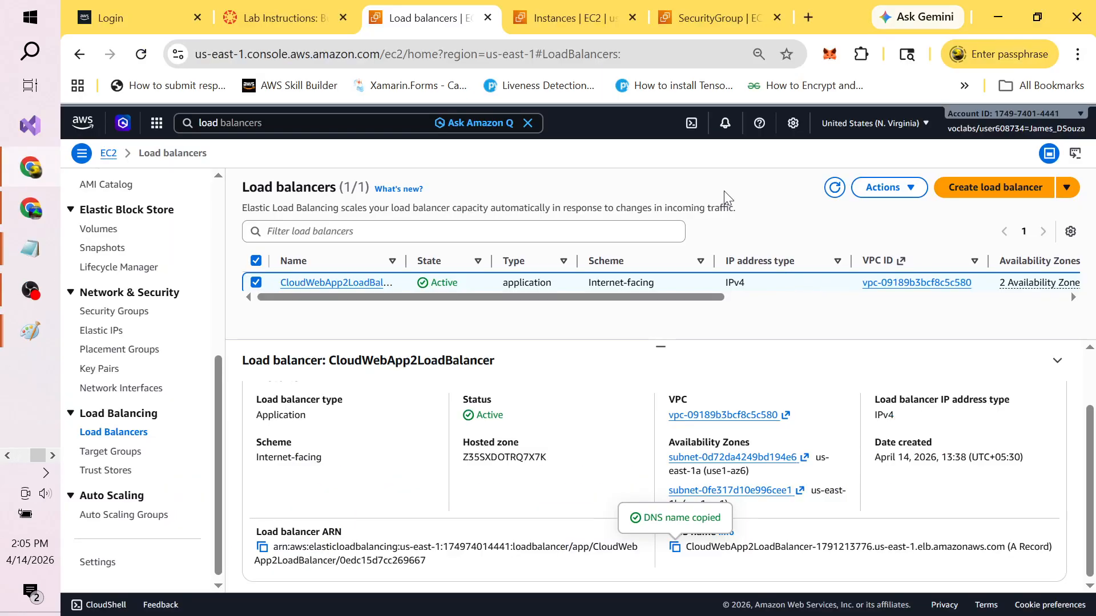
Step: Load the pasted load balancer DNS name in a new tab and open the XYZ University List of students
click(744, 9)
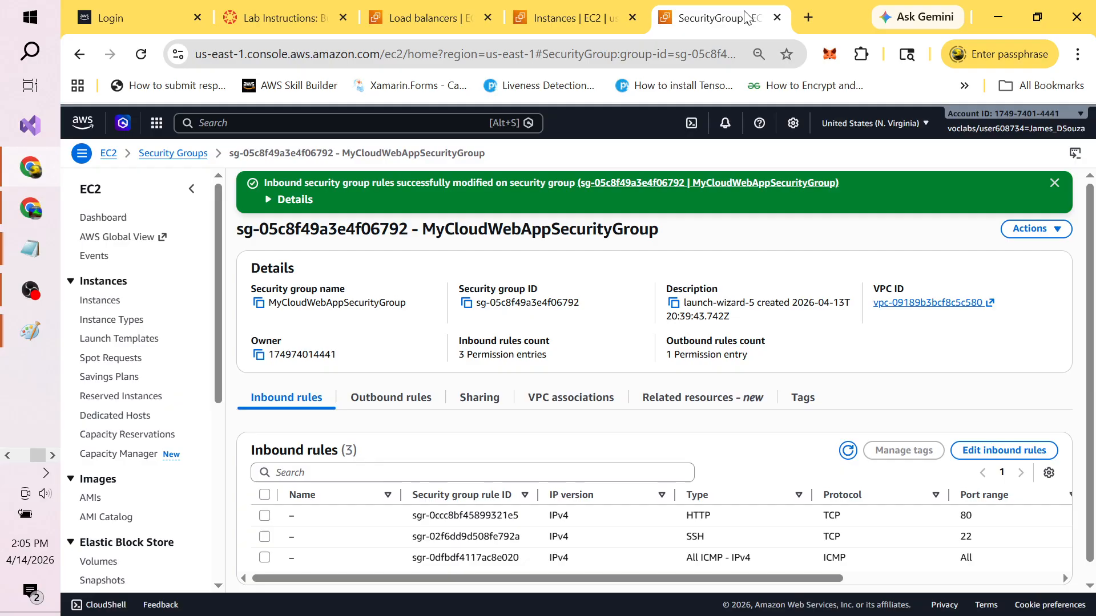
click(807, 15)
click(502, 56)
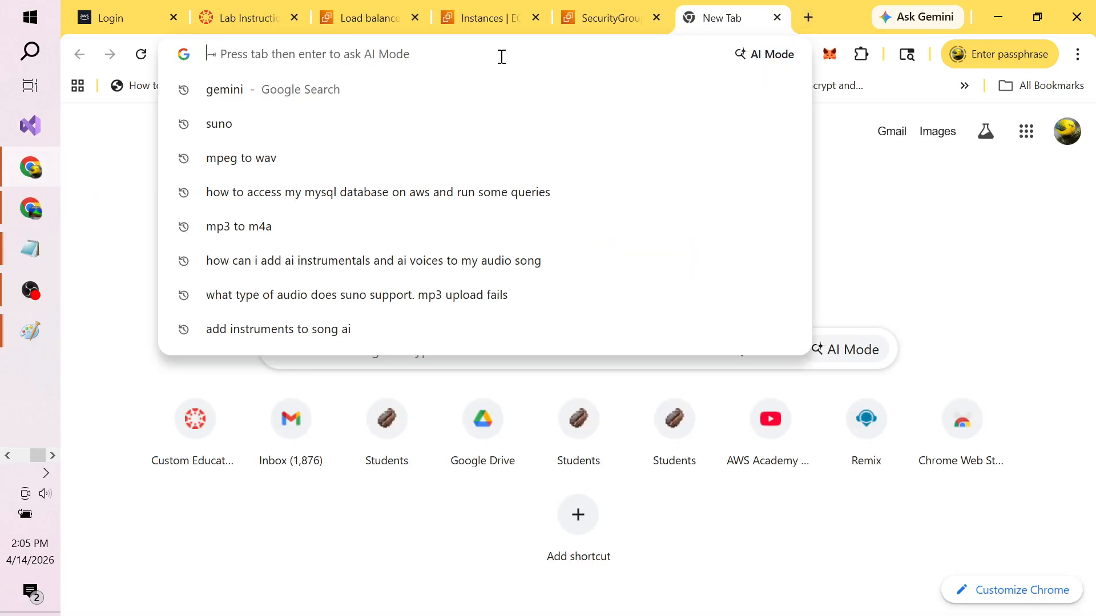
text(v)
key(BackSpace)
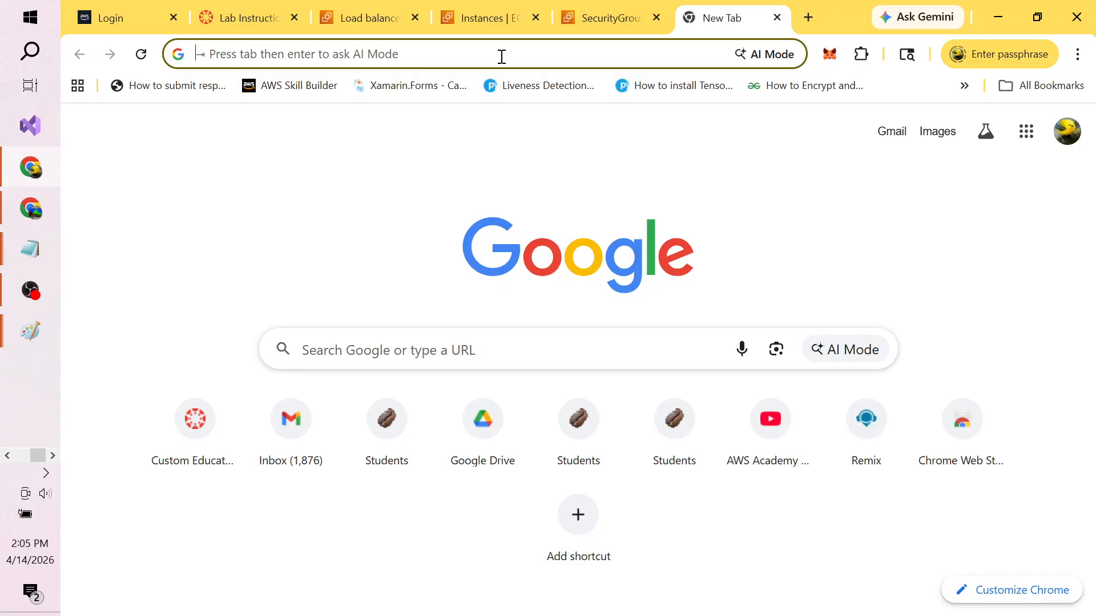
key(ctrl+v)
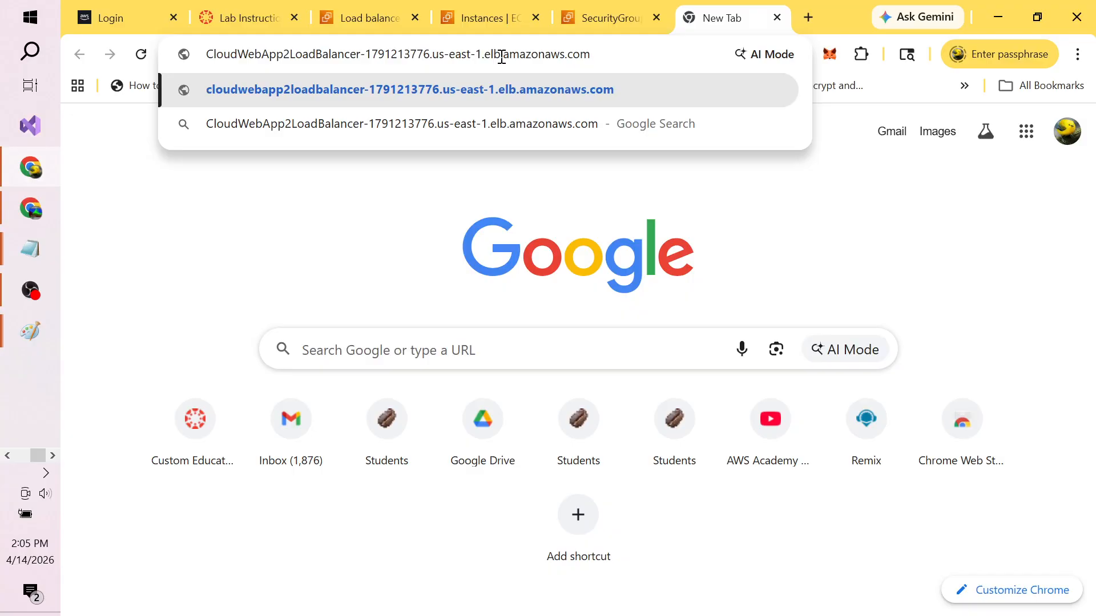
key(Return)
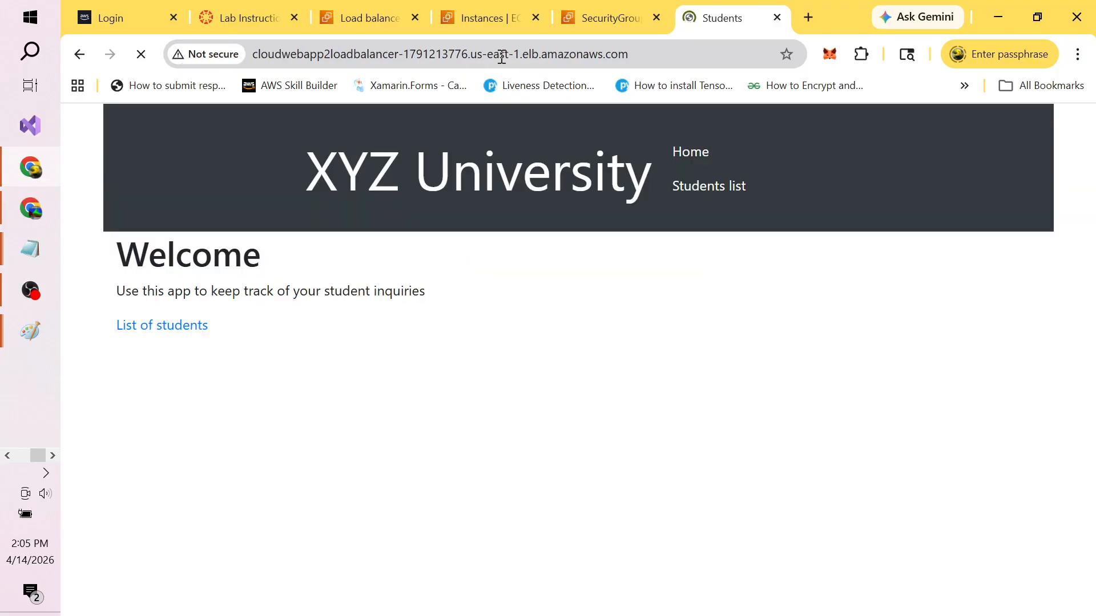
click(178, 332)
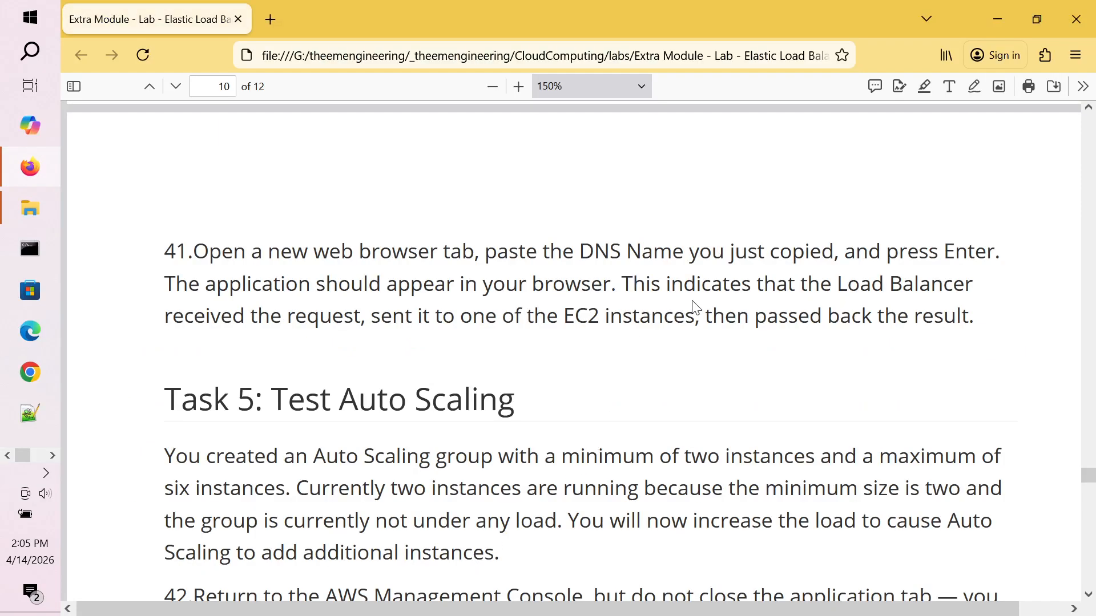
scroll(695, 309, down, 4)
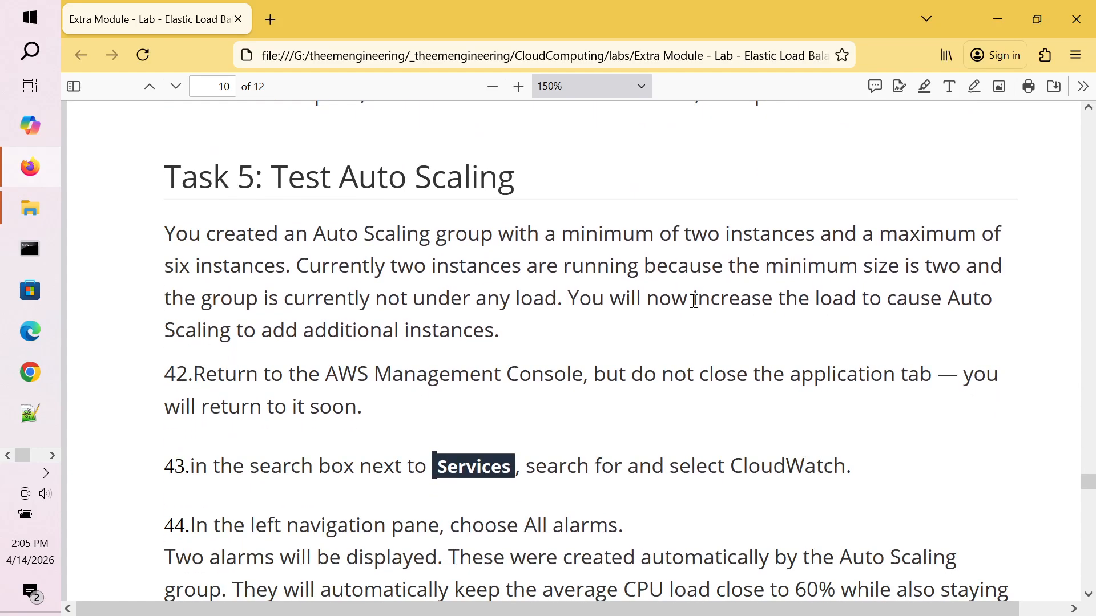
scroll(694, 302, down, 1)
scroll(695, 307, down, 2)
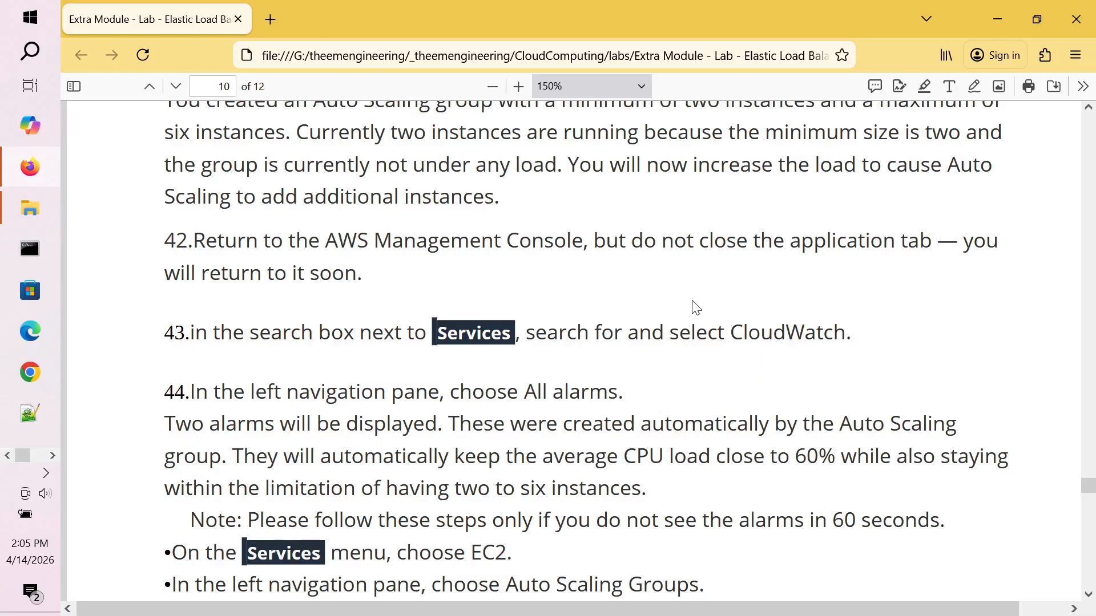
scroll(694, 309, down, 7)
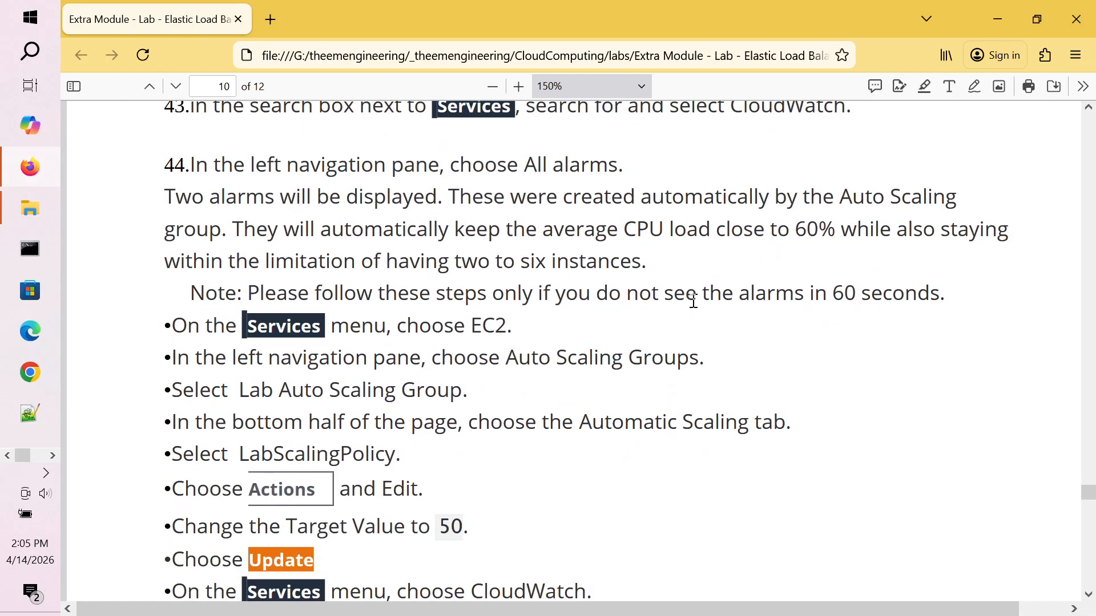
scroll(695, 308, up, 4)
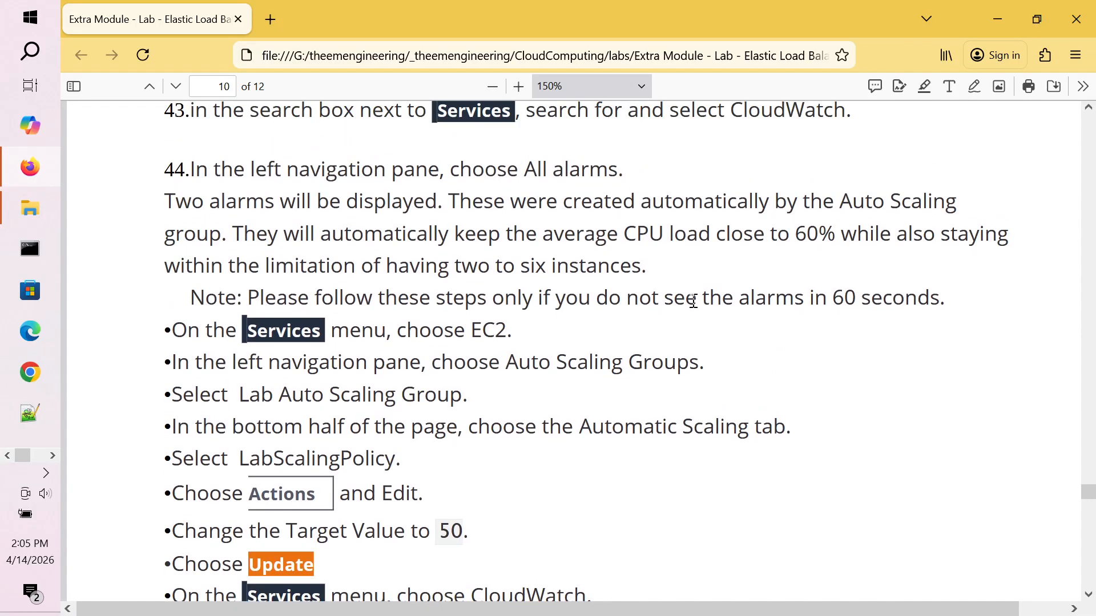
scroll(694, 308, down, 6)
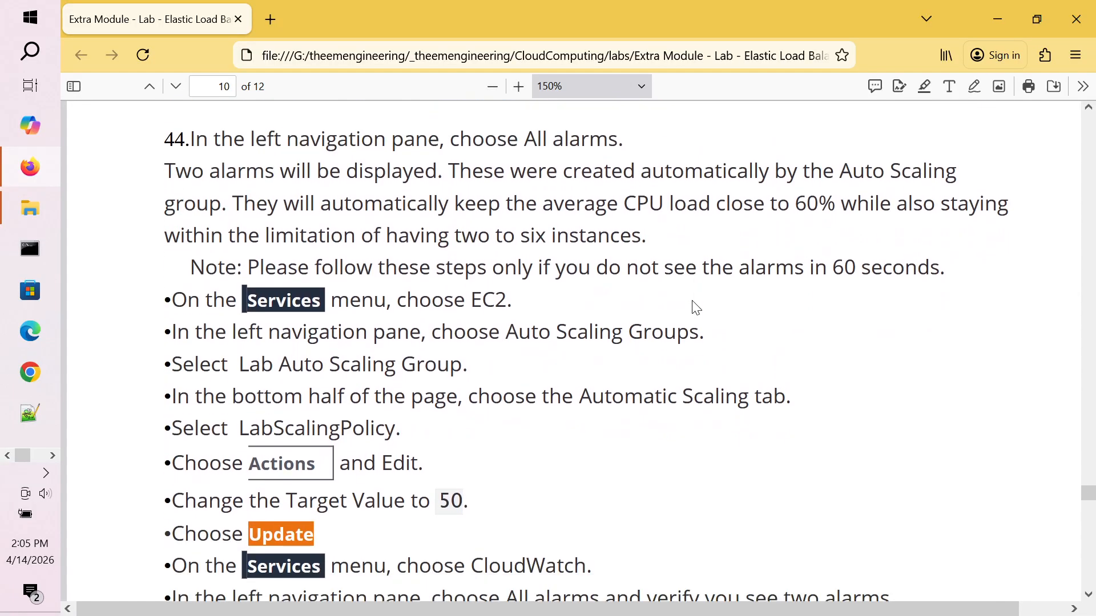
scroll(693, 301, down, 3)
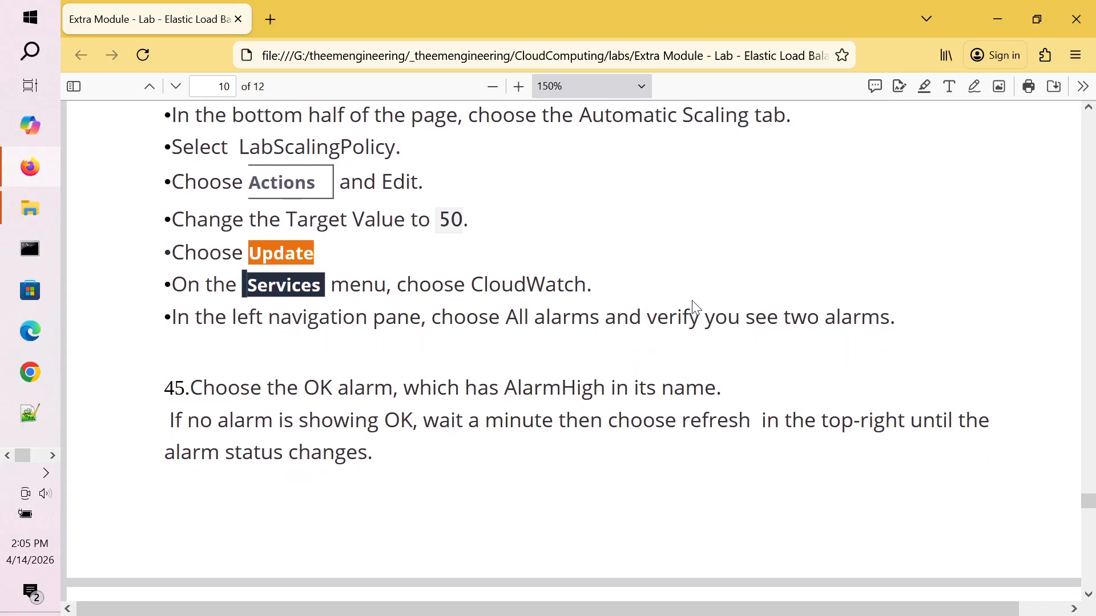
double_click(458, 223)
click(486, 228)
double_click(458, 222)
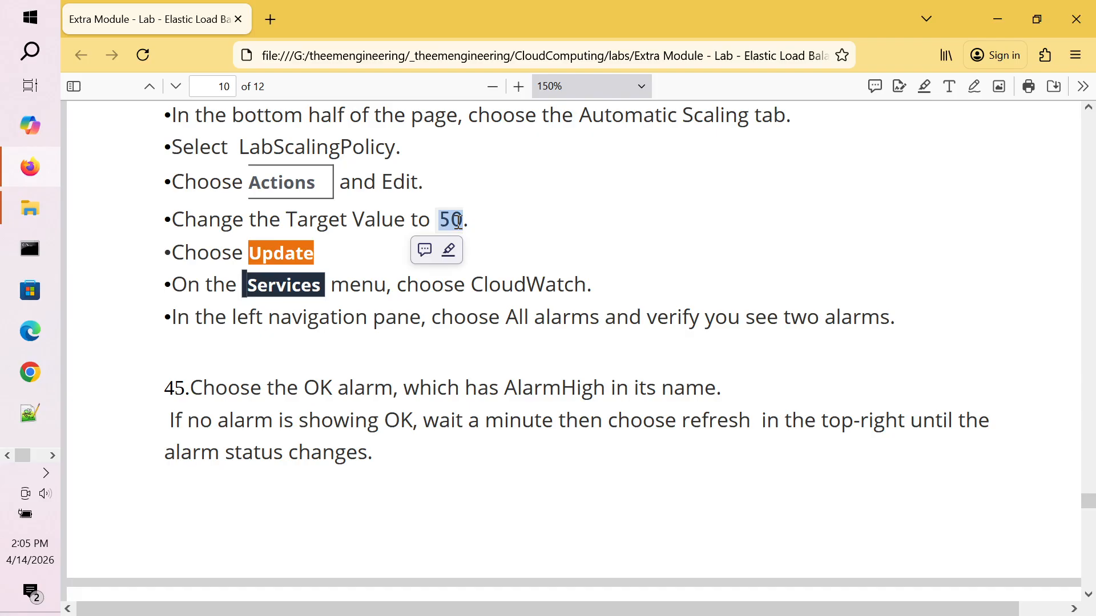
double_click(449, 223)
click(482, 227)
double_click(449, 223)
click(474, 227)
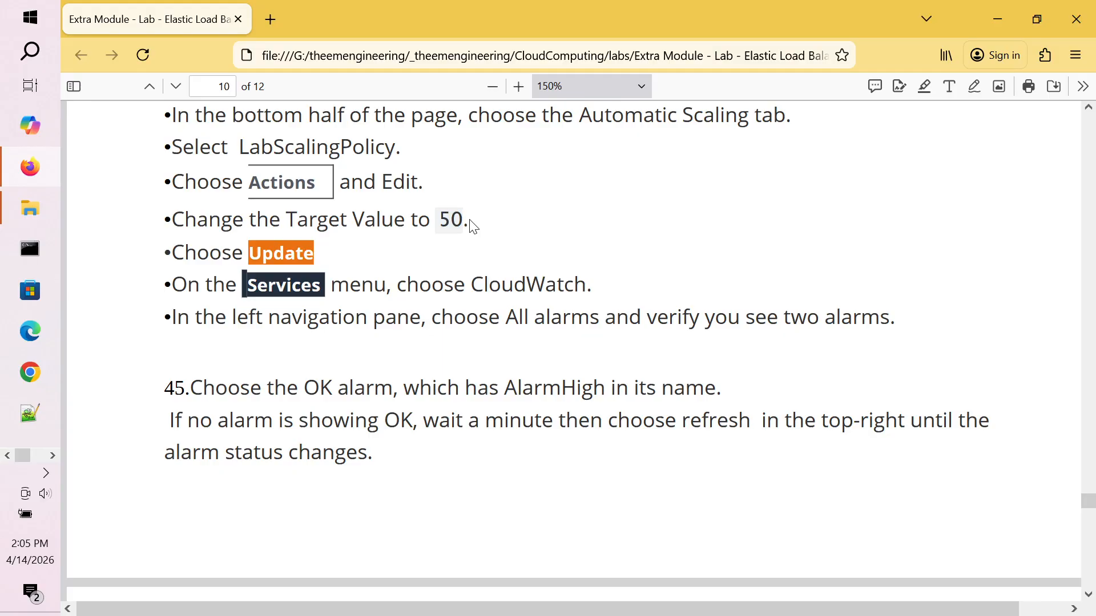
scroll(474, 227, up, 6)
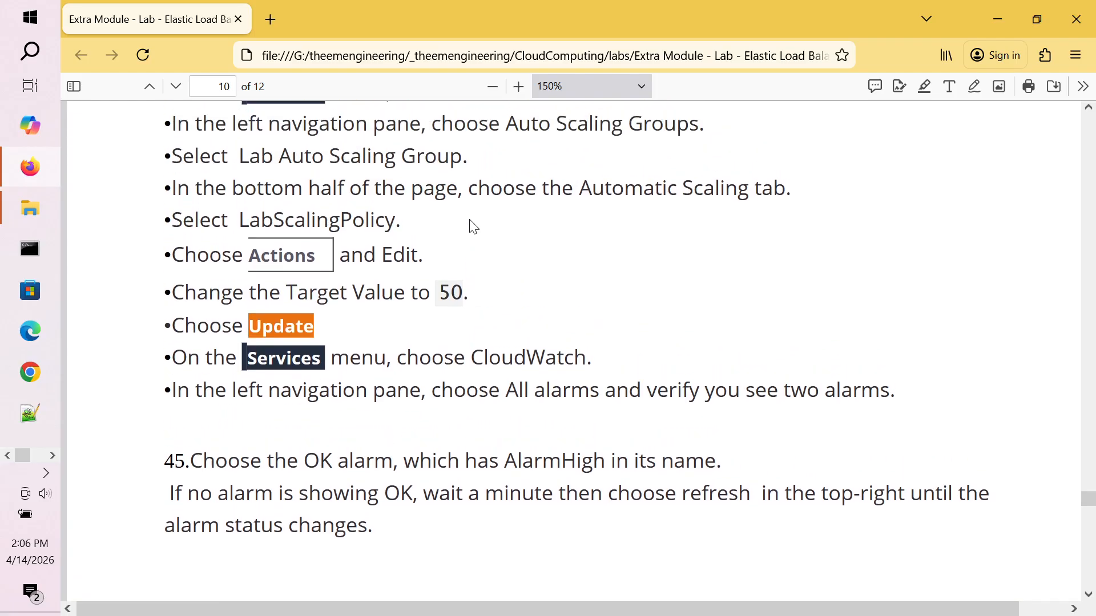
scroll(473, 227, down, 1)
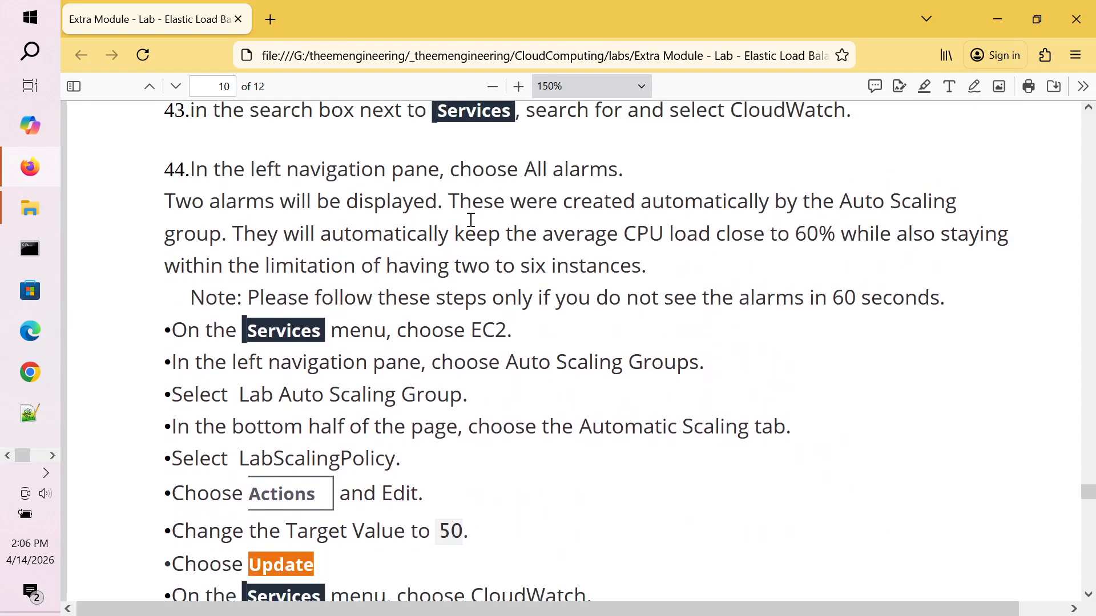
scroll(474, 227, up, 3)
scroll(474, 227, up, 4)
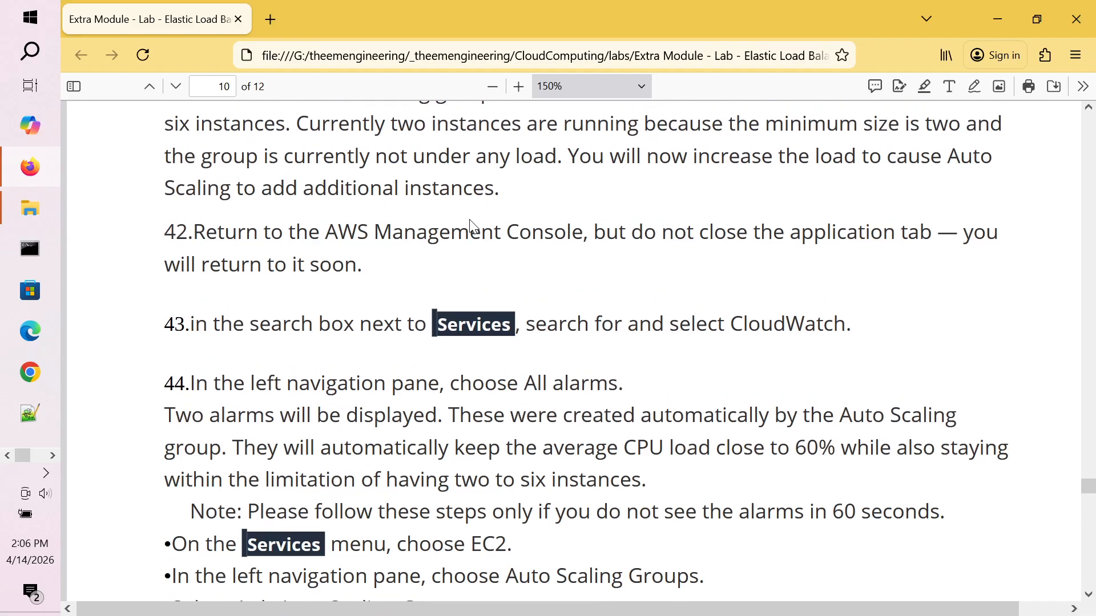
scroll(471, 219, down, 1)
scroll(471, 219, down, 1)
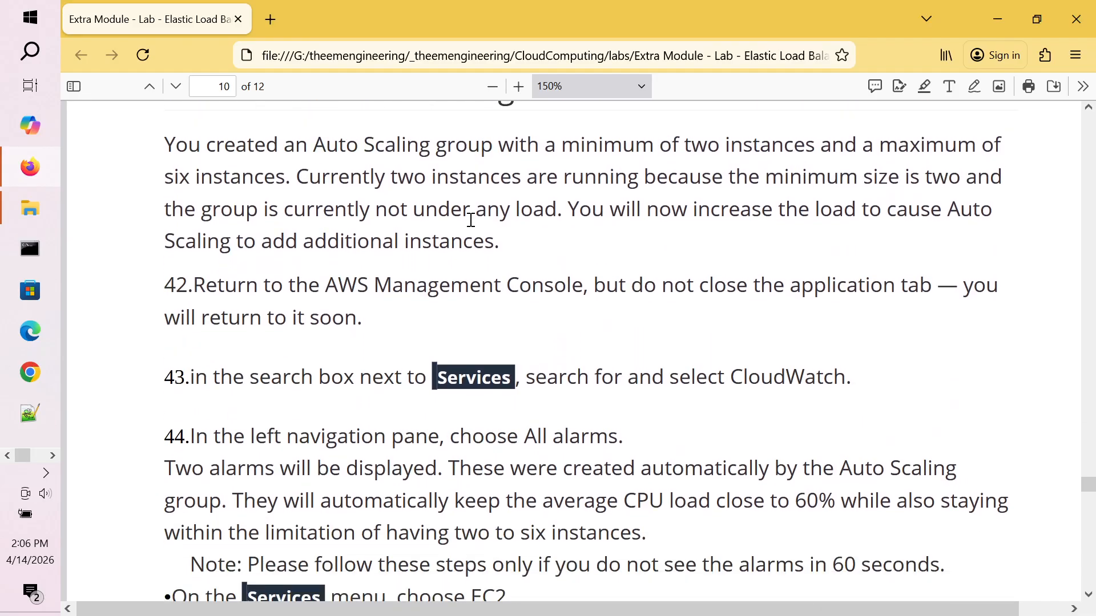
scroll(471, 220, down, 5)
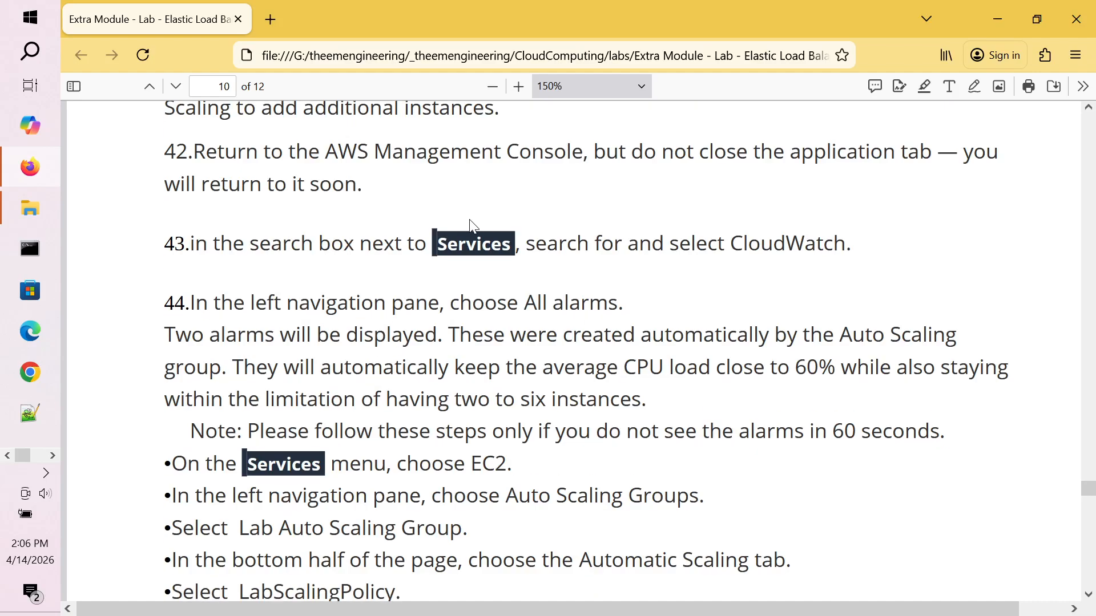
scroll(473, 227, down, 1)
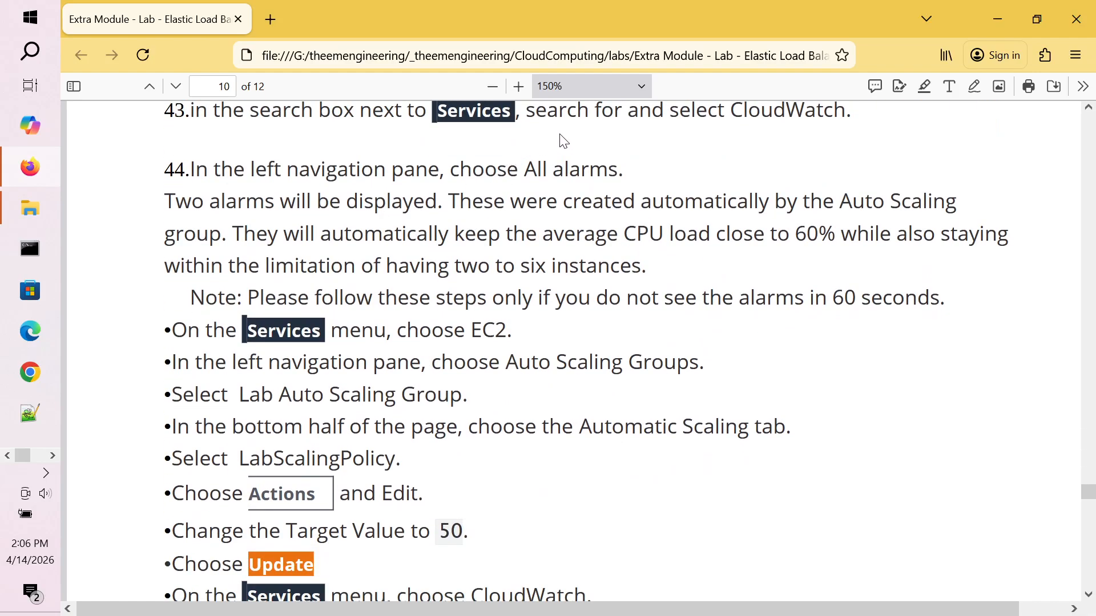
Step: Search the console for 'cloudwatch', open the CloudWatch service, and return to lab guide steps 43–44
double_click(804, 118)
key(alt+Tab)
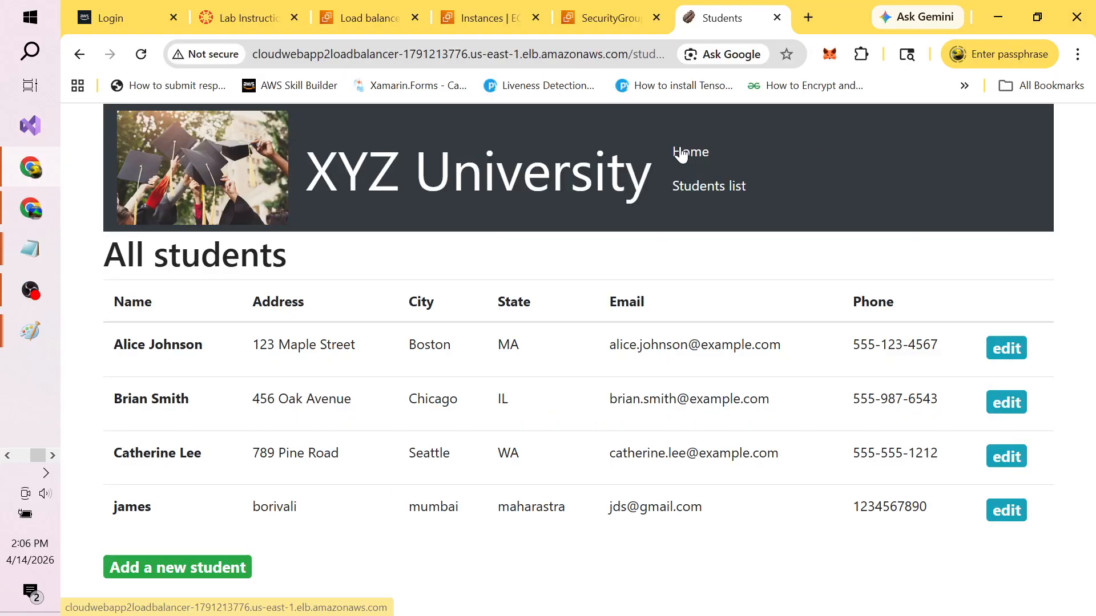
click(622, 17)
click(362, 130)
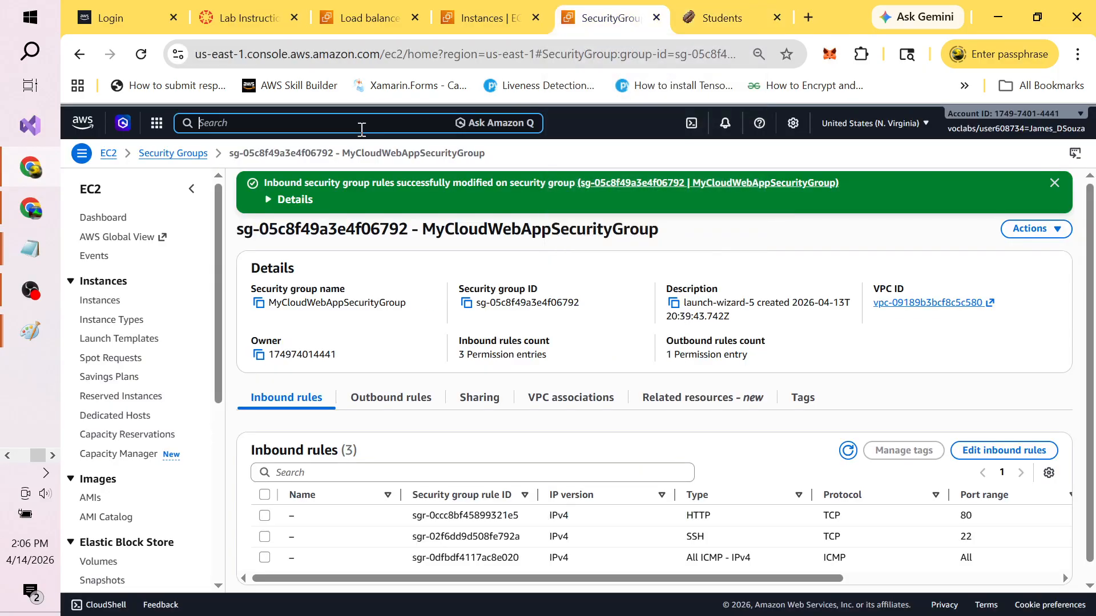
text(cloudw)
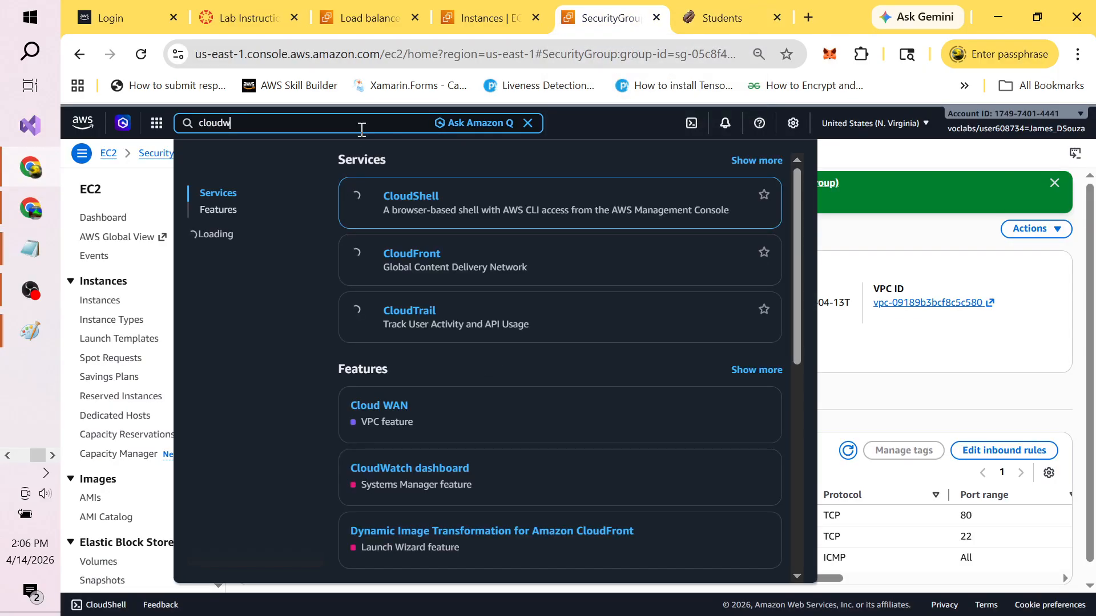
text(atch)
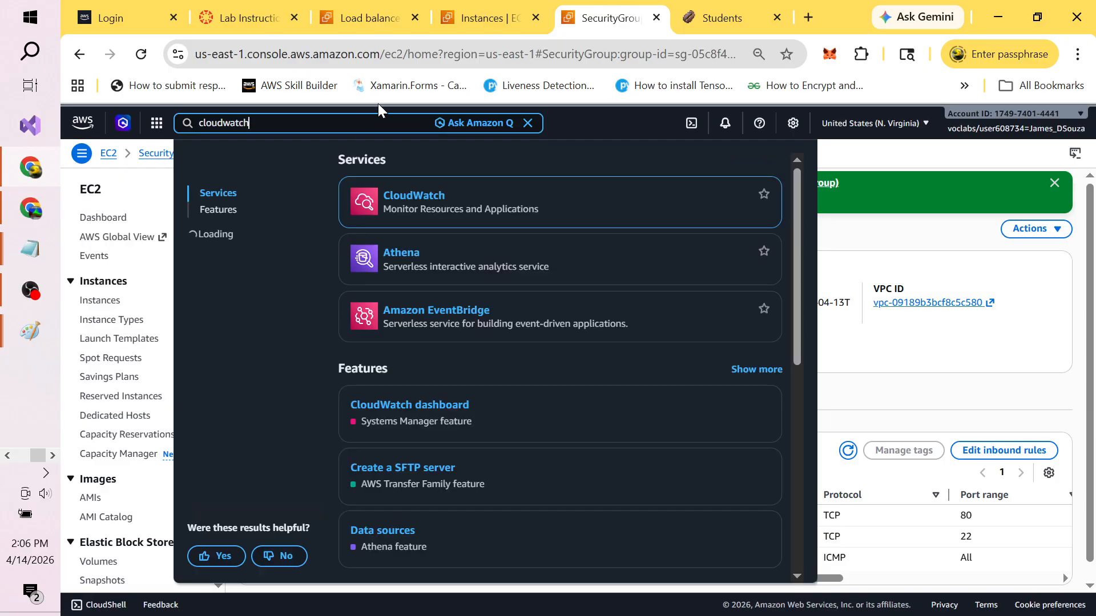
click(420, 195)
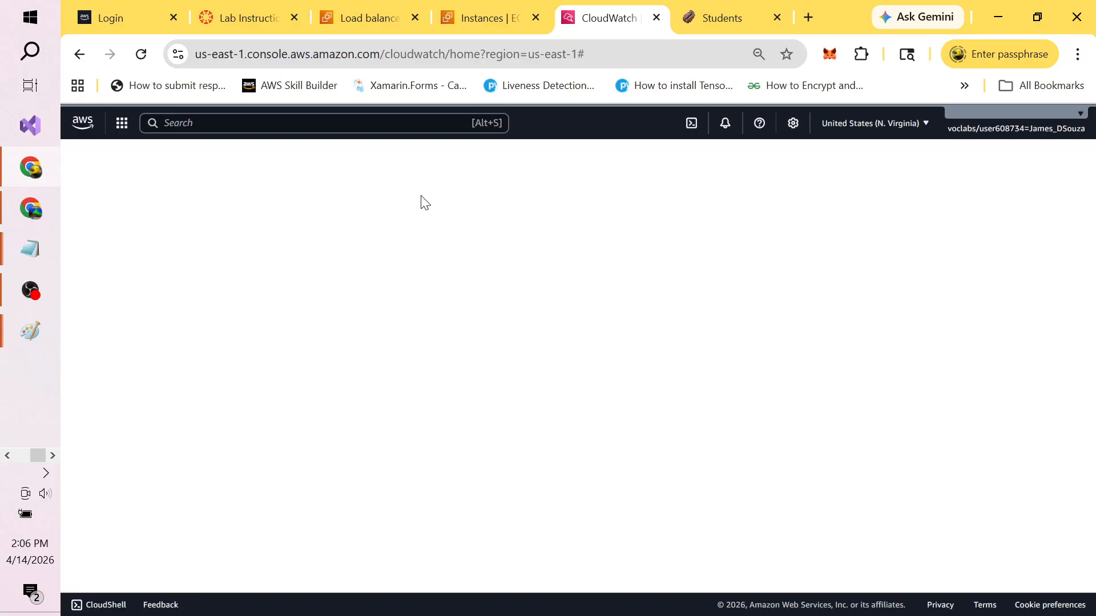
key(alt+Tab)
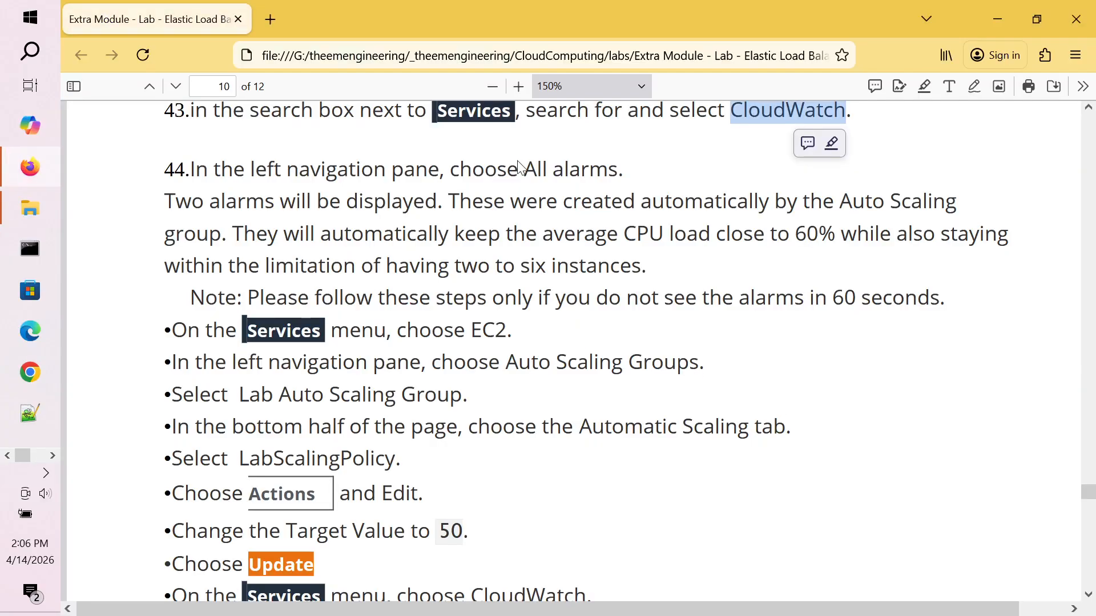
Step: Read step 44 about choosing All alarms in the navigation pane, then go back to CloudWatch
double_click(345, 366)
double_click(392, 363)
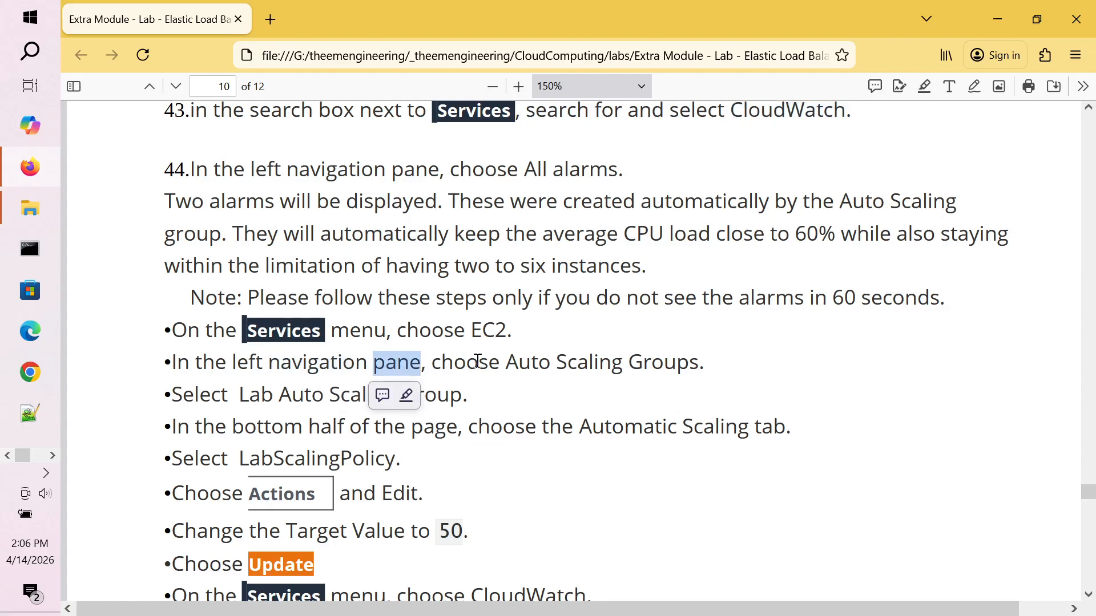
click(507, 277)
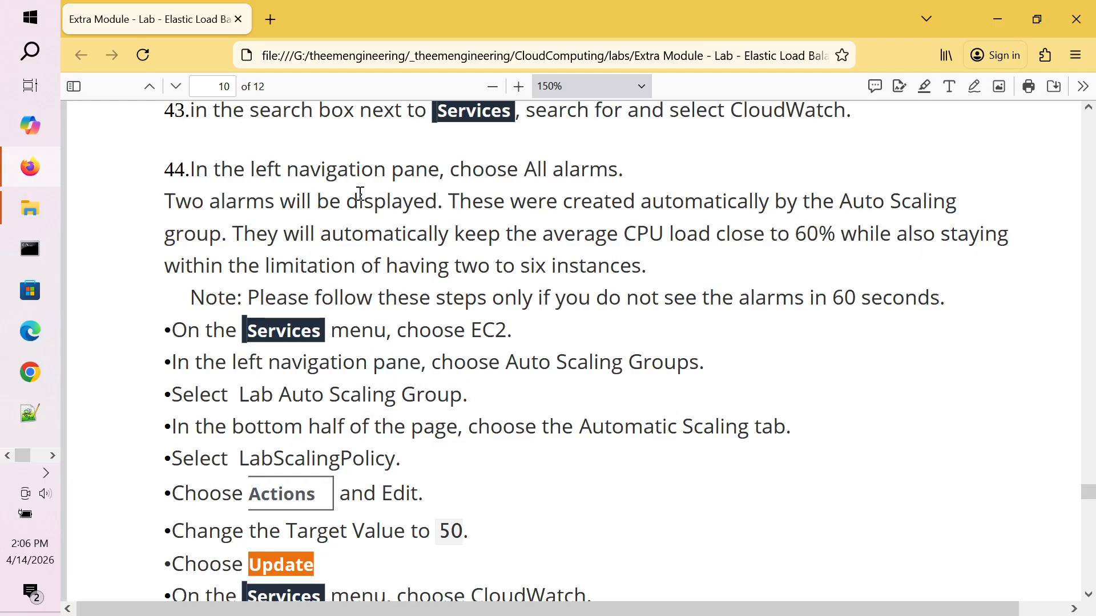
double_click(312, 179)
double_click(483, 171)
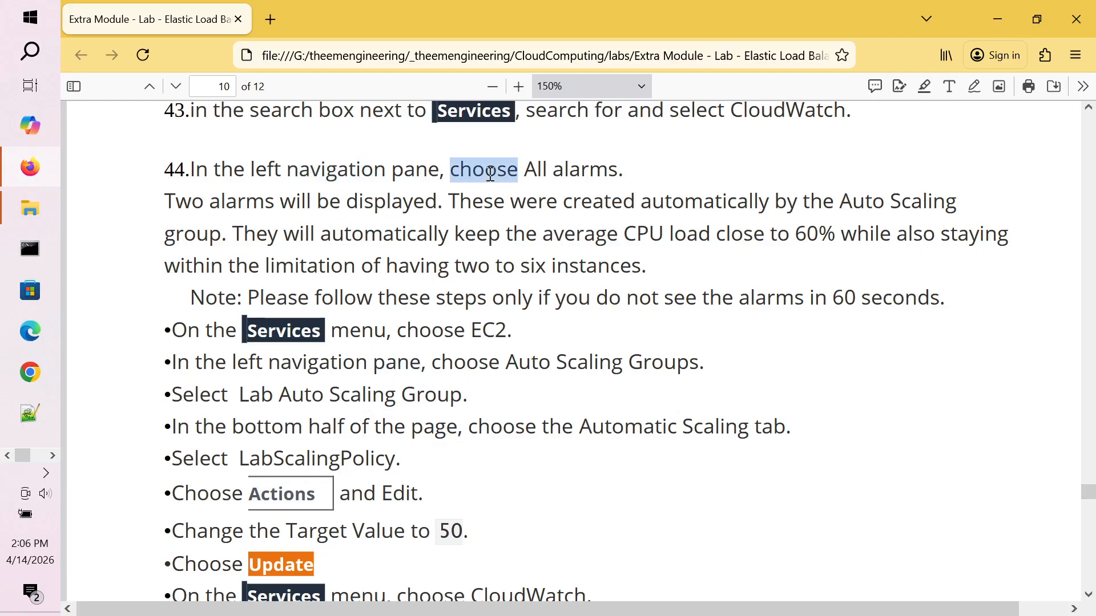
click(542, 171)
double_click(541, 172)
click(564, 172)
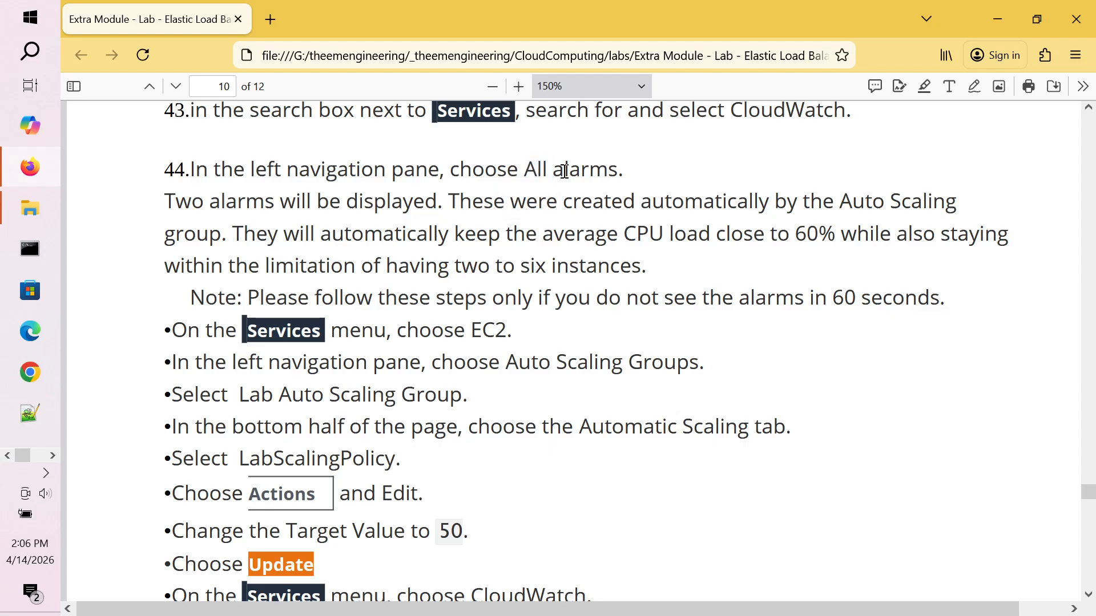
key(alt+Tab)
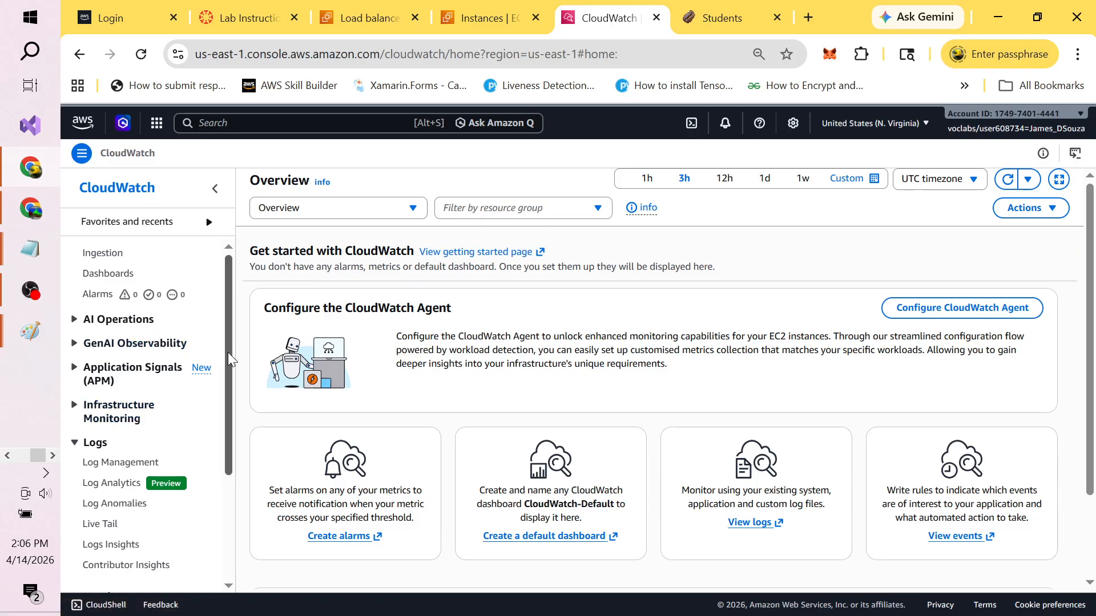
Step: Check step 44 in the guide, then open CloudWatch's Alarms list, which shows no alarms yet
drag(227, 352, 240, 457)
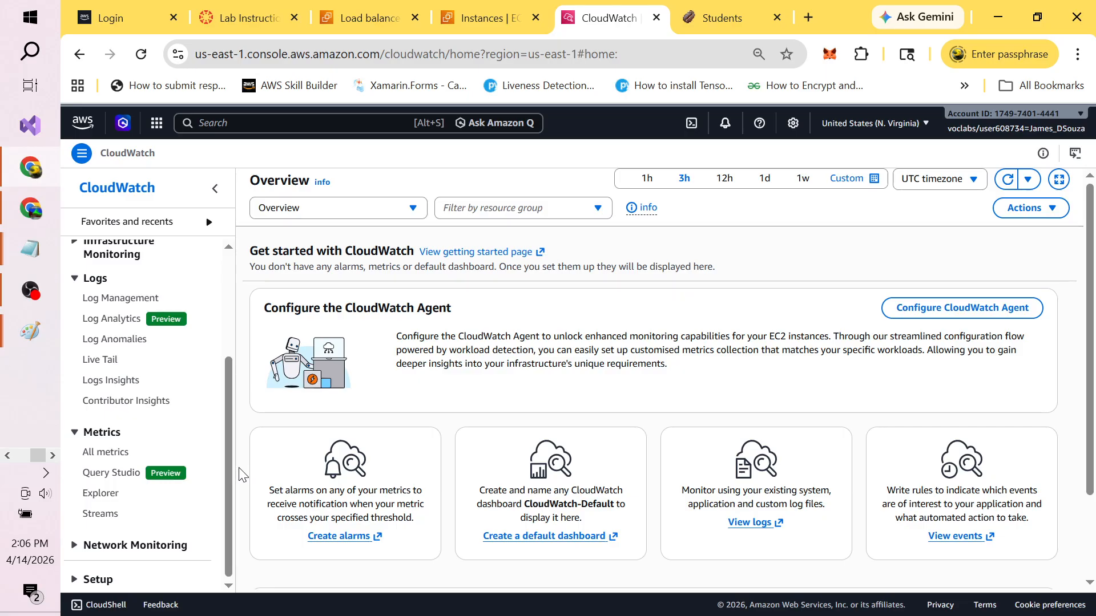
key(alt+Tab)
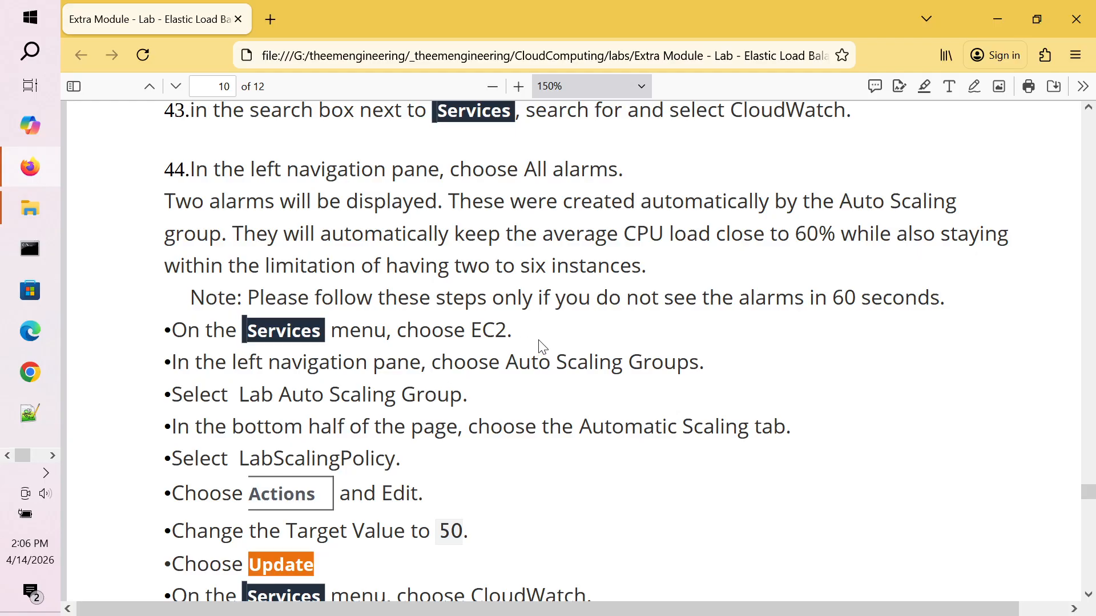
double_click(464, 168)
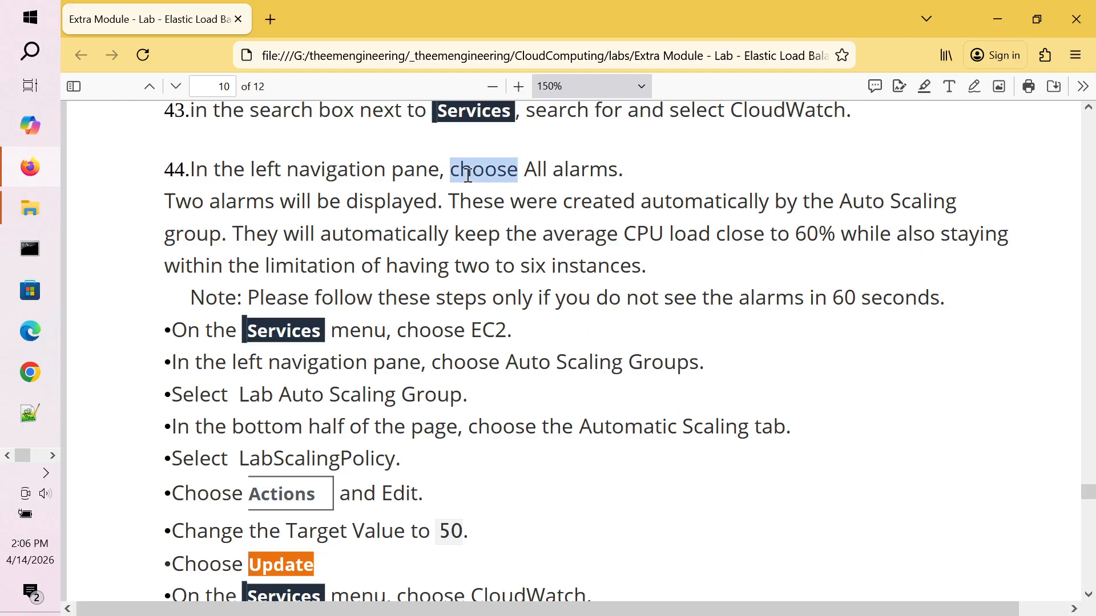
double_click(565, 169)
key(alt+Tab)
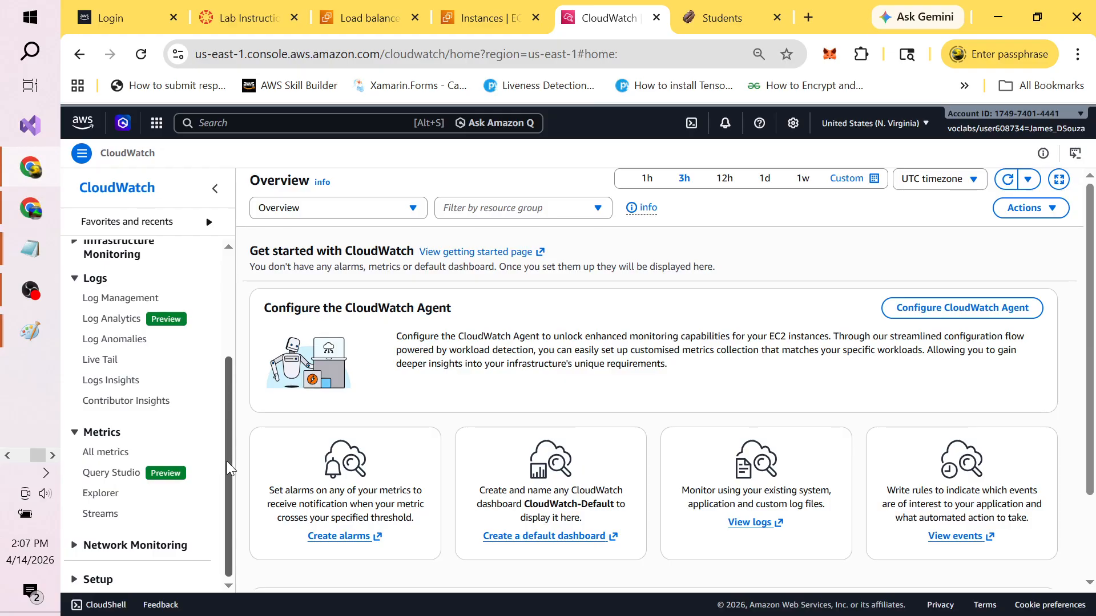
drag(228, 463, 229, 344)
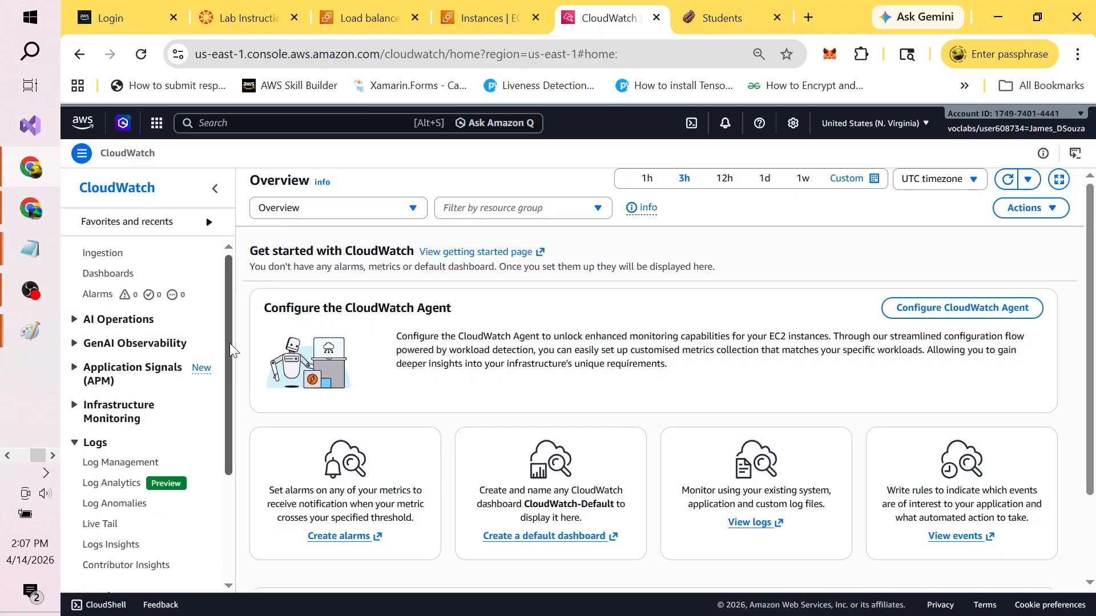
click(98, 294)
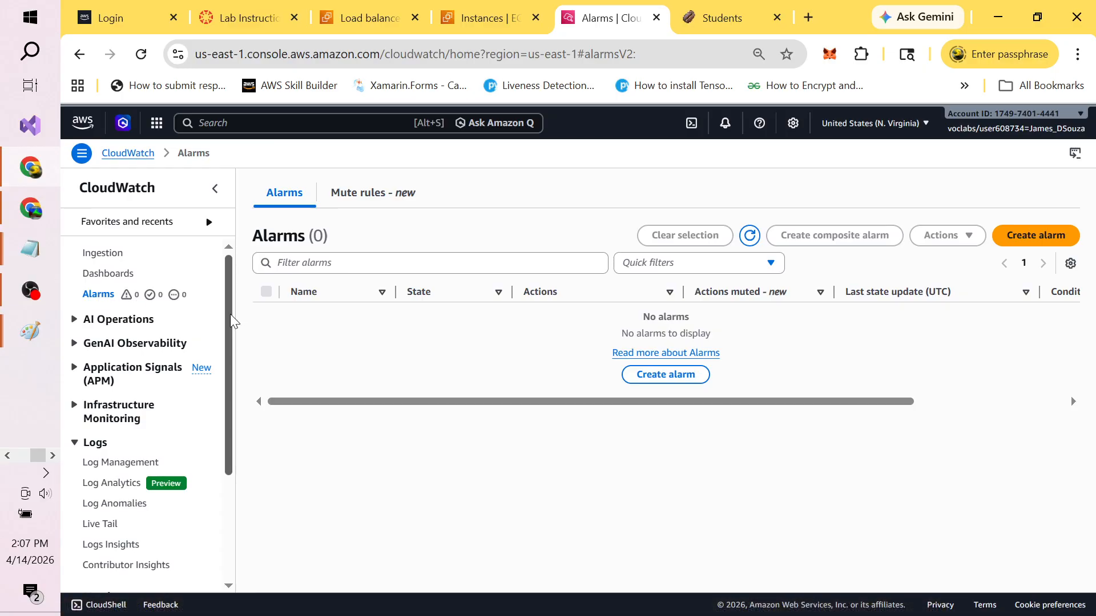
Step: Open the All metrics page (1,431 metrics) and recheck step 44 in the lab guide
drag(228, 314, 240, 425)
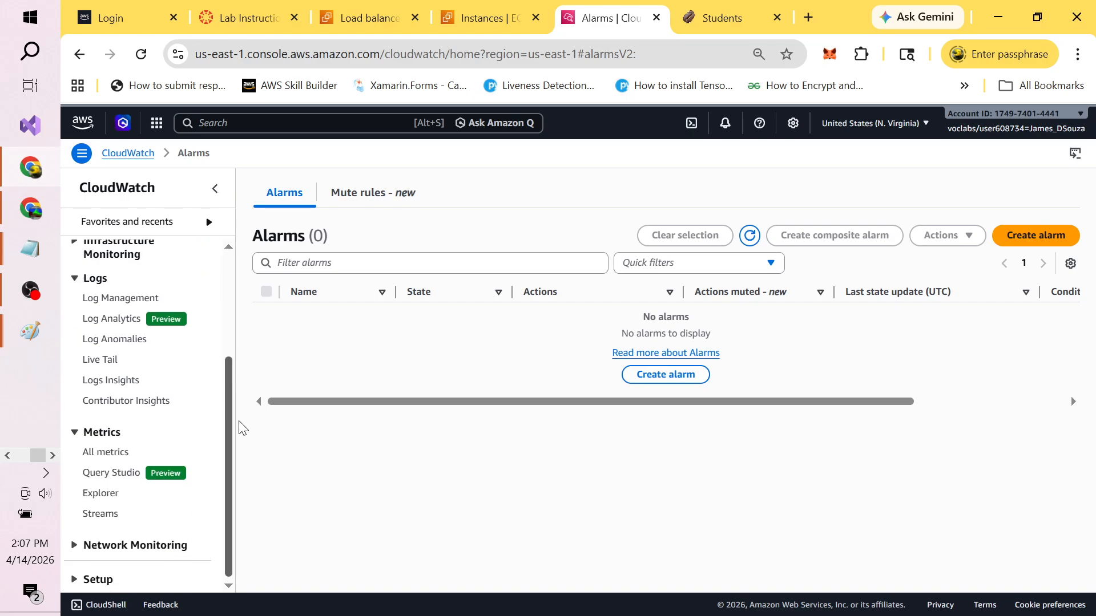
click(108, 454)
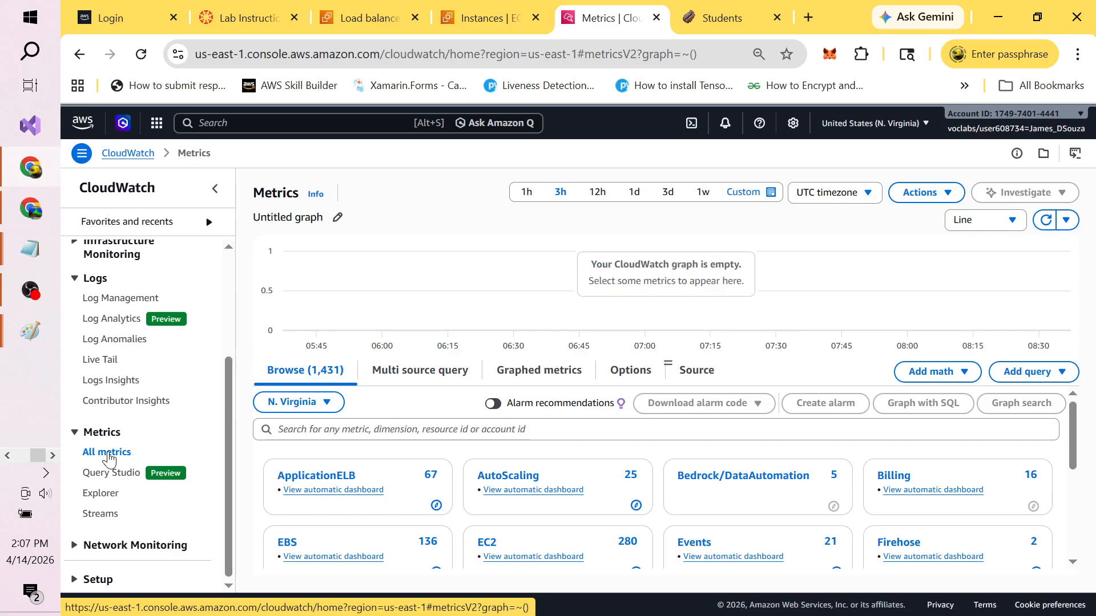
key(alt+Tab)
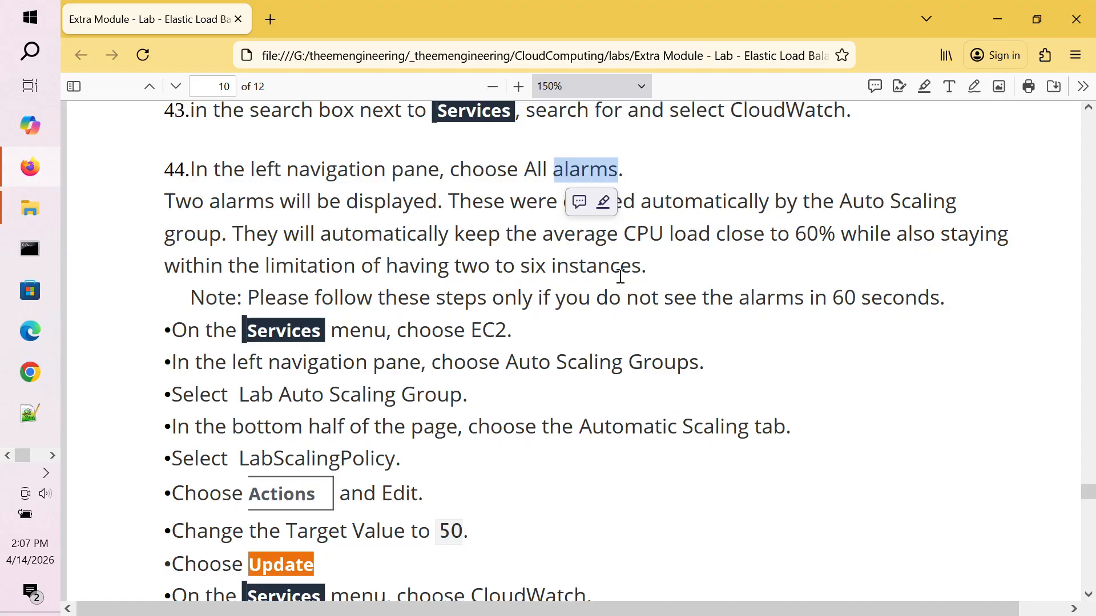
click(401, 206)
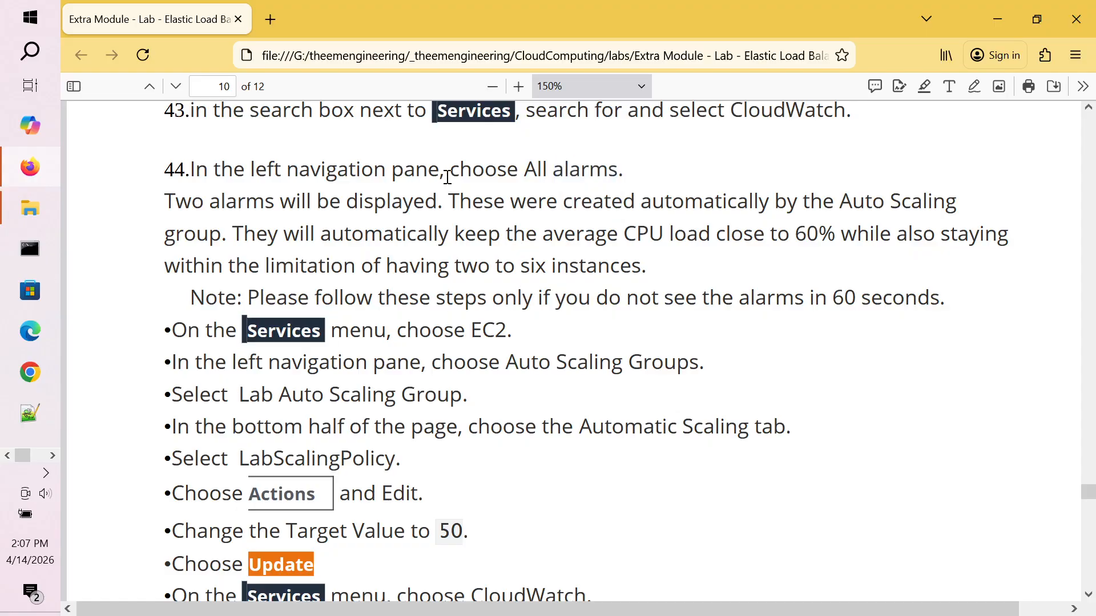
scroll(447, 177, up, 2)
scroll(447, 177, down, 3)
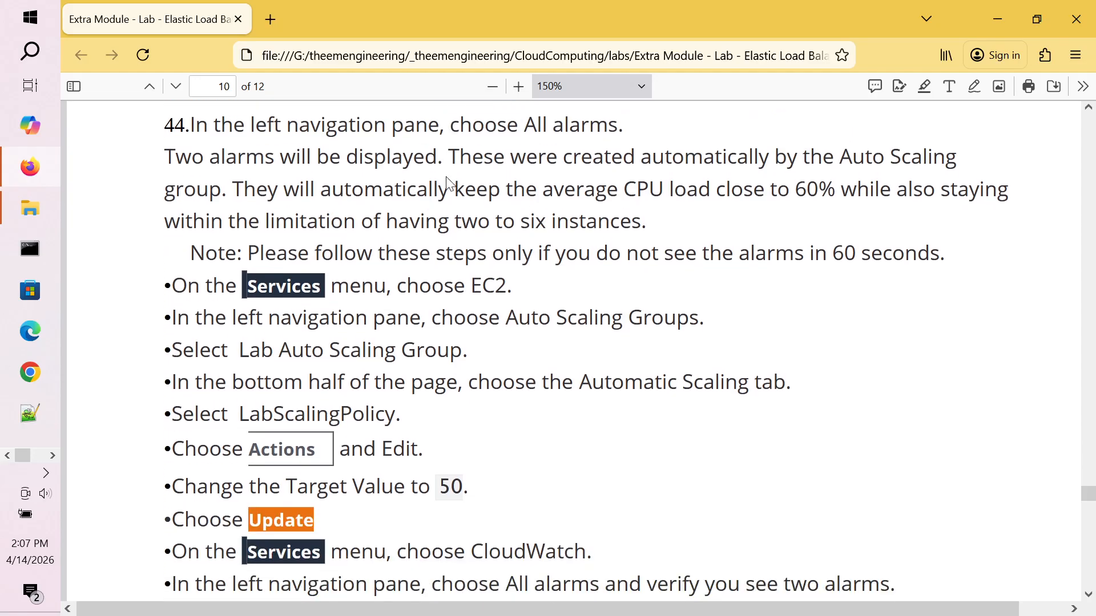
key(alt+Tab)
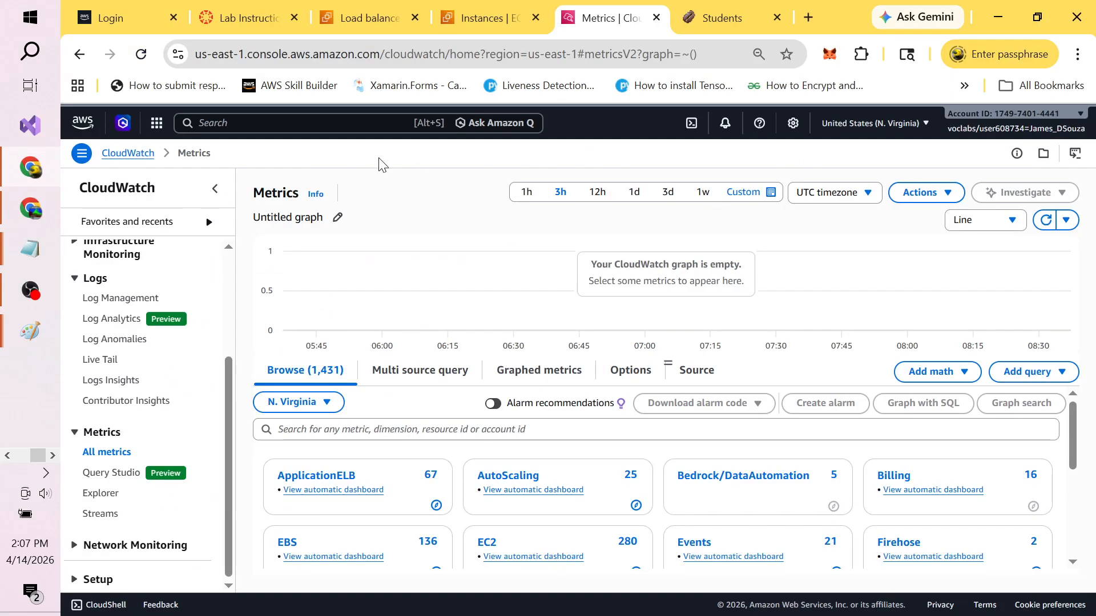
Step: Expand Infrastructure Monitoring and open EC2 Resource Health with CPU Utilization for 4 instances
scroll(231, 255, up, 1)
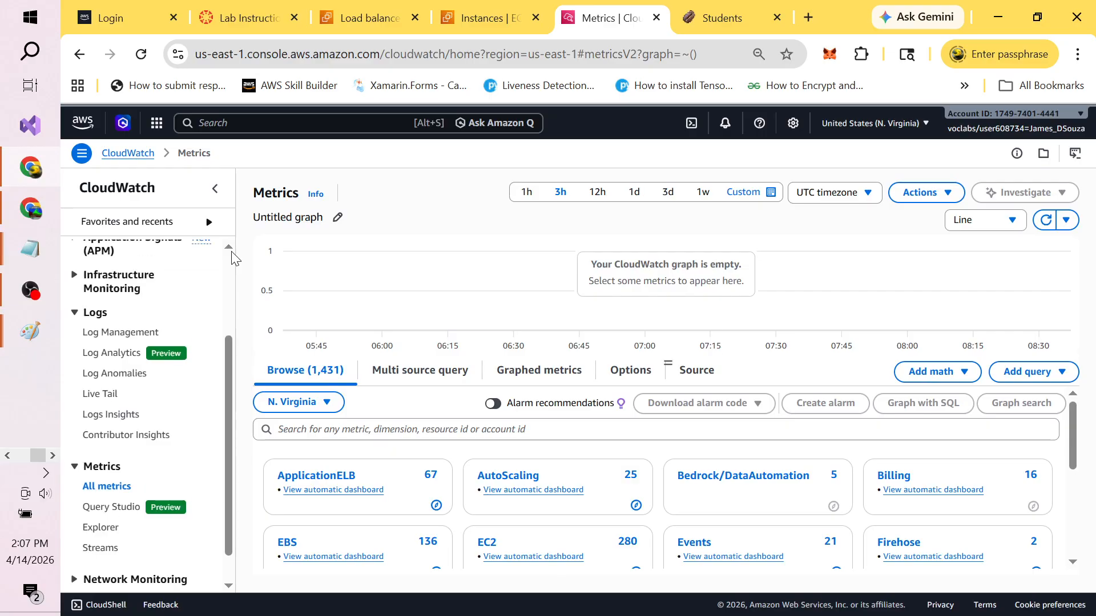
click(73, 276)
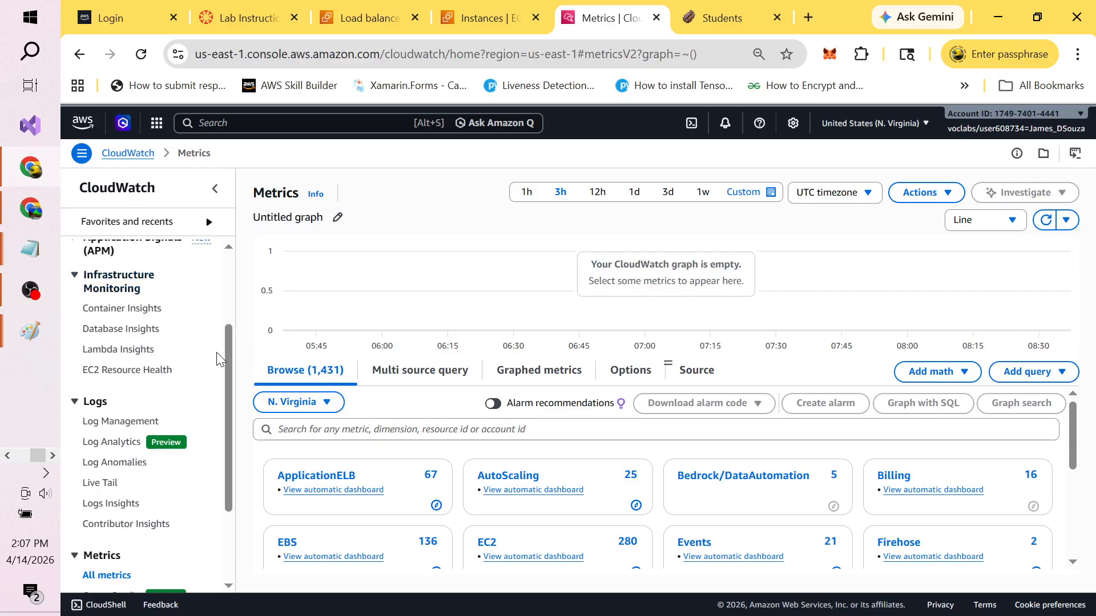
drag(227, 311, 227, 280)
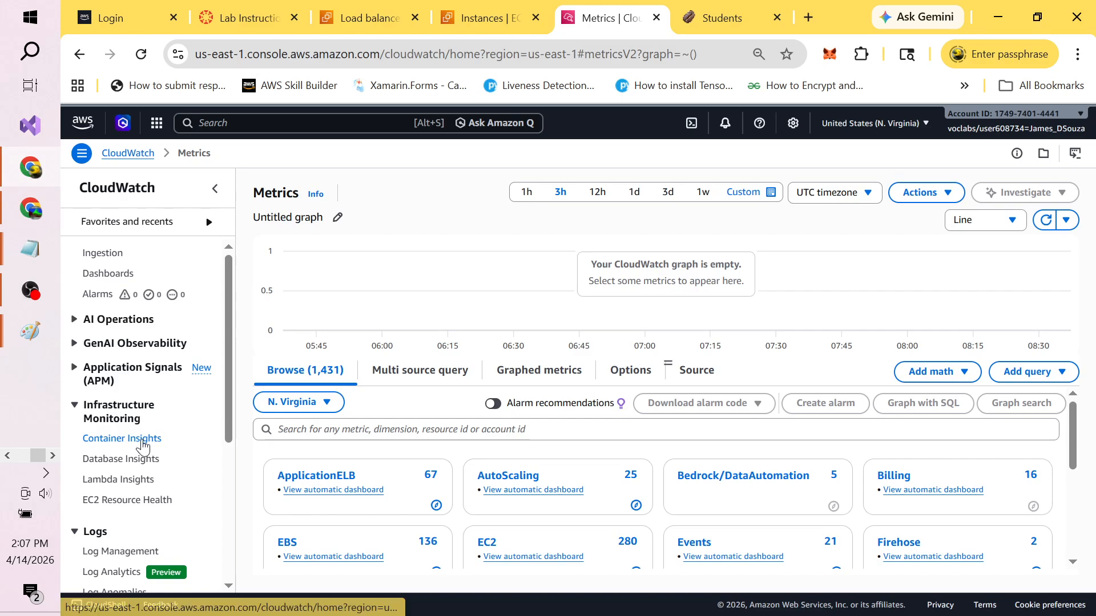
click(118, 503)
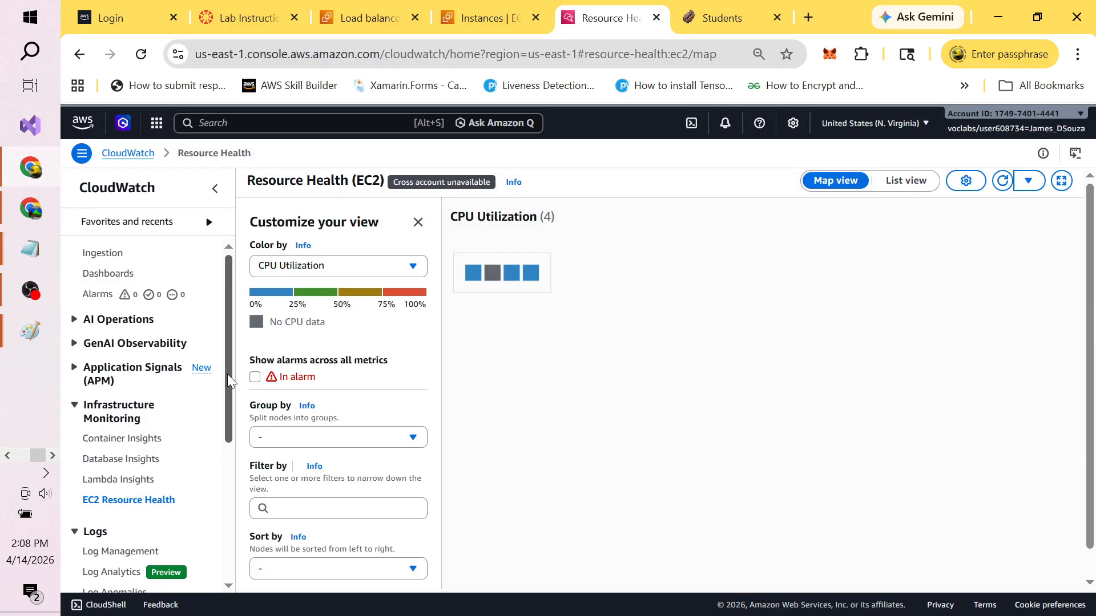
Step: Tick In alarm and group the health map by Auto Scaling group: CloudWebApp2AutoScalingGroup (2) and Other (2)
drag(227, 374, 234, 460)
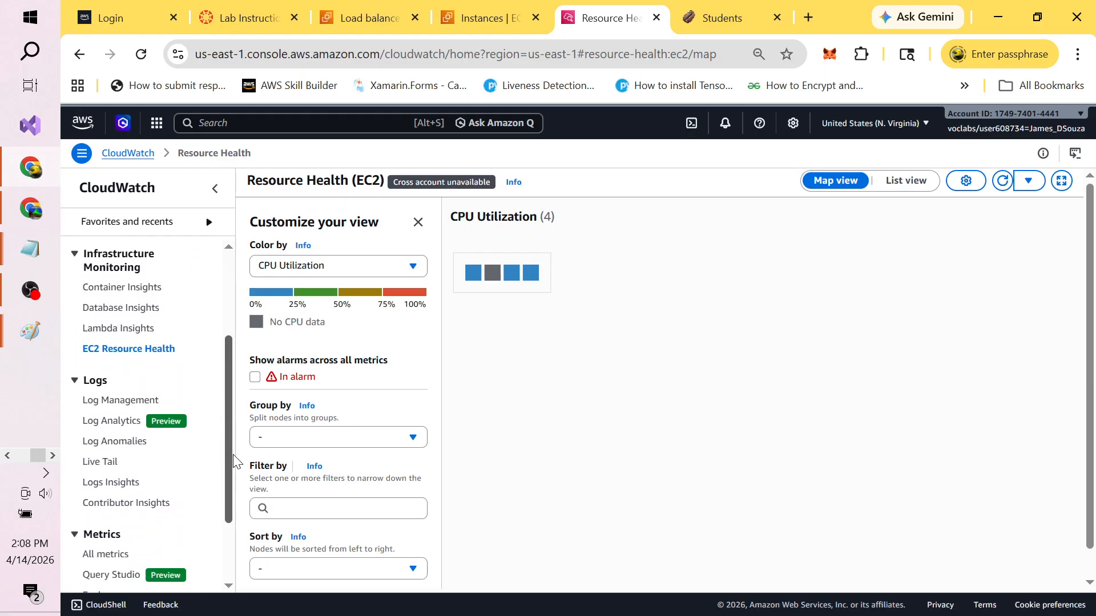
click(255, 377)
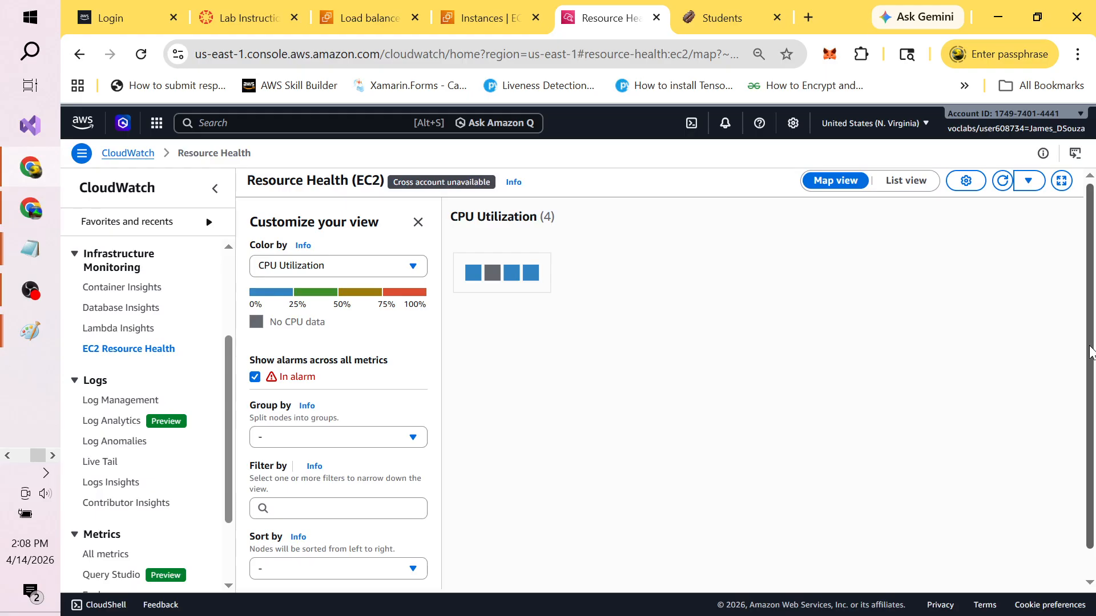
mouse_move(1090, 352)
mouse_down()
mouse_move(1090, 400)
mouse_move(1090, 299)
mouse_up()
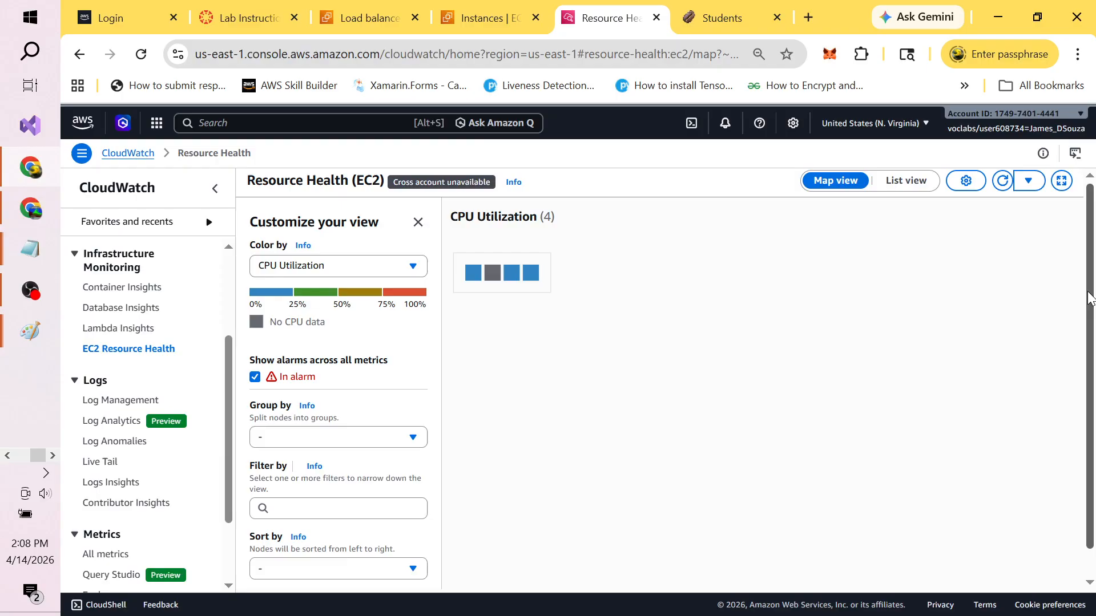
click(416, 435)
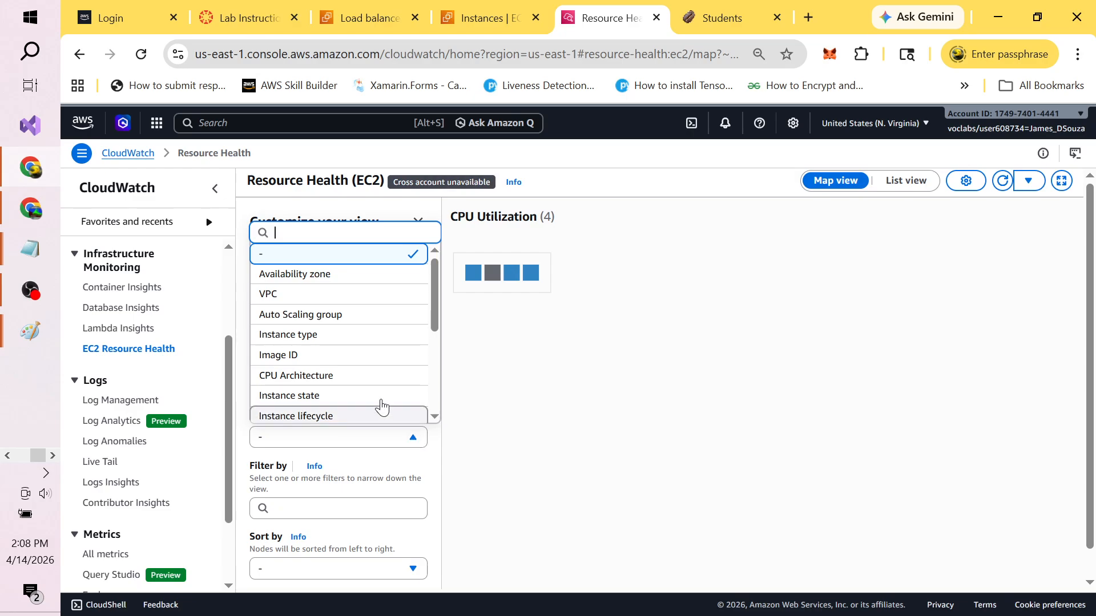
click(350, 318)
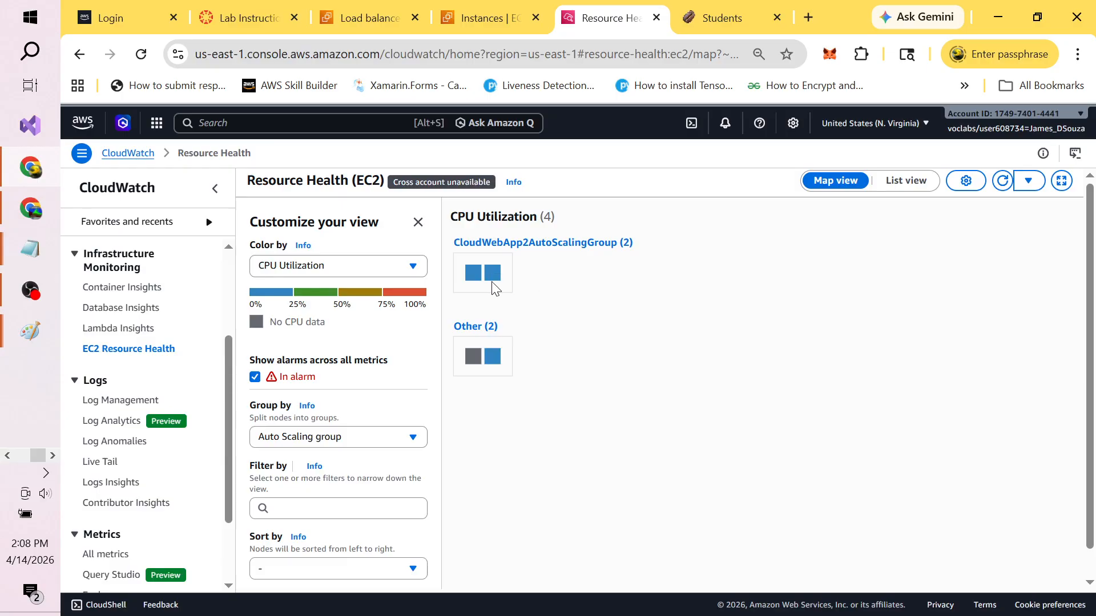
key(alt+Tab)
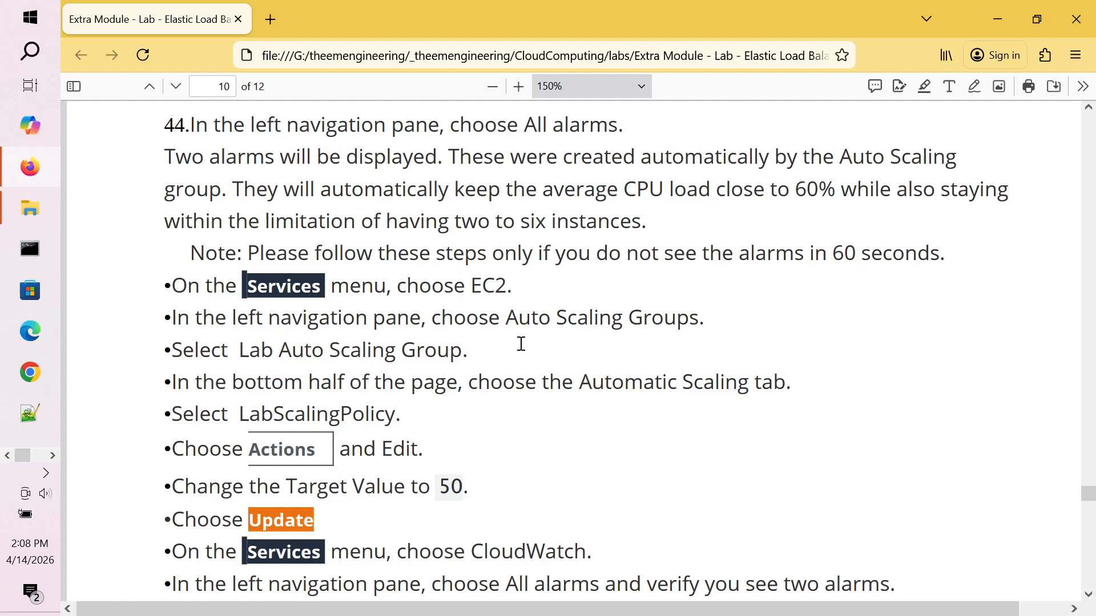
double_click(424, 353)
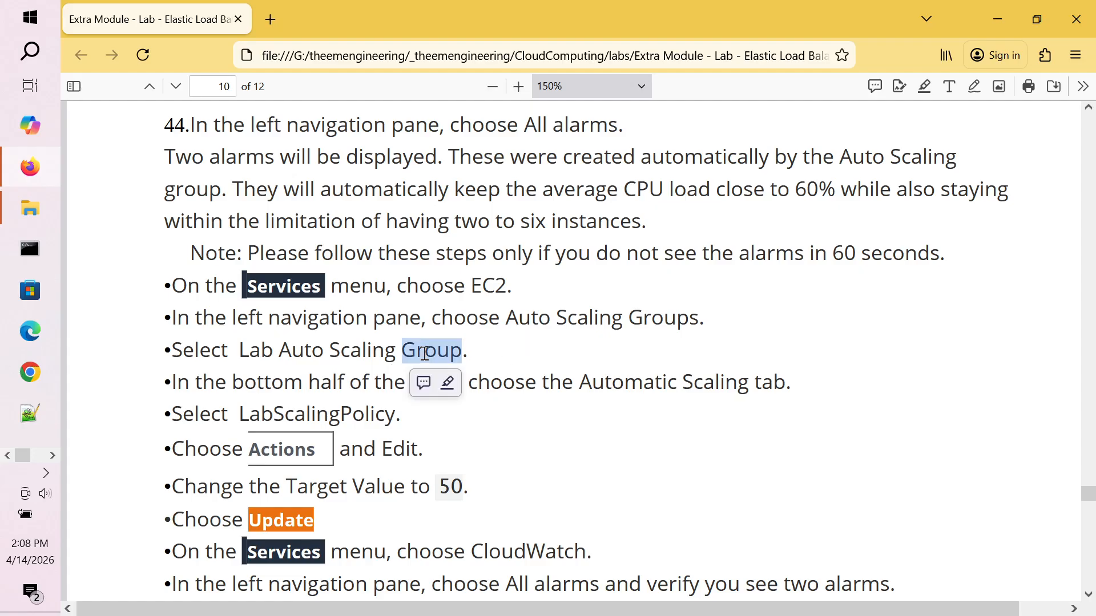
double_click(411, 321)
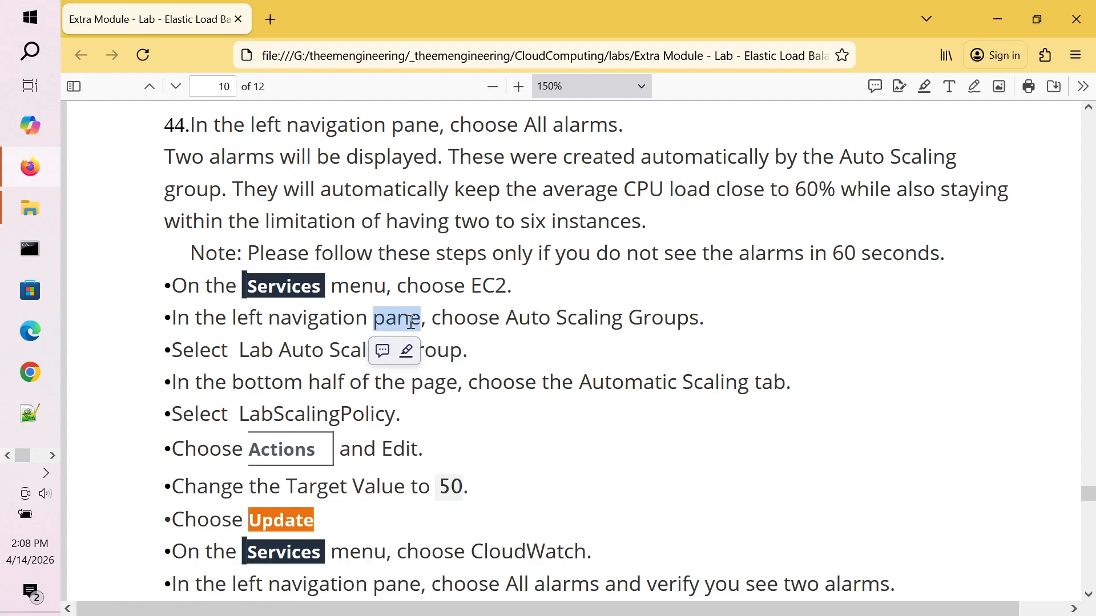
double_click(463, 321)
double_click(565, 318)
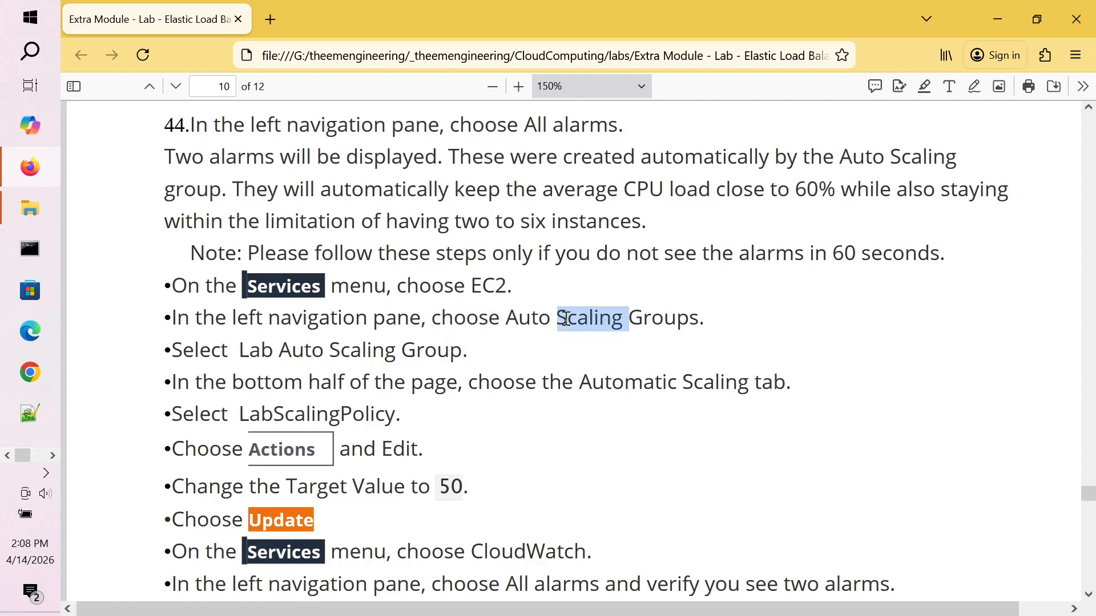
double_click(337, 358)
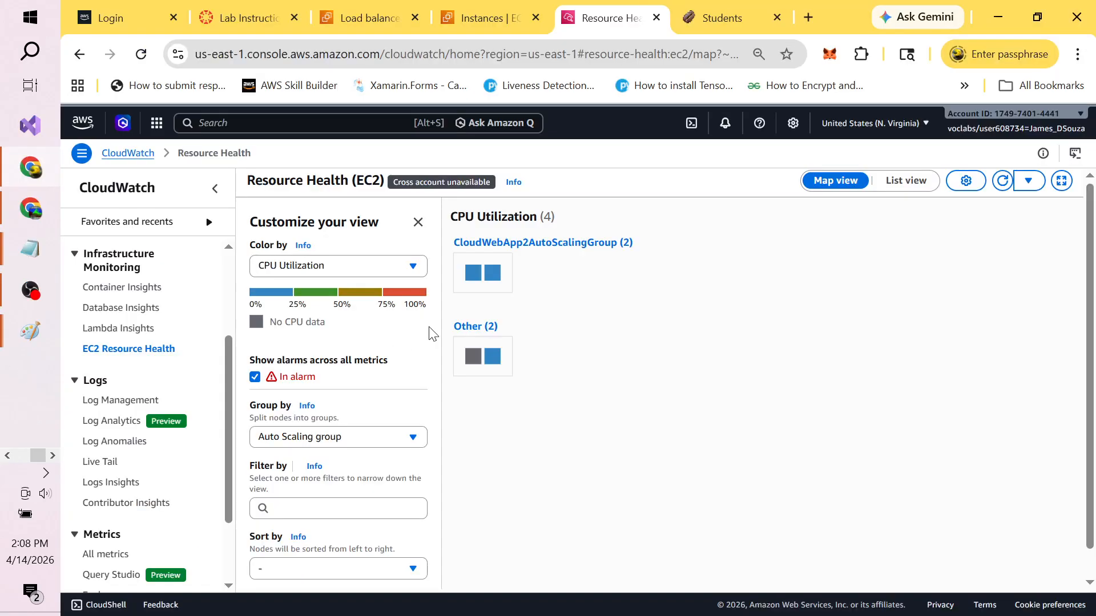
Step: Select CloudWebApp2AutoScalingGroup (2) on the health map and choose View dashboard
click(597, 243)
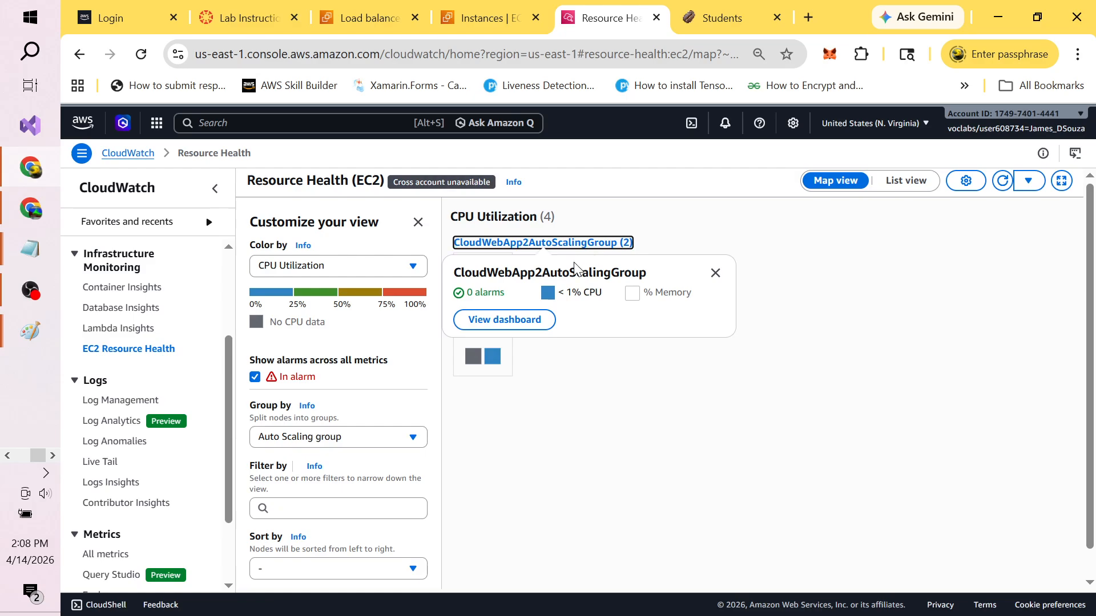
click(512, 321)
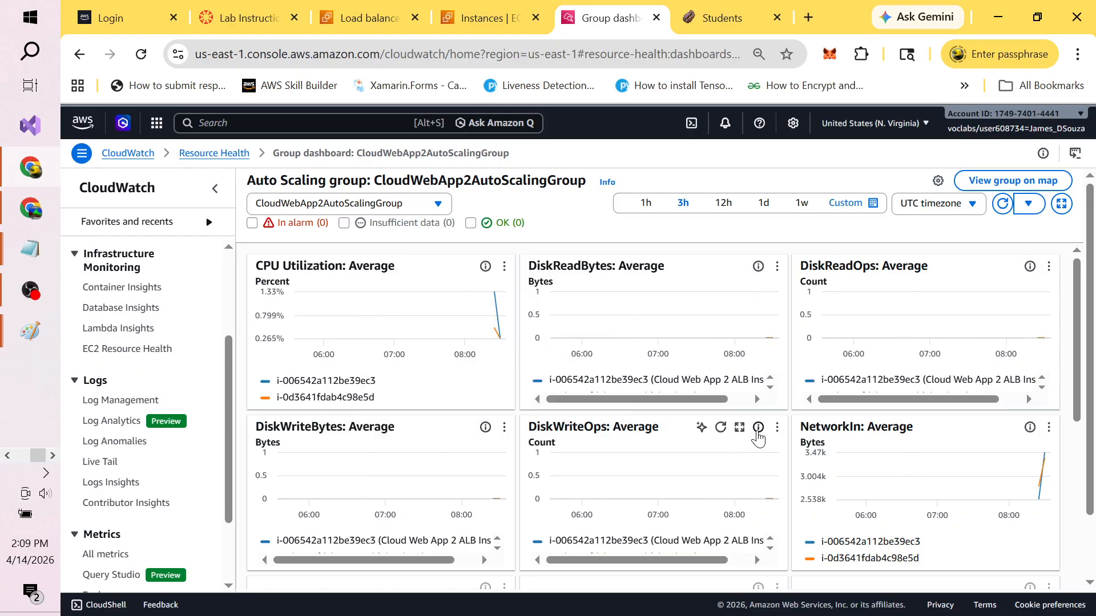
key(alt+Tab)
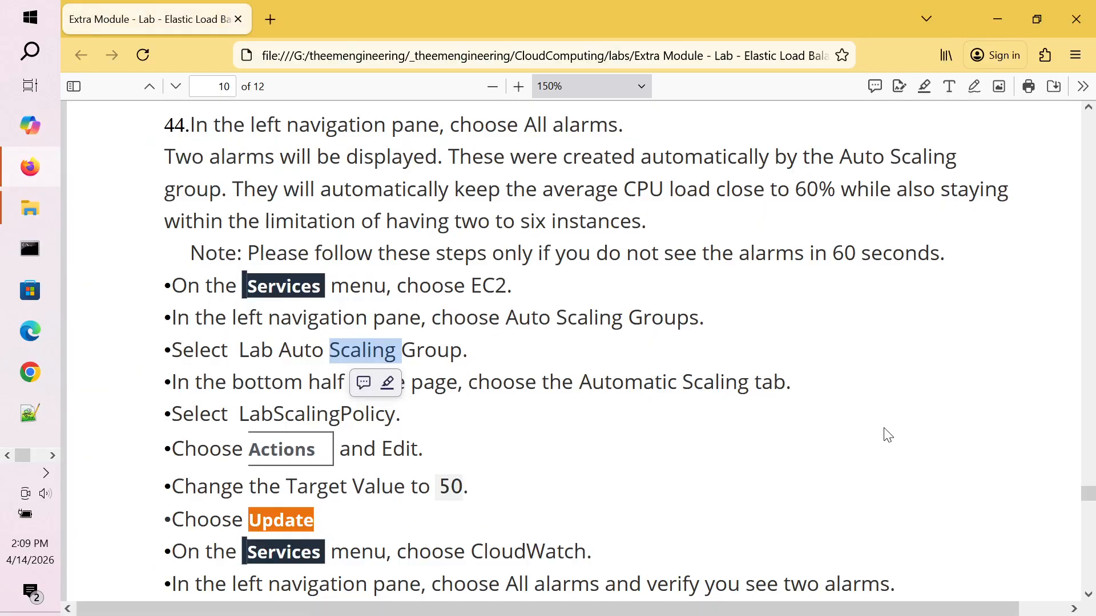
double_click(577, 316)
click(259, 351)
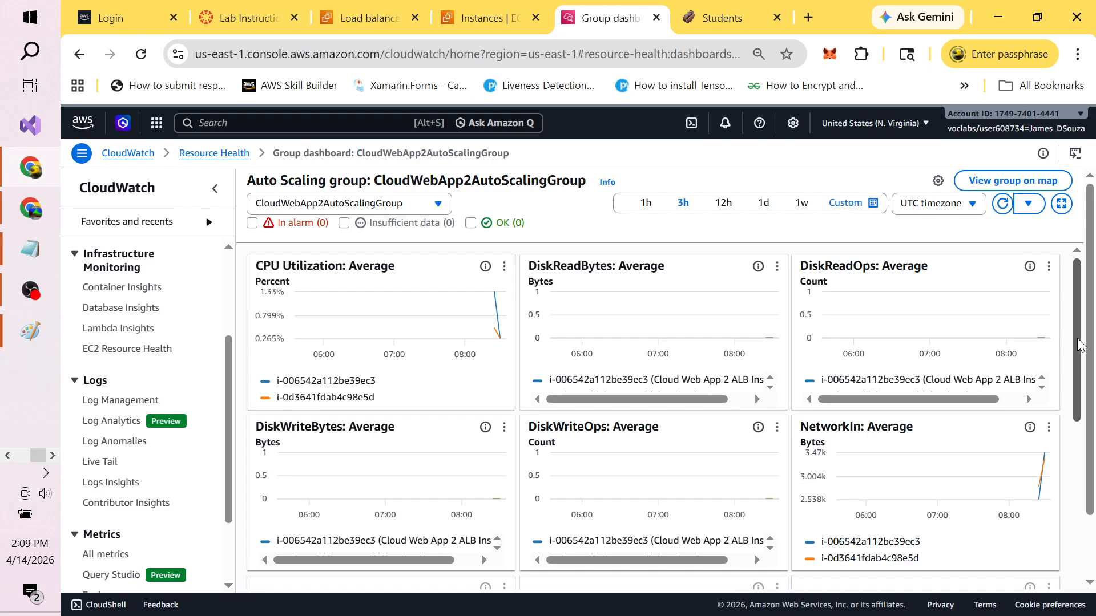
drag(1081, 346, 1094, 575)
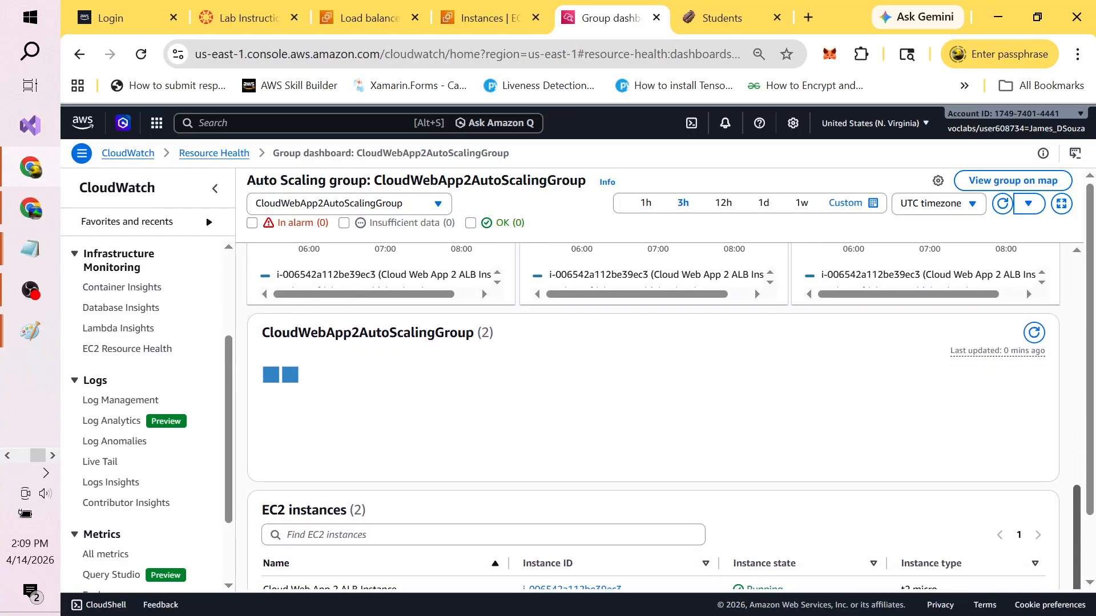
drag(1093, 498, 1094, 560)
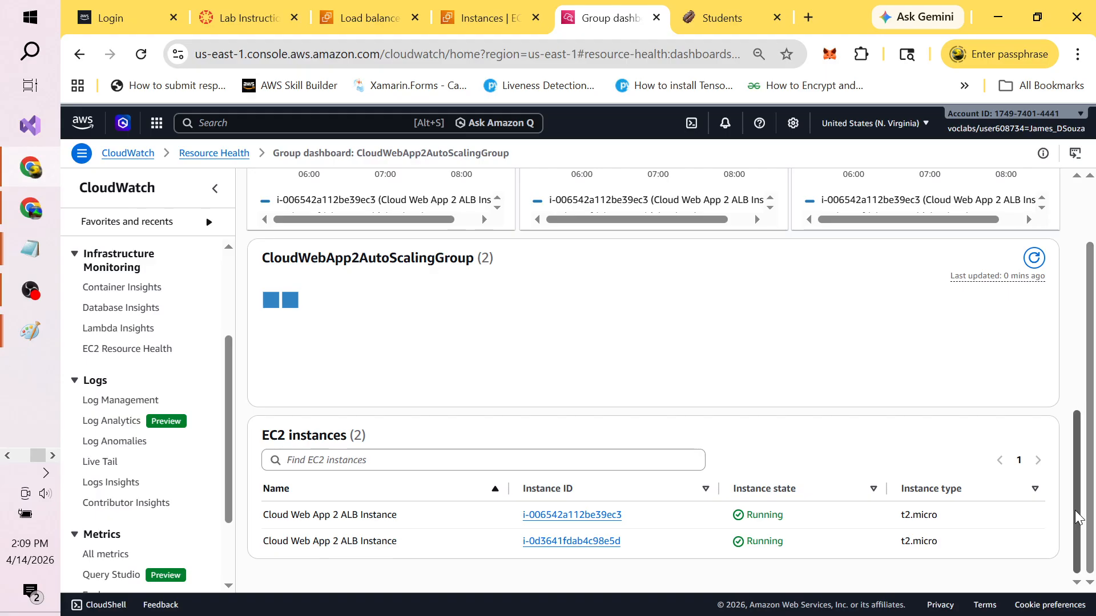
drag(1078, 517, 1067, 266)
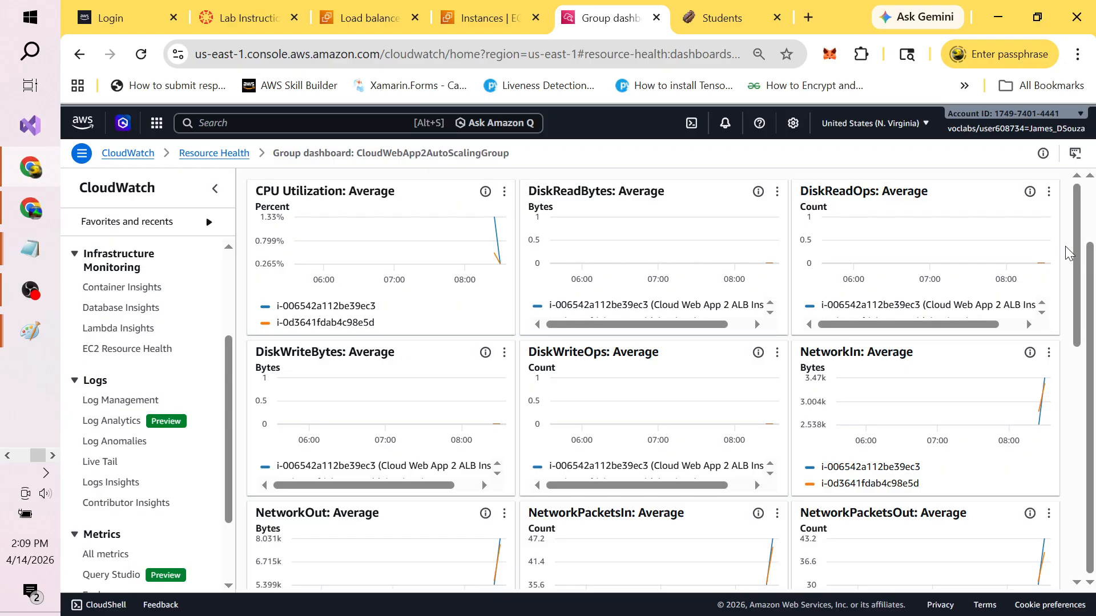
key(alt+Tab)
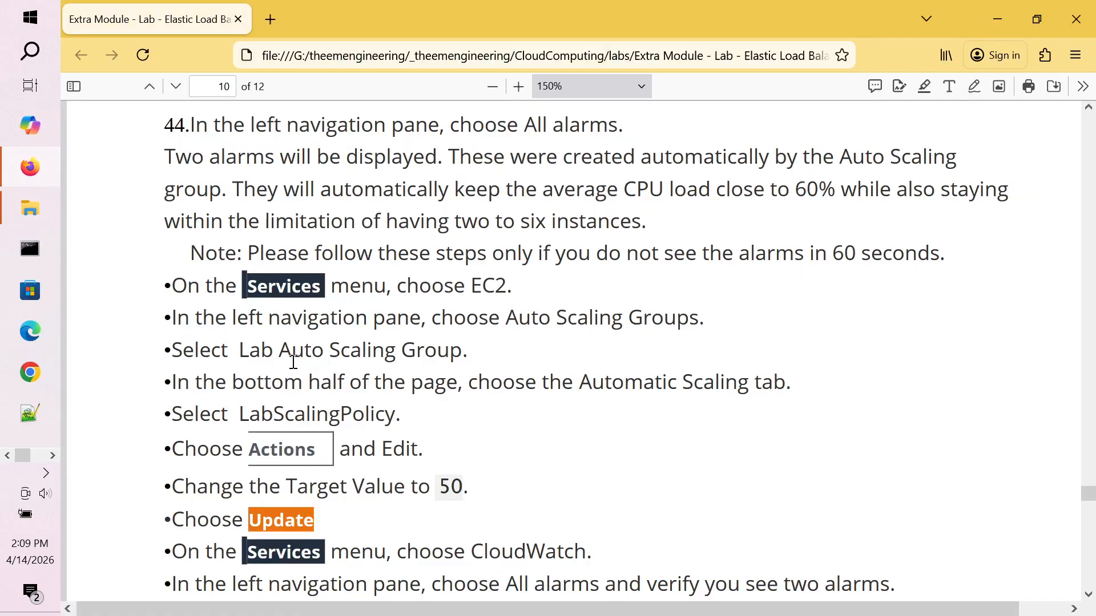
double_click(361, 350)
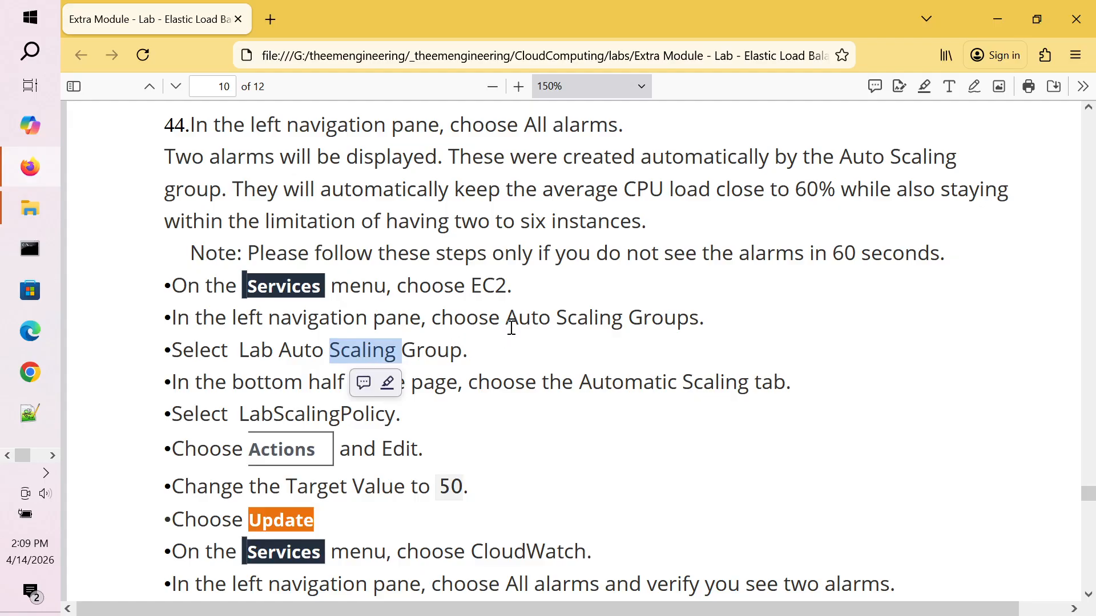
double_click(544, 321)
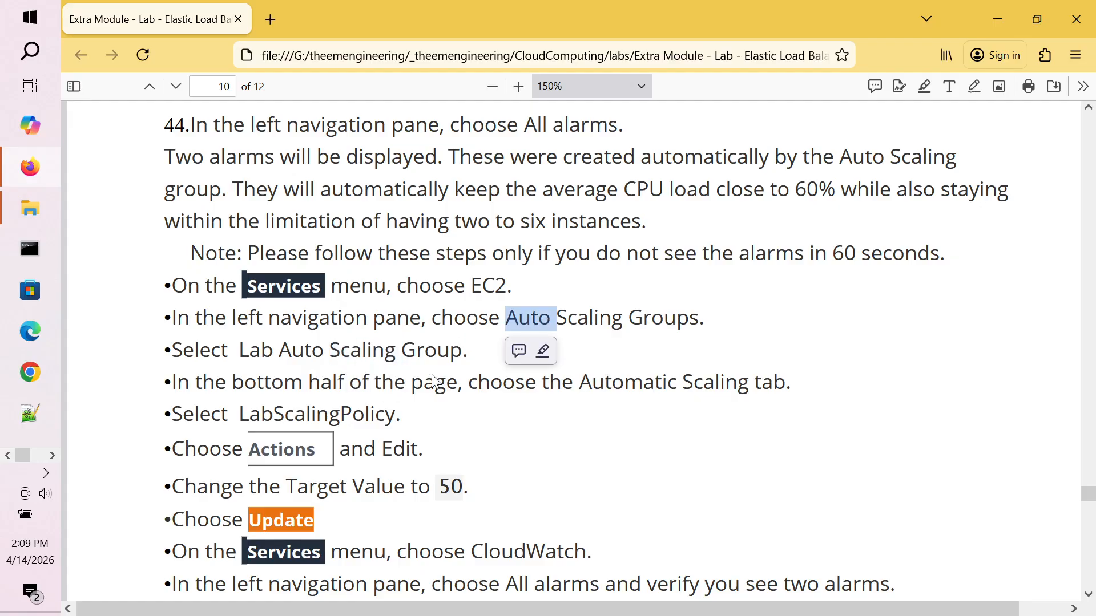
double_click(548, 385)
double_click(641, 385)
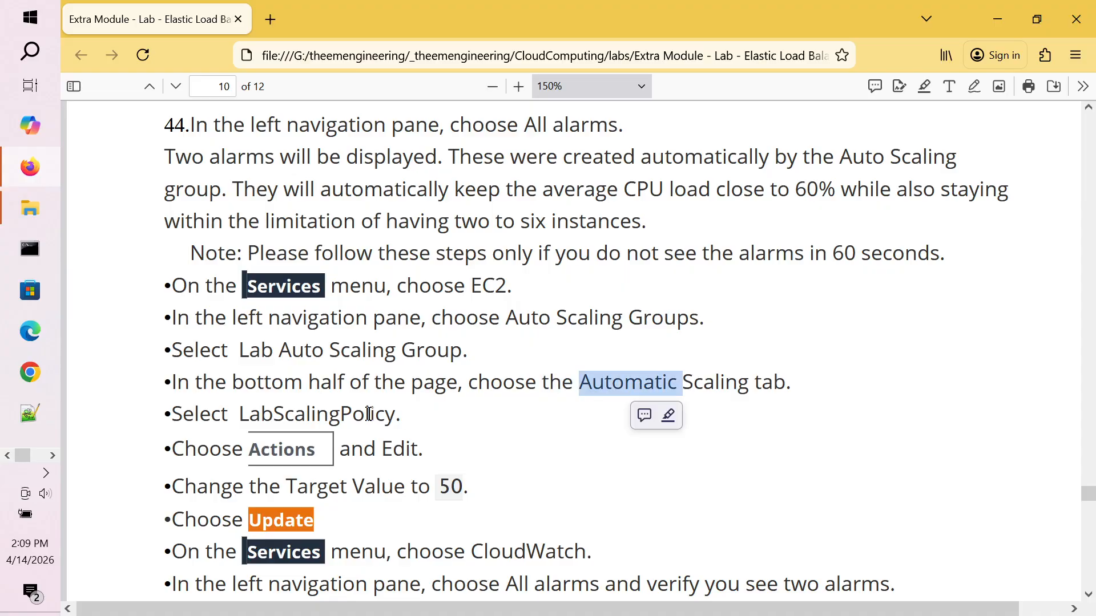
double_click(343, 415)
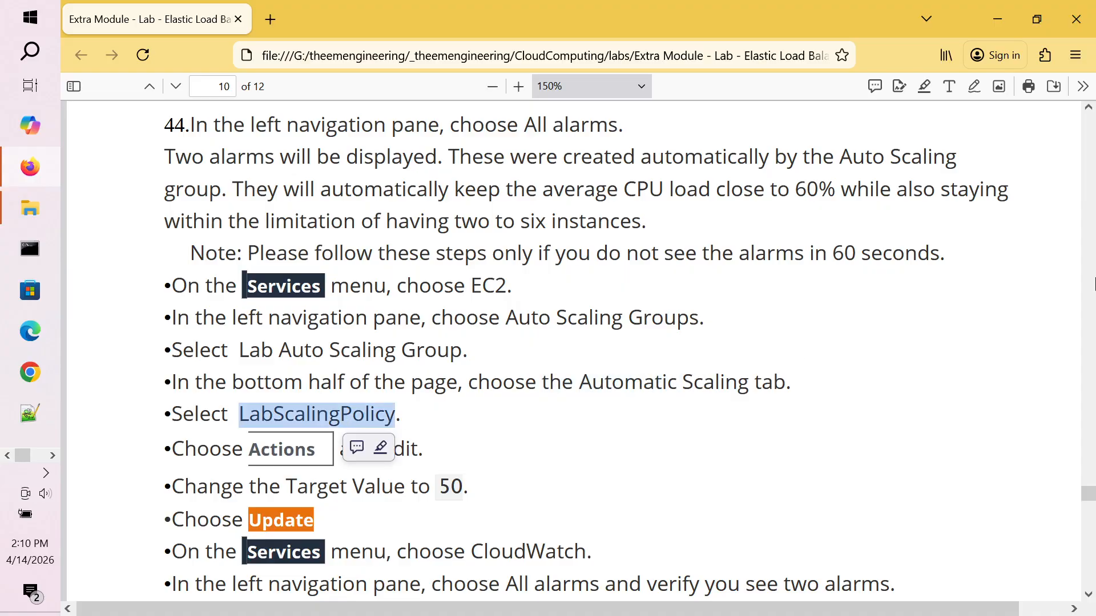
click(1089, 594)
click(1089, 595)
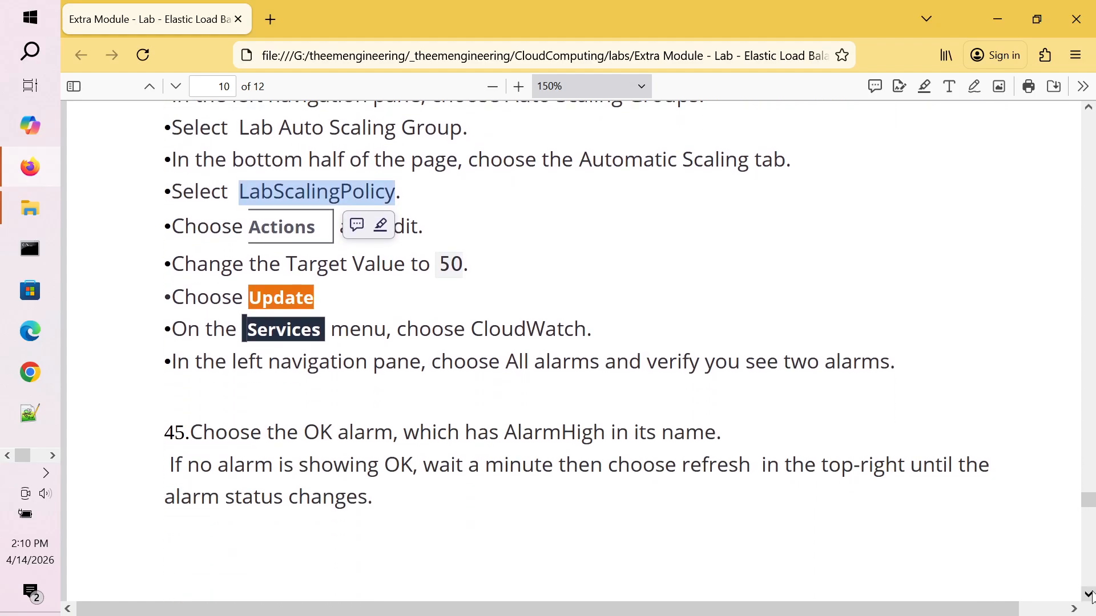
key(alt+Tab)
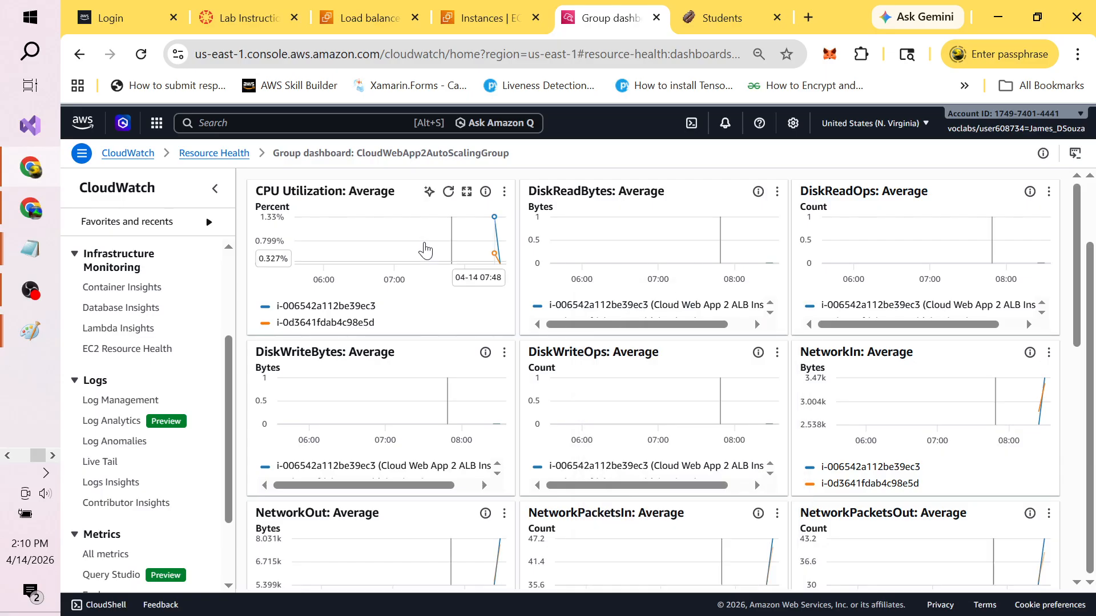
Step: Inspect the CPU Utilization graph menu and the second instance's details, then view lab step 45
click(505, 194)
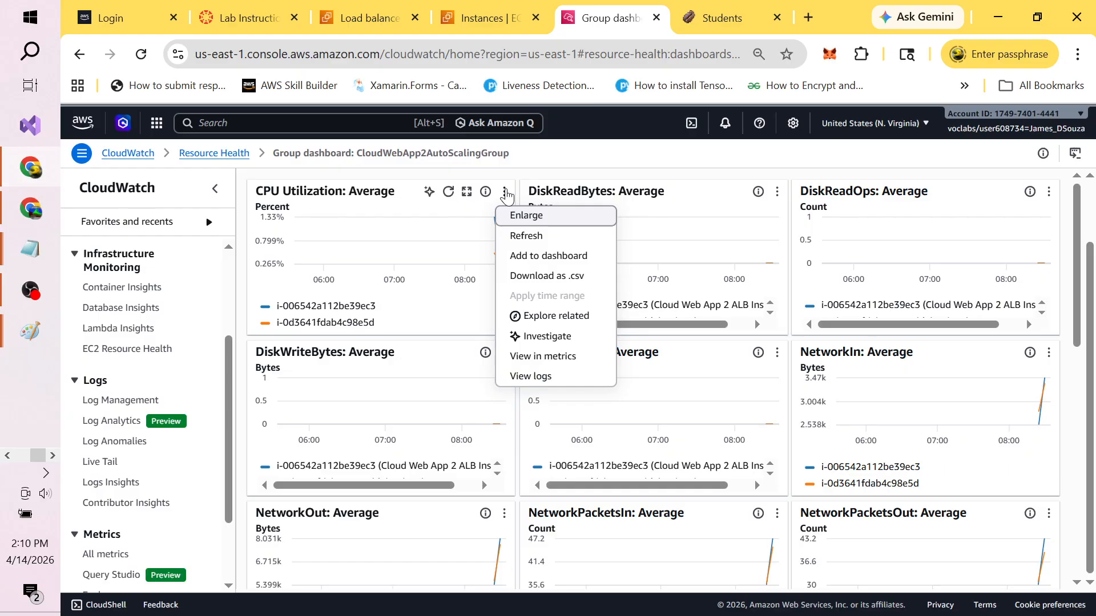
click(504, 194)
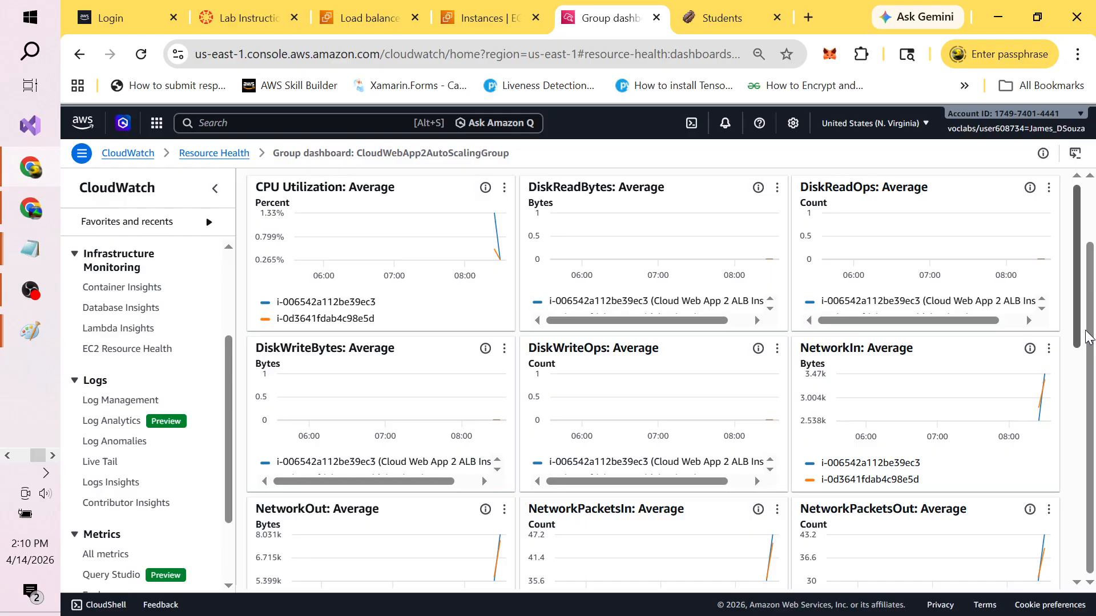
drag(1076, 262, 1090, 505)
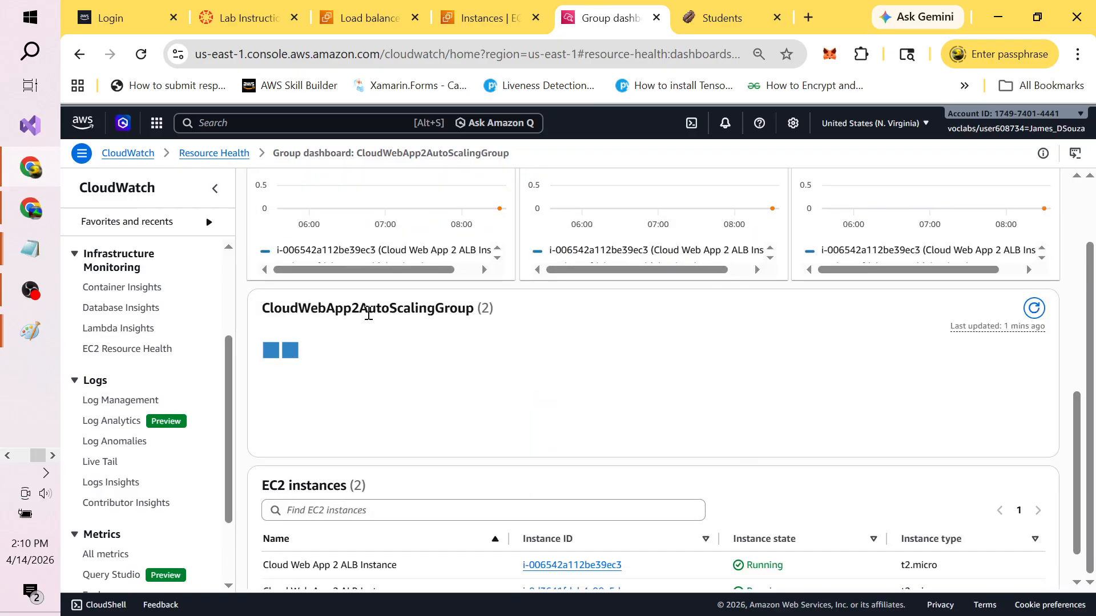
click(289, 350)
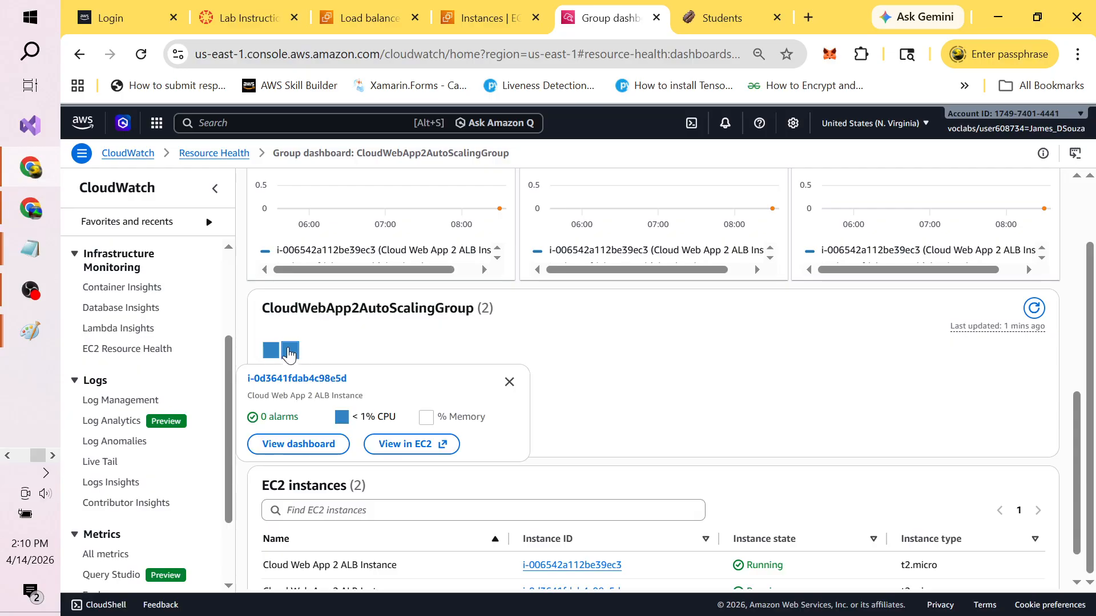
click(350, 343)
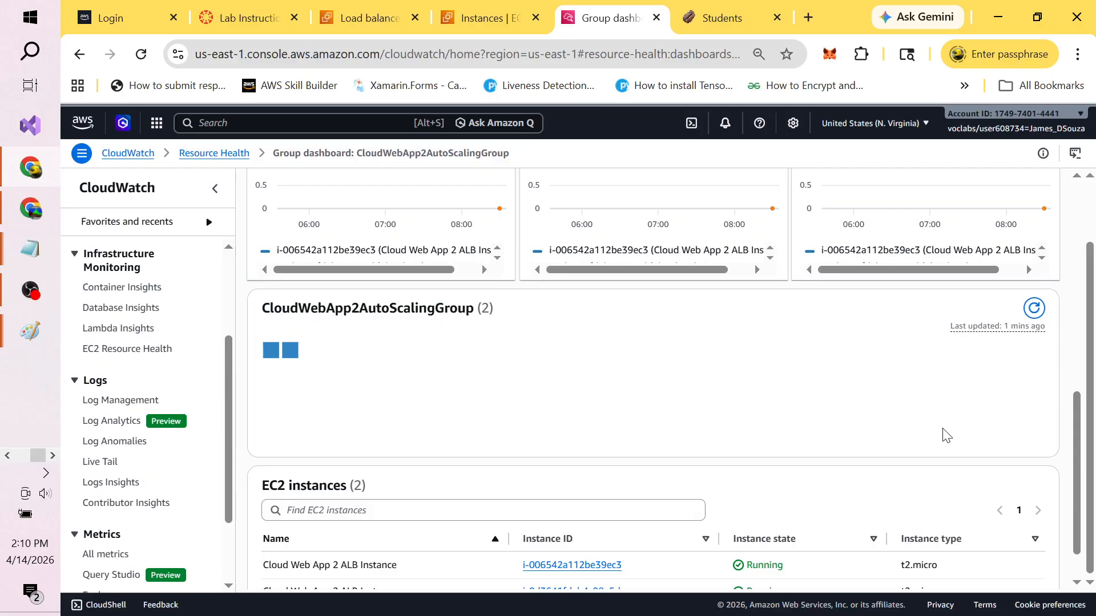
scroll(1081, 502, down, 2)
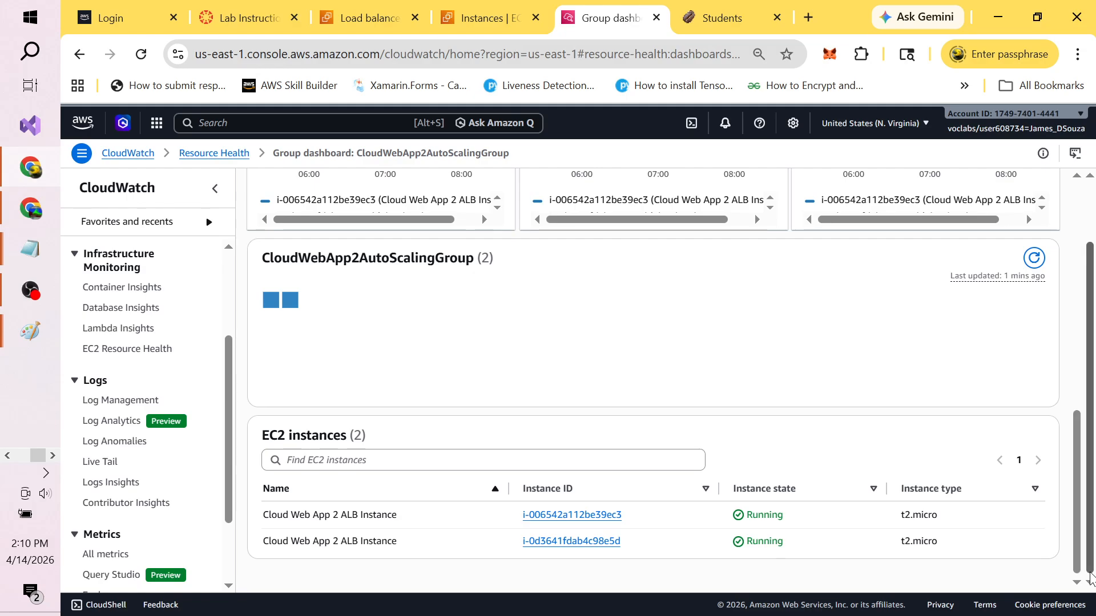
key(alt+Tab)
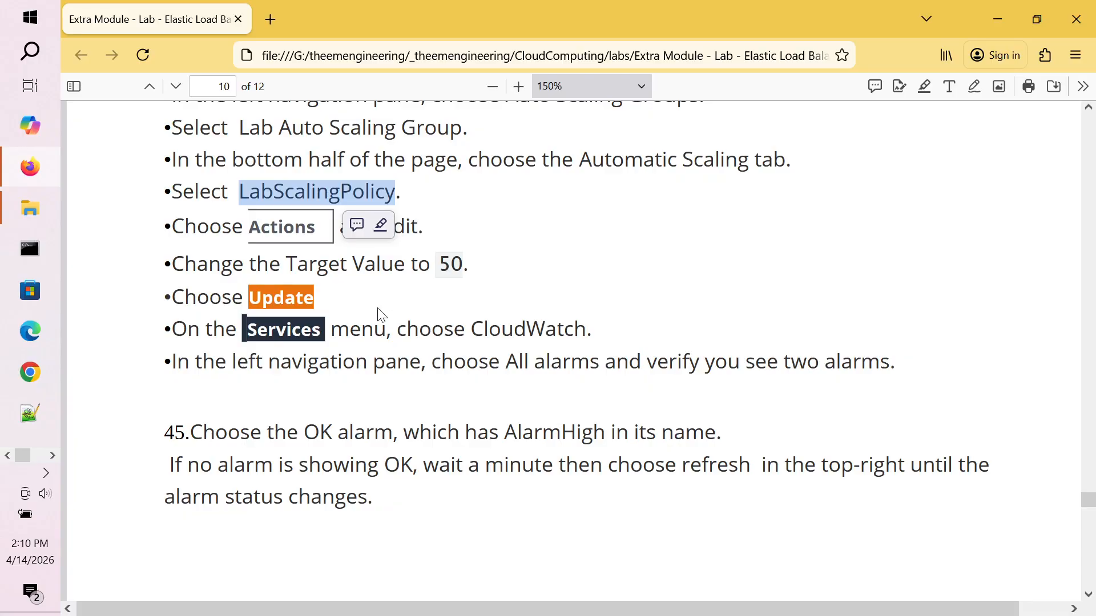
click(545, 169)
scroll(544, 169, down, 2)
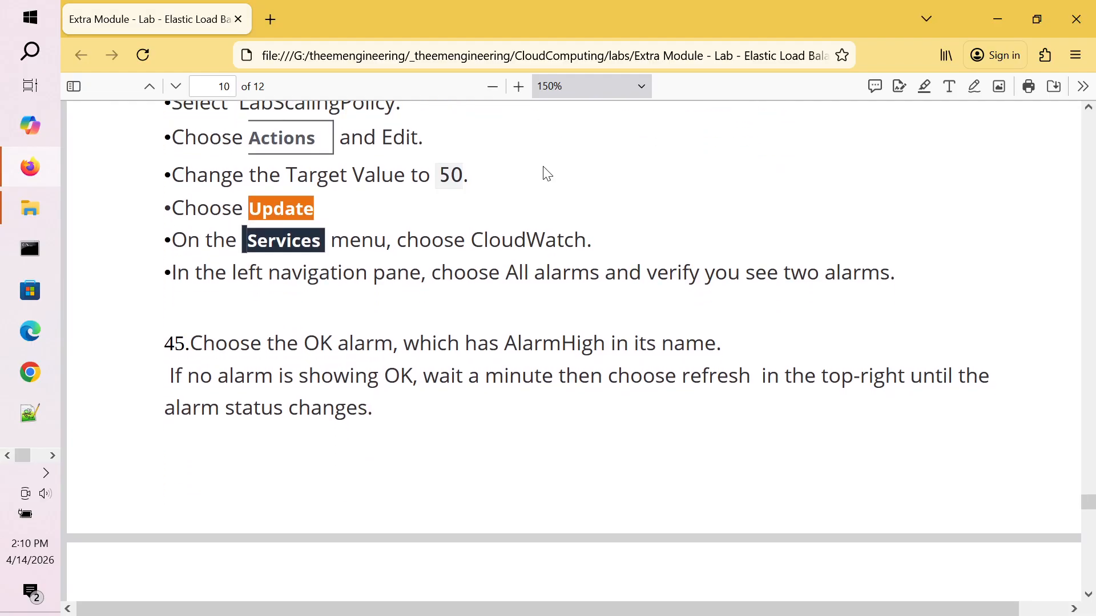
scroll(544, 170, up, 3)
scroll(546, 170, up, 2)
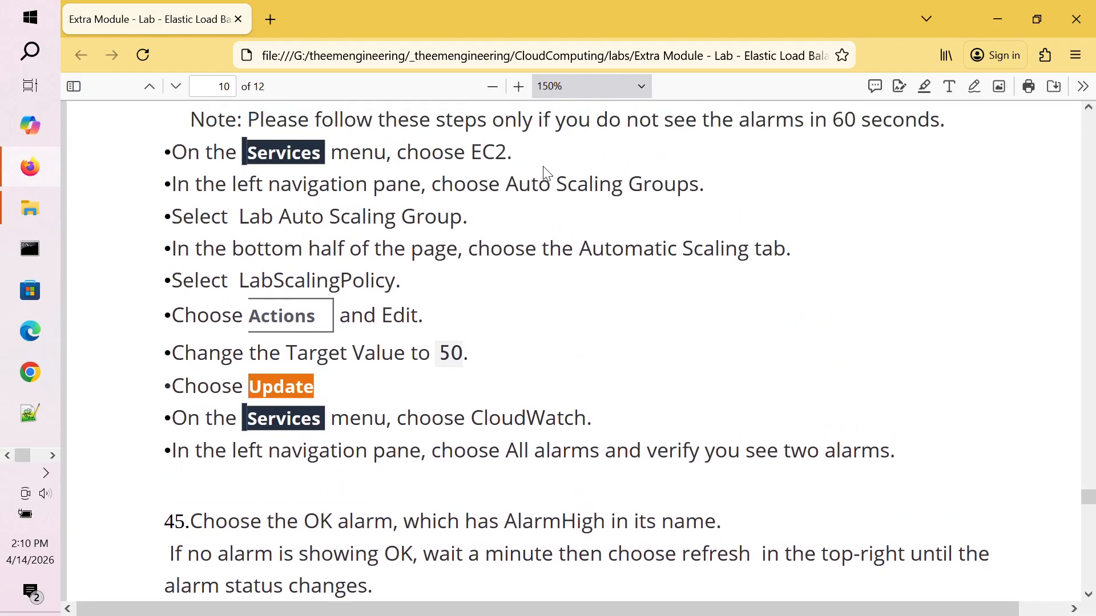
scroll(545, 167, up, 1)
scroll(544, 167, down, 3)
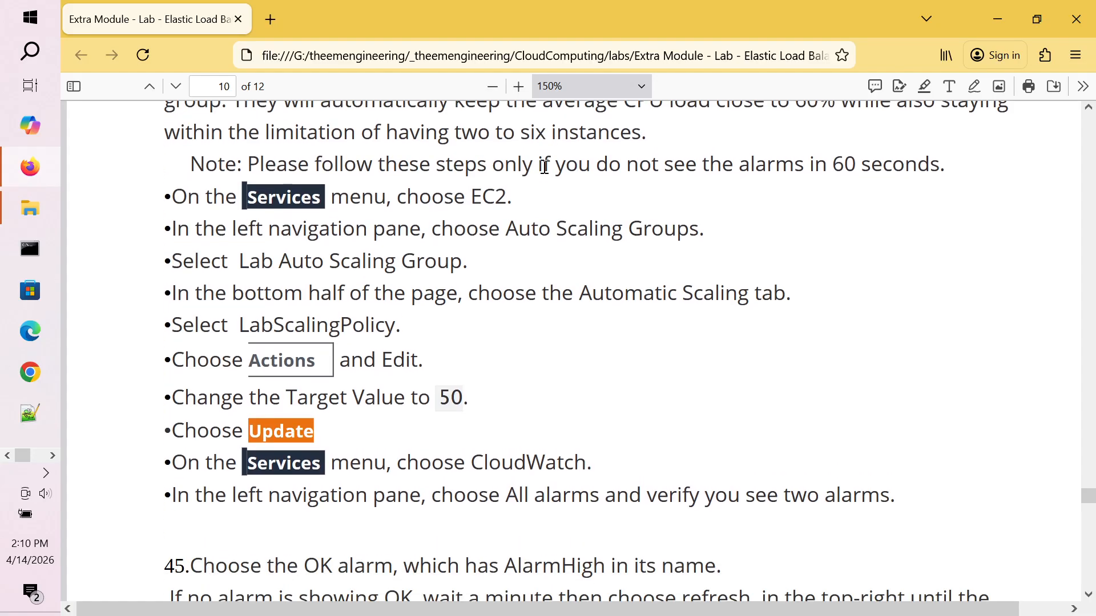
scroll(546, 170, up, 1)
scroll(545, 171, up, 4)
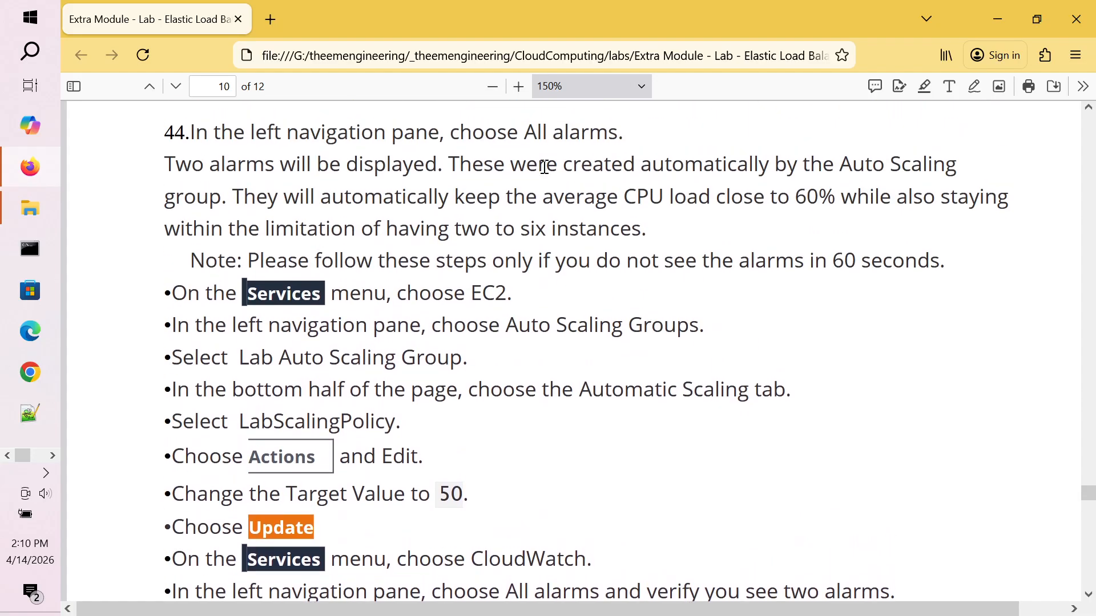
scroll(544, 166, up, 1)
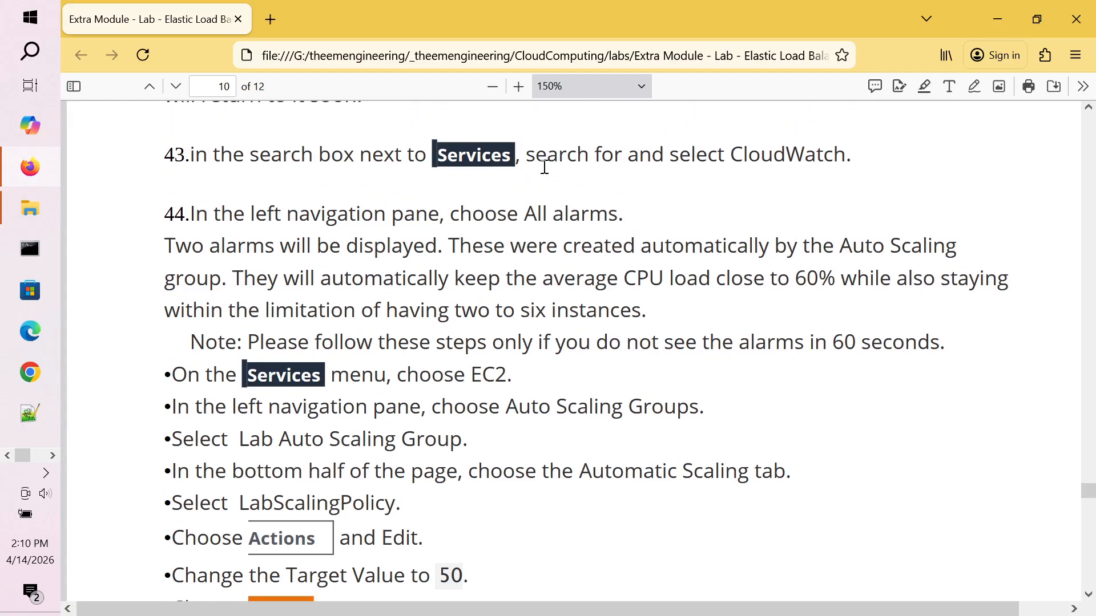
double_click(503, 224)
key(alt+Tab)
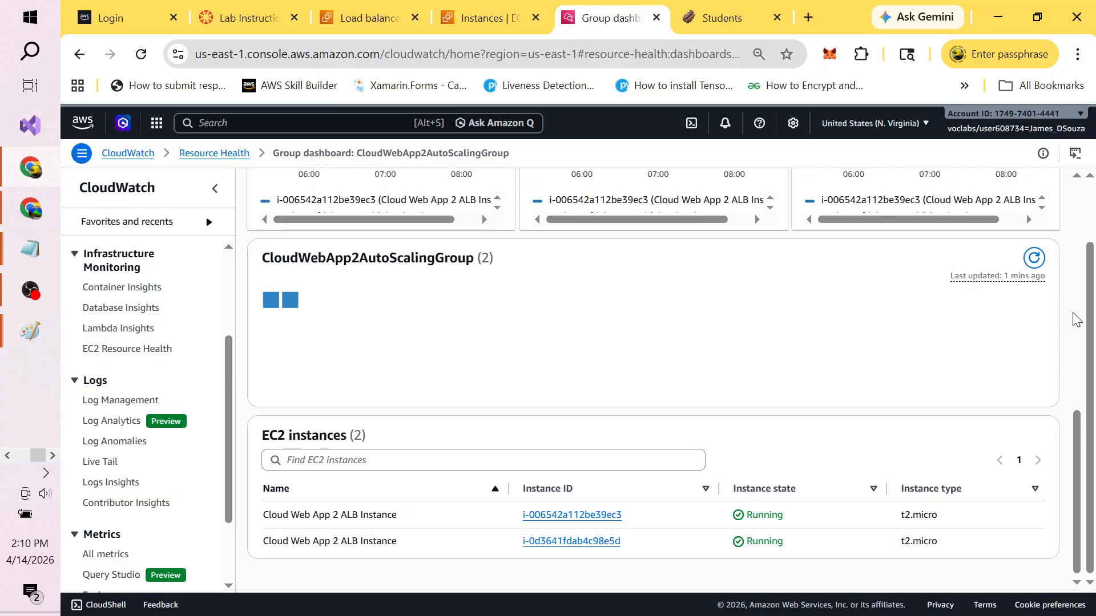
Step: Tick the In alarm and Insufficient data filters on the CloudWebApp2AutoScalingGroup dashboard
drag(1077, 421, 1079, 186)
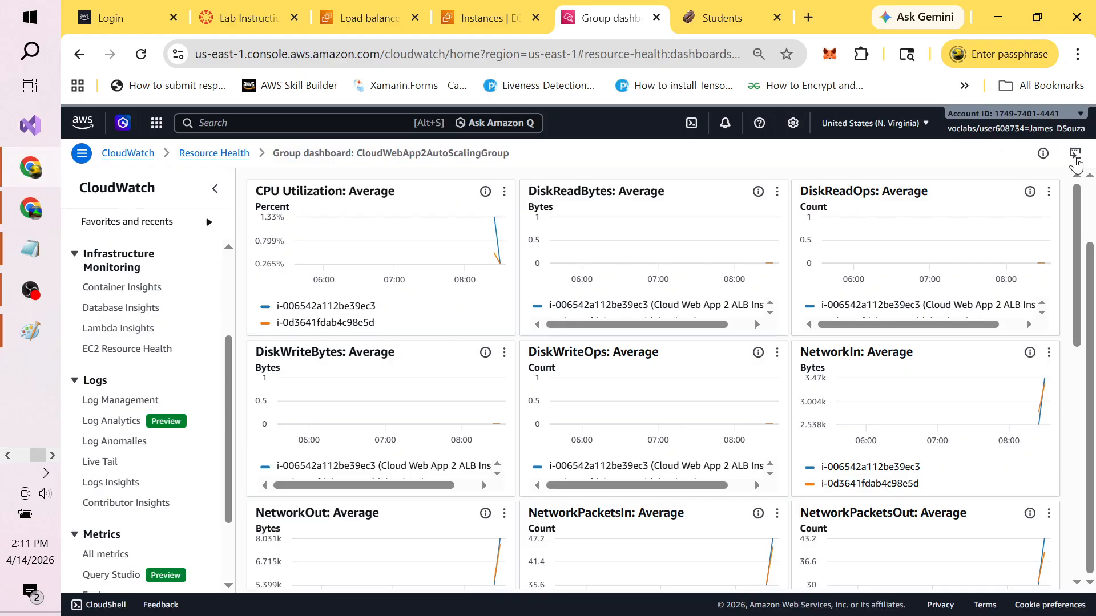
scroll(1091, 151, up, 2)
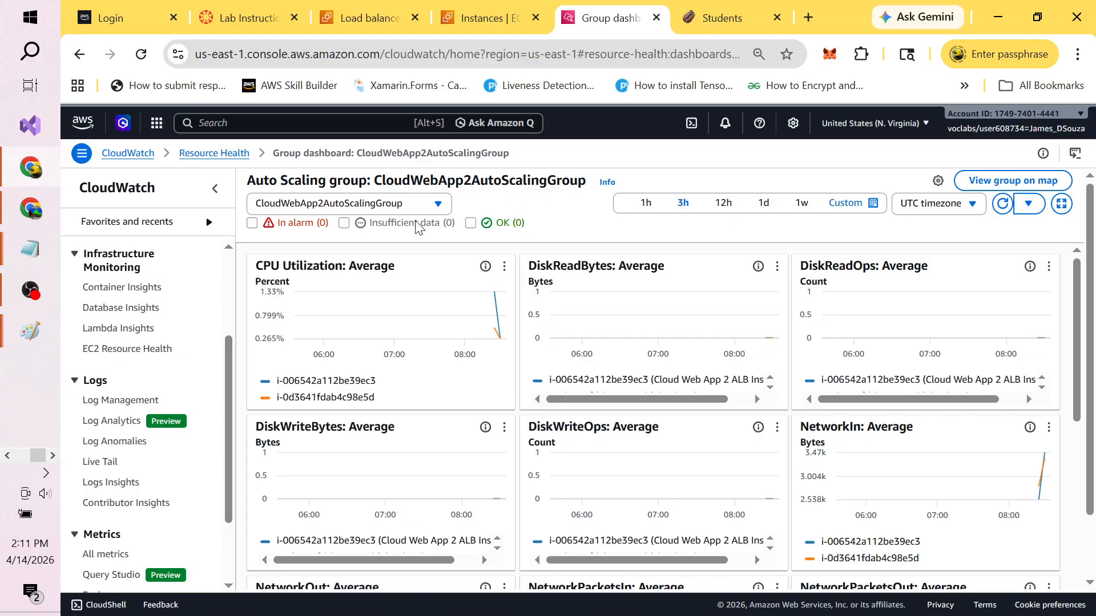
click(253, 223)
click(345, 224)
Step: Check the Auto Scaling group and refresh-interval dropdowns, leaving both unchanged
click(438, 207)
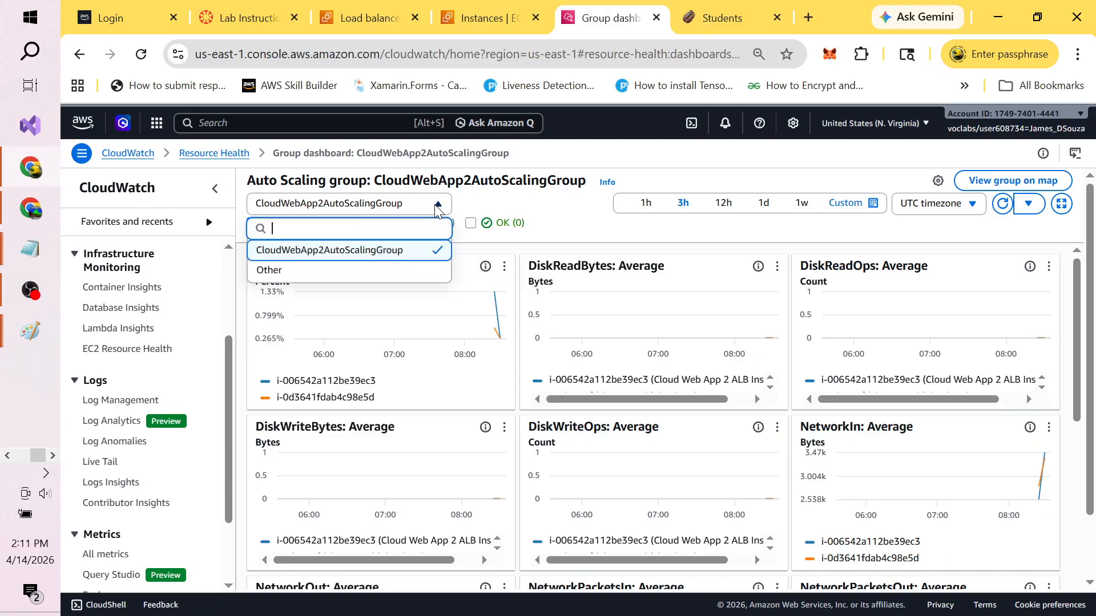
click(437, 207)
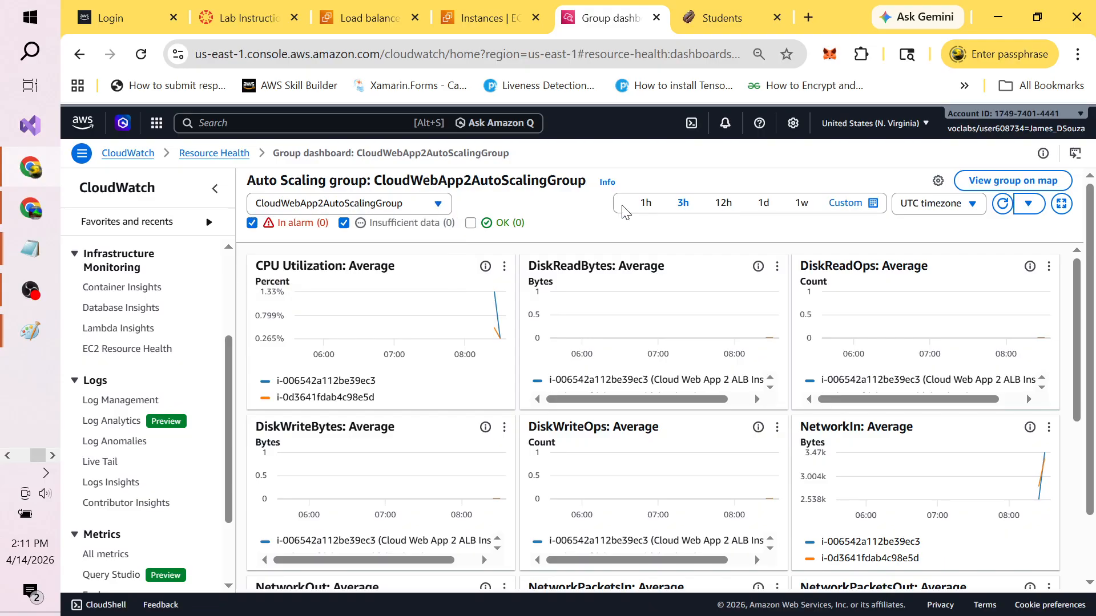
click(1030, 205)
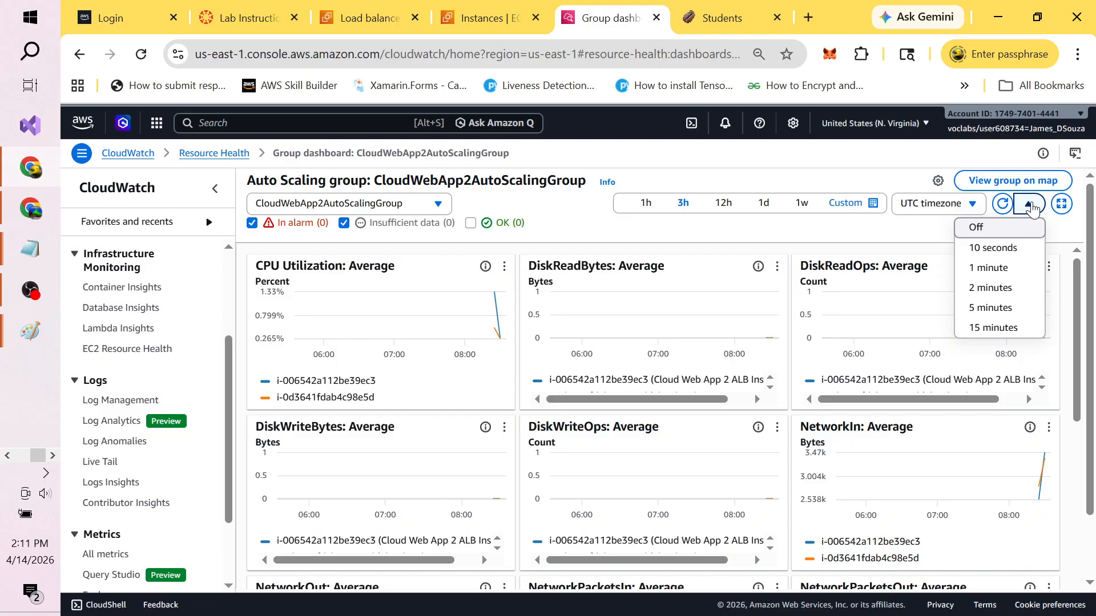
click(1032, 208)
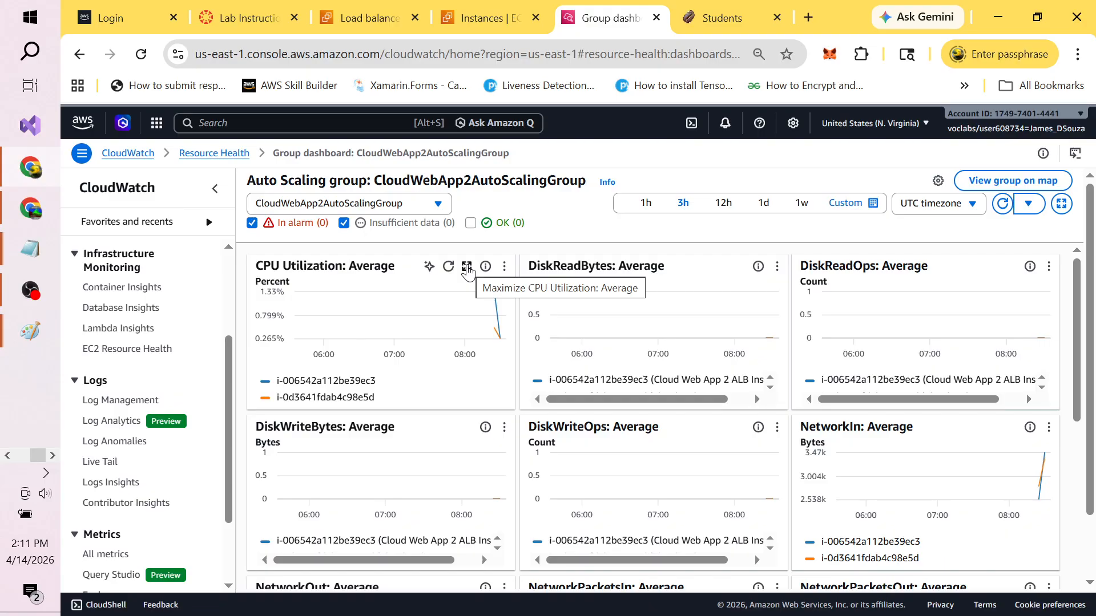
Step: Maximize the CPU Utilization: Average chart to read its 08:25 value, then switch to the Students tab
click(467, 268)
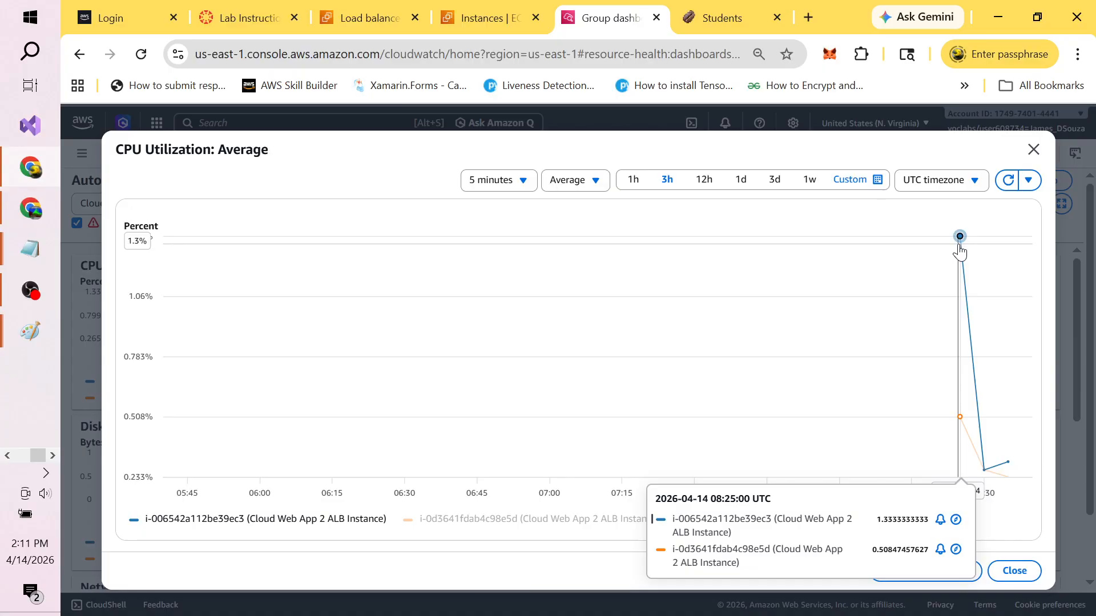
mouse_move(962, 247)
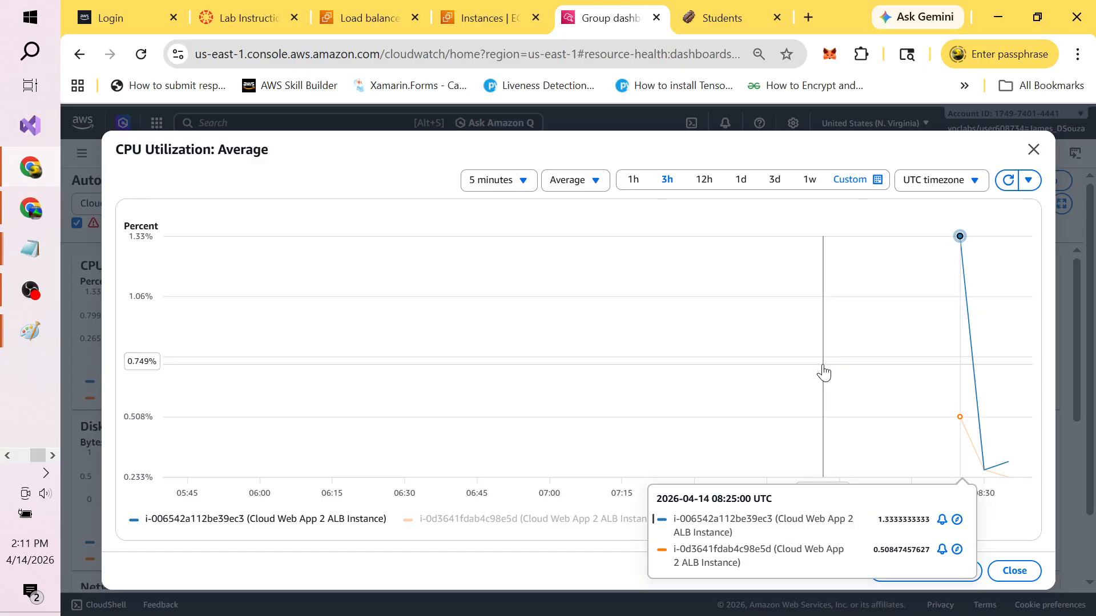
click(717, 20)
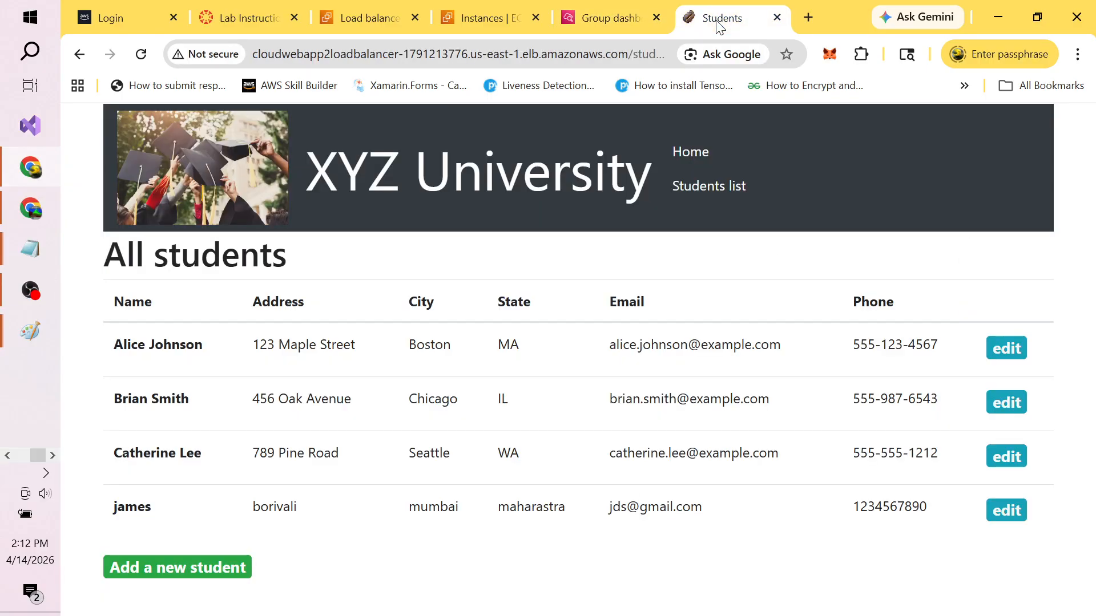
Step: Open the Add a new student form, briefly checking the lab instructions and CloudWatch CPU chart
click(167, 574)
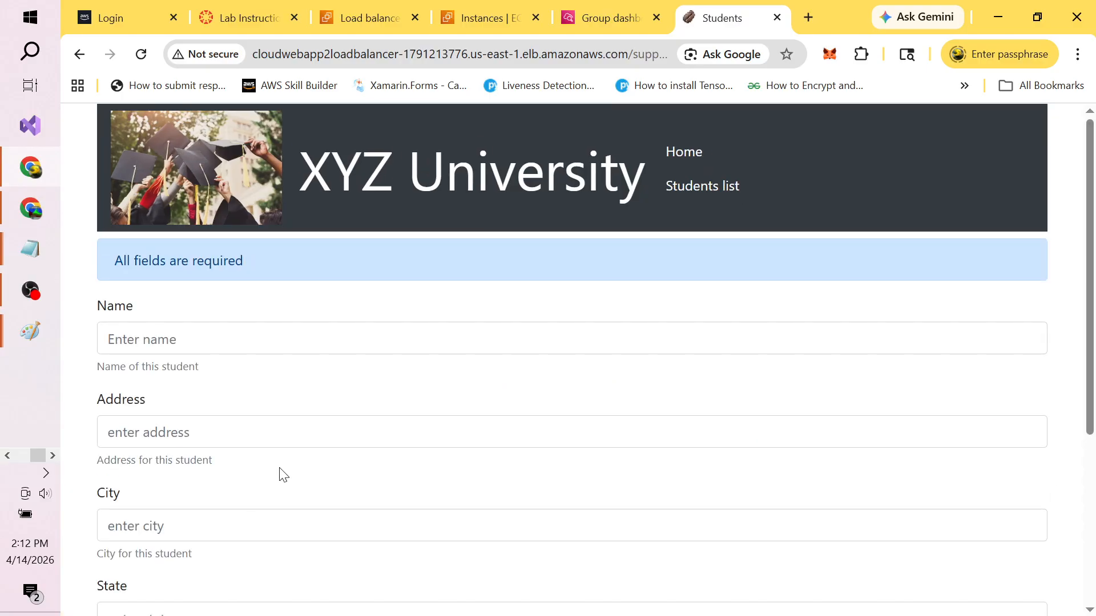
click(192, 335)
key(alt+Tab)
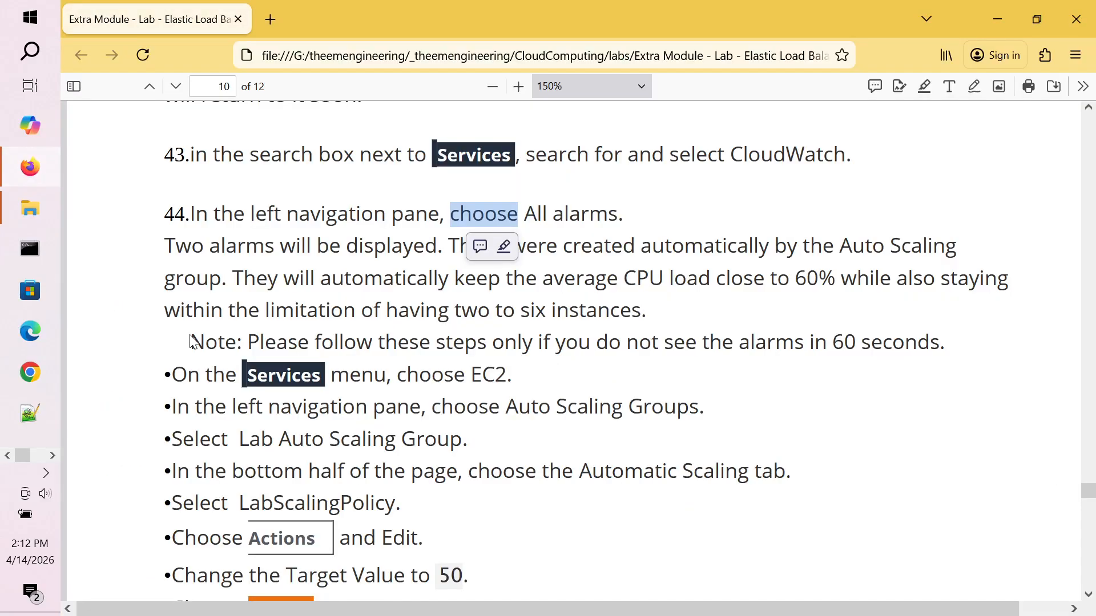
key(alt+Tab)
click(606, 19)
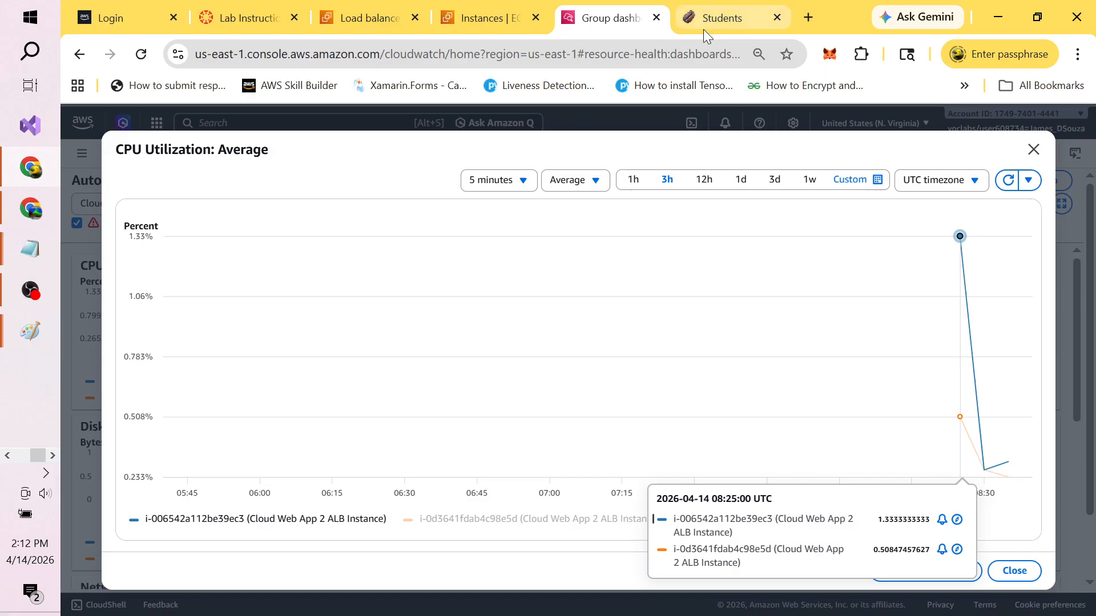
click(724, 22)
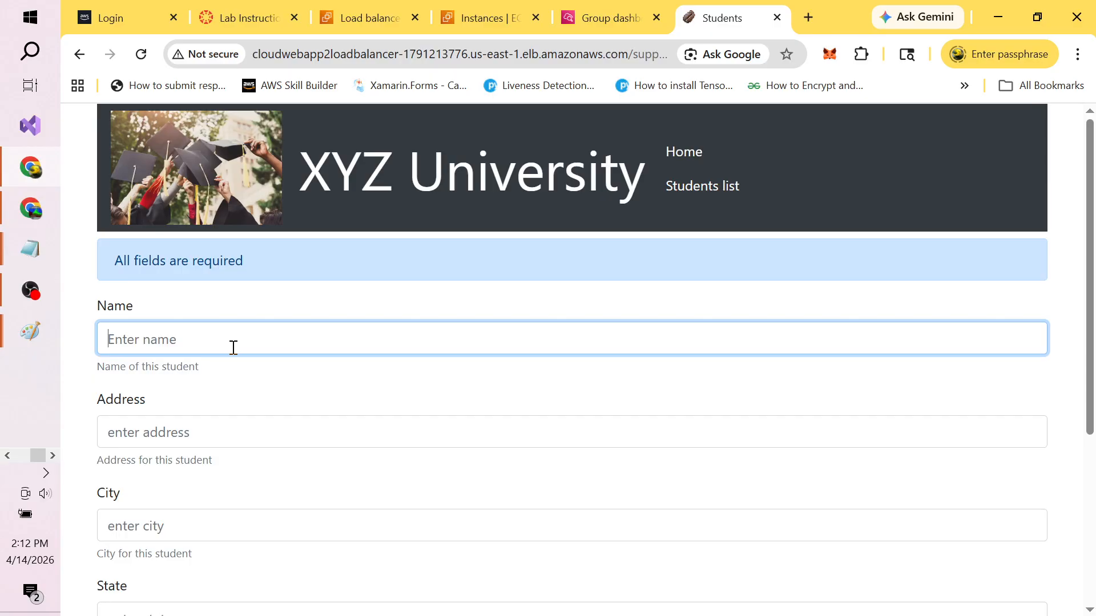
Step: Enter the student's name, street address, city mumbai and state maharastra
text(john)
click(174, 440)
text(malad)
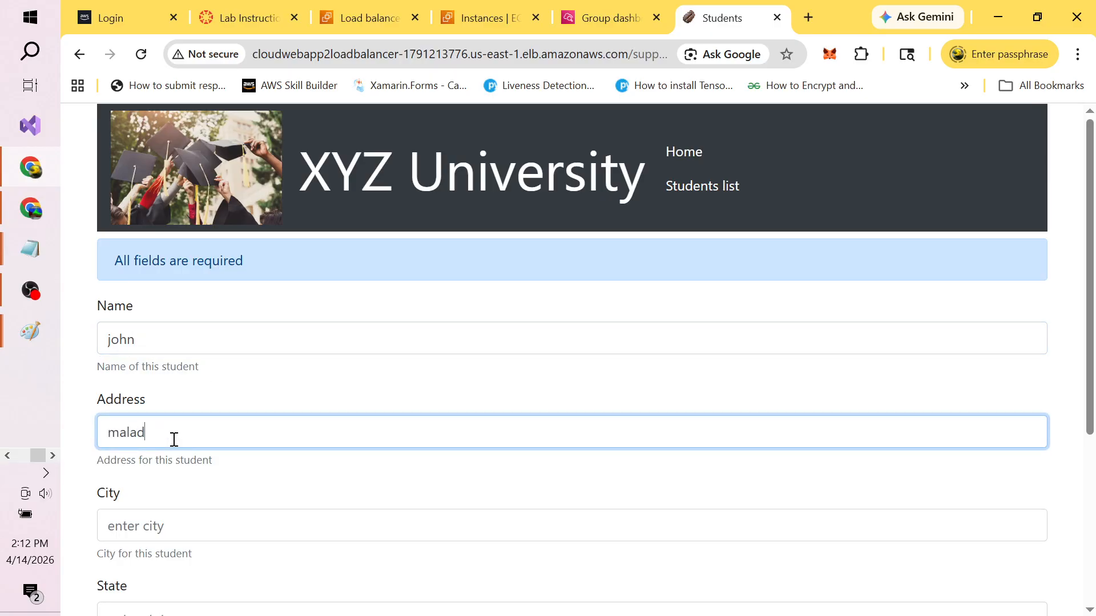
click(149, 525)
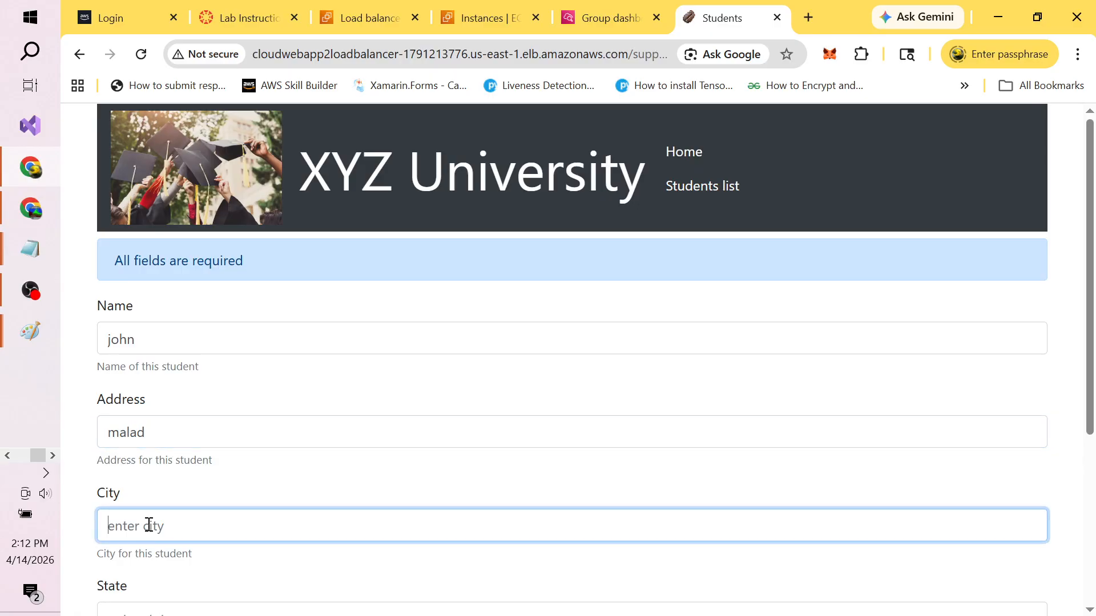
text(mumbai)
drag(1091, 355, 1093, 502)
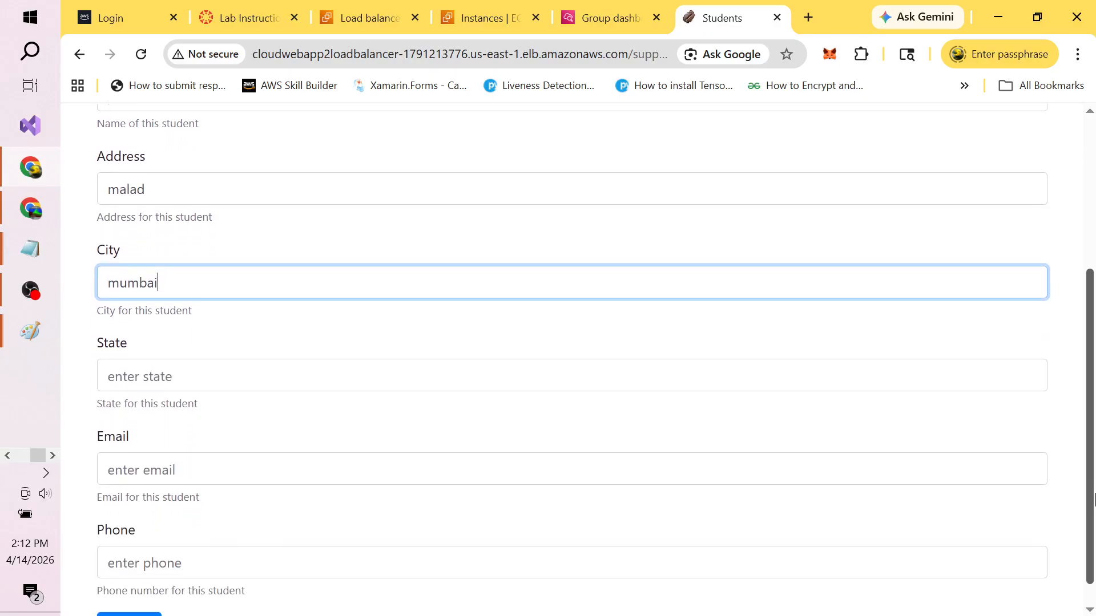
click(274, 385)
text(maharas)
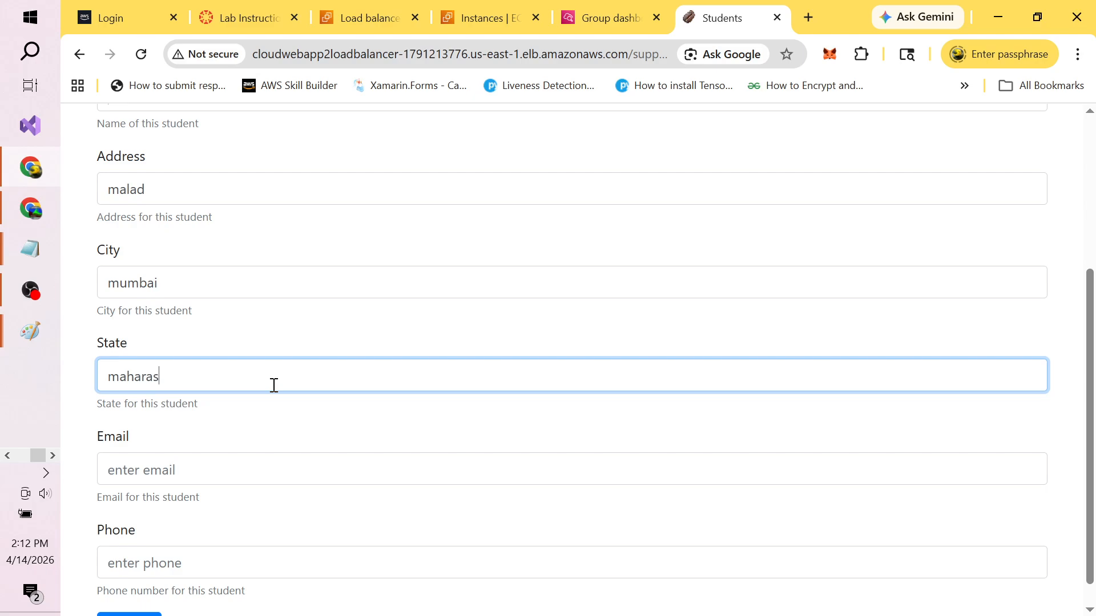
text(tra)
Step: Add the student's e-mail address and phone number and submit the record
click(205, 458)
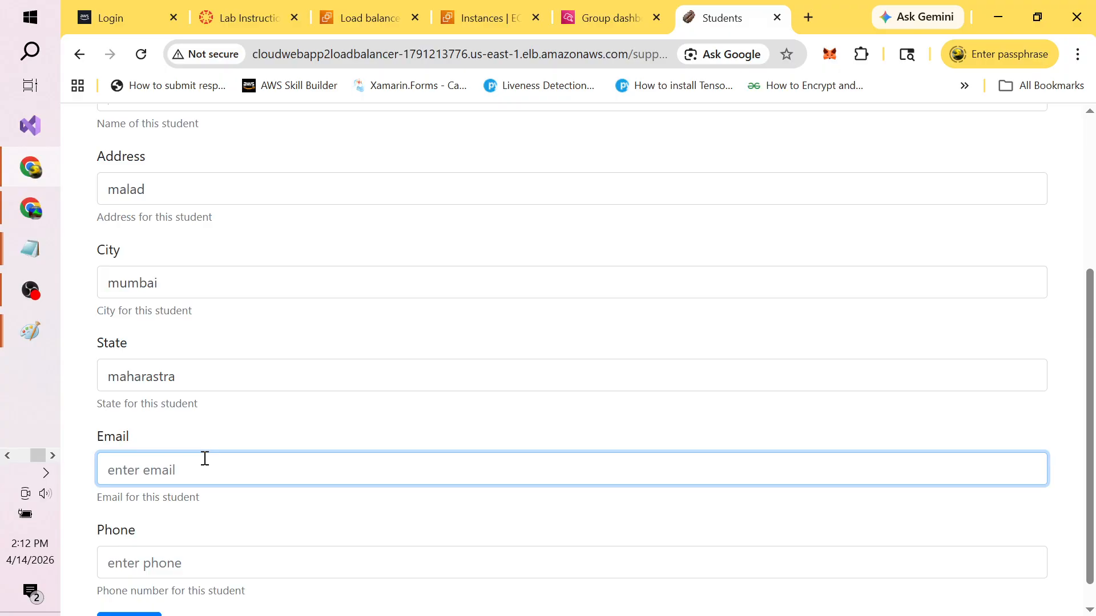
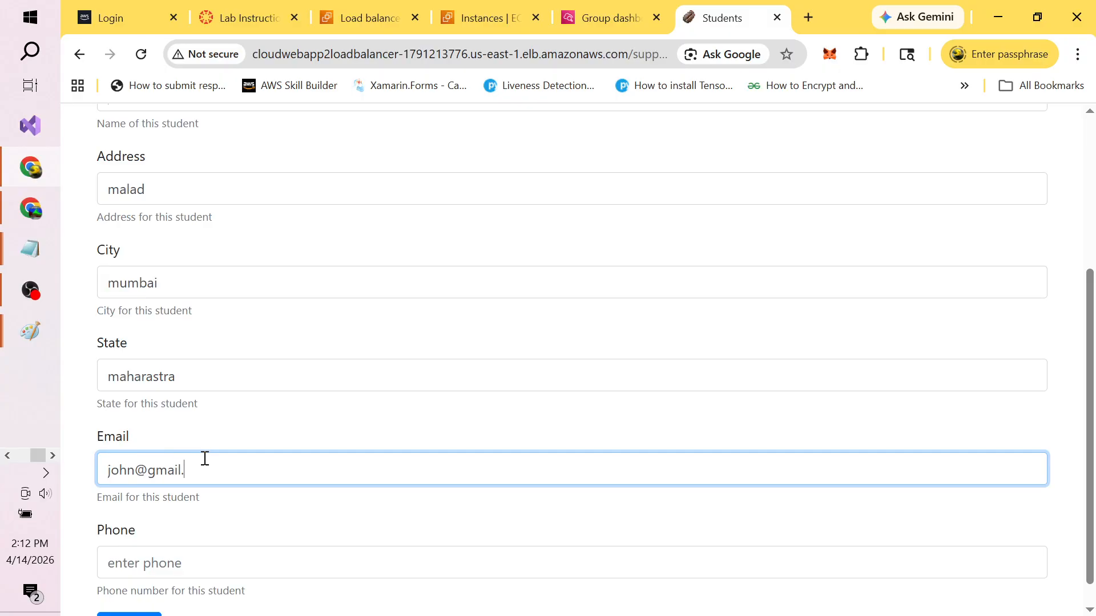
click(153, 562)
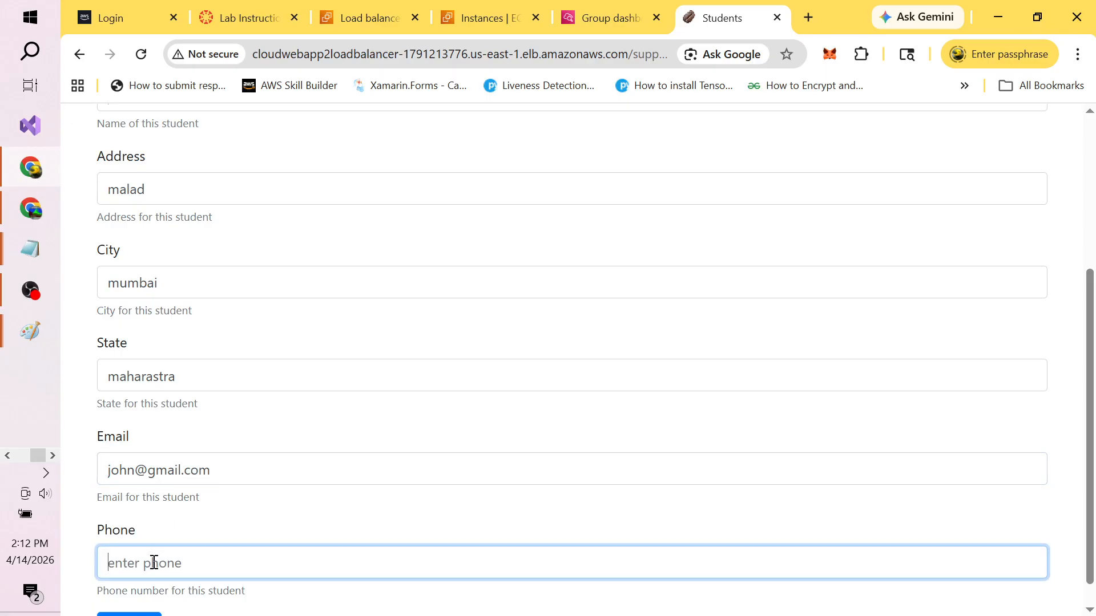
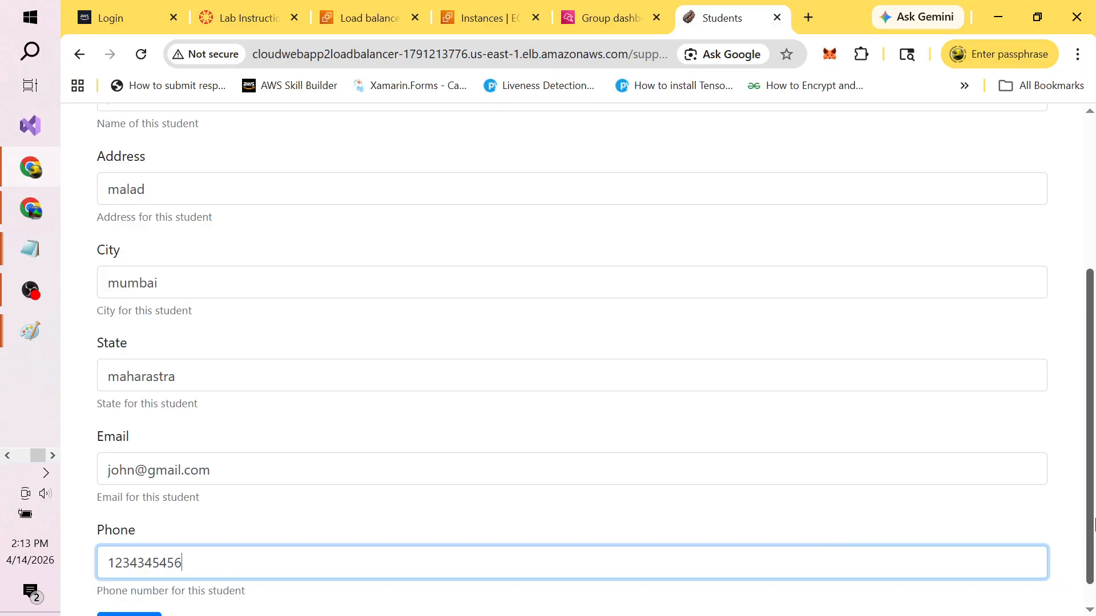
scroll(1093, 521, down, 1)
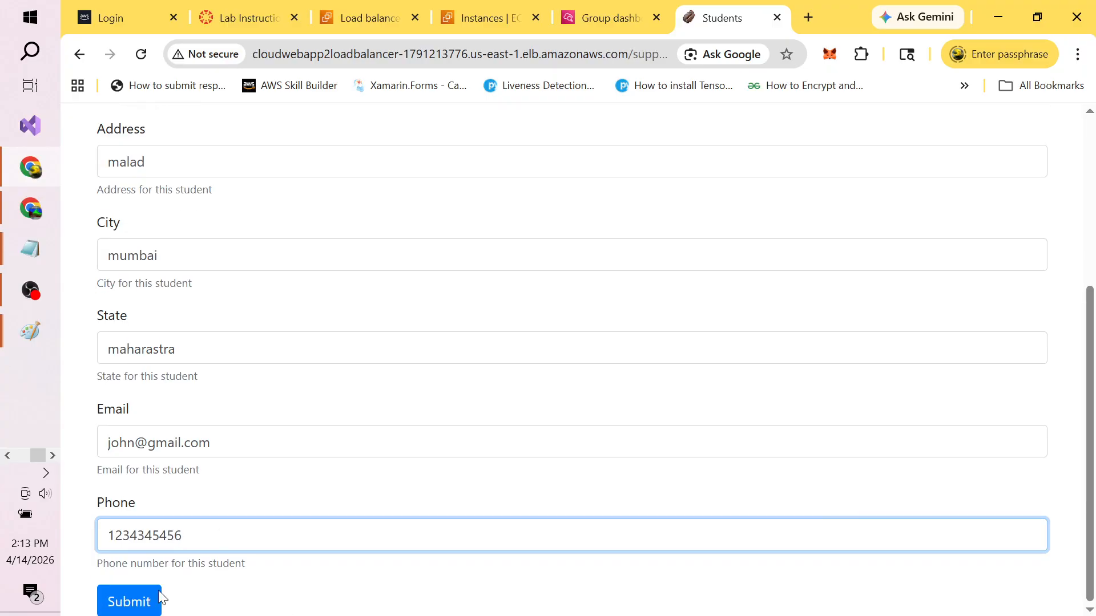
click(123, 604)
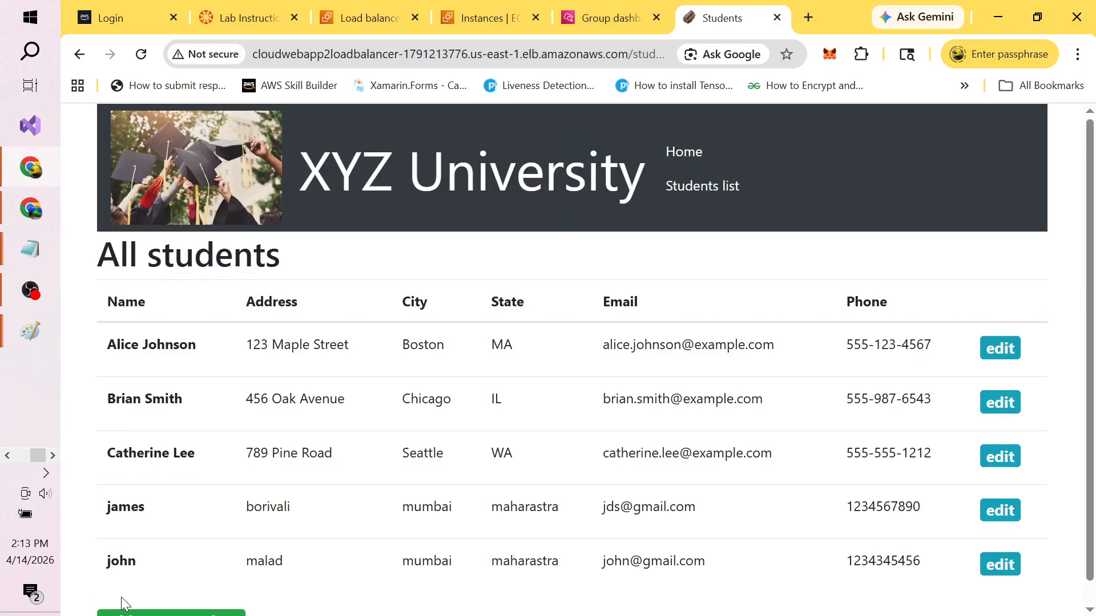
key(alt+Tab)
key(alt+Tab)
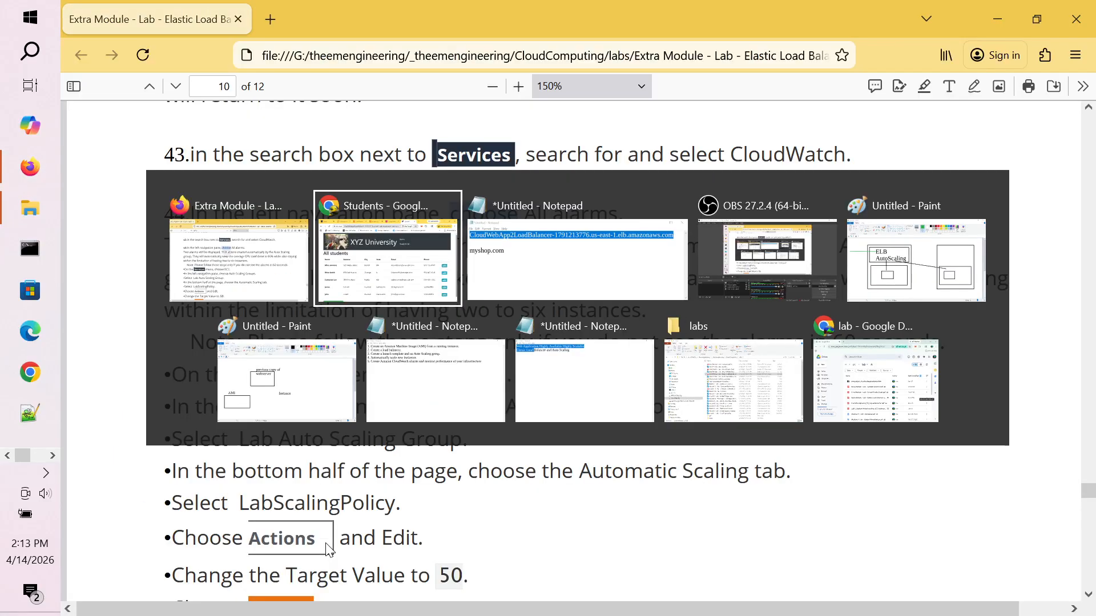
Step: Refresh the CloudWatch CPU Utilization chart and read both instances' values, then go back to the lab PDF
click(609, 8)
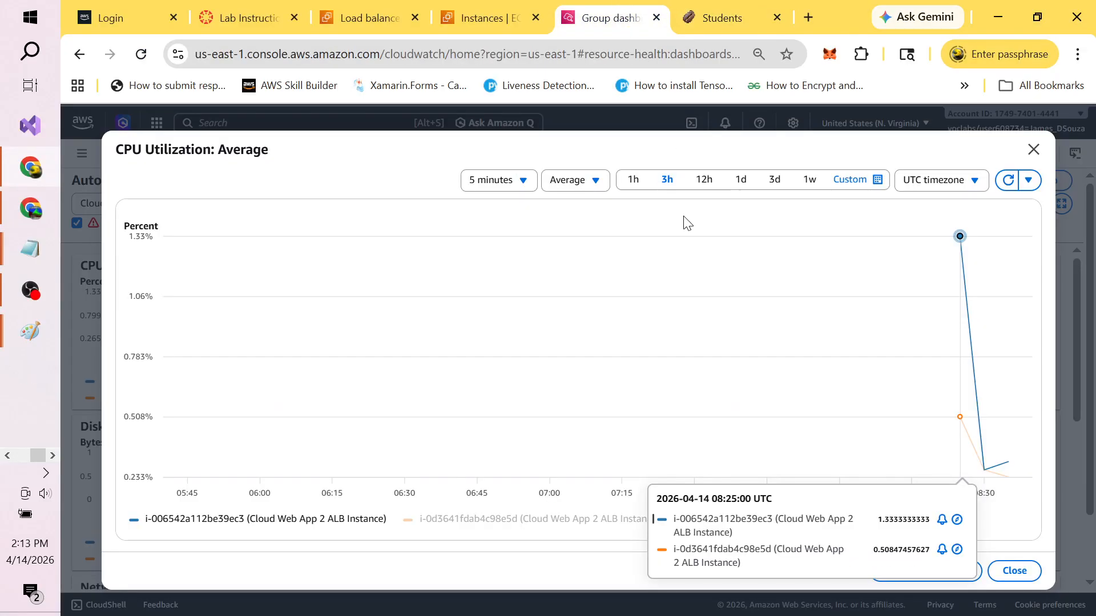
click(1016, 181)
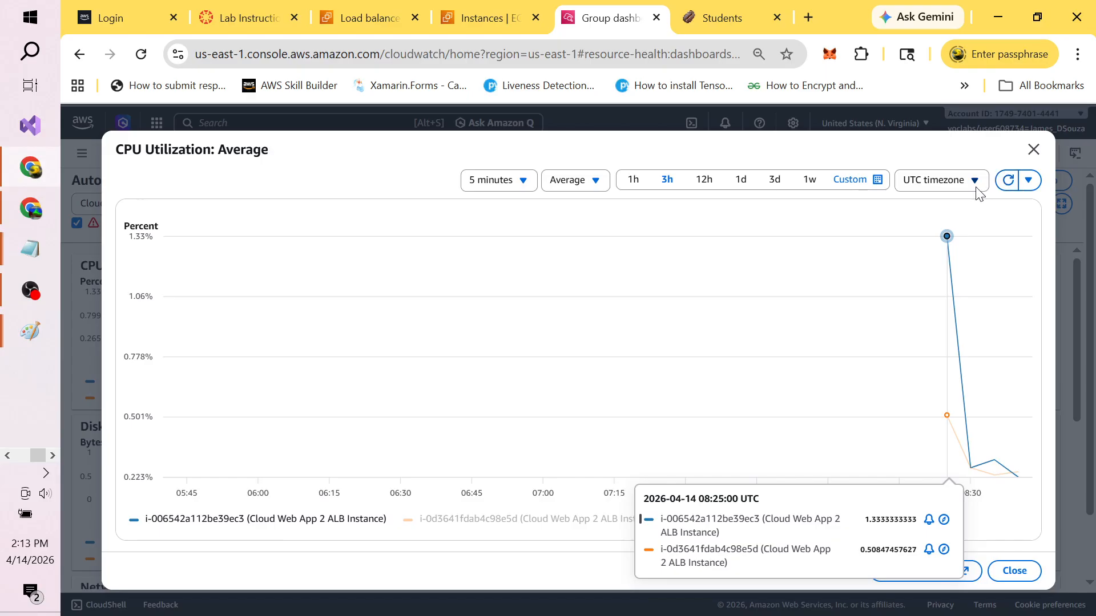
click(1033, 150)
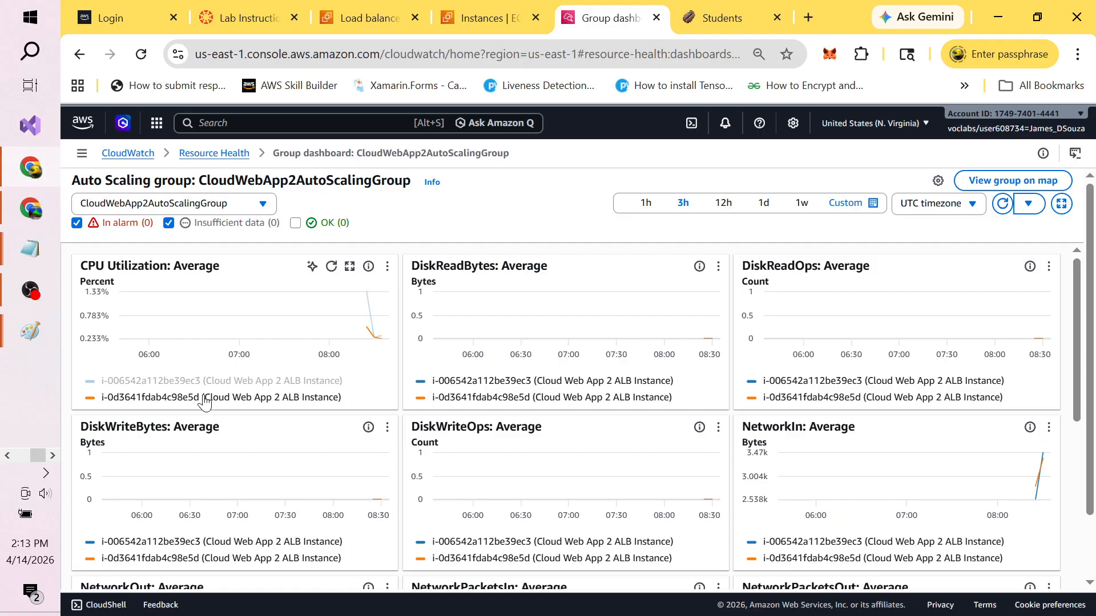
mouse_move(104, 404)
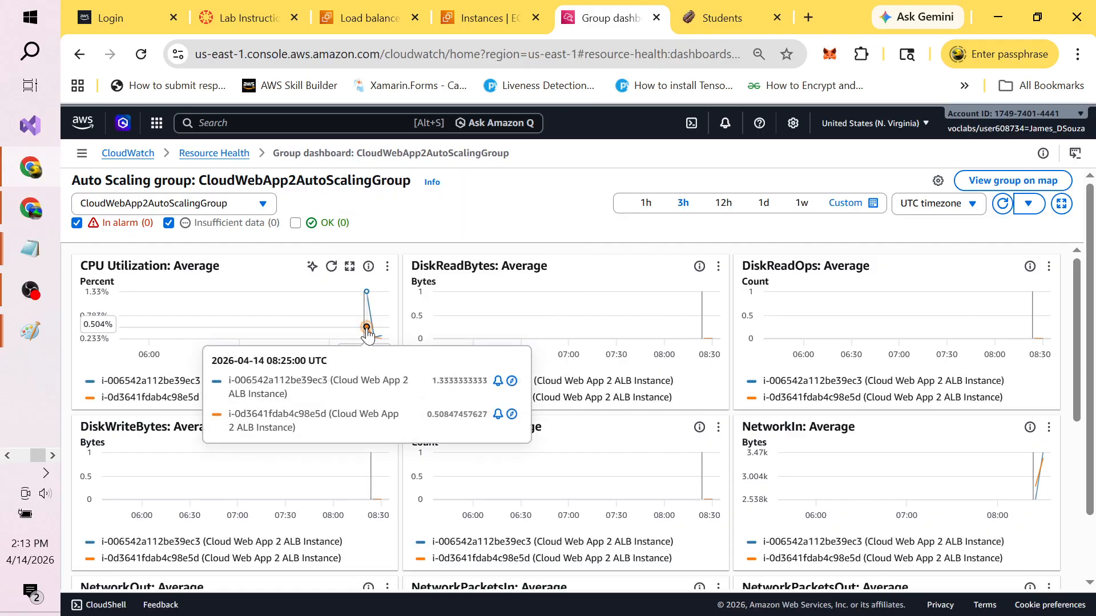
mouse_move(368, 335)
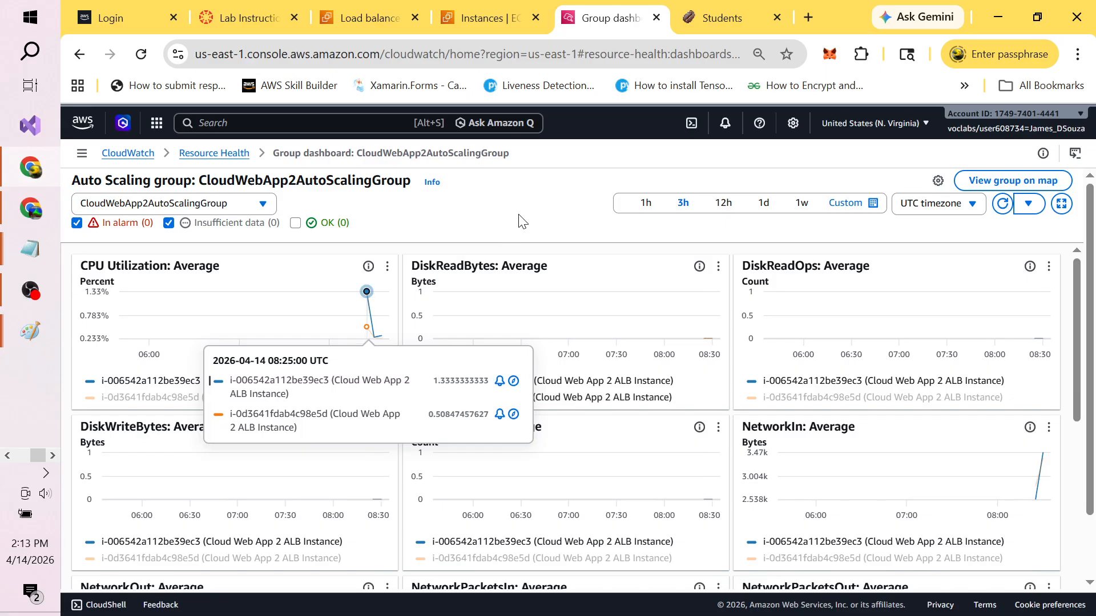
key(alt+Tab)
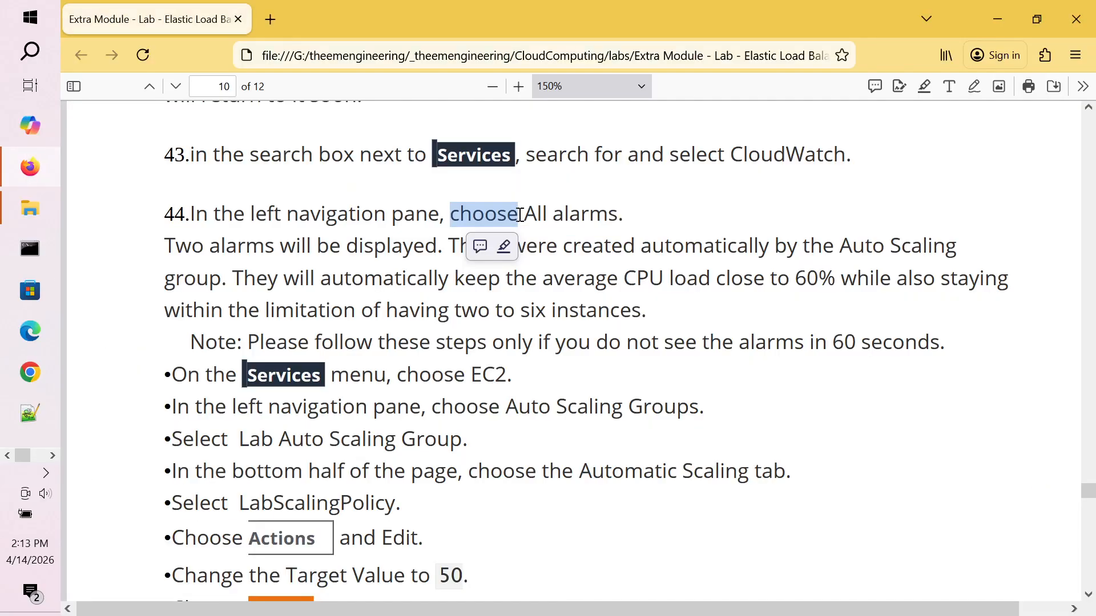
Step: Scroll through steps 44 and 45 of the lab PDF on the scaling-policy and alarm fallback
click(477, 455)
scroll(479, 455, down, 3)
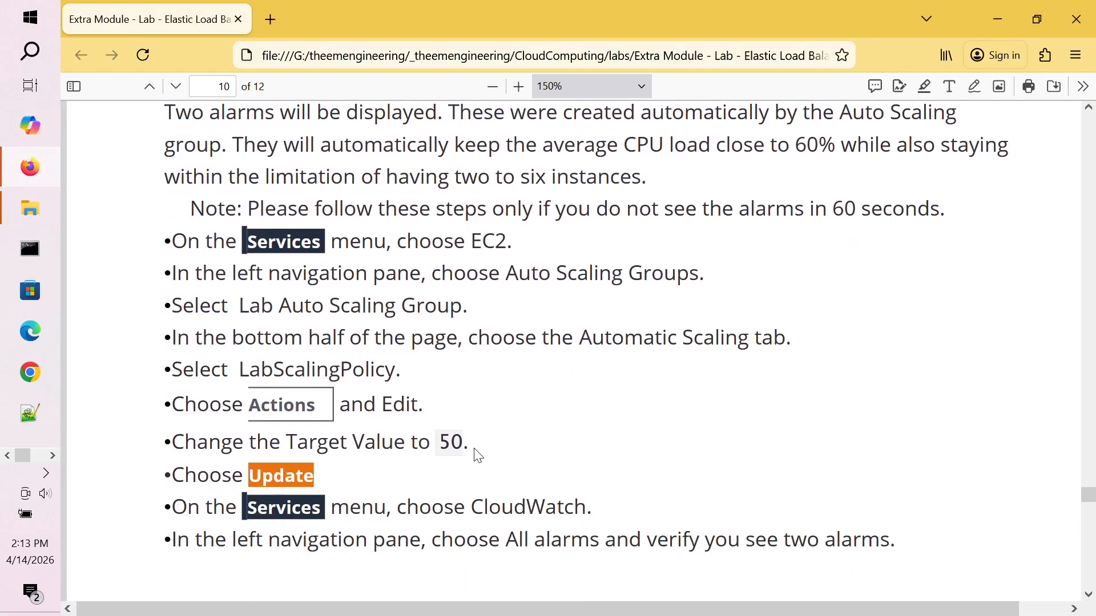
scroll(478, 455, down, 5)
scroll(478, 455, up, 1)
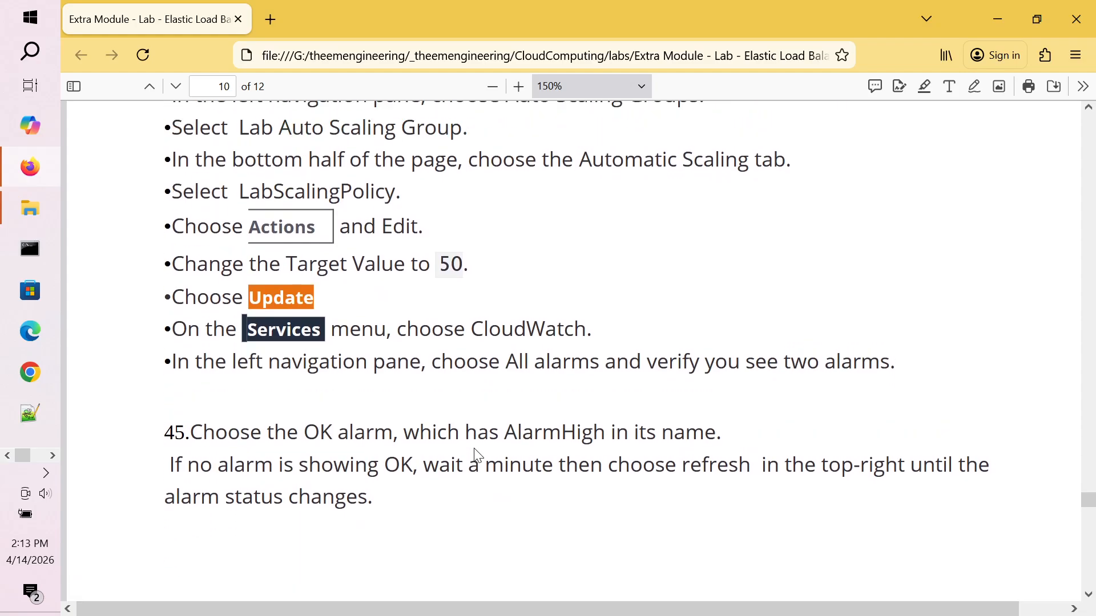
scroll(477, 455, up, 1)
scroll(478, 455, up, 3)
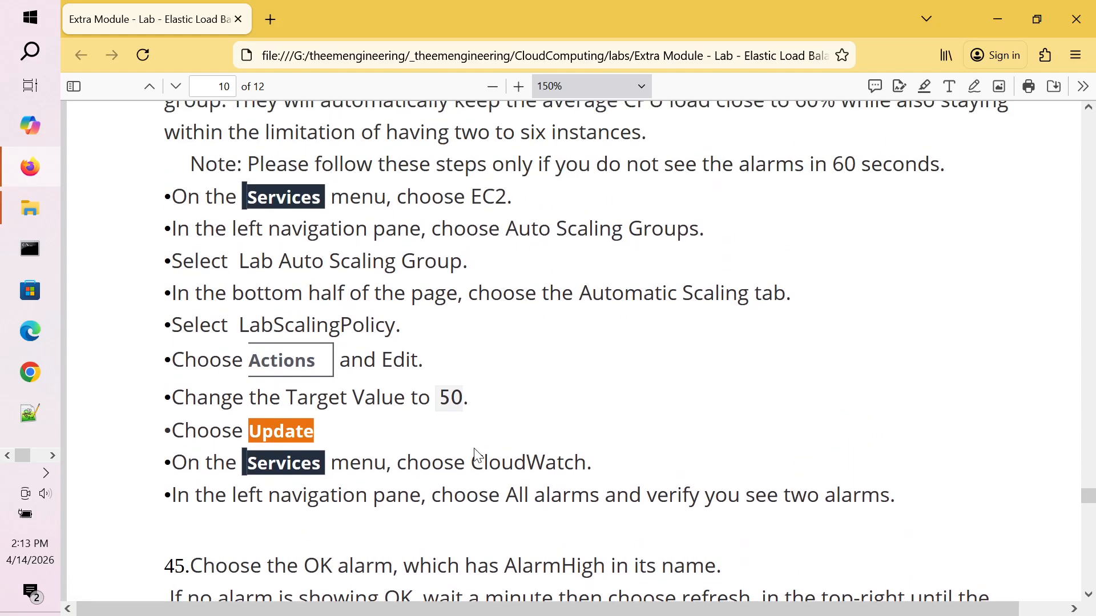
scroll(478, 454, down, 1)
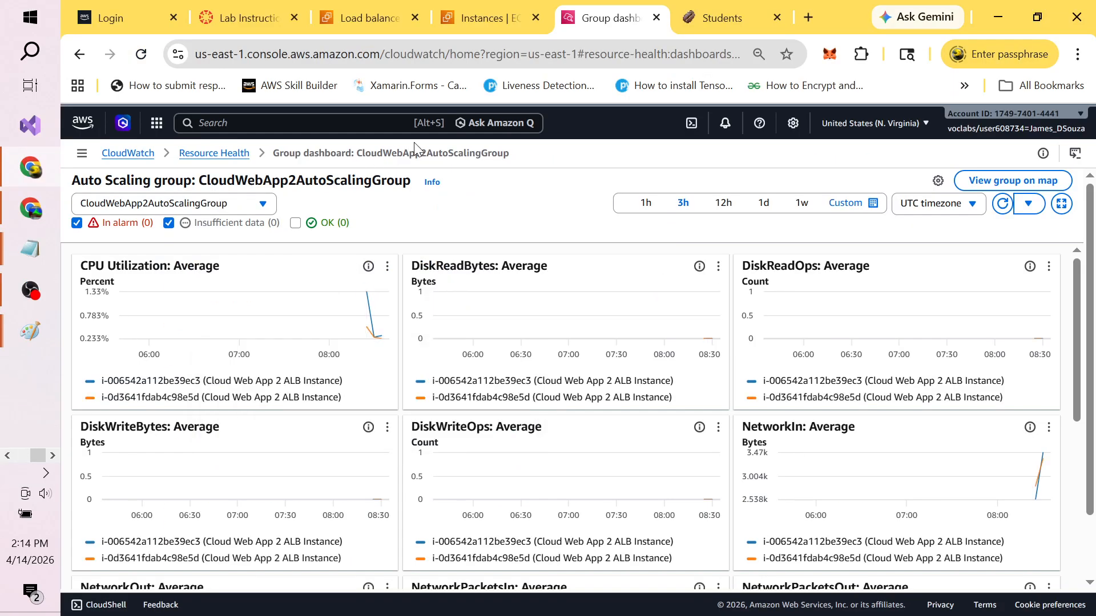
Step: Show the EC2 Instances list and scroll the navigation pane down to the Auto Scaling section
click(498, 25)
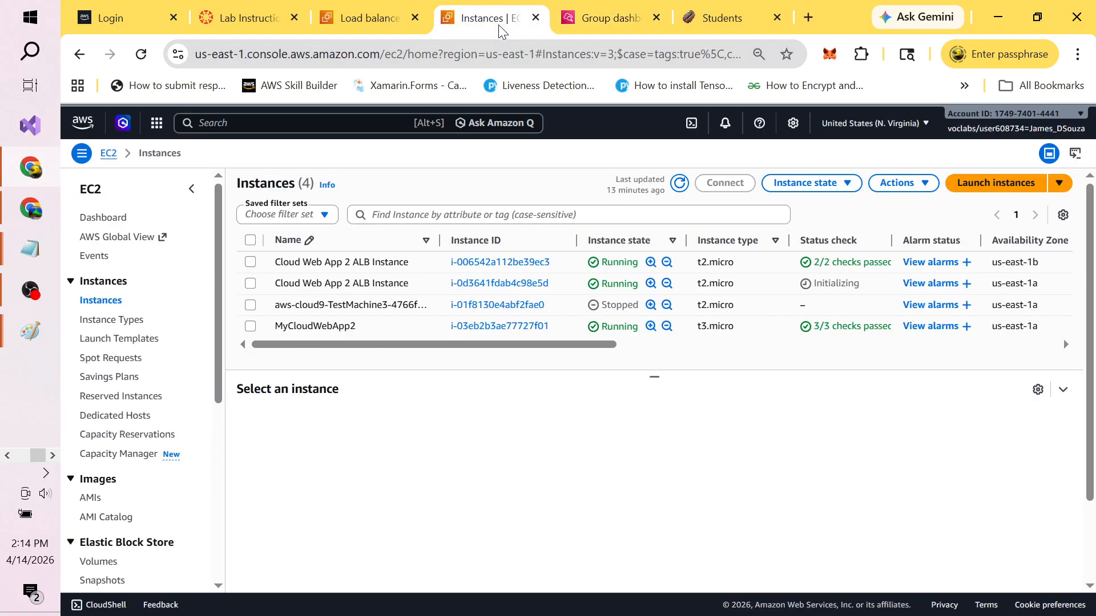
scroll(220, 497, down, 3)
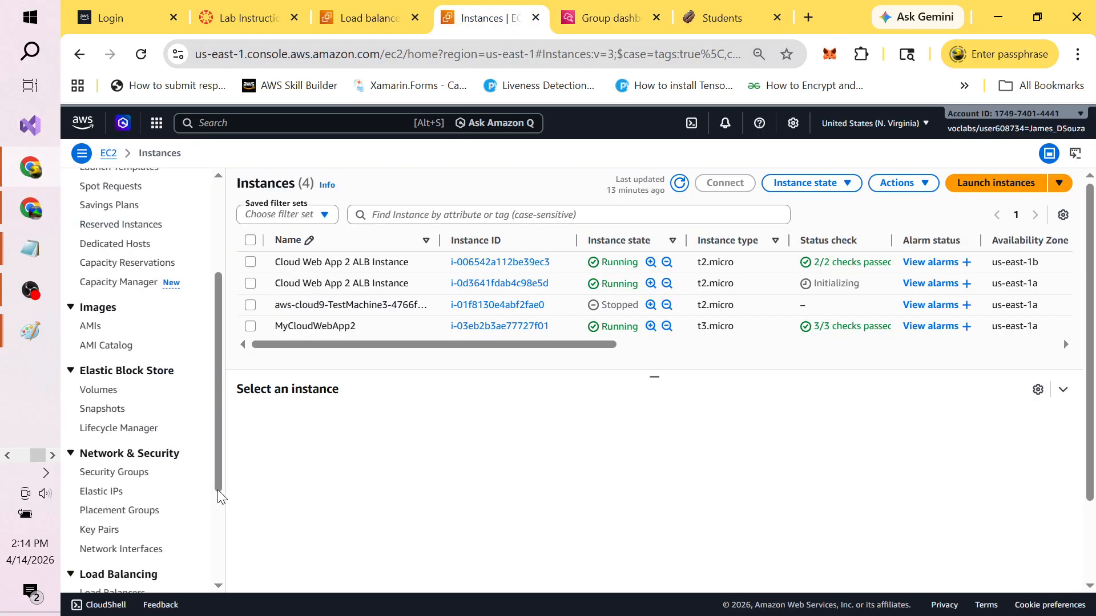
scroll(220, 497, down, 3)
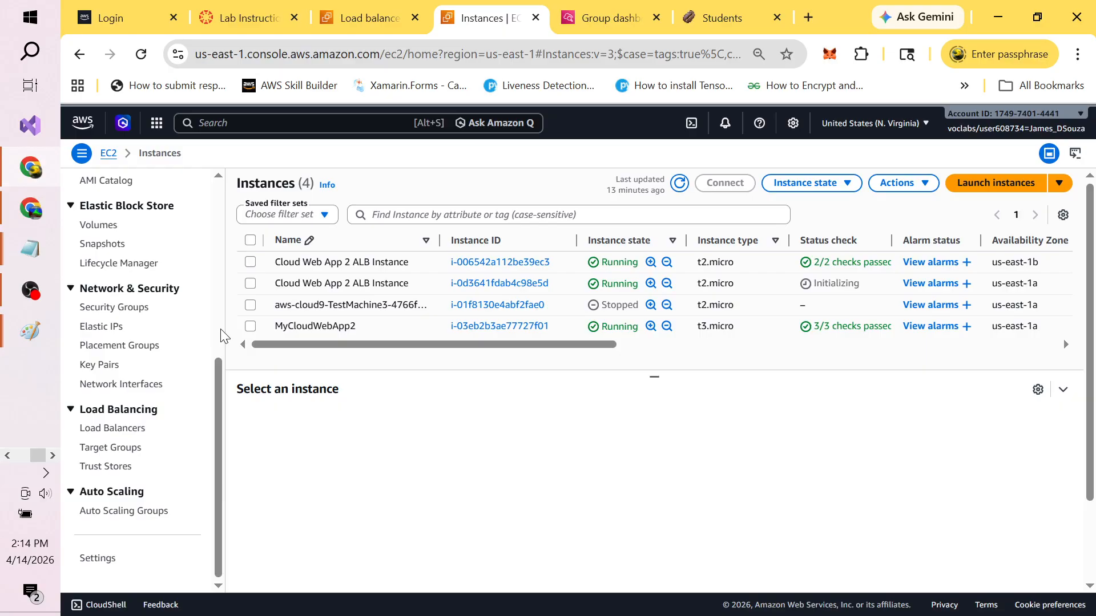
click(221, 306)
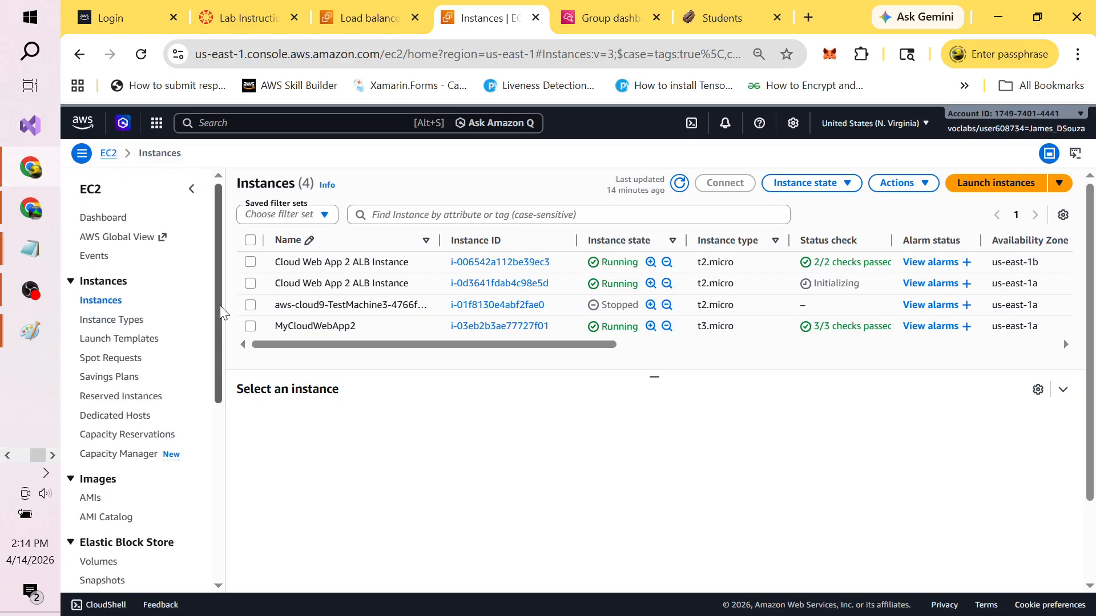
click(220, 459)
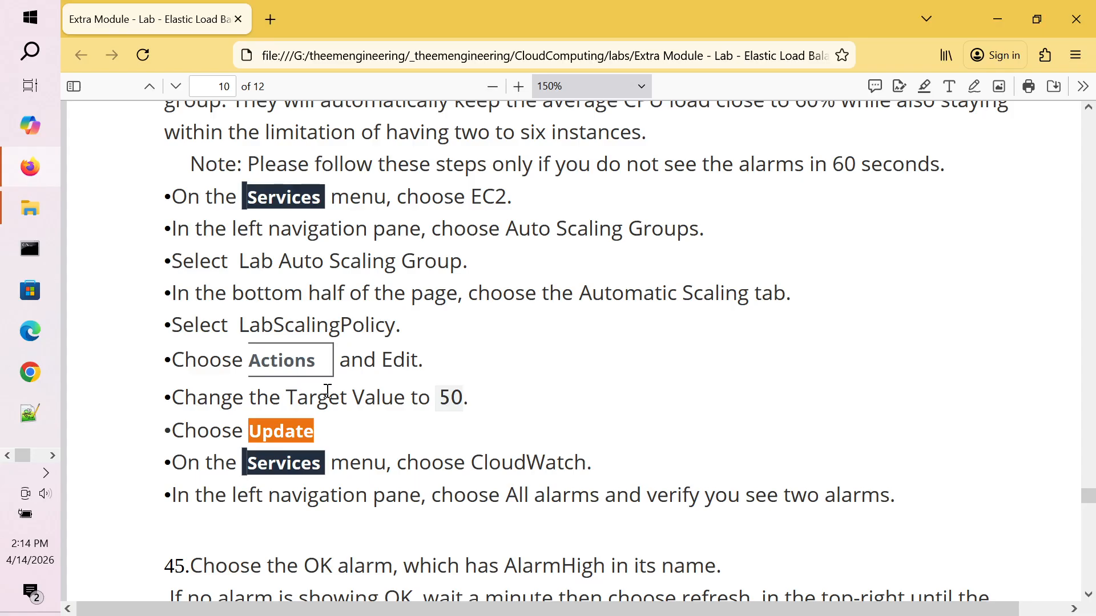
Step: Highlight LabScalingPolicy and Automatic in the lab PDF, then return to the AWS console
double_click(361, 327)
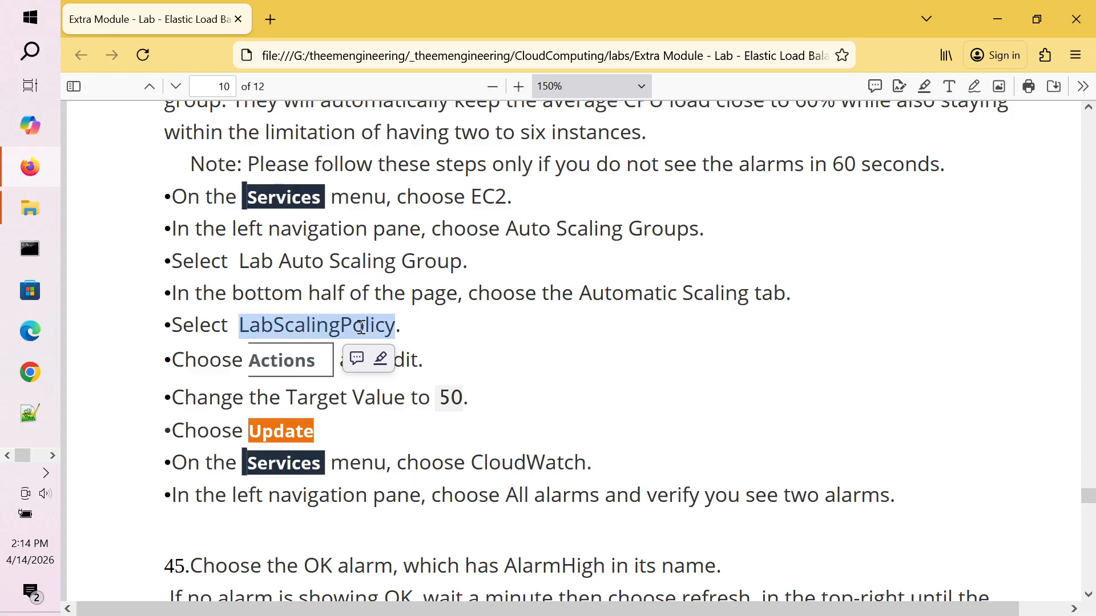
double_click(643, 297)
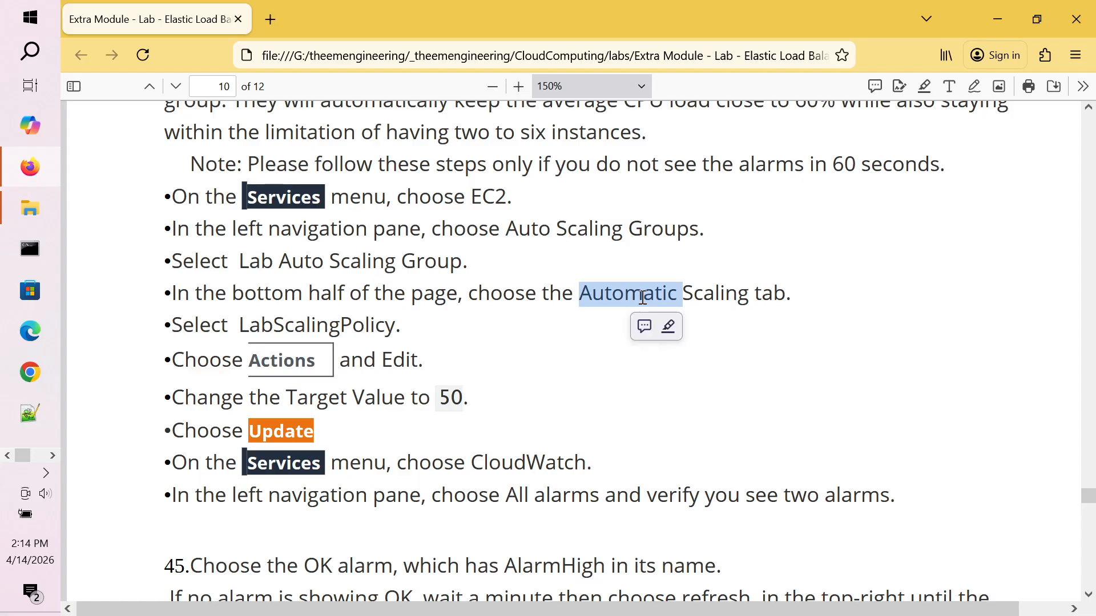
key(alt+Tab)
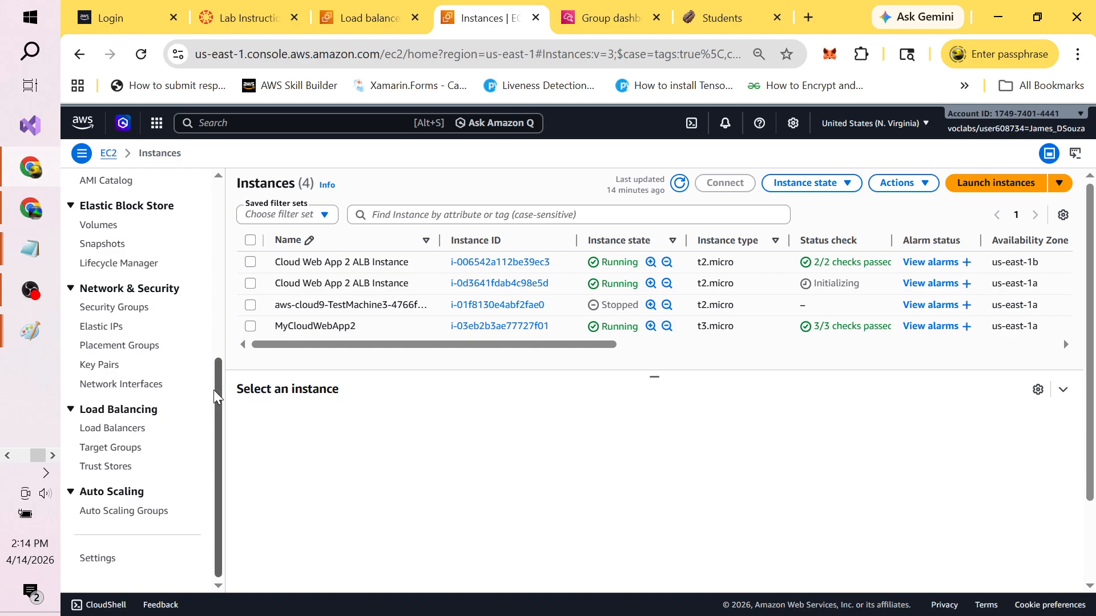
Step: Select CloudWebApp2AutoScalingGroup under Auto Scaling Groups and enlarge its details panel (desired 2, limits 2 - 6)
click(159, 514)
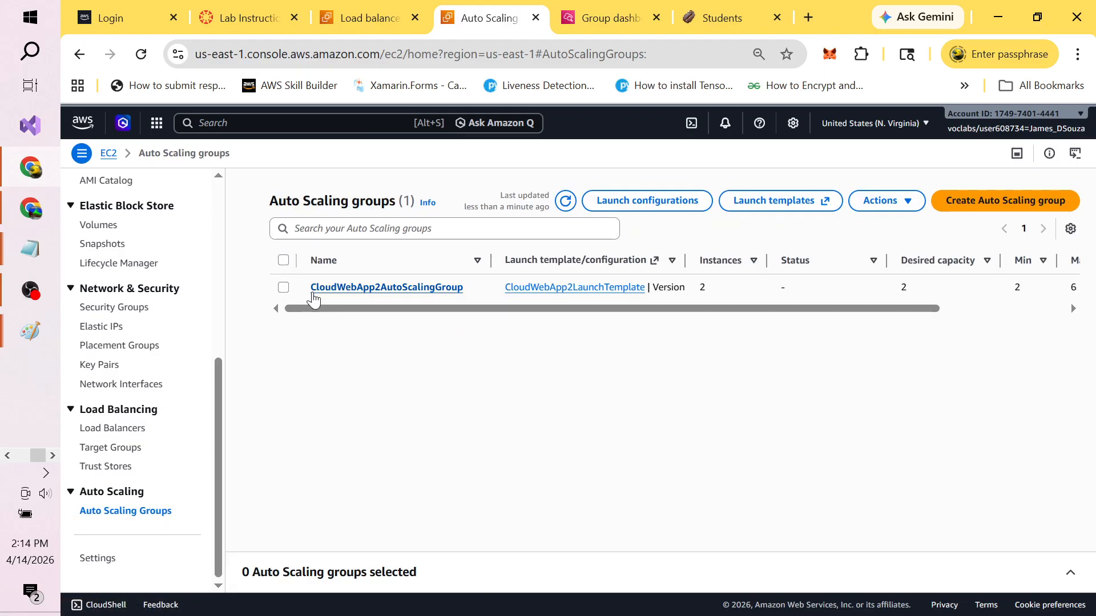
click(280, 289)
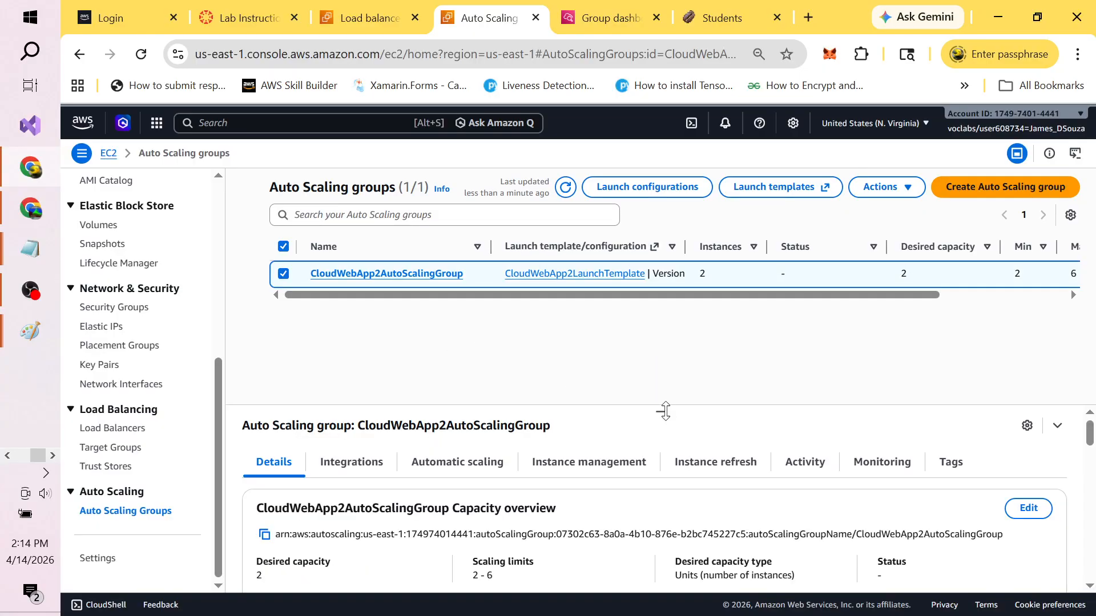
drag(660, 411, 656, 337)
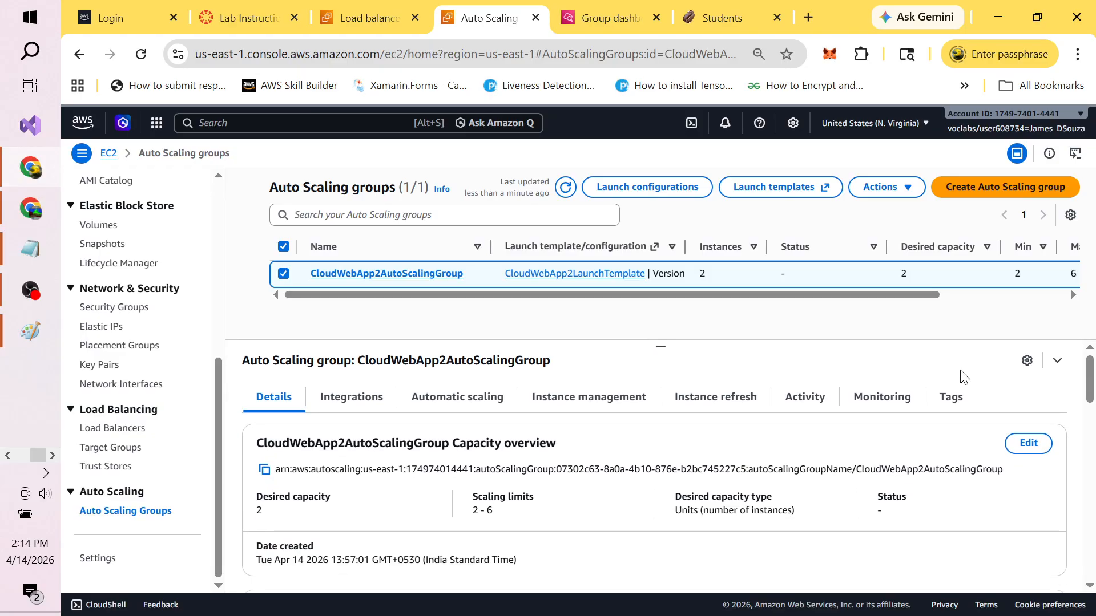
mouse_move(1090, 382)
mouse_down()
mouse_move(1093, 494)
mouse_move(1092, 368)
mouse_up()
Step: Check the Automatic scaling tab's empty policy list, then the Details tab and its Actions menu
click(463, 408)
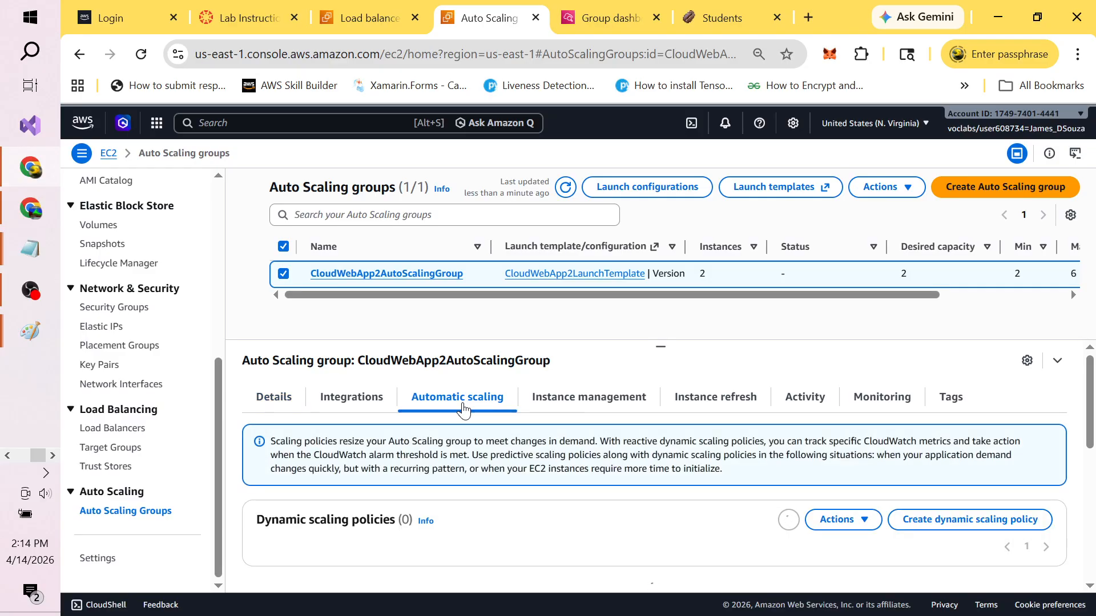
mouse_move(1093, 408)
mouse_down()
mouse_move(1093, 565)
mouse_move(1093, 405)
mouse_up()
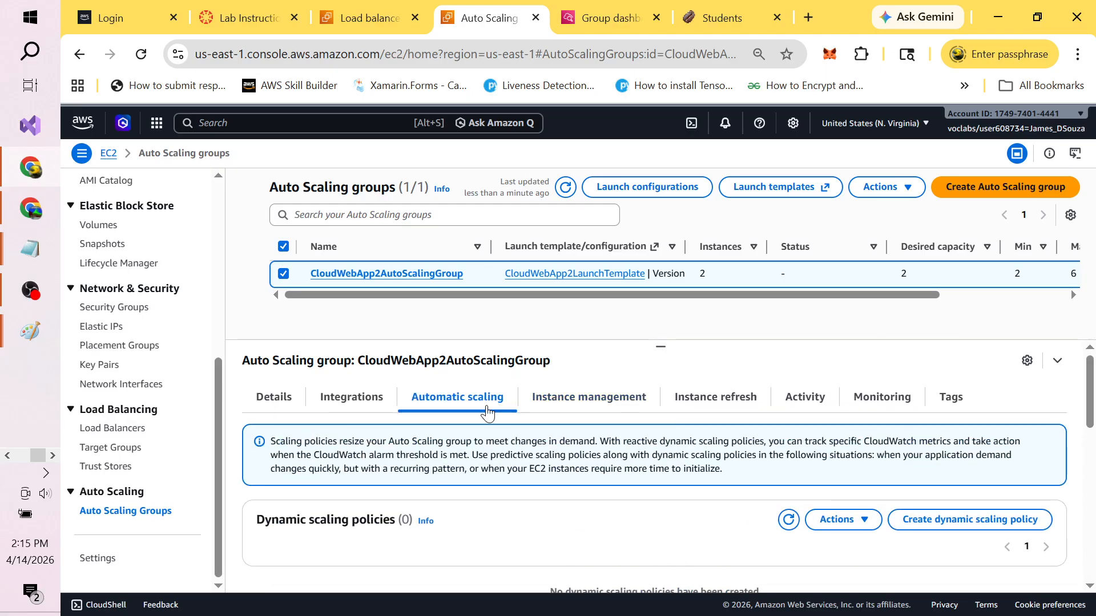
click(271, 403)
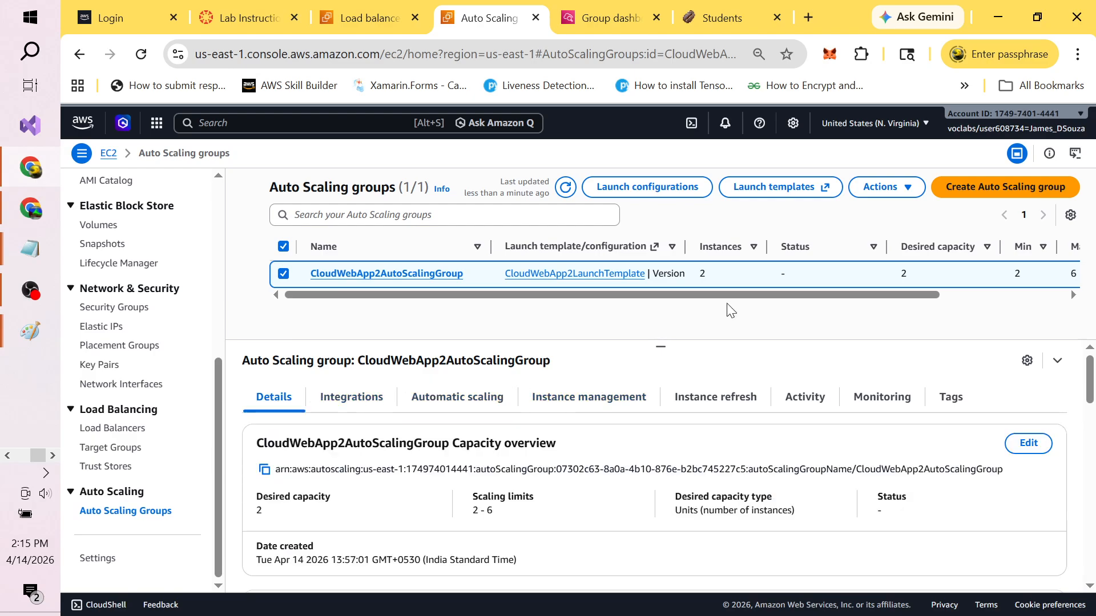
click(914, 189)
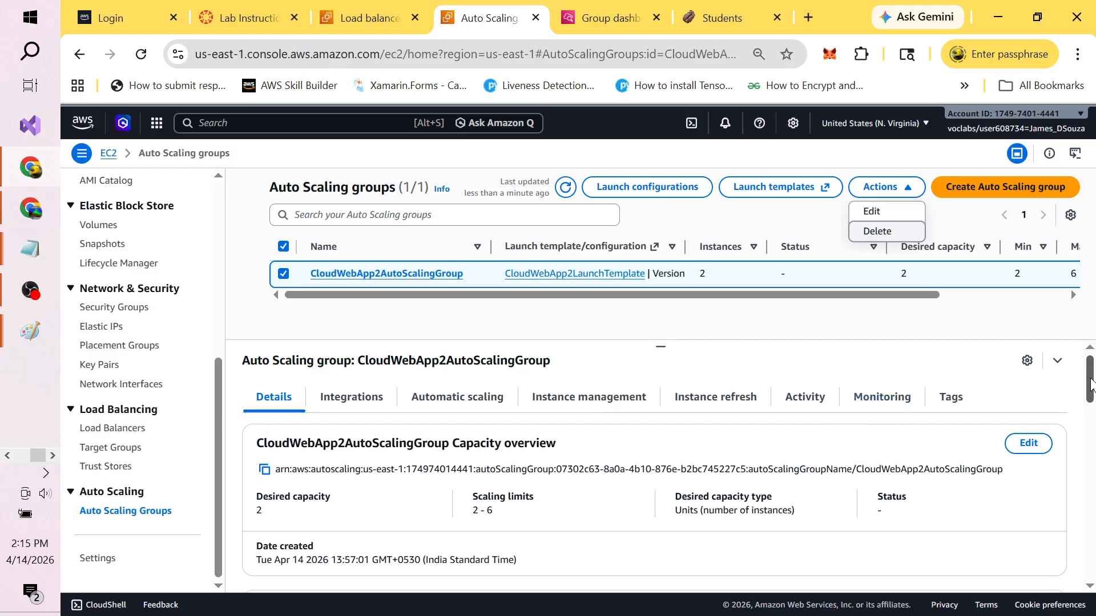
drag(1092, 386, 1093, 563)
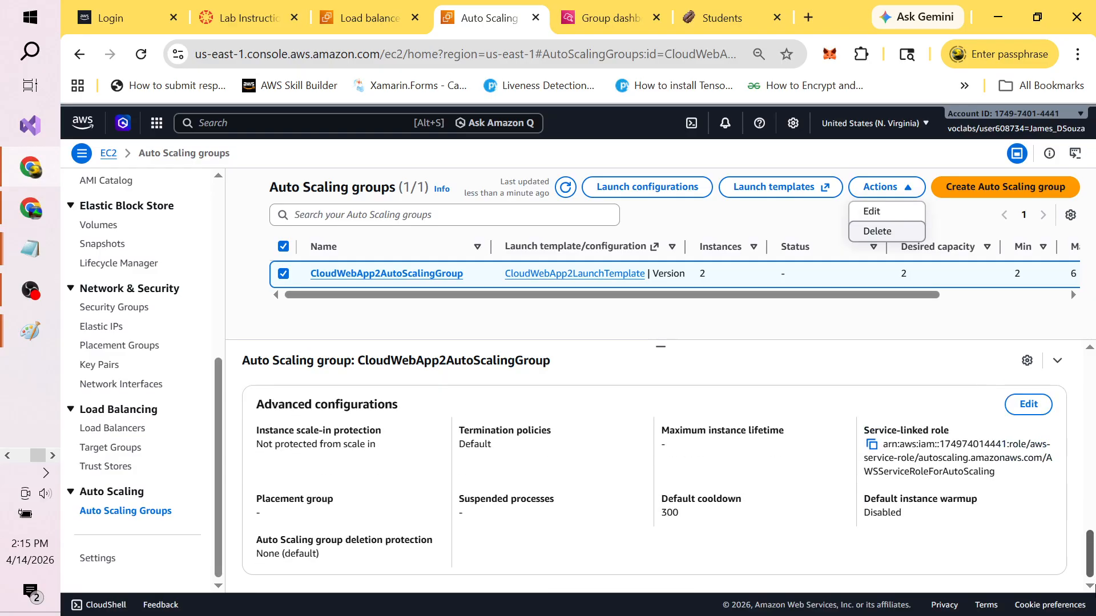
drag(1093, 563, 1093, 380)
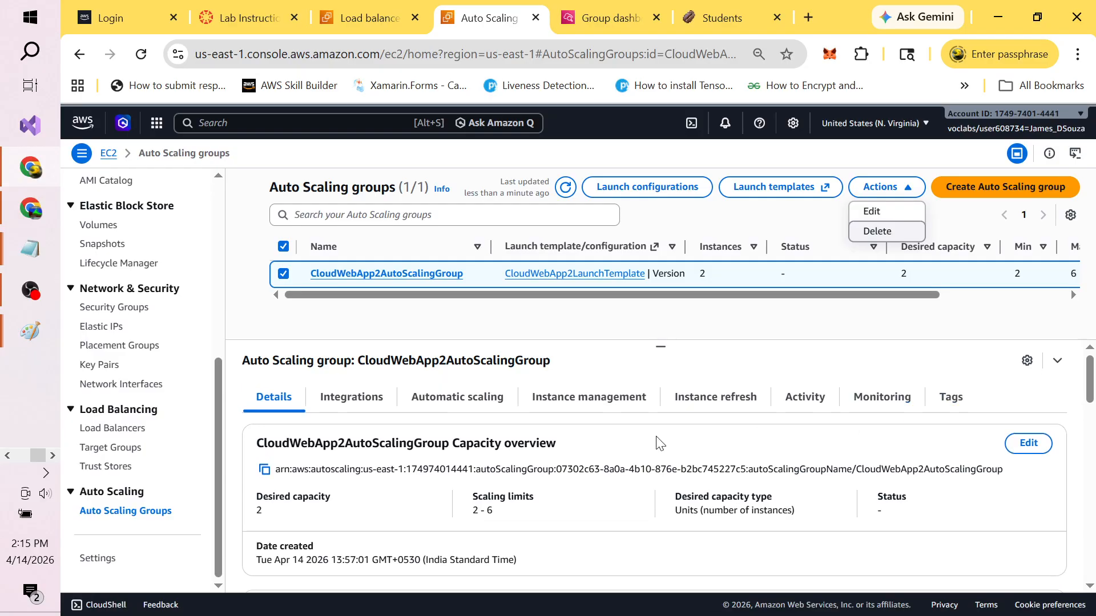
Step: Review Instance management showing two InService, Healthy instances, then the group's capacity overview
click(592, 409)
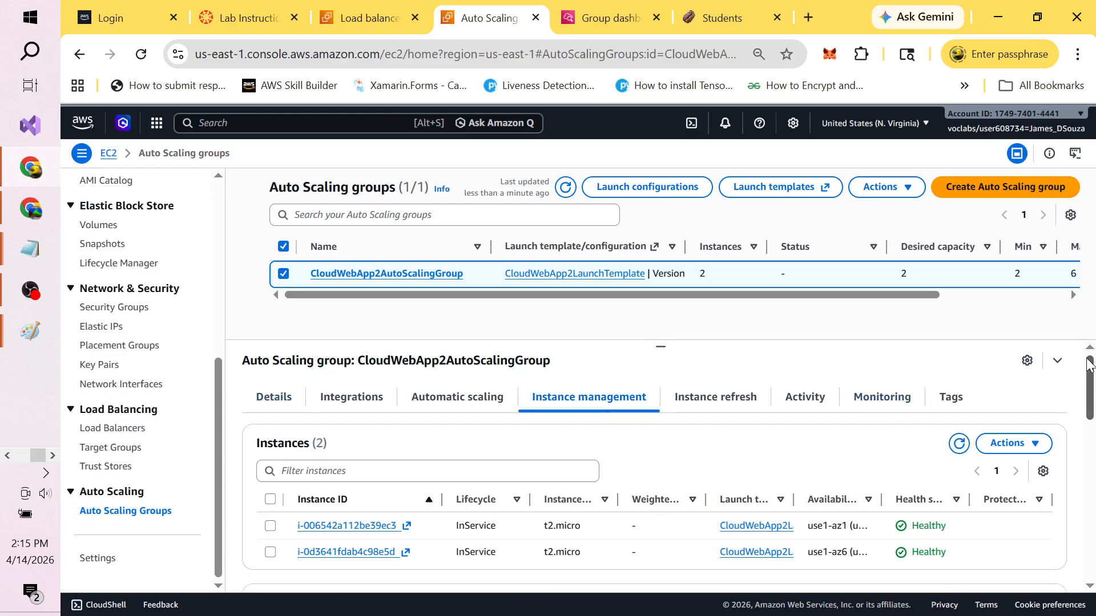
drag(1094, 381, 1086, 346)
click(264, 402)
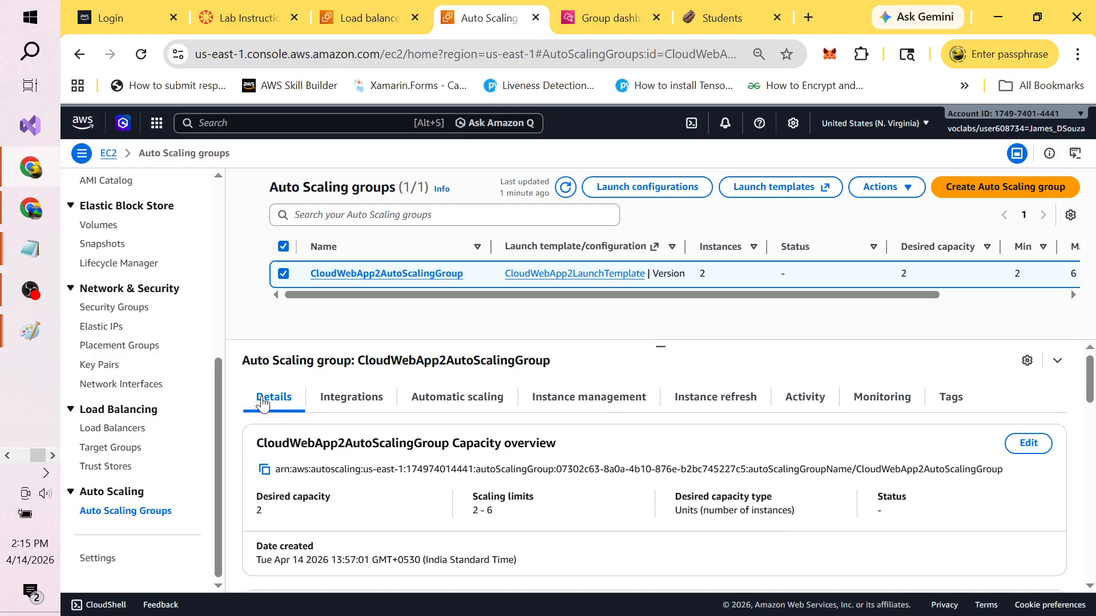
click(910, 196)
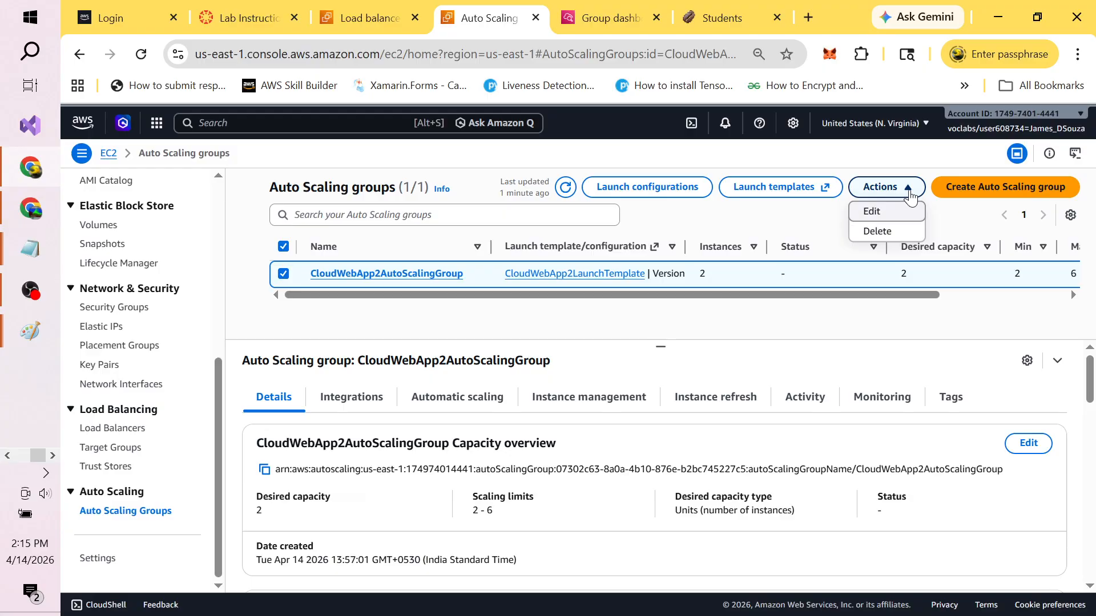
Step: Open Edit for CloudWebApp2AutoScalingGroup and review desired capacity 2, min 2, max 6
click(878, 214)
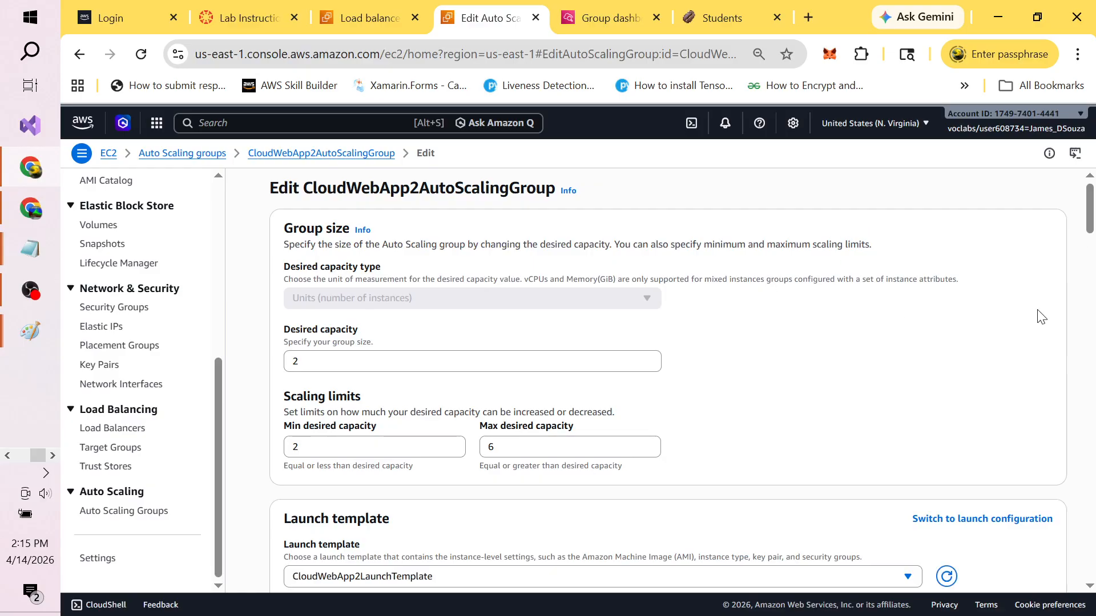
mouse_move(1090, 200)
mouse_down()
mouse_move(1091, 545)
mouse_move(1085, 474)
mouse_up()
key(alt+Tab)
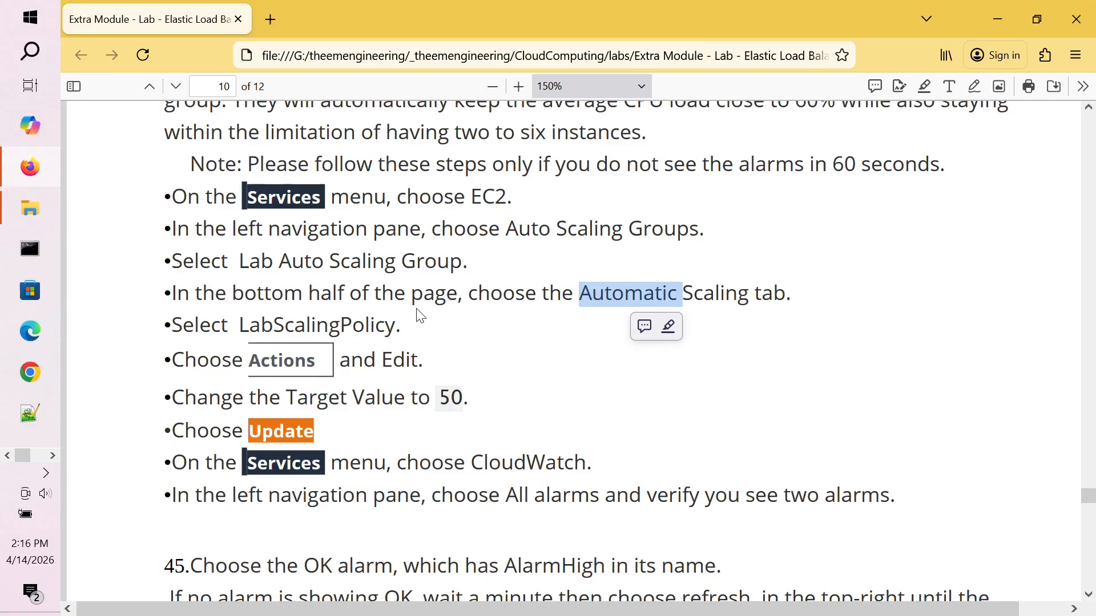
Step: Reread the lab PDF's Automatic Scaling steps for editing LabScalingPolicy, highlighting key words along the way
double_click(354, 330)
double_click(430, 296)
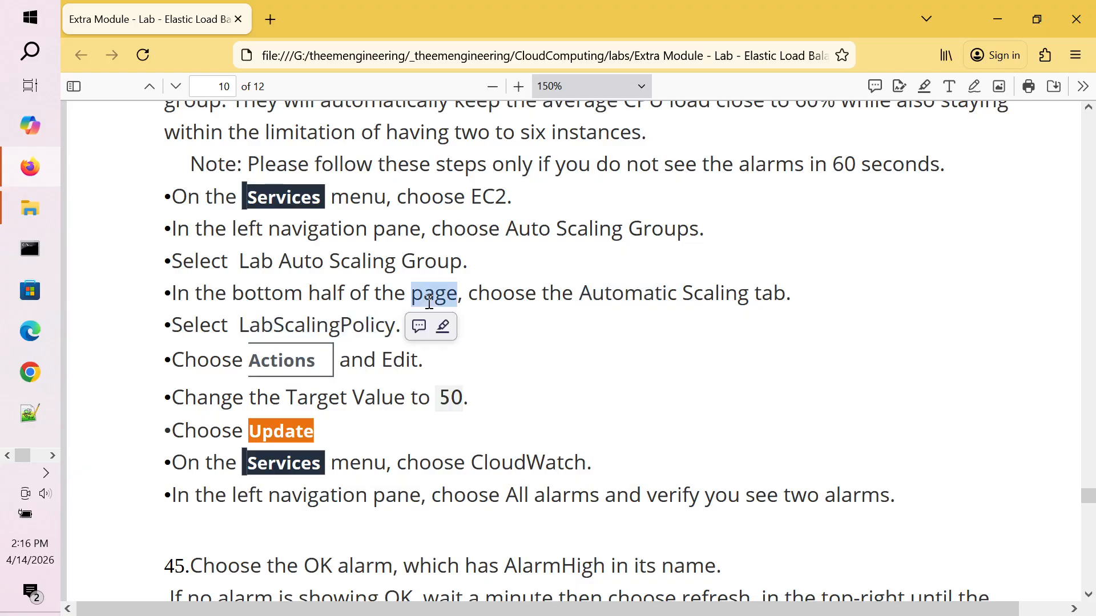
click(502, 293)
double_click(501, 293)
double_click(582, 293)
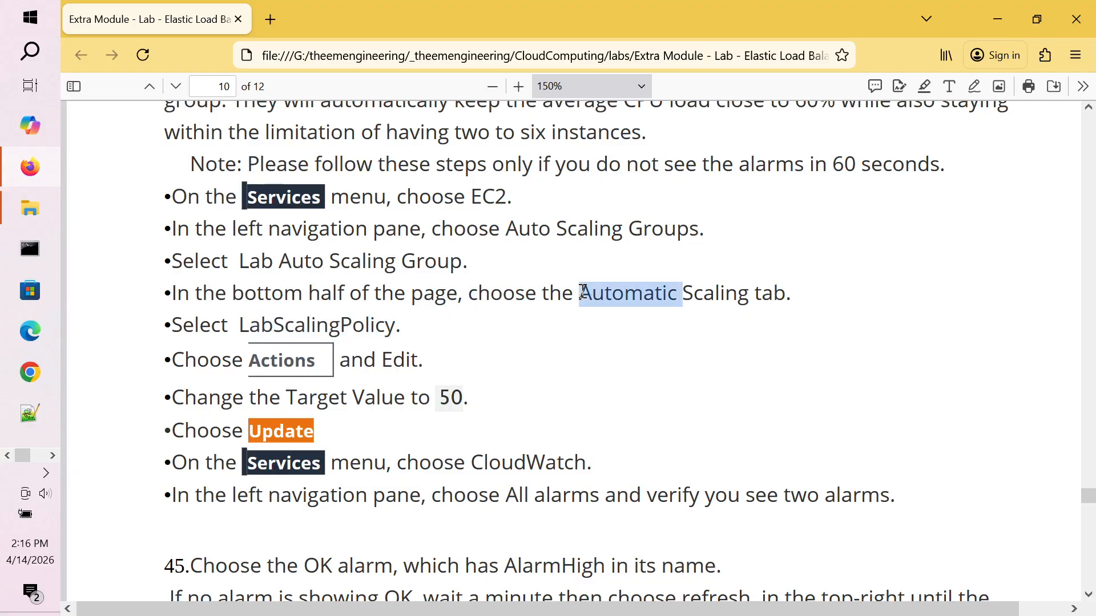
double_click(574, 229)
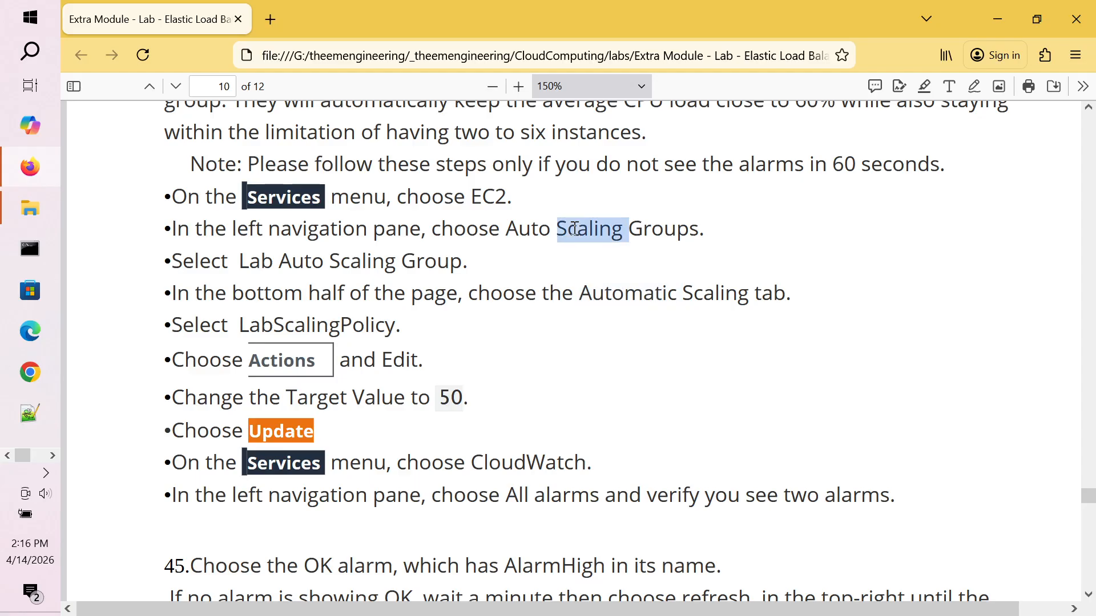
double_click(348, 272)
double_click(440, 263)
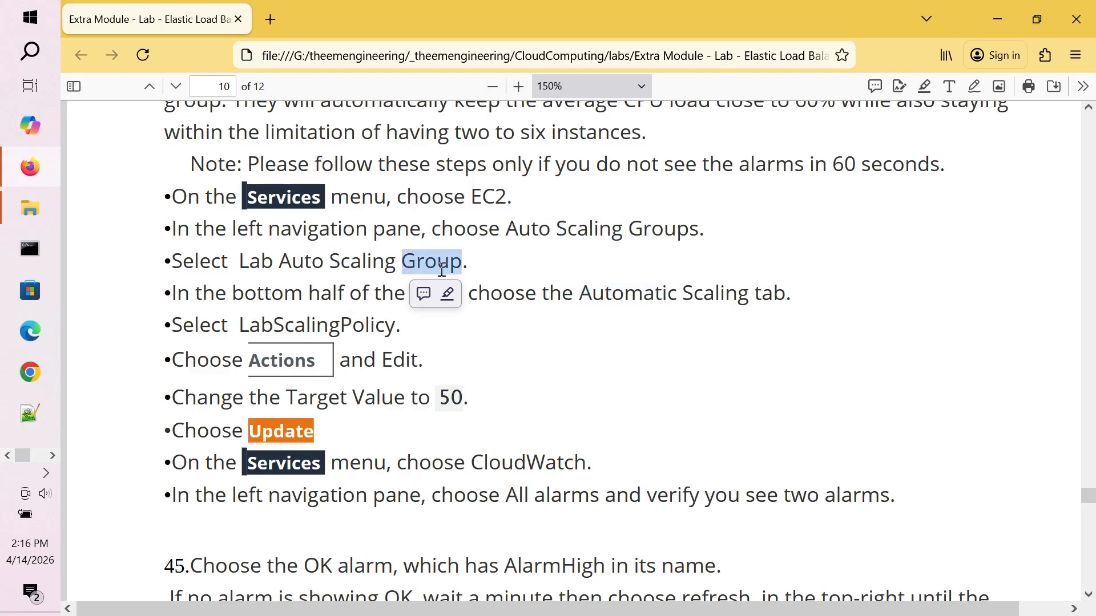
double_click(568, 293)
click(683, 293)
double_click(681, 293)
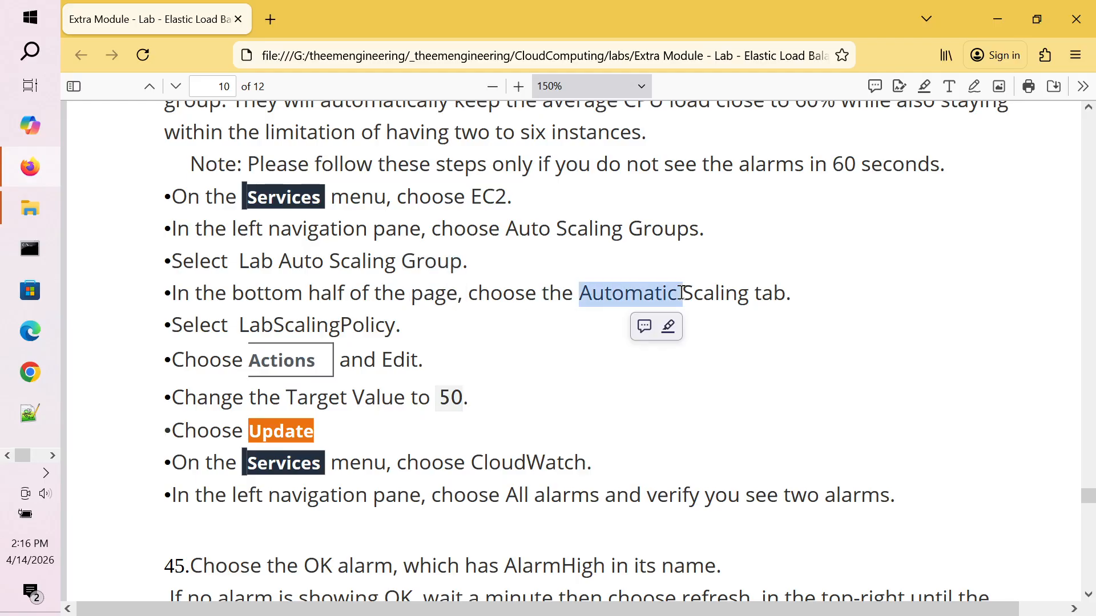
key(alt+Tab)
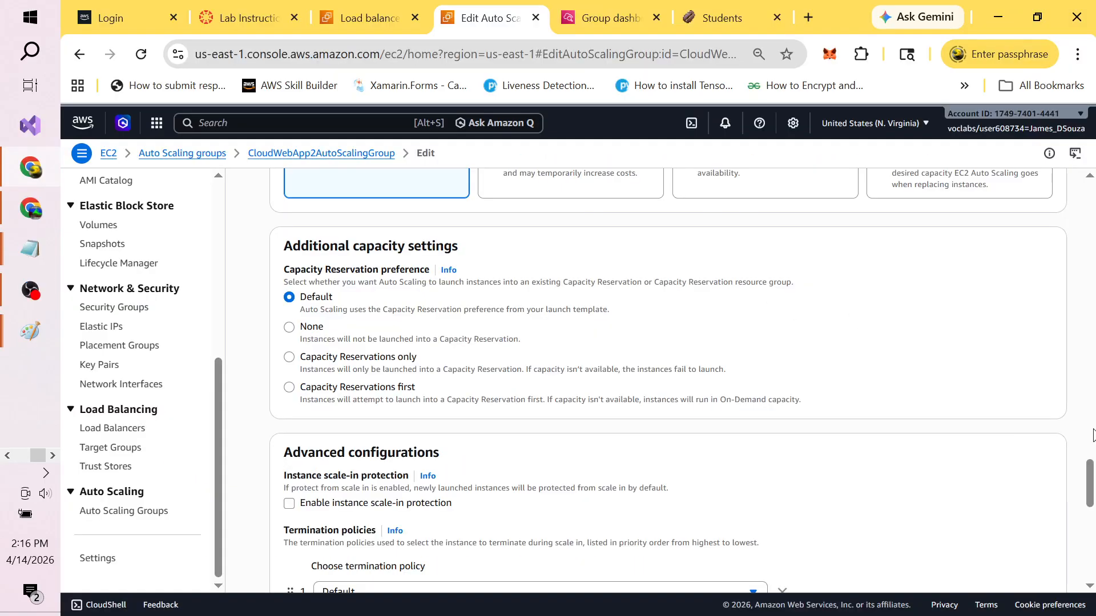
Step: Return to CloudWebApp2AutoScalingGroup's Automatic scaling tab and confirm no dynamic, predictive or scheduled policies exist
drag(1090, 485, 1090, 192)
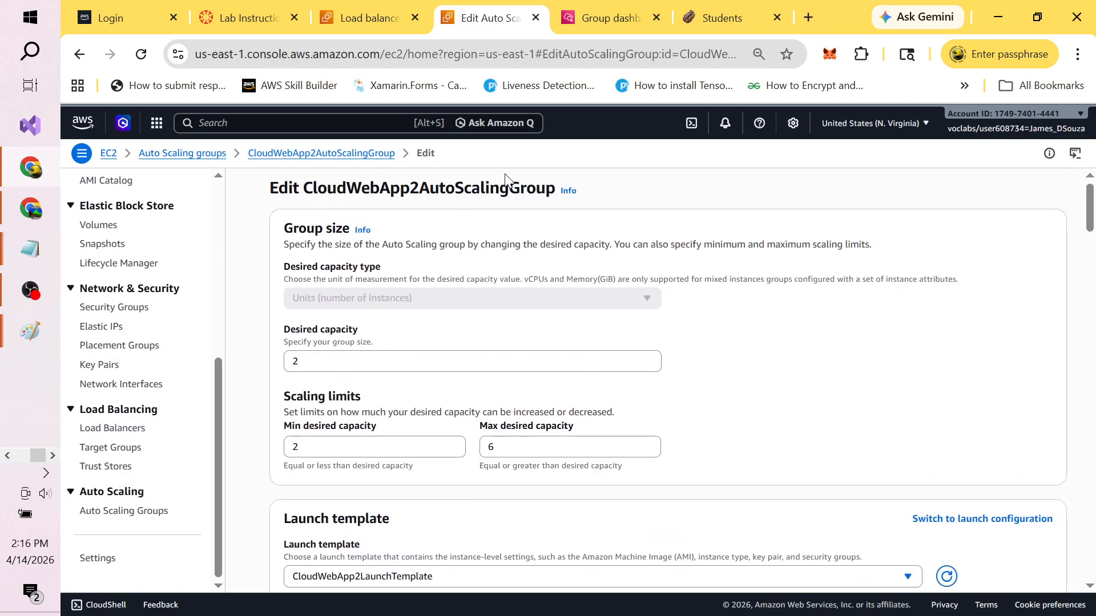
click(337, 163)
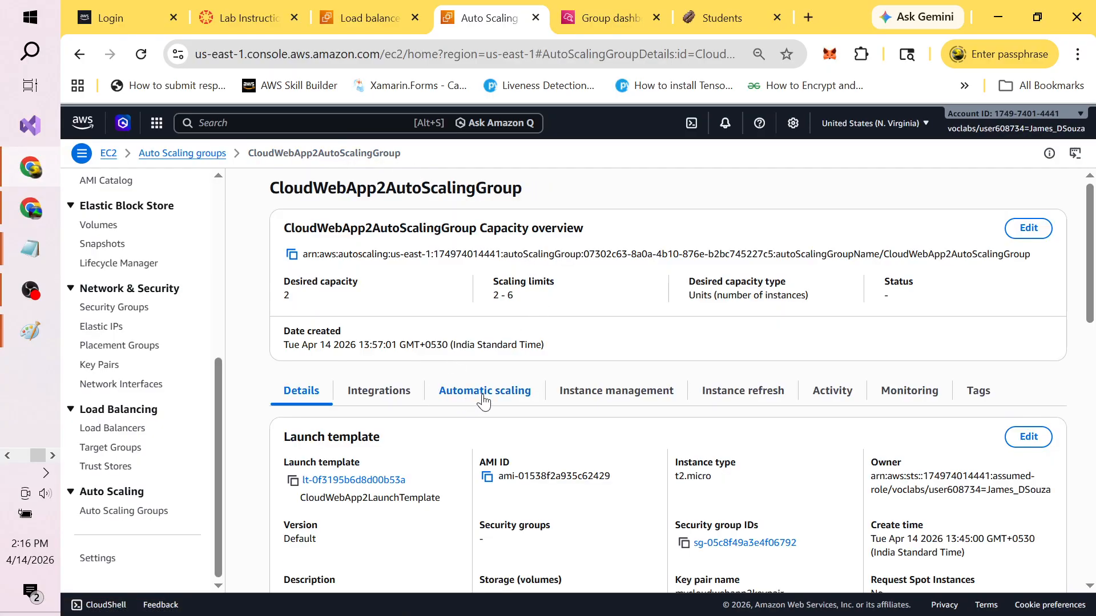
click(484, 400)
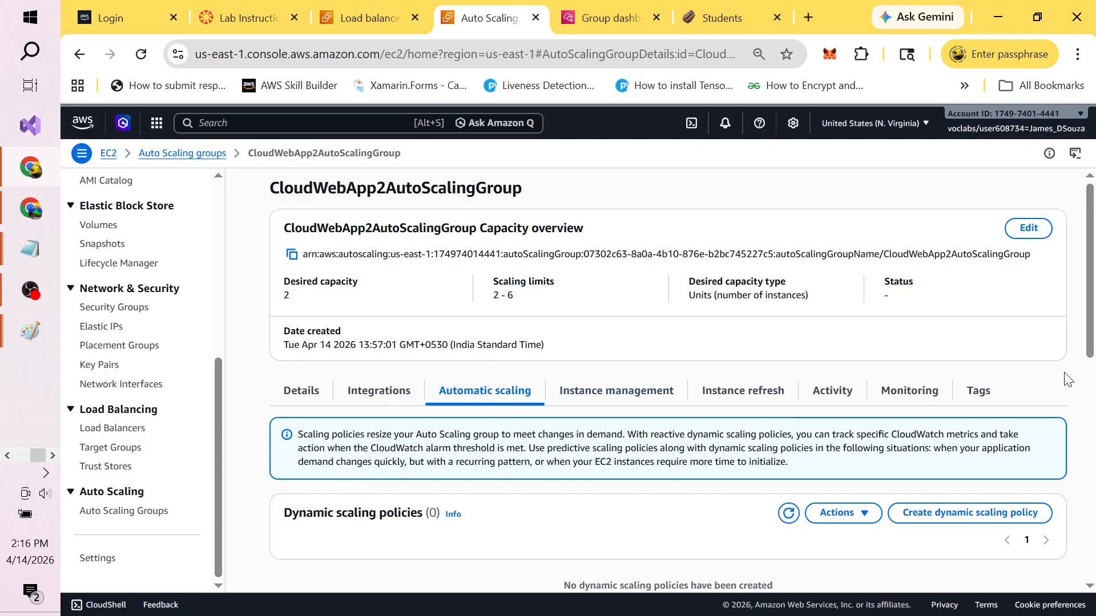
drag(1091, 341, 1094, 418)
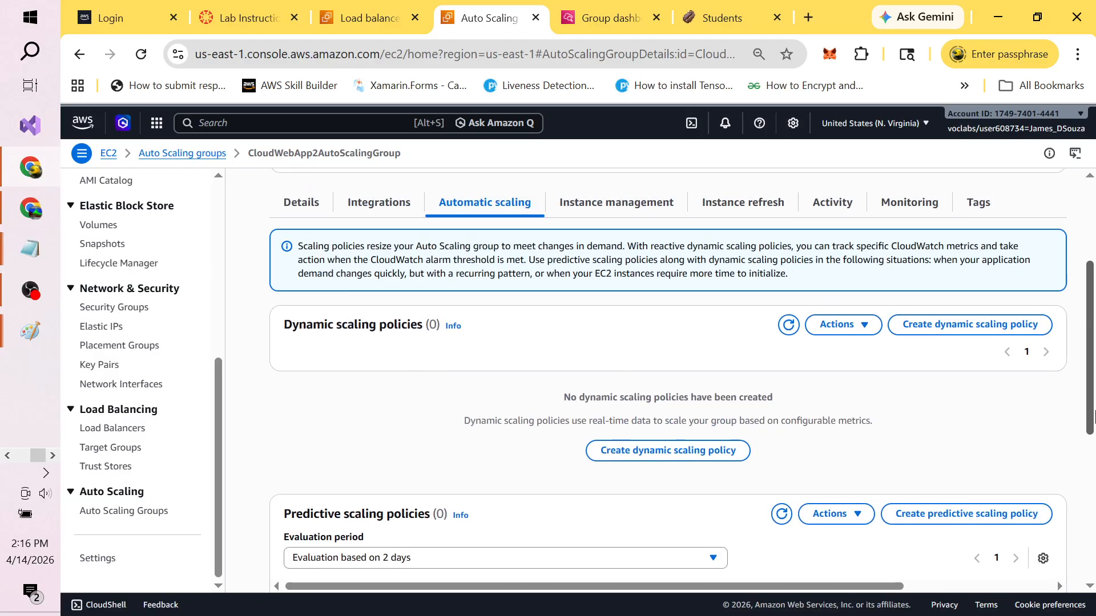
click(868, 334)
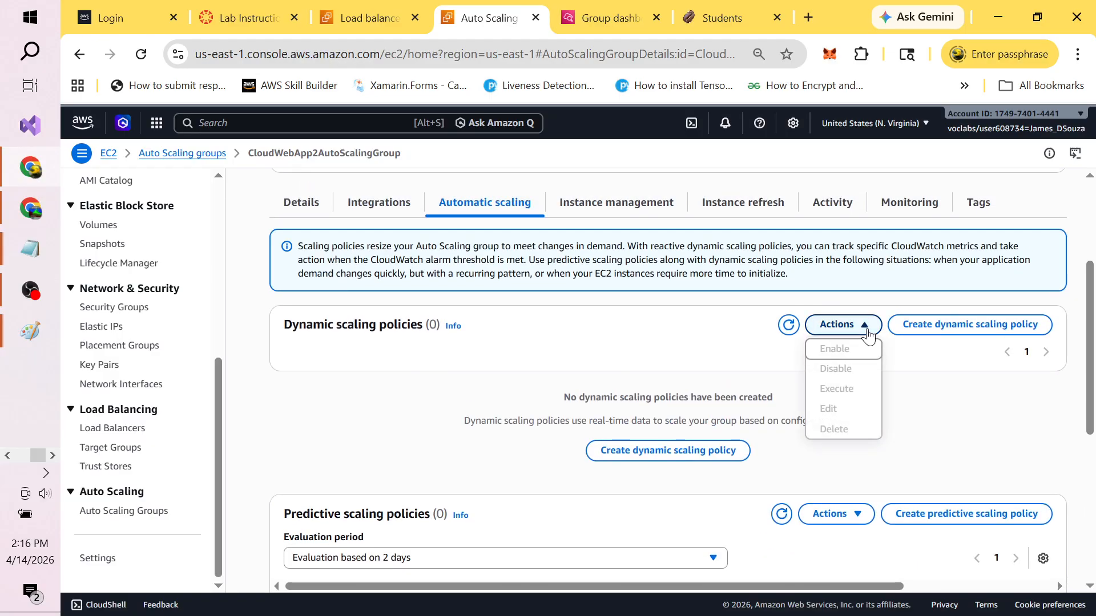
click(725, 358)
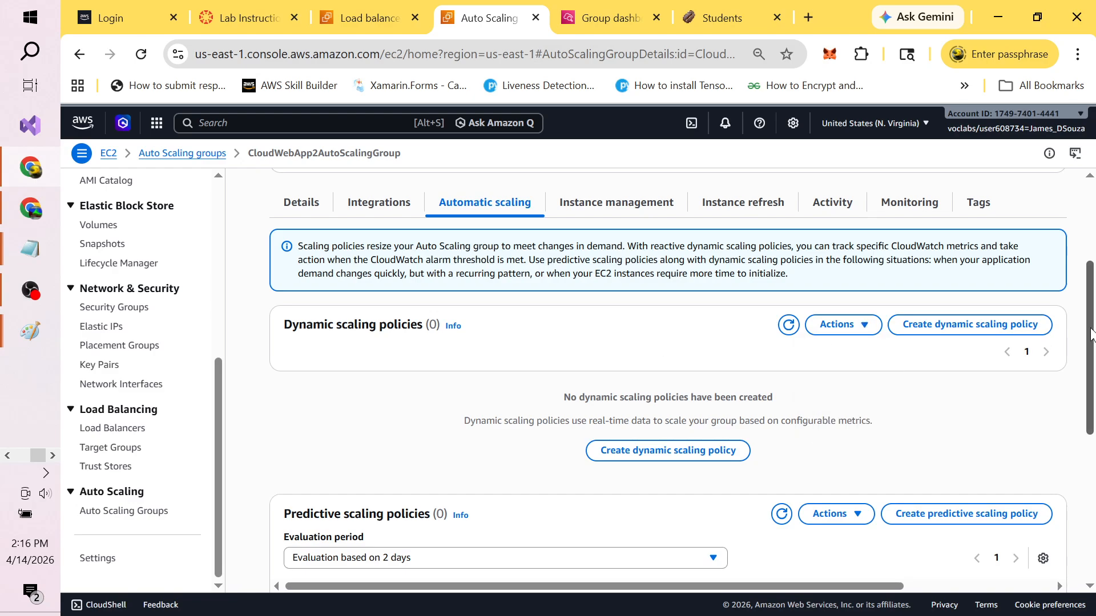
drag(1091, 334, 1082, 257)
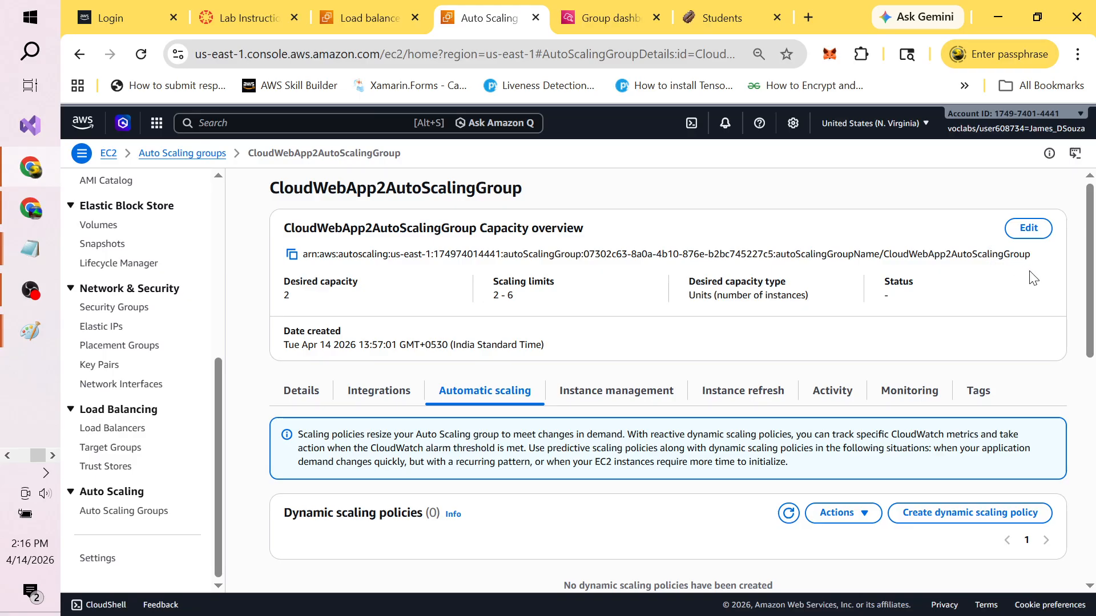
Step: Confirm in the lab guide that LabScalingPolicy is the policy to select, then return to the console
key(alt+Tab)
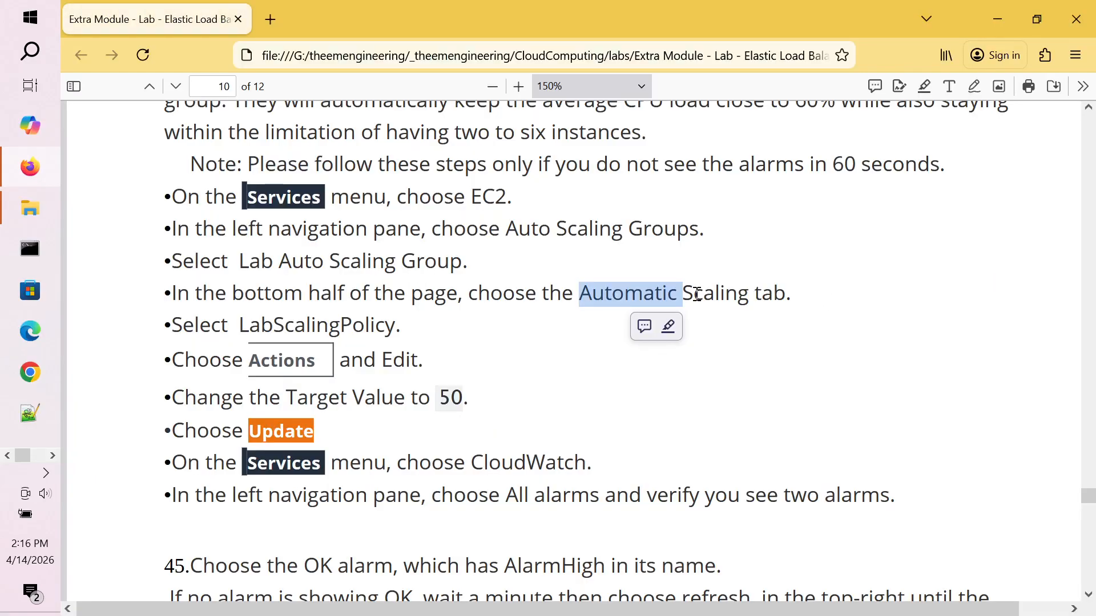
double_click(291, 330)
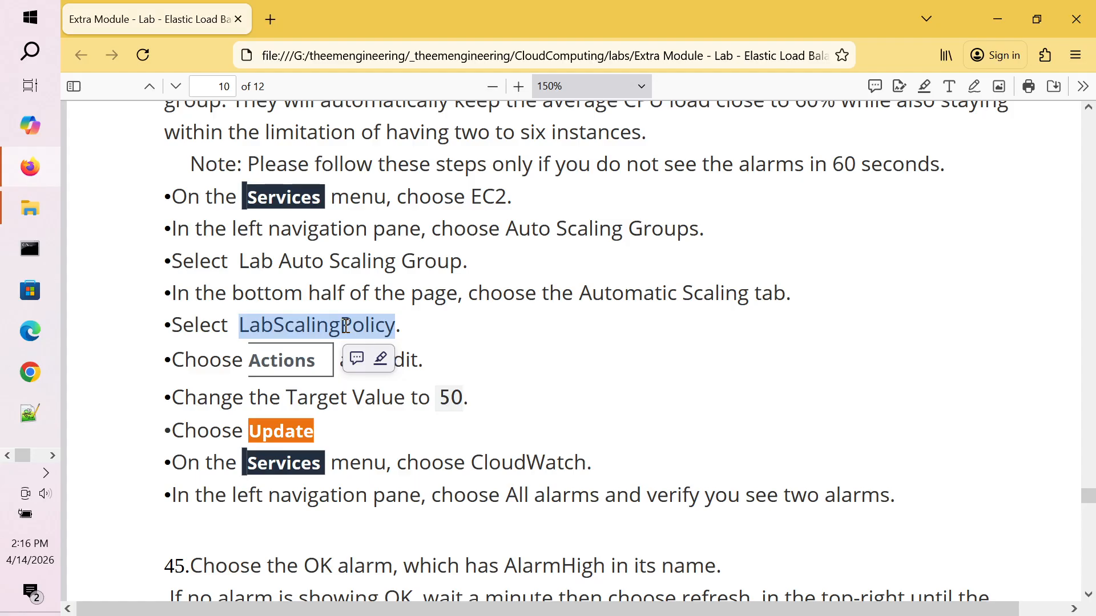
key(alt+Tab)
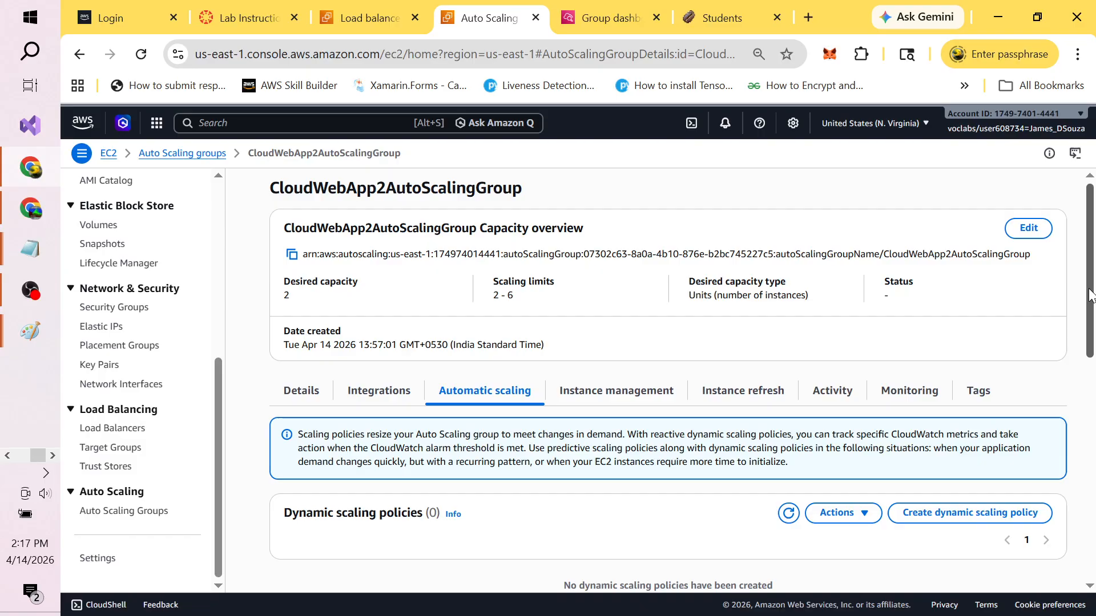
Step: Review the automatic scaling view, then the group's load balancing integrations
drag(1090, 294, 1093, 528)
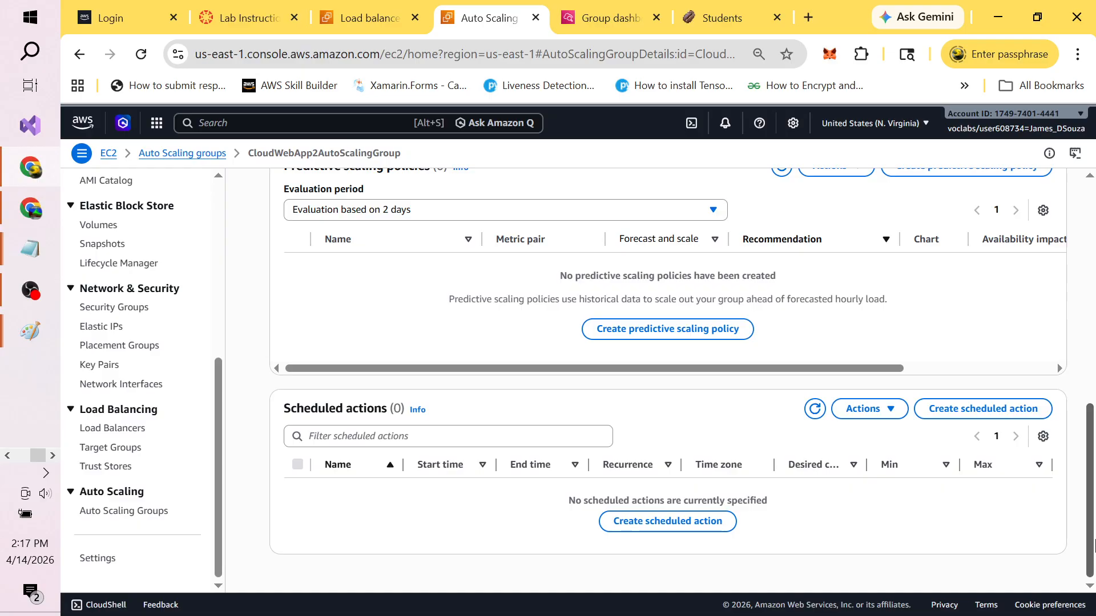
scroll(1072, 408, up, 4)
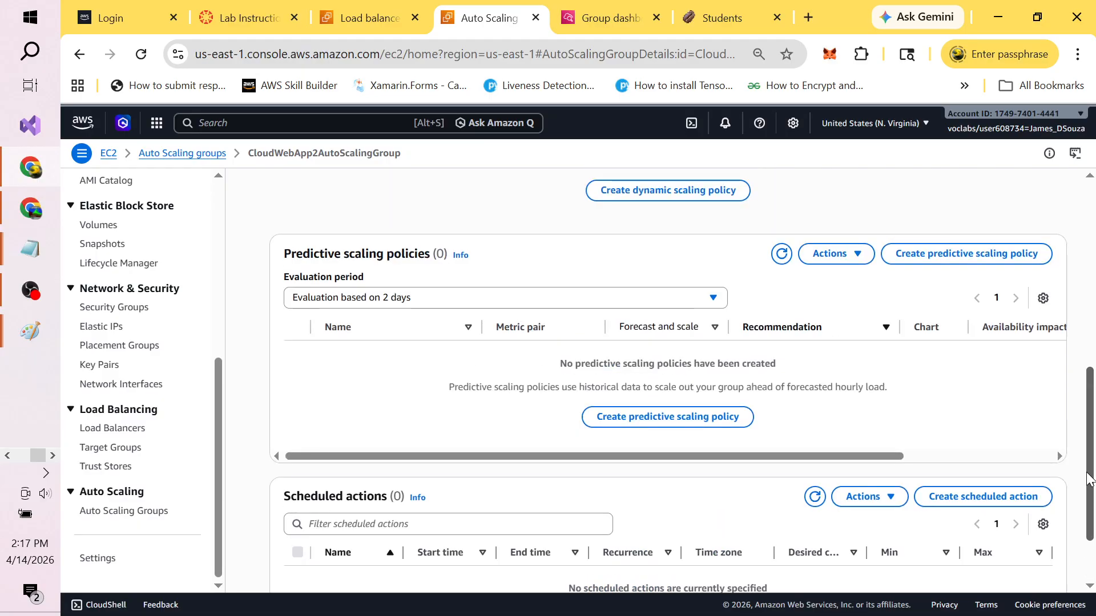
scroll(1072, 408, up, 2)
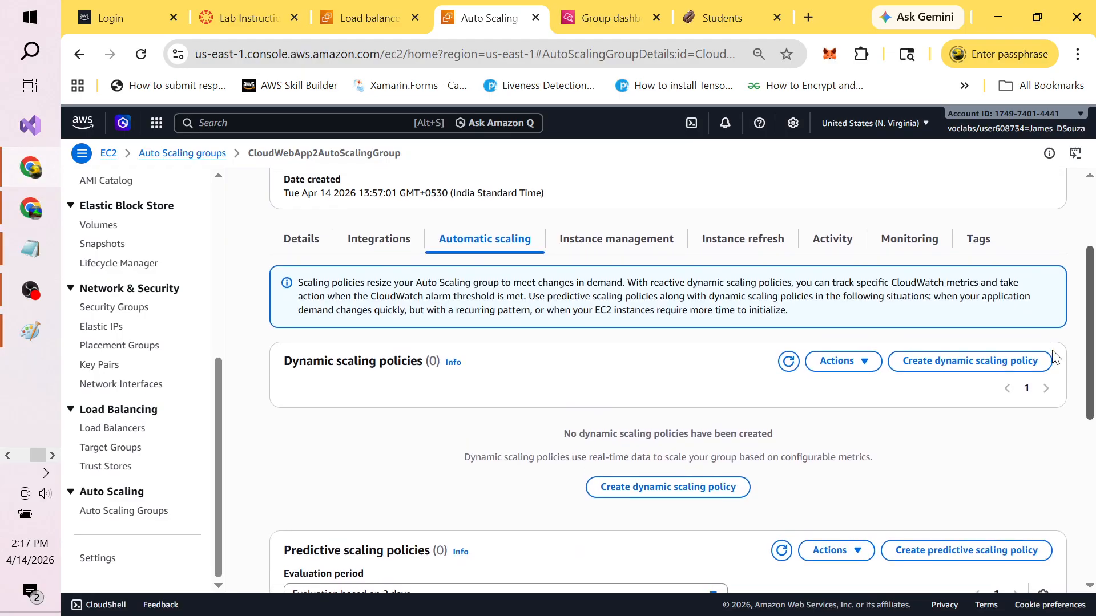
scroll(1056, 358, up, 1)
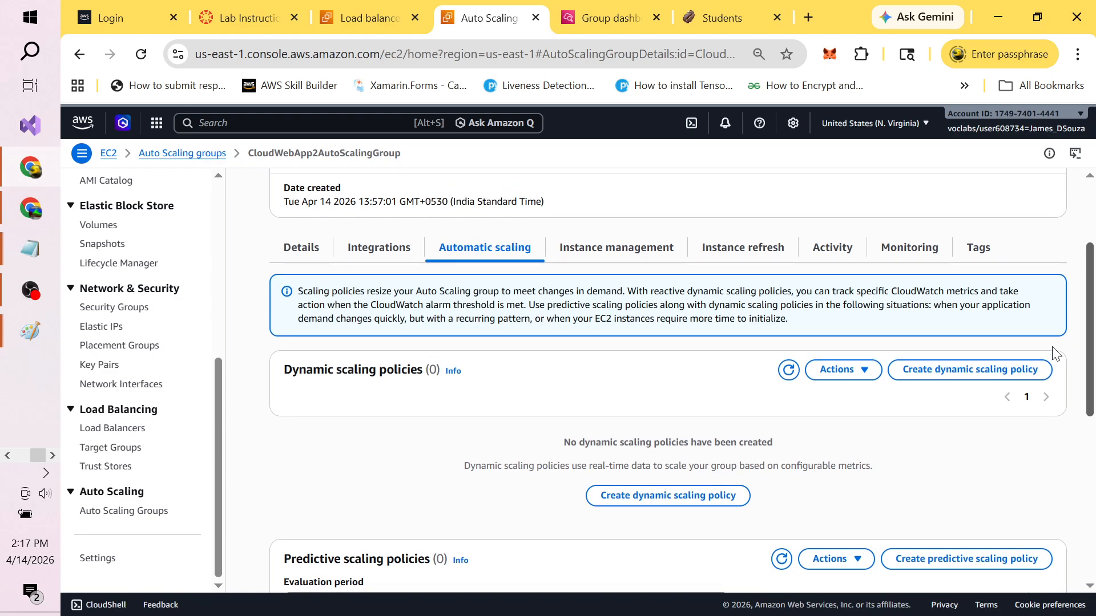
scroll(1054, 342, up, 2)
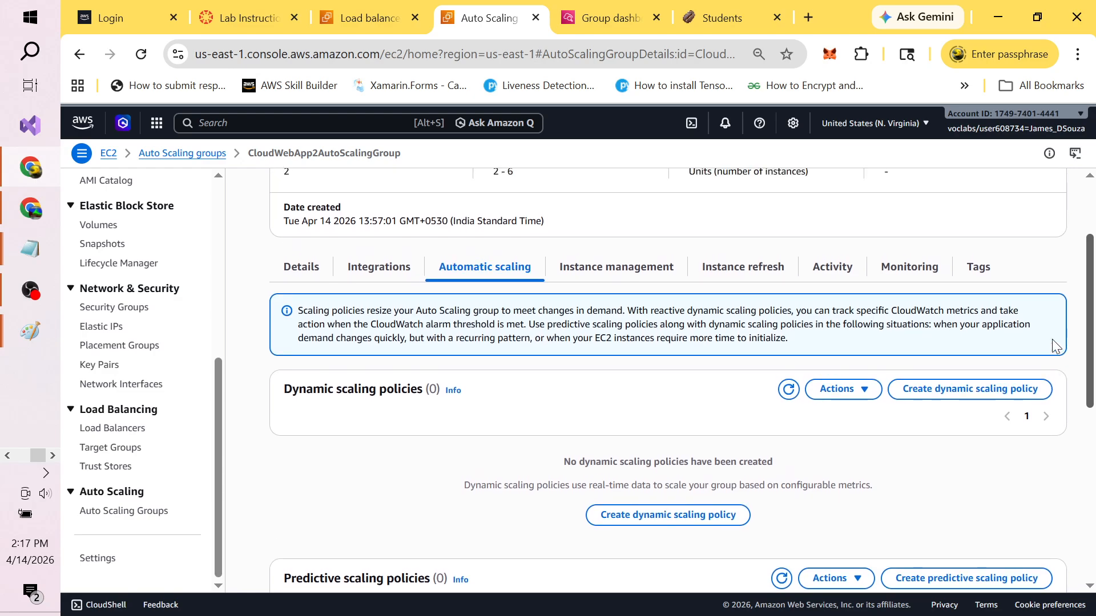
click(363, 266)
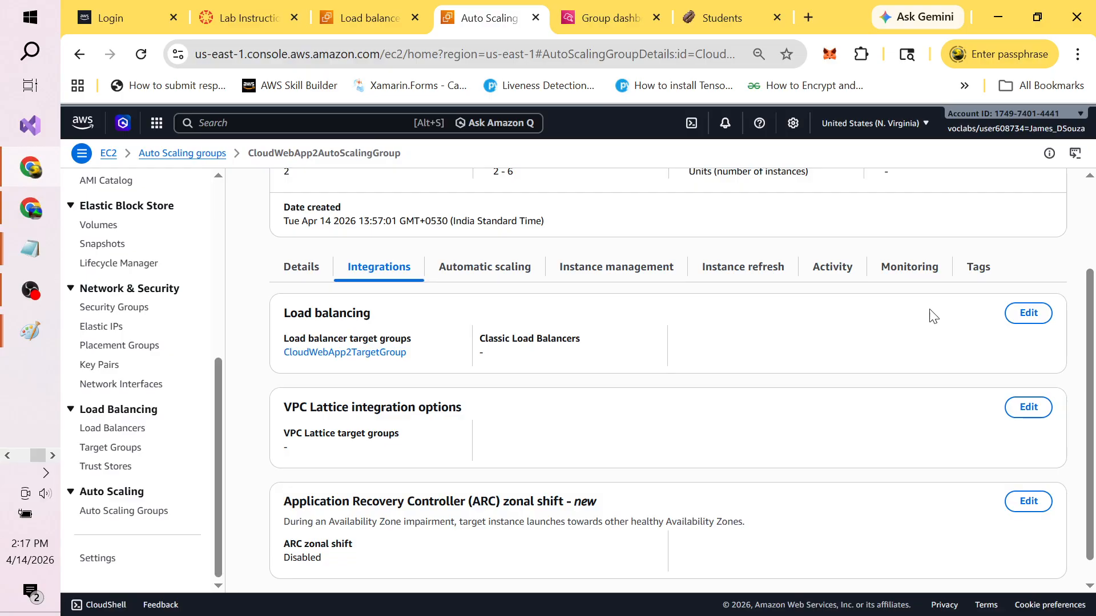
Step: Show the two InService, Healthy t2.micro instances and the empty Lifecycle hooks section
drag(1090, 288, 1093, 330)
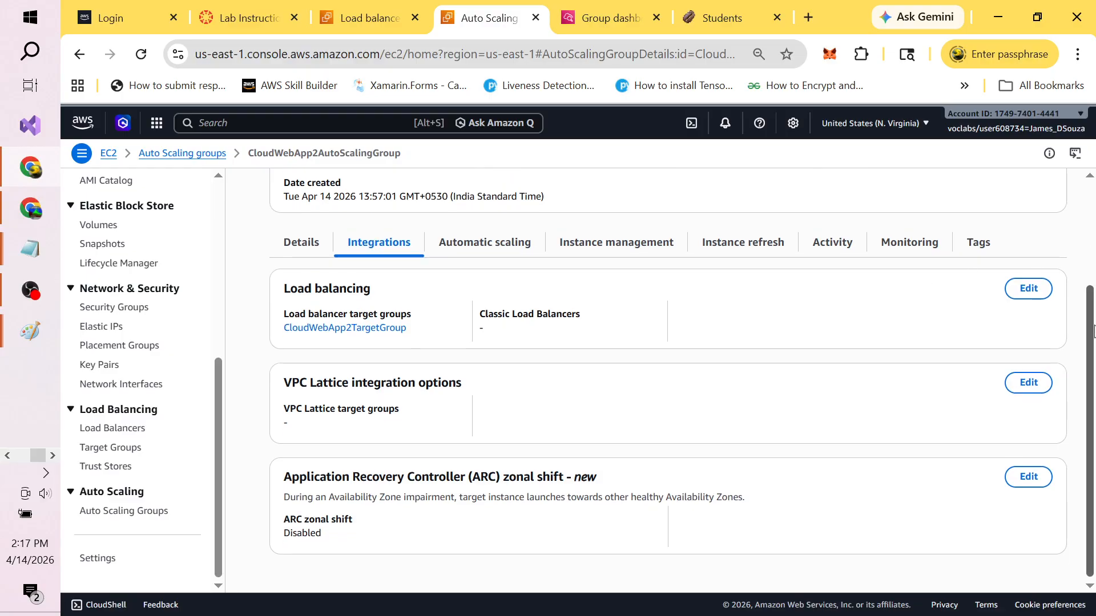
scroll(1093, 352, up, 1)
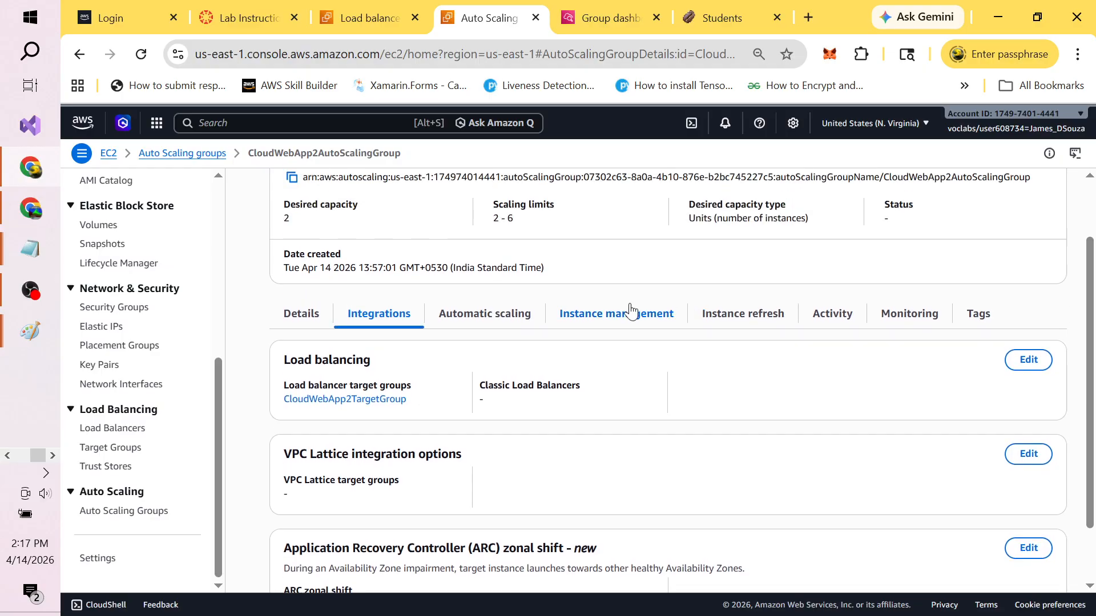
click(579, 321)
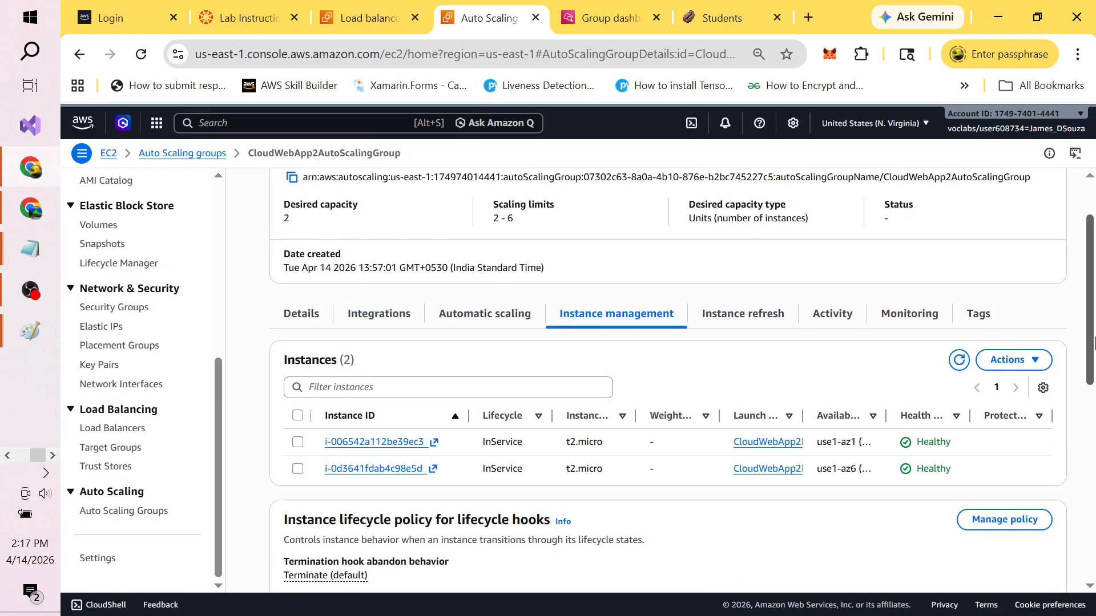
drag(1091, 336, 1095, 412)
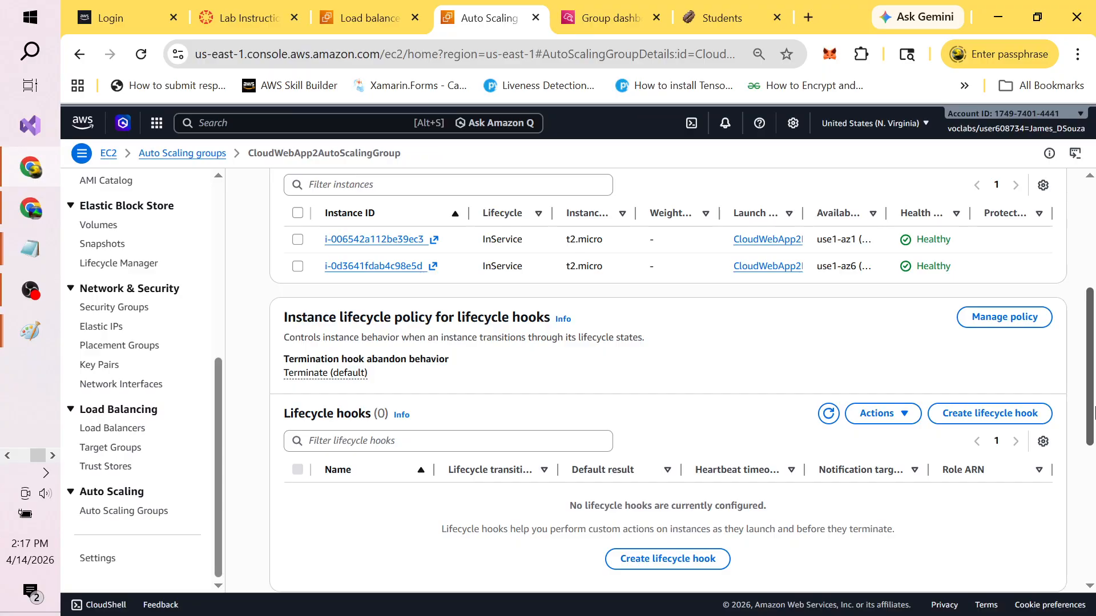
Step: Leave the instance lifecycle policy at its default Terminate setting, then show the Monitoring details
click(1031, 324)
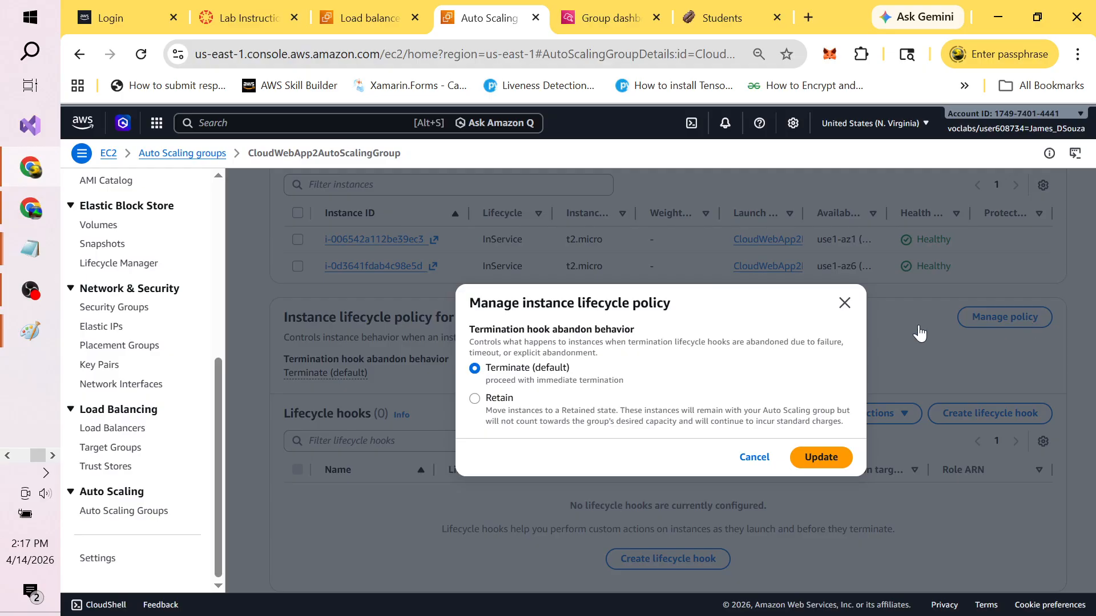
click(846, 303)
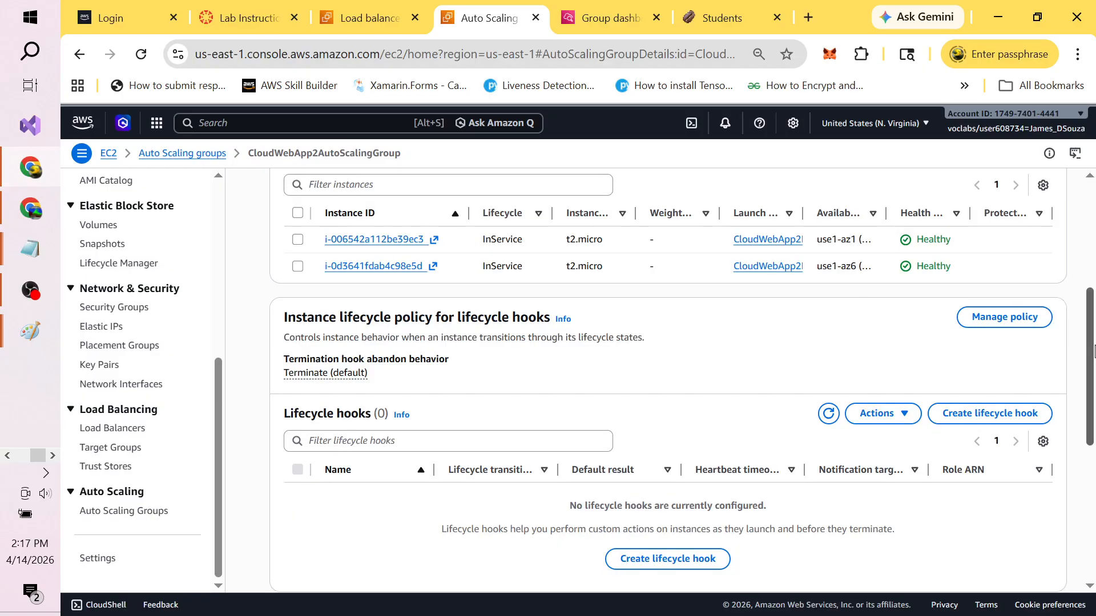
drag(1092, 357, 1092, 397)
drag(1093, 423, 1093, 519)
drag(1088, 472, 1077, 296)
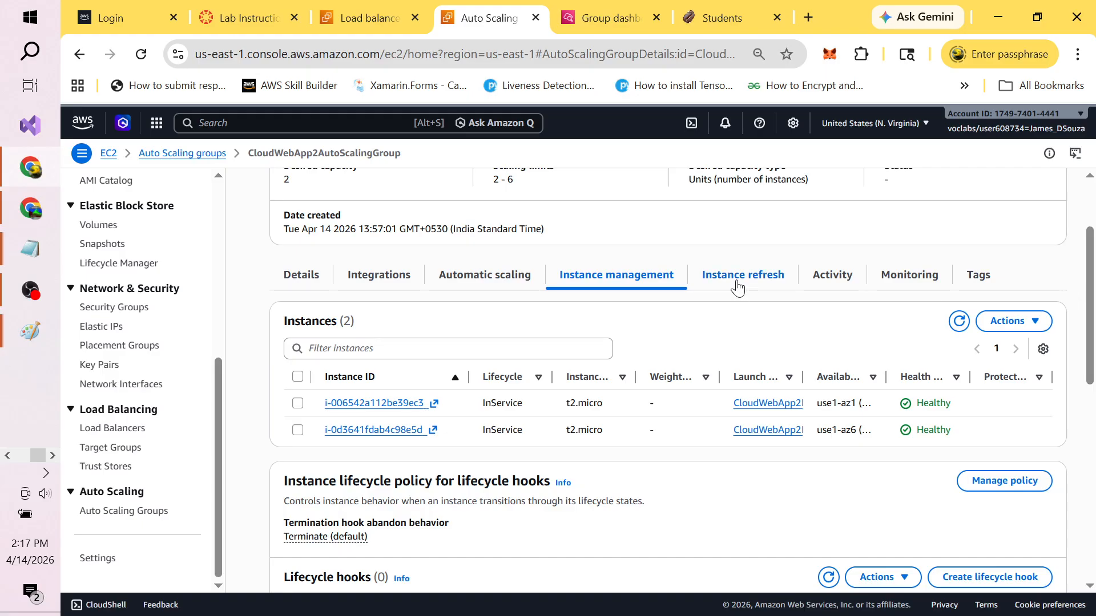
click(920, 275)
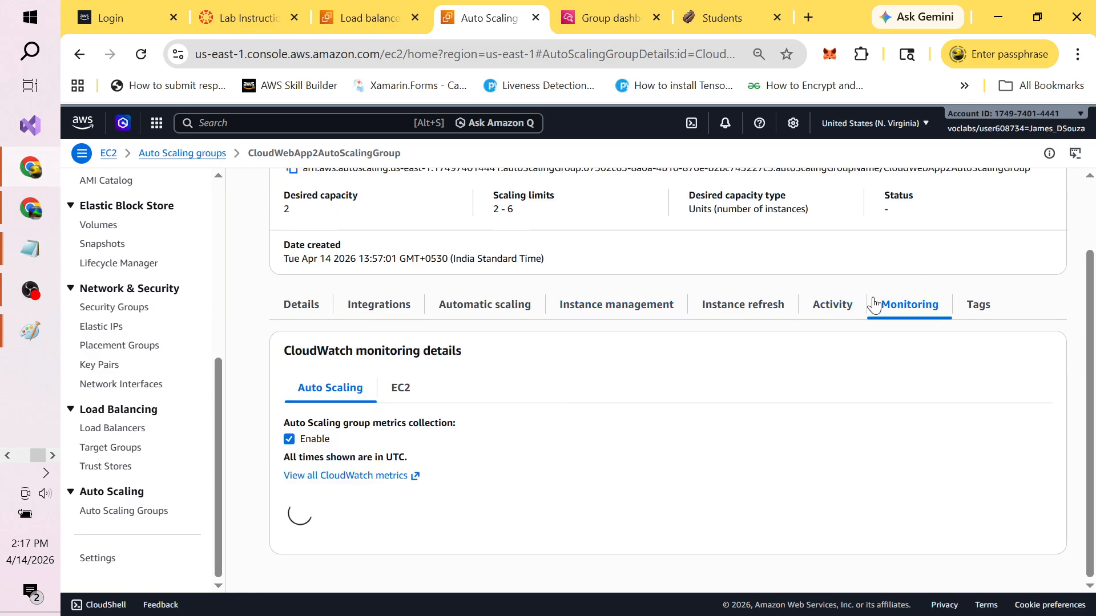
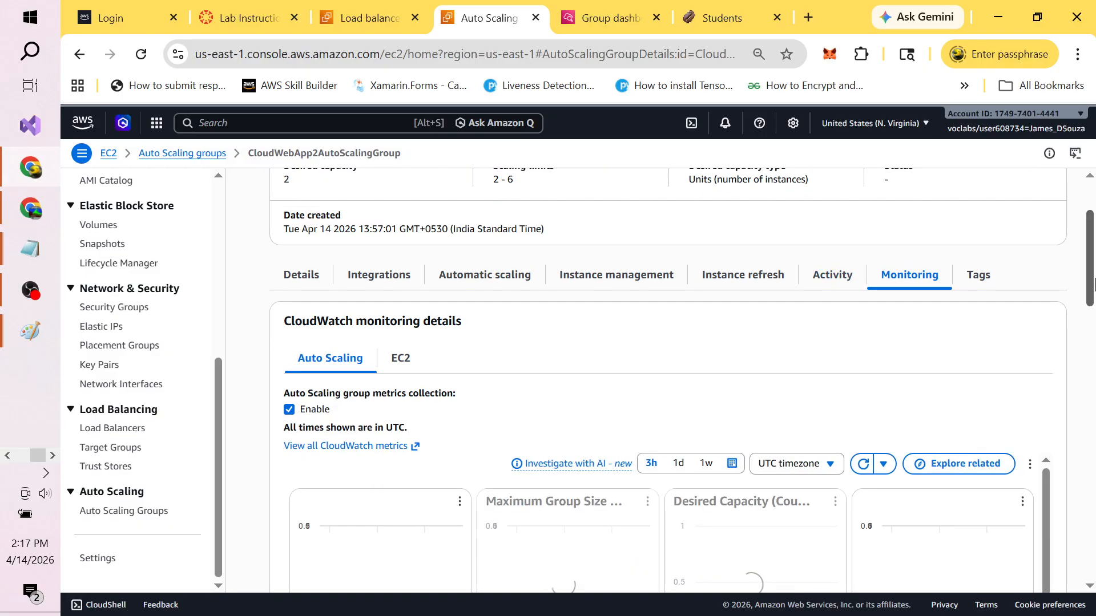
Step: Read the lab PDF step on changing the scaling policy target value to 50, then return to the console
scroll(1091, 271, down, 10)
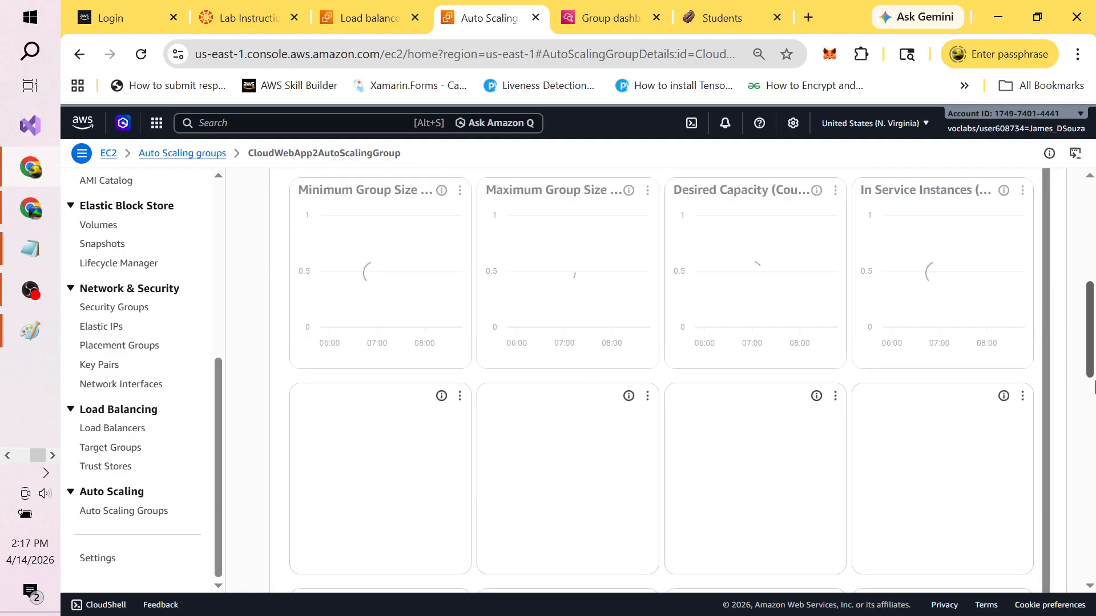
scroll(1091, 308, up, 5)
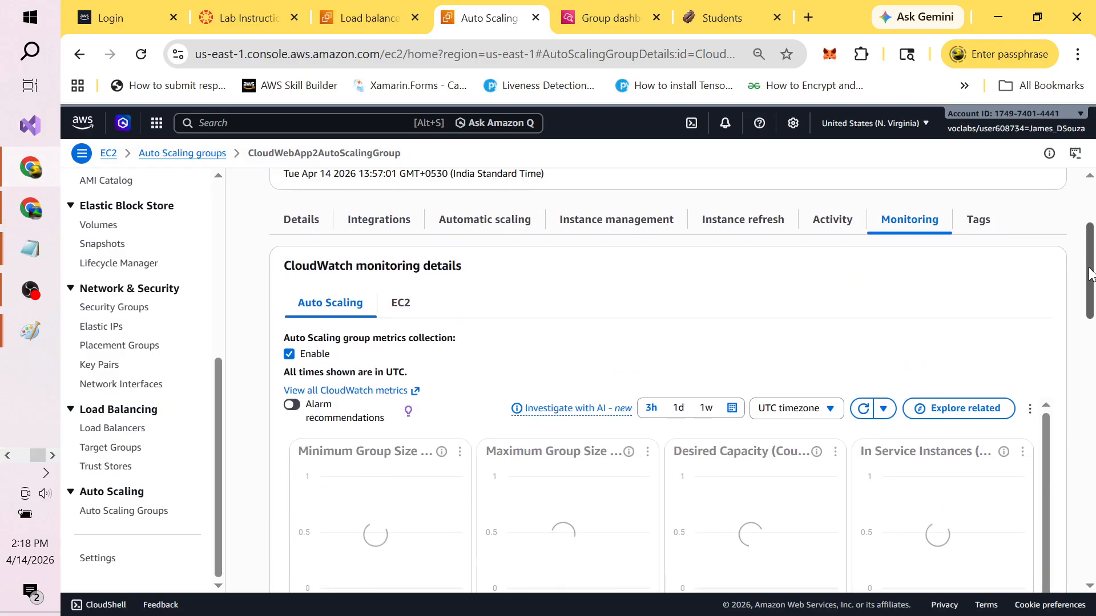
drag(1089, 272, 1083, 228)
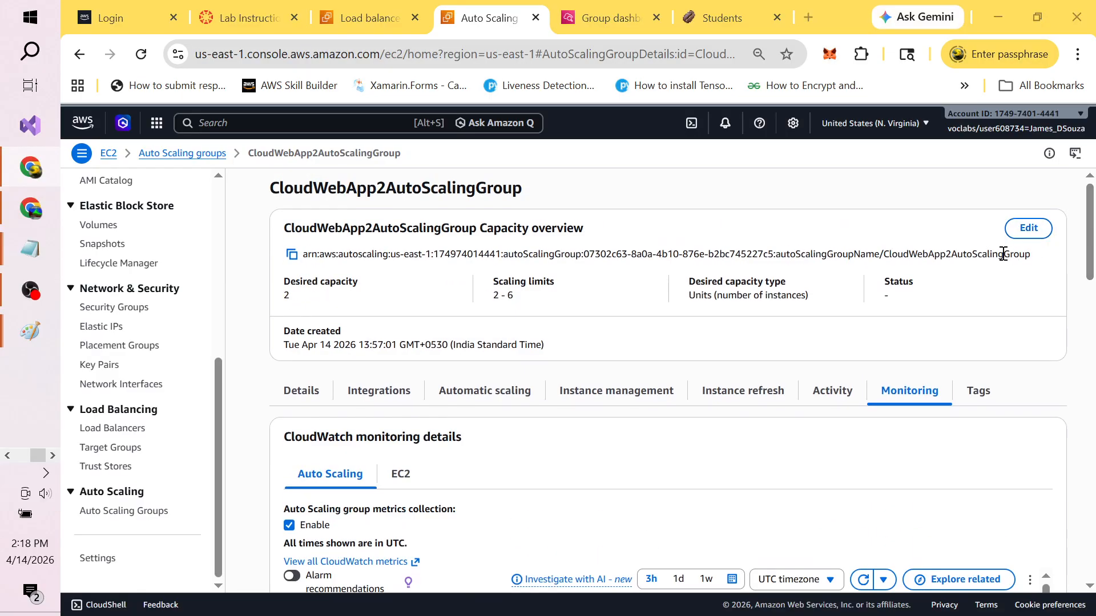
key(alt+Tab)
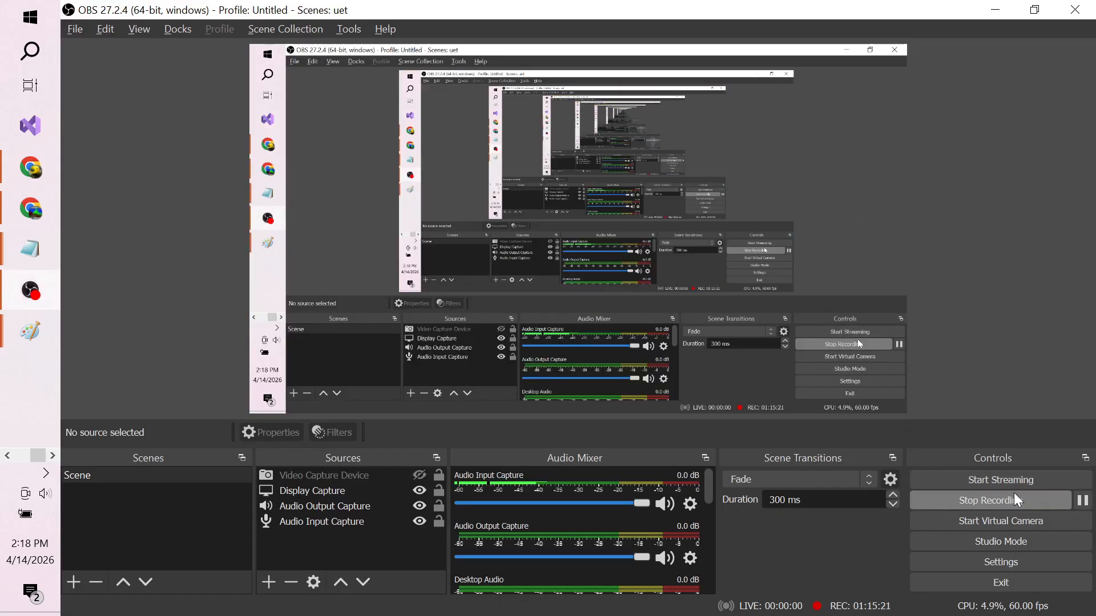
click(1083, 501)
click(1084, 503)
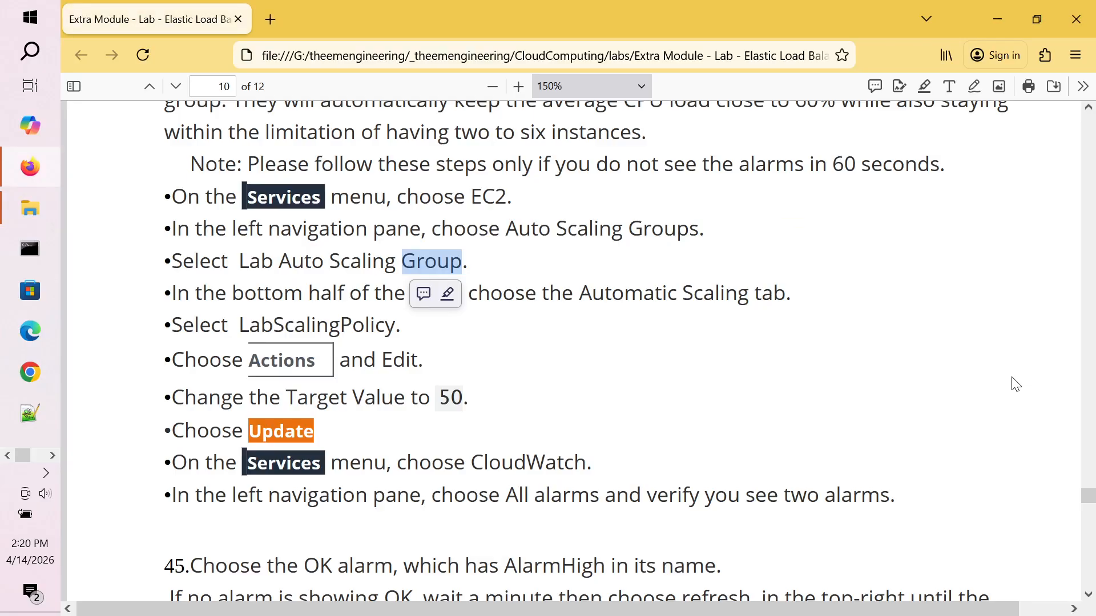
key(alt+Tab)
key(alt+Tab)
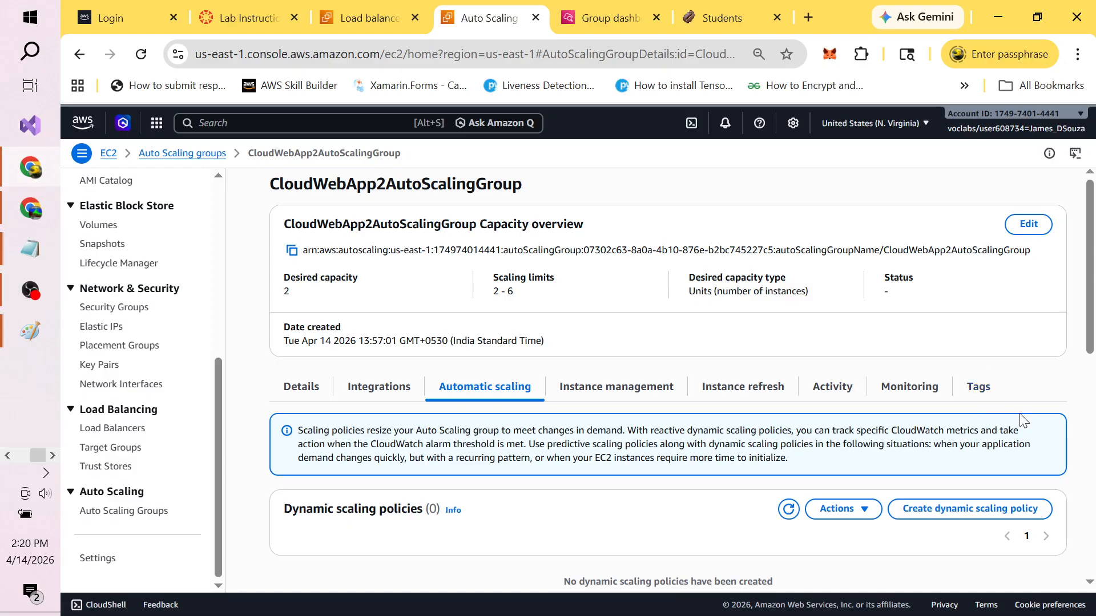
Step: Start a dynamic scaling policy on Average CPU utilization with target value 50
drag(1088, 354, 1092, 457)
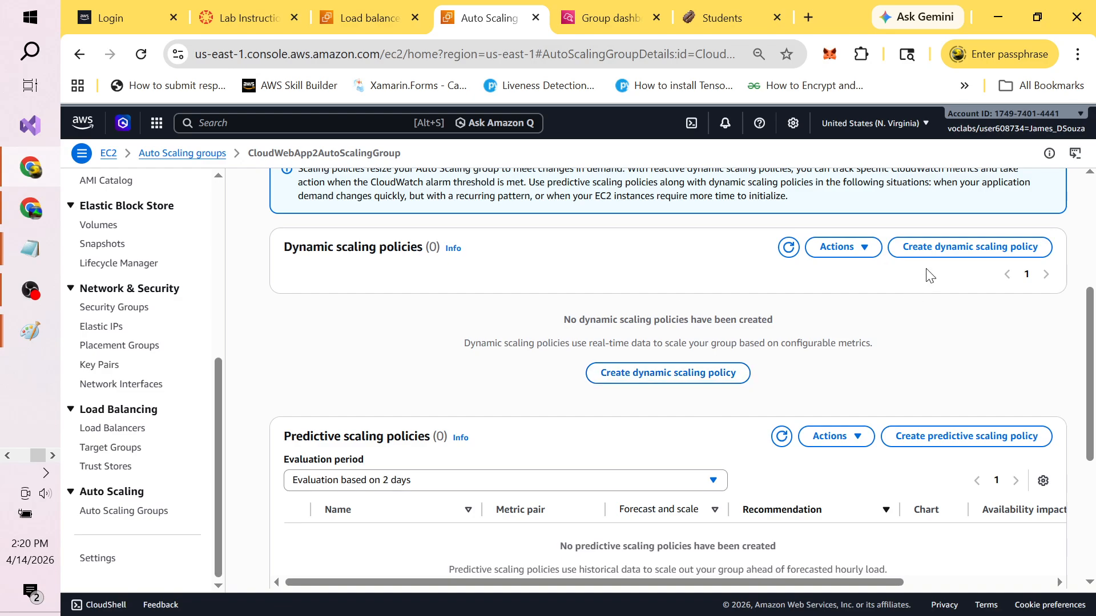
click(976, 251)
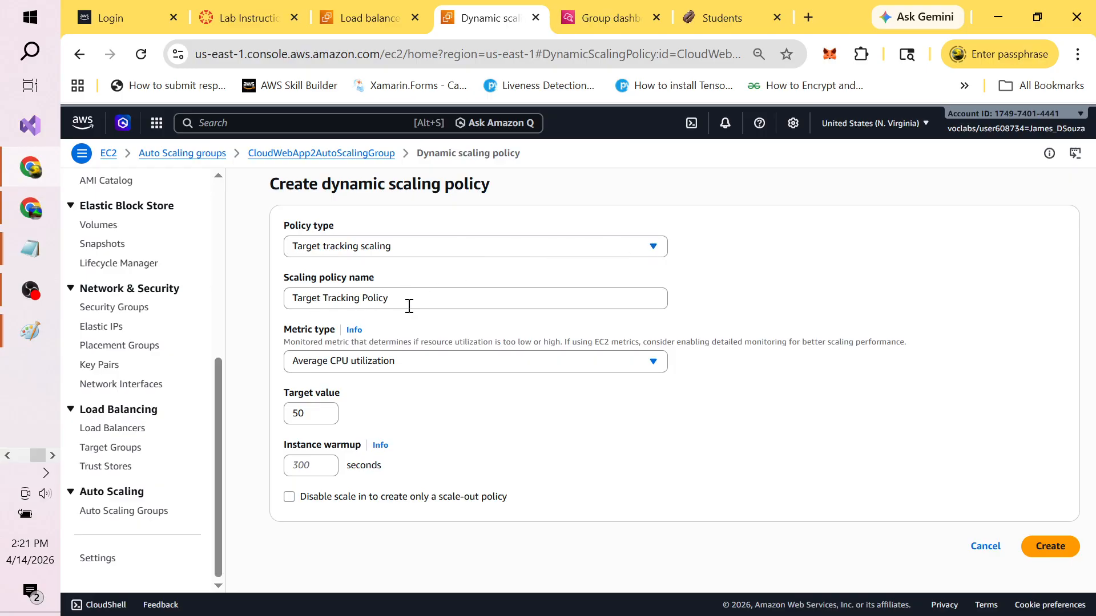
click(654, 365)
click(653, 365)
click(314, 412)
key(BackSpace)
key(BackSpace)
text(5)
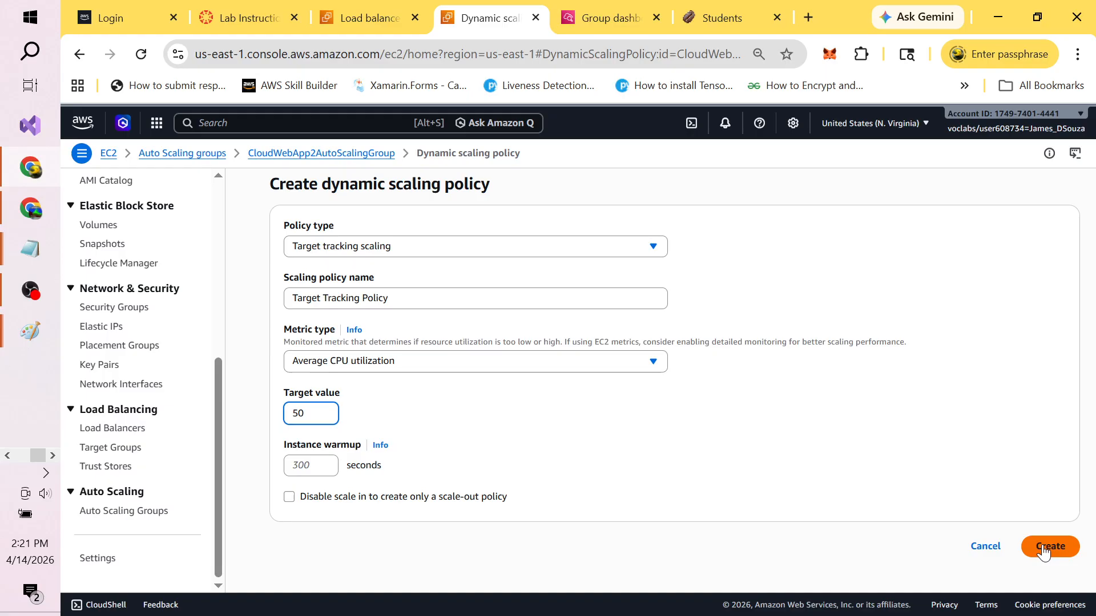
Step: Name it Cloud Web App 2 Target Tracking Policy, lower the target to 1, and create it
click(488, 307)
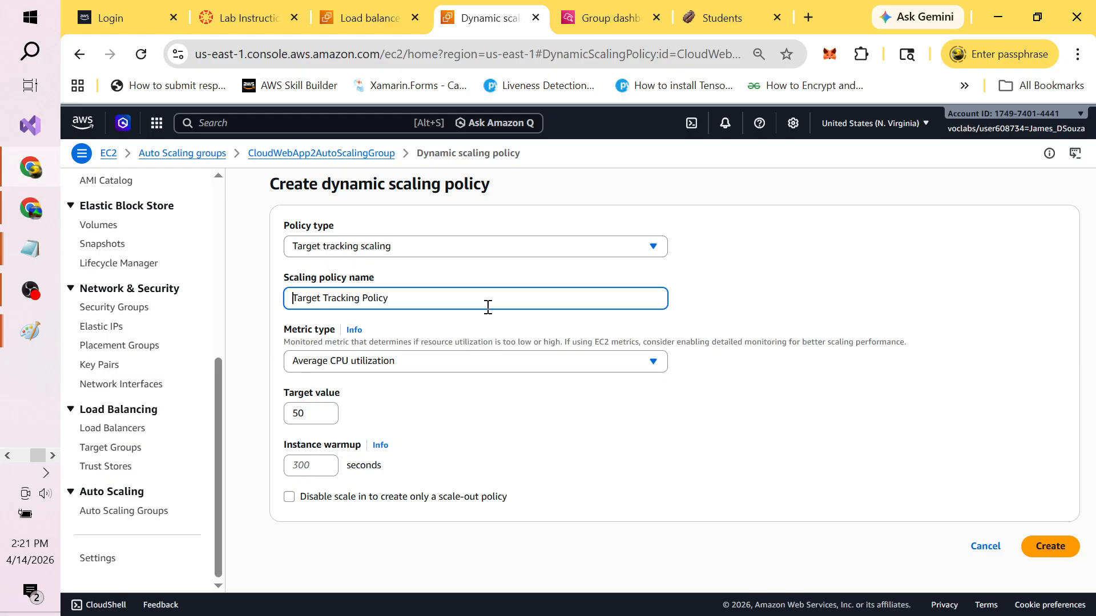
text(Cloud Web)
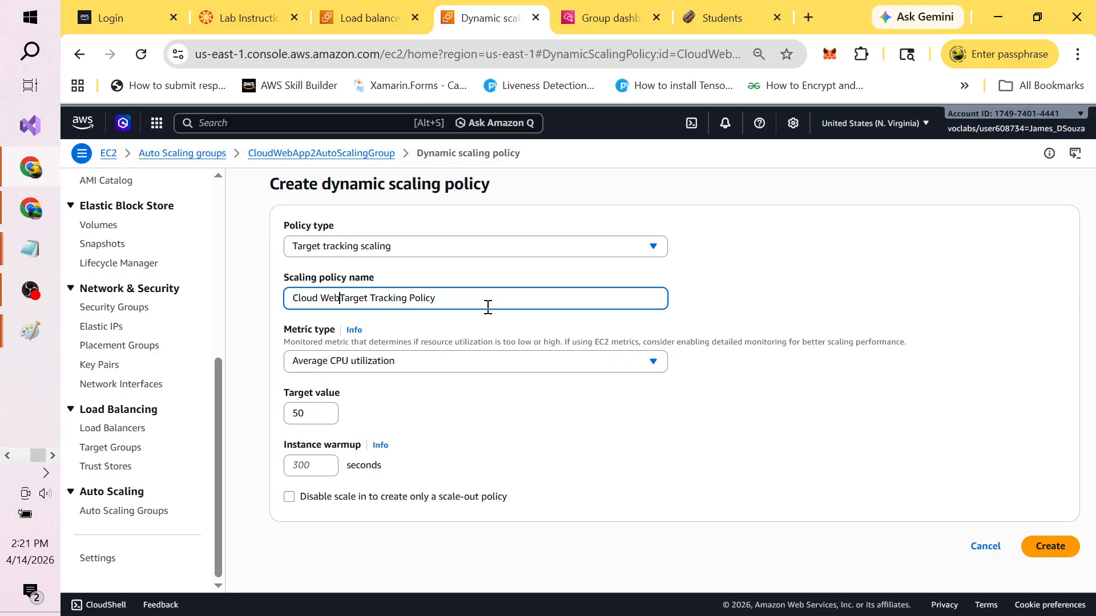
text( App 2)
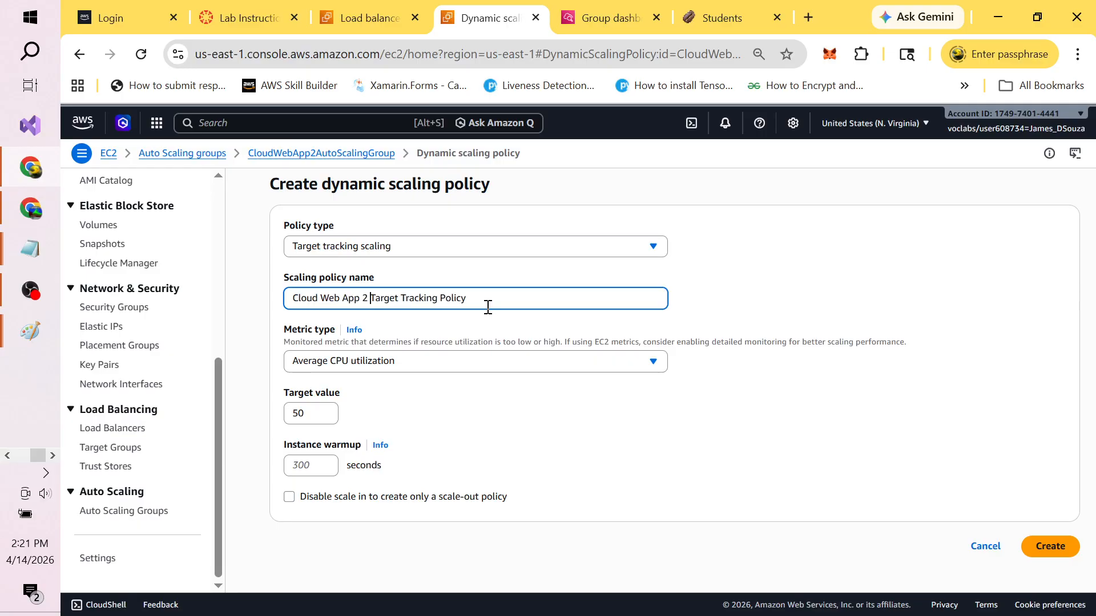
click(656, 363)
click(655, 363)
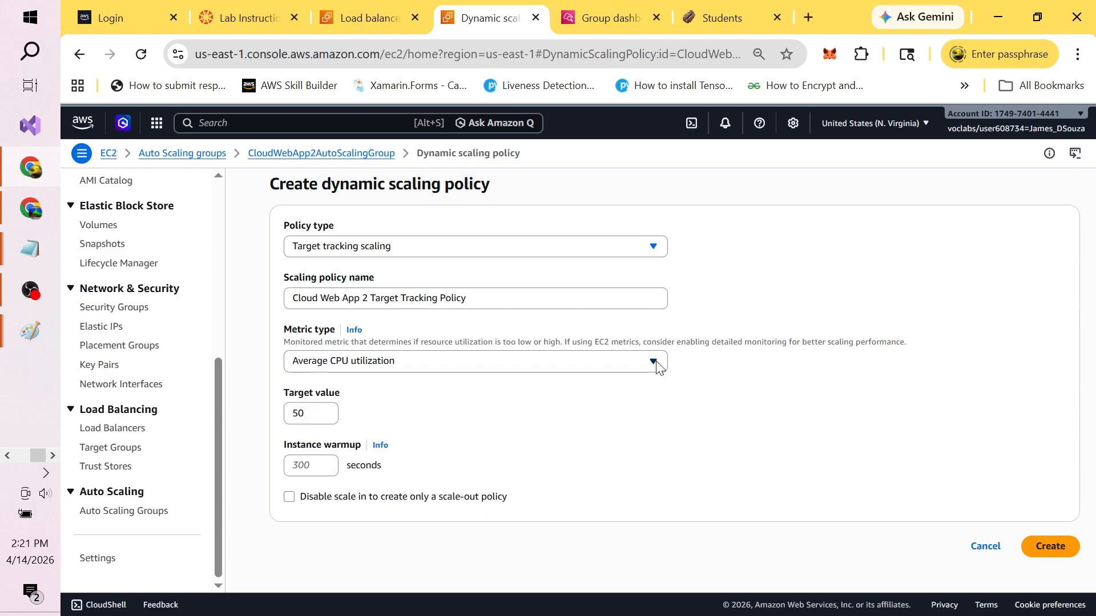
click(323, 415)
key(BackSpace)
key(BackSpace)
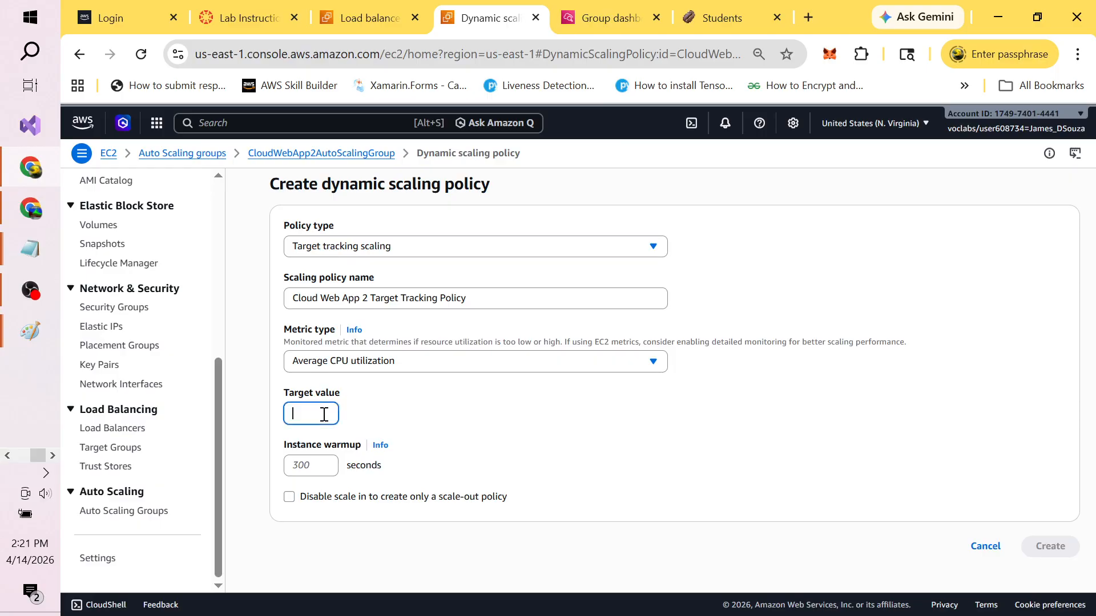
text(1)
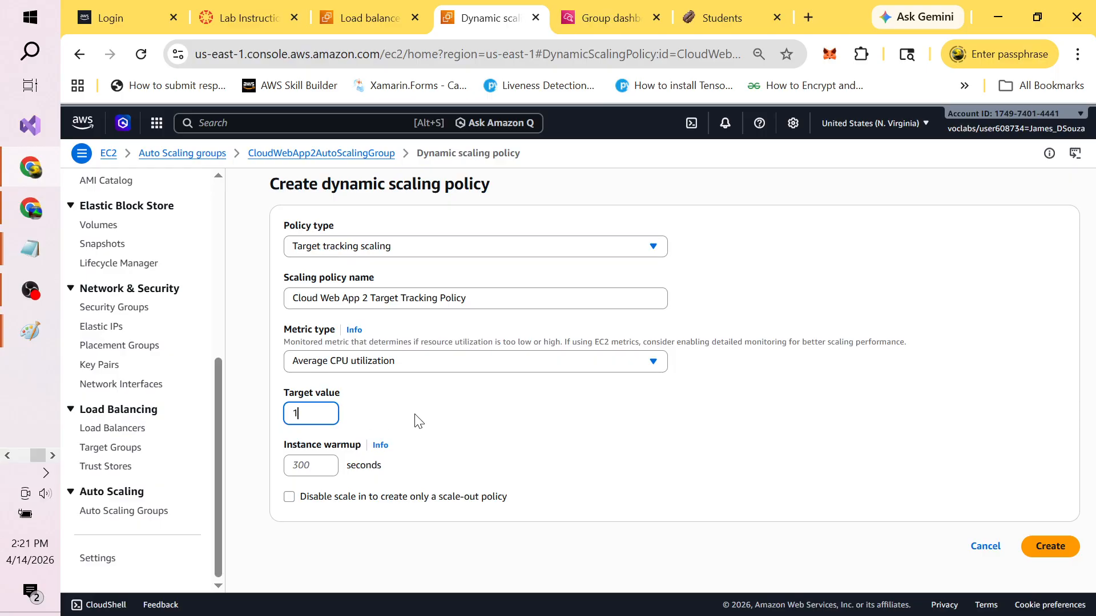
click(492, 410)
click(1050, 549)
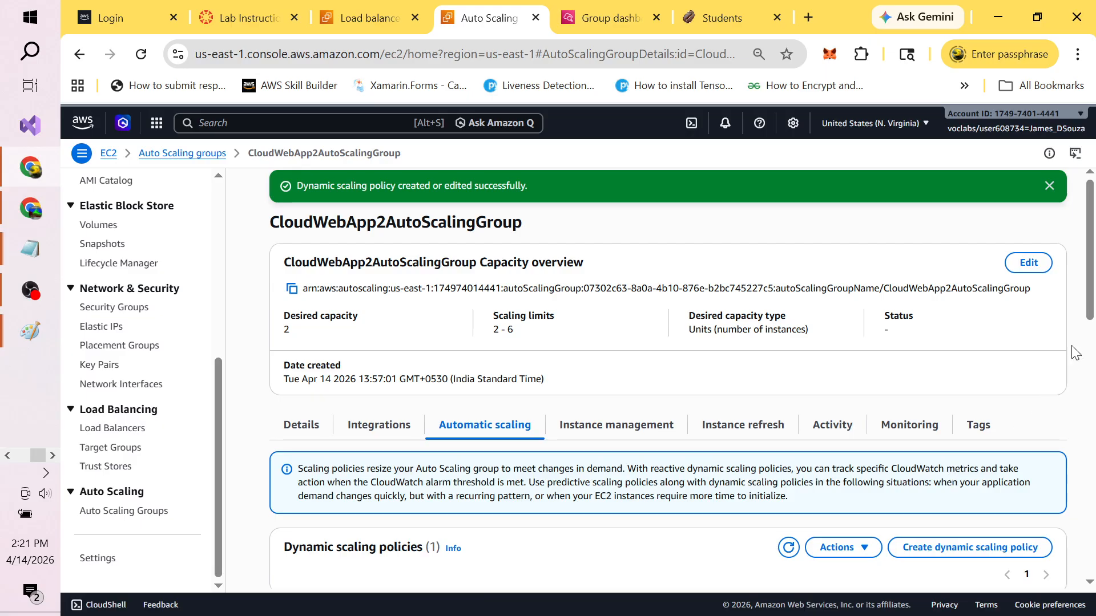
Step: Dismiss the success banner and verify the policy card's Average CPU utilization target of 1
click(1049, 187)
drag(1090, 218, 1094, 355)
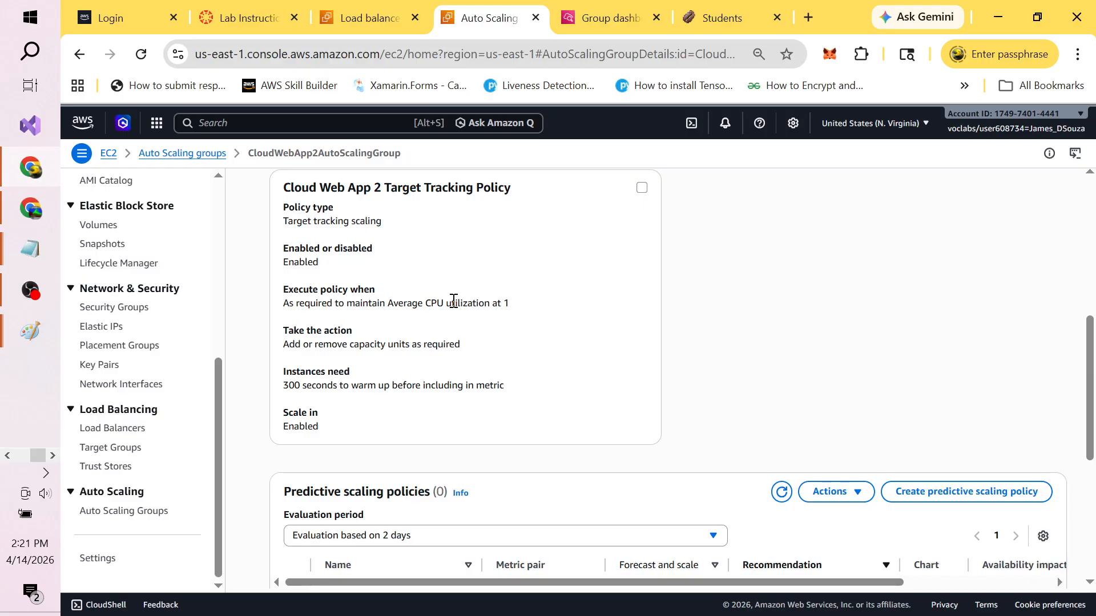
drag(380, 305, 501, 301)
click(509, 303)
scroll(1090, 308, up, 7)
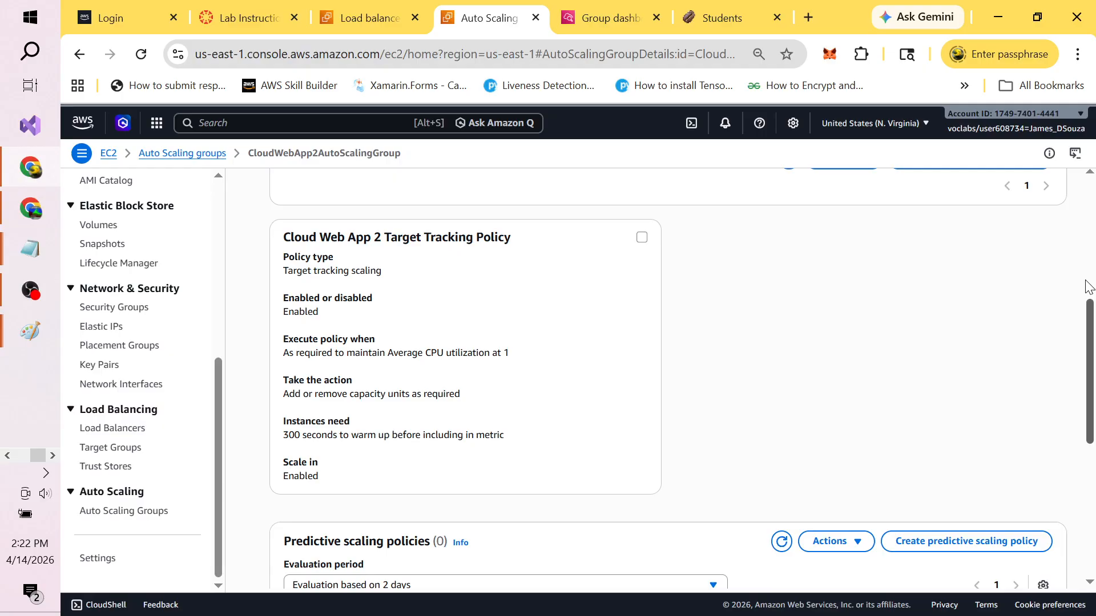
click(604, 16)
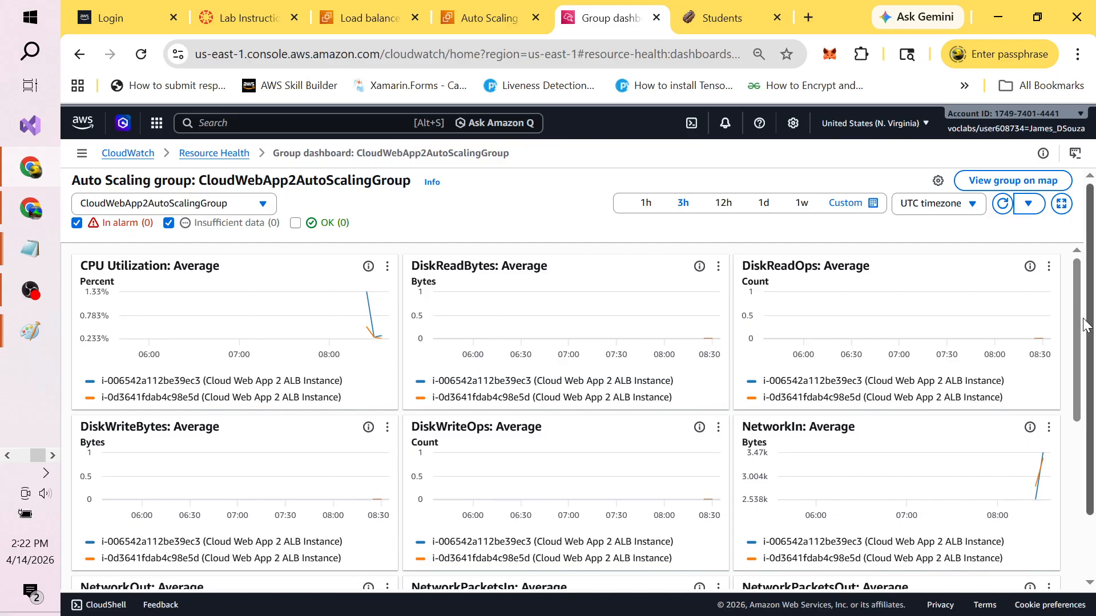
Step: Refresh the CloudWatch group map showing both instances, then return to the CloudWebApp2LoadBalancer page
drag(1079, 326, 1094, 537)
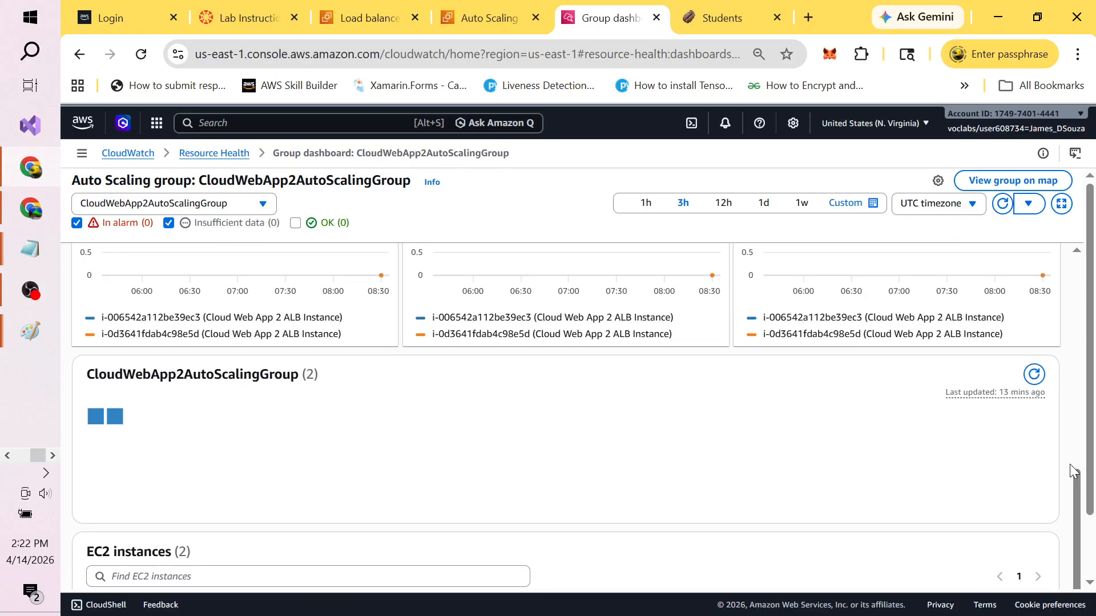
click(1037, 376)
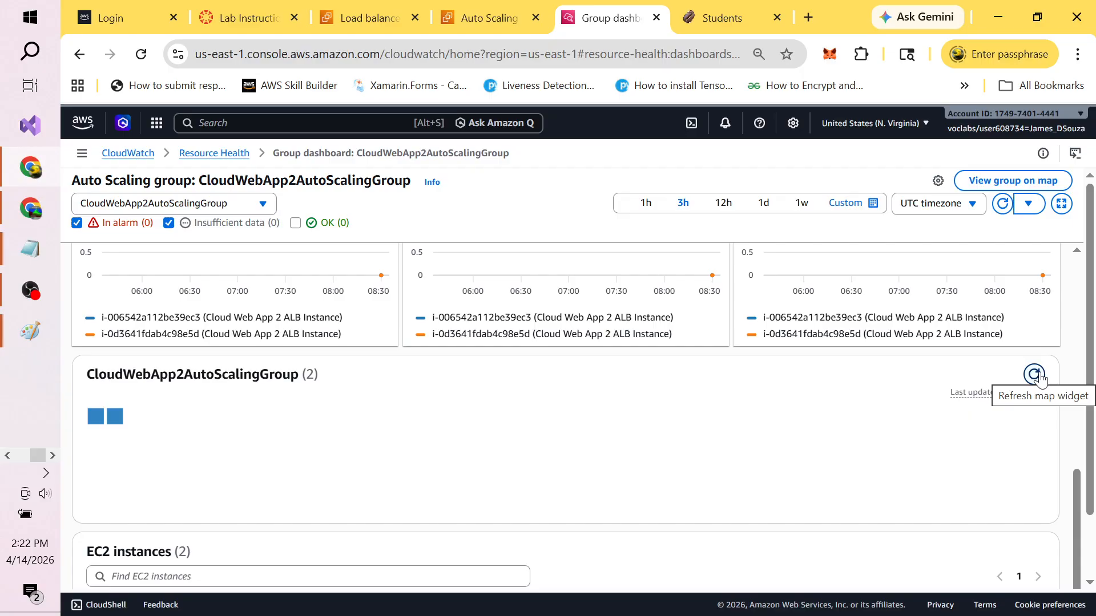
click(1041, 380)
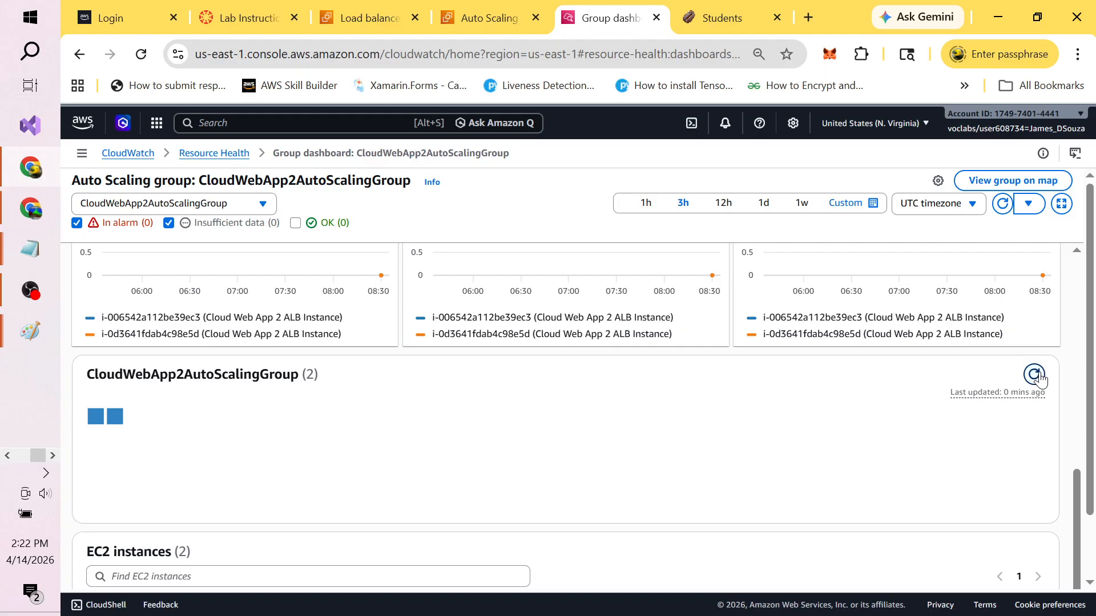
click(354, 18)
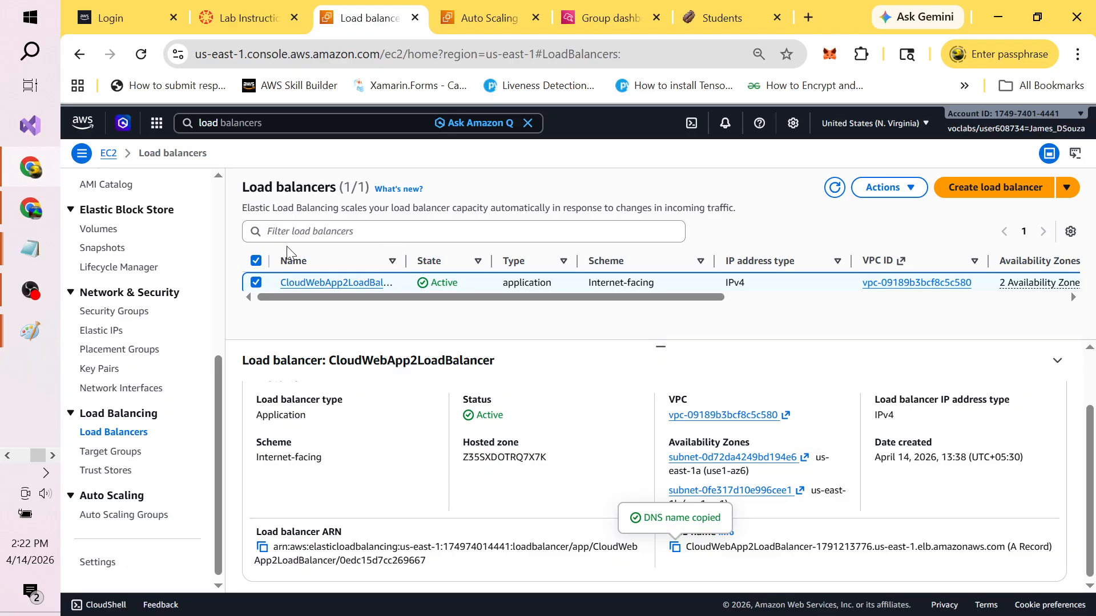
Step: Search for EC2 and list all four instances by clearing the running-state filter
click(302, 121)
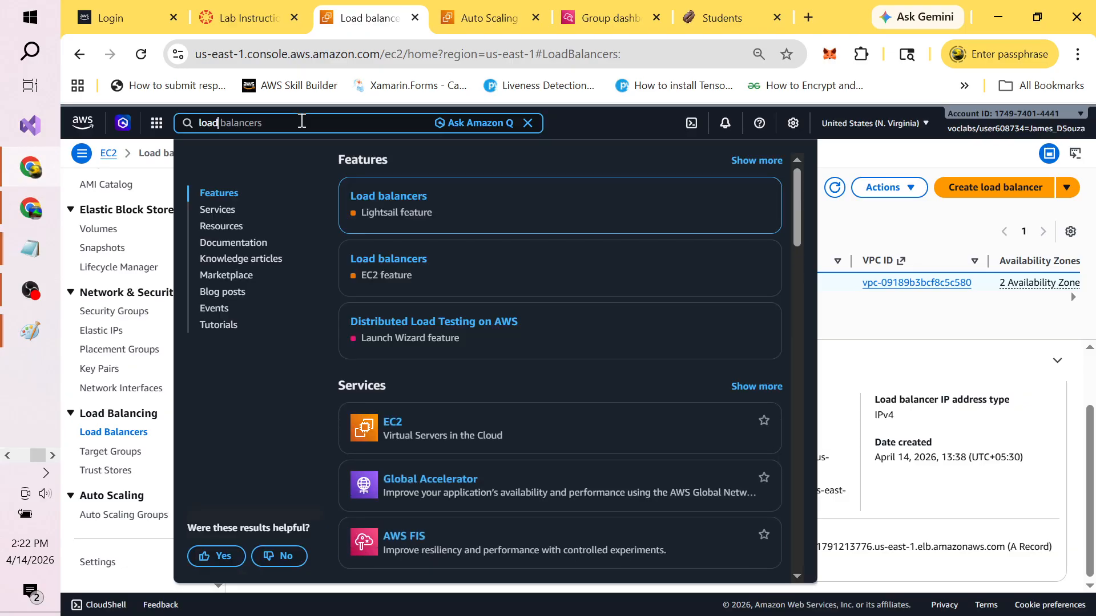
key(ctrl+a)
text(iis)
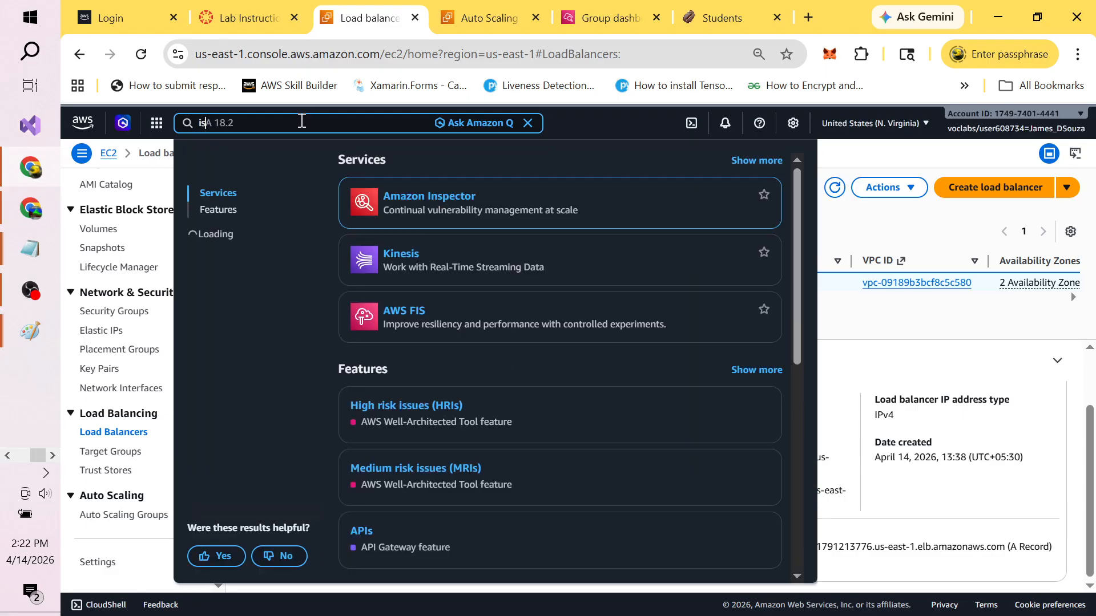
key(BackSpace)
key(BackSpace)
key(BackSpace)
text(ec2)
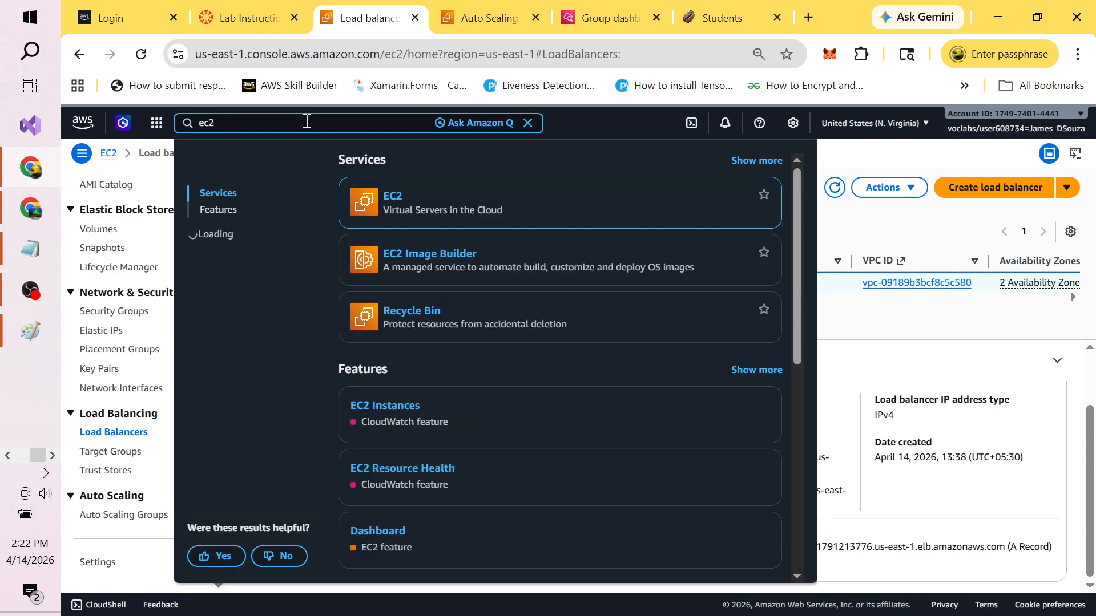
click(399, 200)
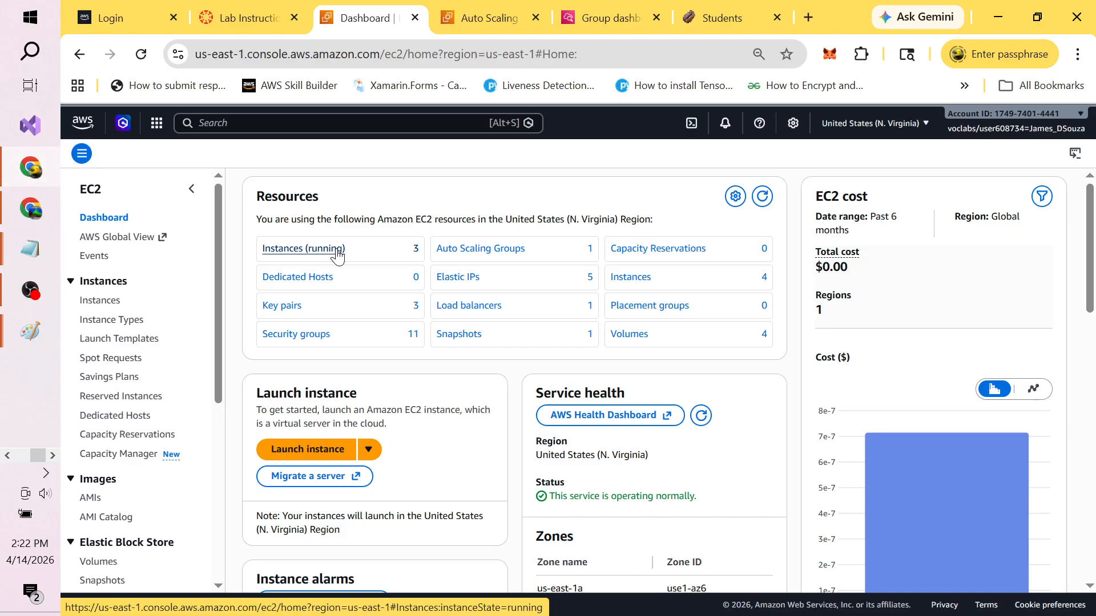
click(318, 251)
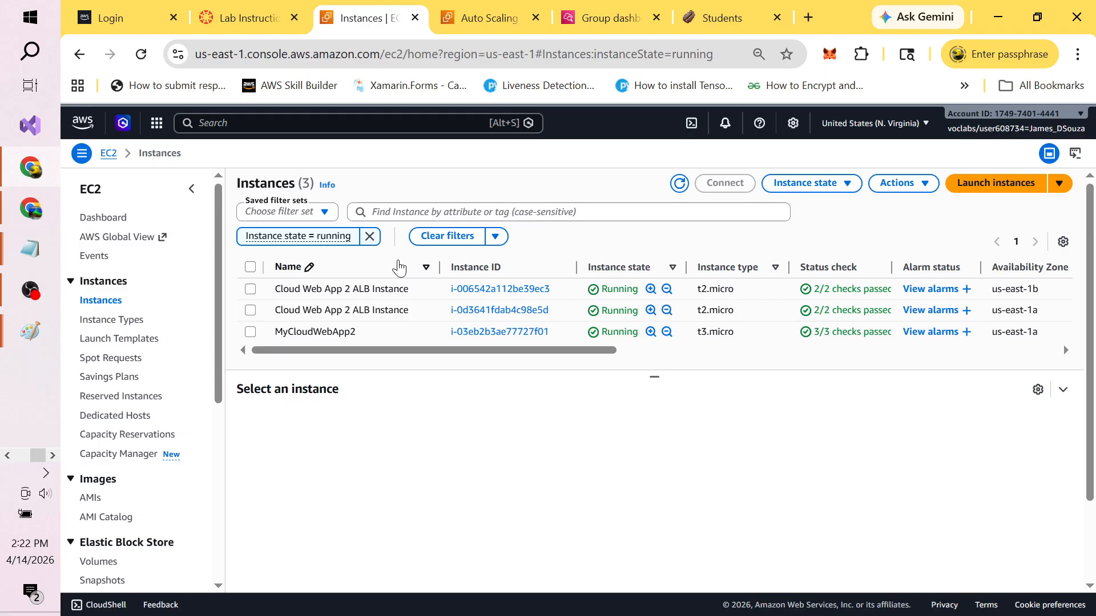
click(370, 237)
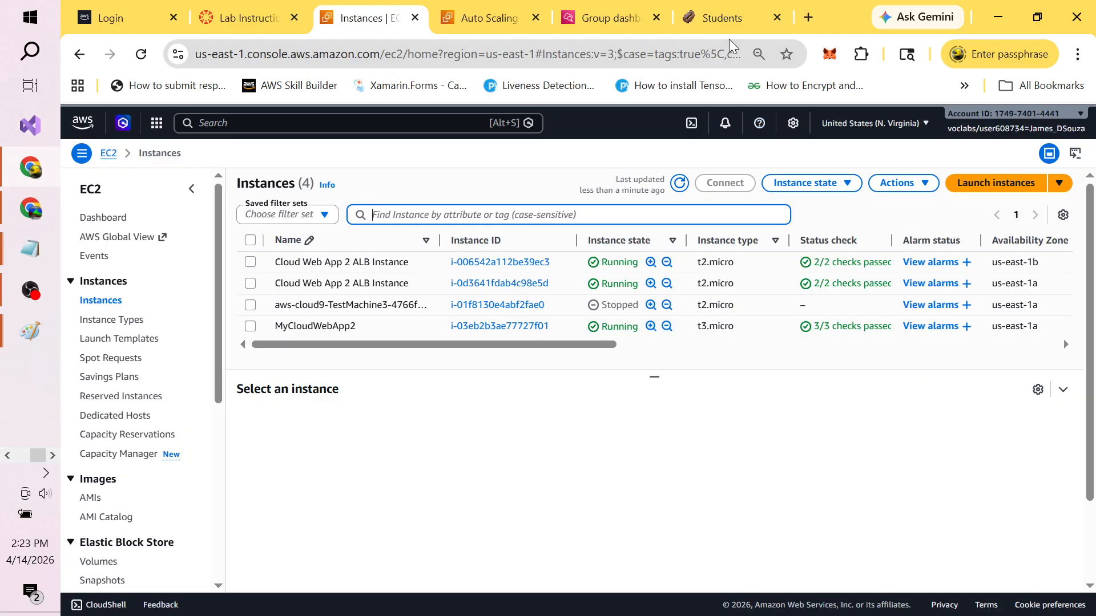
click(722, 19)
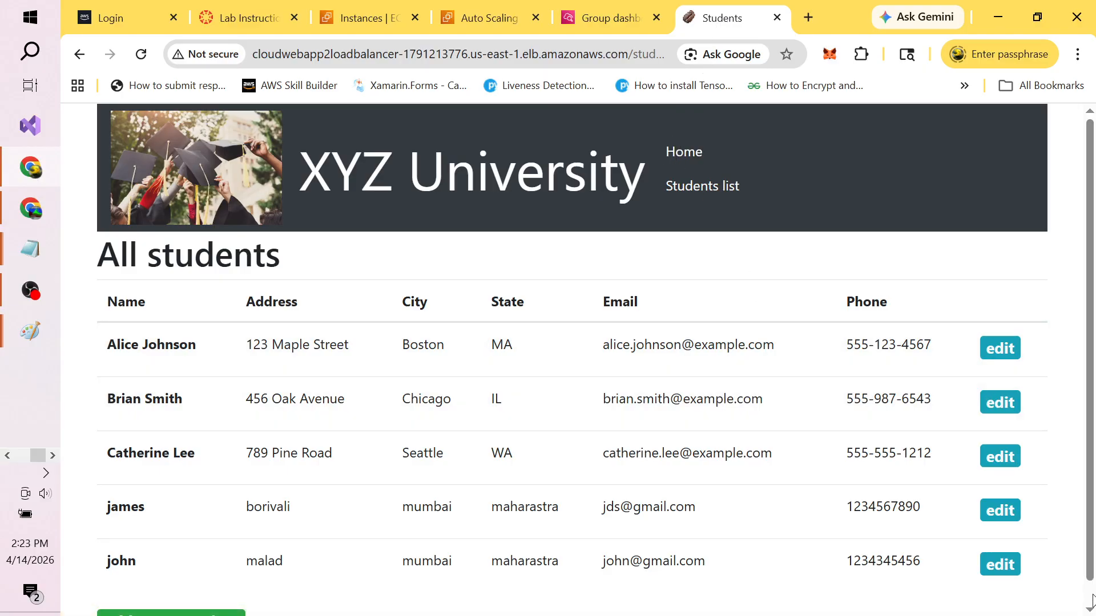
Step: Open the add-student form and enter the new student's name, address and city
drag(1092, 561, 1092, 598)
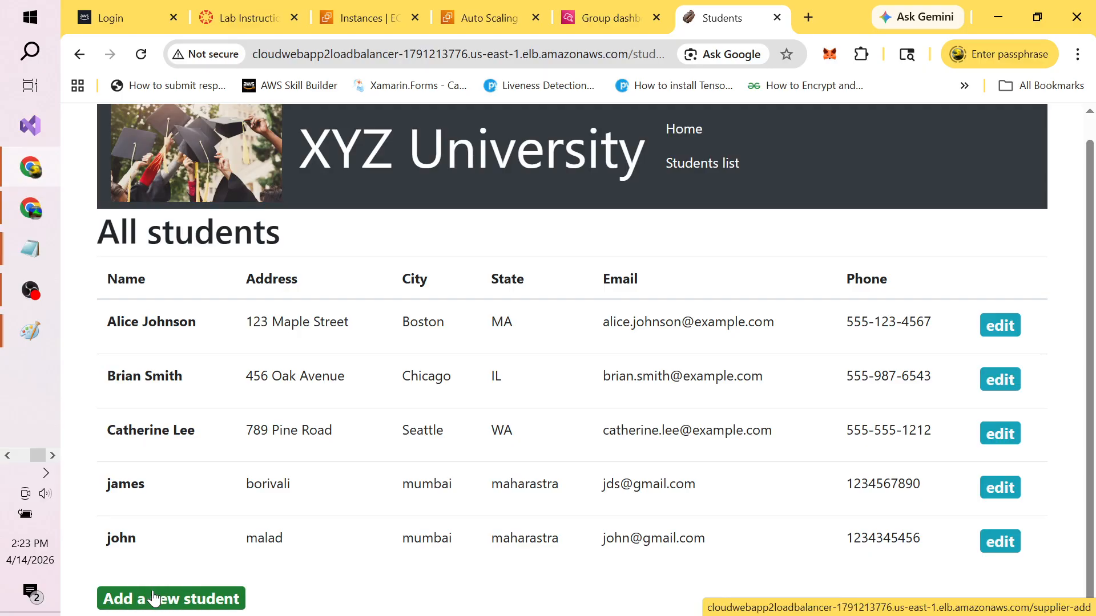
click(193, 600)
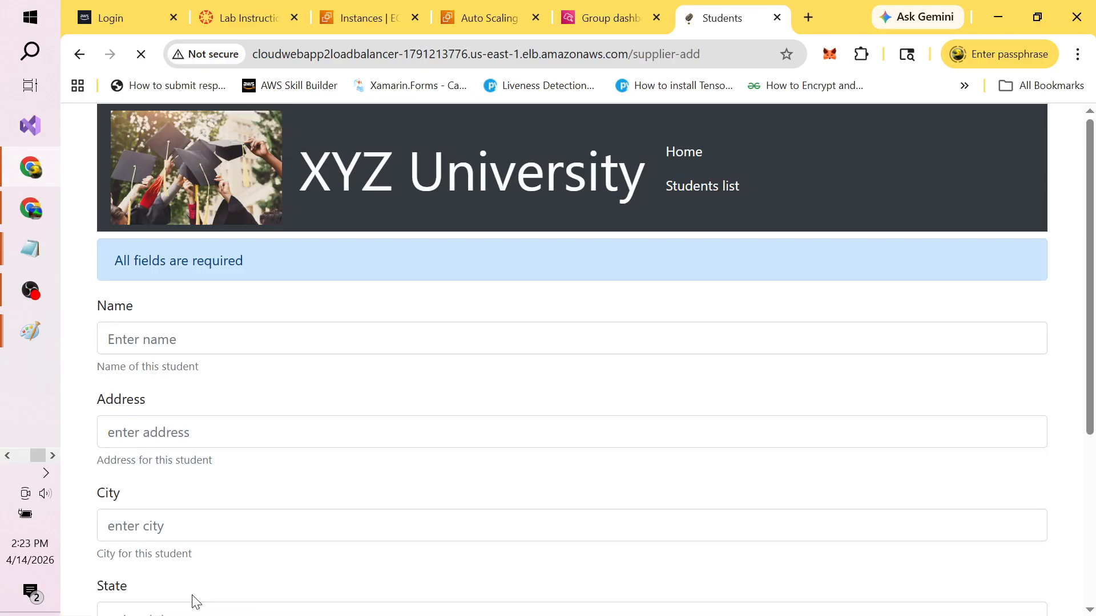
click(230, 337)
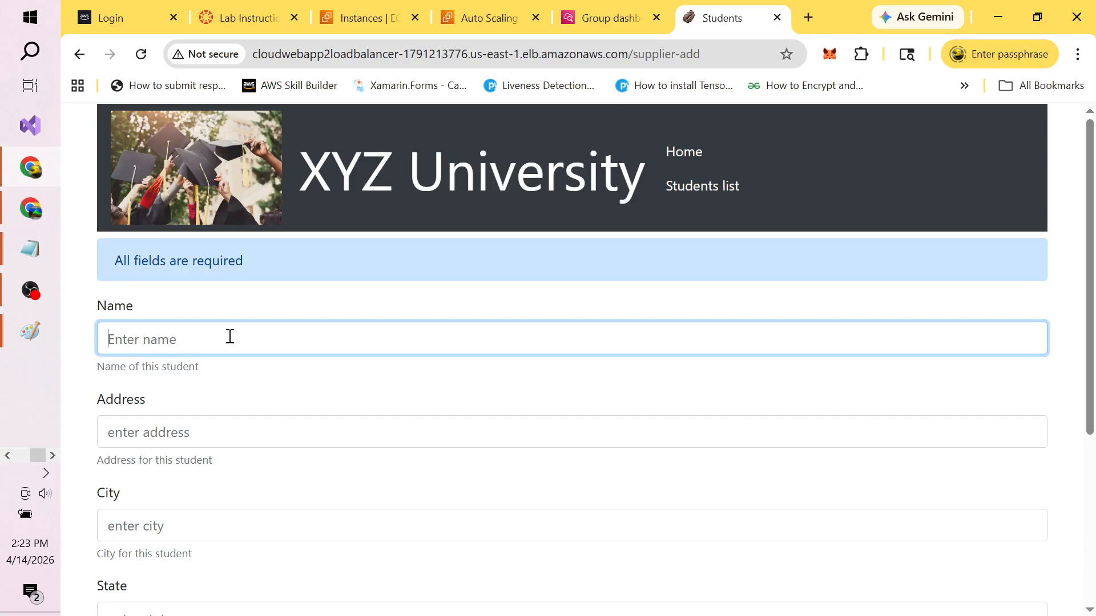
text(jane)
click(197, 432)
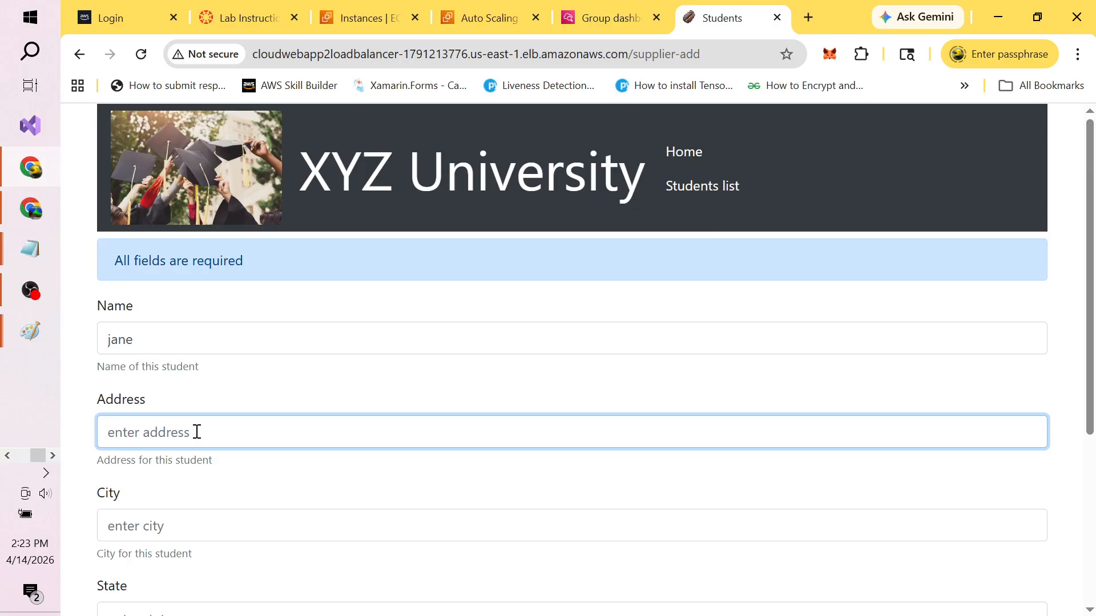
text(bandra)
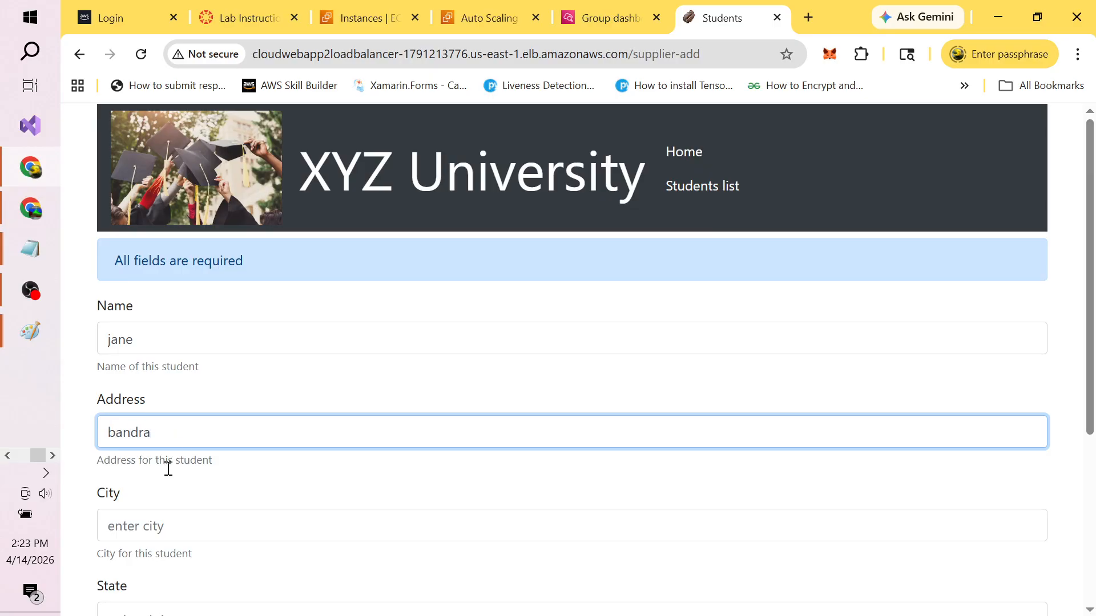
click(139, 523)
text(mumbai)
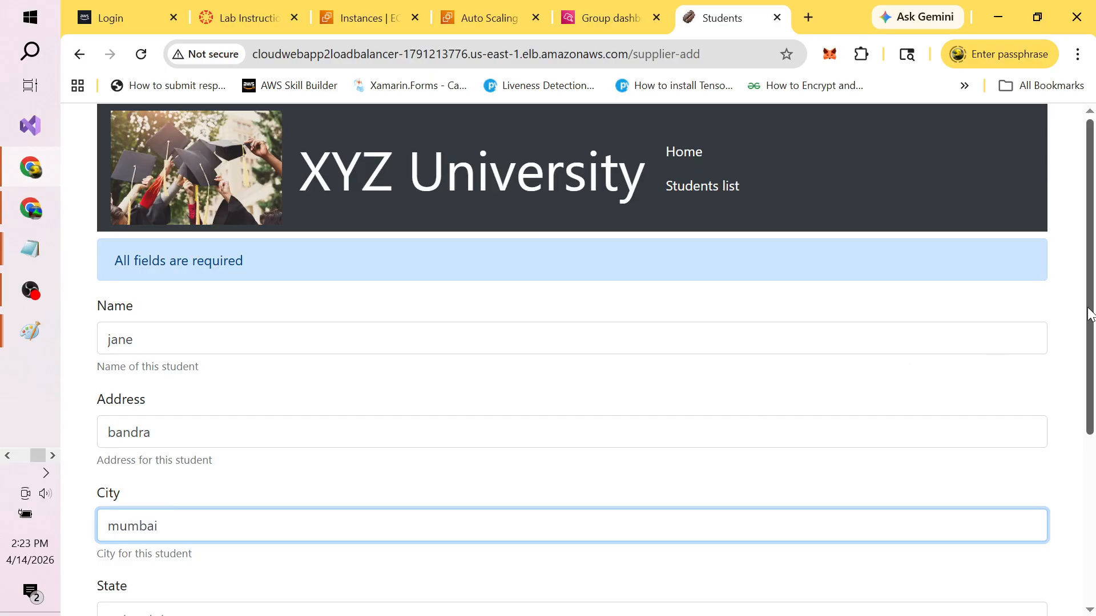
Step: Fill in the student's state, email and phone number, then submit the record
scroll(1090, 314, down, 4)
click(343, 396)
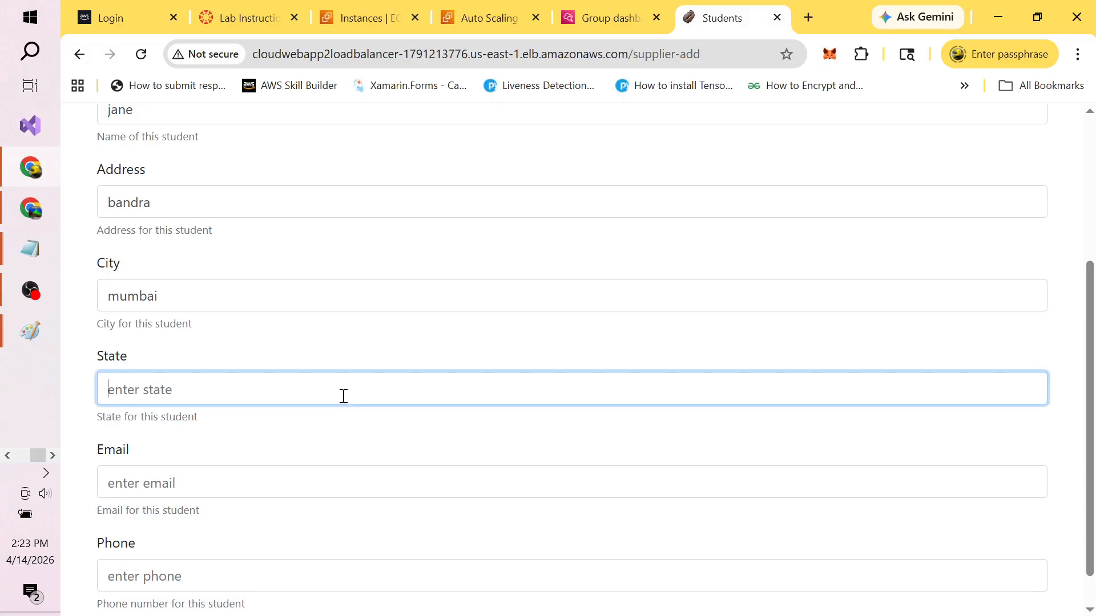
text(maharastra)
click(278, 488)
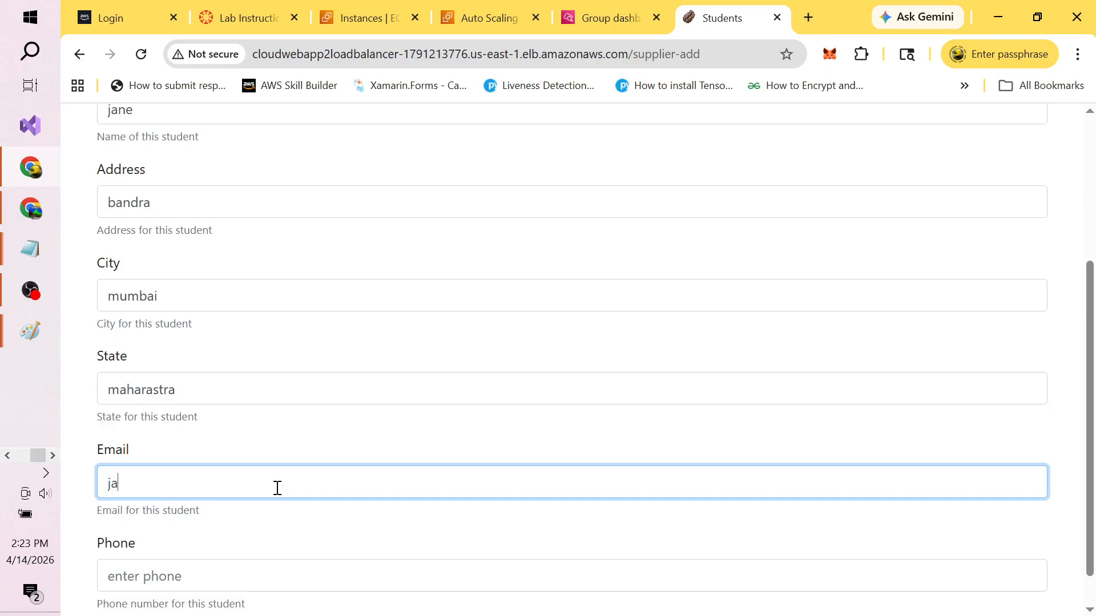
click(226, 584)
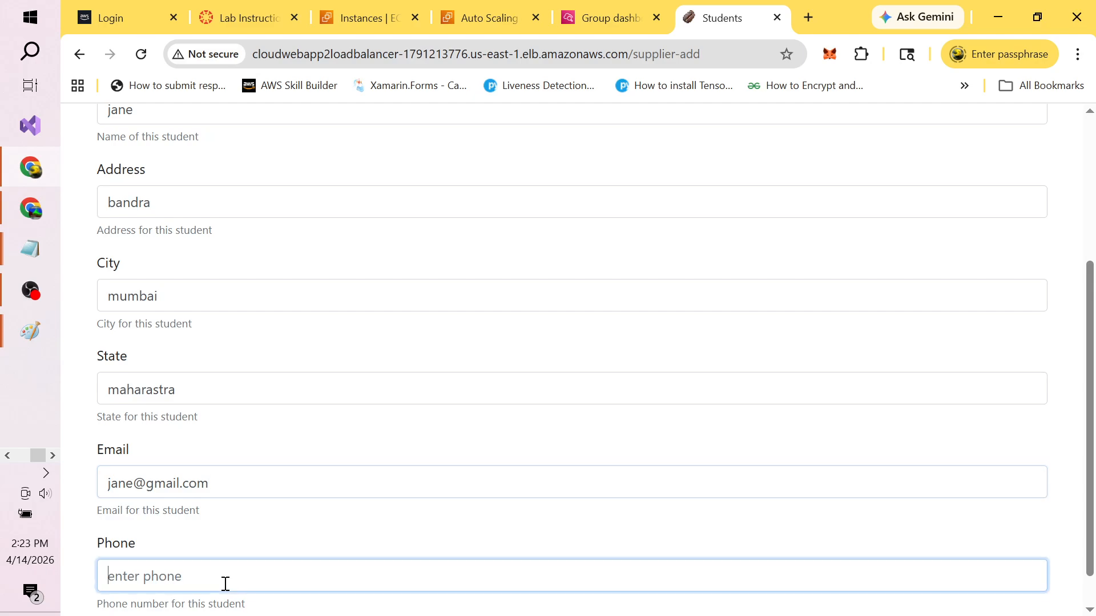
text(0123456789)
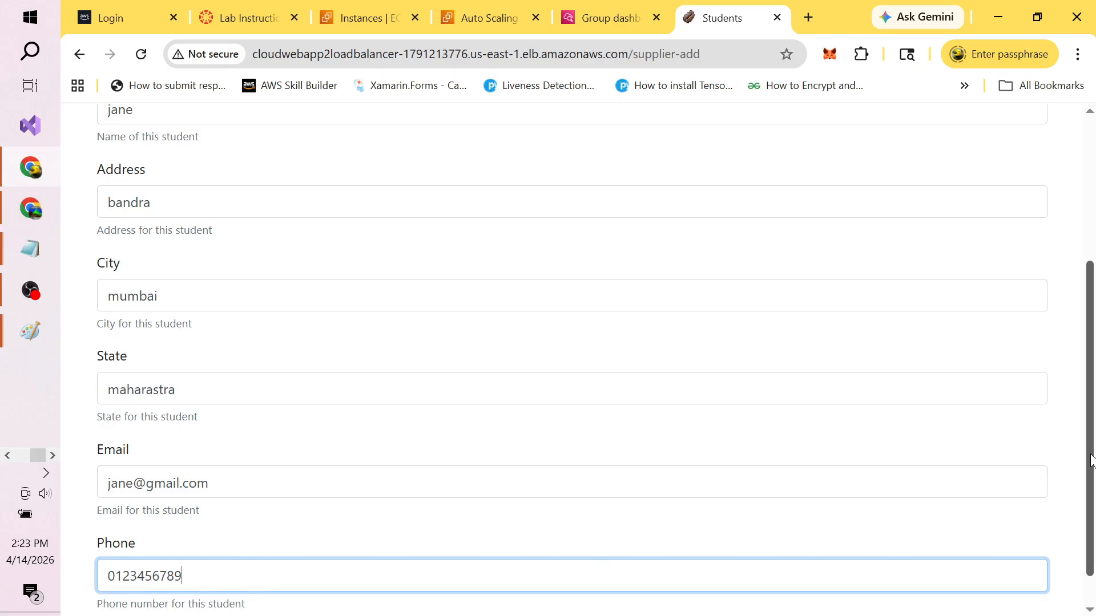
scroll(1091, 459, down, 1)
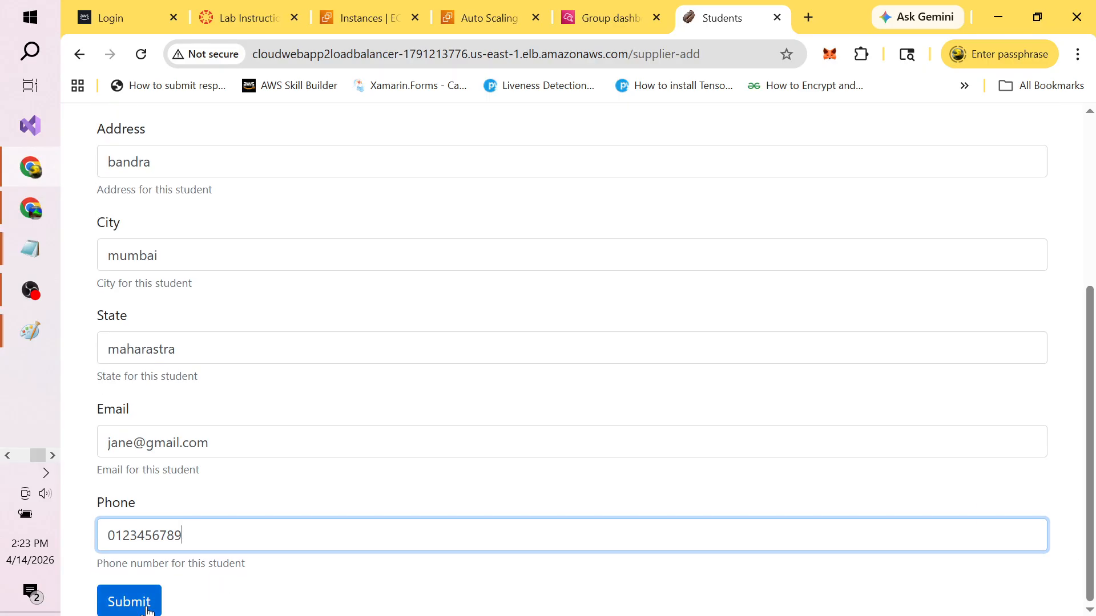
click(129, 602)
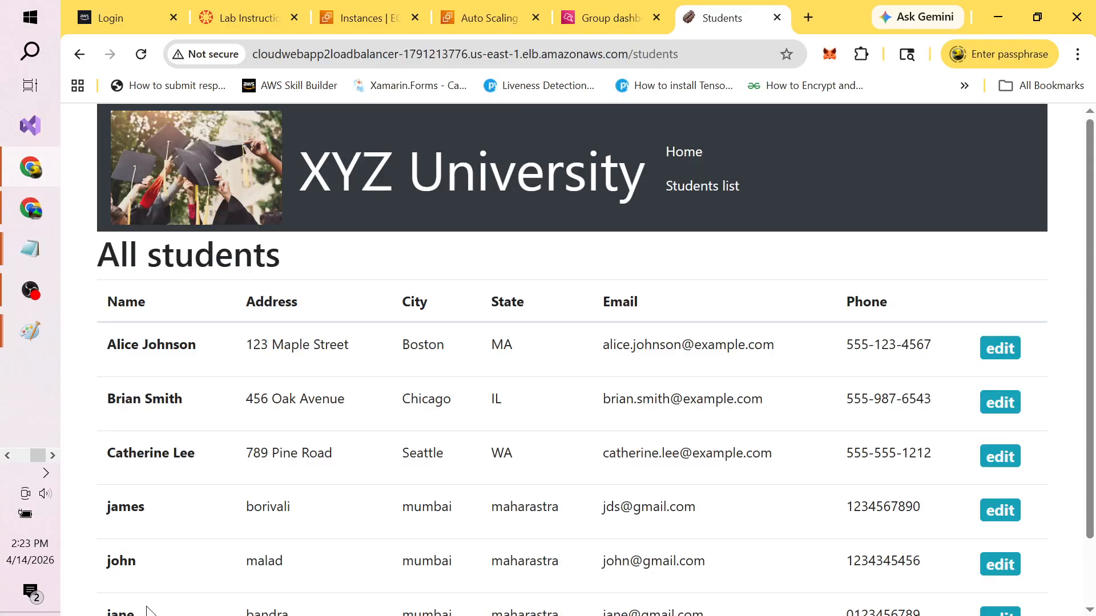
Step: Refresh the group dashboard and EC2 Instances list, where both ALB instances pass 2/2 checks
key(alt+Tab)
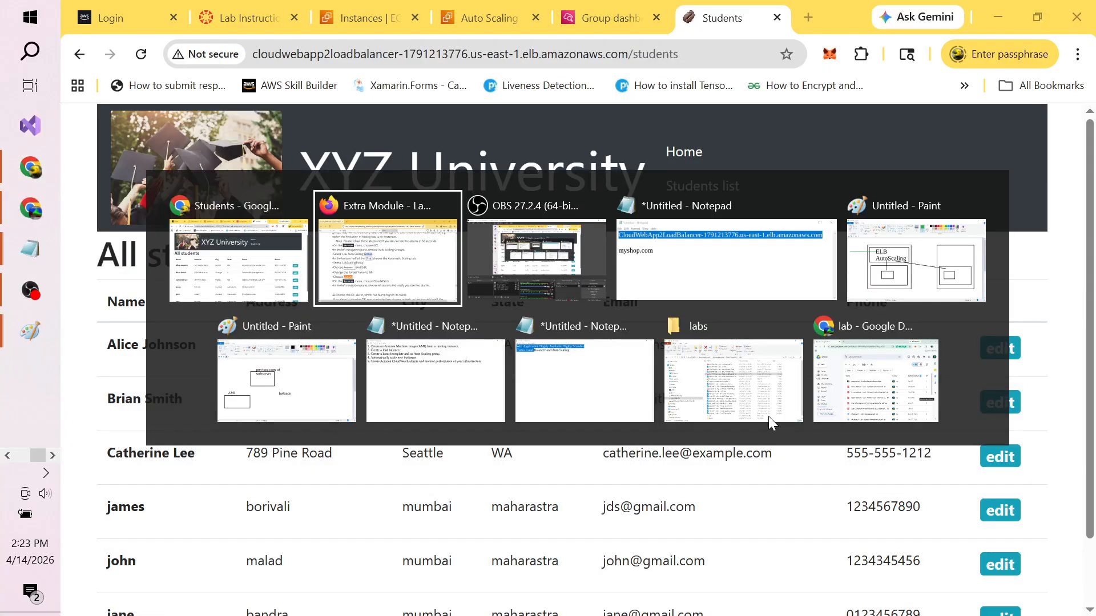
key(alt+Tab)
click(610, 17)
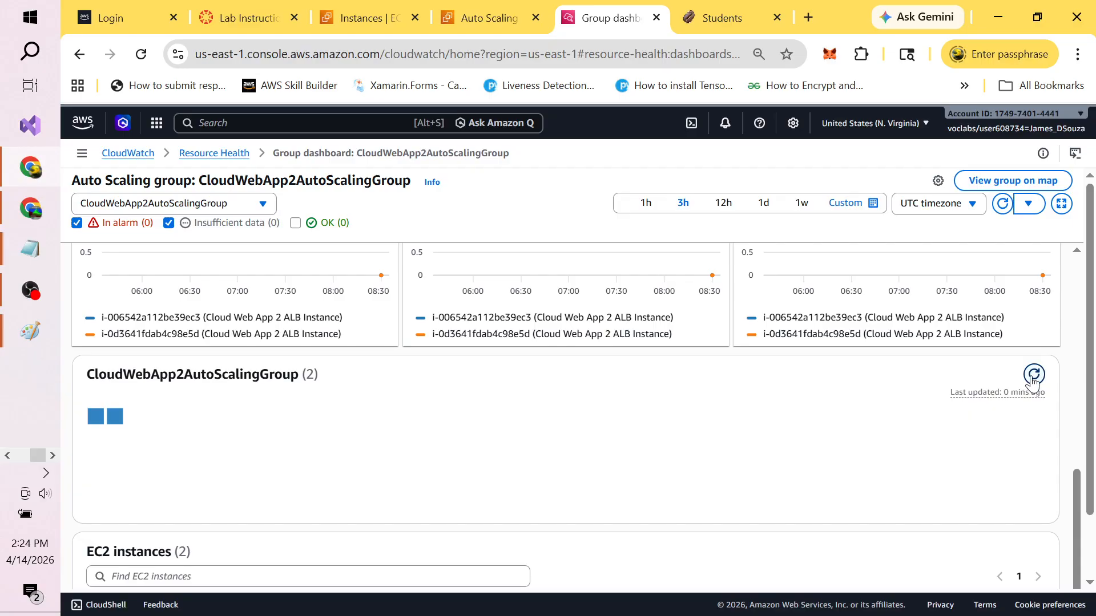
click(1032, 382)
click(360, 18)
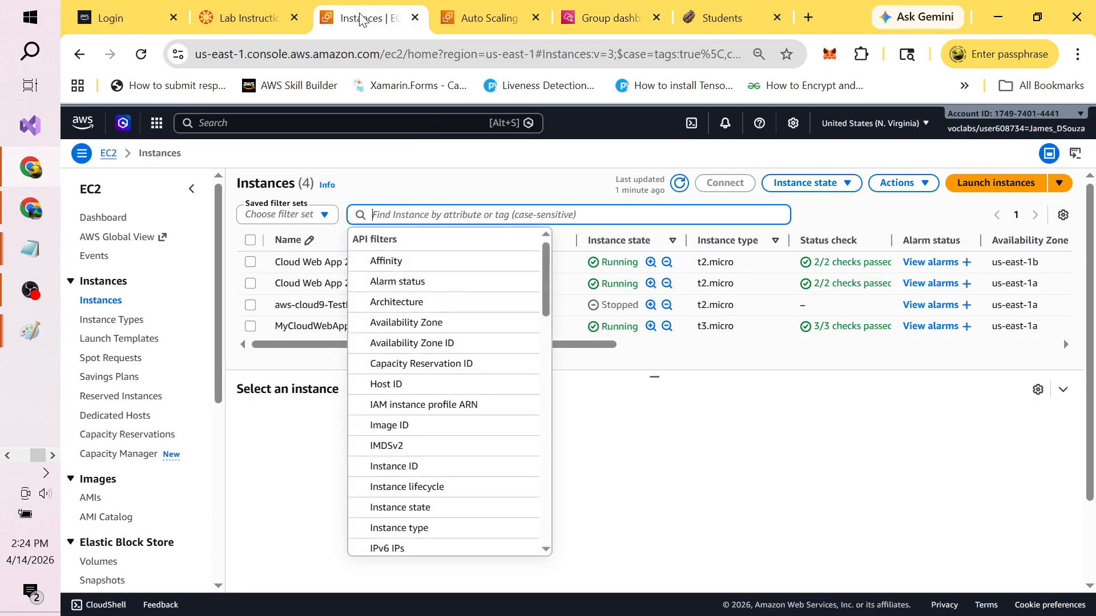
click(705, 461)
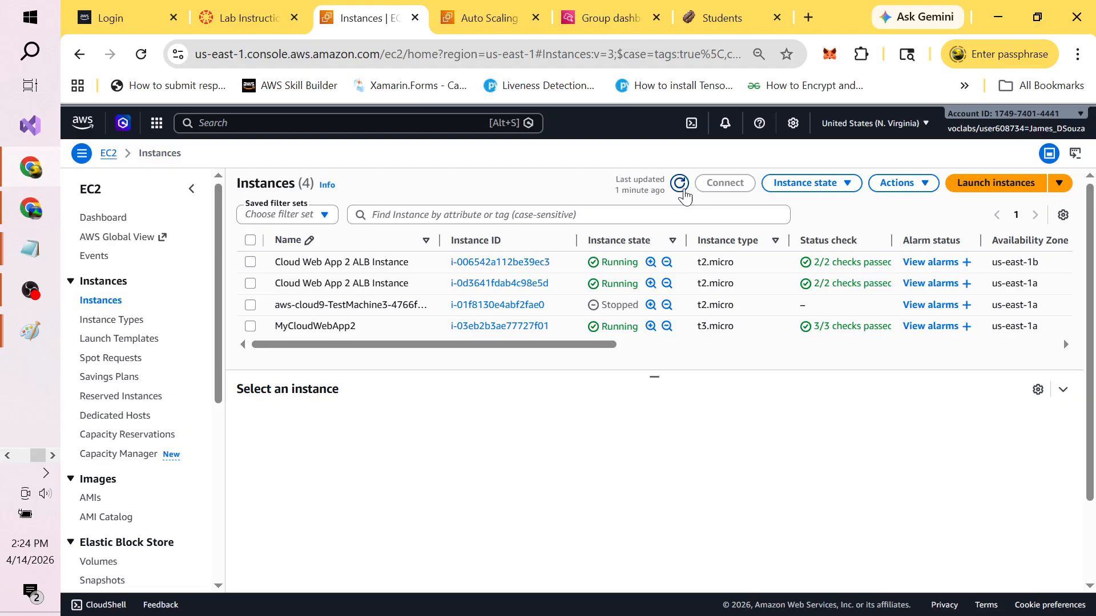
click(684, 193)
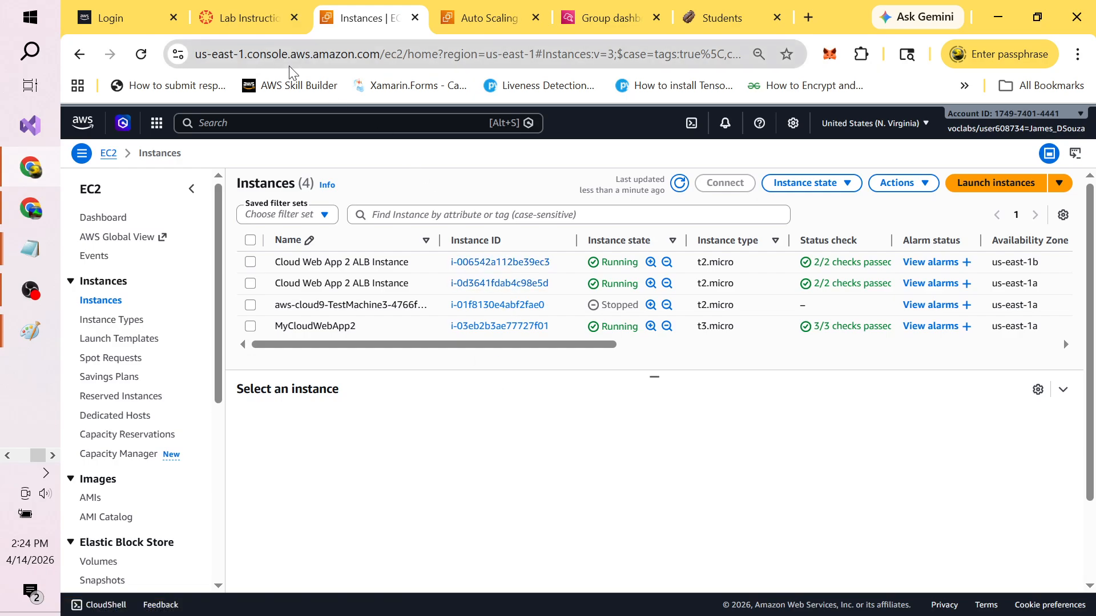
click(250, 17)
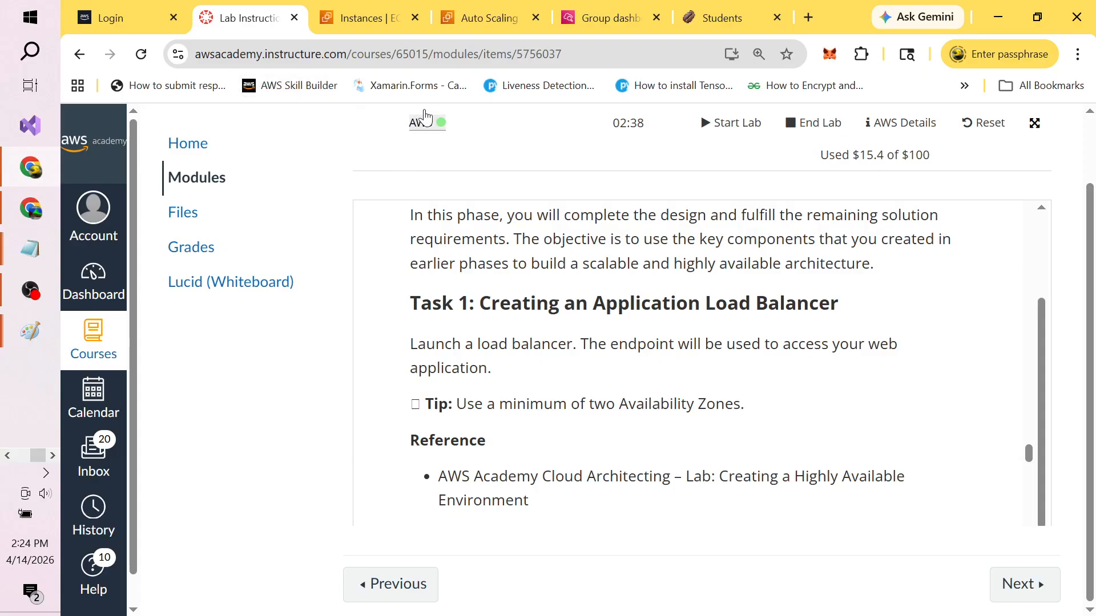
key(alt+Tab)
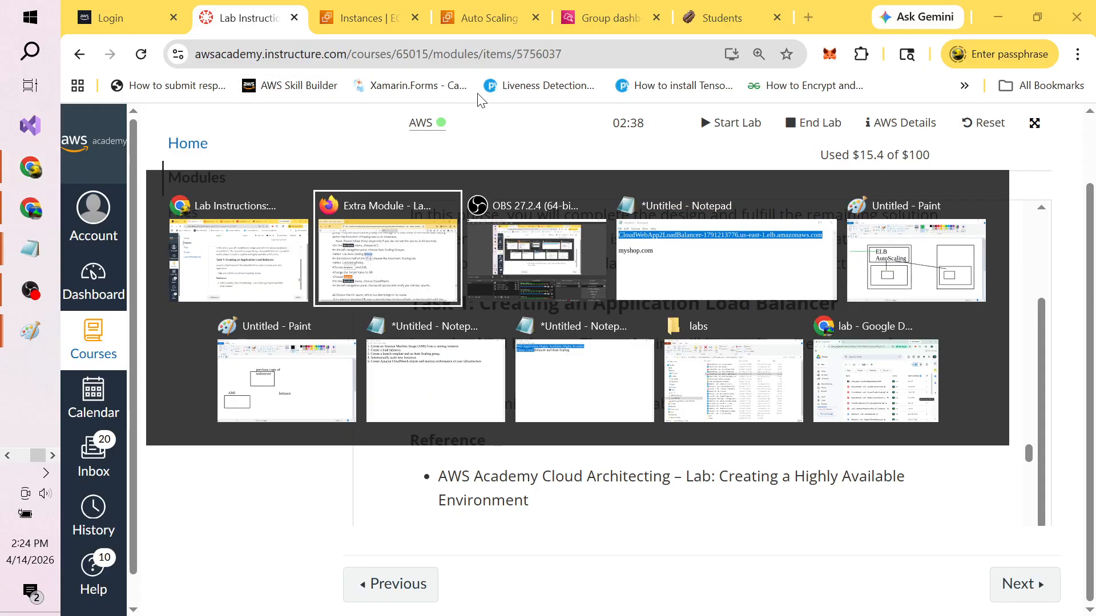
key(alt+Tab)
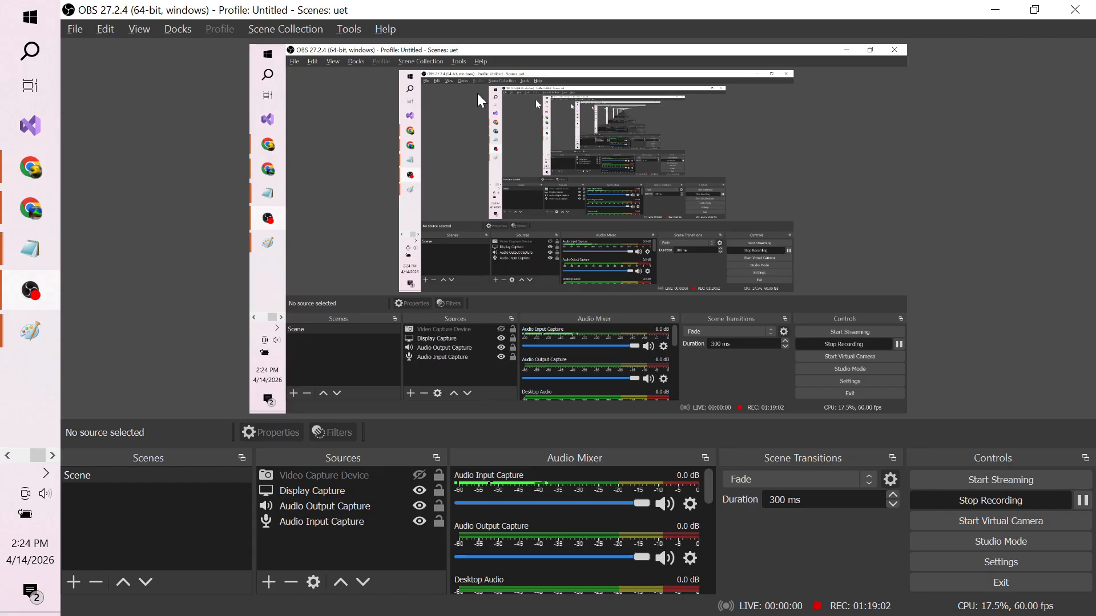
key(alt+Tab)
key(alt+Tab)
key(alt+Tab)
key(alt+Tab)
key(alt+Tab)
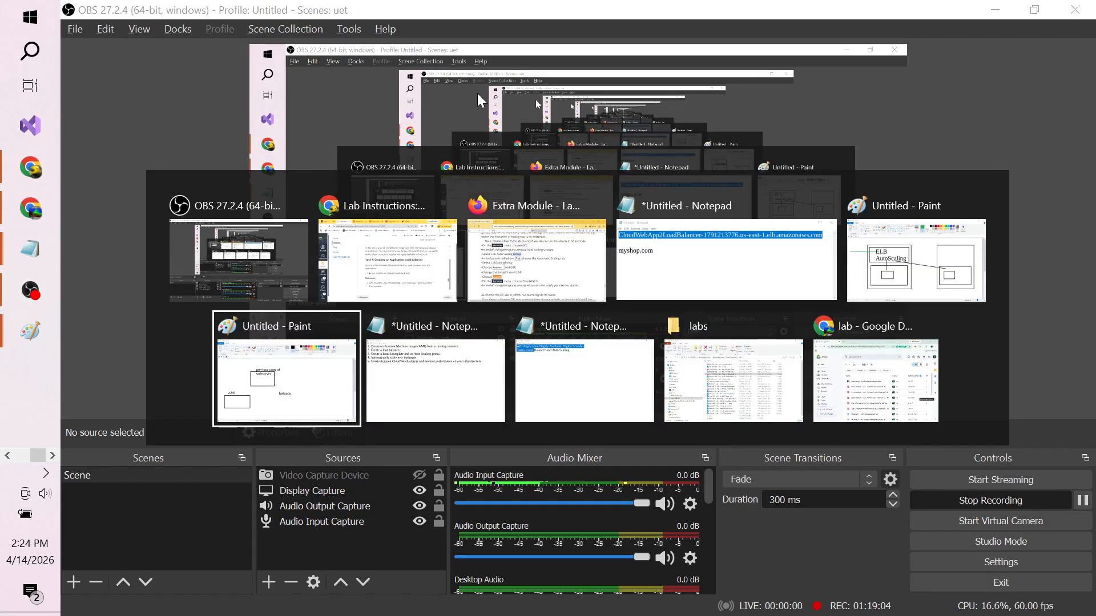
key(alt+Tab)
key(alt+Tab)
key(alt+Tab)
key(alt+Tab)
key(alt+Tab)
key(alt+Tab)
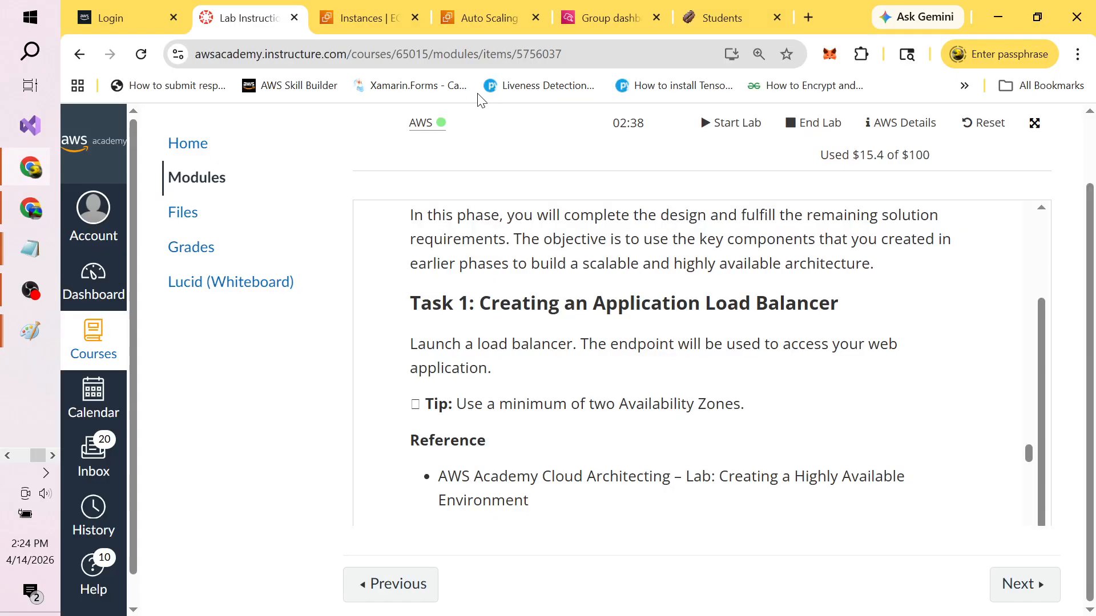
key(alt+Tab)
key(alt+Tab)
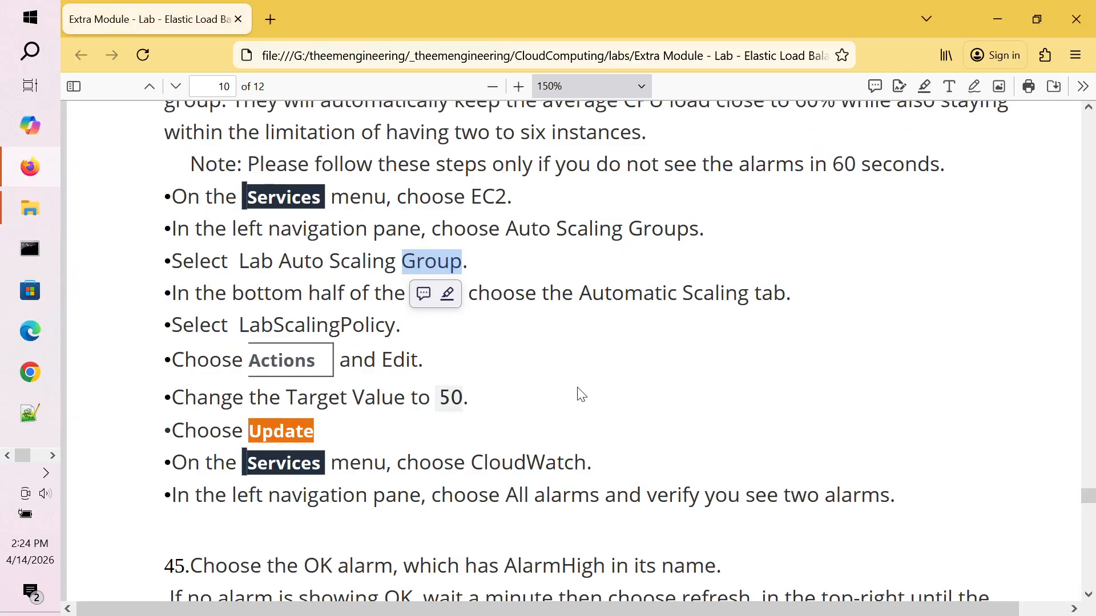
click(580, 394)
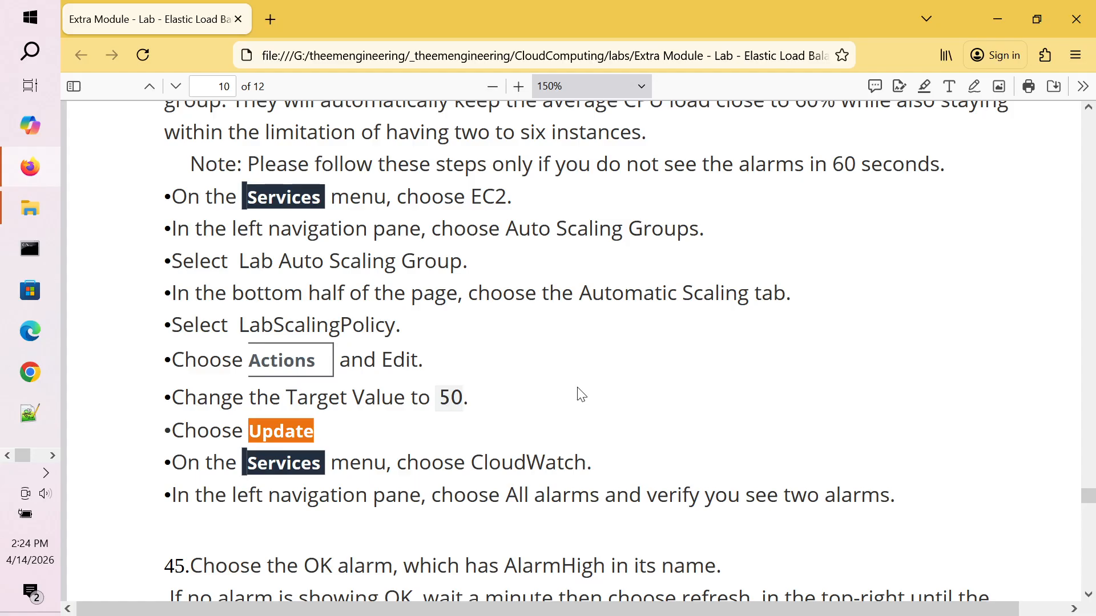
scroll(581, 394, down, 1)
scroll(580, 394, down, 9)
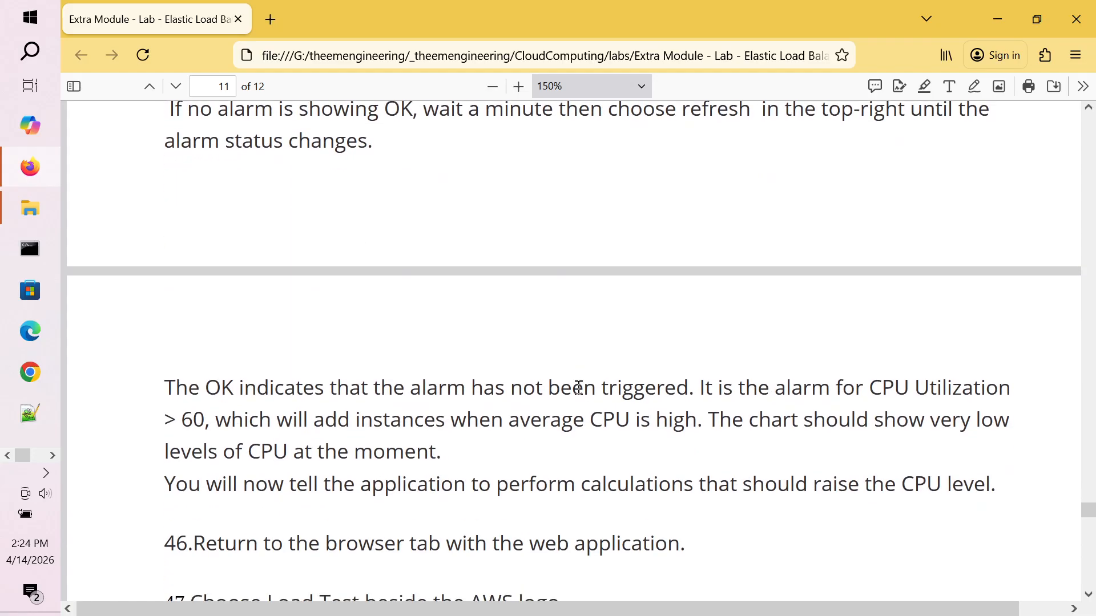
scroll(578, 388, down, 8)
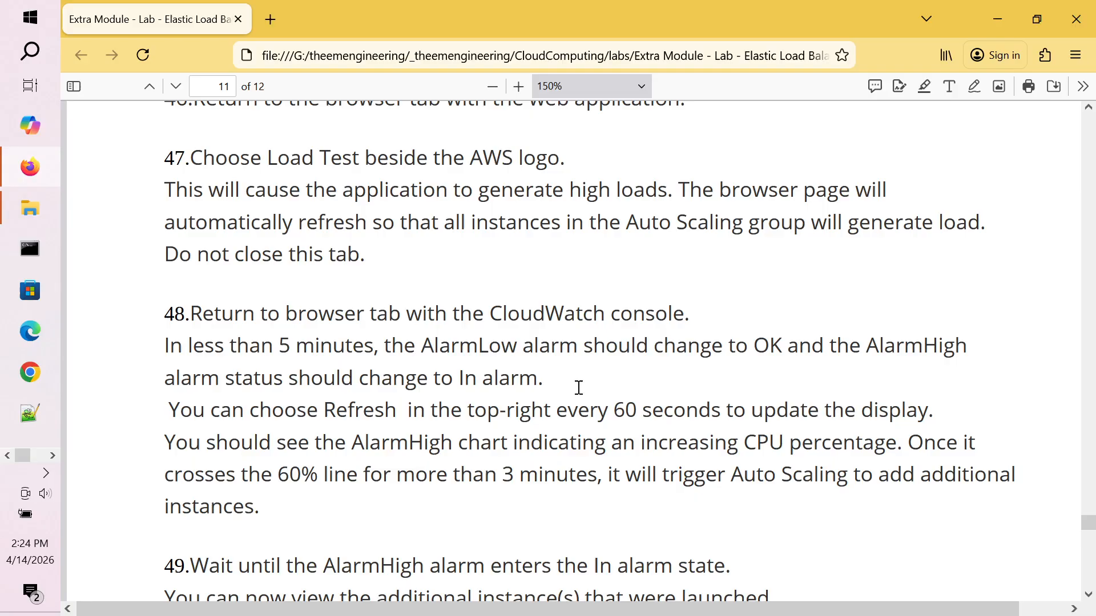
scroll(578, 388, down, 10)
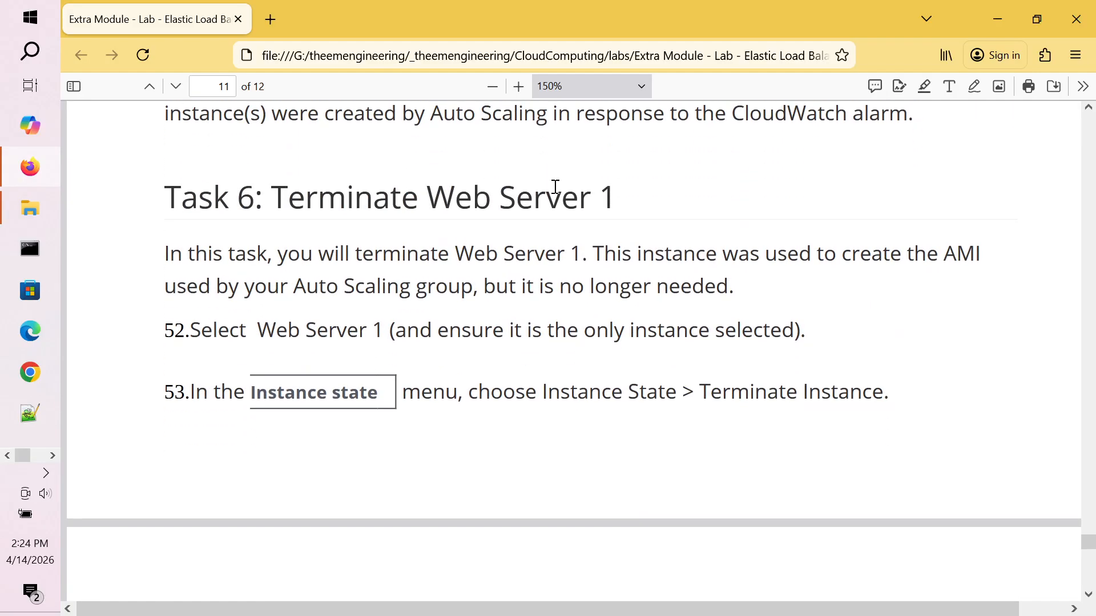
key(alt+Tab)
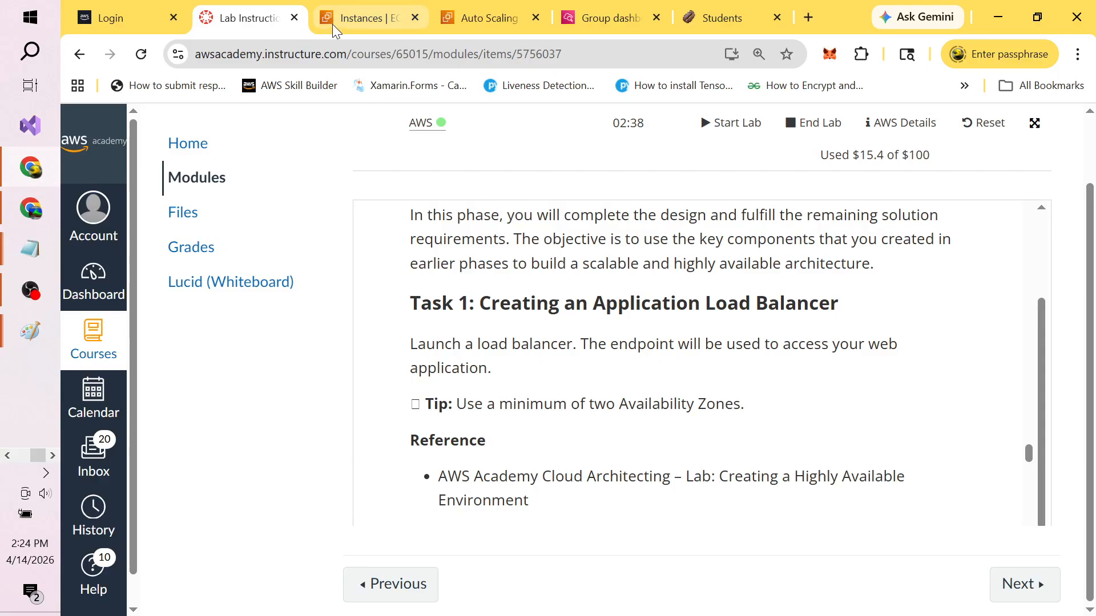
Step: Terminate the MyCloudWebApp2 instance from the EC2 Instances list, leaving both ALB instances running
click(364, 17)
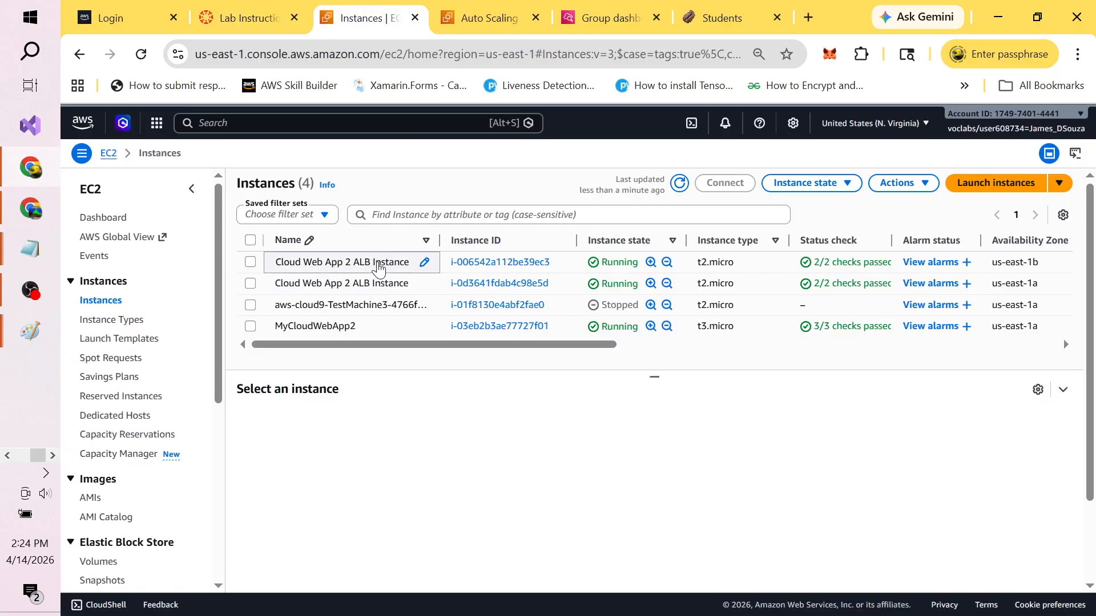
click(250, 327)
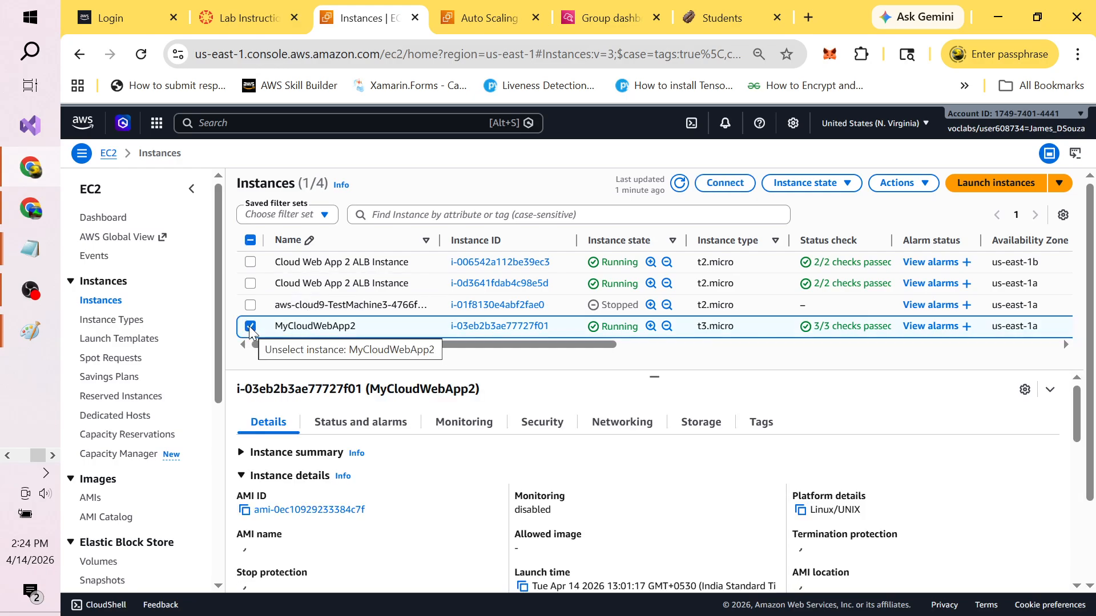
click(923, 188)
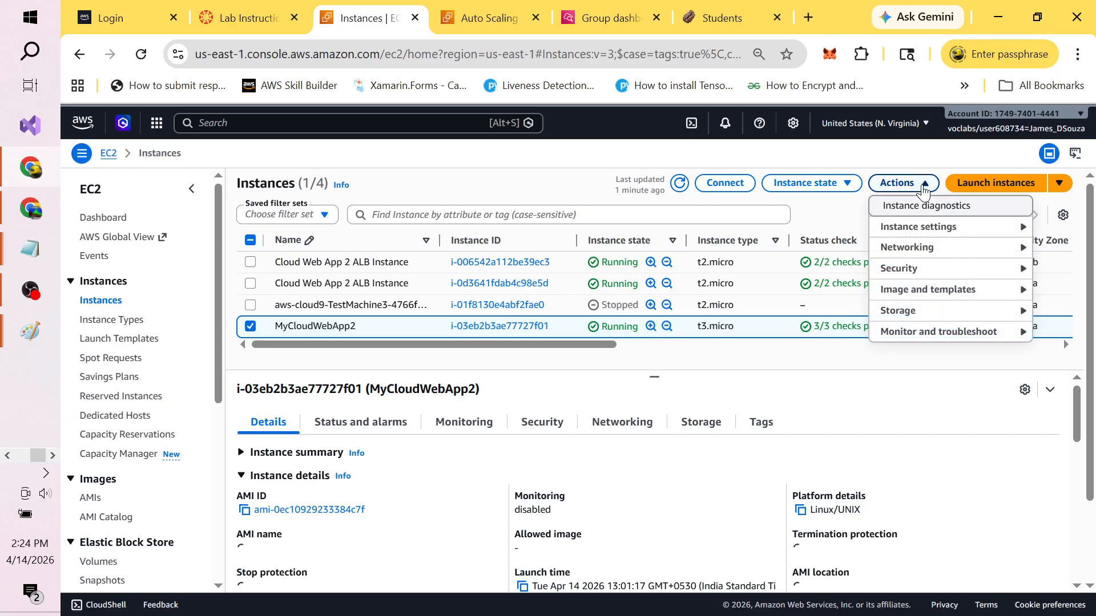
click(849, 186)
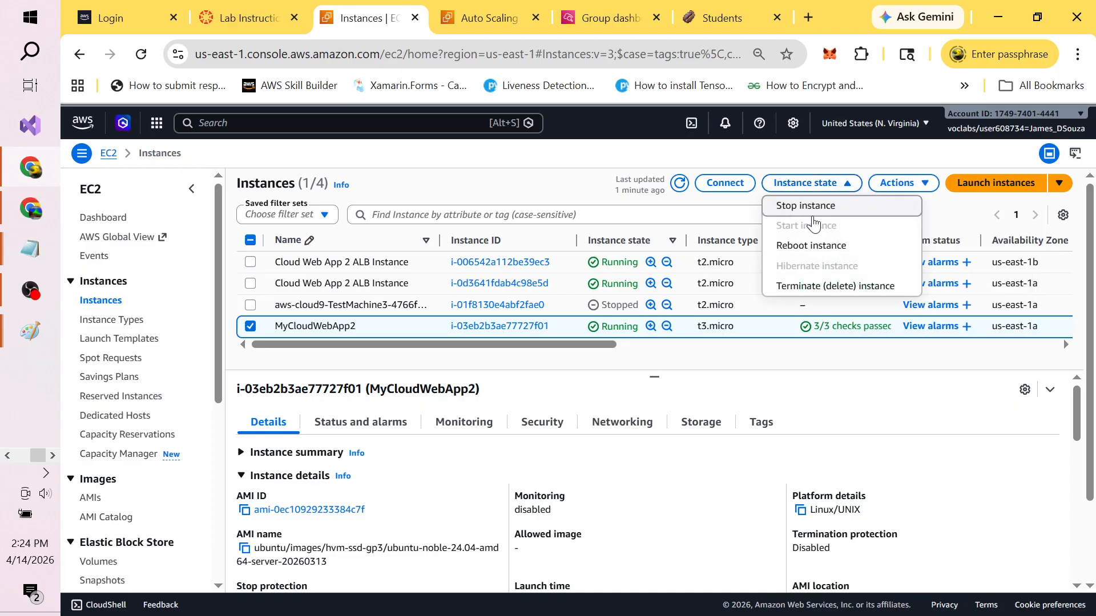
click(805, 293)
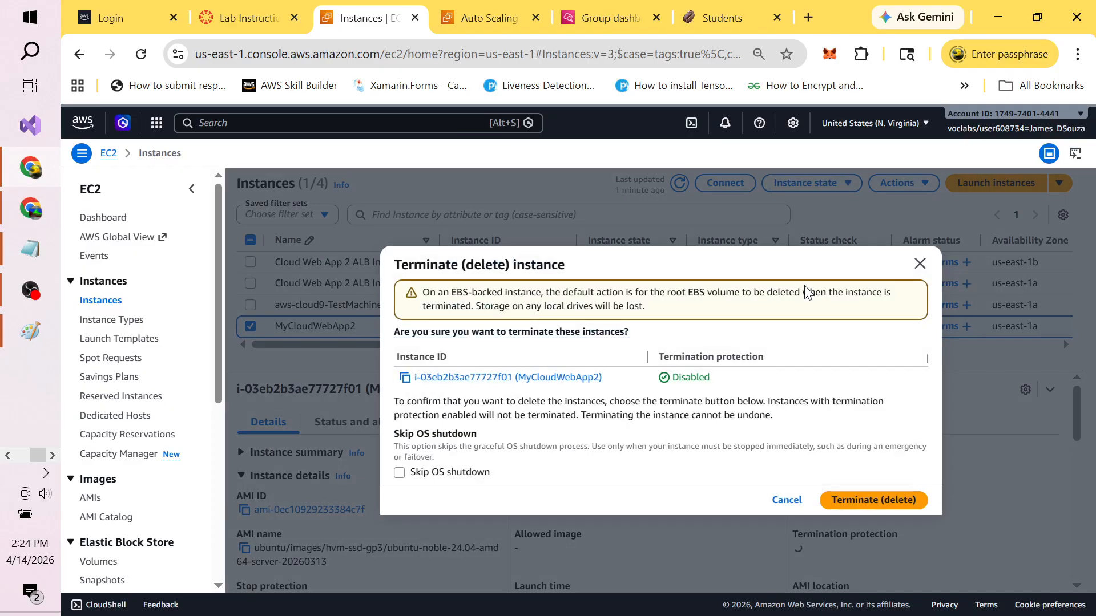
click(860, 500)
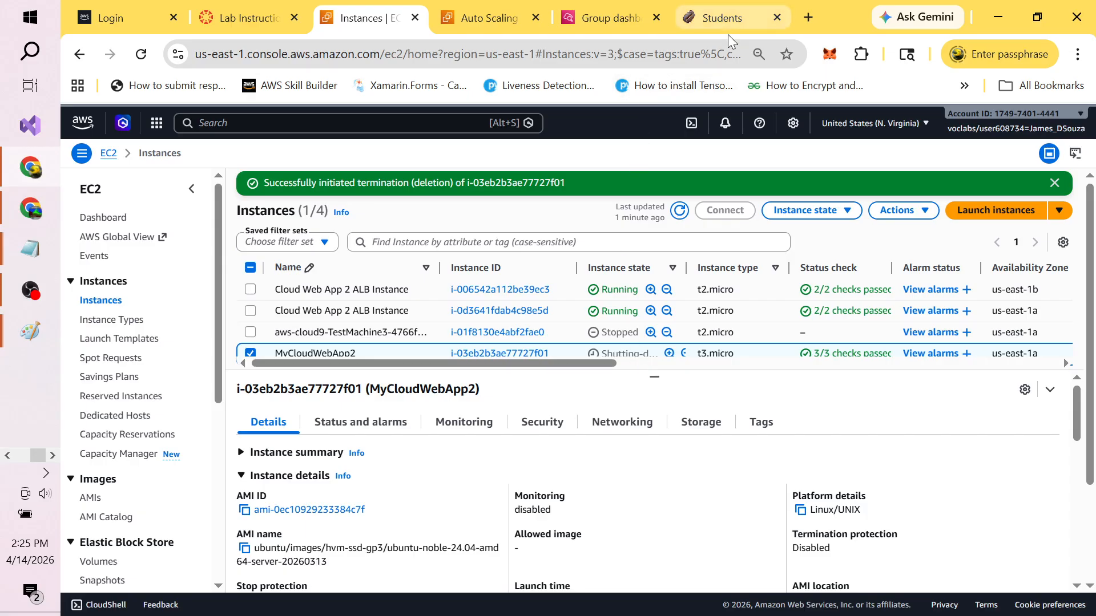
click(725, 19)
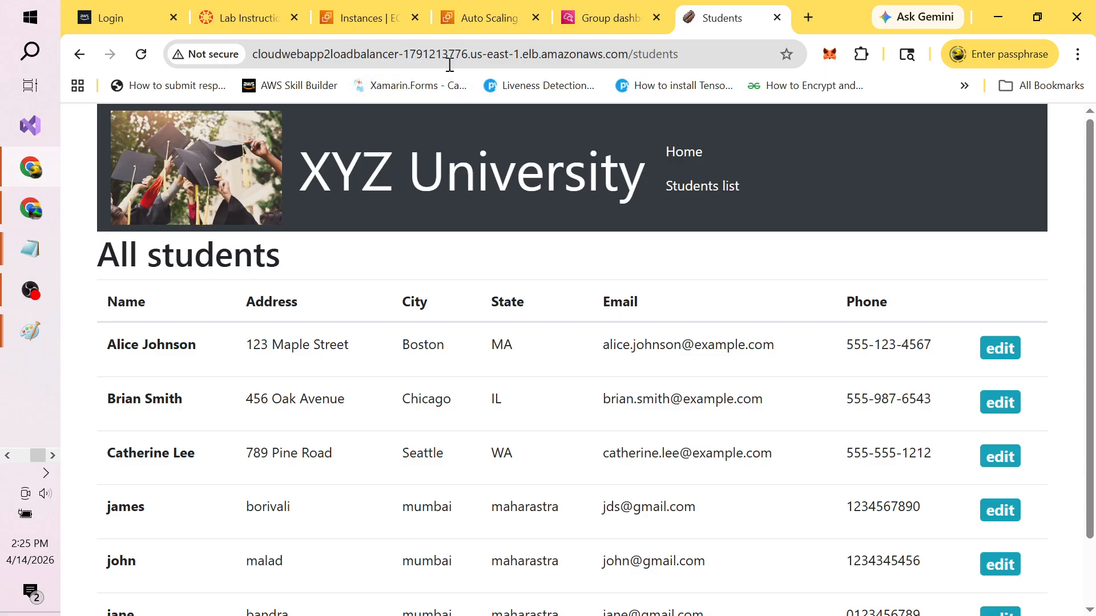
Step: Reload the All students page through the load balancer and confirm all six records still appear
click(559, 53)
click(651, 56)
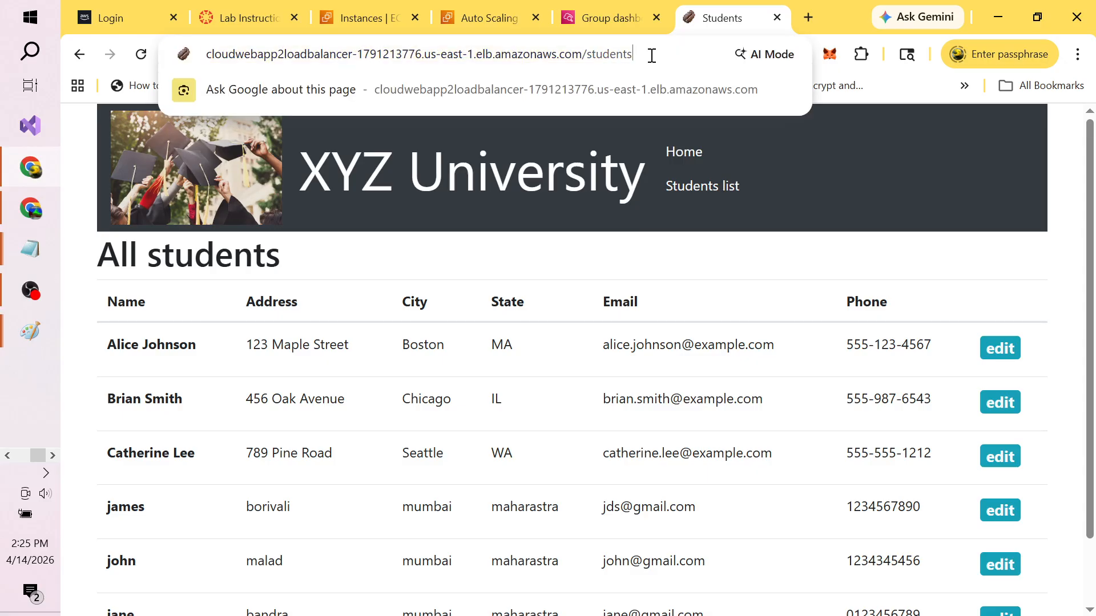
key(Return)
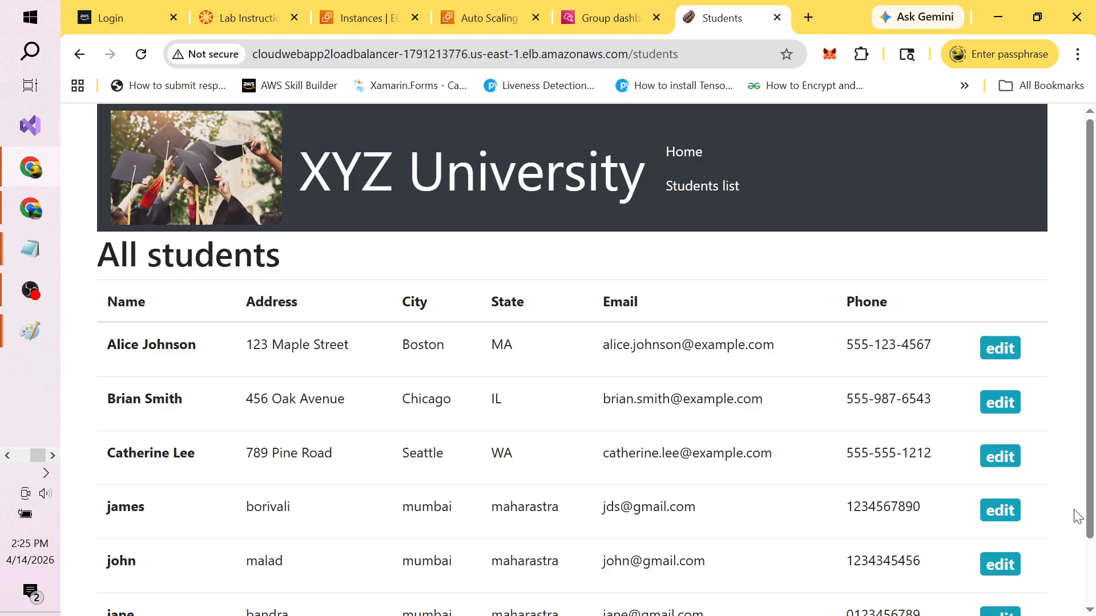
click(1092, 569)
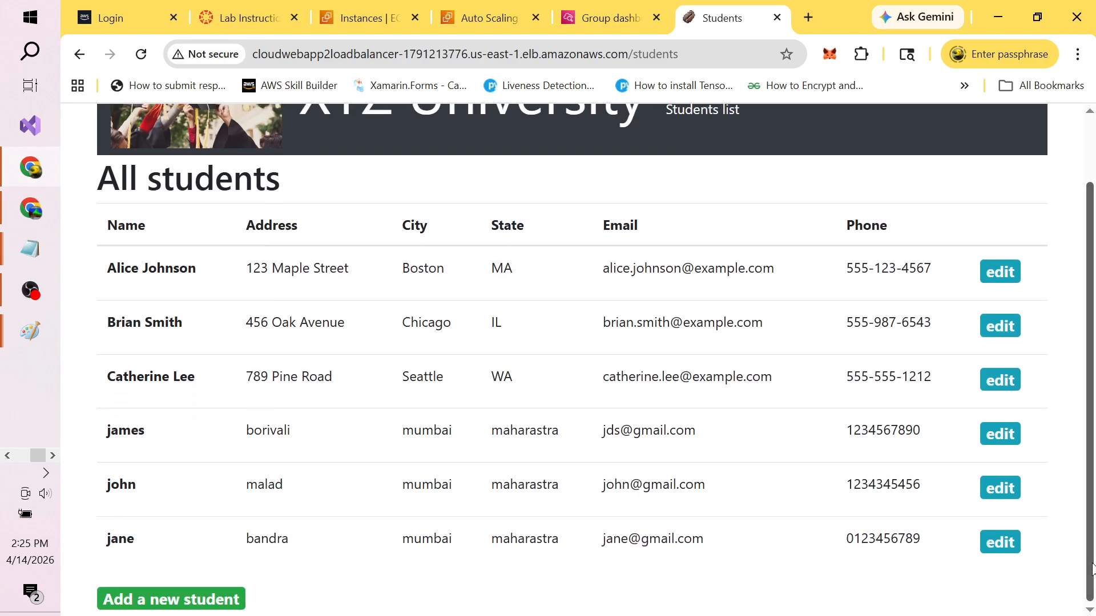
key(alt+Tab)
key(Tab)
key(Tab)
key(Tab)
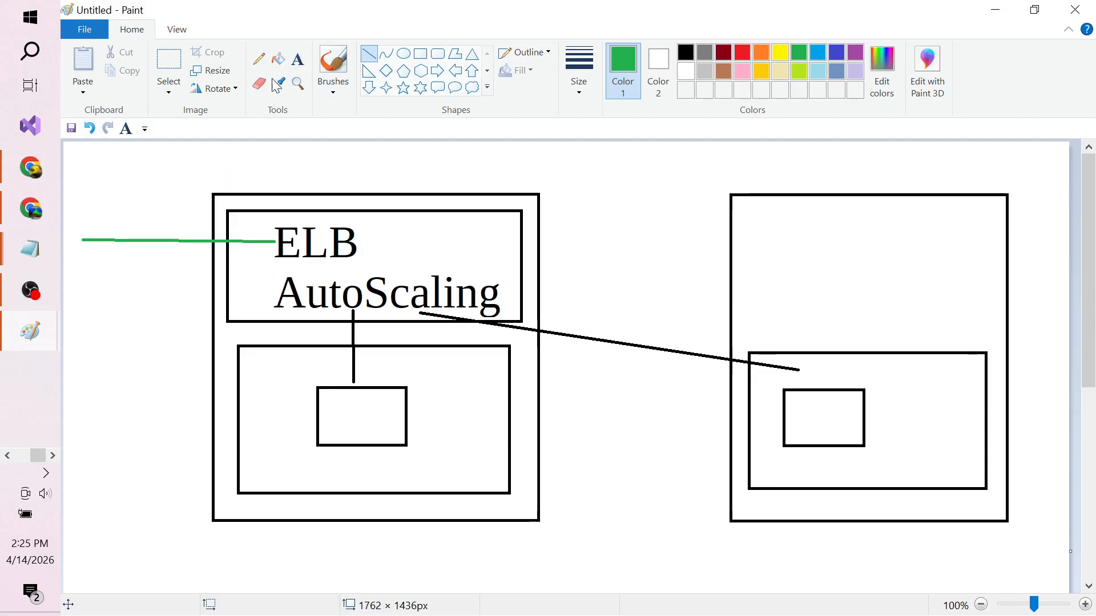
Step: Add the green title 'Website Highly Available Highly Scalable' above the diagram, widened to one line
click(298, 60)
click(229, 147)
text(W)
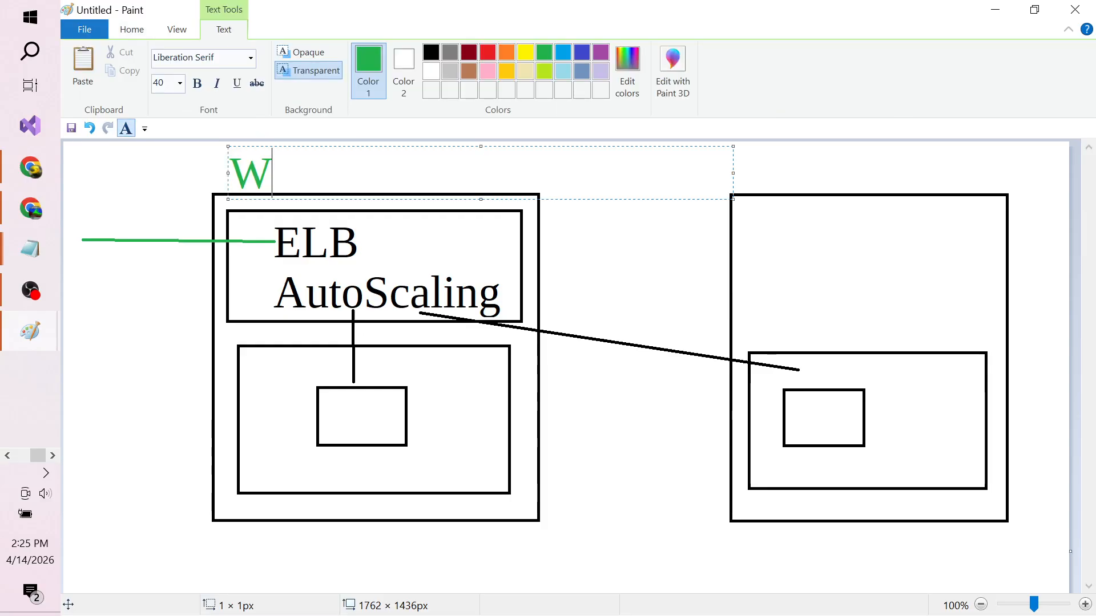
text(ebsite )
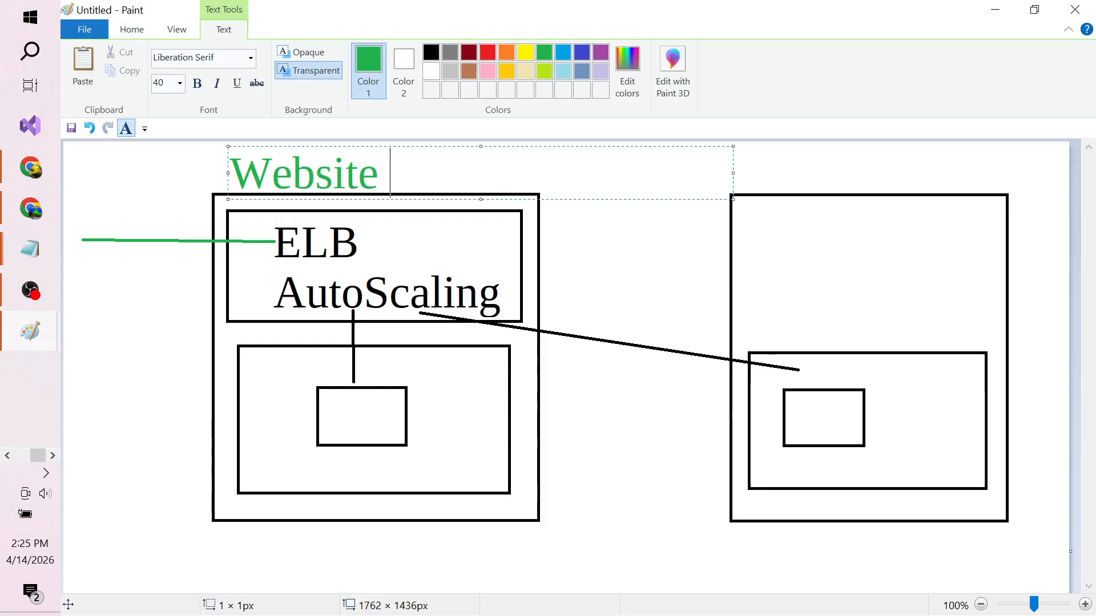
text(Highly)
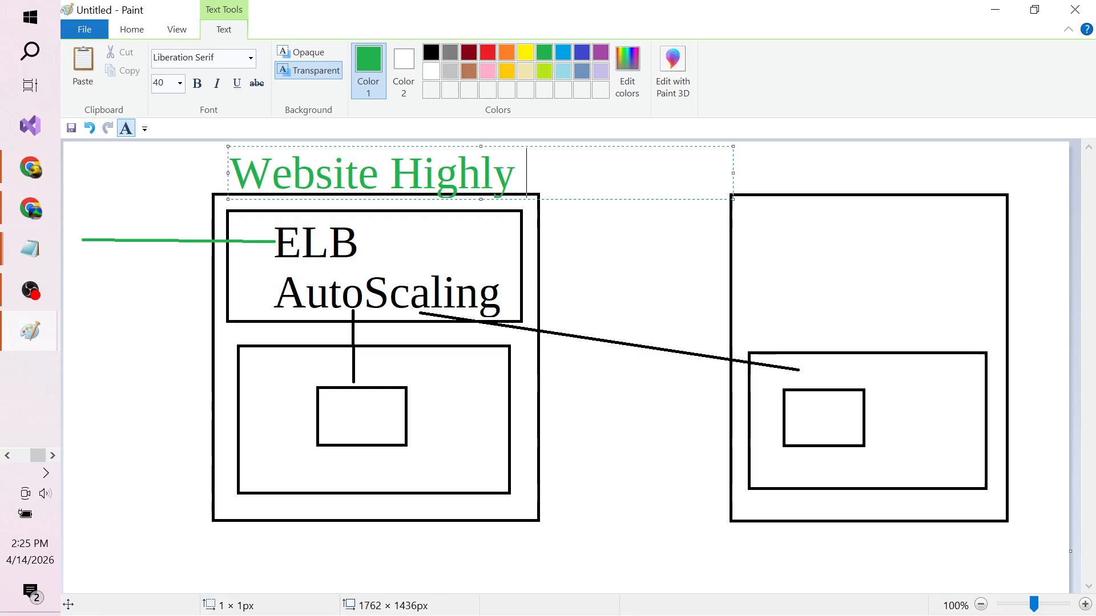
text( Available)
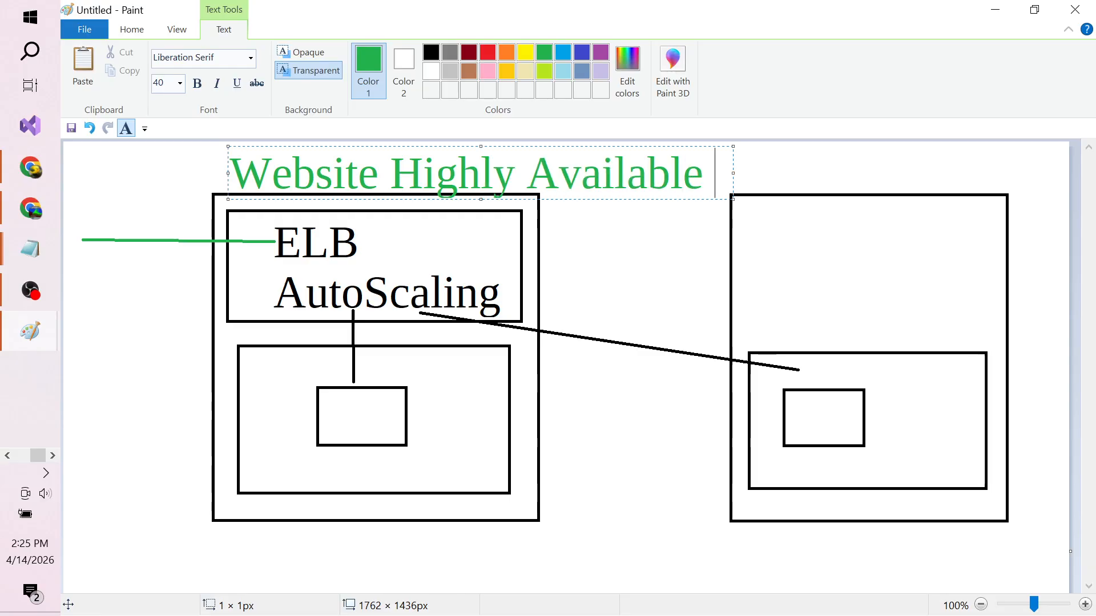
key(Return)
text(Highly Scalable)
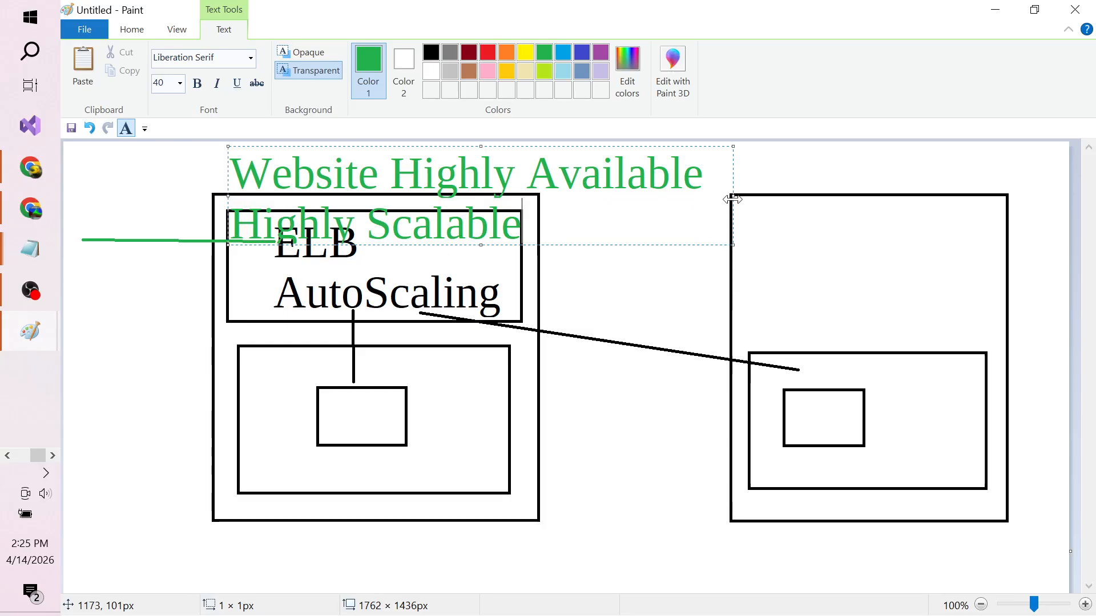
drag(733, 199, 1041, 192)
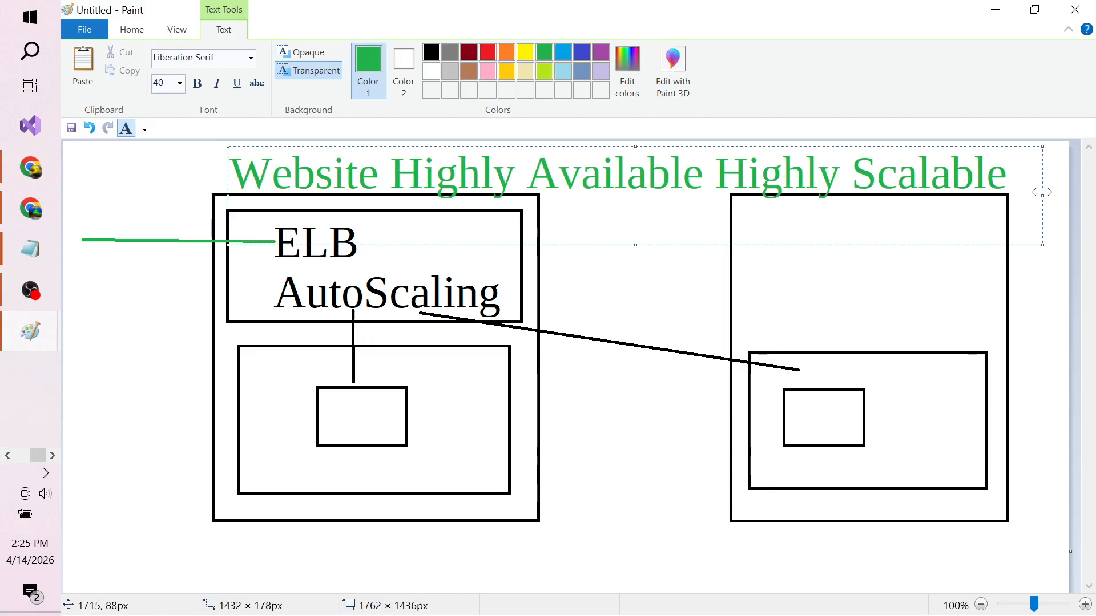
click(628, 261)
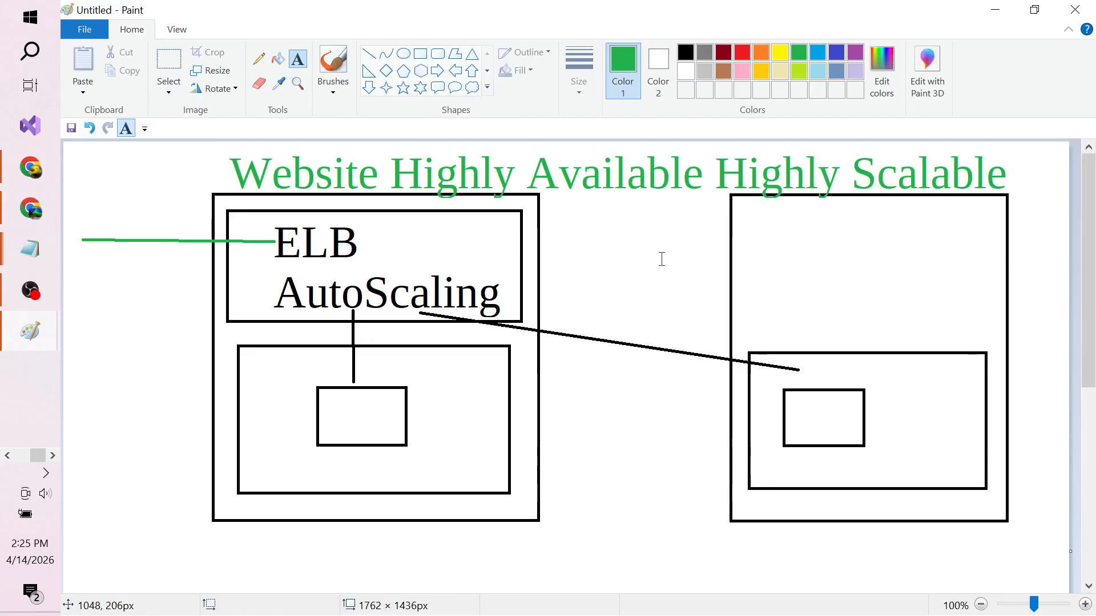